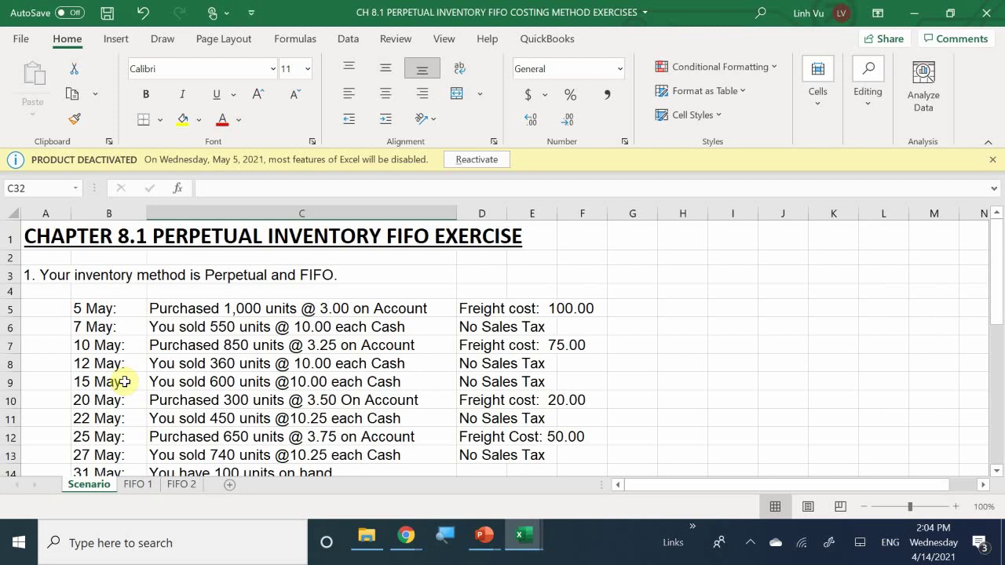
On the FIFO 1 sheet, enter the date 5/5 in the first row of the DATE column (A5).
click(136, 485)
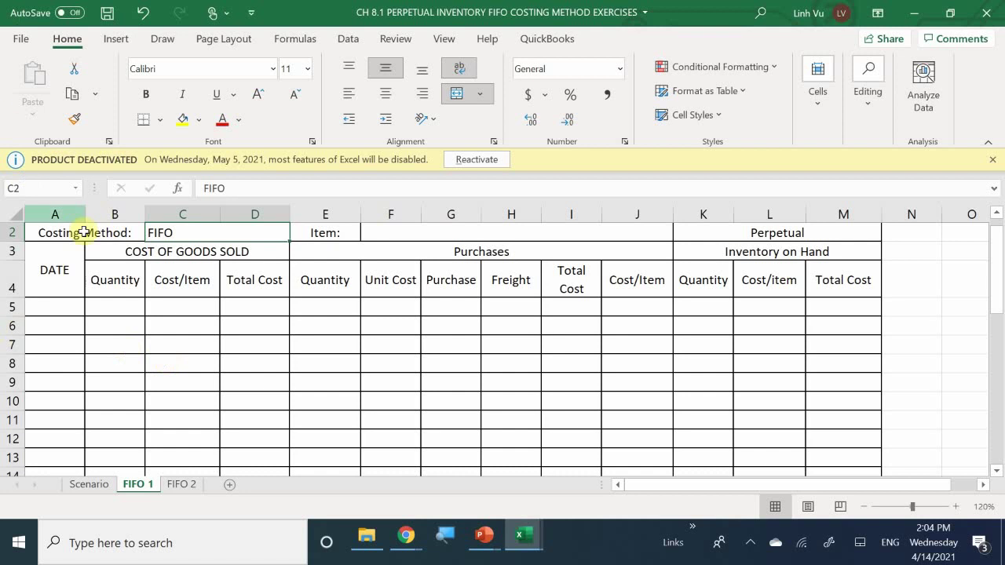
click(53, 307)
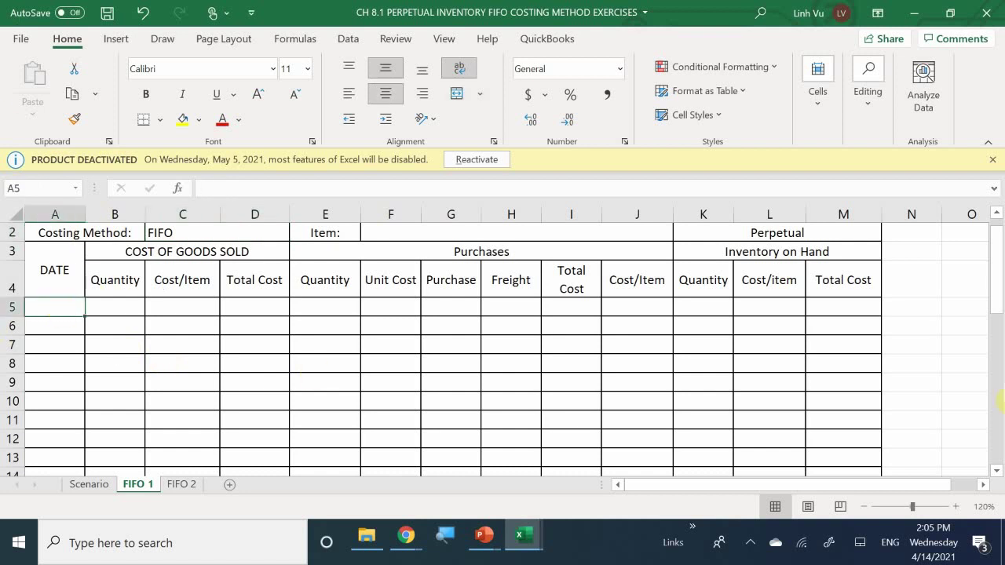
text(7)
key(BackSpace)
text(5/5)
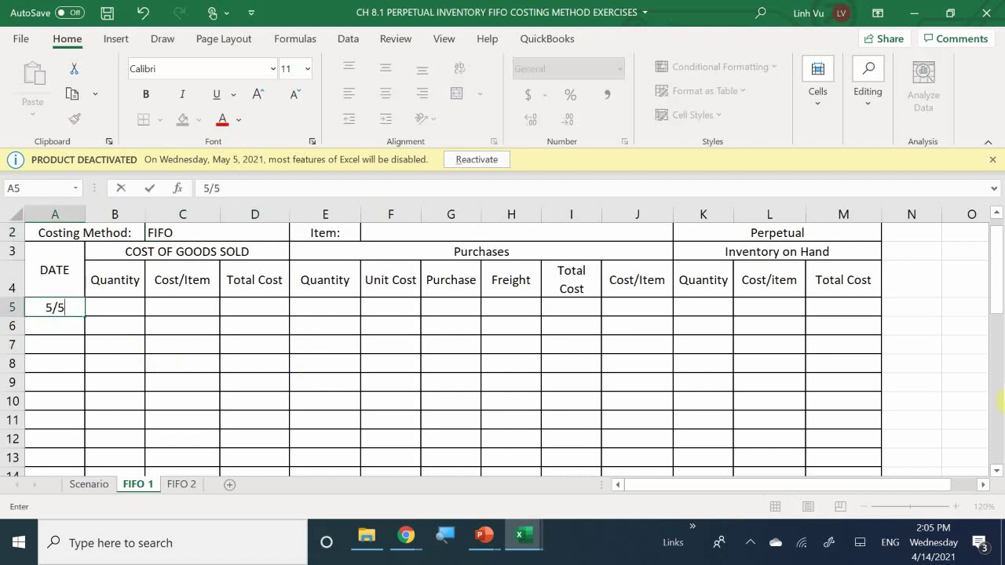
key(Return)
key(Right)
key(Up)
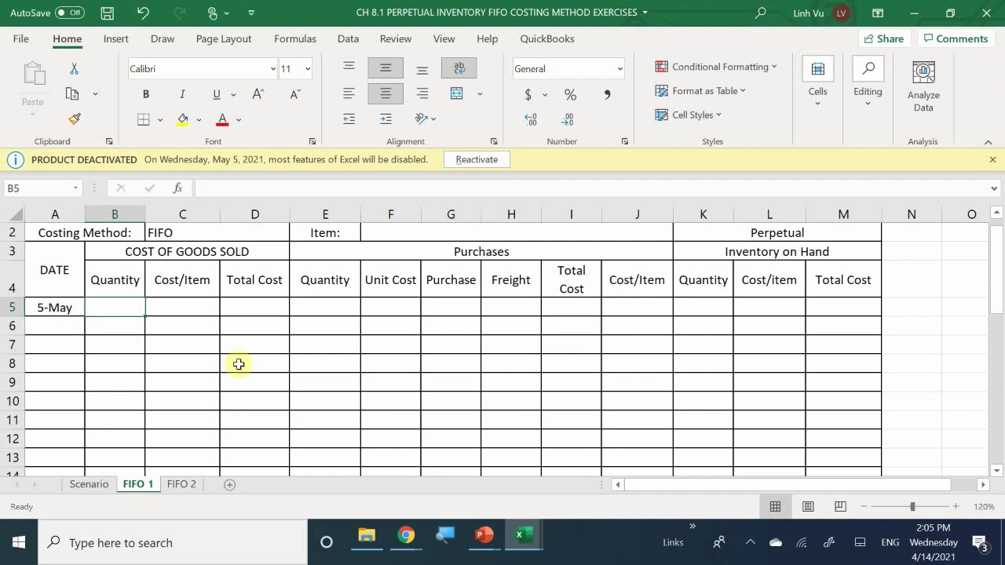
Record the 5 May purchase in row 5 with quantity 1000, unit cost 3.00 and freight 100.
click(326, 306)
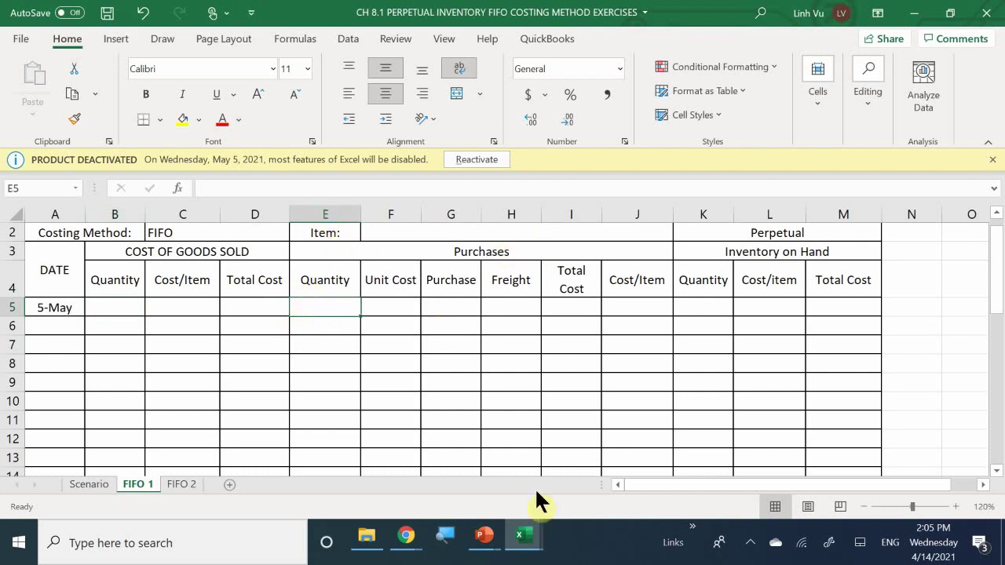
text(1000)
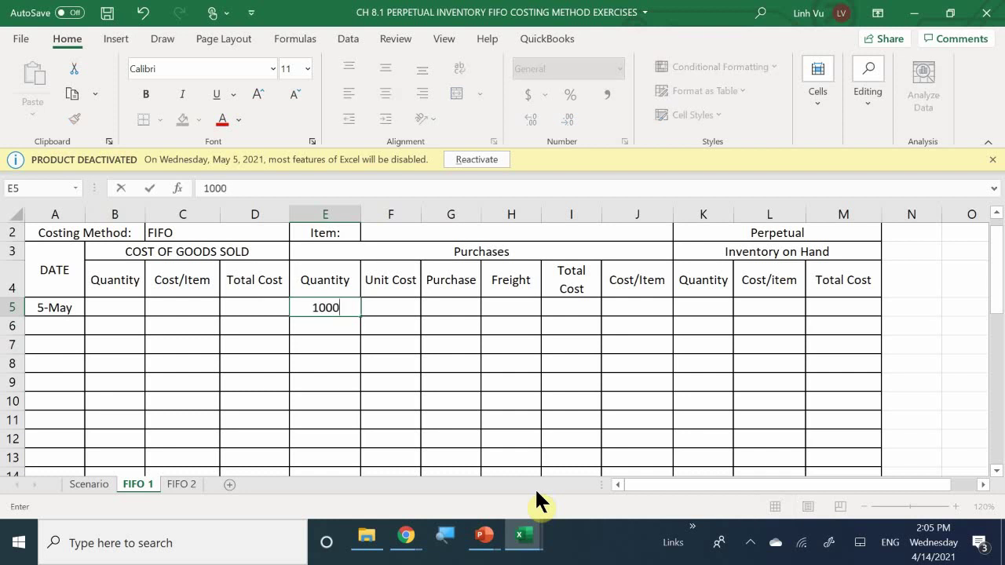
key(Tab)
text(3.00)
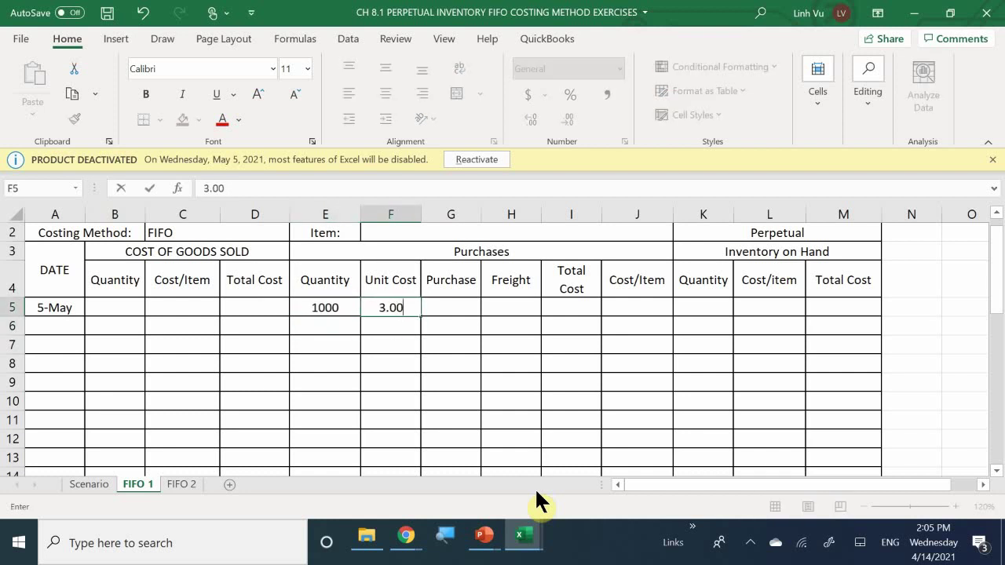
key(Tab)
key(Tab)
text(100)
key(Return)
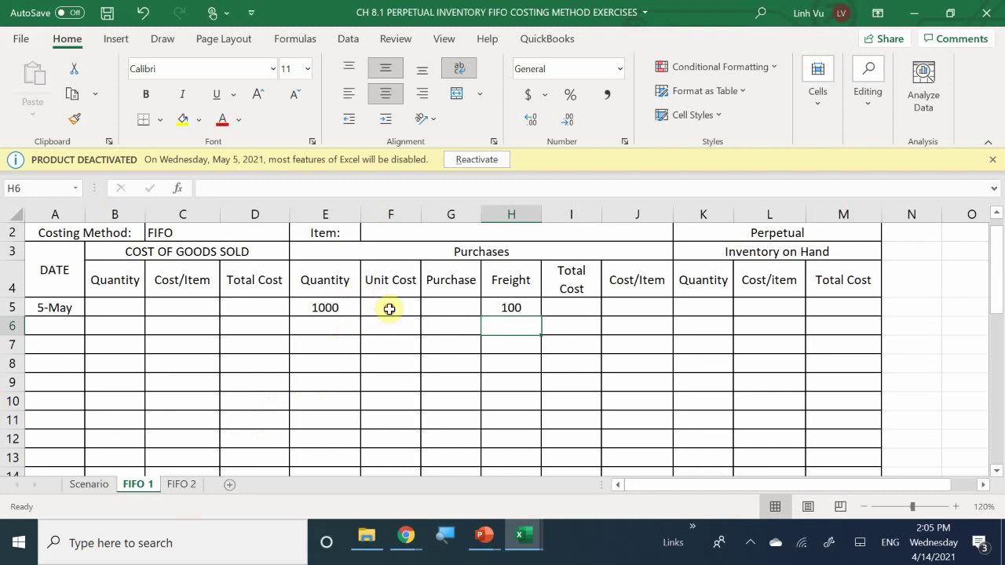
Apply the comma number style to the purchase amount cells F5:J18.
drag(388, 307, 636, 470)
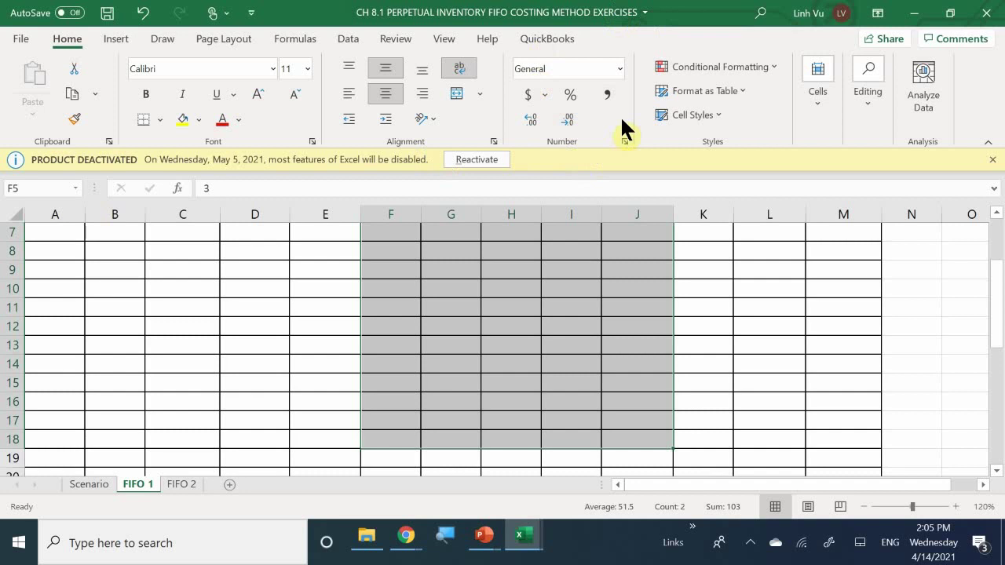
click(607, 94)
scroll(375, 281, up, 2)
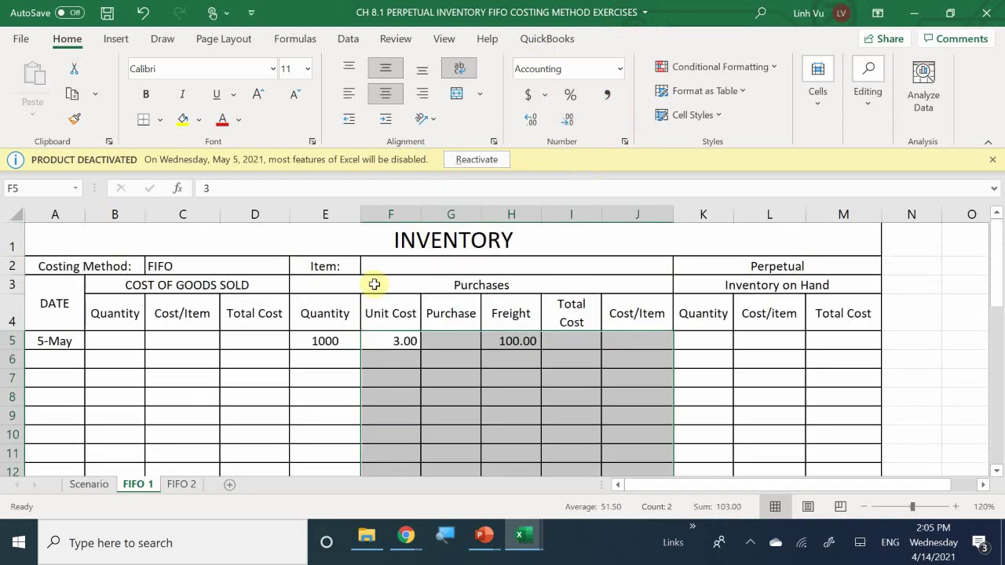
Calculate the 5 May purchase amount in G5 as quantity times unit cost (=E5*F5).
click(442, 335)
text(=)
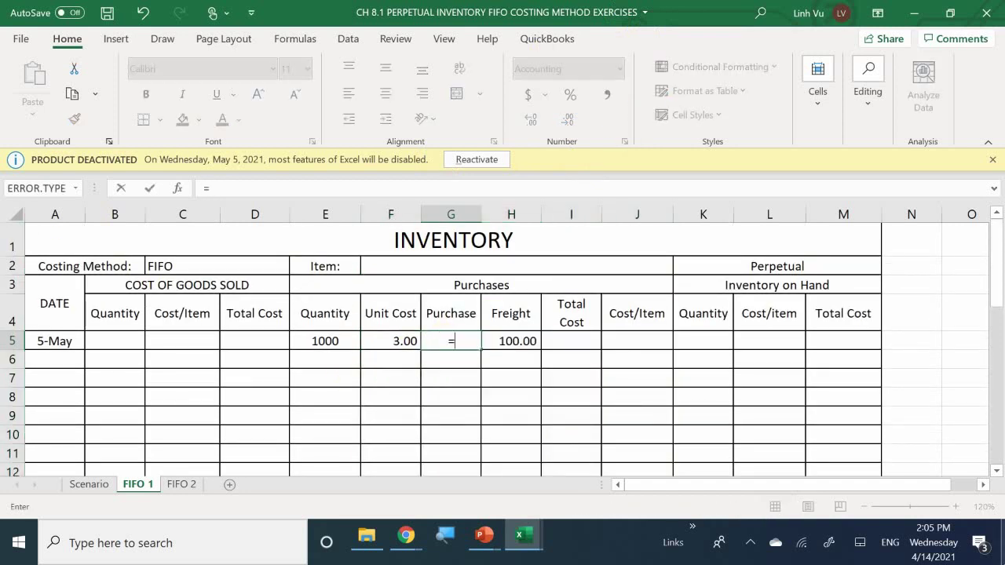
key(Left)
key(Left)
text(*)
key(Left)
key(Return)
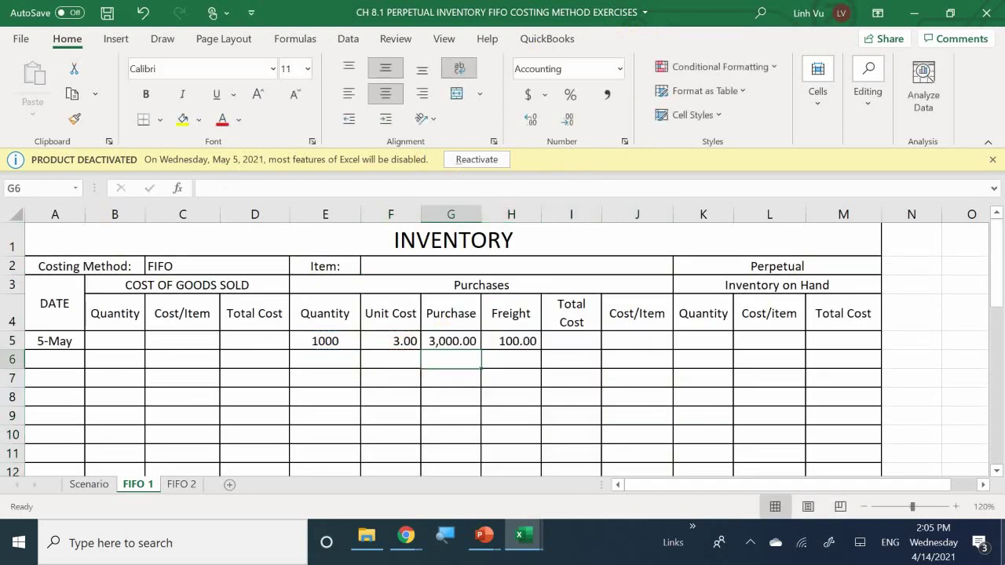
Calculate the purchase's total cost in I5 by adding purchase amount and freight (=G5+H5).
key(Right)
key(Up)
key(Right)
text(=)
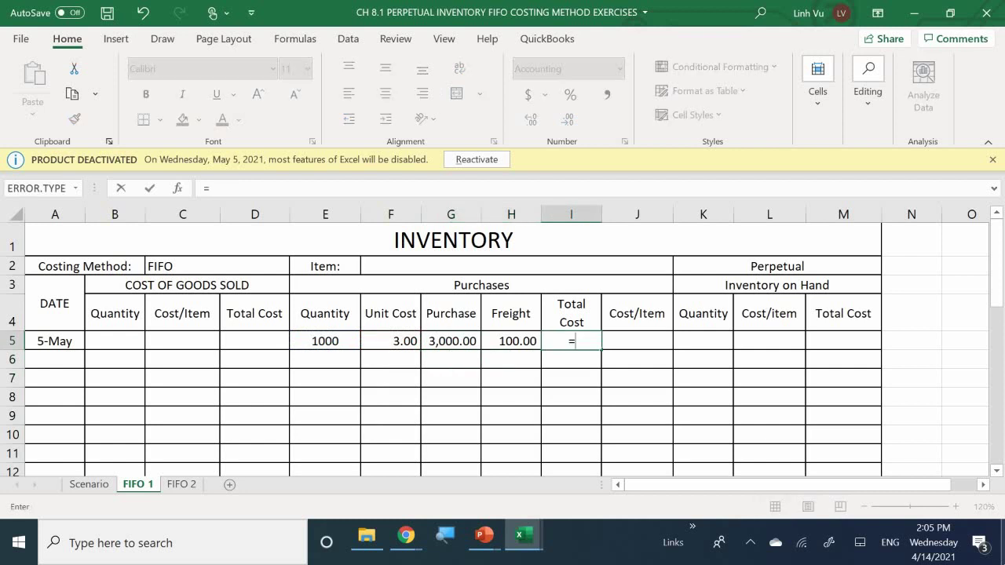
key(Left)
key(Left)
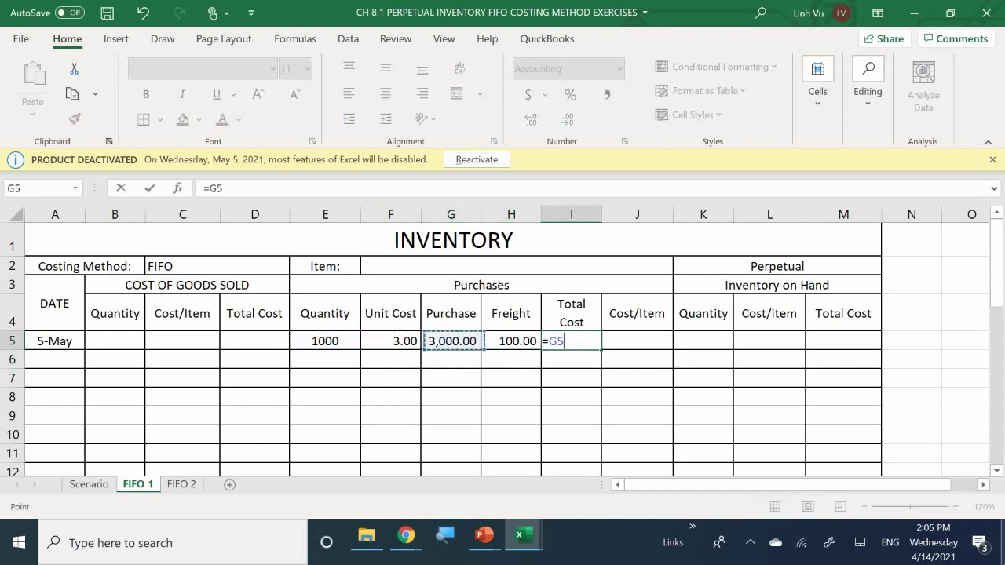
text(+)
key(Left)
key(Return)
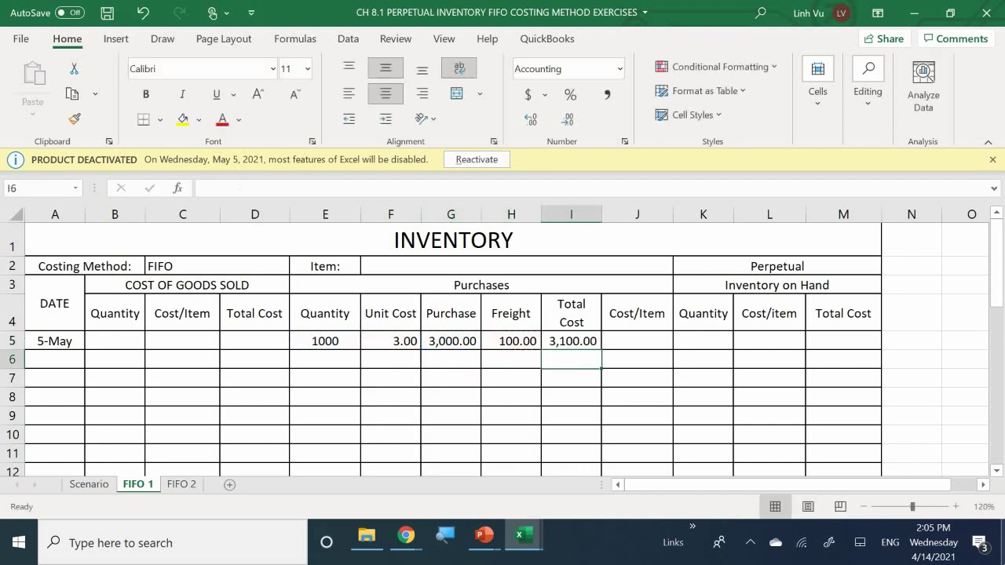
Calculate the purchase cost per item in J5 as total cost divided by quantity (=I5/E5).
key(Up)
key(Right)
text(=)
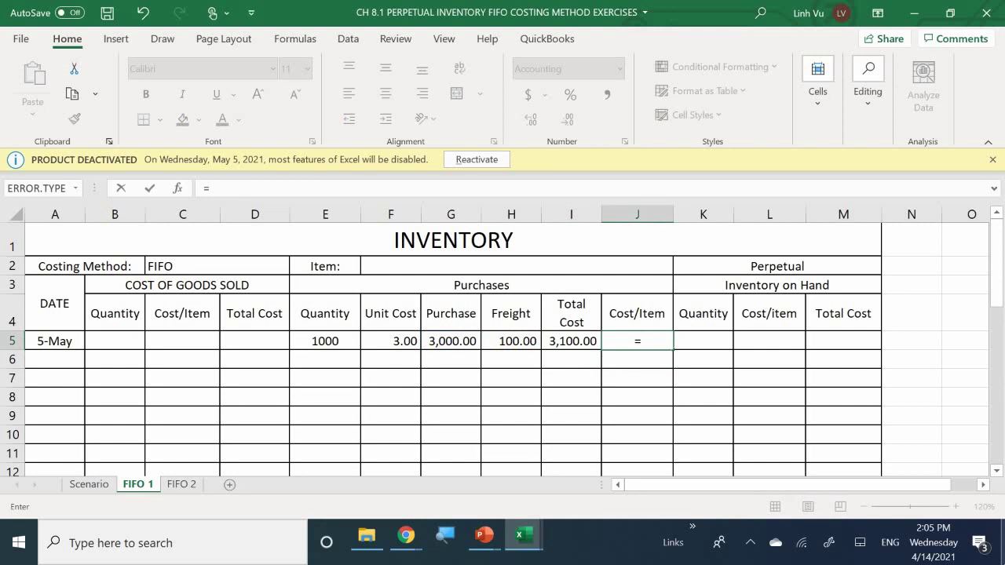
key(Left)
text(/)
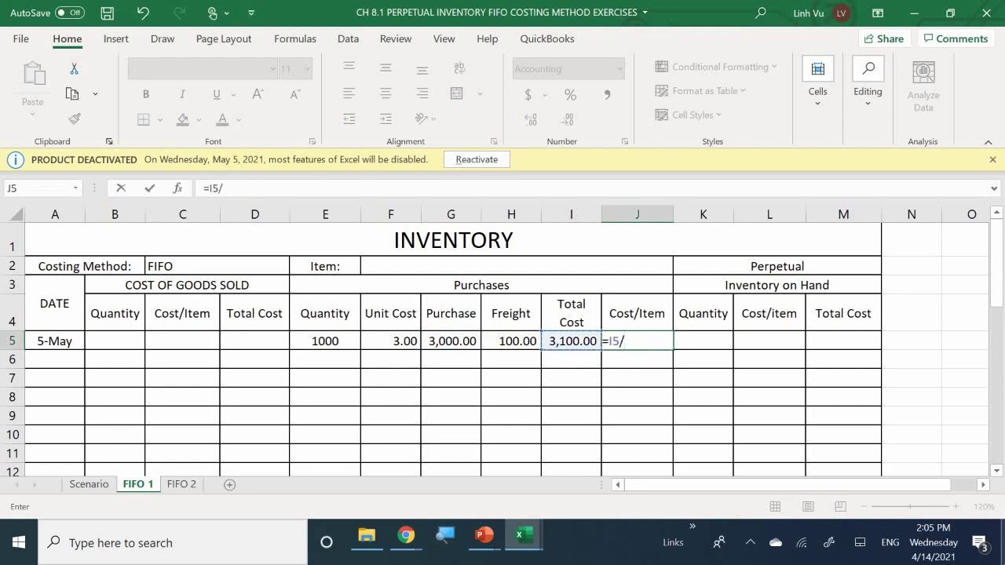
key(Left)
key(Left)
key(Left)
key(Left)
key(Left)
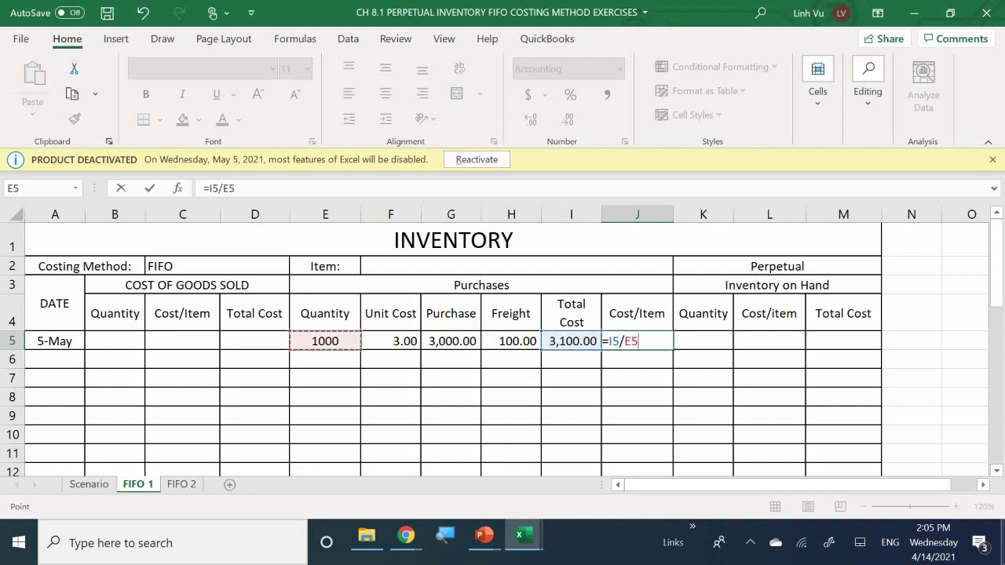
key(Return)
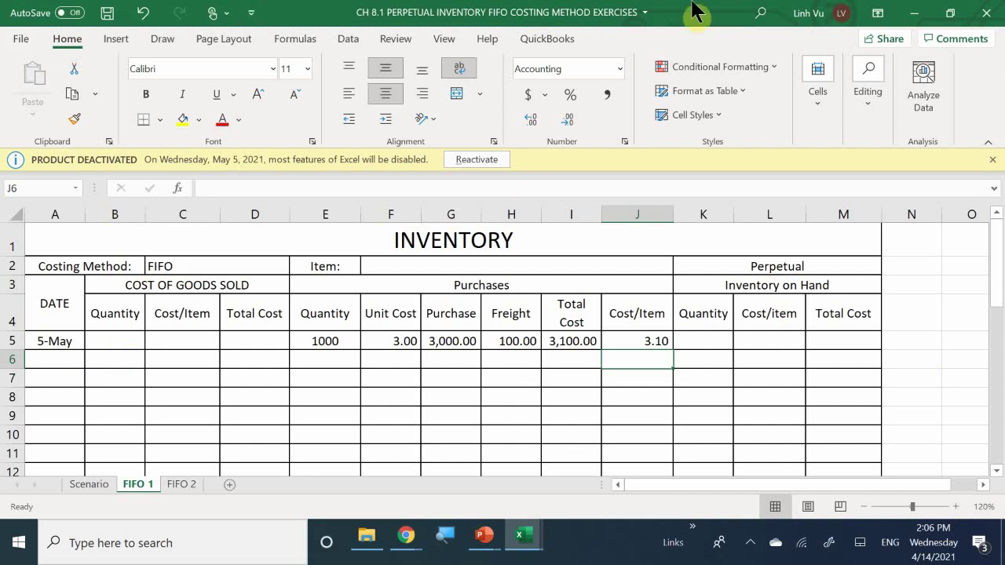
Link the inventory-on-hand quantity in K5 to the purchased quantity (=E5).
double_click(707, 341)
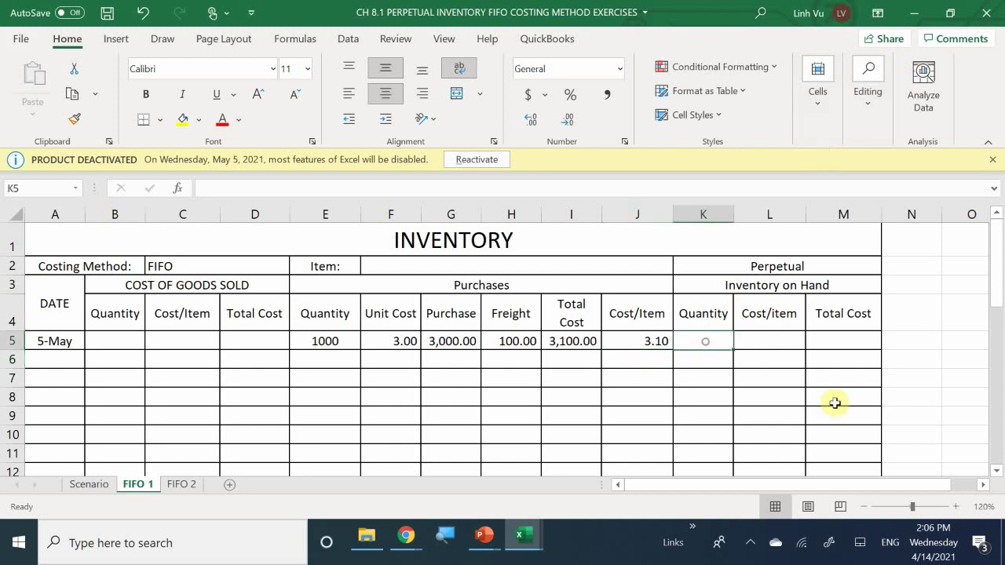
text(=)
key(Left)
key(Left)
key(Left)
key(Left)
key(Left)
key(Left)
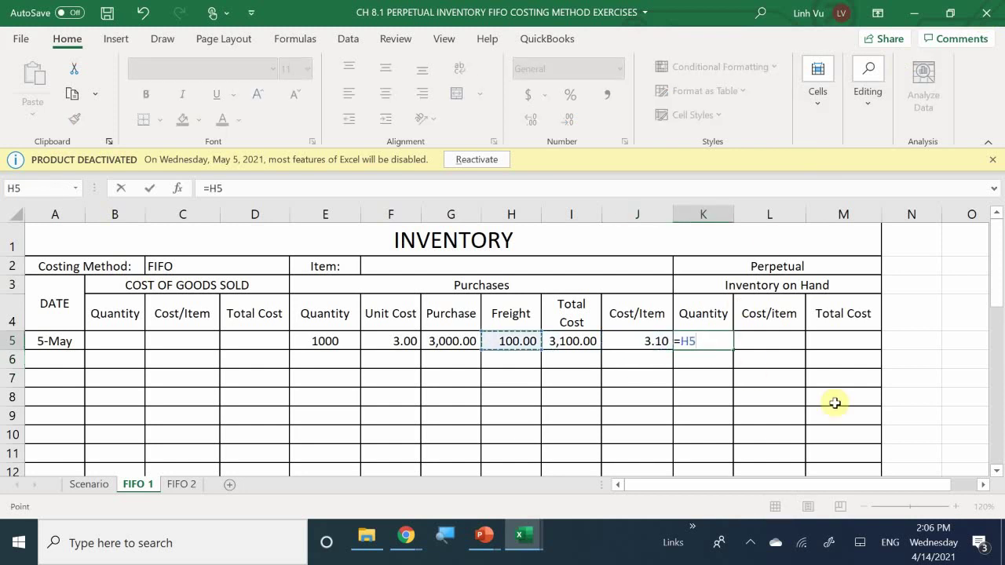
key(Return)
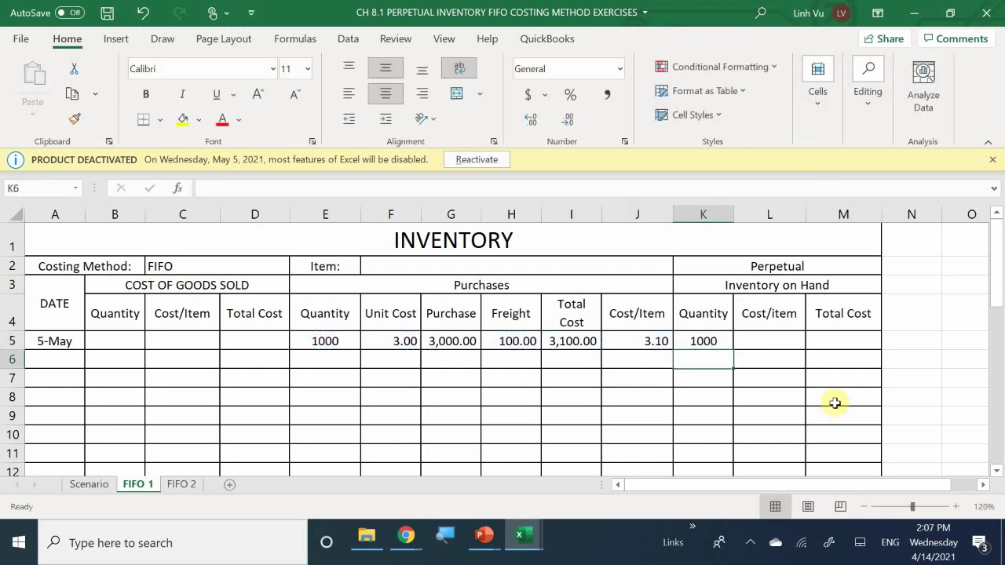
Link the inventory-on-hand cost per item in L5 to the purchase cost per item (=J5).
key(Up)
key(Right)
text(=)
key(Left)
key(Left)
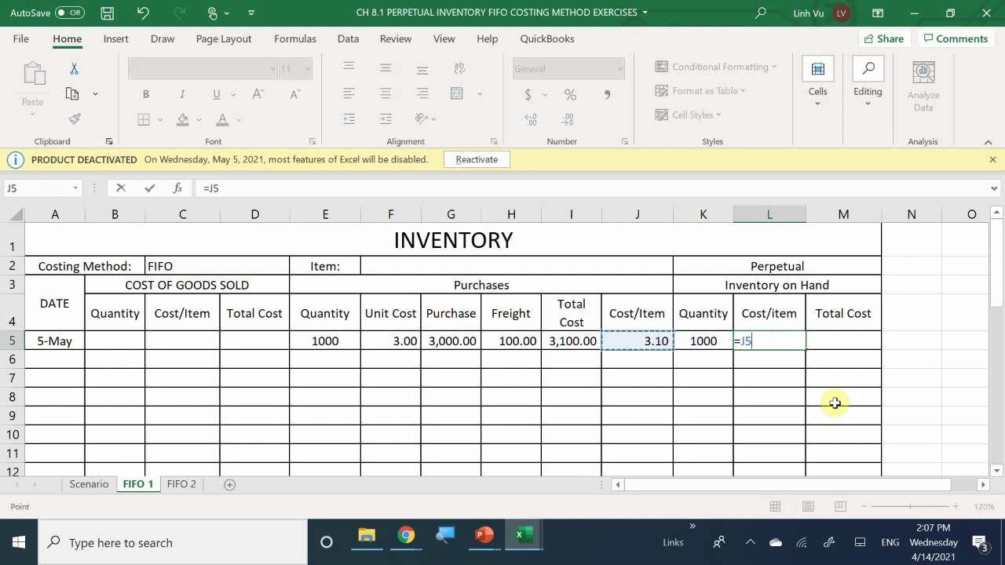
key(Return)
Calculate the inventory-on-hand total cost in M5 as quantity times cost per item (=K5*L5).
key(Up)
key(Right)
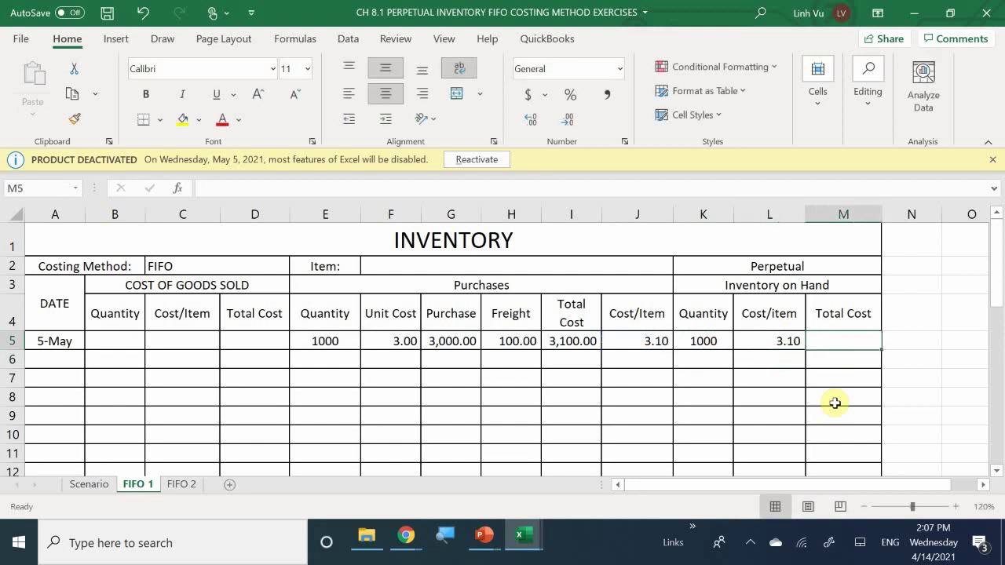
text(=)
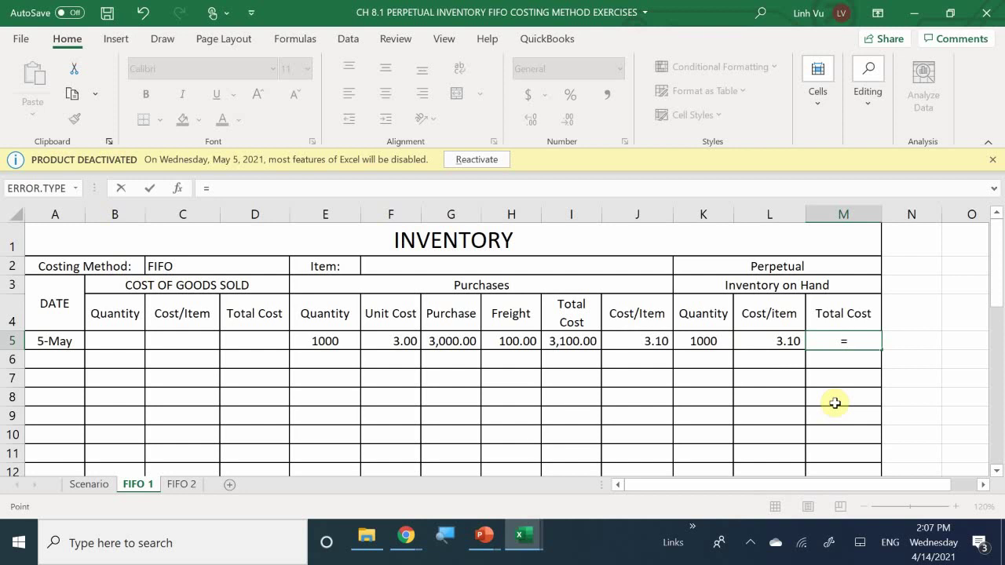
key(Left)
key(Left)
text(*)
key(Left)
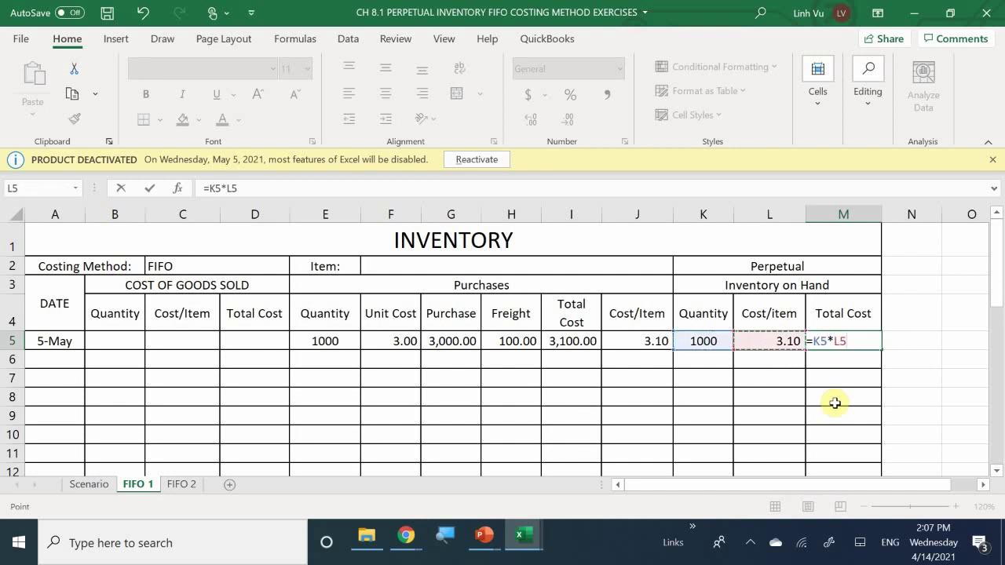
key(Return)
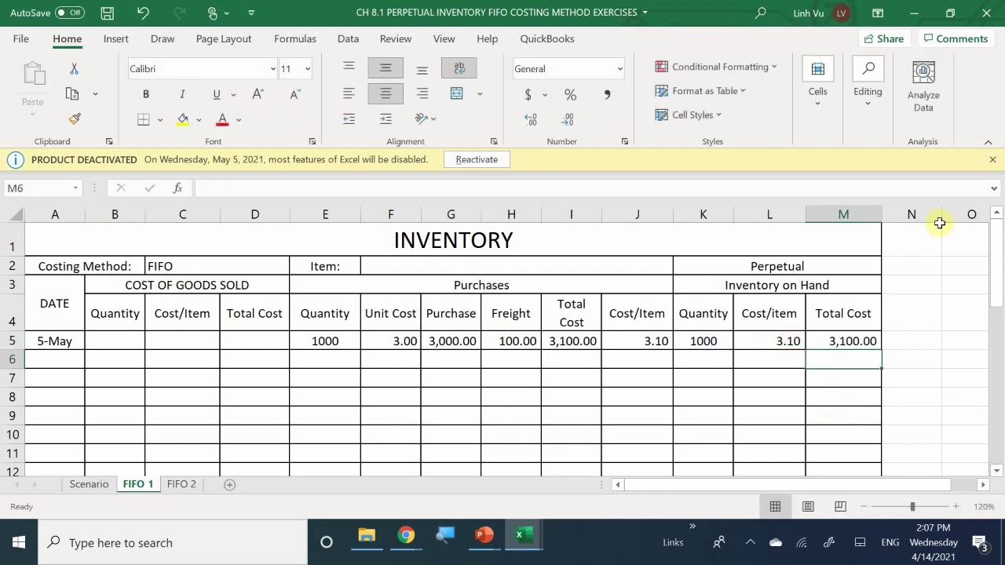
Copy the inventory-on-hand total cost formula from M5 down through M8.
click(848, 338)
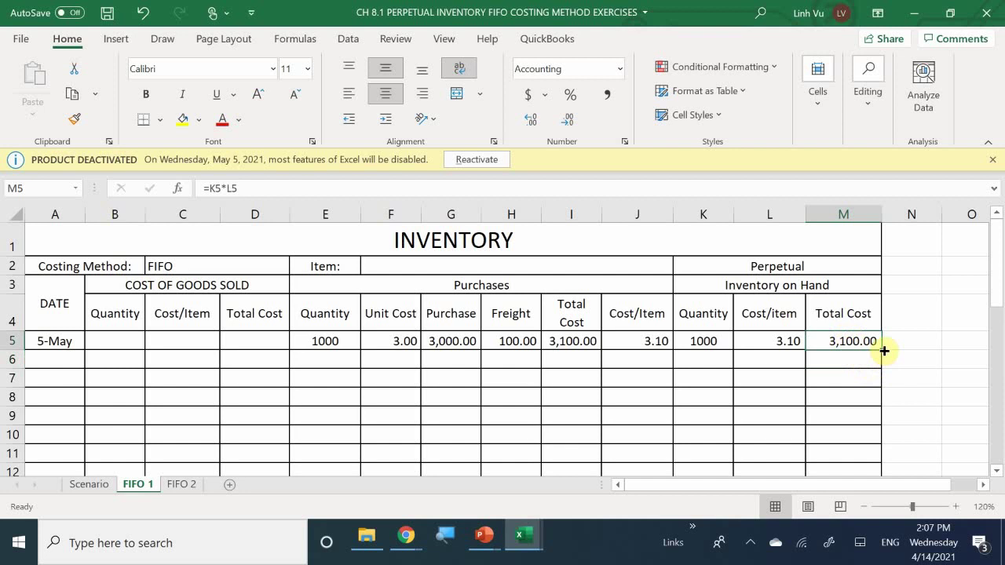
drag(882, 350, 880, 407)
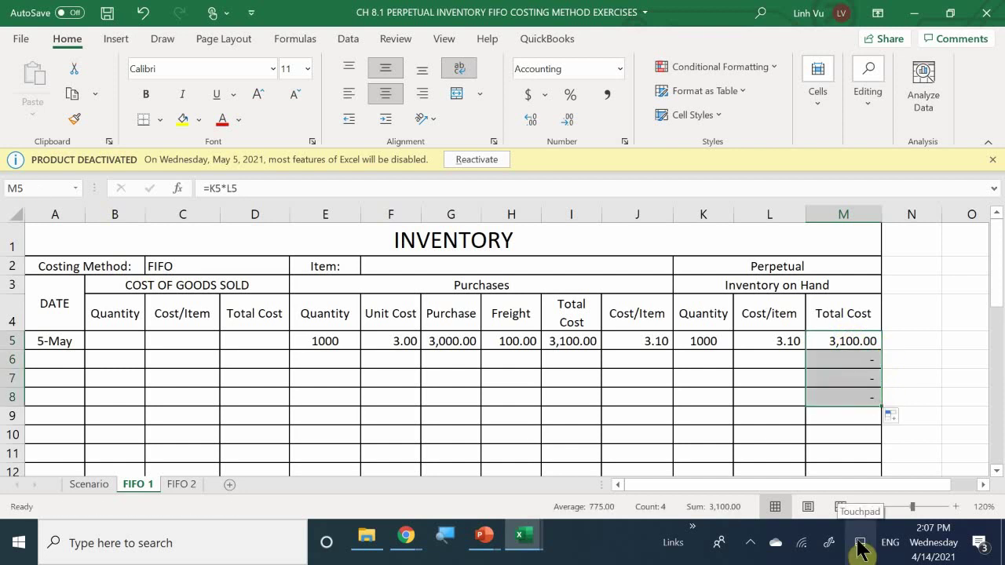
click(721, 360)
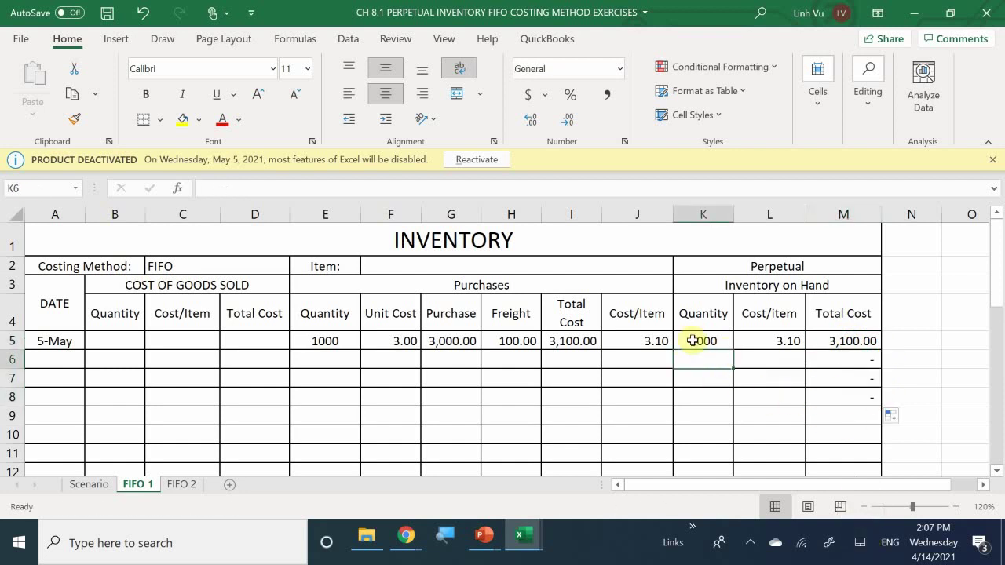
Highlight the 5 May inventory-on-hand cells K5:M5 with a yellow fill.
drag(702, 340, 845, 341)
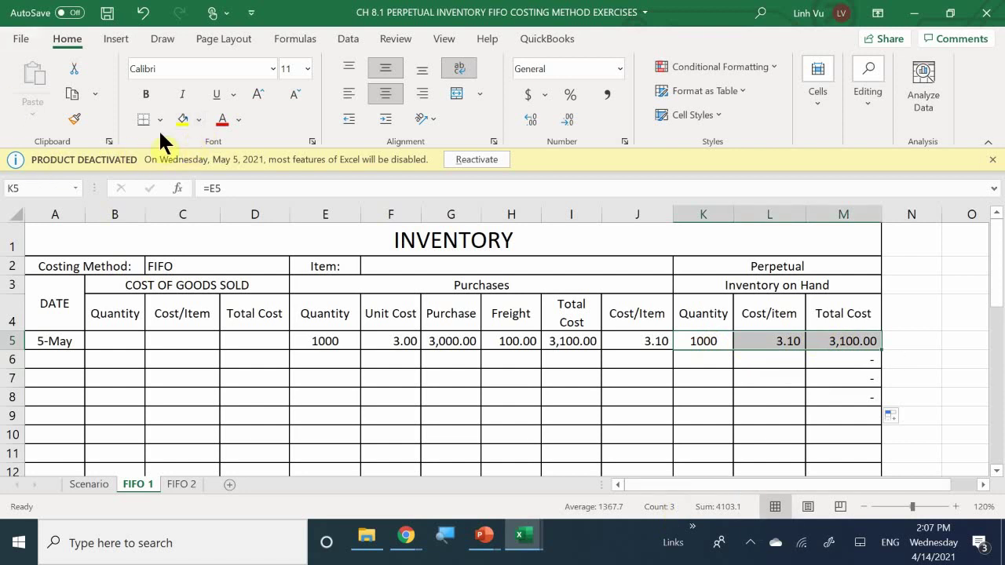
click(201, 121)
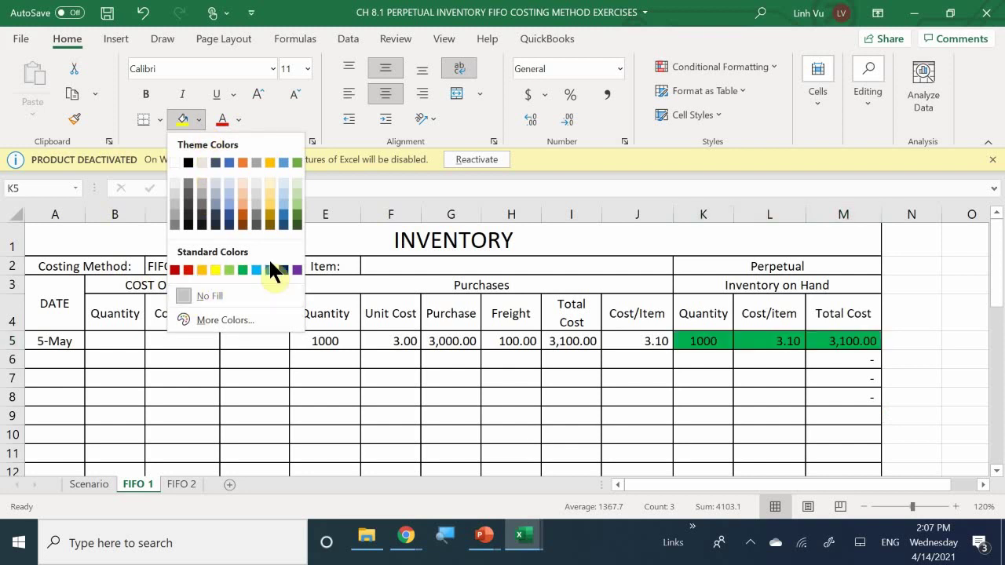
click(216, 270)
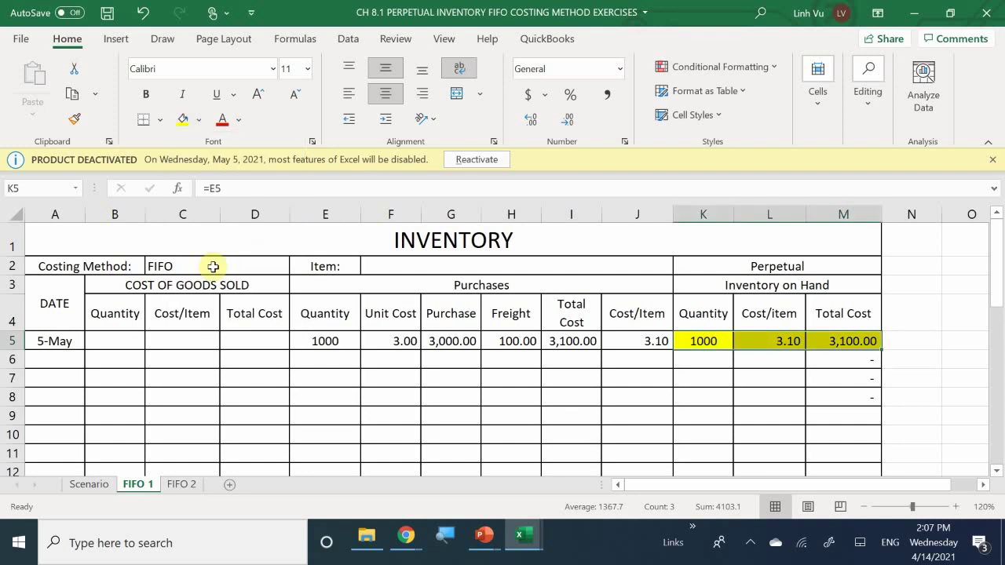
click(693, 356)
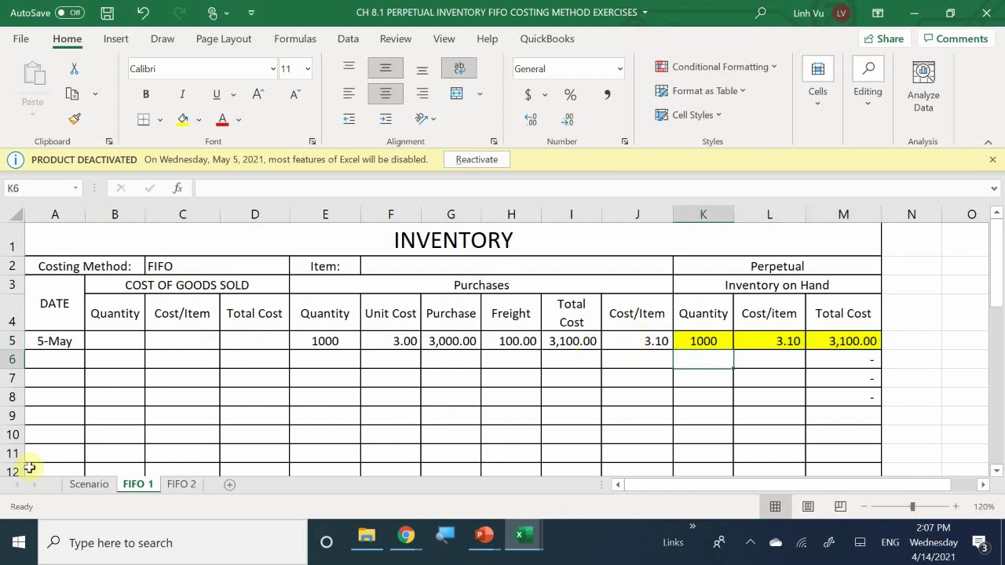
Highlight the 5 May purchase cells E5:J5 with a yellow fill.
drag(318, 340, 627, 346)
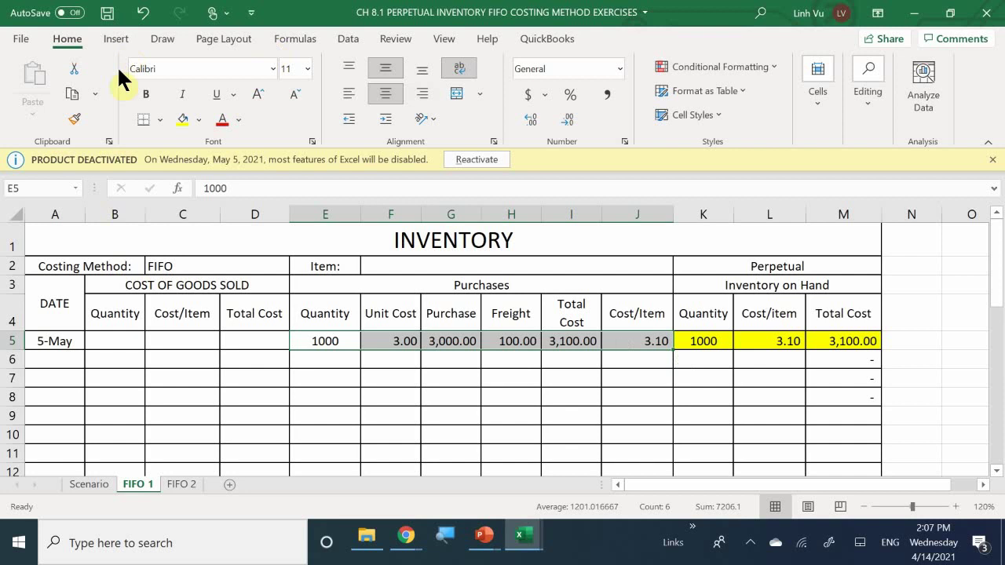
click(180, 120)
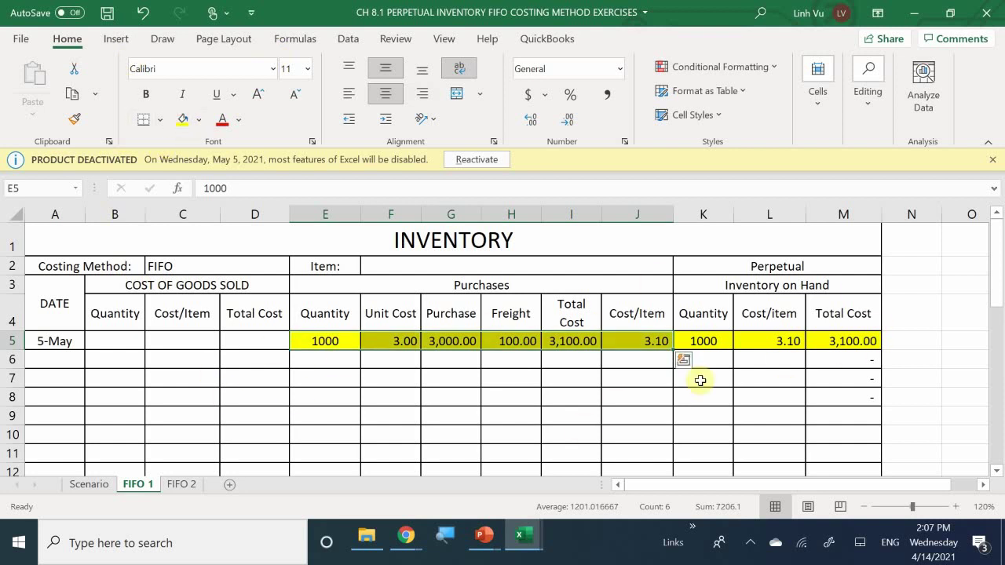
click(524, 380)
scroll(524, 380, down, 1)
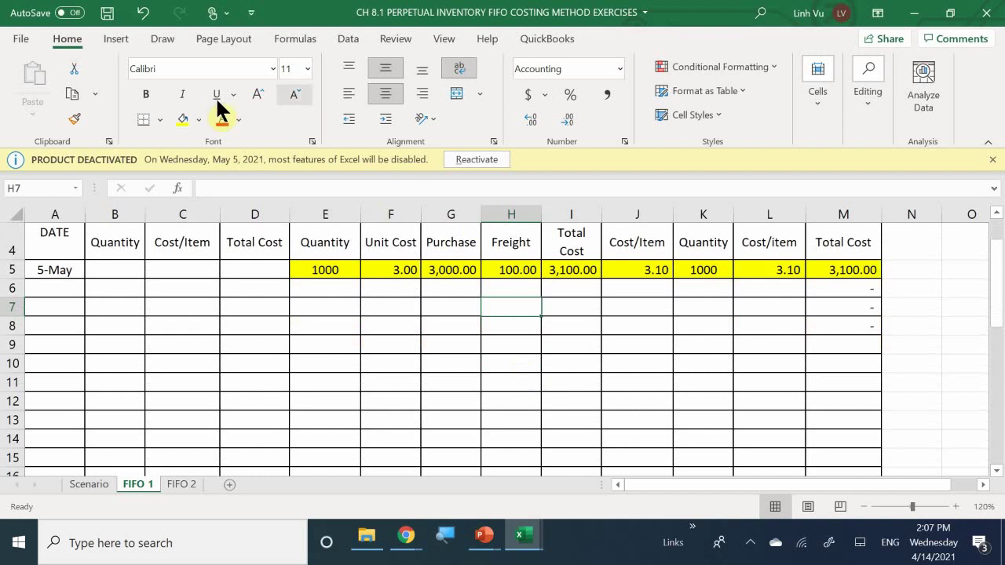
Check the 7 May transaction on the Scenario sheet and enter its date, 5/7, in A6 of the FIFO 1 sheet.
click(87, 488)
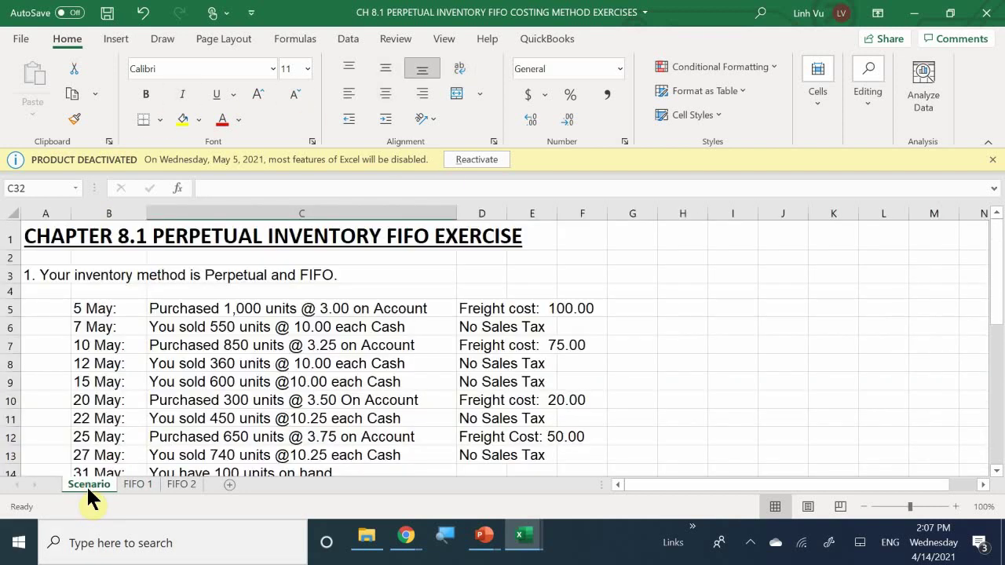
click(956, 507)
click(956, 507)
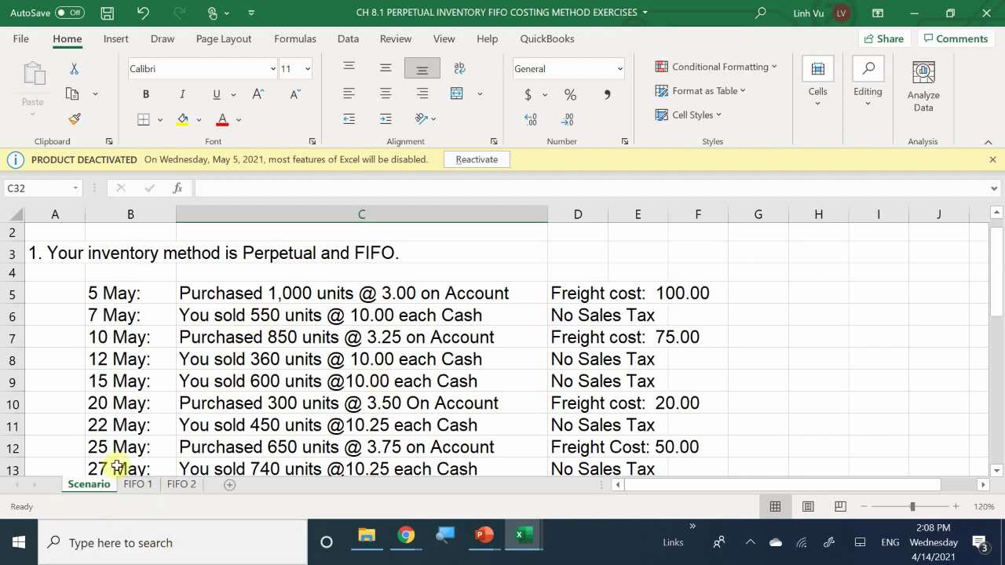
click(139, 483)
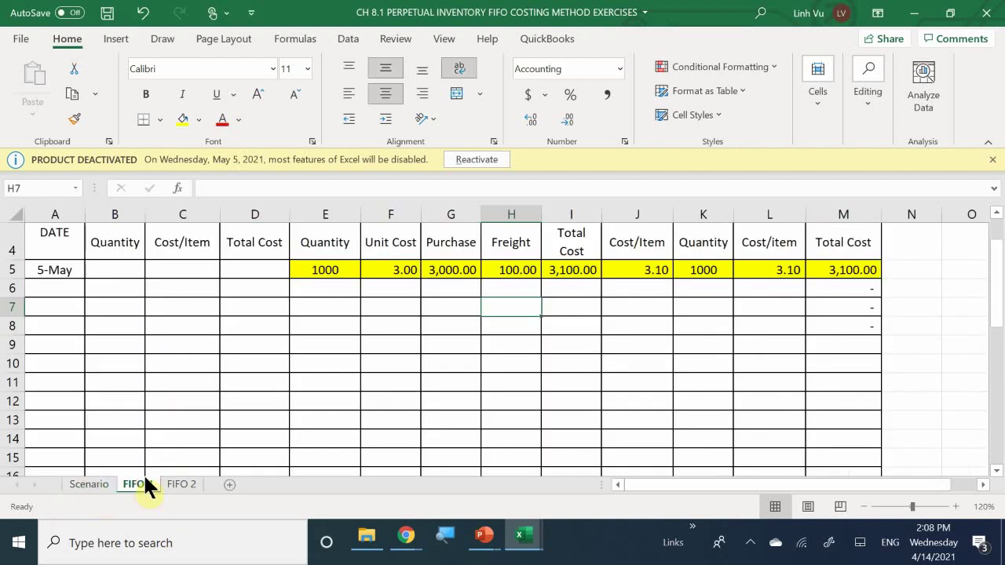
click(48, 293)
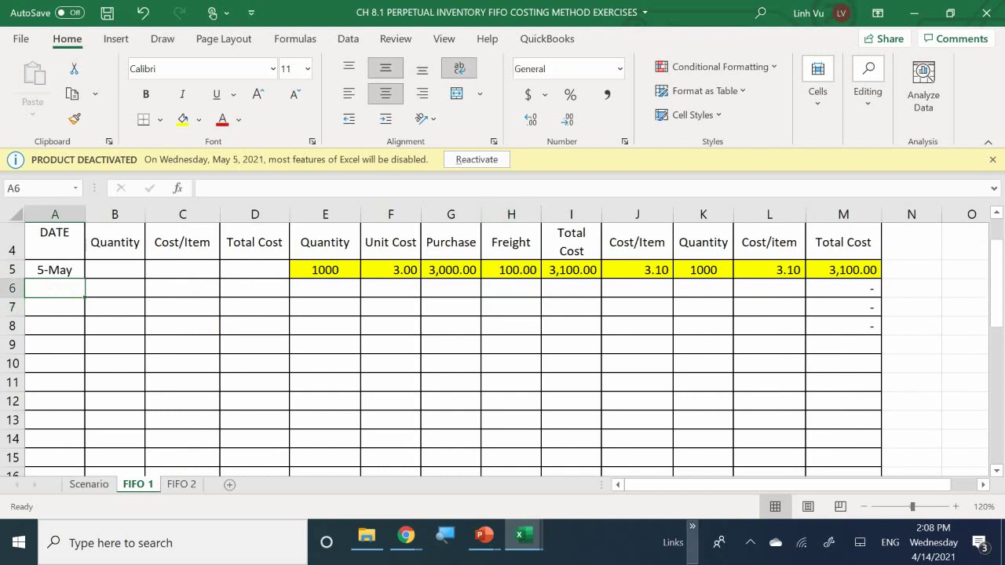
text(5/7)
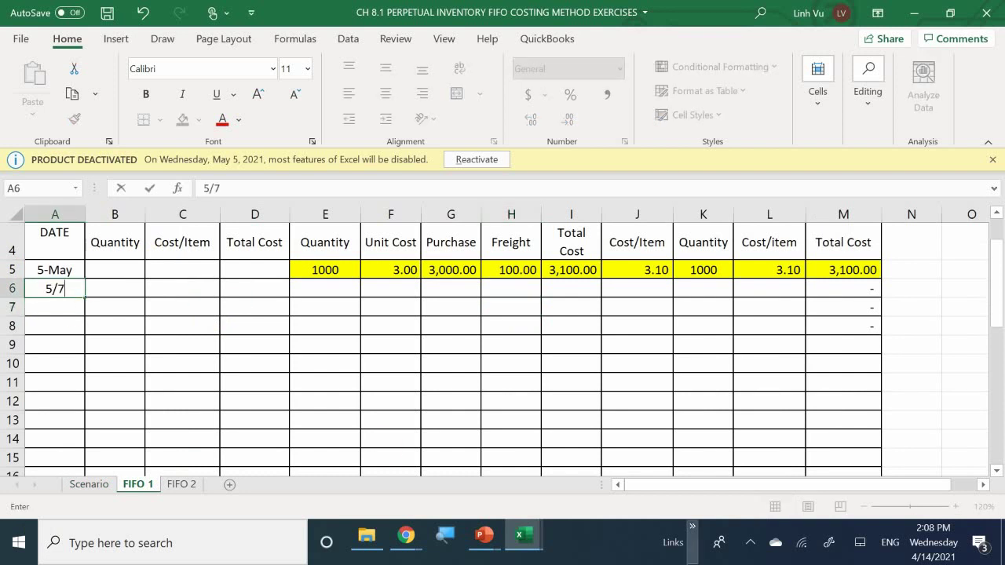
key(Return)
Enter 550 as the cost of goods sold quantity for the 7 May sale in B6.
key(Right)
key(Up)
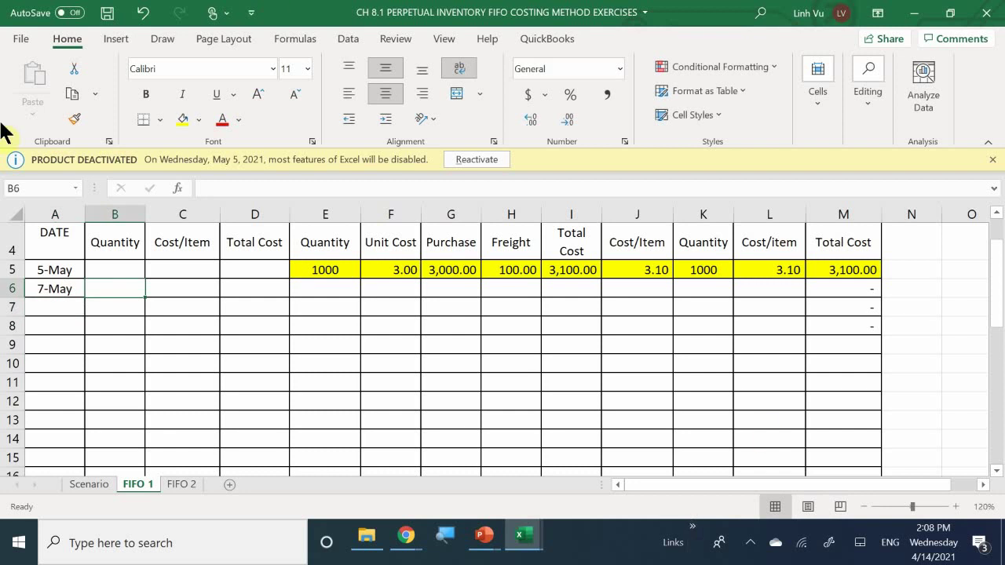
scroll(76, 336, up, 1)
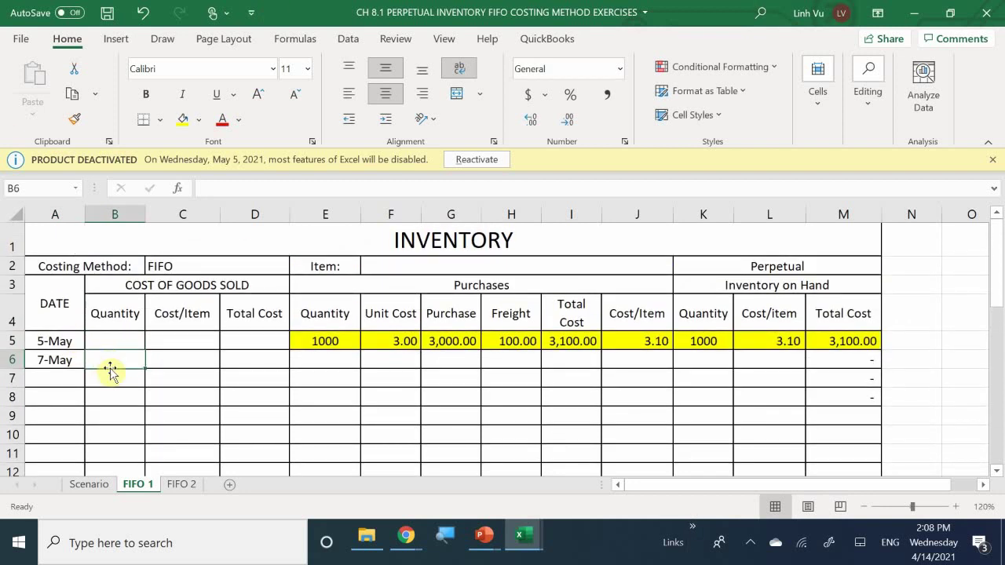
text(550)
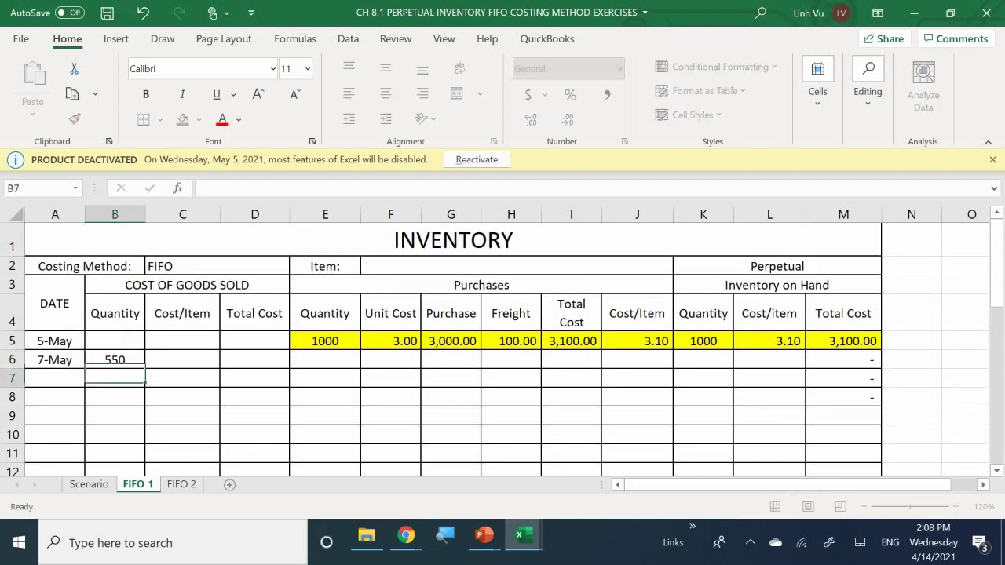
key(Return)
Link the 7 May cost of goods sold cost per item in C6 to the inventory-on-hand cost per item (=L5).
click(183, 359)
text(=)
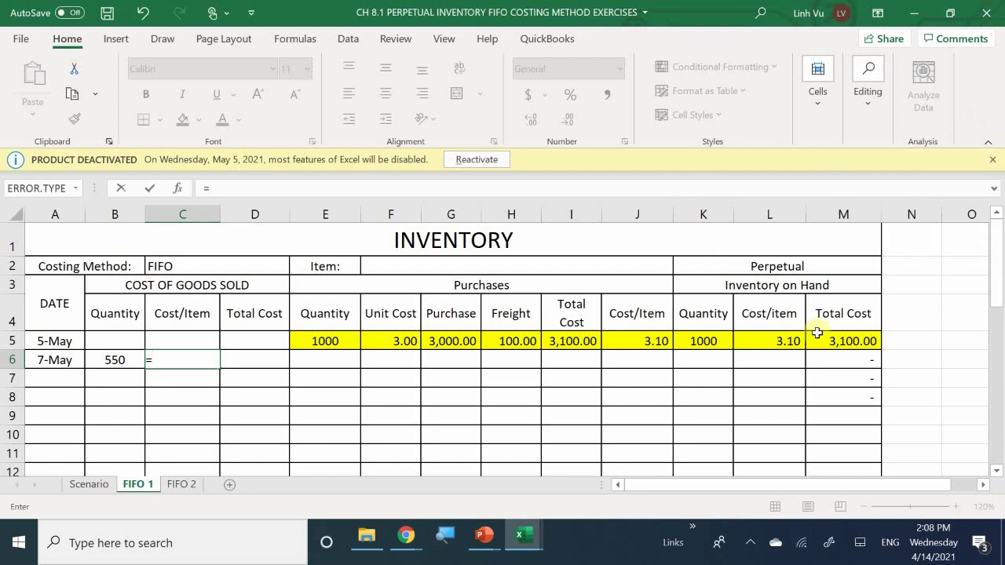
click(773, 341)
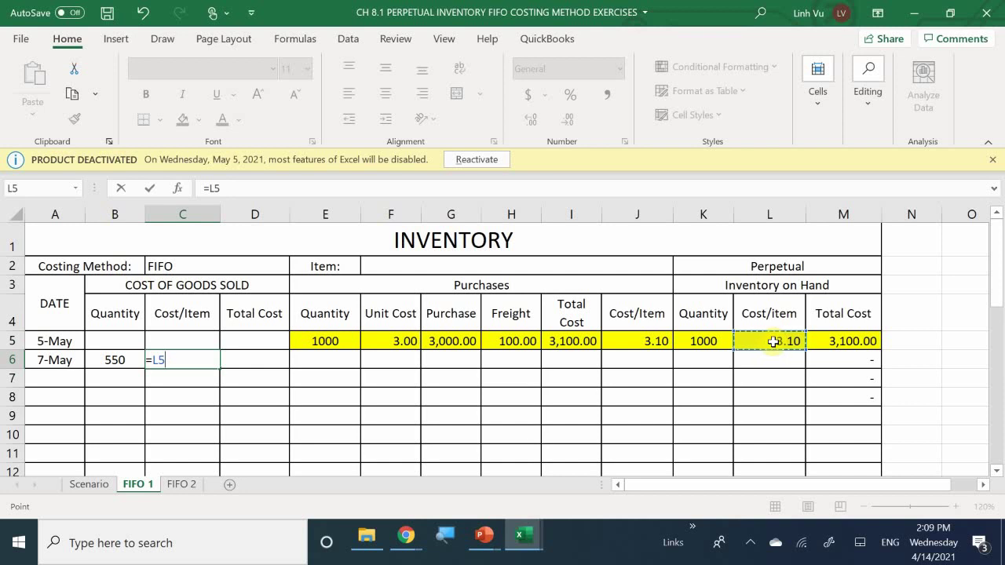
key(Return)
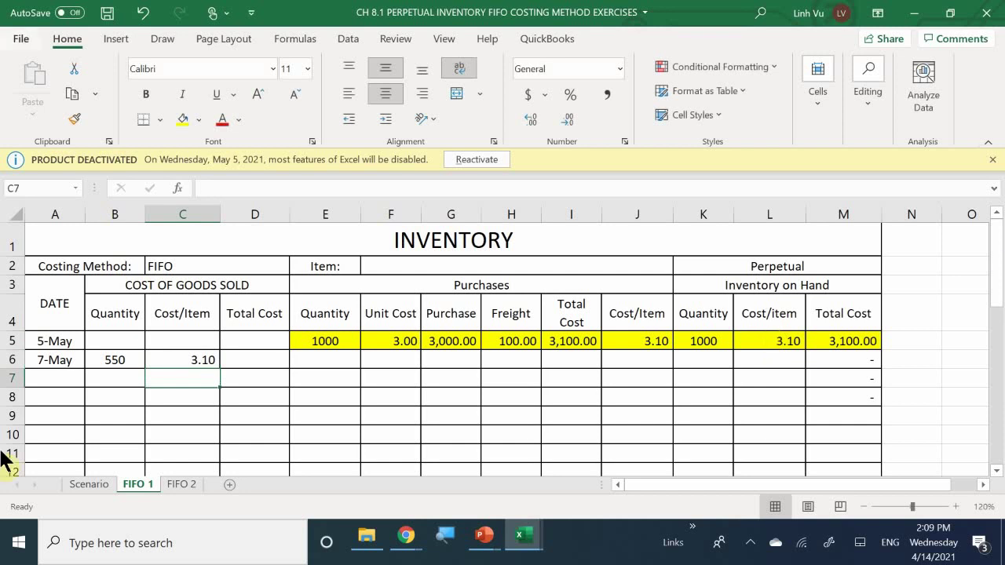
Calculate the 7 May cost of goods sold total in D6 as quantity times cost per item (=B6*C6).
click(261, 359)
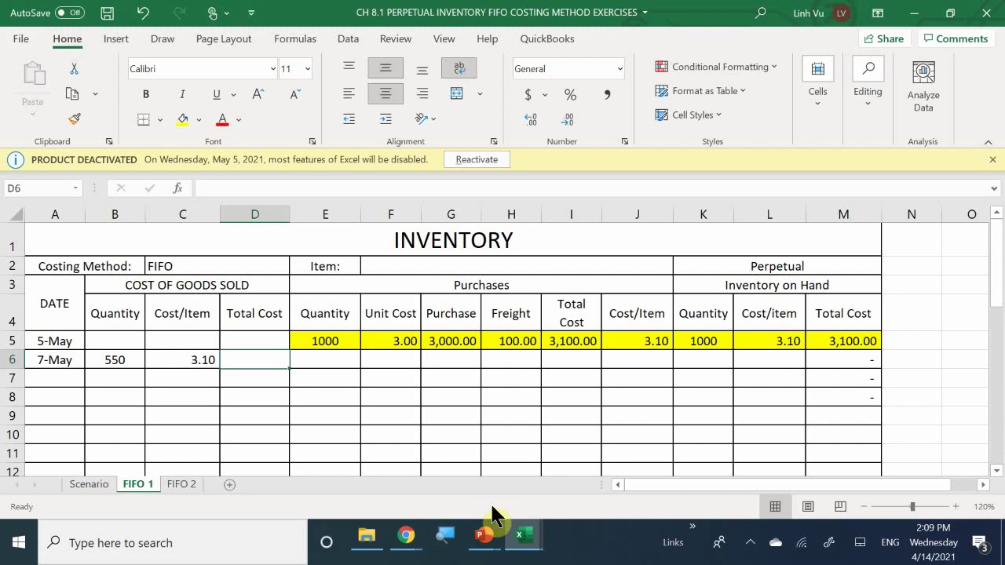
text(=)
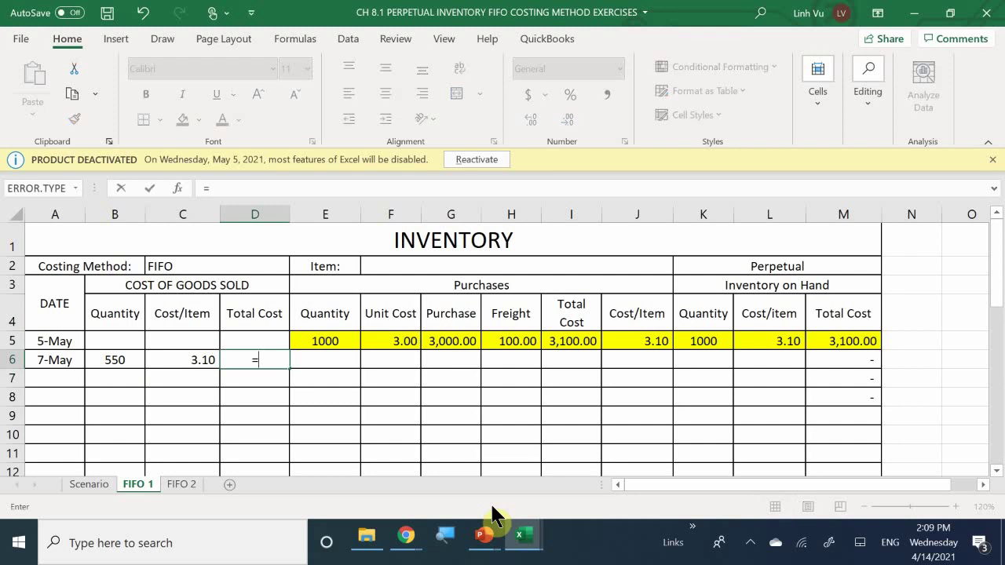
key(Left)
key(Left)
text(*)
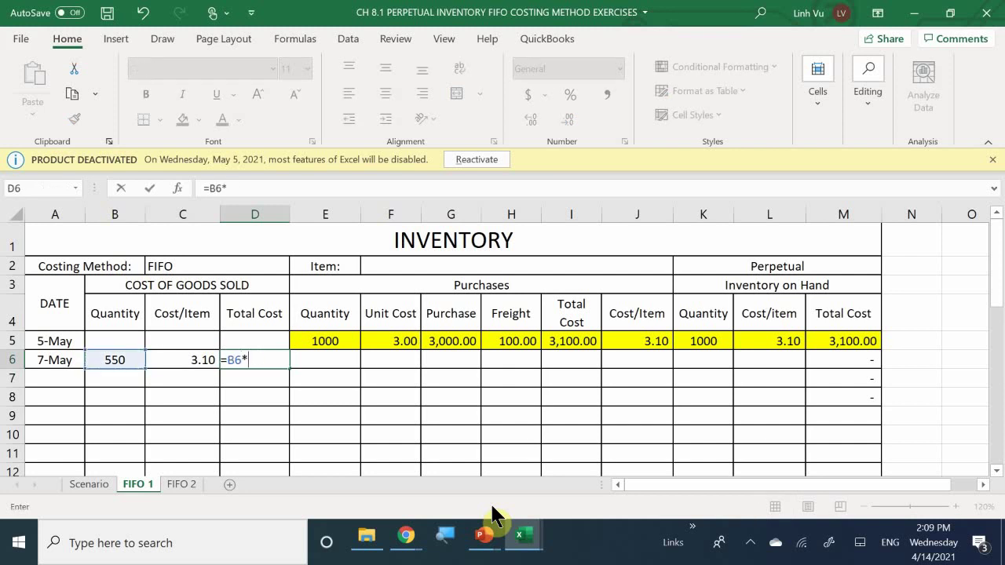
key(Left)
key(Return)
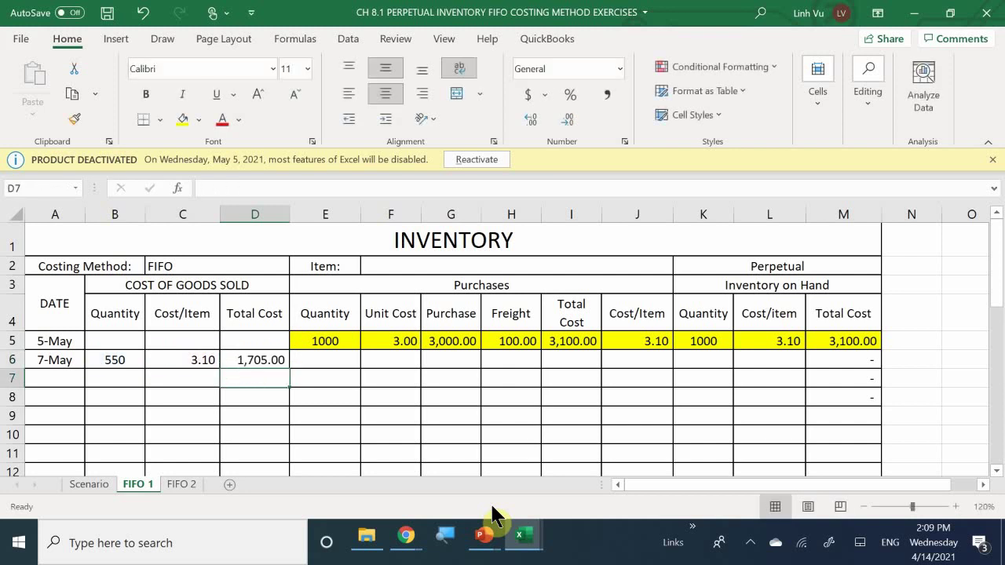
Deduct the sold quantity in the 7 May purchases quantity cell E6 with the formula -B6.
key(Right)
key(Up)
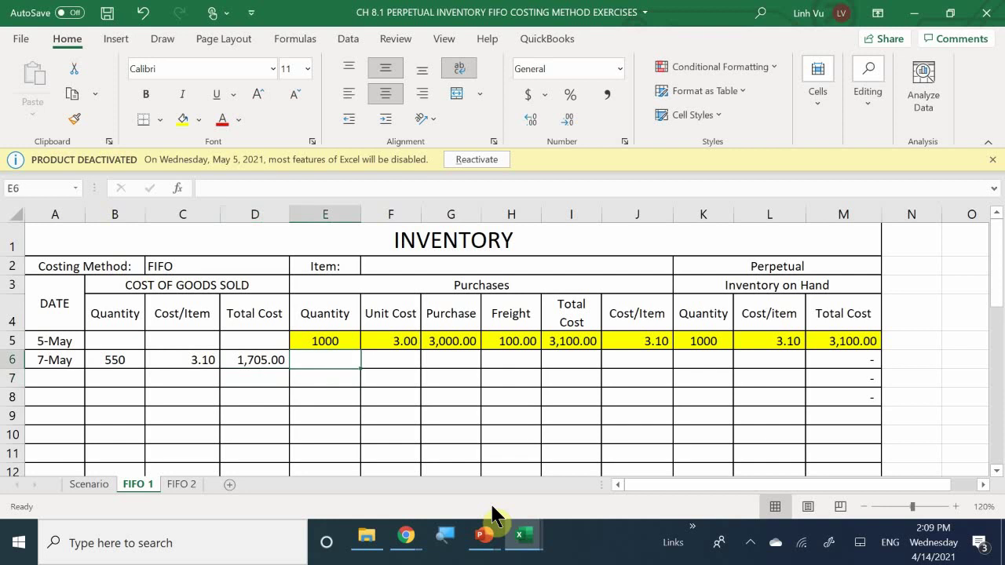
text(-)
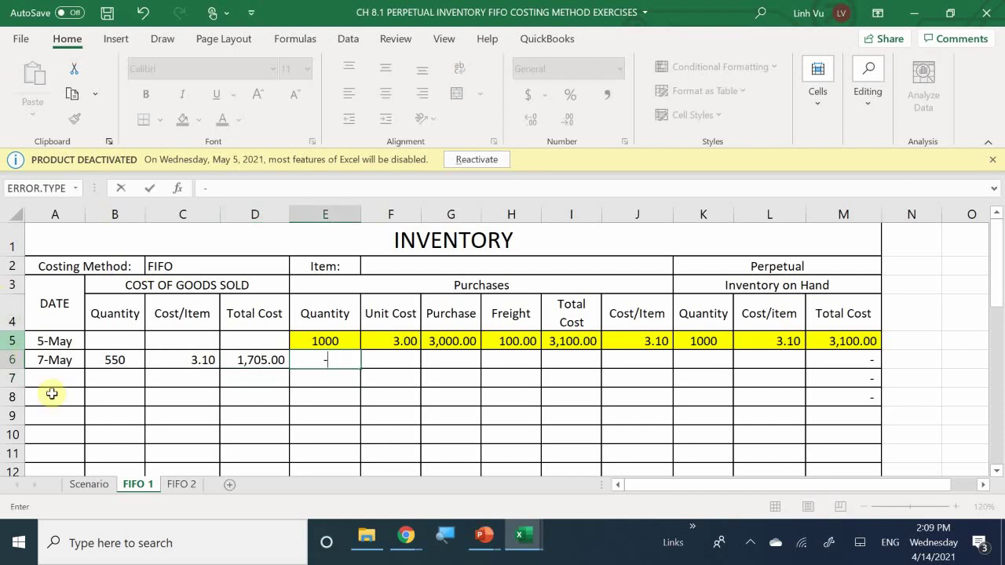
click(115, 360)
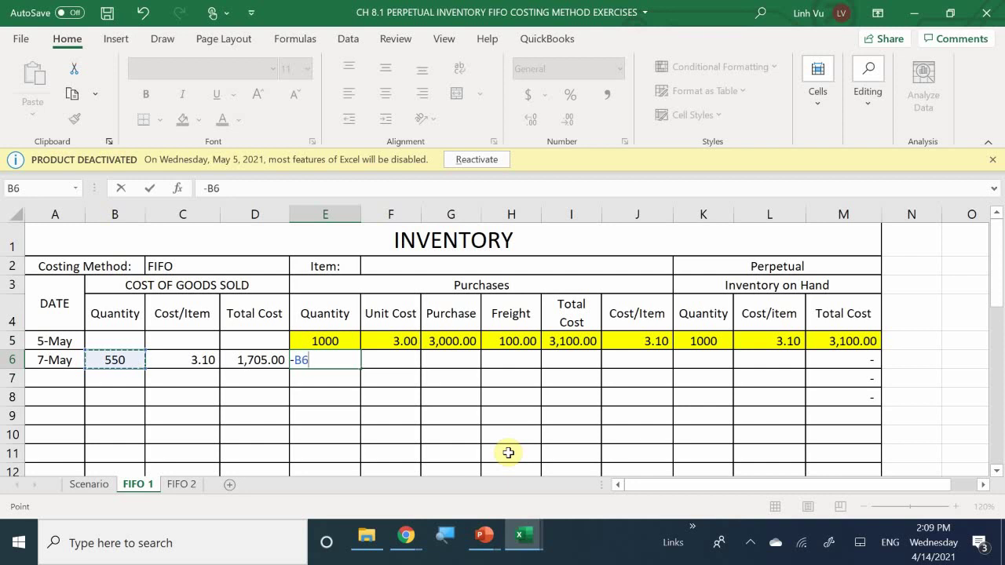
key(Return)
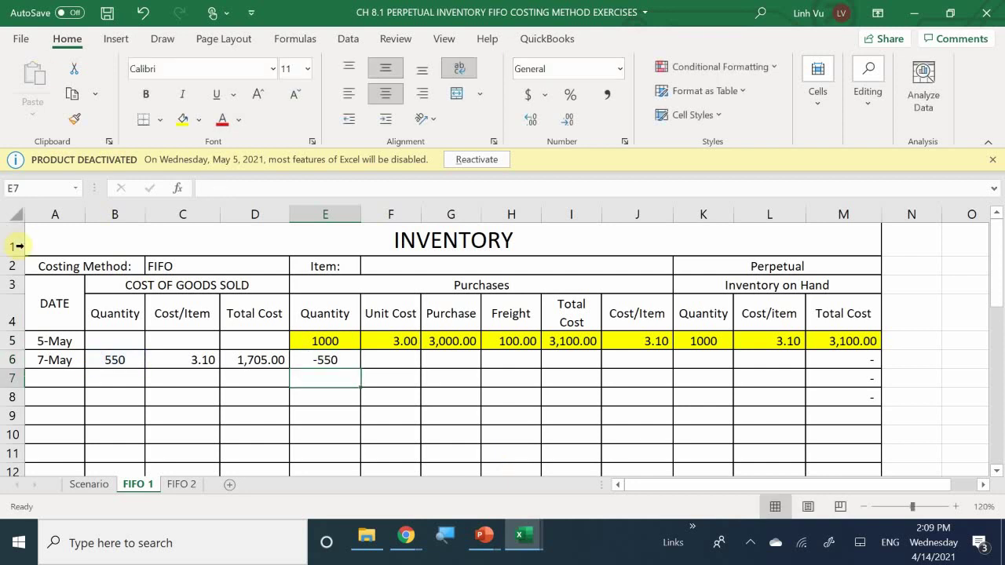
Deduct the cost of goods sold in the 7 May purchases total cost cell I6 with the formula -D6.
click(571, 360)
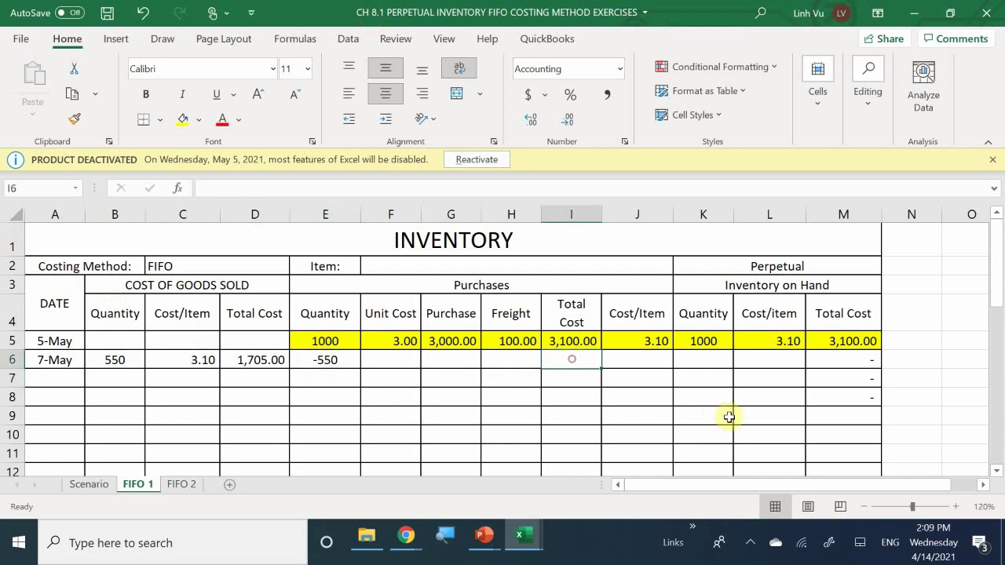
text(-)
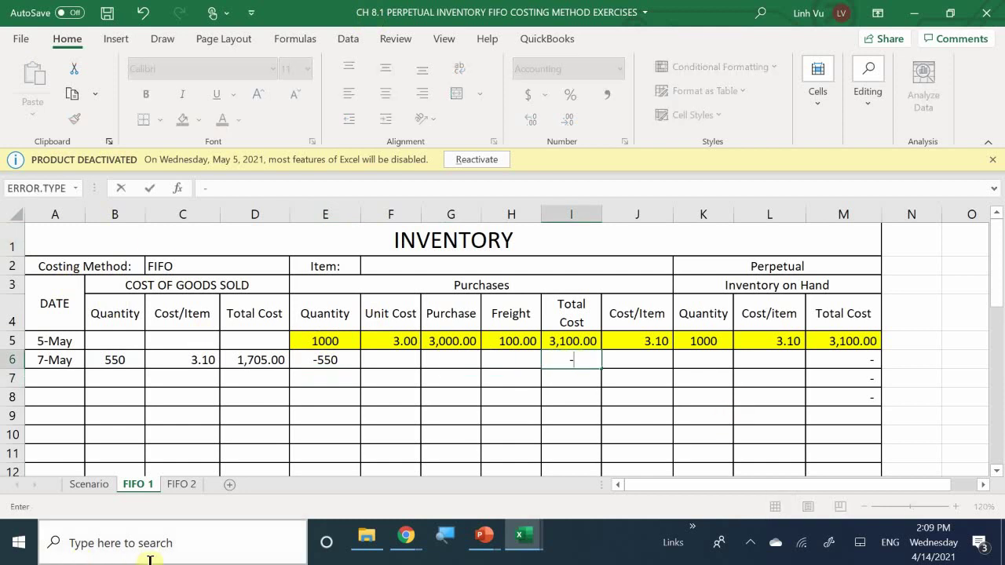
click(256, 359)
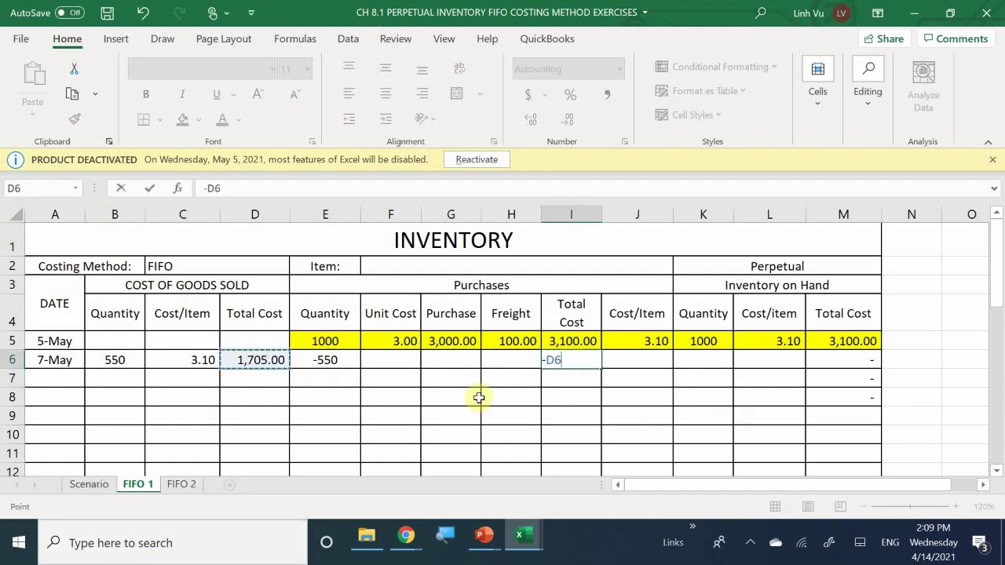
key(Return)
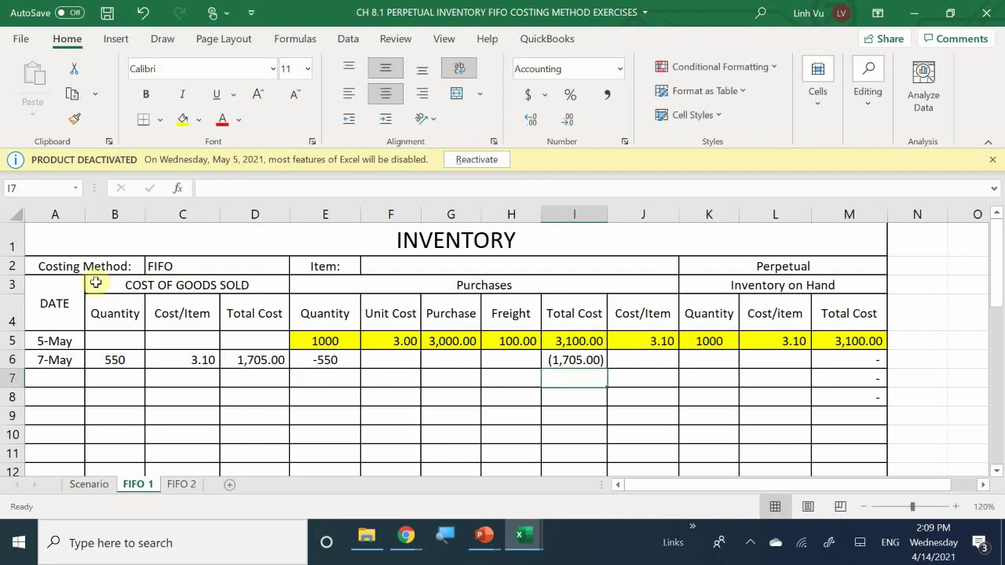
Calculate the remaining quantity of the 5 May purchase in E7 by adding the two quantities above it (=E5+E6).
click(341, 381)
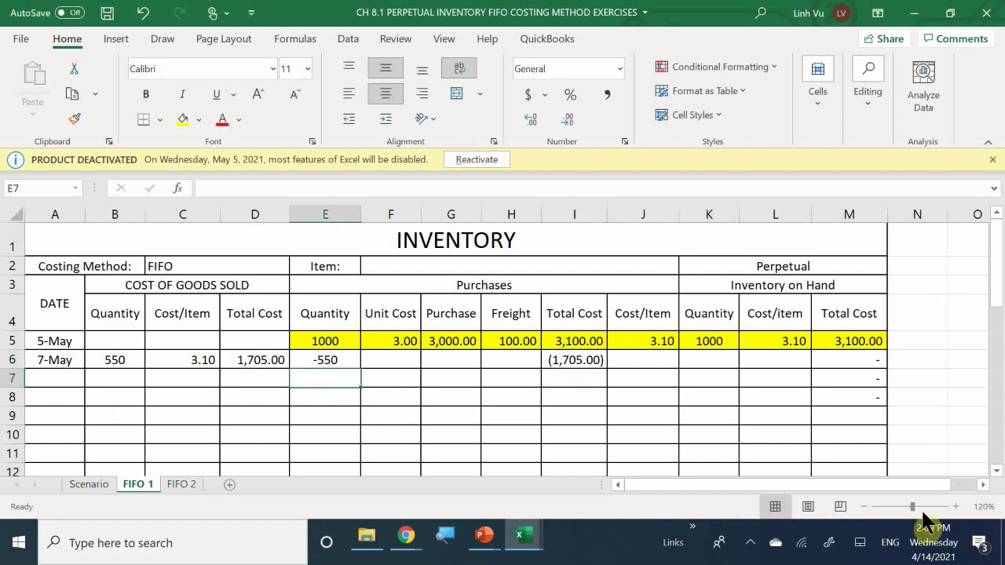
text(=)
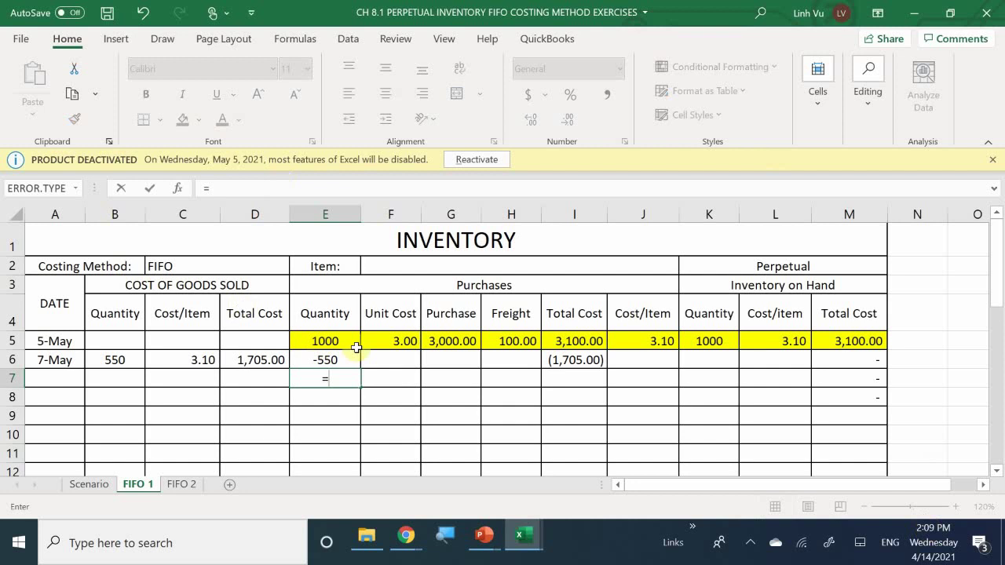
click(318, 343)
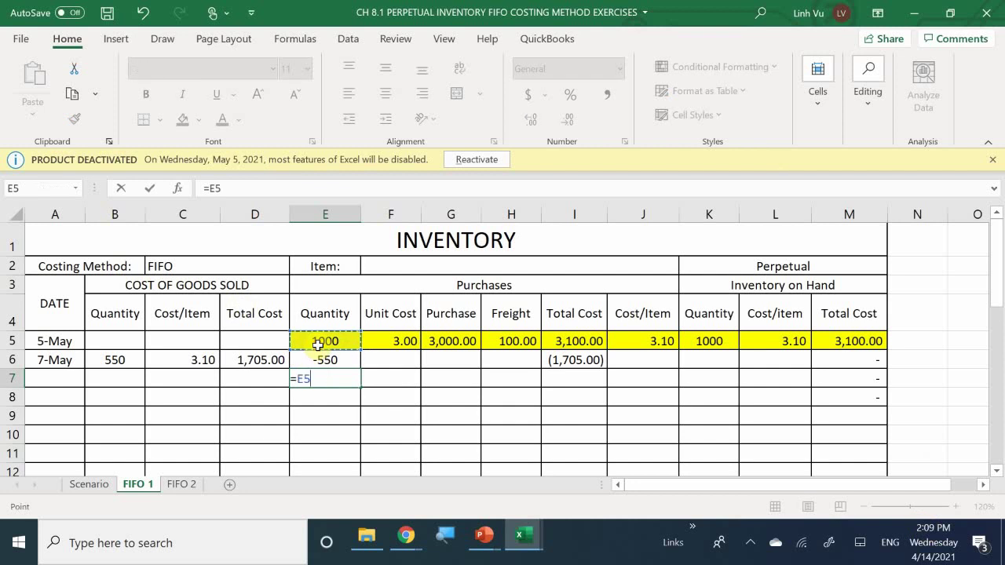
text(+)
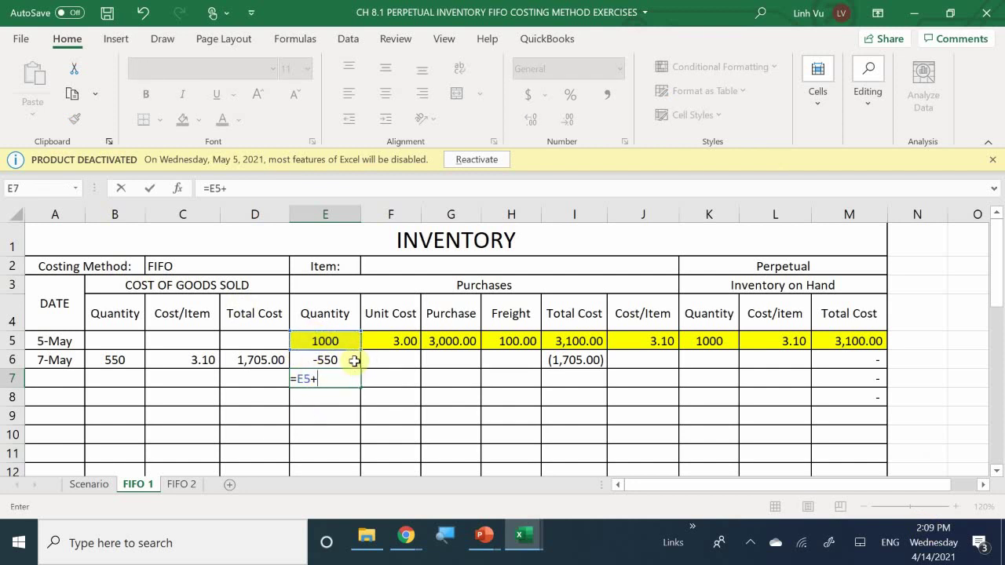
click(316, 362)
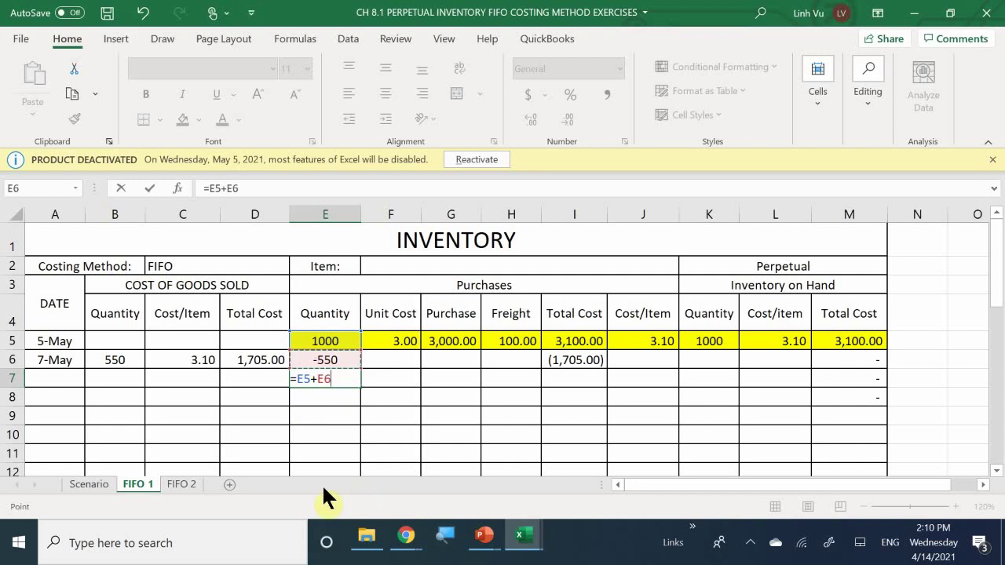
key(Return)
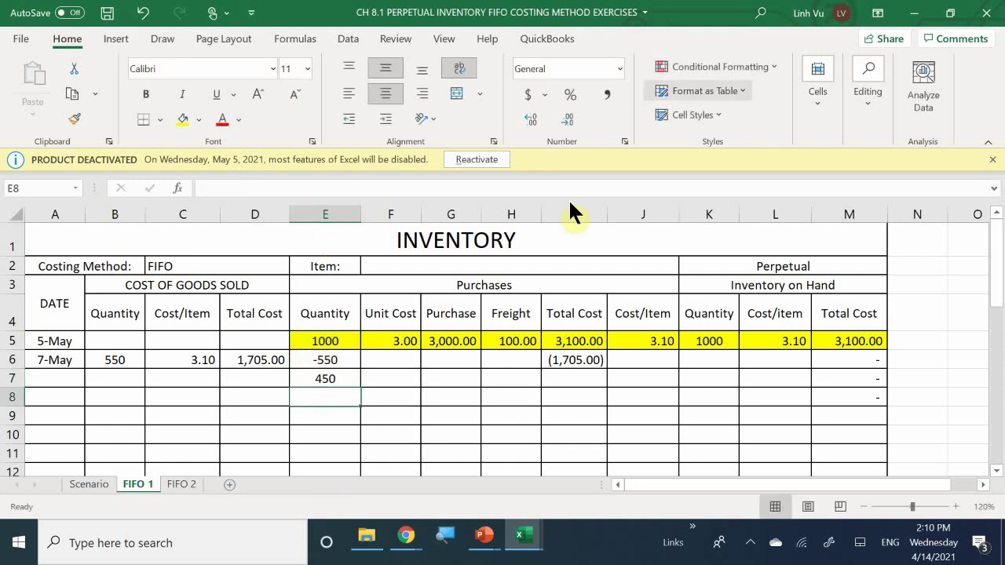
Calculate the remaining total cost of the 5 May purchase in I7 by adding the two costs above it (=I5+I6).
click(555, 379)
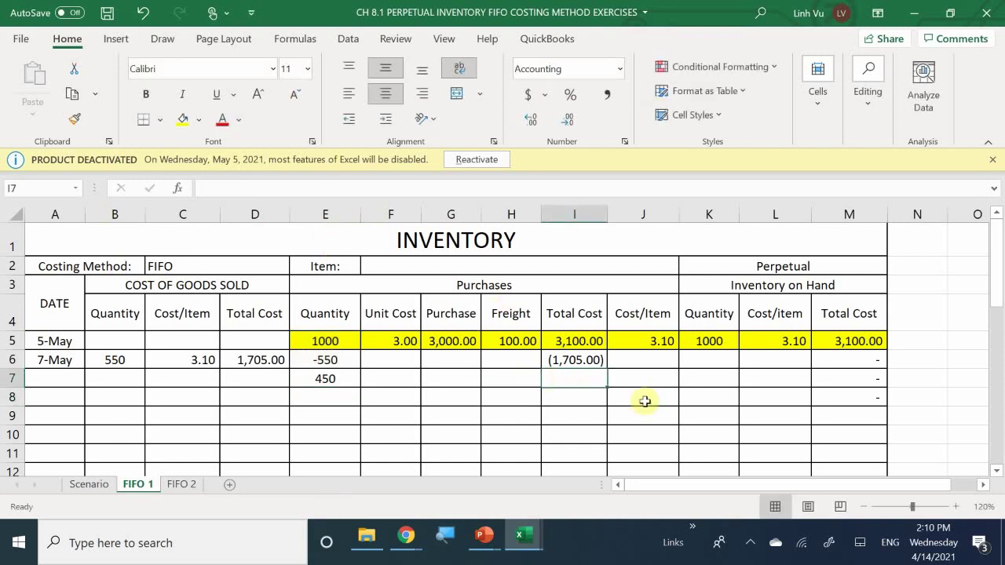
text(=)
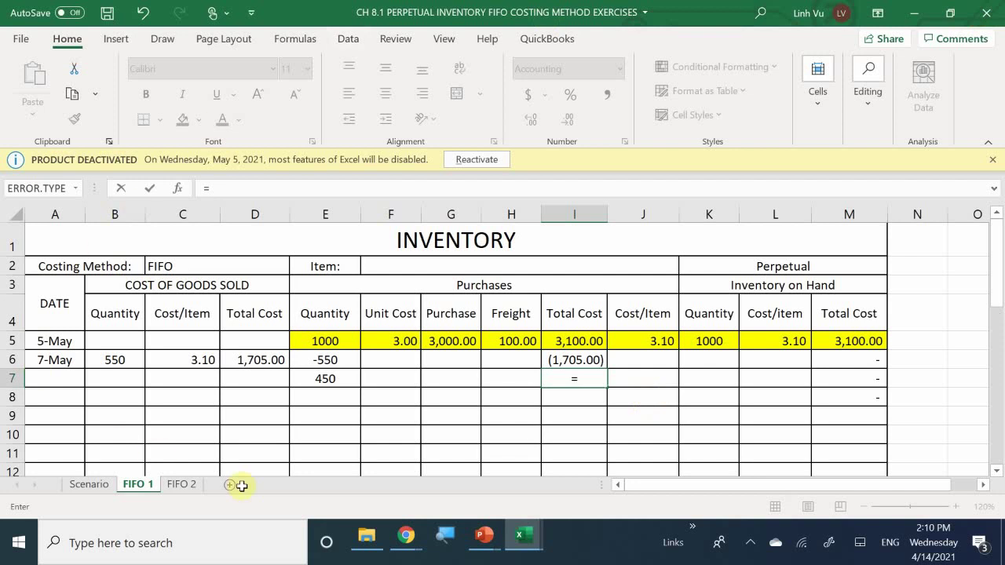
click(556, 339)
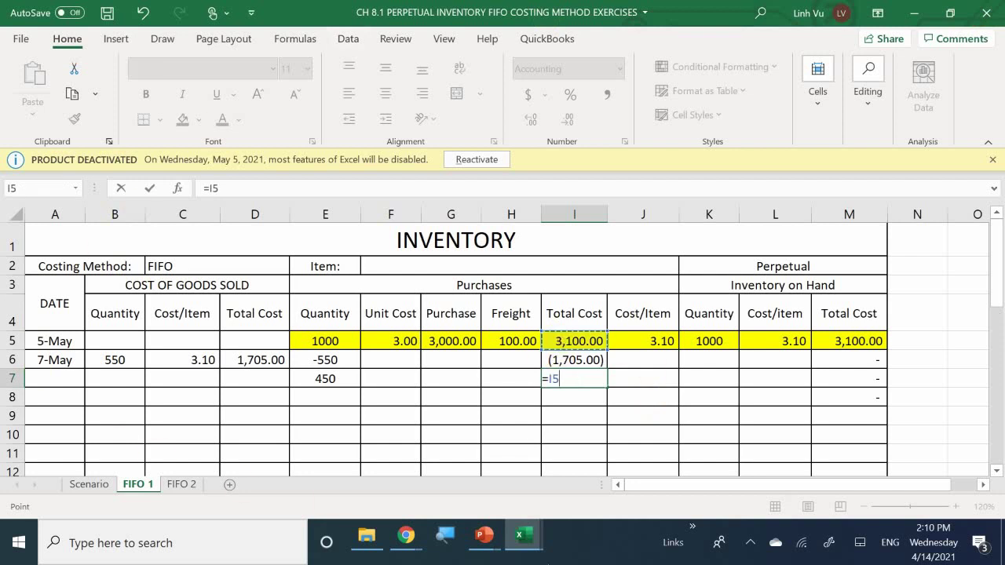
text(-)
key(BackSpace)
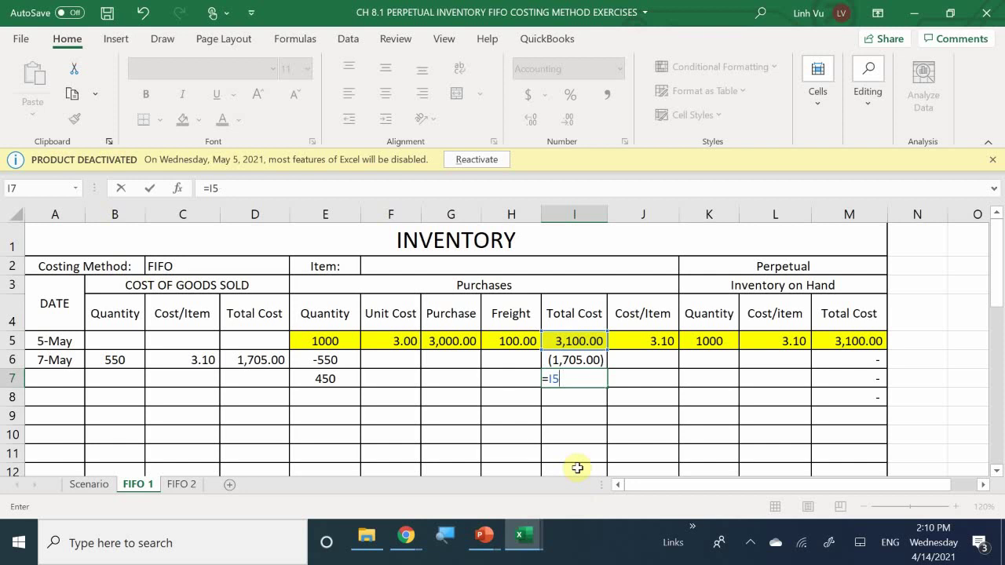
text(+)
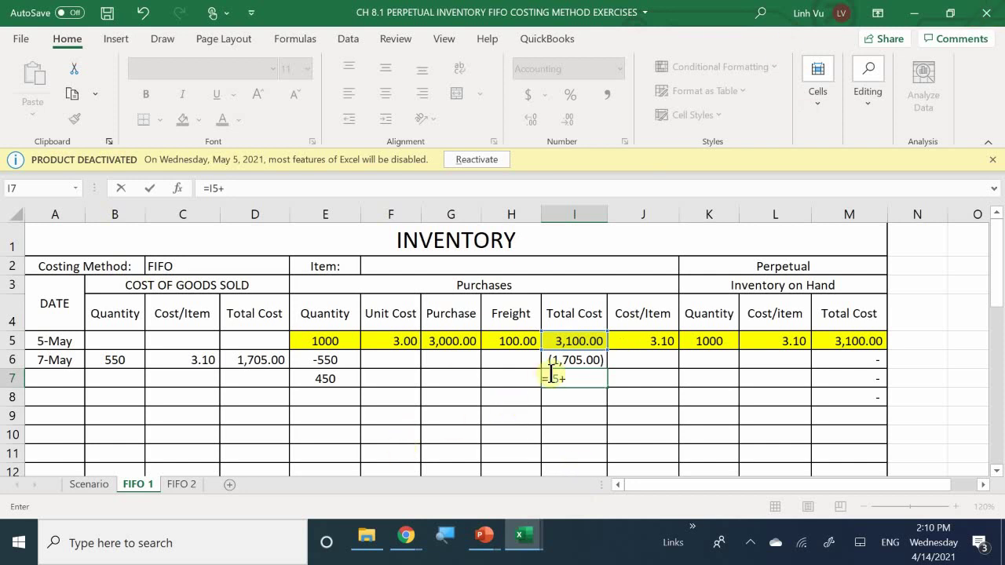
click(587, 359)
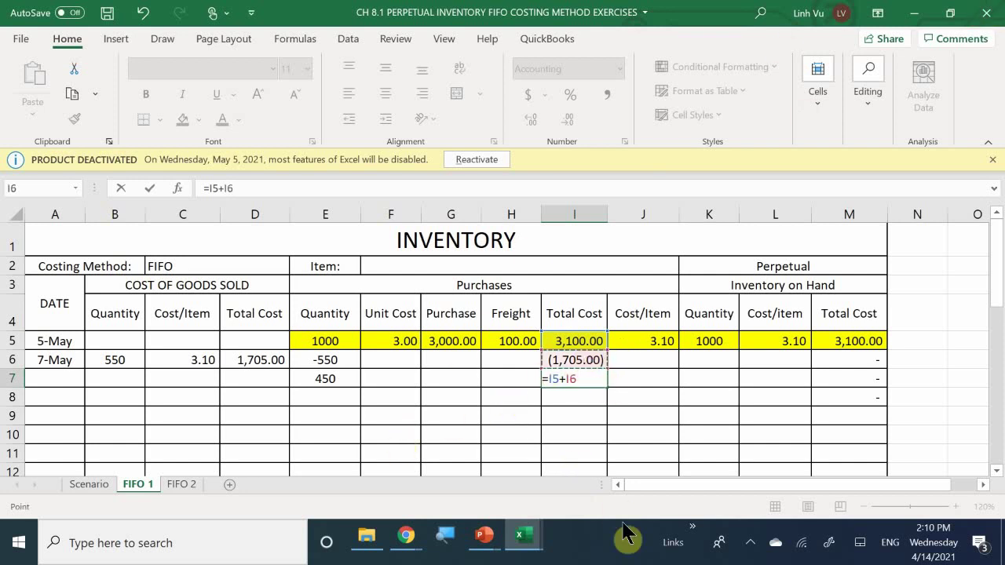
key(Return)
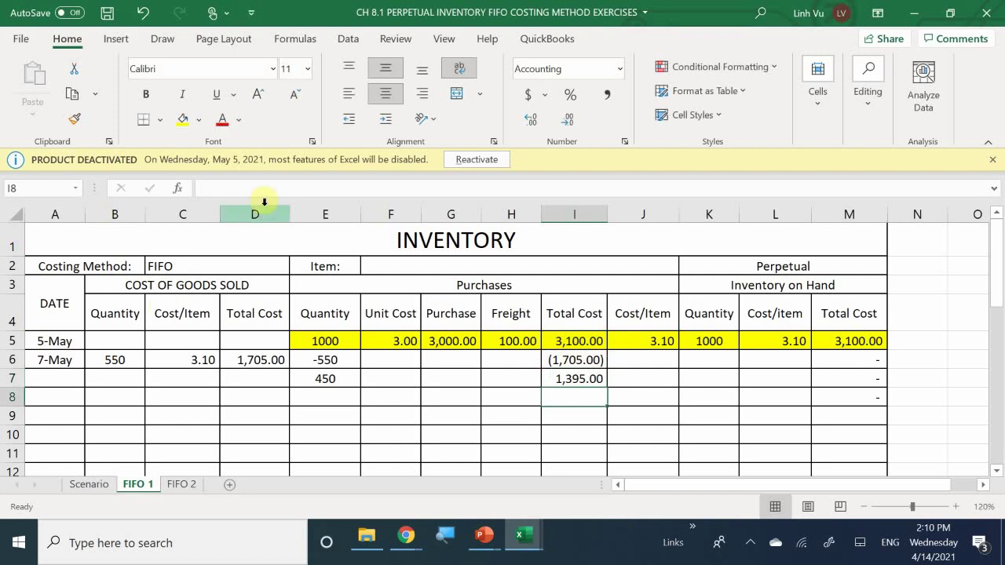
Fill the remaining-balance cells E7:J7 with yellow and set the 5 May on-hand quantity in K5 to 450.
drag(325, 376, 650, 379)
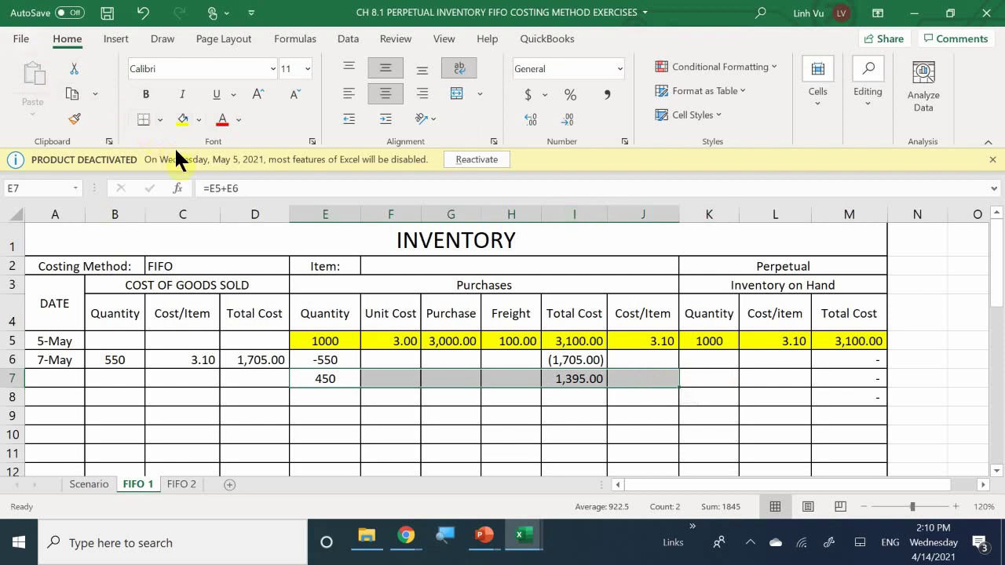
click(182, 120)
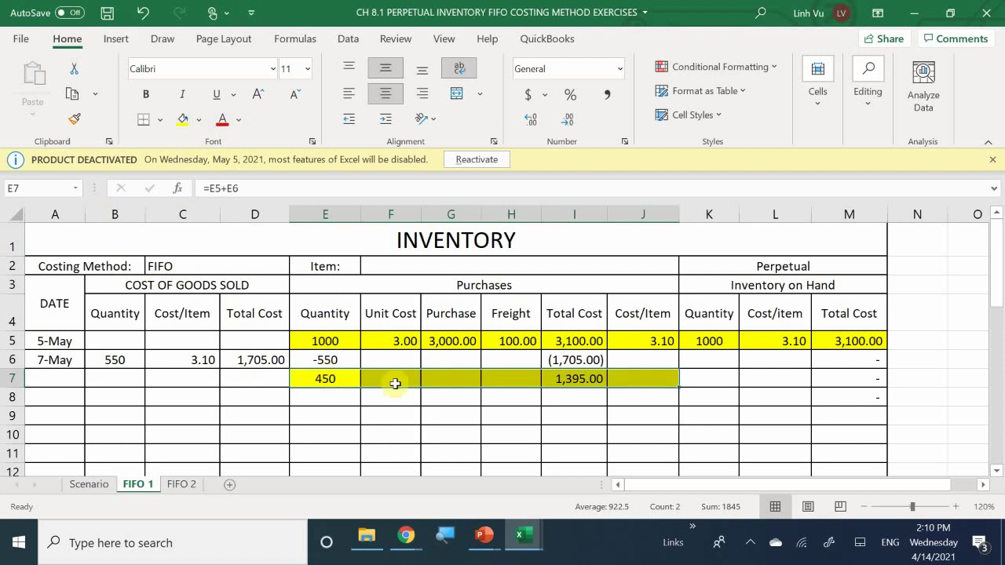
click(704, 341)
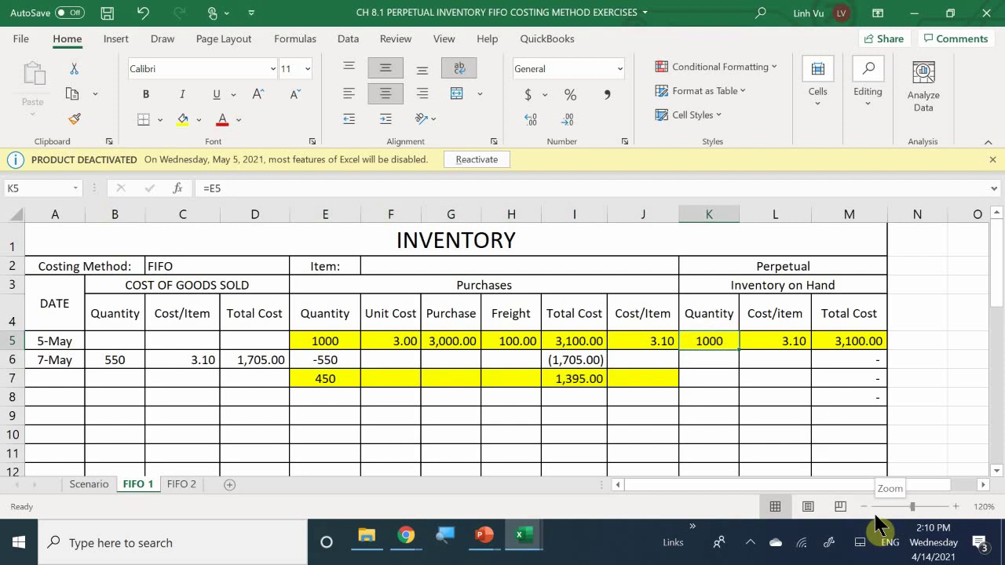
text(450)
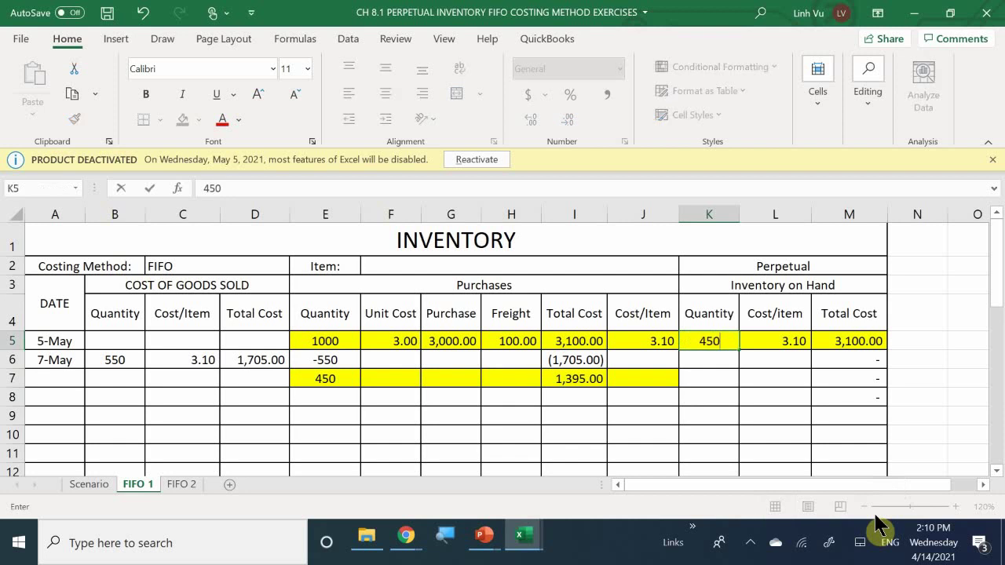
key(Return)
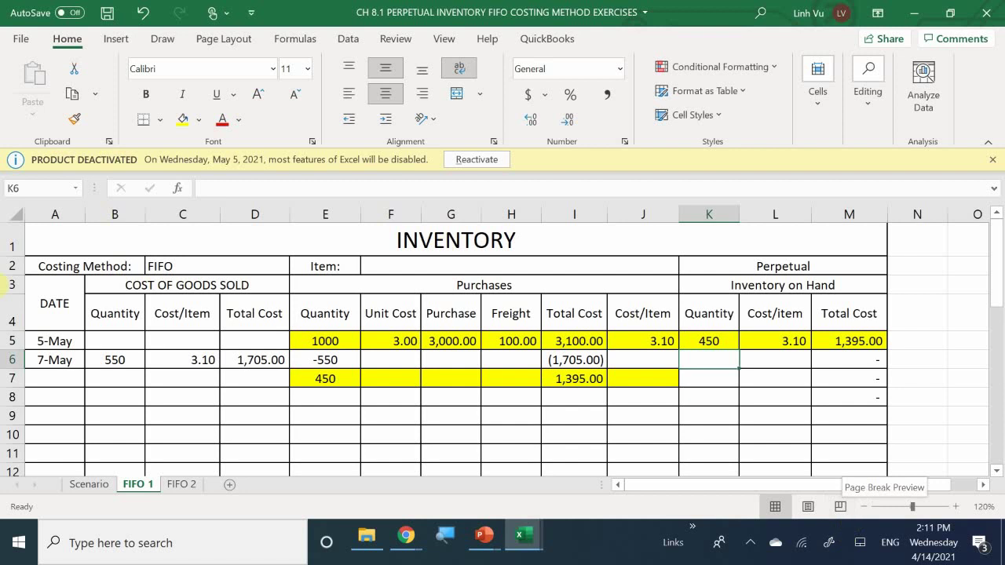
click(748, 543)
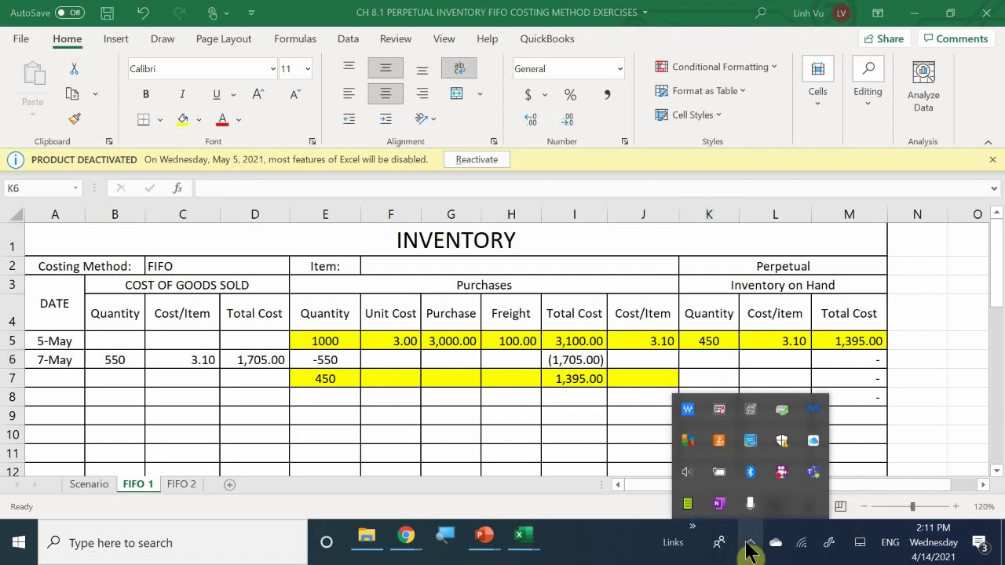
click(746, 542)
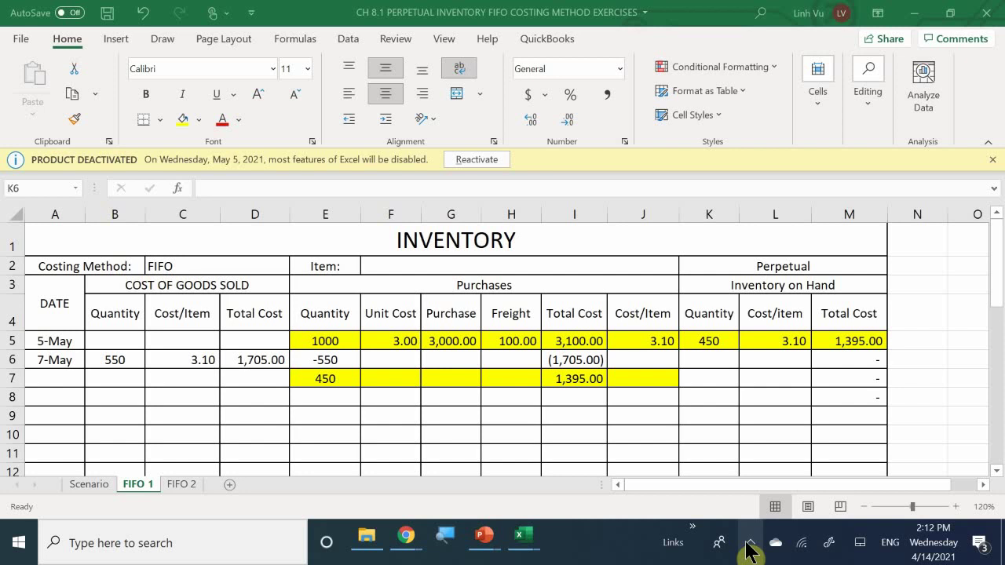
click(752, 541)
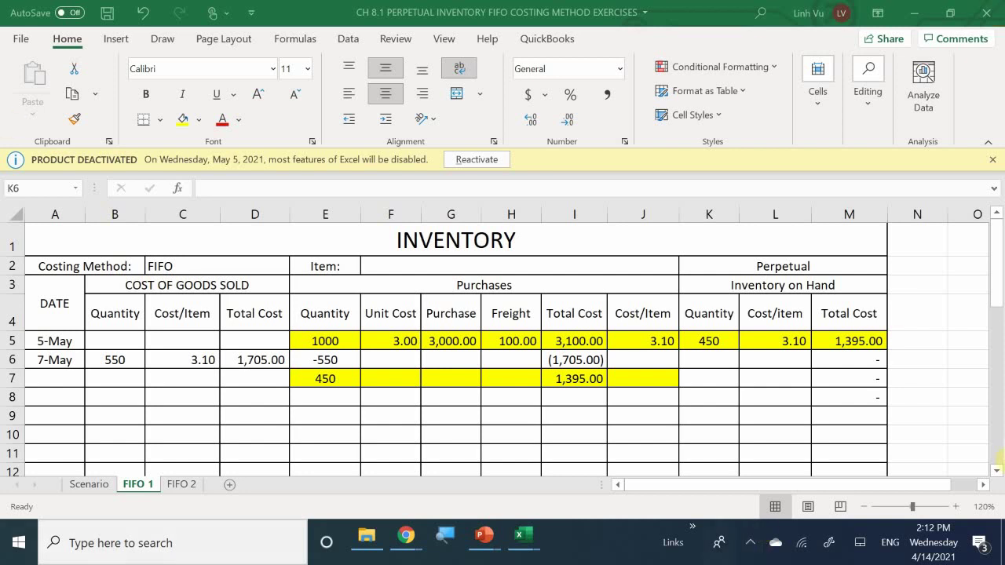
Check the next transaction on the Scenario sheet and enter its date, 5/10, in A8 of the FIFO 1 sheet.
click(87, 486)
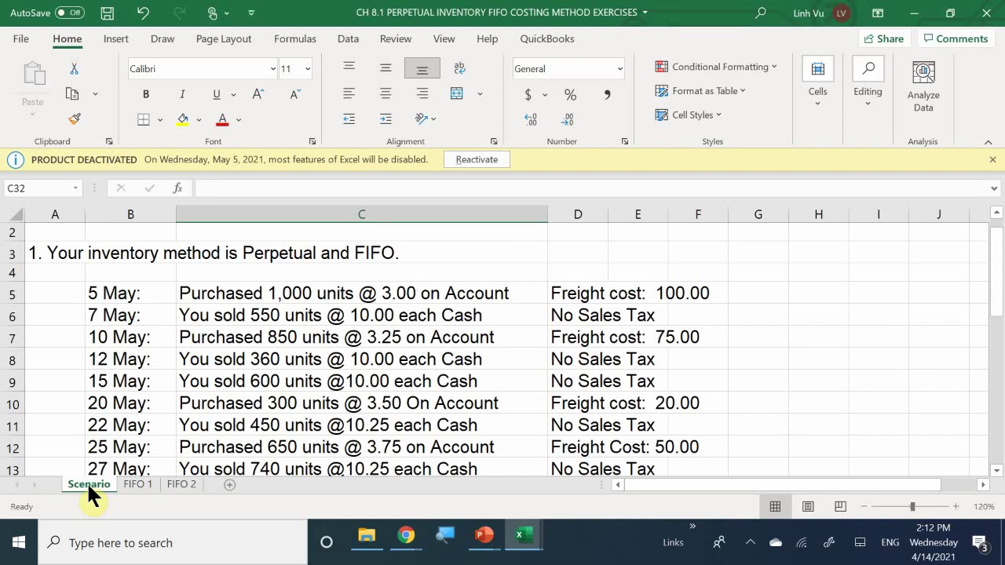
click(138, 484)
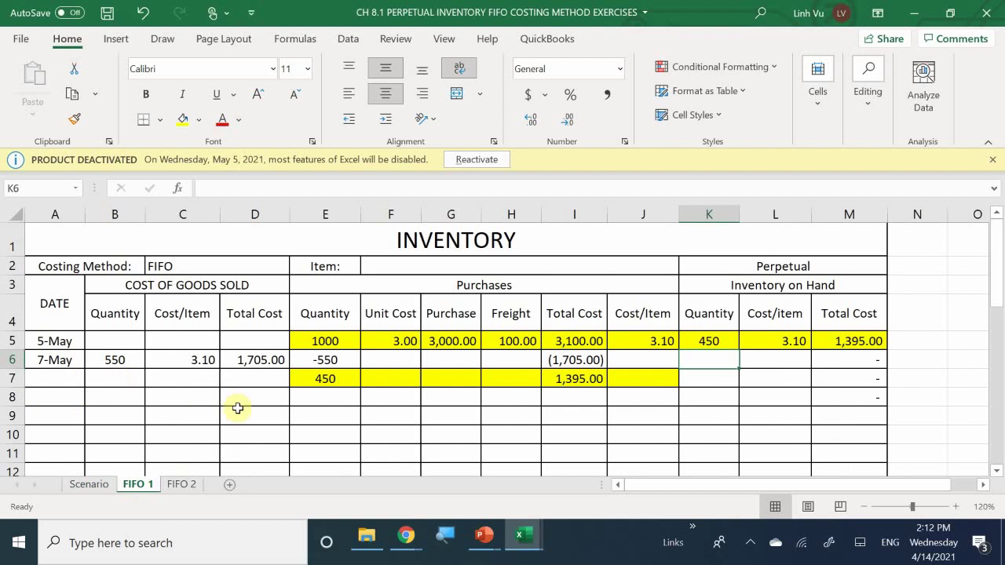
click(75, 396)
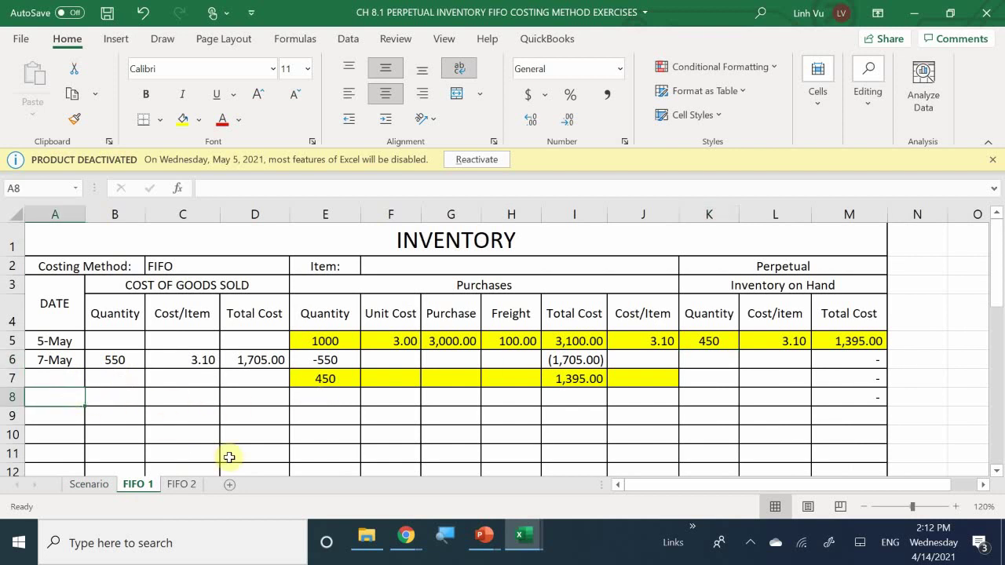
text(7)
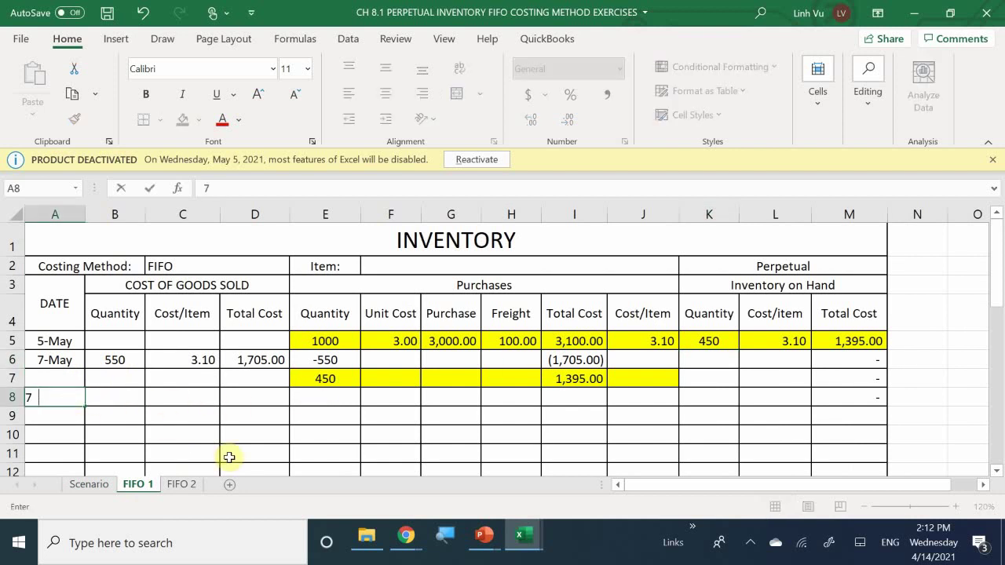
text(-)
key(BackSpace)
key(BackSpace)
text(5/10)
key(Return)
Enter 850 in D8 and 3.25 in E8 on the 10 May row.
key(Right)
key(Right)
key(Right)
key(Up)
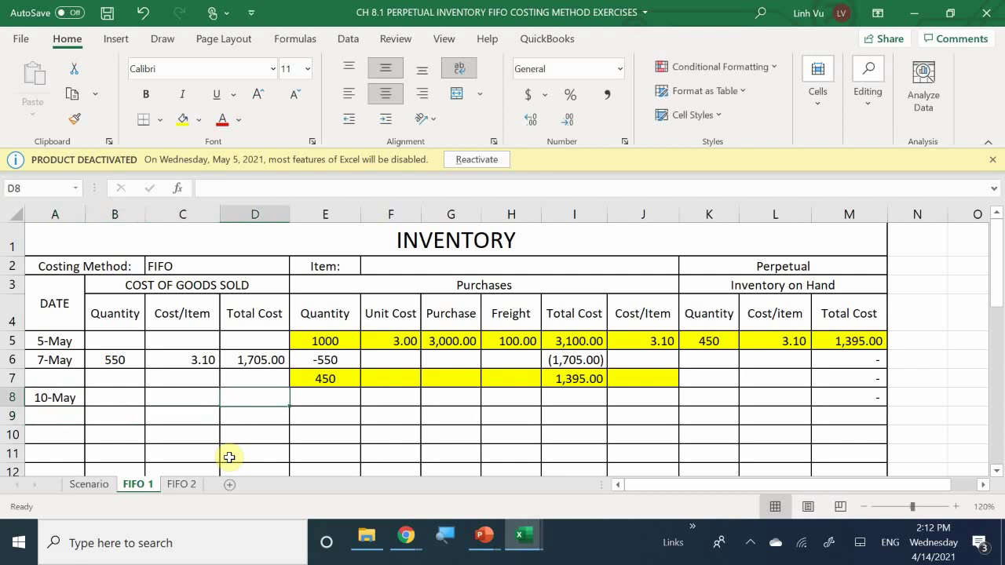
text(850)
key(Return)
key(Up)
key(Right)
text(3)
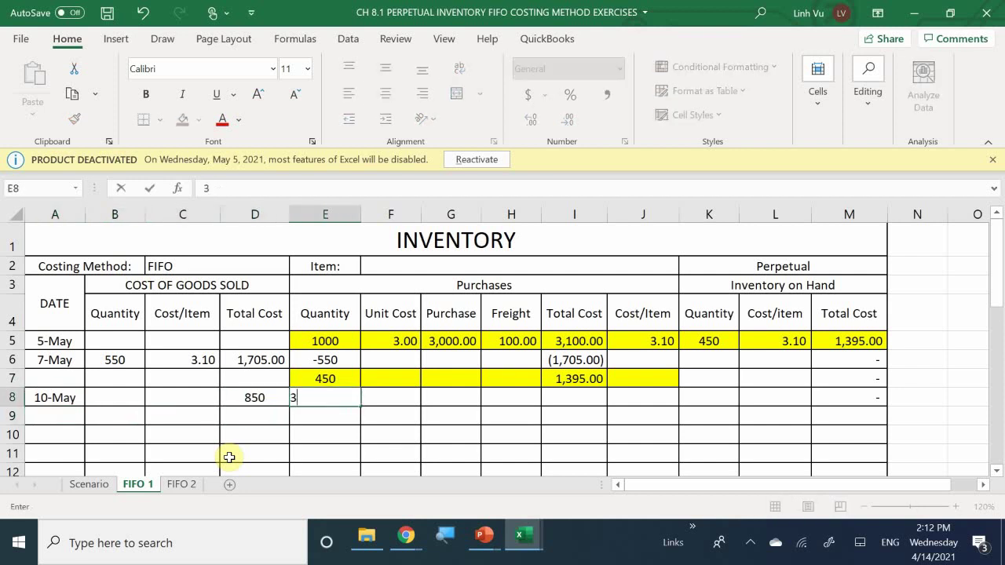
text(.25)
key(Return)
key(Right)
key(Up)
key(Right)
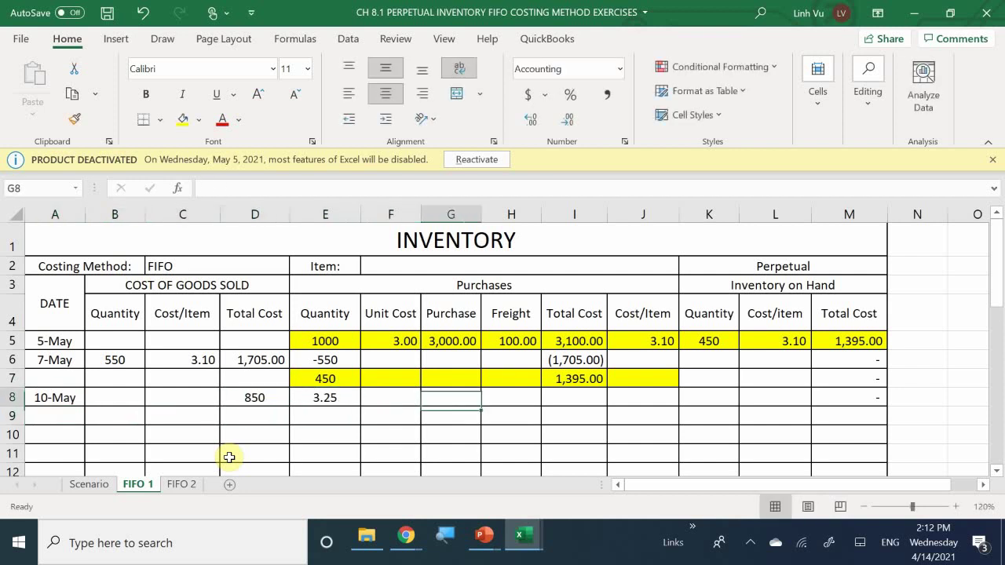
Recheck the 10 May purchase on the Scenario sheet, clear D8 and enter the purchased quantity 850 in E8.
click(87, 484)
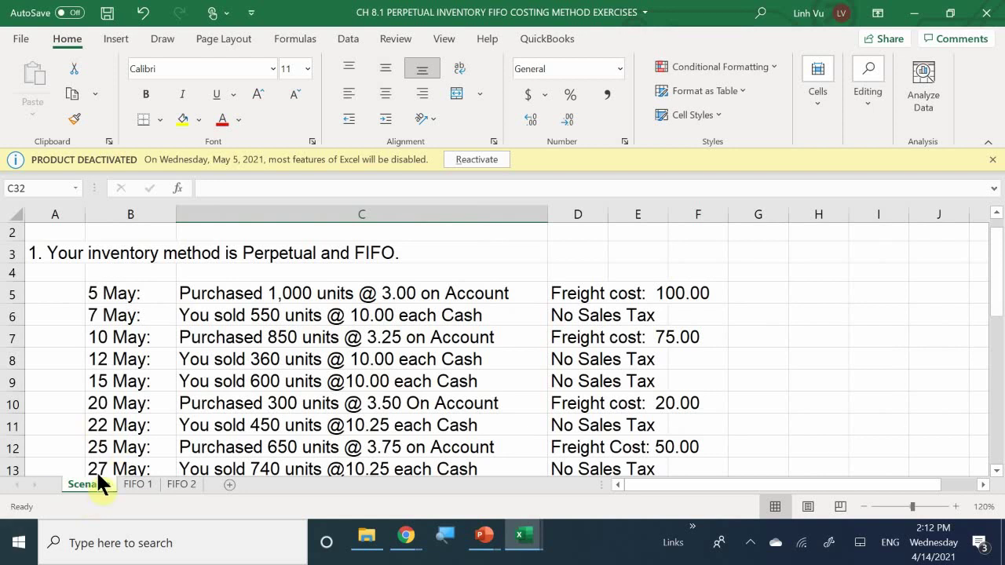
click(138, 485)
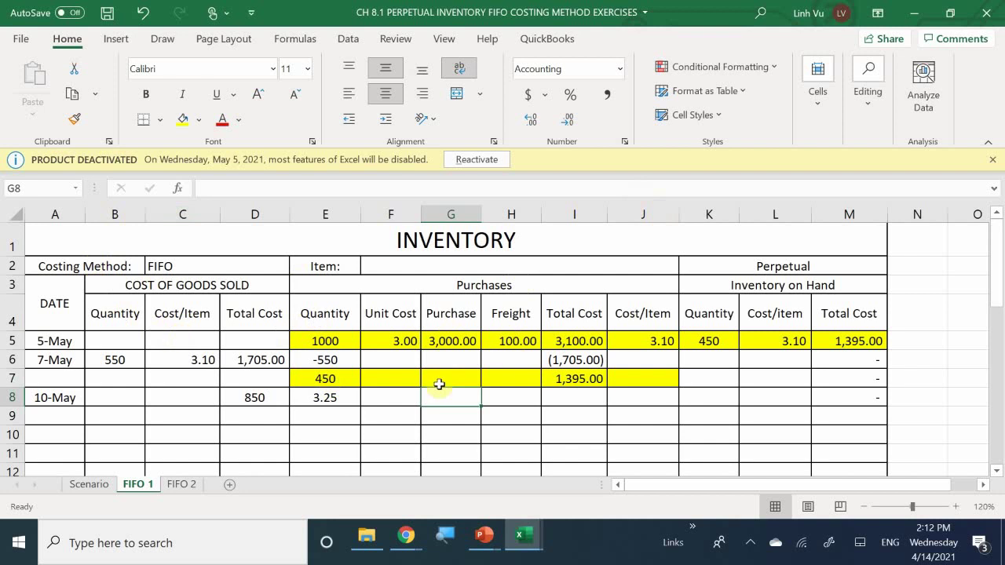
click(244, 399)
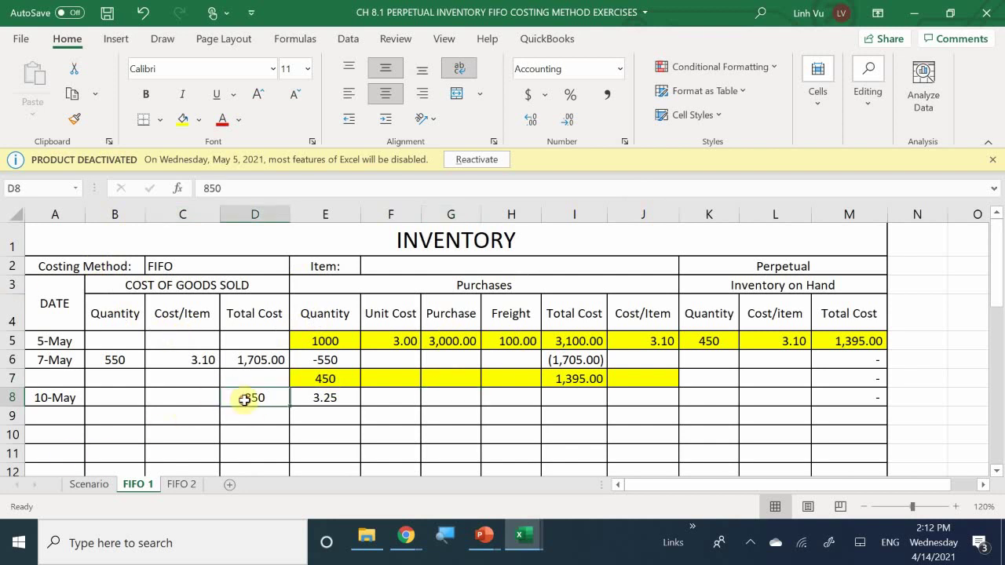
key(Right)
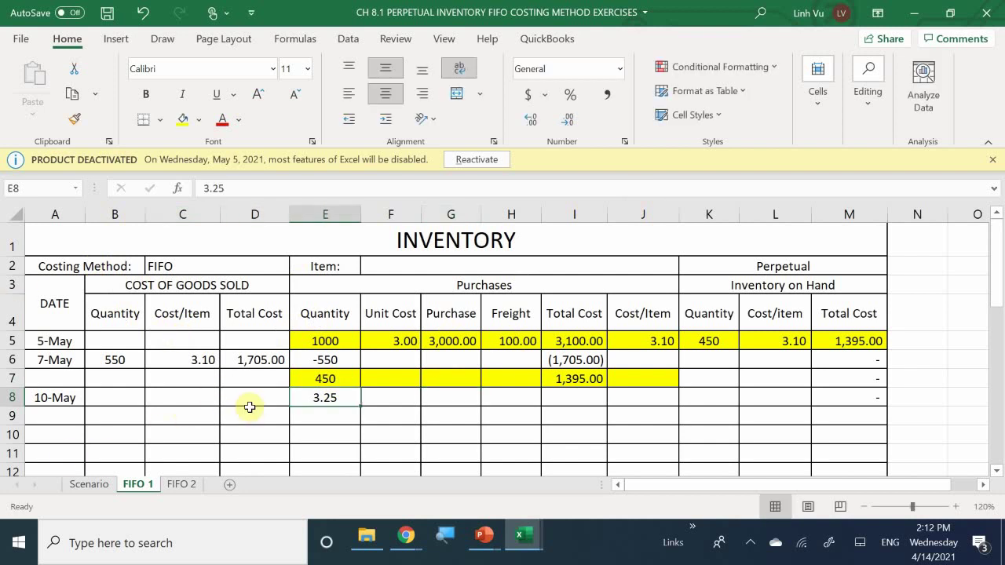
text(850)
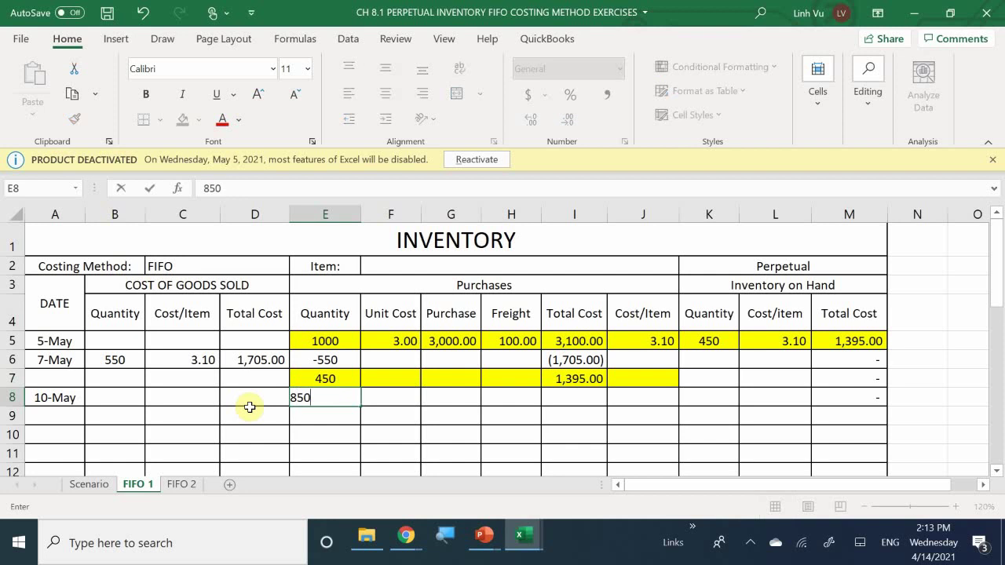
key(Tab)
Enter the 10 May unit cost 3.25 in F8 and the freight cost 75 in H8.
text(8.25)
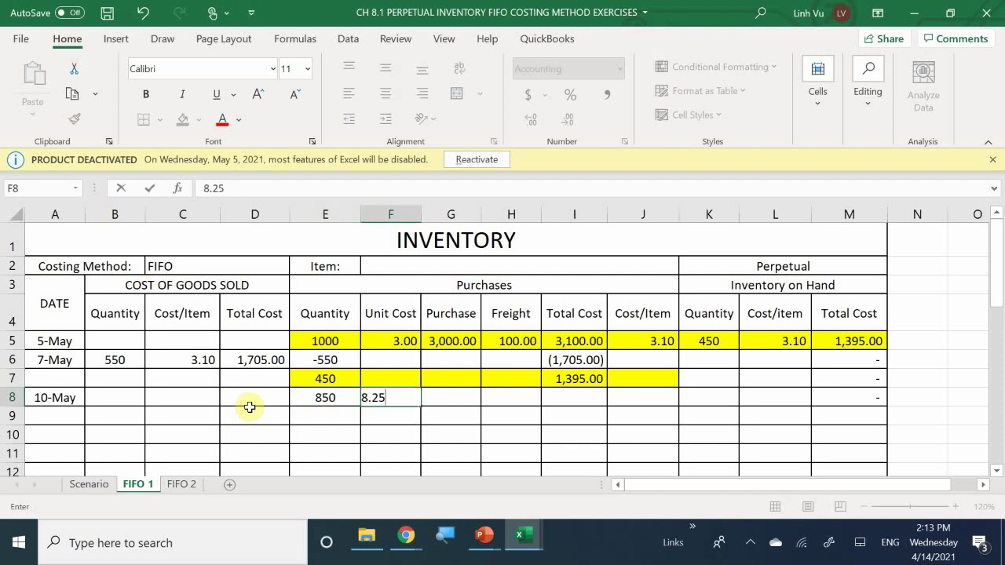
key(BackSpace)
key(BackSpace)
key(BackSpace)
key(BackSpace)
text(3.25)
key(Tab)
key(Tab)
text(75)
key(Return)
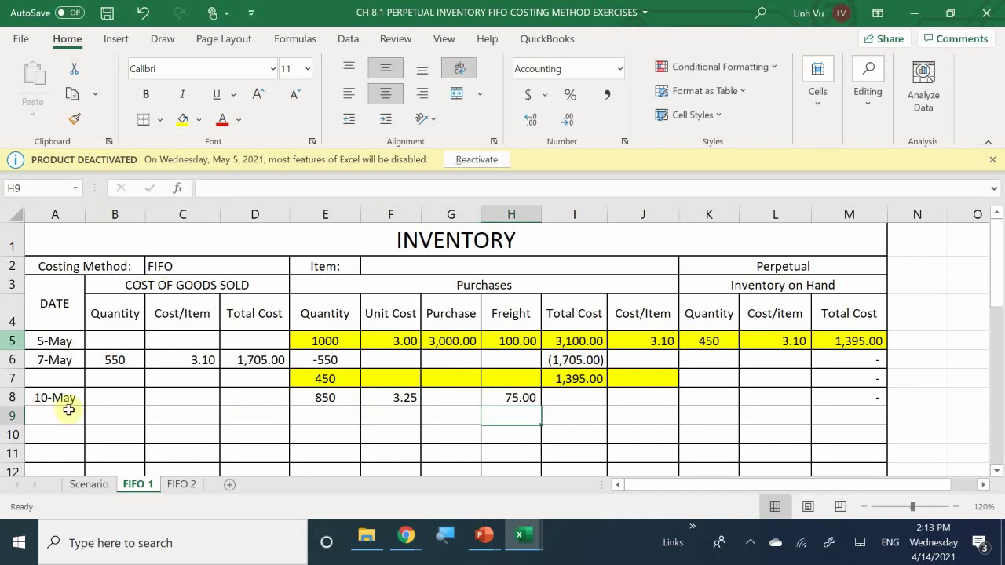
Calculate the 10 May purchase amount in G8 as quantity times unit cost (=E8*F8).
click(448, 398)
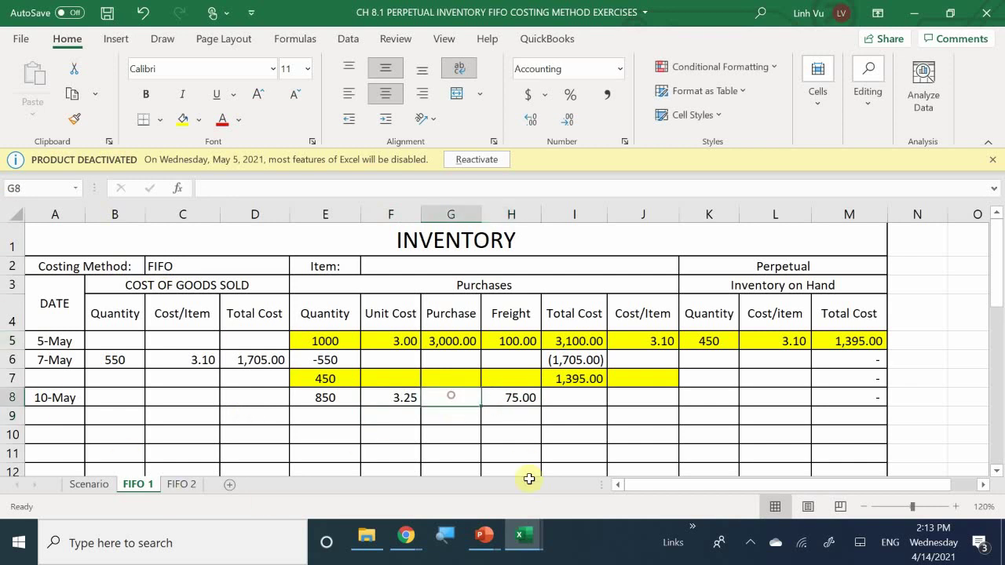
text(=)
key(Left)
key(Left)
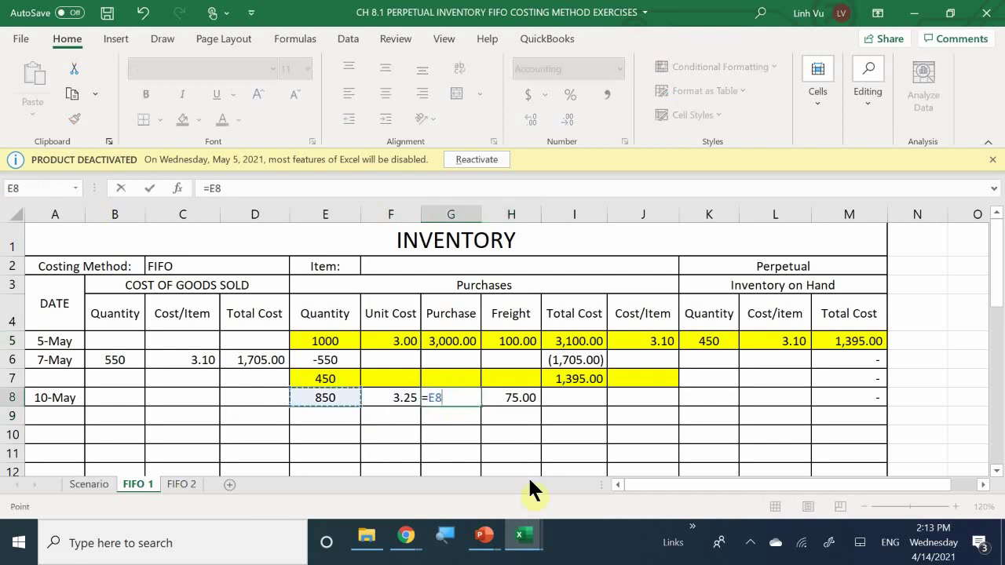
text(*)
key(Left)
key(Return)
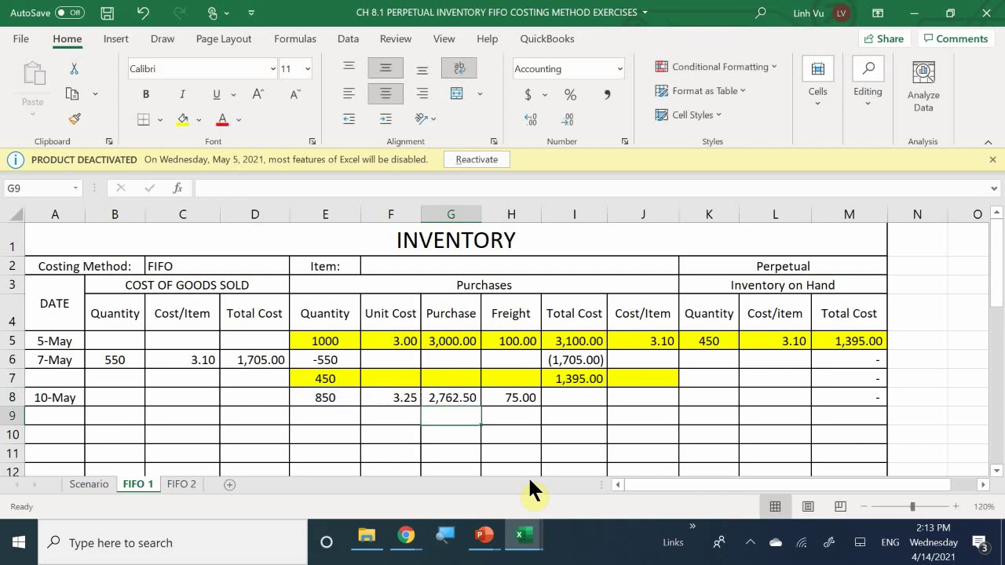
Calculate the 10 May total cost in I8 by adding the purchase amount and freight (=G8+H8).
key(Right)
key(Right)
key(Up)
text(=)
key(Left)
key(Left)
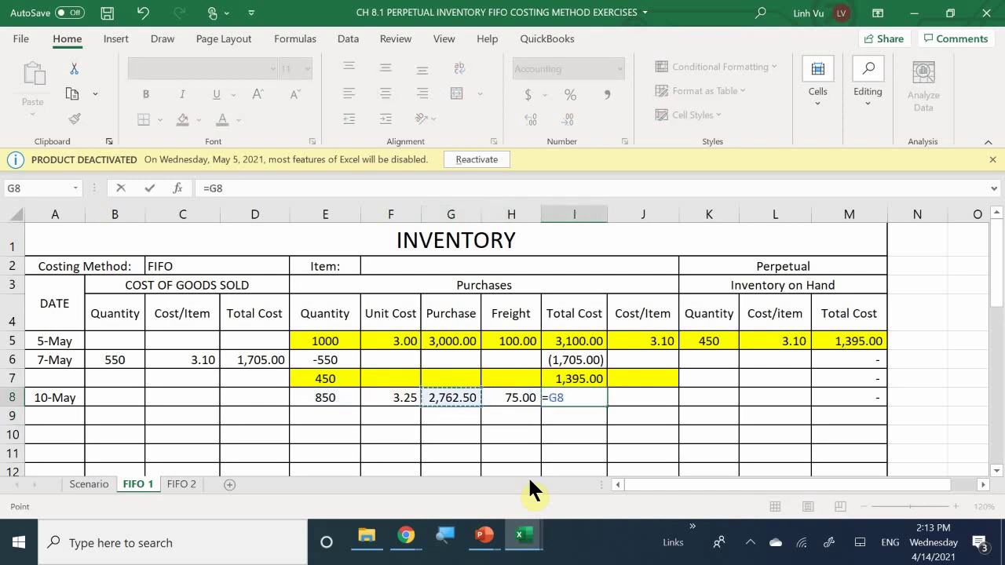
text(+)
key(Left)
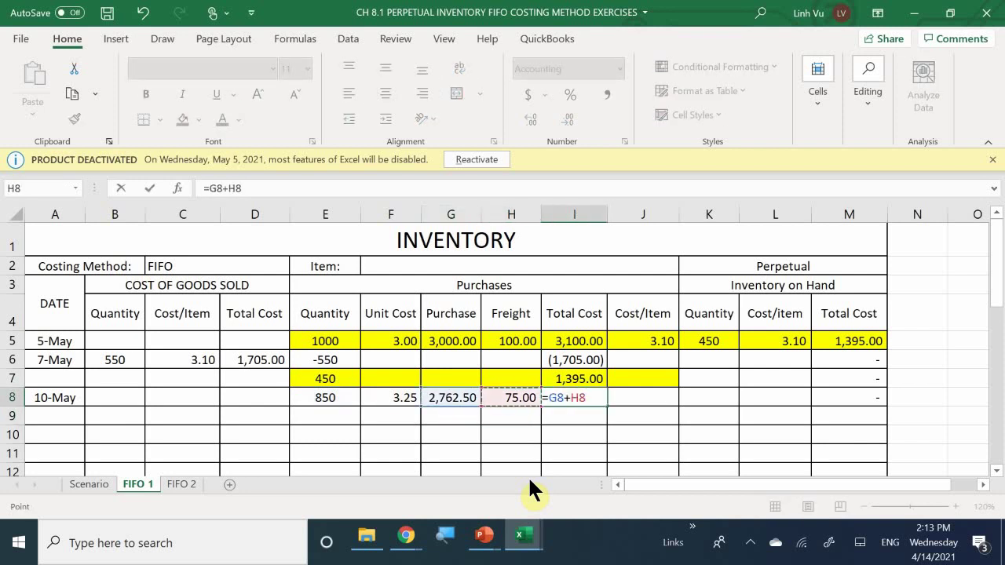
key(Return)
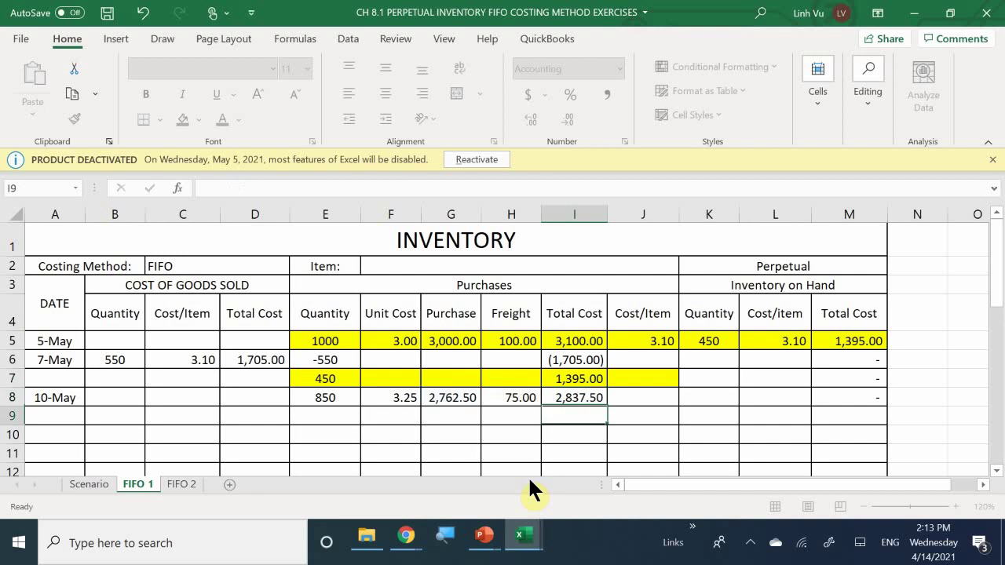
Calculate the 10 May cost per item in J8 as total cost divided by quantity (=I8/E8).
key(Up)
key(Right)
text(=)
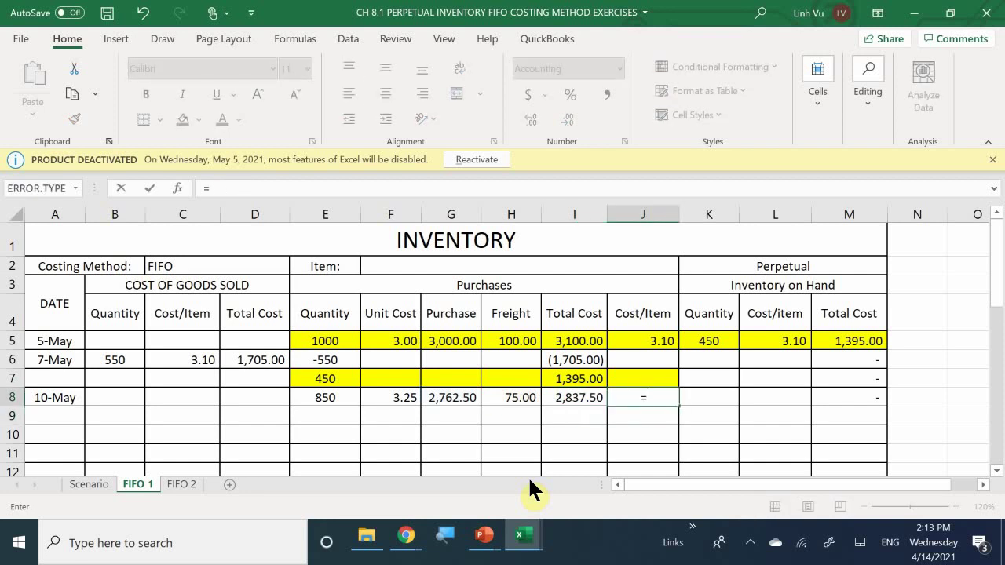
key(Left)
text(/)
key(Left)
key(Left)
key(Left)
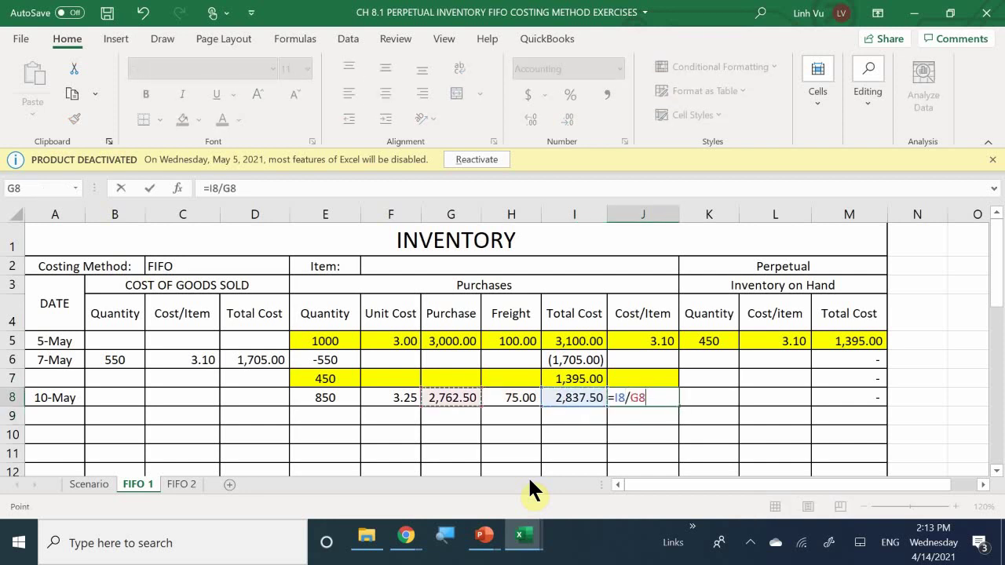
key(Left)
key(Left)
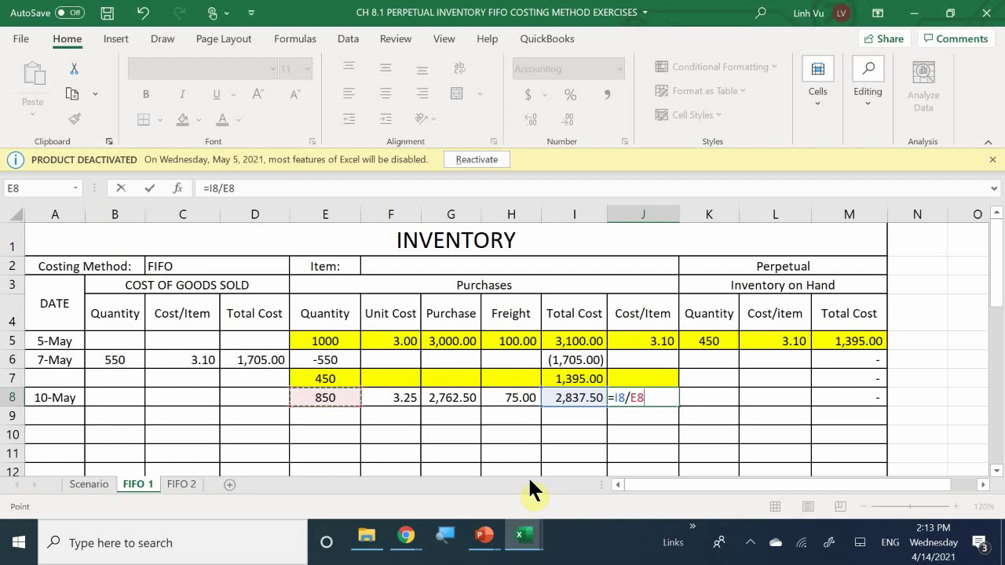
key(Return)
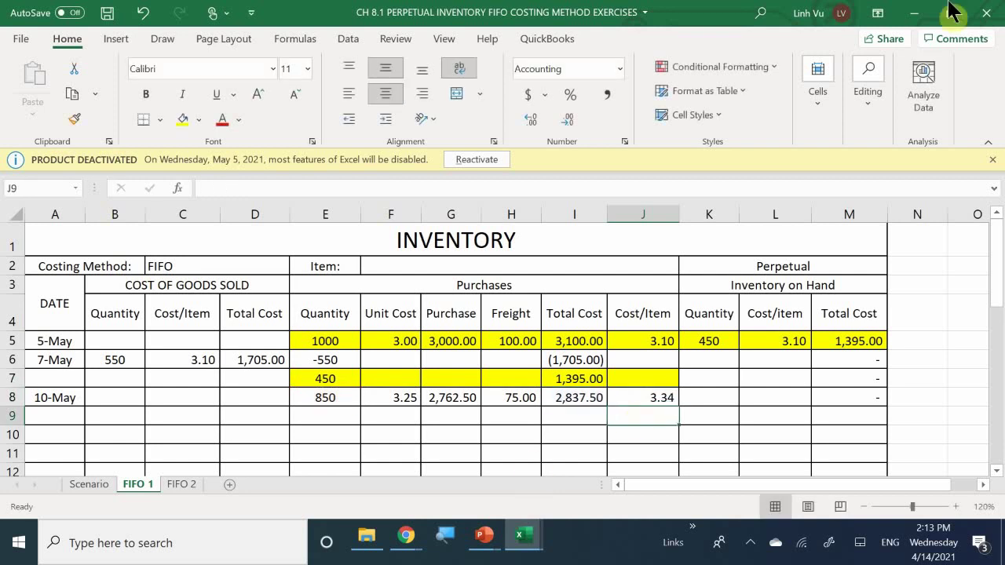
Show the 10 May cost per item in J8 with five decimal places.
click(654, 399)
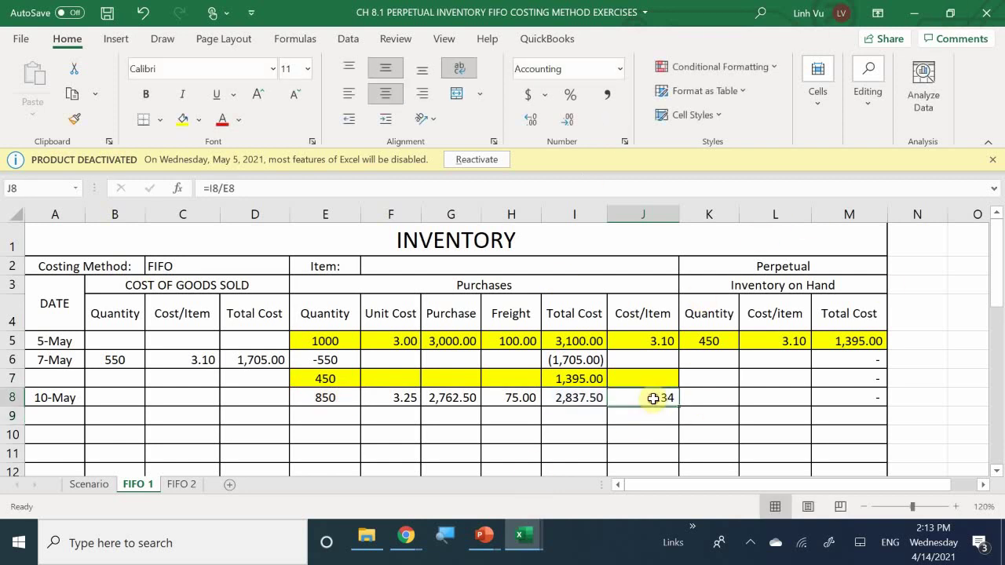
click(525, 122)
click(524, 122)
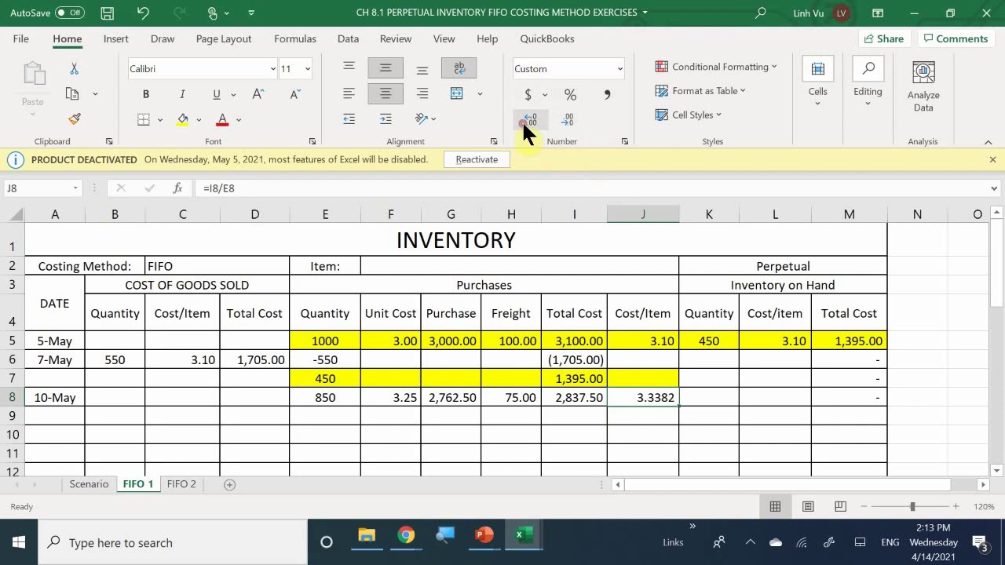
click(525, 122)
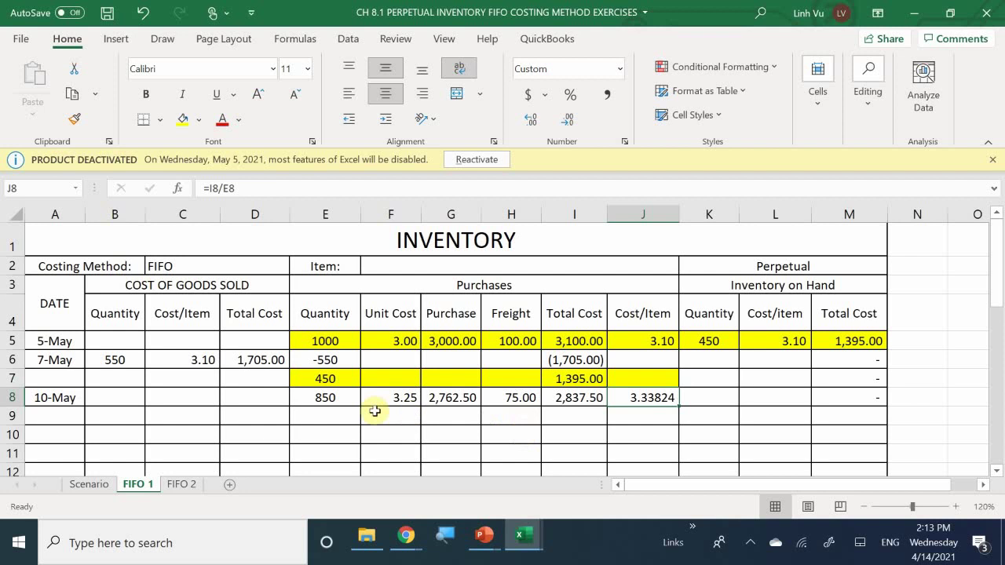
Fill the 10 May purchase cells E8:J8 with light orange.
drag(315, 398, 644, 392)
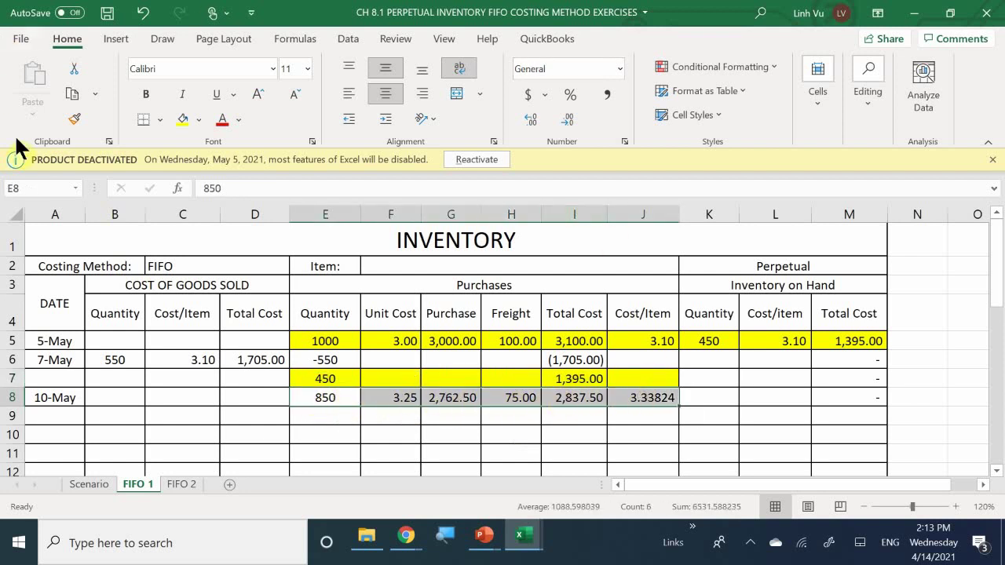
click(199, 120)
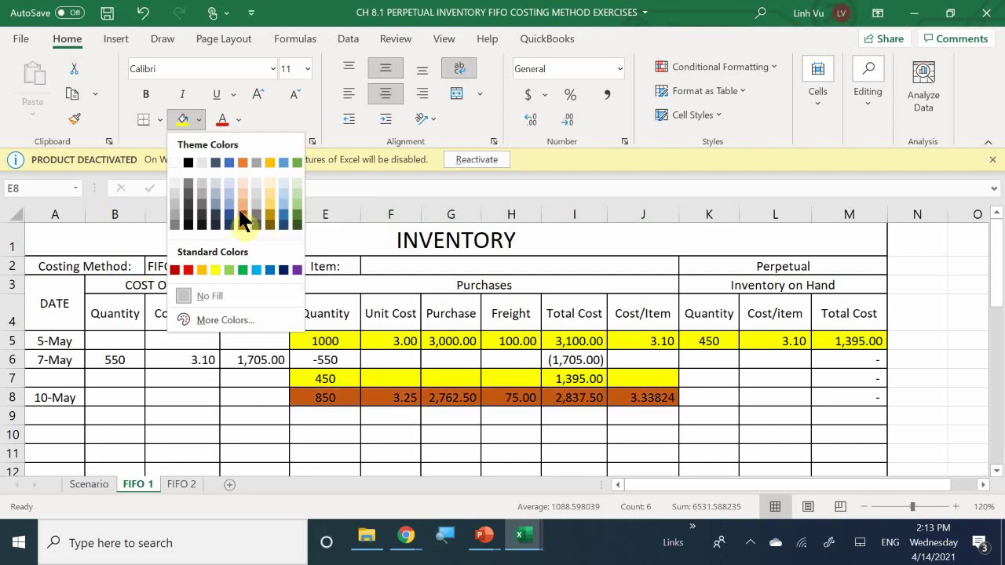
key(Escape)
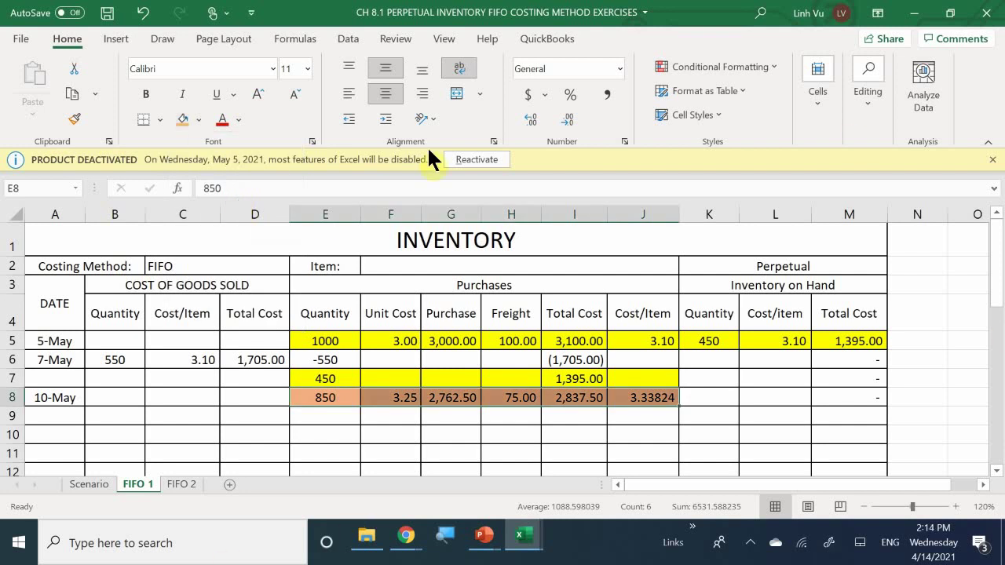
Link the second Inventory on Hand quantity in K6 to the 10 May purchased quantity (=E8).
click(721, 376)
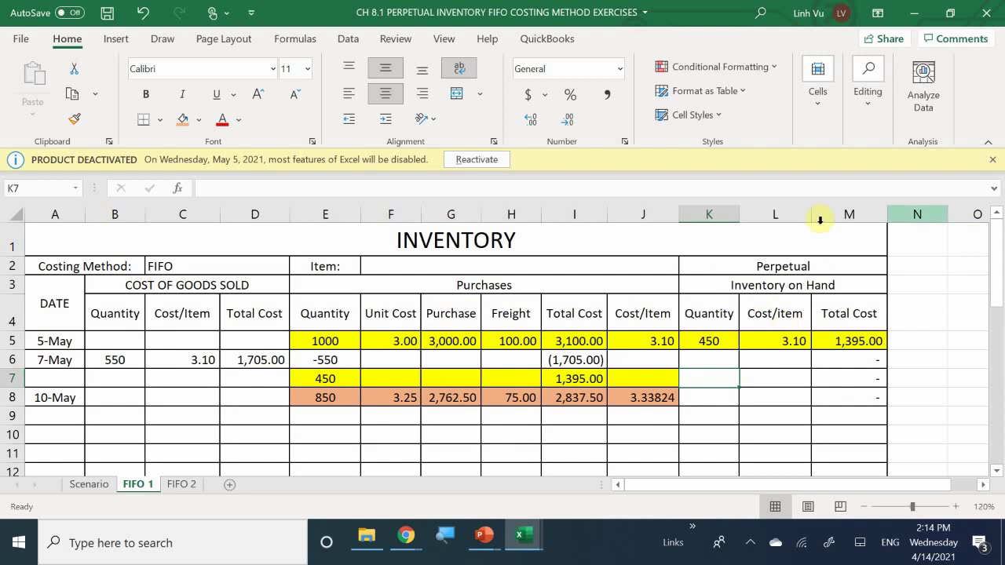
click(716, 359)
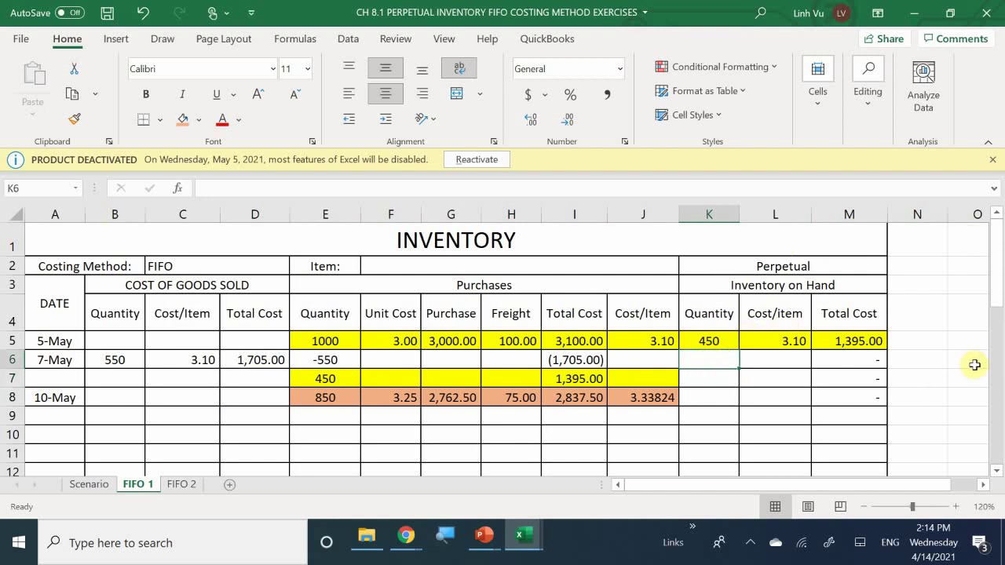
text(=)
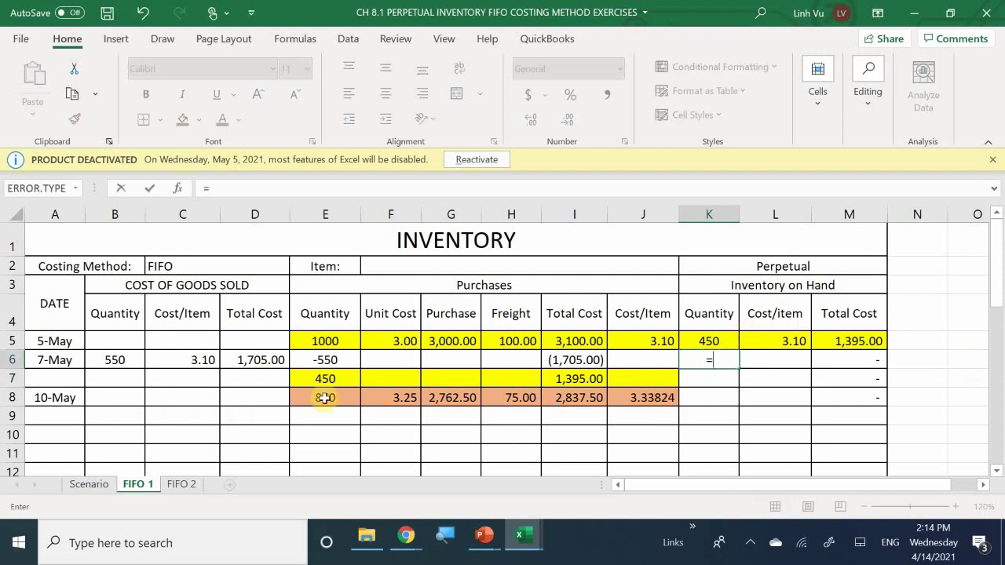
click(325, 398)
key(Return)
Link the Inventory on Hand cost per item in L6 to the 10 May cost per item (=J8).
key(Right)
key(Up)
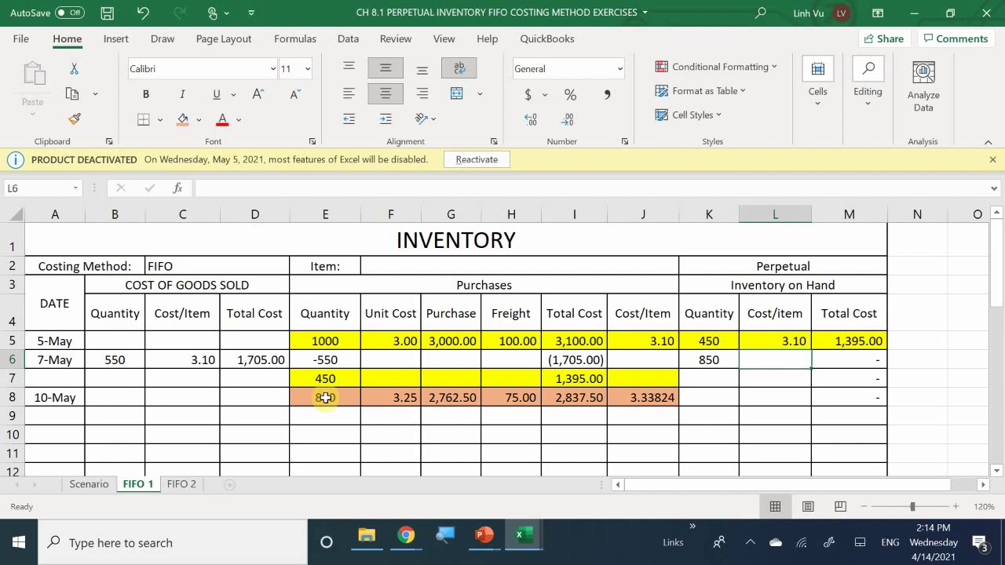
text(=)
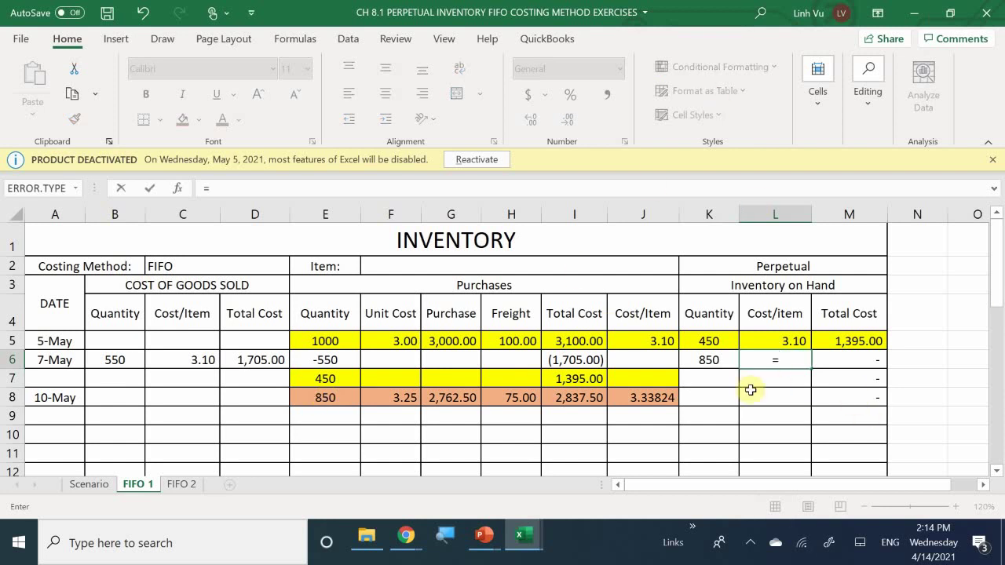
click(628, 398)
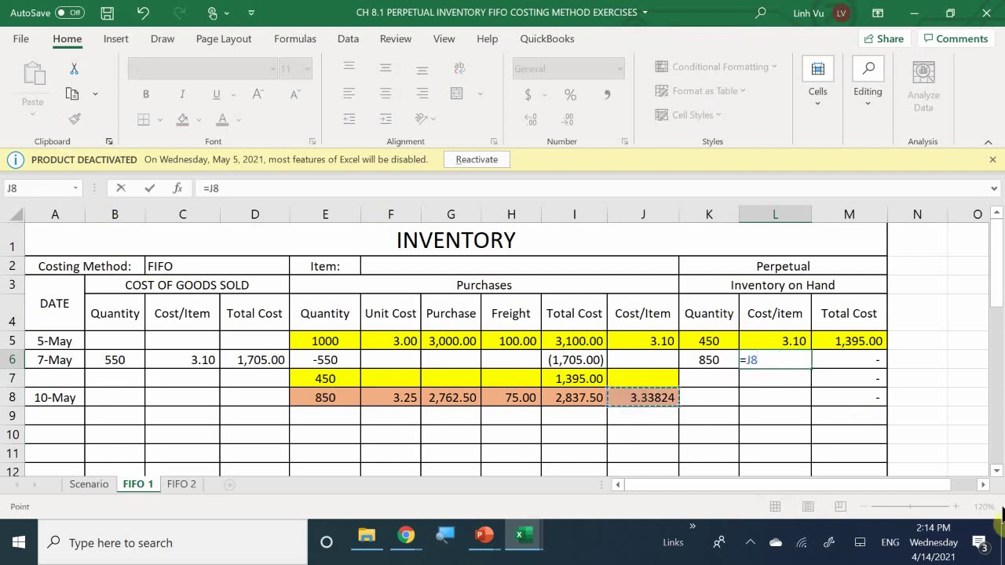
key(Return)
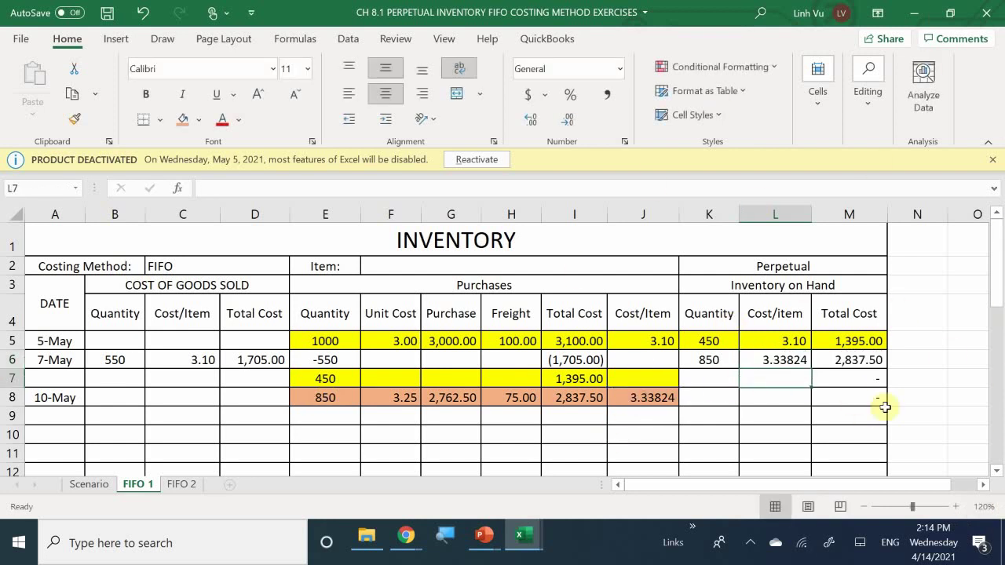
Fill the Inventory on Hand cells K6:M6 with the same light orange as the 10 May purchase.
click(838, 359)
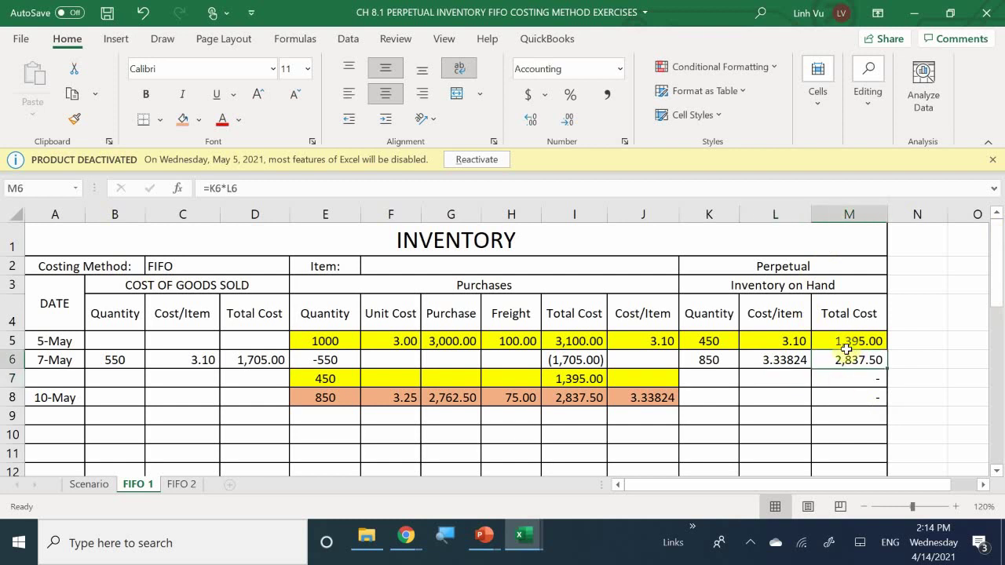
drag(713, 360, 820, 363)
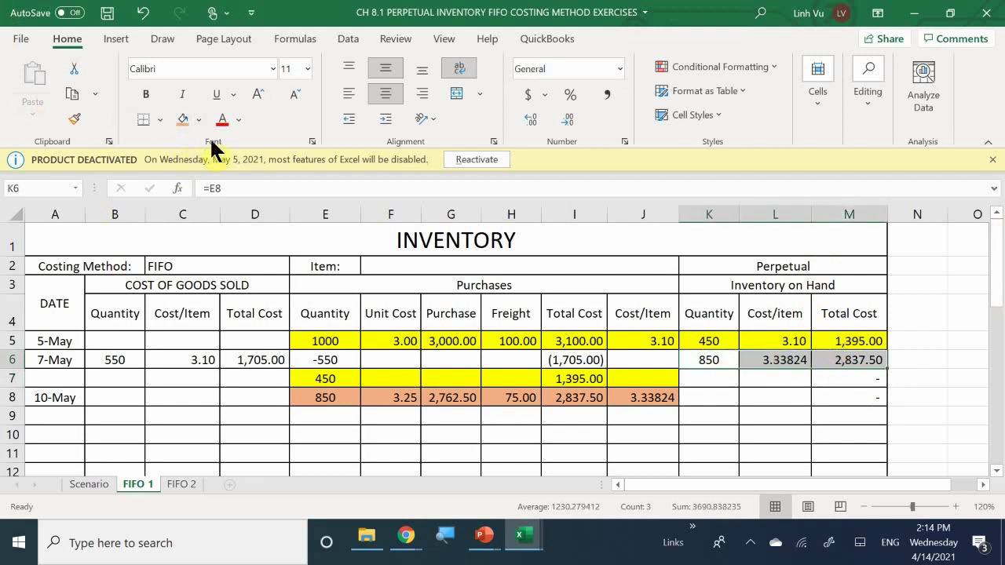
click(184, 120)
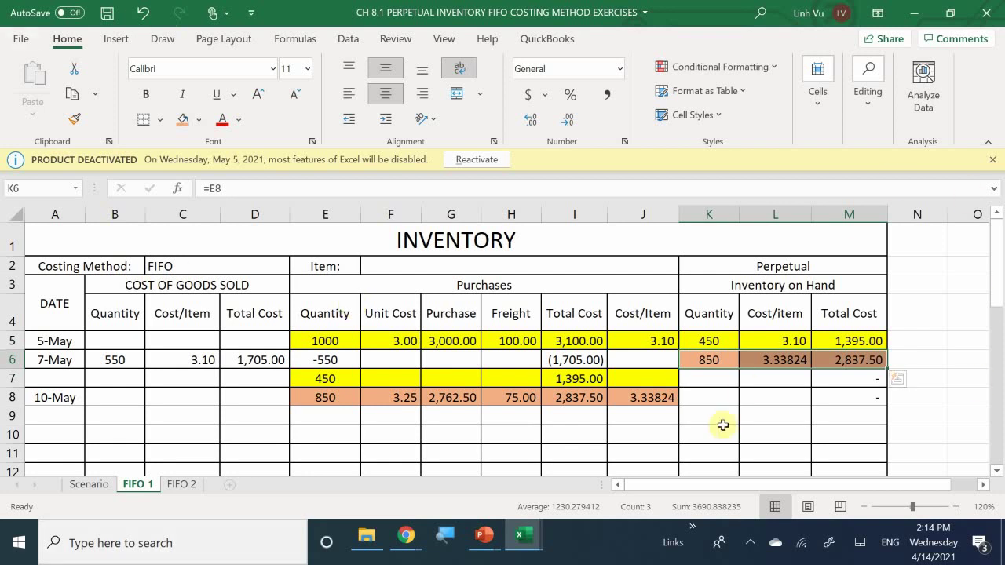
scroll(723, 425, down, 7)
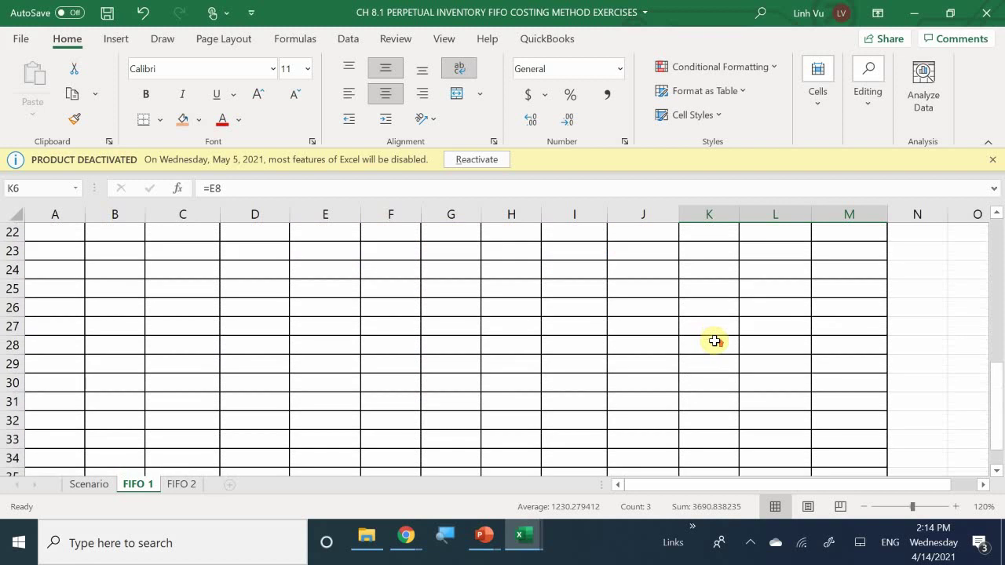
scroll(715, 341, up, 7)
click(740, 398)
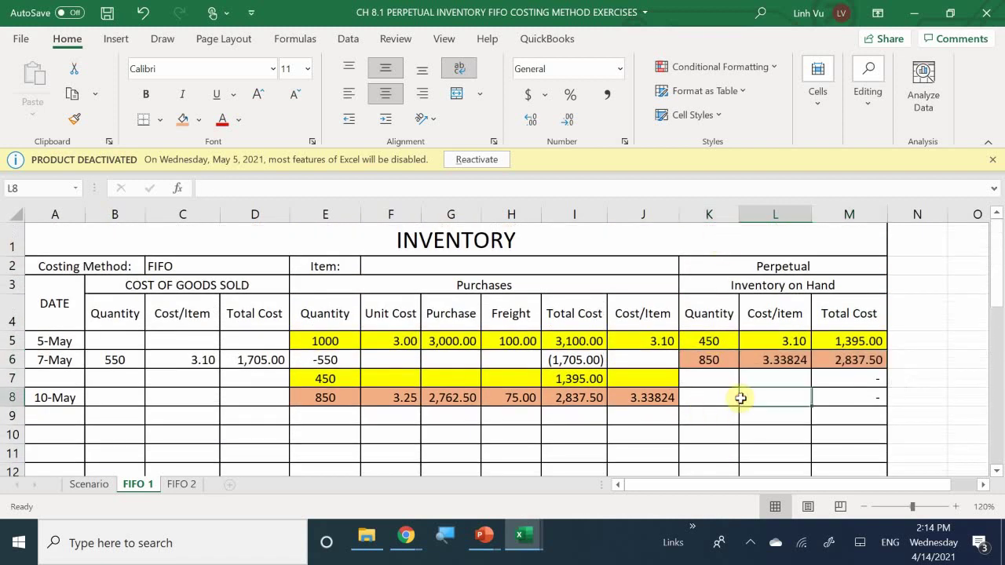
scroll(715, 362, down, 7)
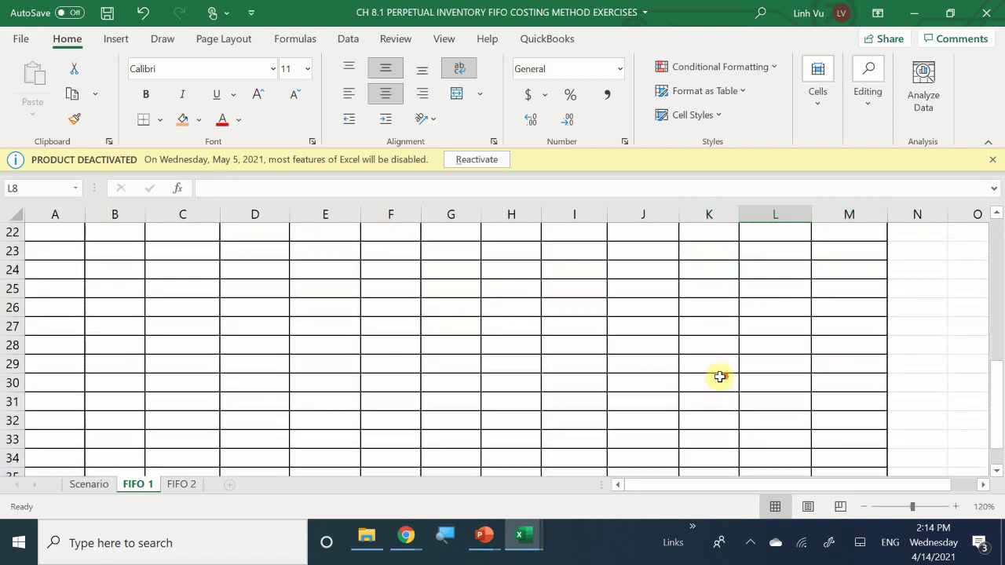
scroll(711, 381, down, 2)
scroll(727, 387, up, 6)
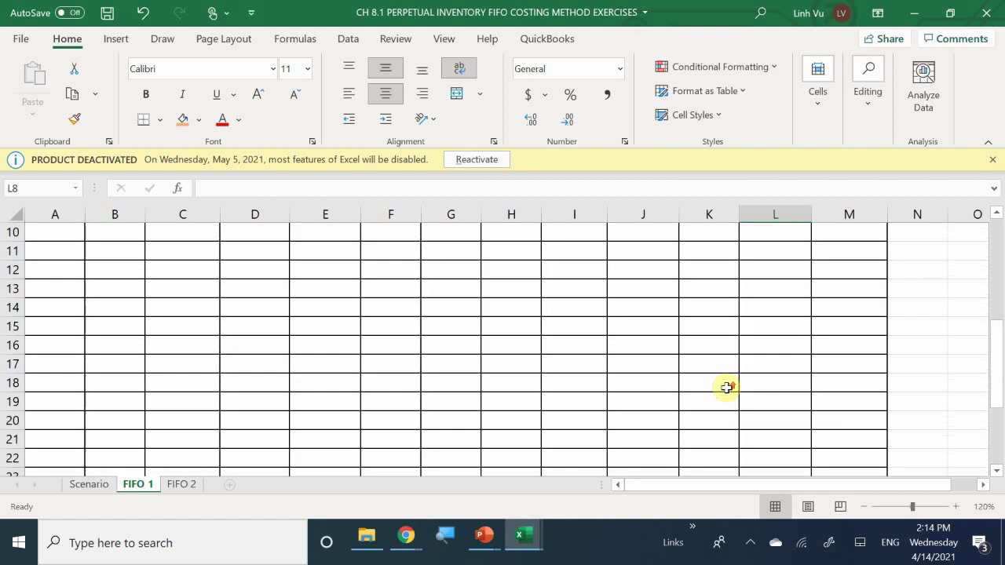
scroll(726, 388, up, 3)
scroll(727, 387, down, 1)
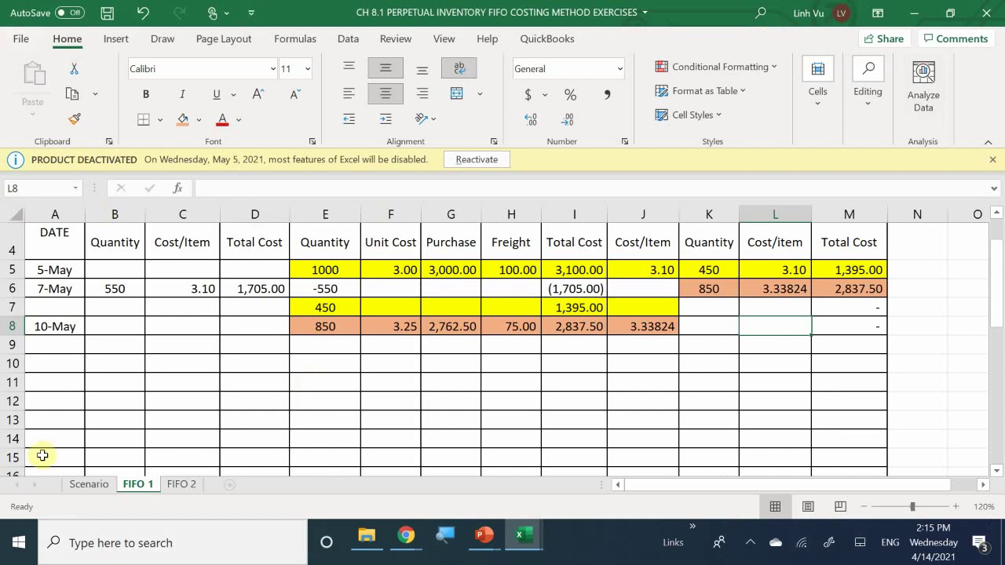
Check the 12 May sale on the Scenario sheet and enter date 5/12 in A9 and sold quantity 360 in B9 on FIFO 1.
click(89, 485)
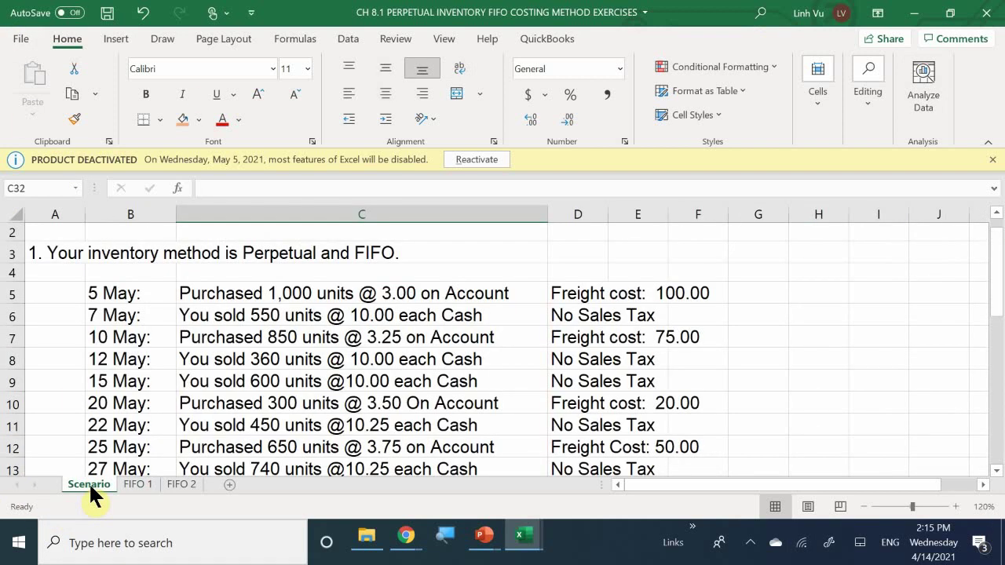
click(142, 484)
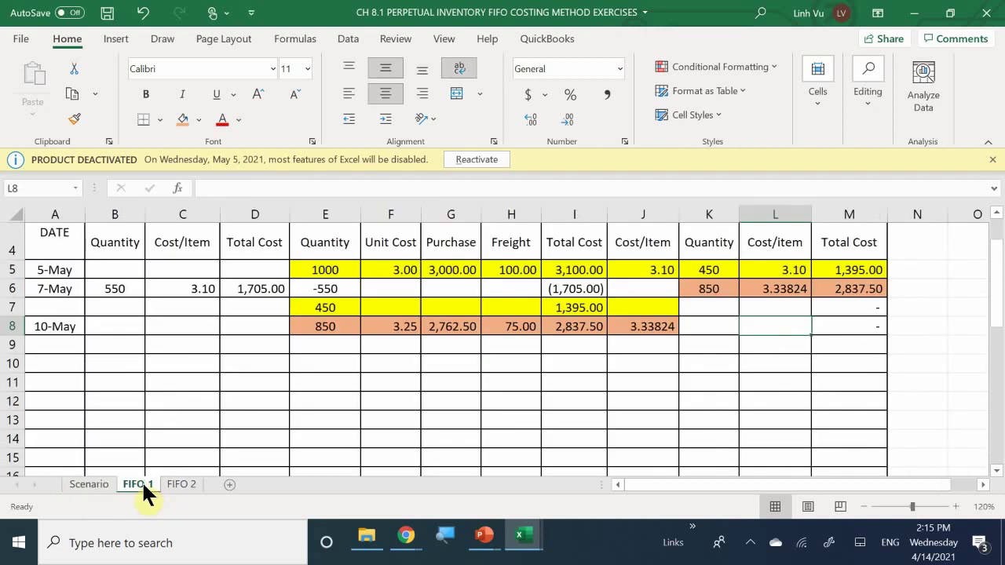
click(92, 485)
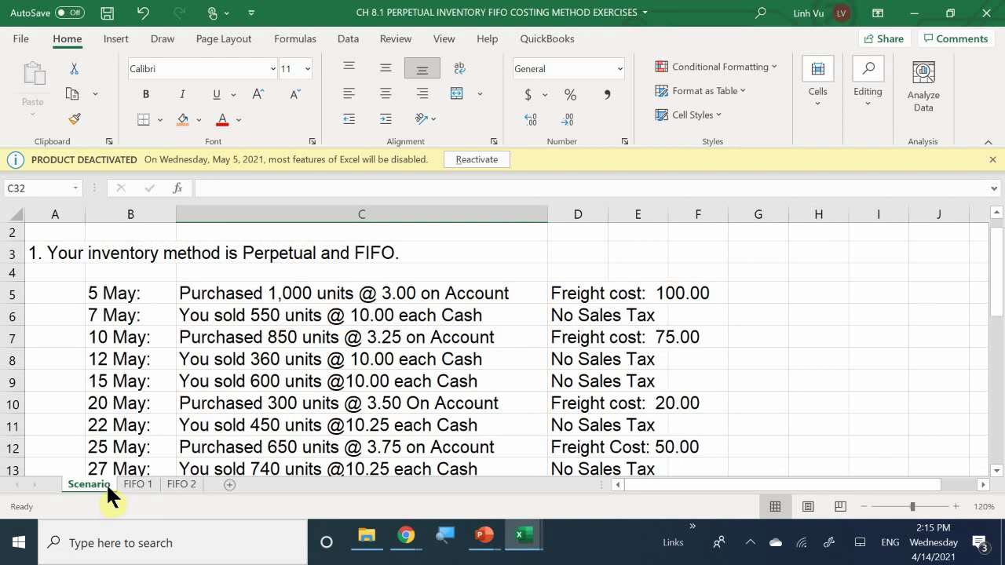
click(135, 484)
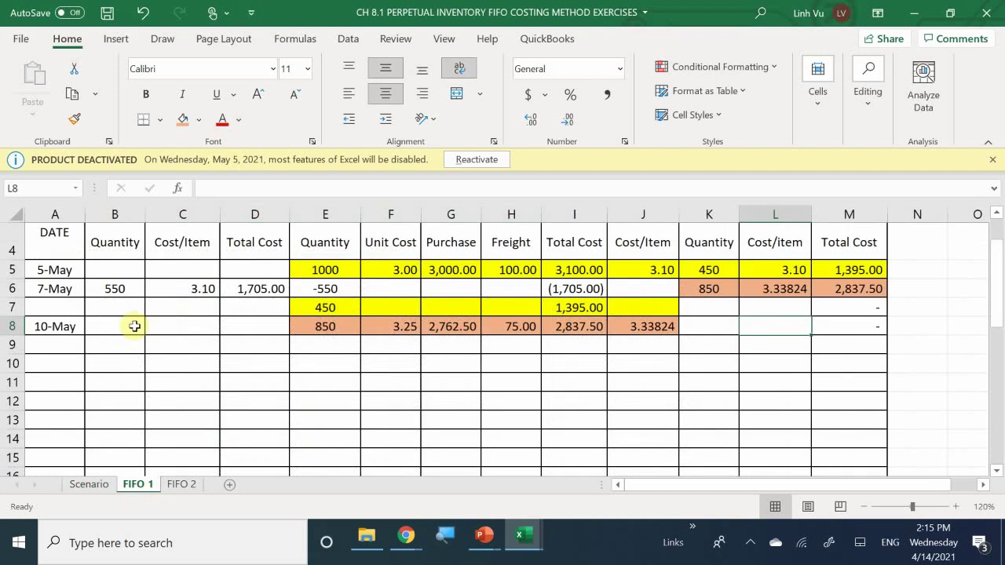
click(52, 347)
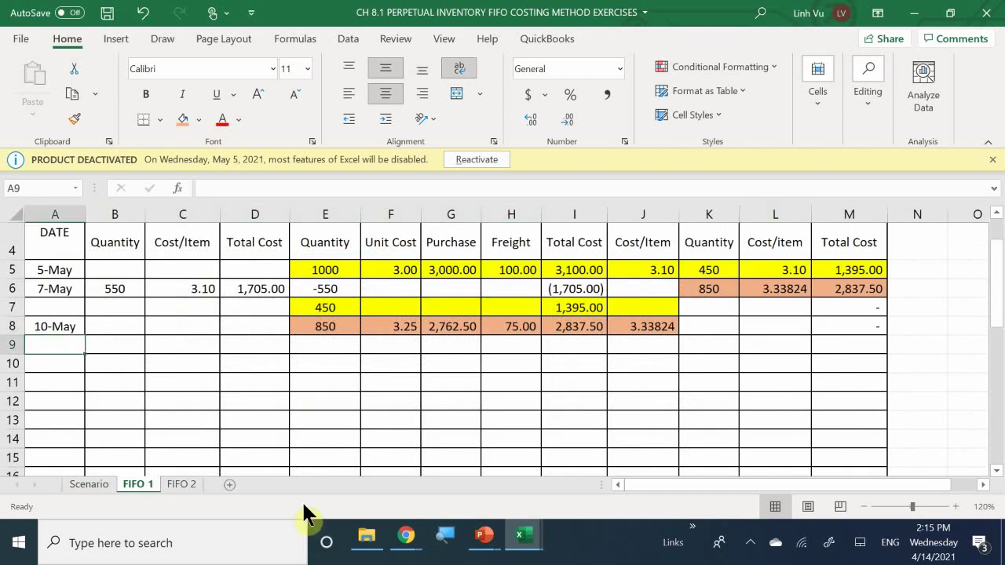
text(5/12)
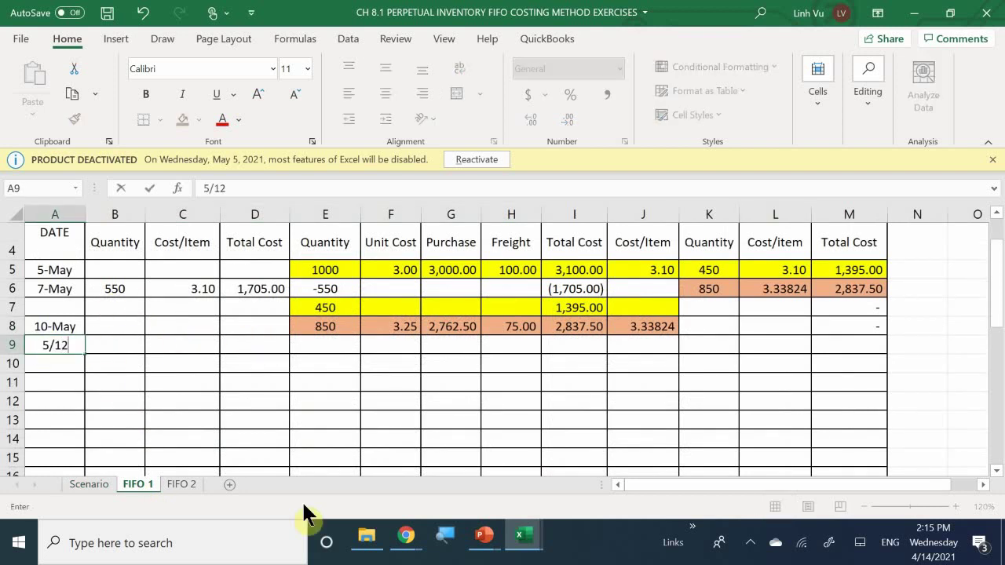
key(Return)
key(Right)
key(Up)
text(360)
key(Return)
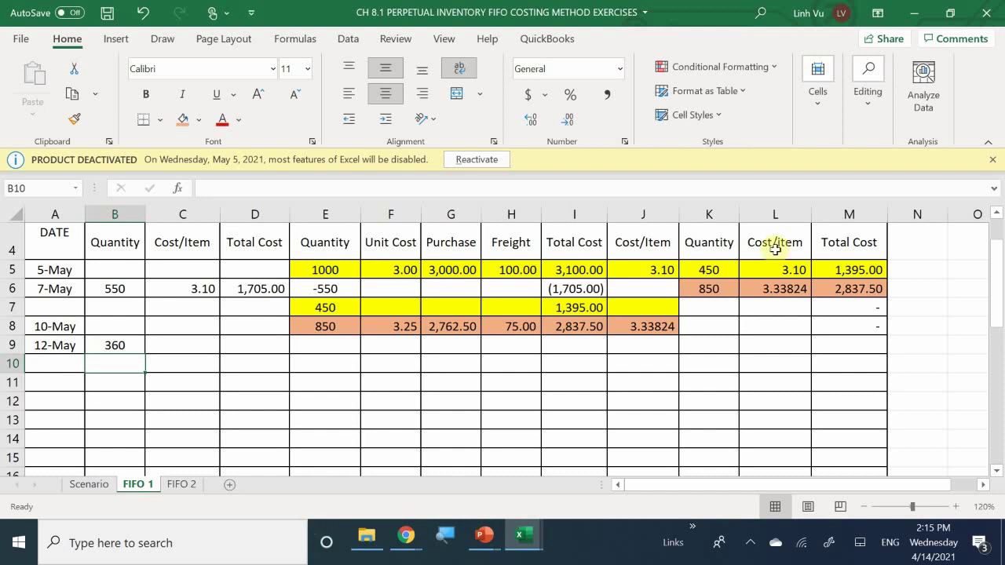
Link the 12 May sale's cost per item in C9 to the first Inventory on Hand cost per item (=L5).
click(193, 354)
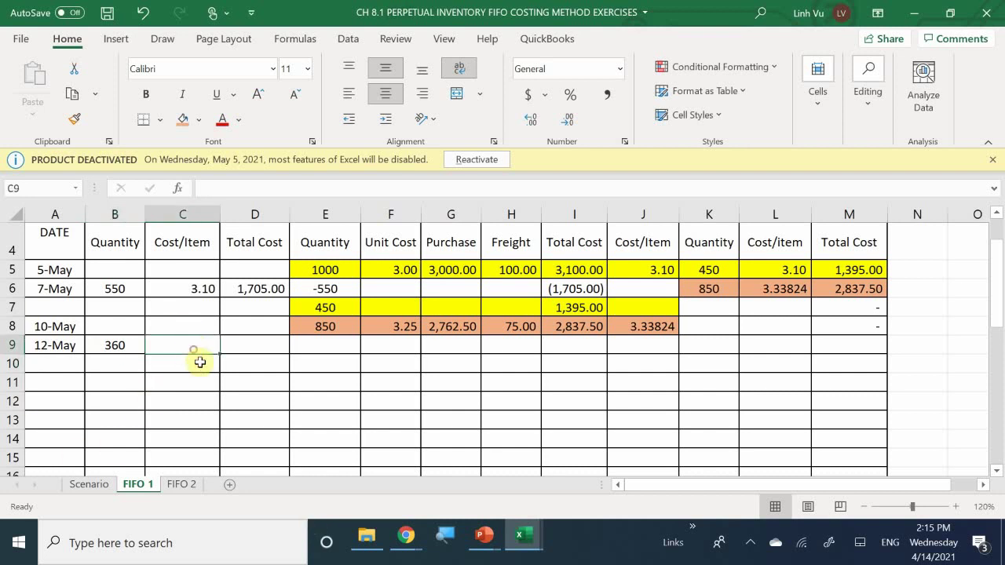
text(=)
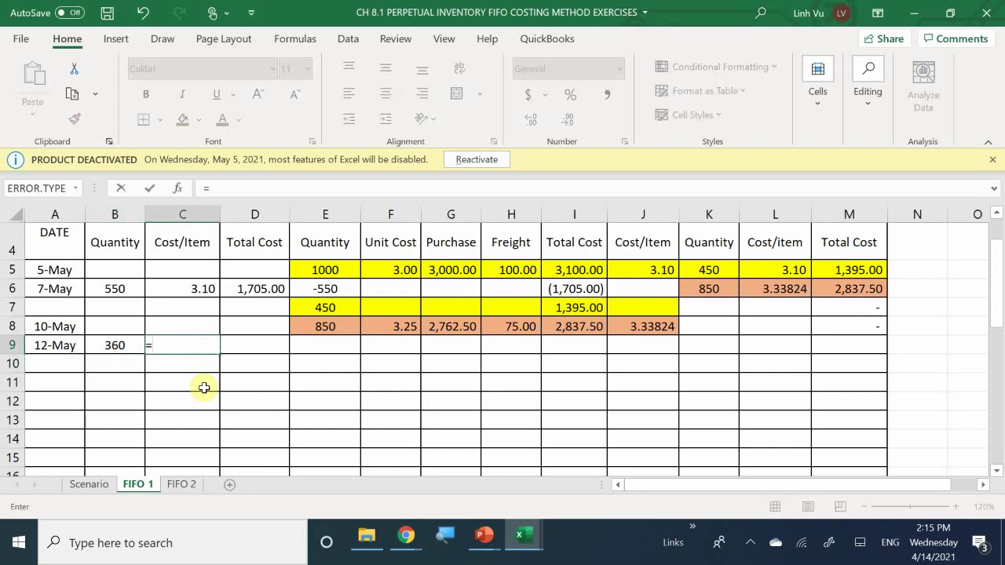
click(785, 274)
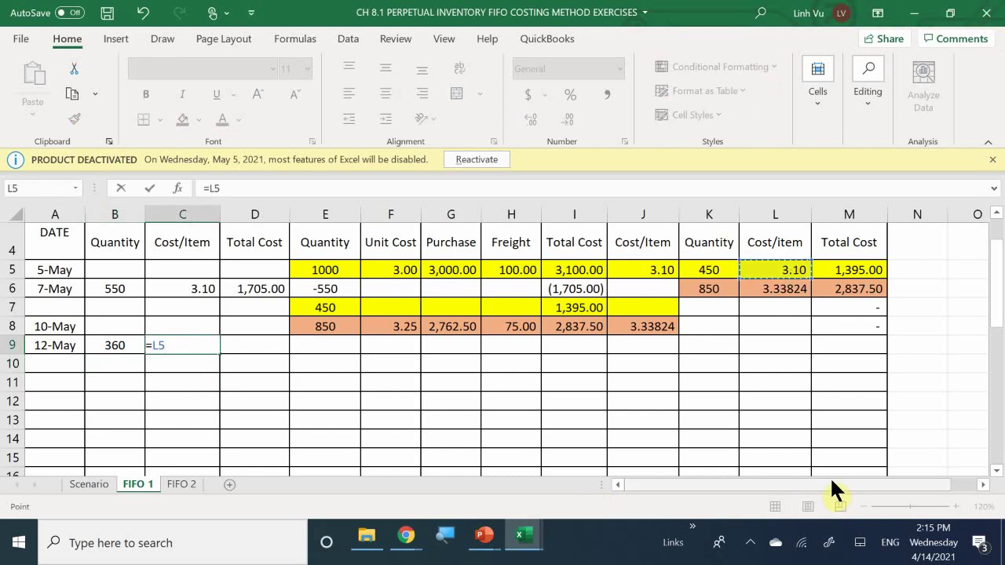
key(Tab)
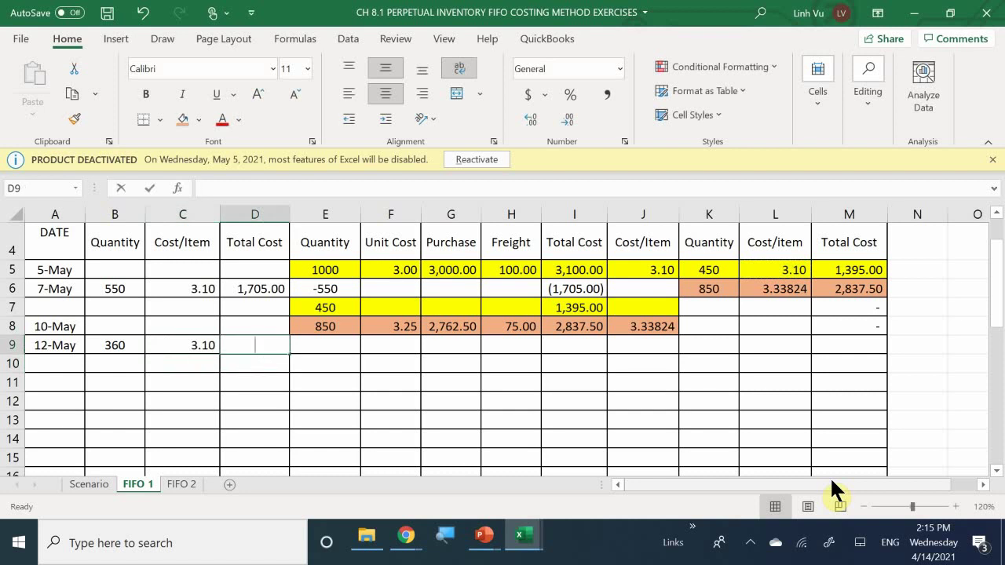
Calculate the 12 May sale's total cost in D9 as quantity times cost per item (=B9*C9).
text(=)
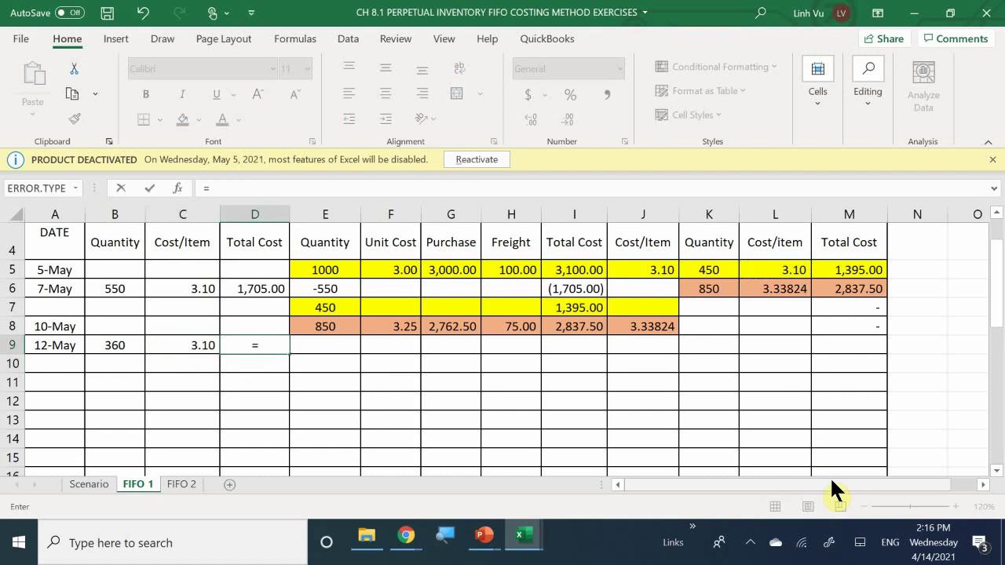
key(Left)
key(Left)
text(*)
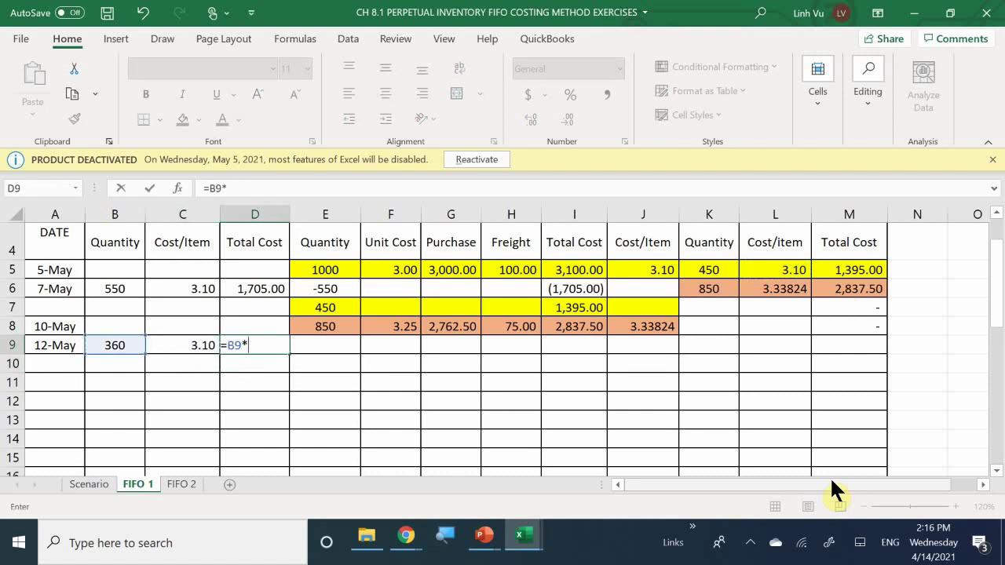
key(Left)
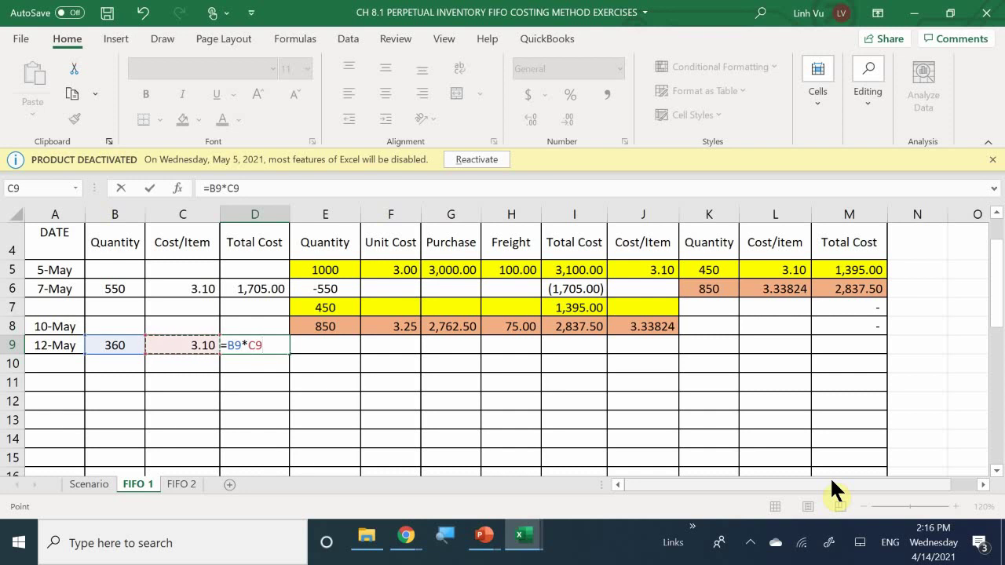
key(Return)
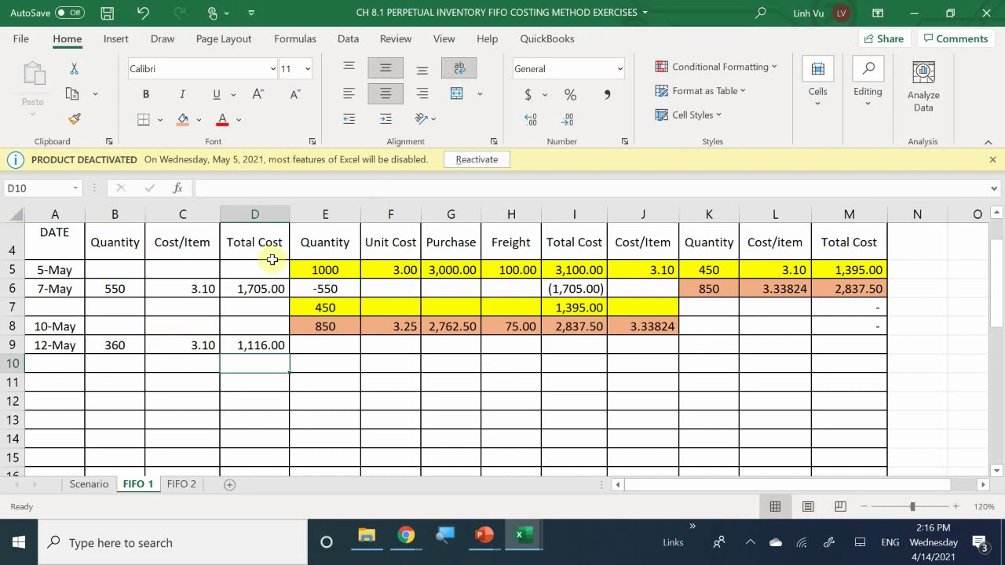
Carry the 450-unit balance from E7 into E9 (=E7) and enter the 12 May sold quantity as a deduction in E10 (=-B9).
click(328, 308)
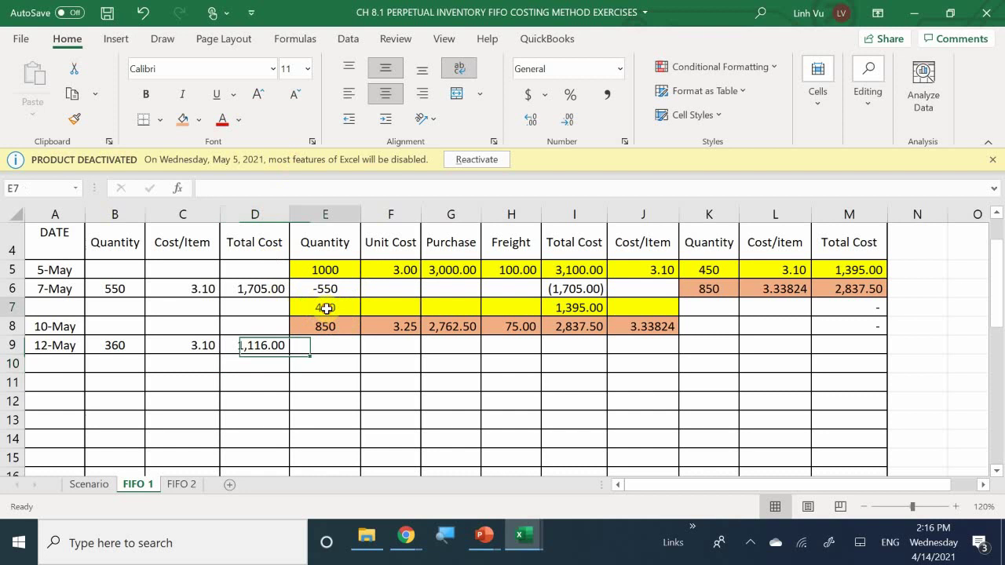
click(333, 347)
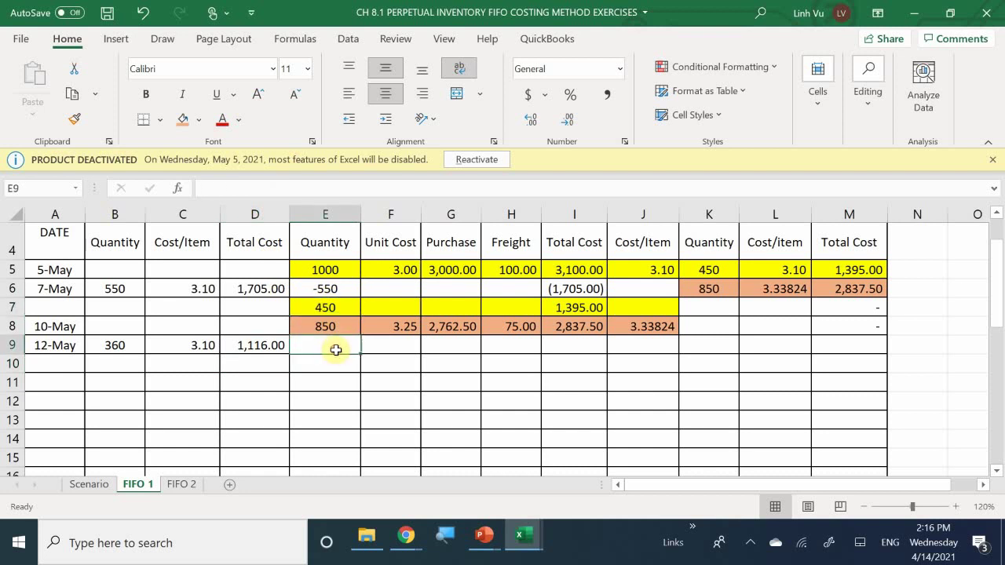
text(=)
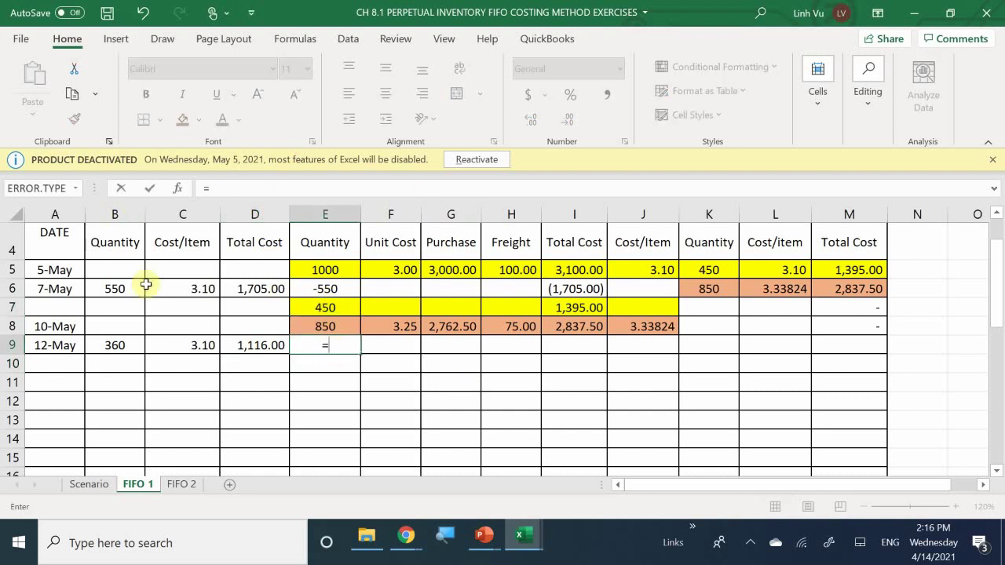
click(319, 311)
key(Return)
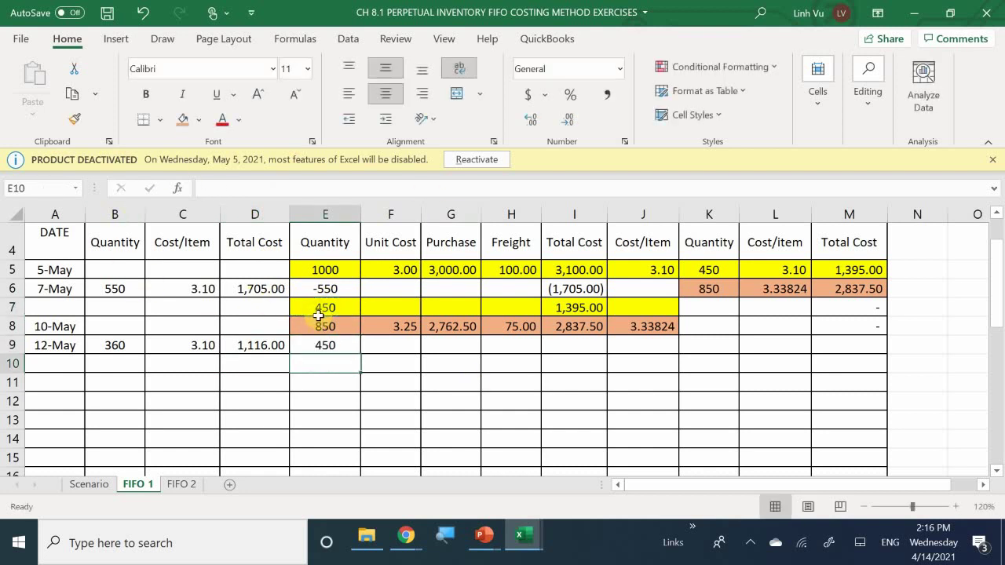
text(-)
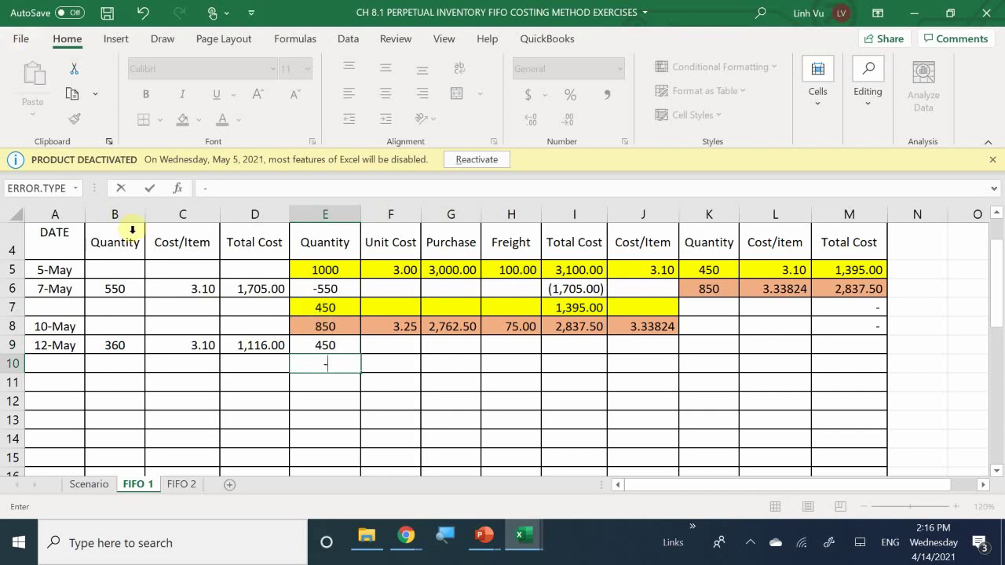
click(113, 344)
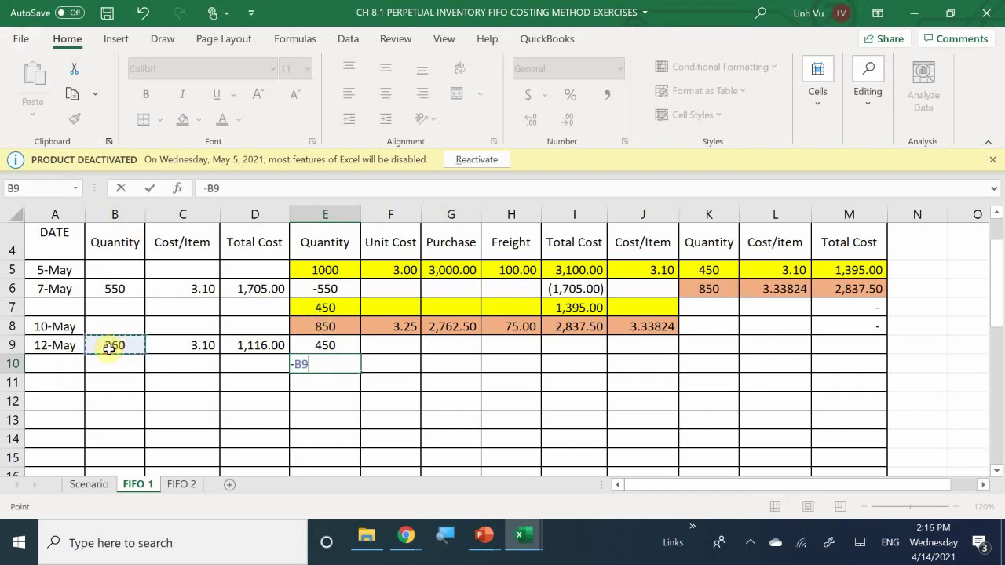
key(Return)
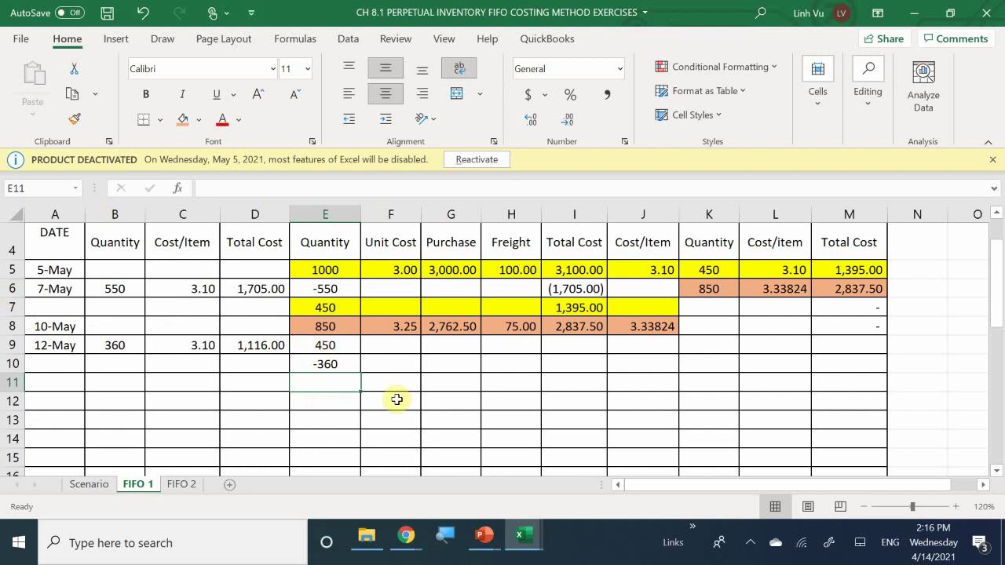
Calculate the remaining quantity of the first purchase in E11 by adding the two cells above it (=E9+E10).
text(=)
key(Up)
key(Up)
text(+)
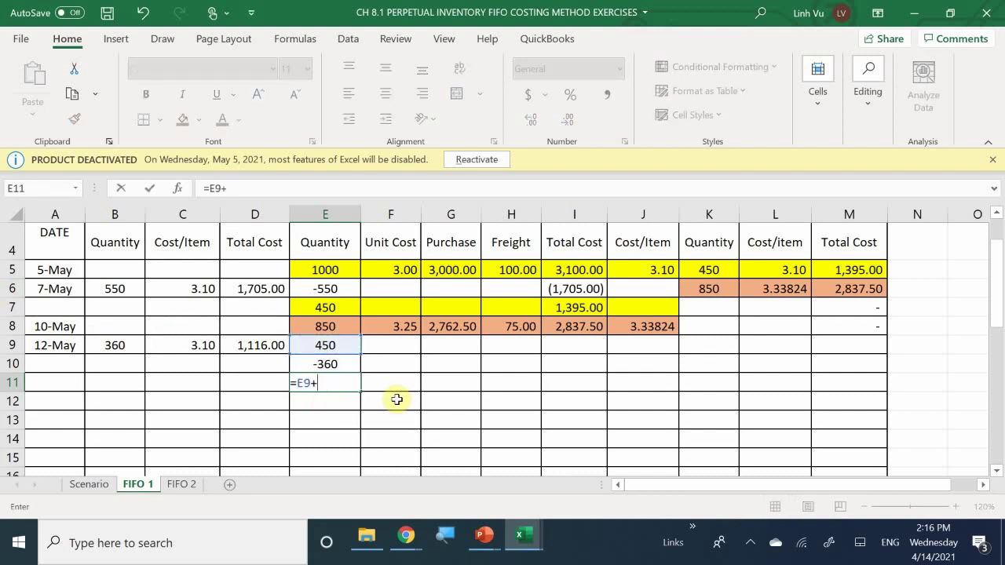
key(Up)
key(Return)
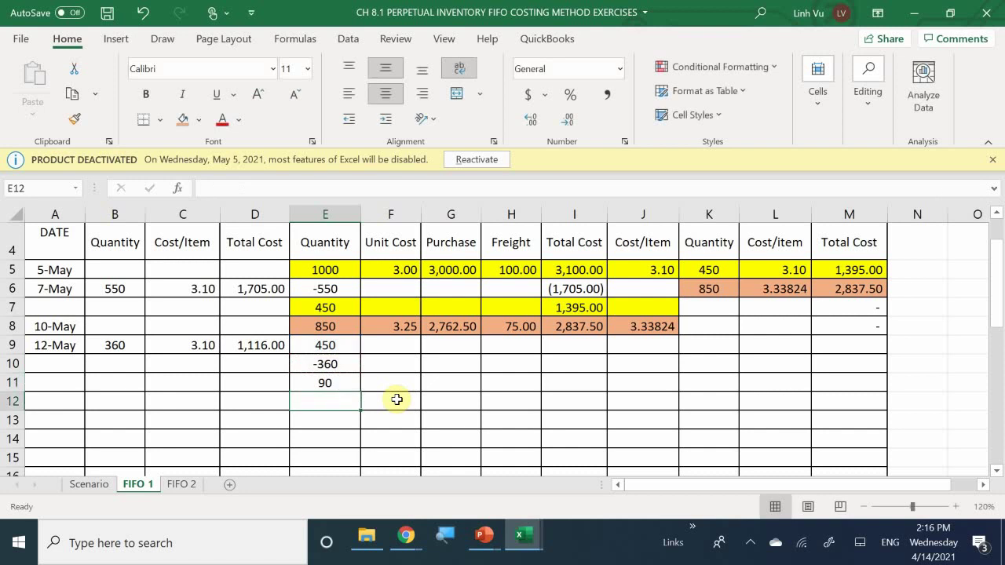
Fill the remaining-balance row E11:J11 with the same yellow as the 5 May purchase.
click(330, 383)
drag(348, 385, 460, 386)
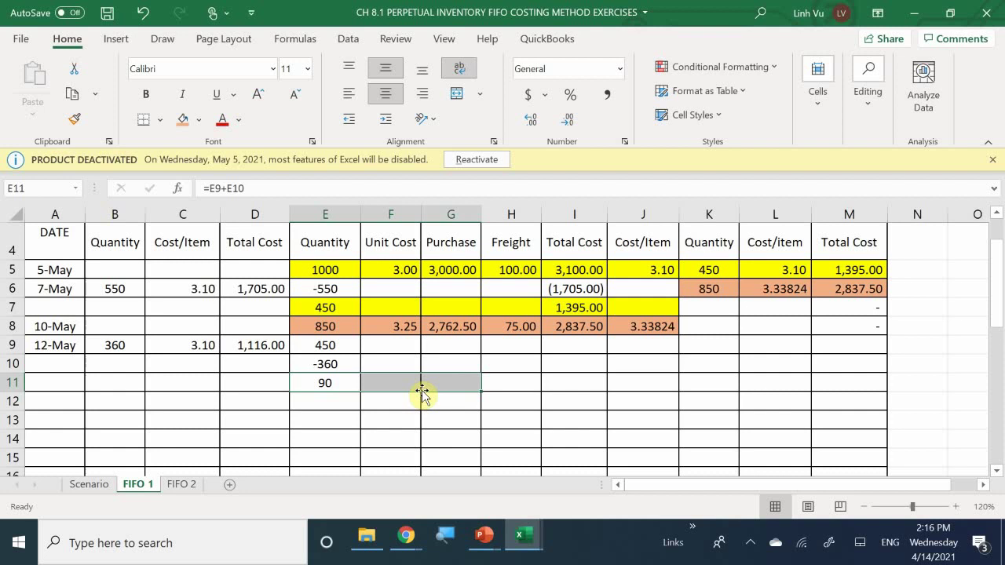
click(335, 363)
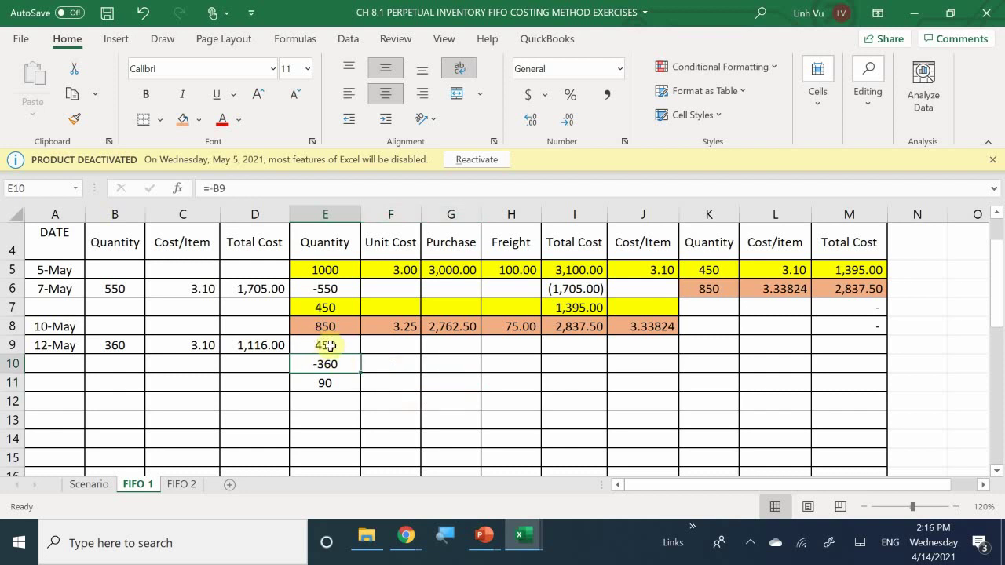
drag(314, 382, 644, 384)
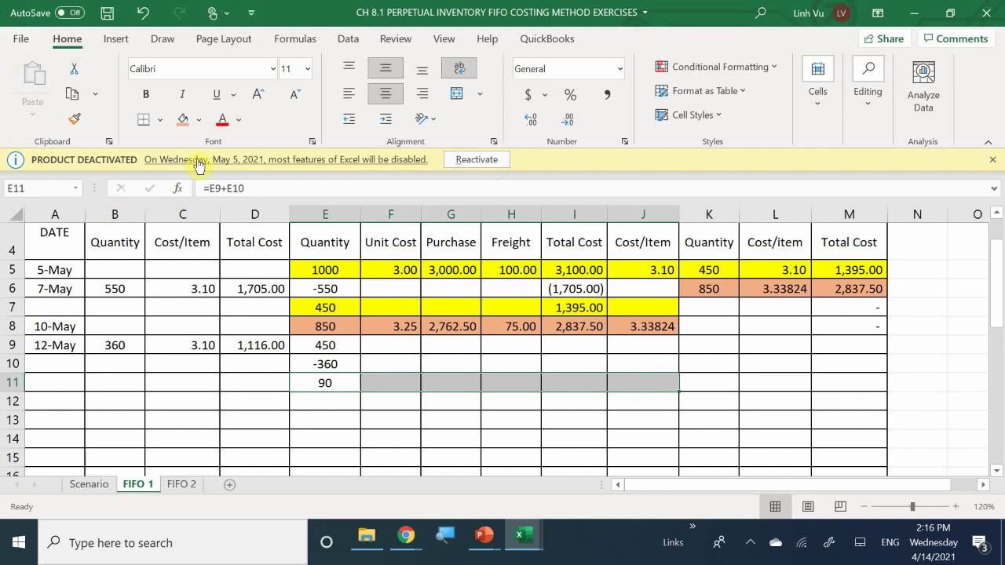
click(199, 120)
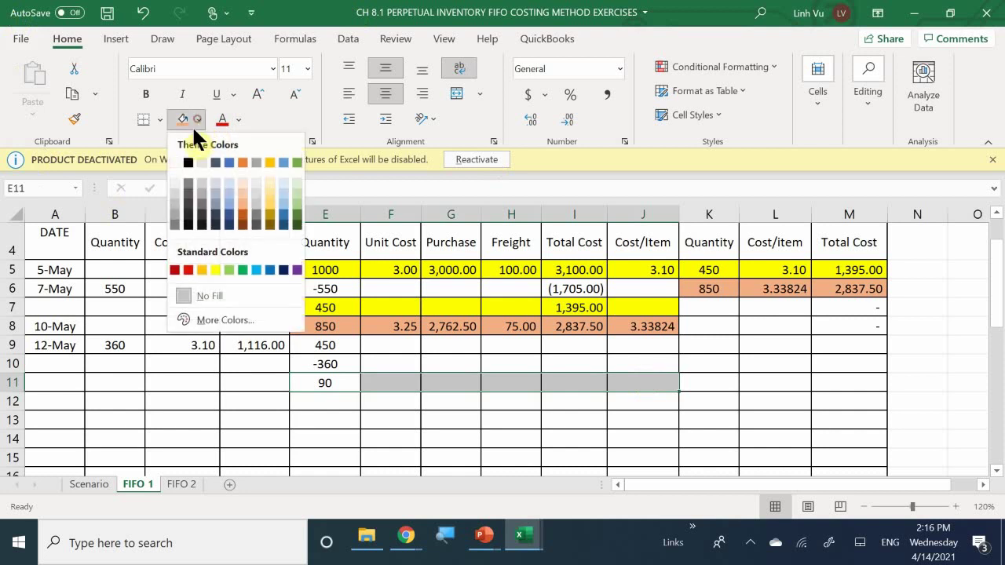
click(215, 270)
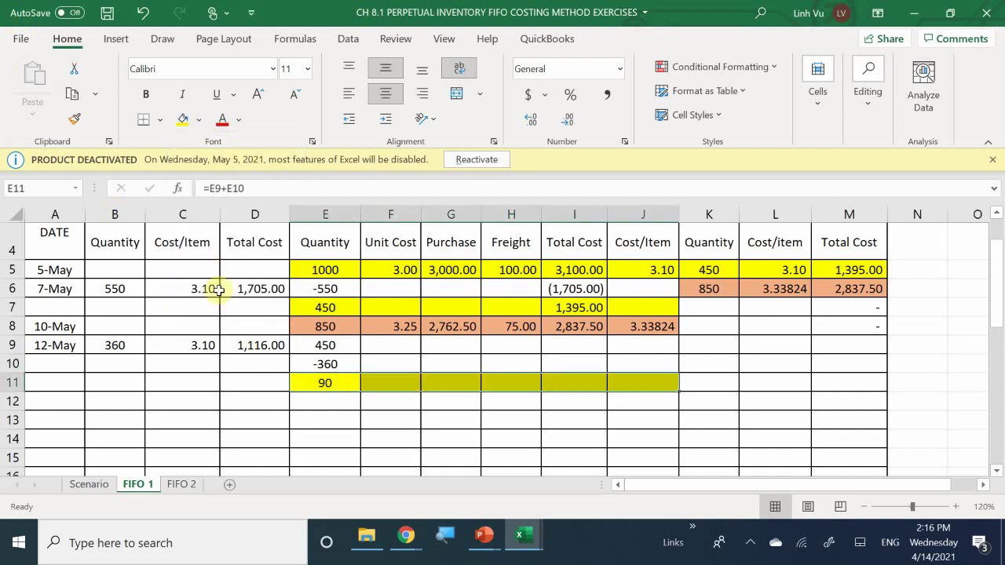
click(325, 382)
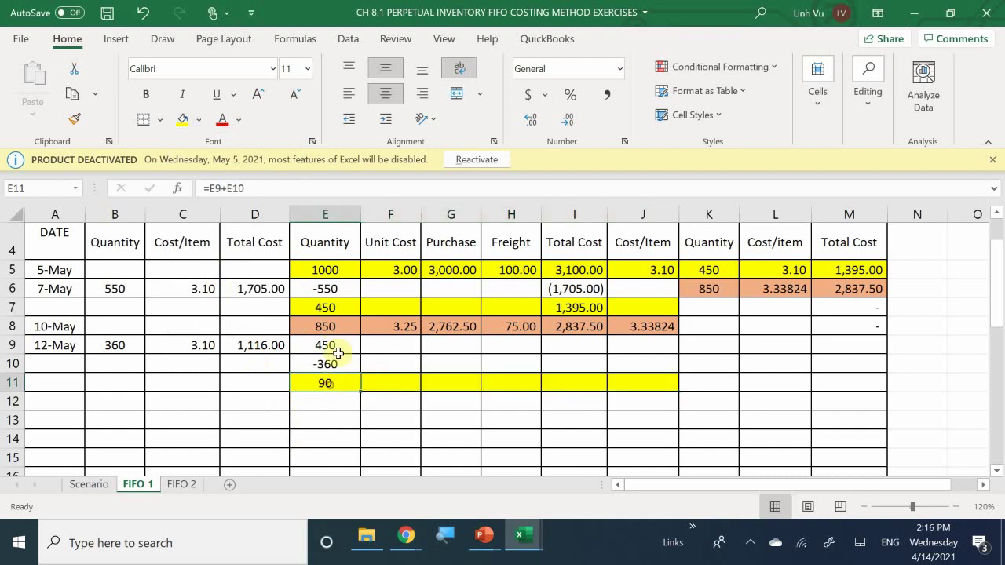
Carry the total cost balance into I9 (=I7) and deduct the 12 May sale's total cost in I10 (=-D9).
click(580, 345)
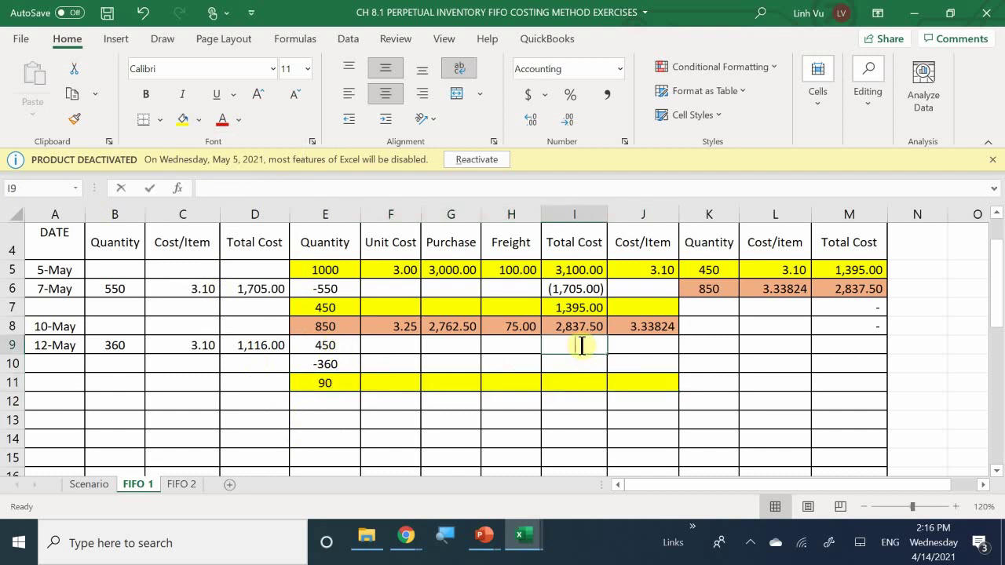
text(=I7)
key(Return)
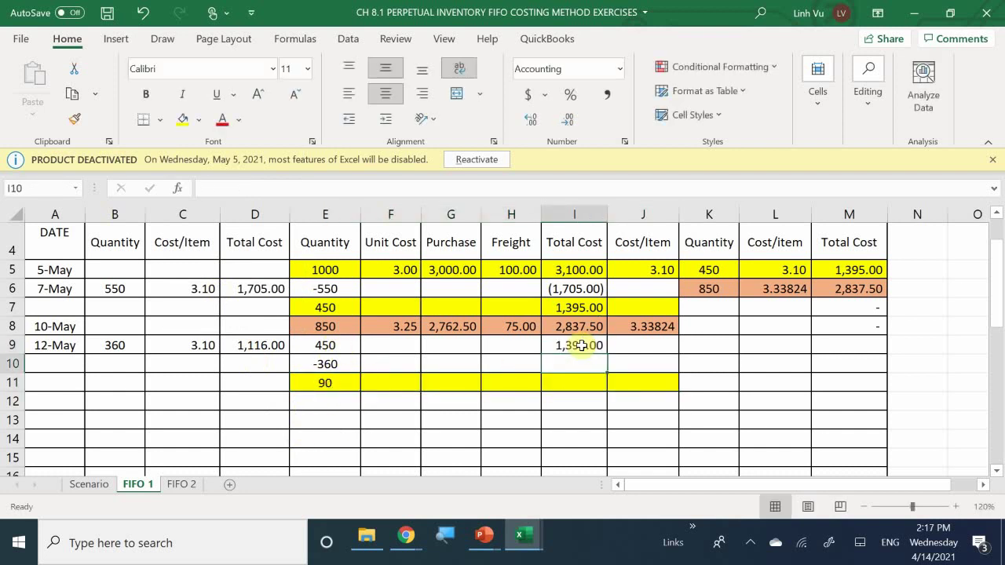
text(-)
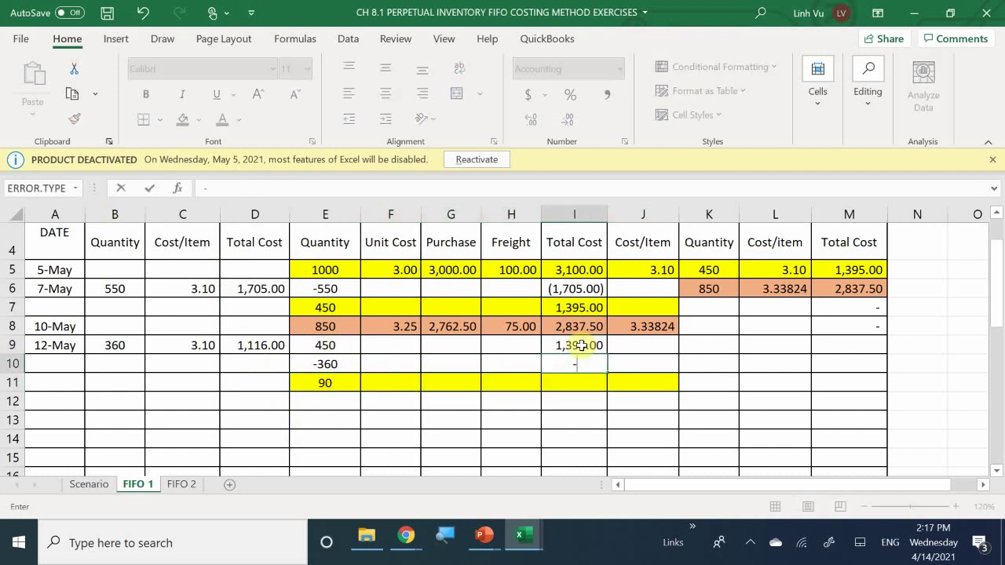
click(241, 346)
key(Return)
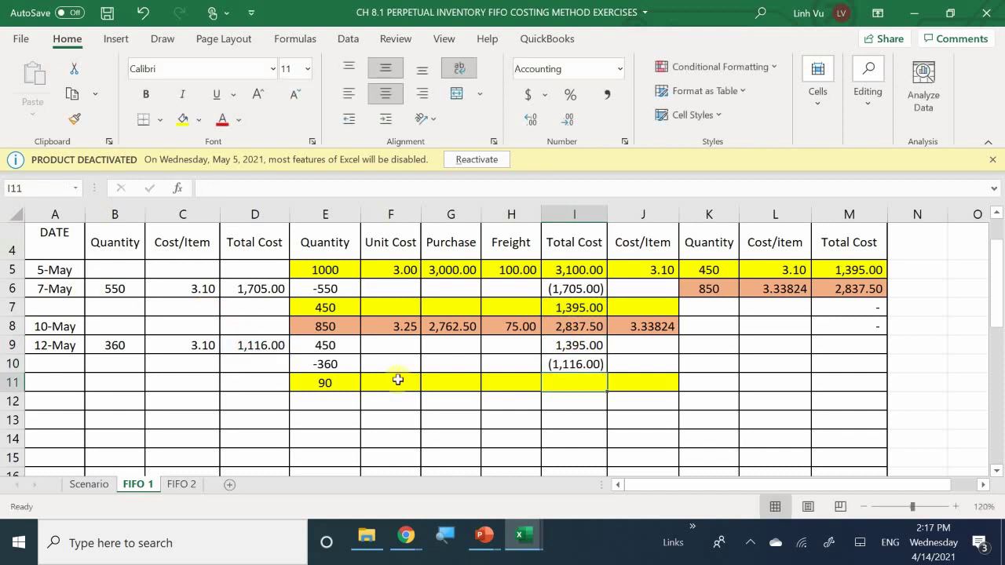
Calculate the remaining total cost of the first purchase in I11 by adding the two cells above it (=I9+I10).
text(=)
key(Up)
key(Up)
text(+)
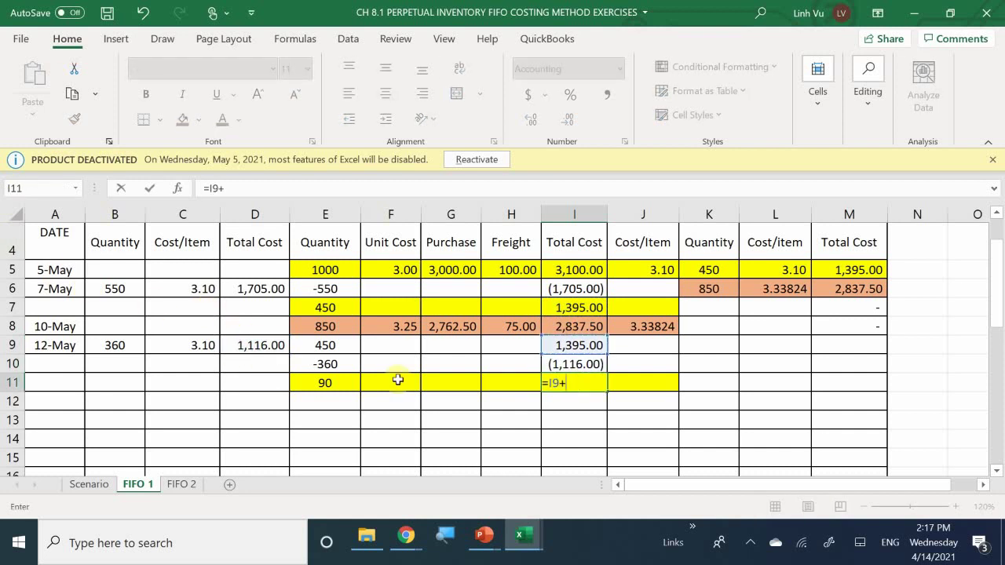
key(Up)
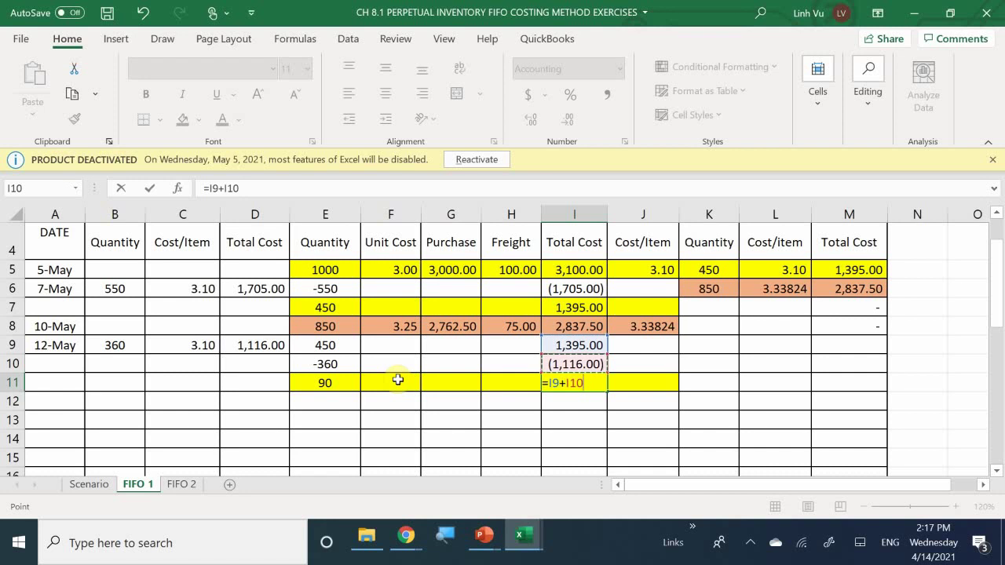
key(Return)
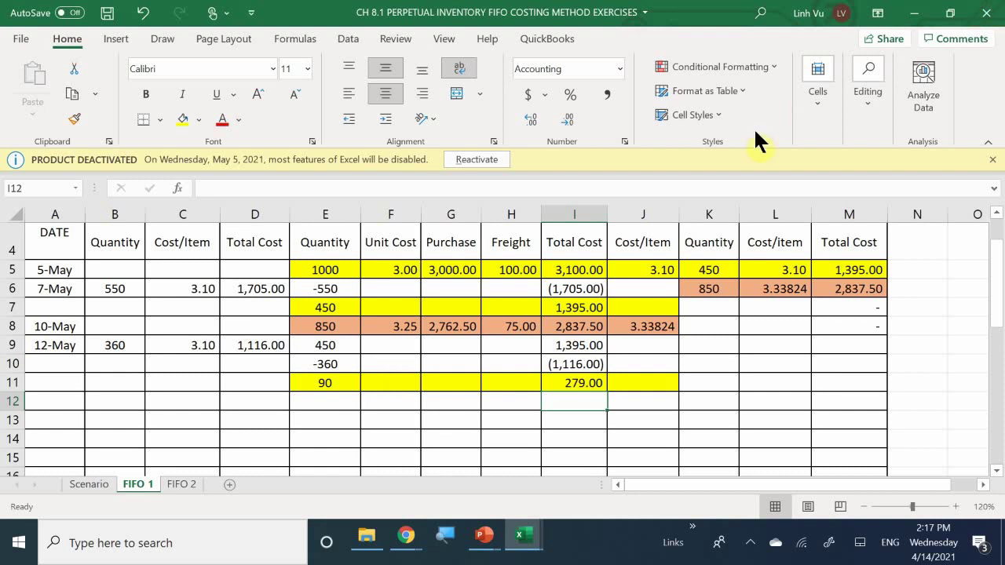
Set the first Inventory on Hand quantity in K5 to 90.
click(715, 267)
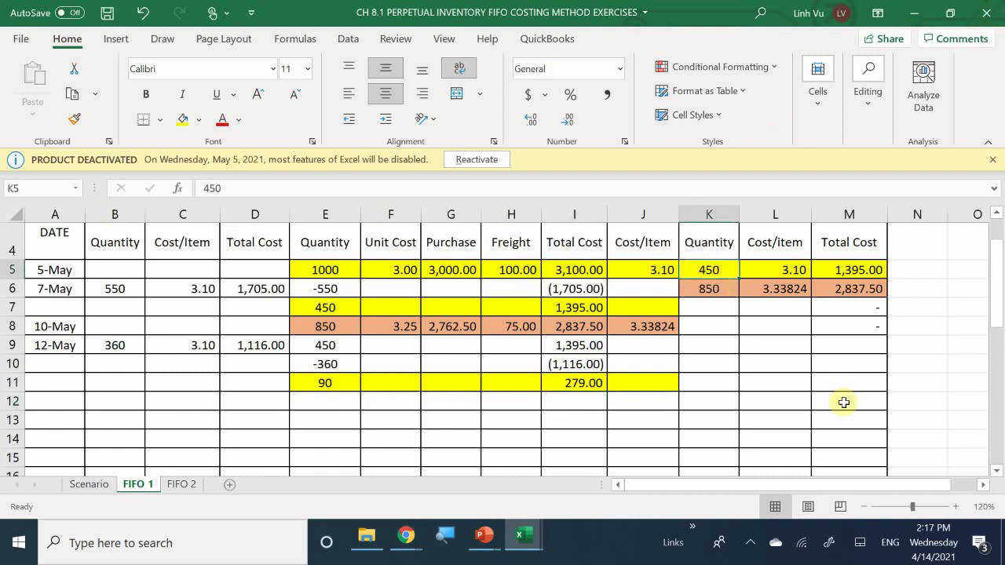
text(=450)
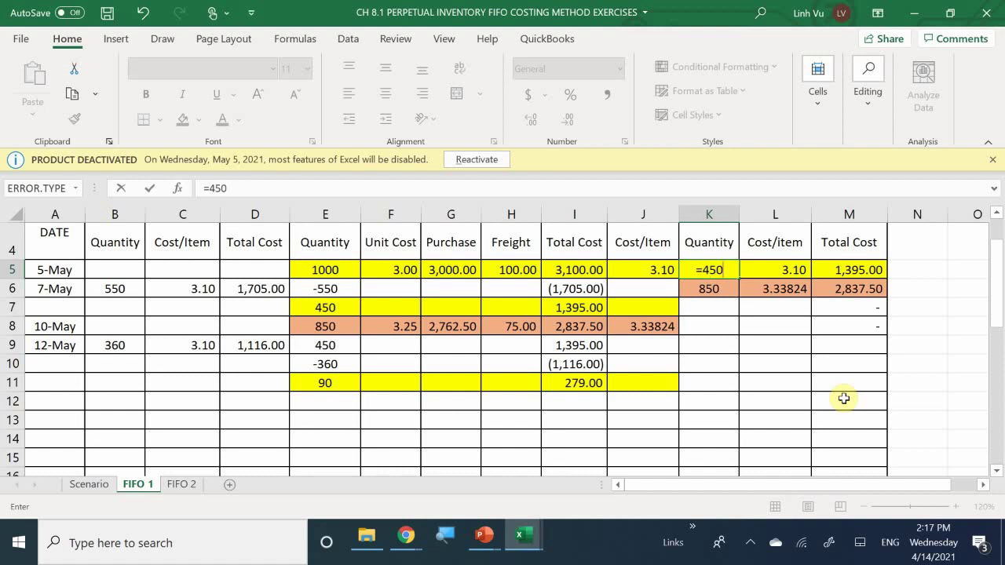
text(-360)
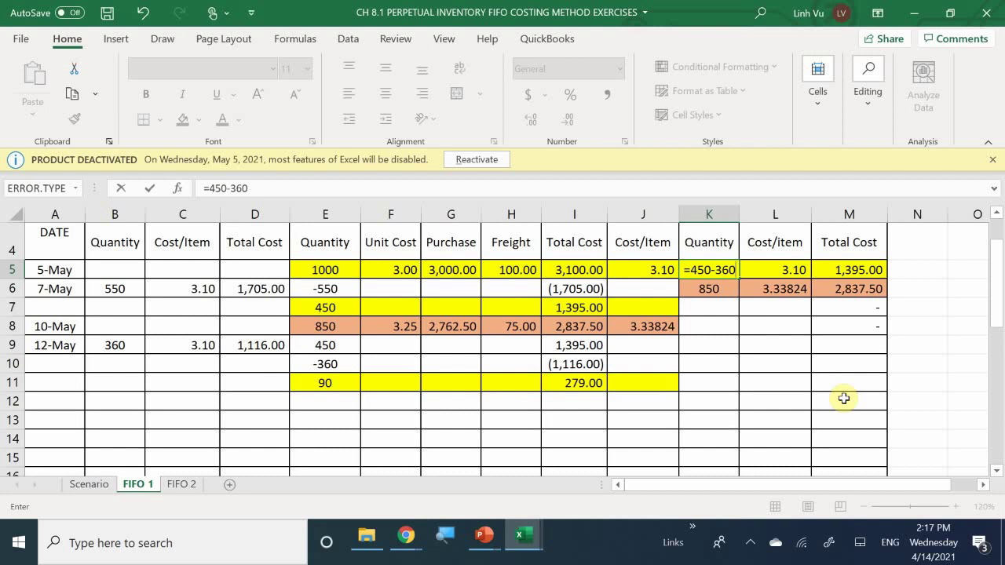
key(BackSpace)
key(BackSpace)
key(BackSpace)
key(BackSpace)
key(BackSpace)
key(BackSpace)
key(BackSpace)
key(BackSpace)
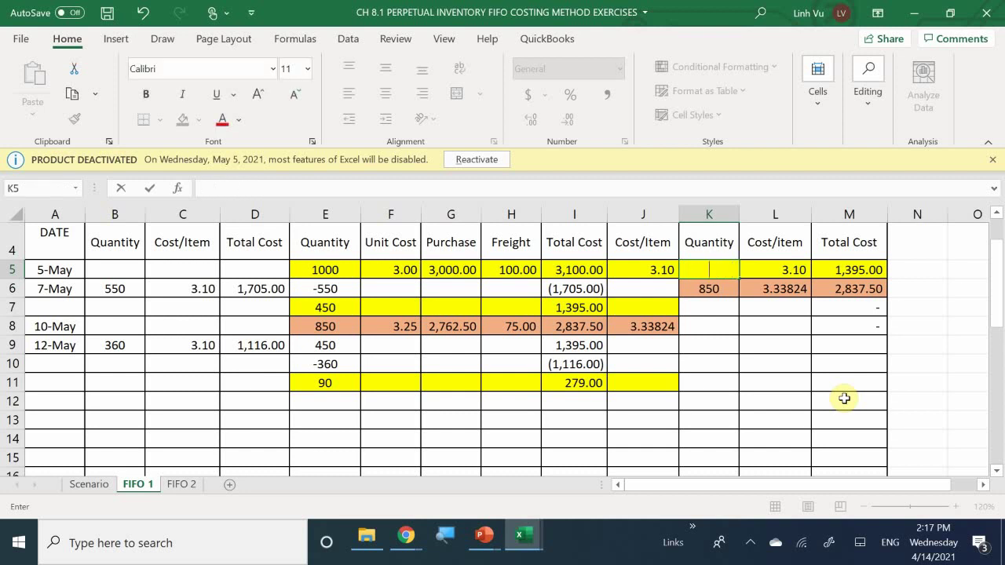
text(90)
key(Return)
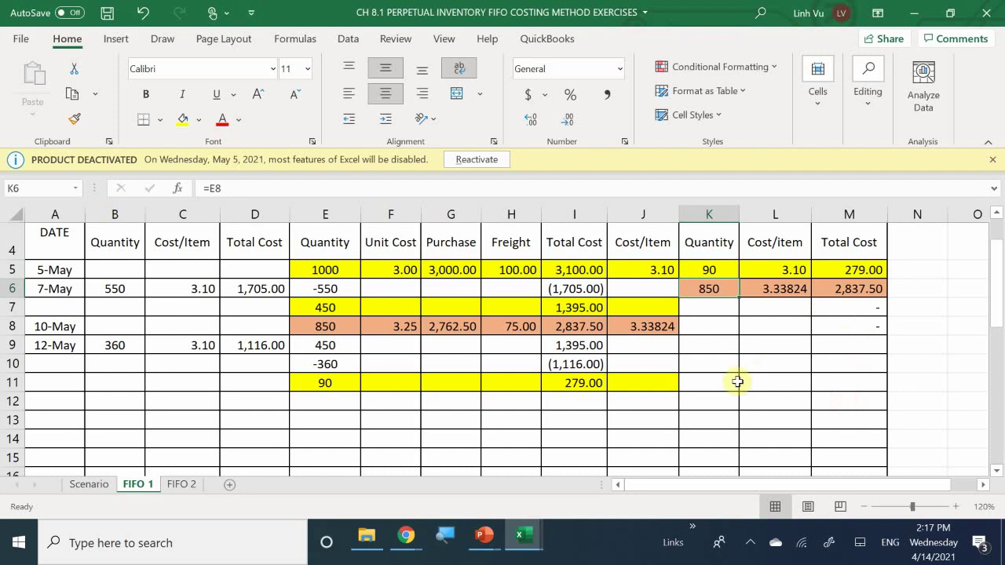
Review the quantity formulas in E9:E11 and the carried-forward total cost in I9 against the row 7 balances.
click(309, 345)
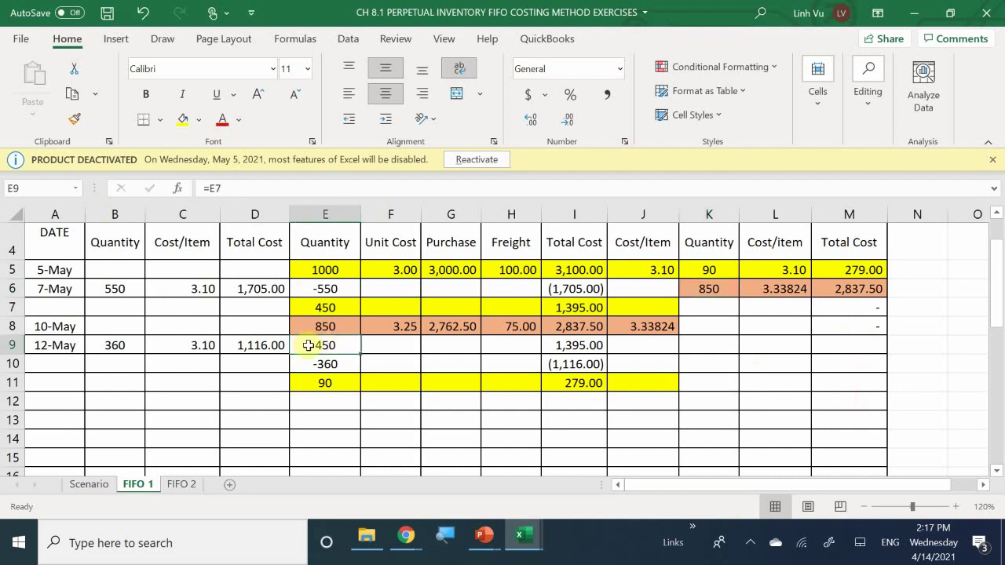
click(346, 358)
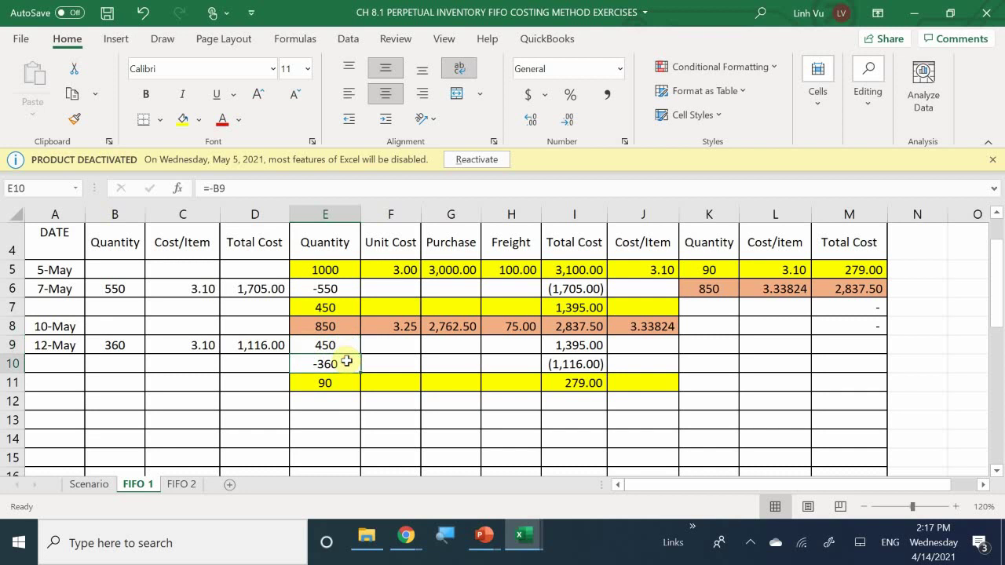
click(341, 382)
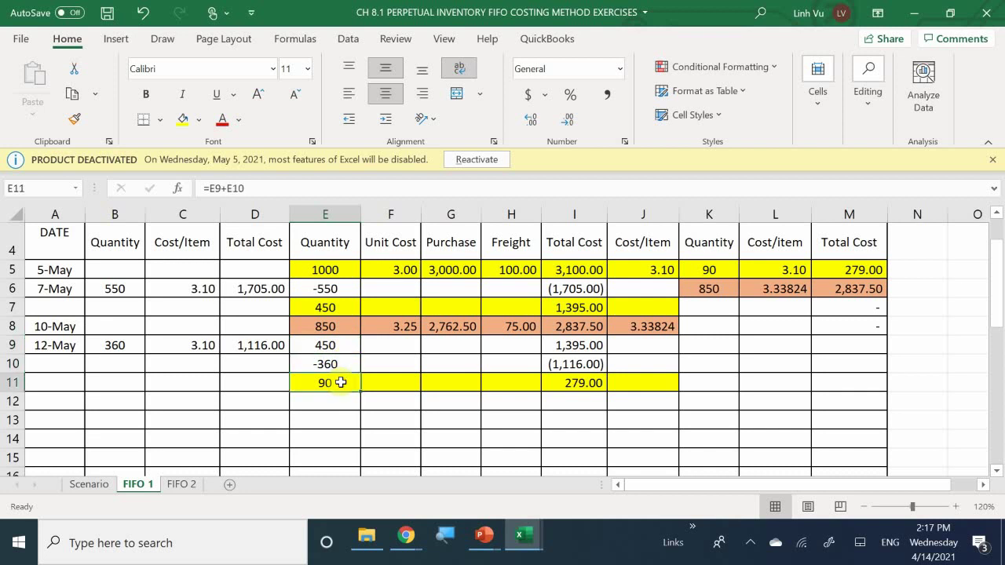
click(575, 348)
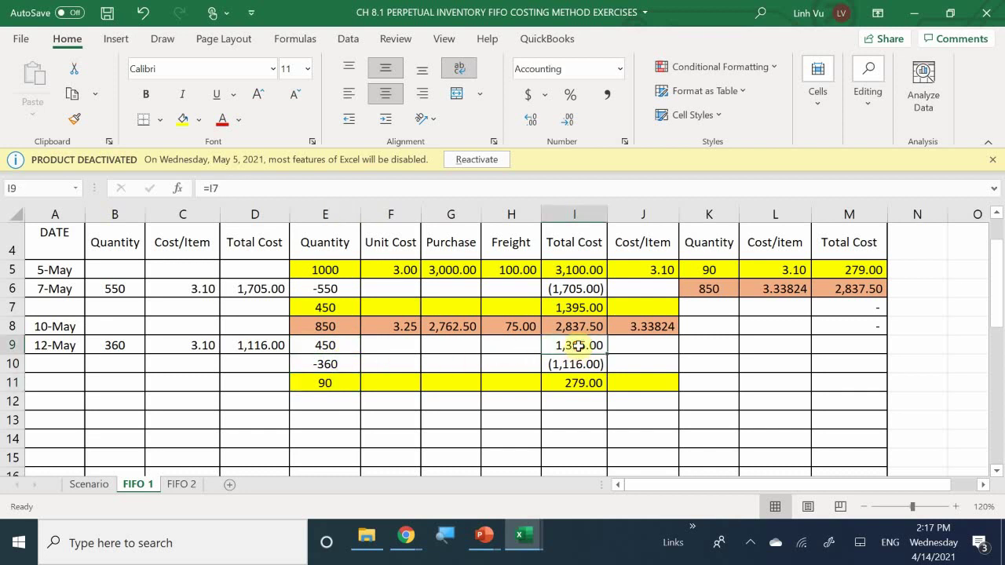
click(559, 308)
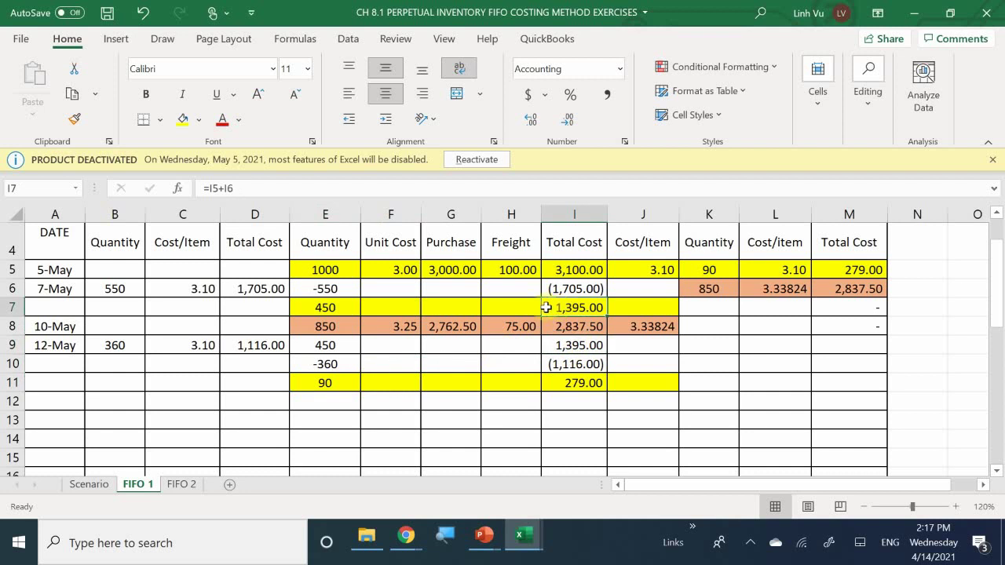
click(323, 310)
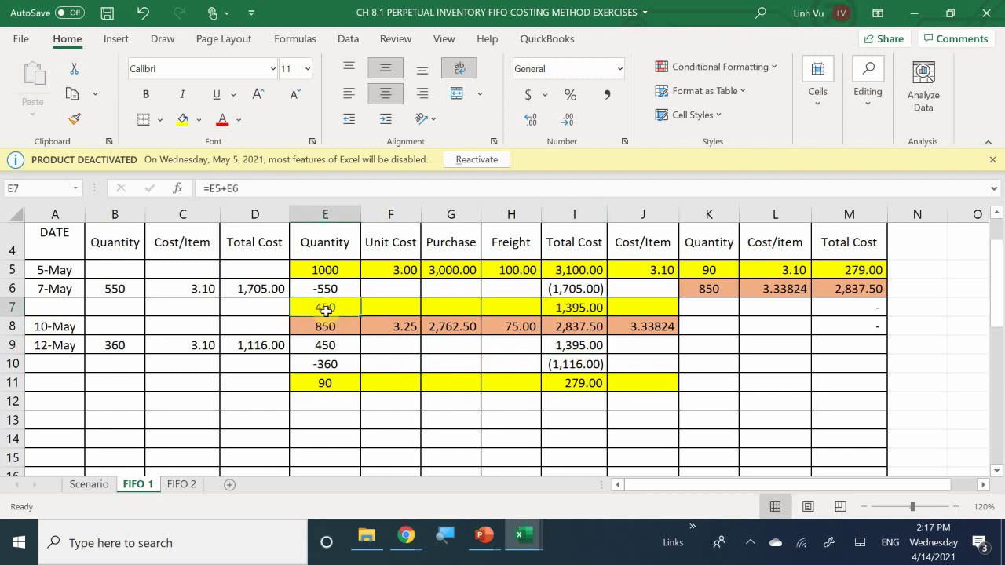
click(559, 308)
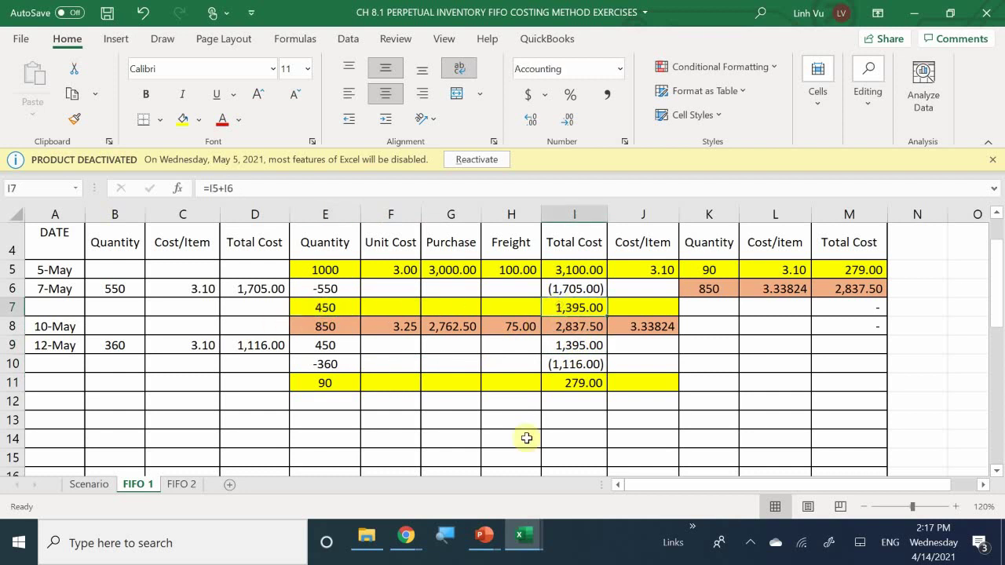
Set the first Inventory on Hand quantity in K5 to 450.
click(716, 269)
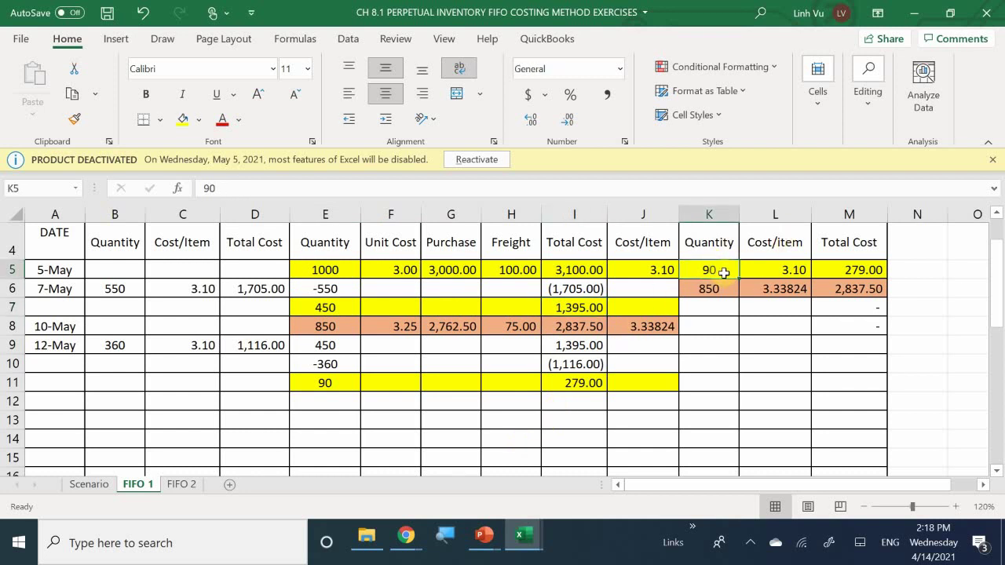
text(450)
key(Return)
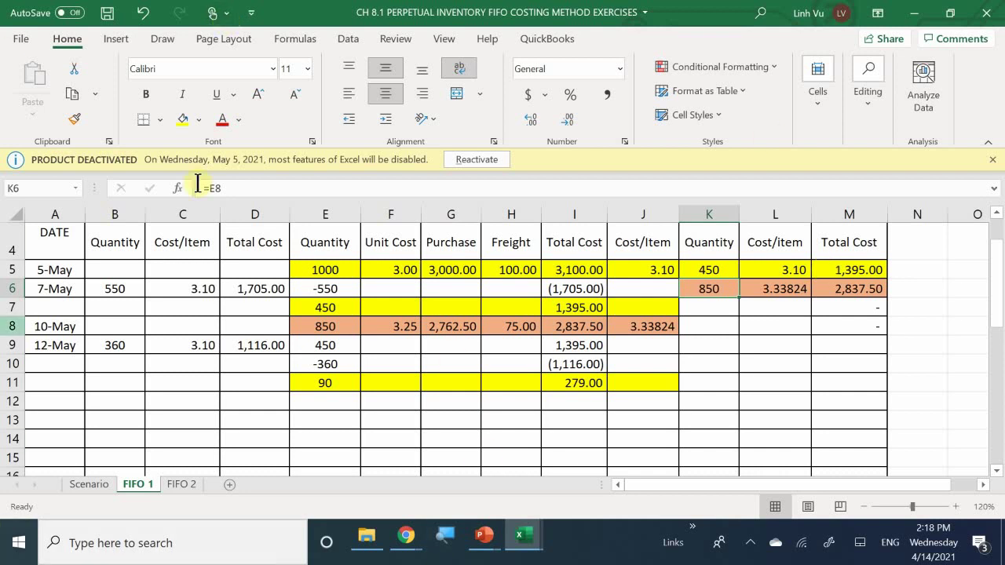
Fill the 12 May balance and deduction rows E9:I10 with the same yellow as the first purchase.
click(347, 346)
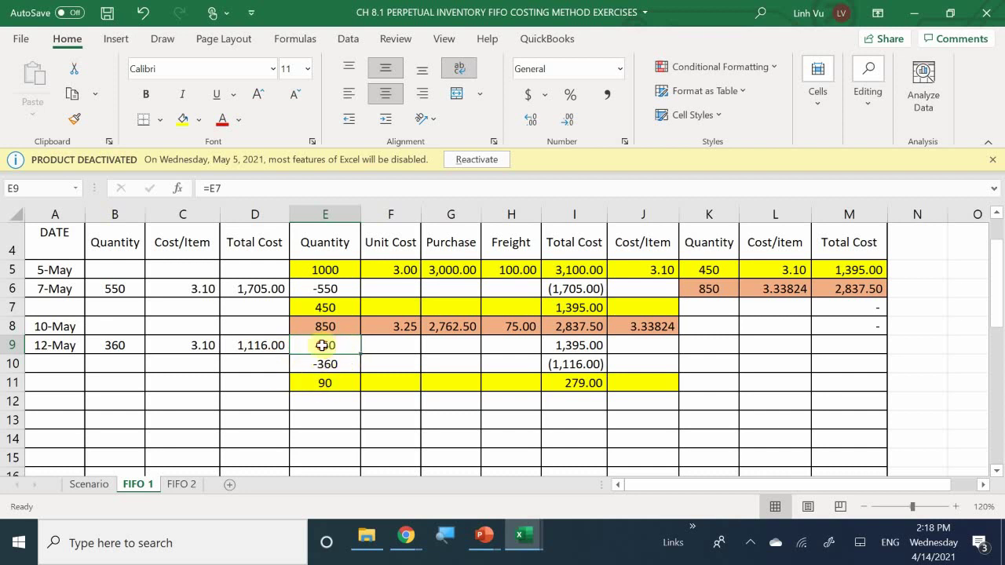
drag(322, 346, 580, 360)
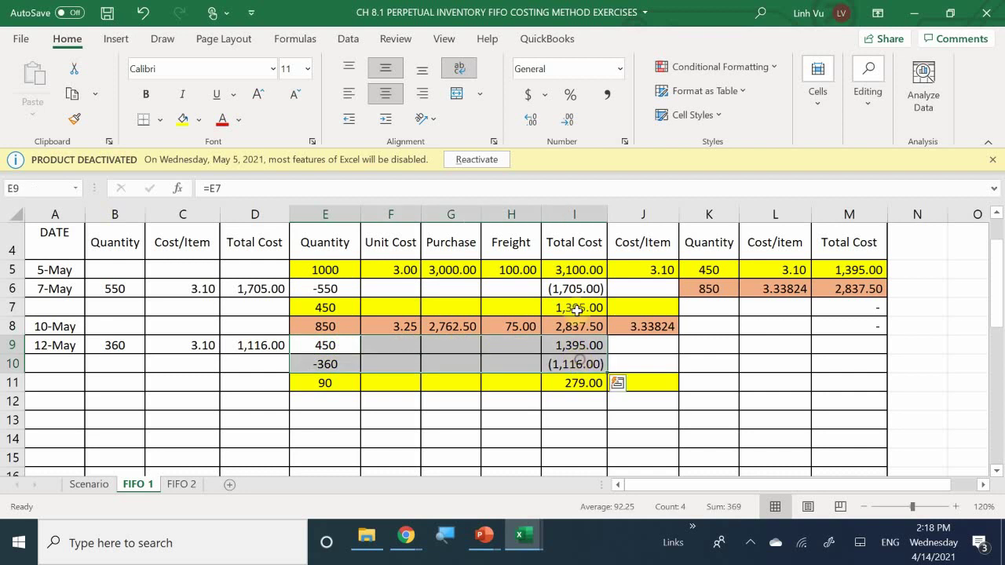
click(182, 122)
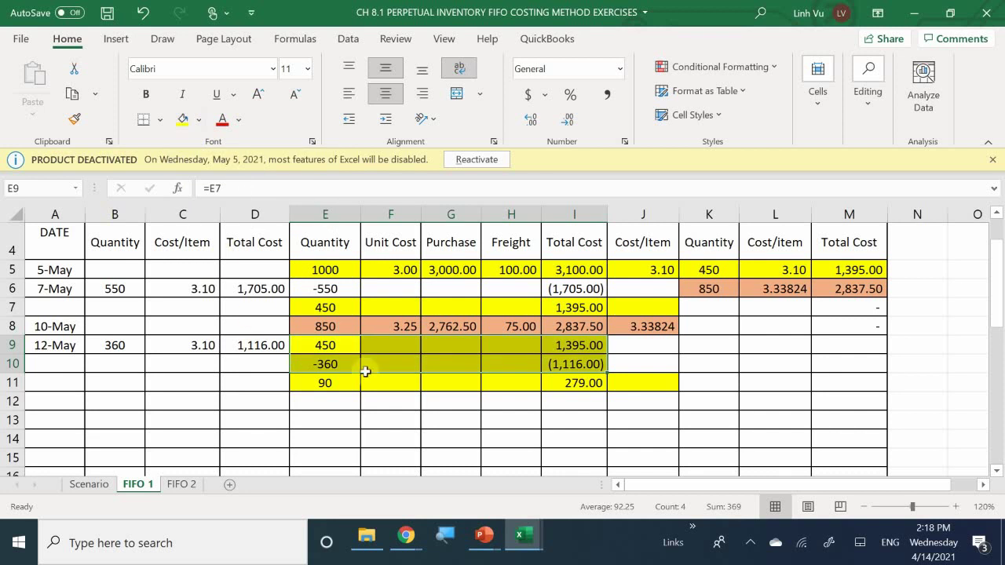
click(324, 346)
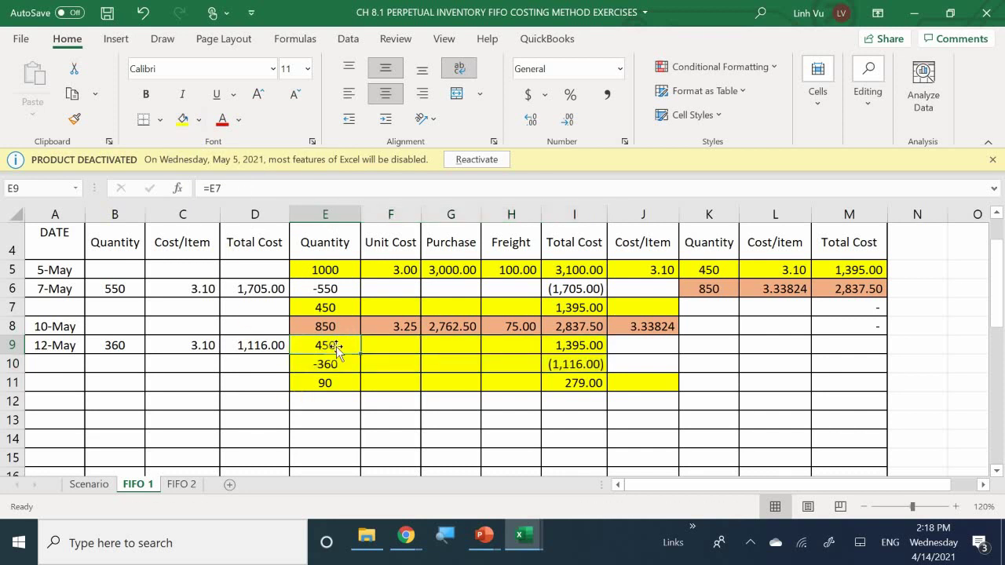
Set the Inventory on Hand quantity in K5 to 90, matching the first purchase's remaining quantity in E11.
click(325, 389)
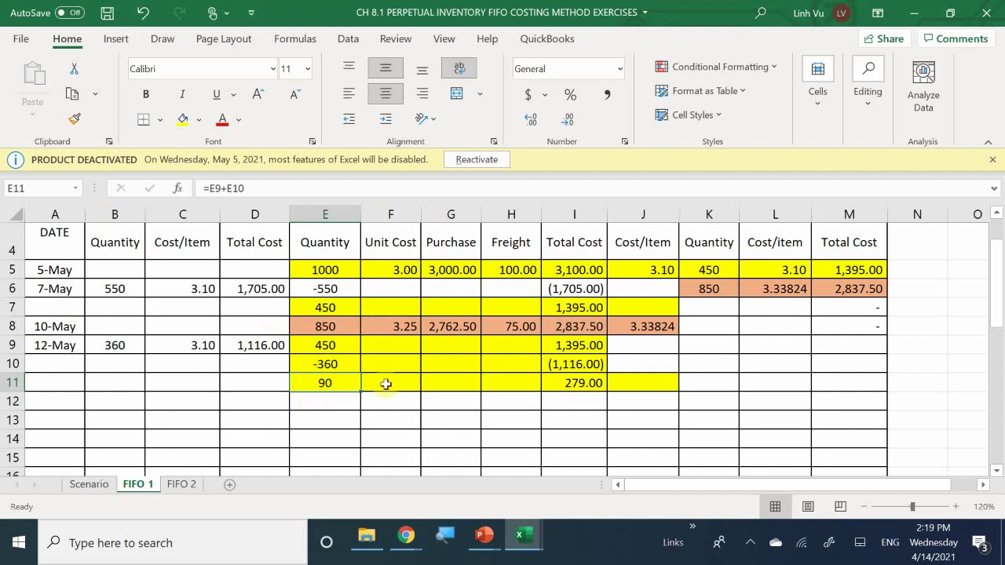
click(709, 268)
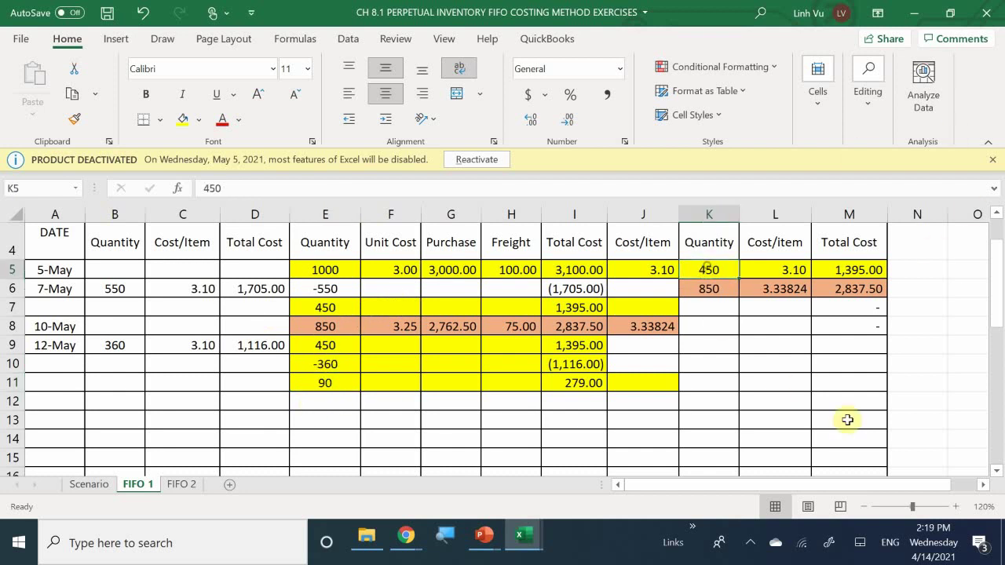
text(90)
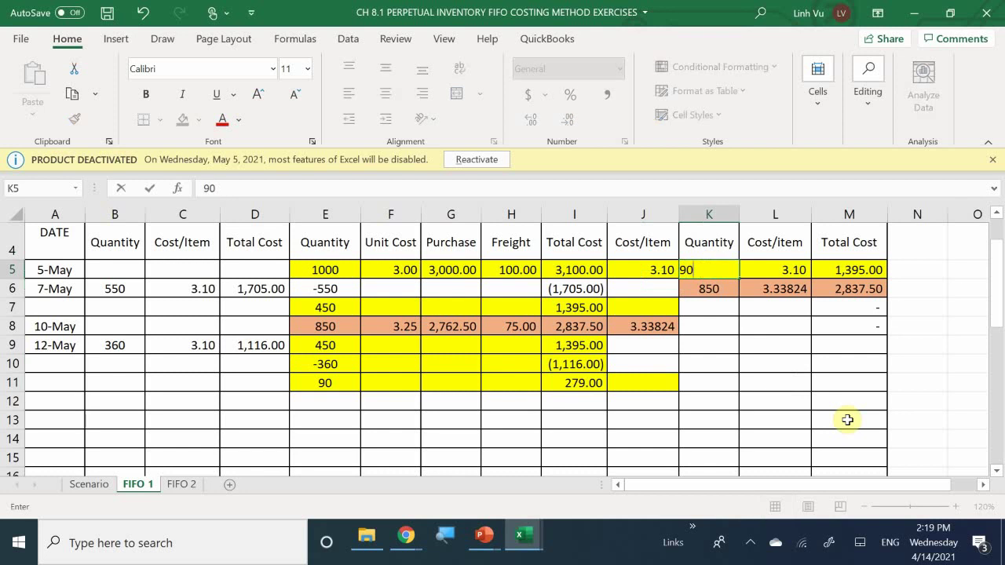
key(Return)
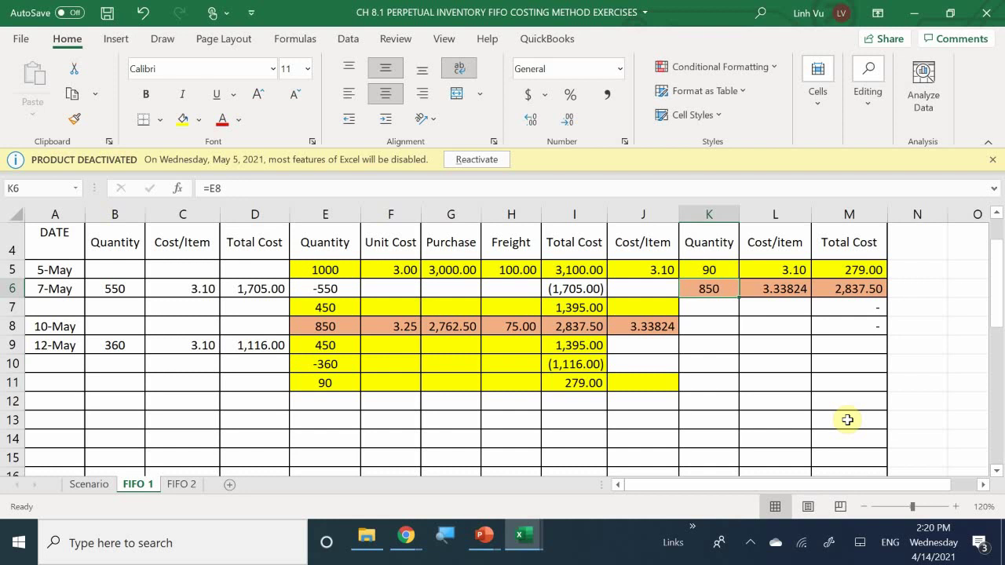
Check the Scenario sheet for the next transaction and enter its date, 5/15, in A12 of the FIFO 1 sheet.
click(90, 485)
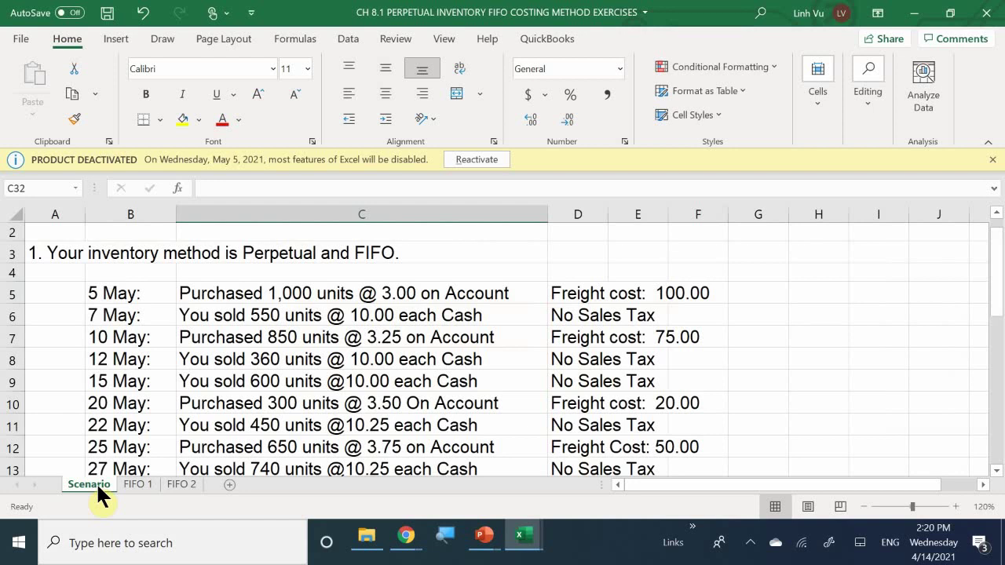
click(137, 484)
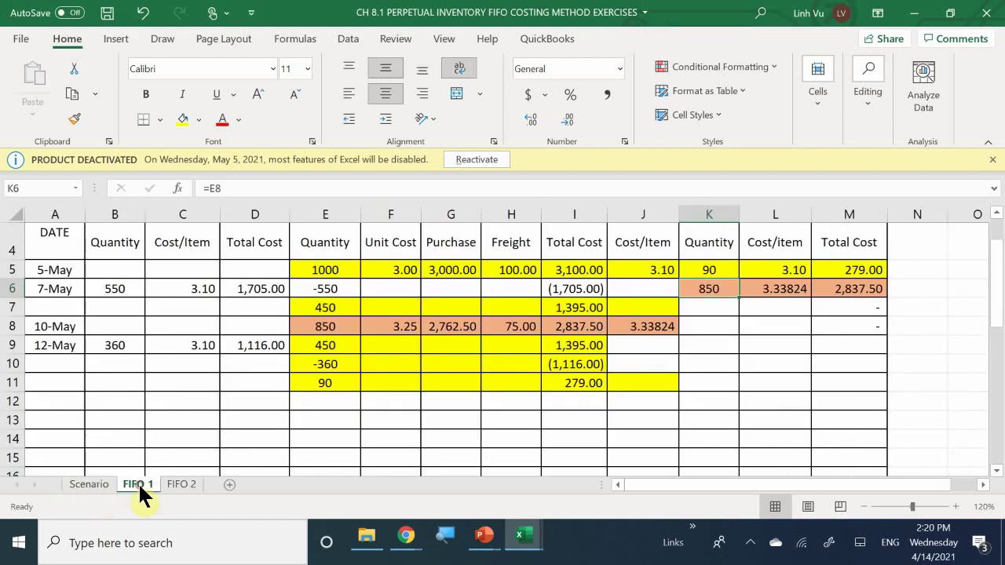
click(67, 402)
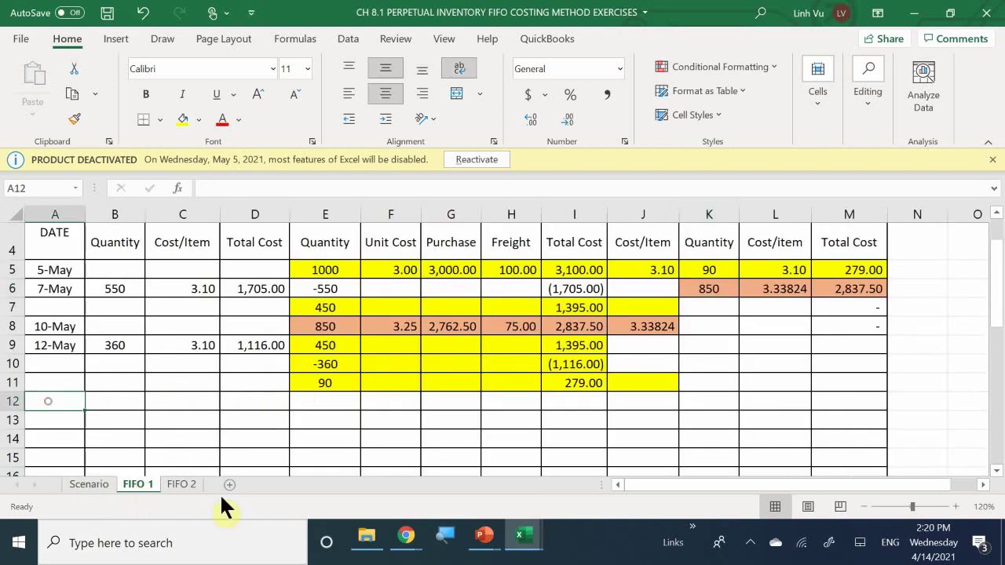
text(5/15)
key(Return)
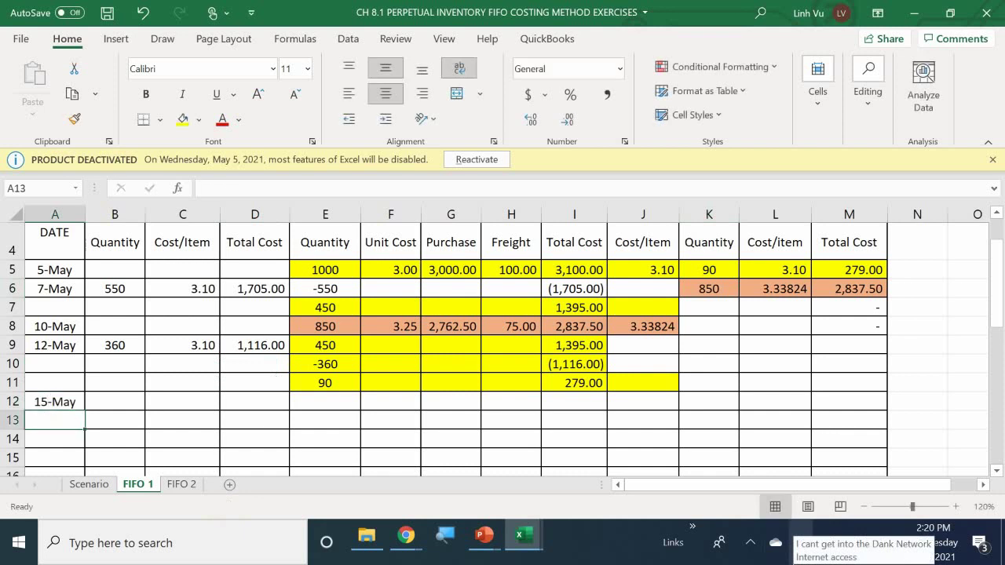
Look up the 15 May sale on the Scenario sheet and enter its full quantity, 600, in B12 of FIFO 1.
click(115, 402)
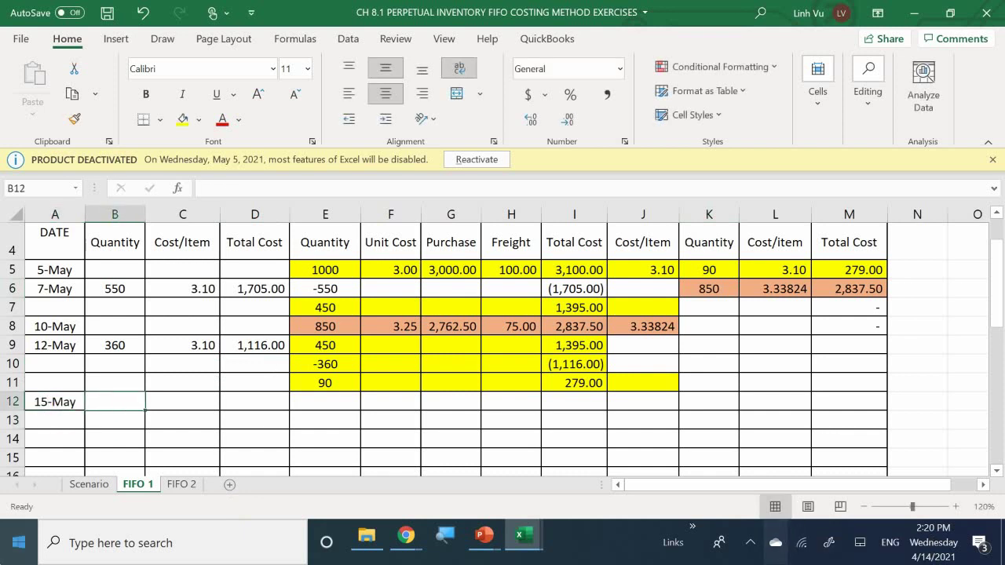
click(89, 487)
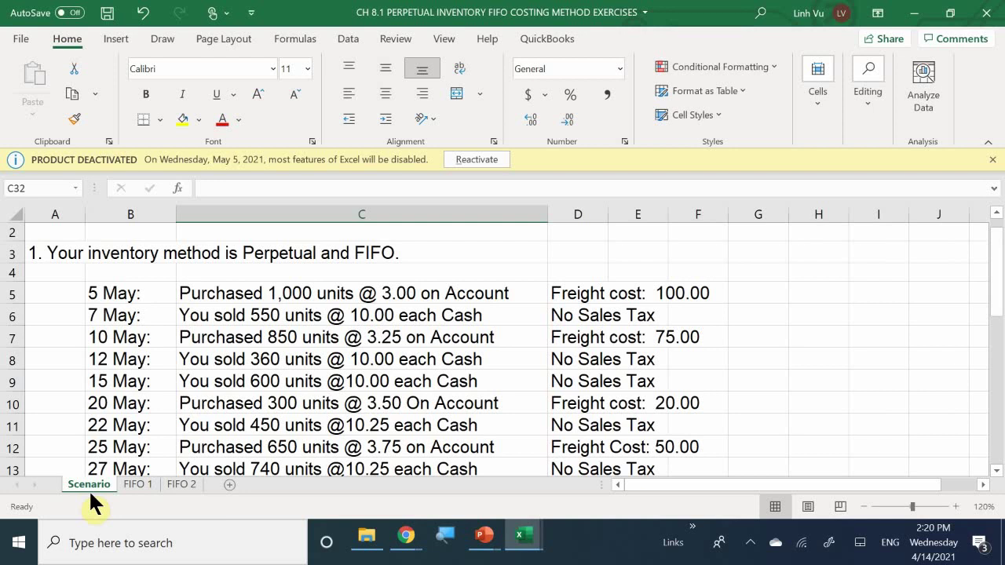
click(134, 485)
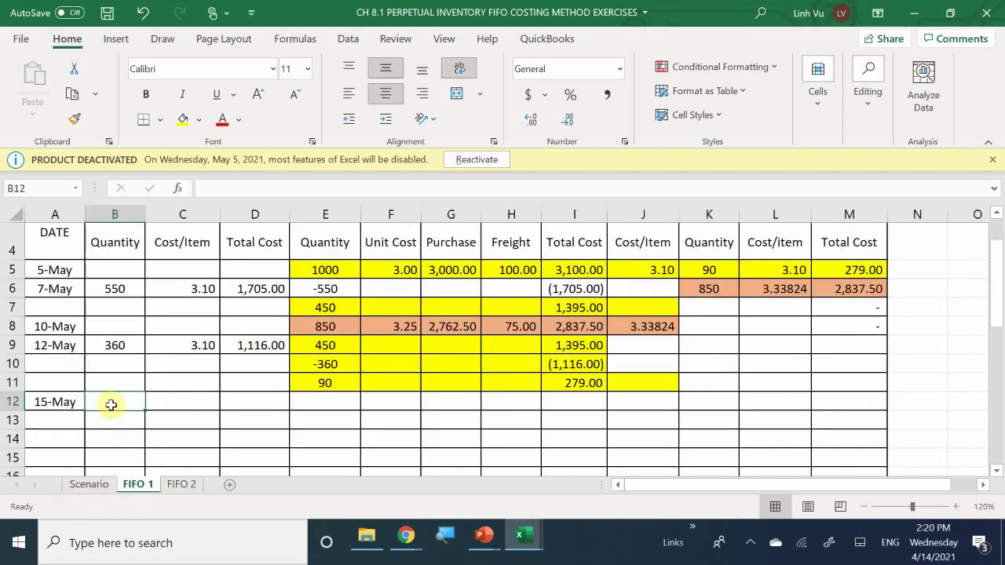
text(600)
key(Return)
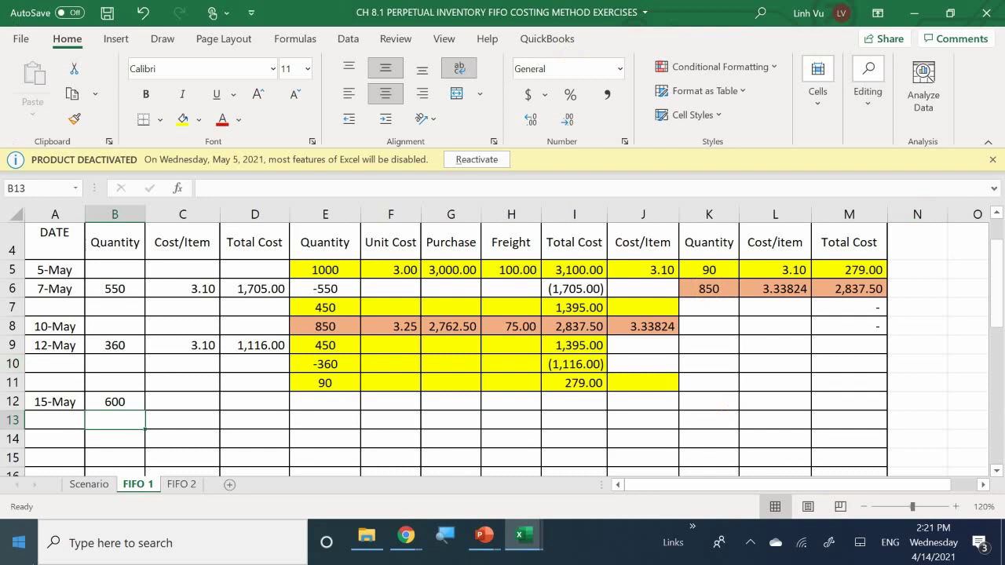
Split the 15 May sale's quantity between the two purchases, with 90 in B12 and the rest as =600-B12 in B13.
click(112, 402)
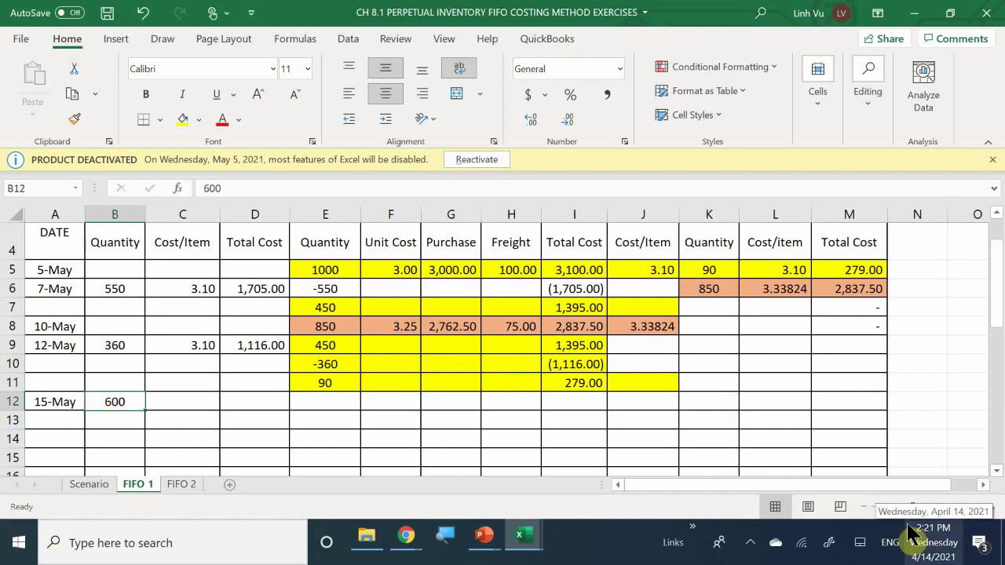
text(90)
key(Return)
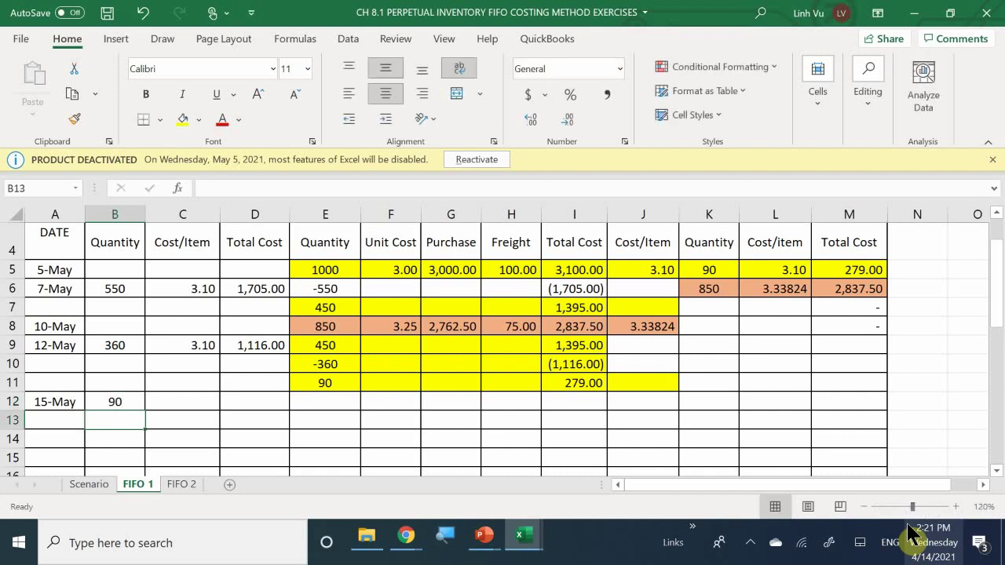
text(=600)
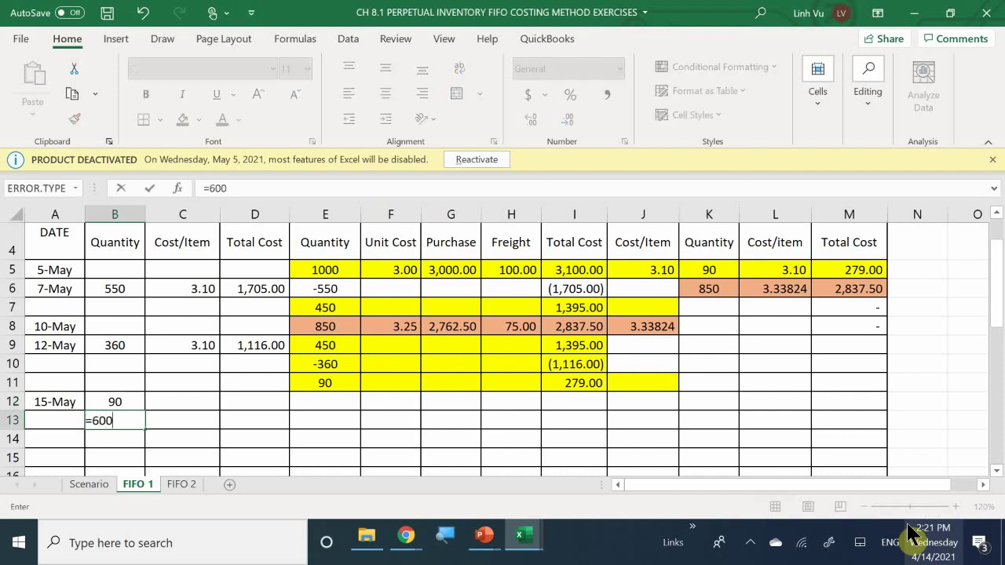
text(-90)
key(BackSpace)
key(BackSpace)
key(Up)
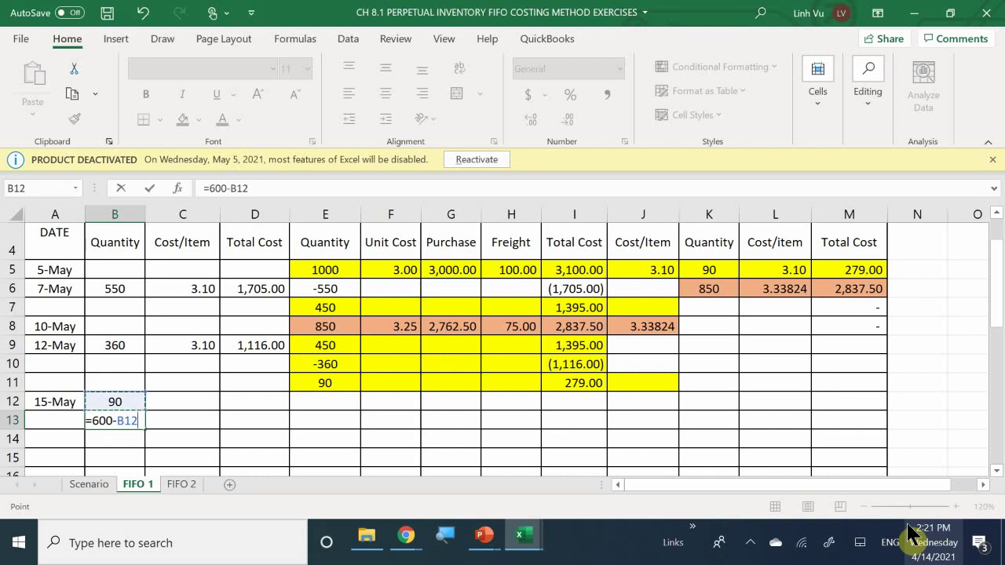
key(Return)
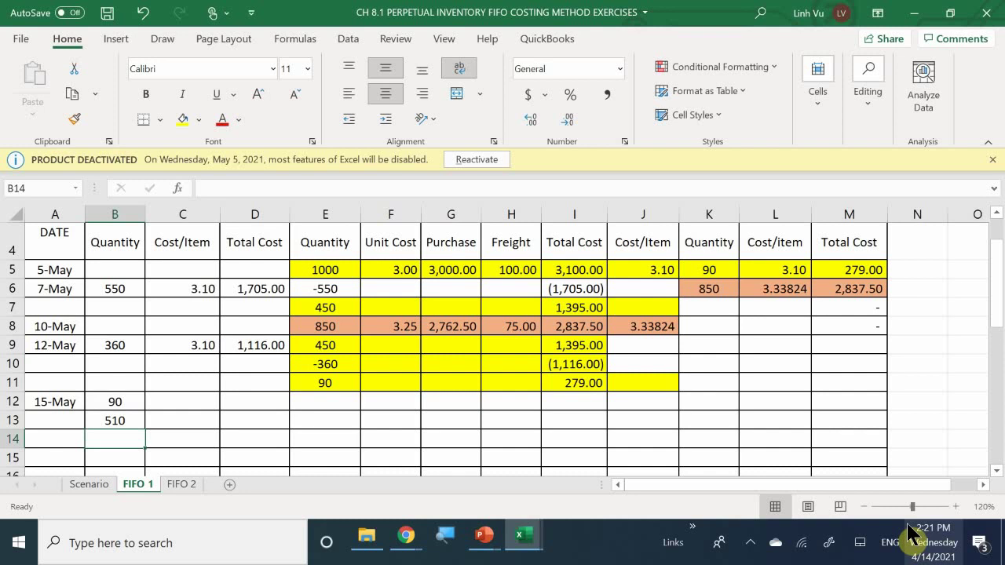
Total the 15 May sale's quantities in B14 with =B12+B13.
text(=)
key(Up)
key(Up)
text(+)
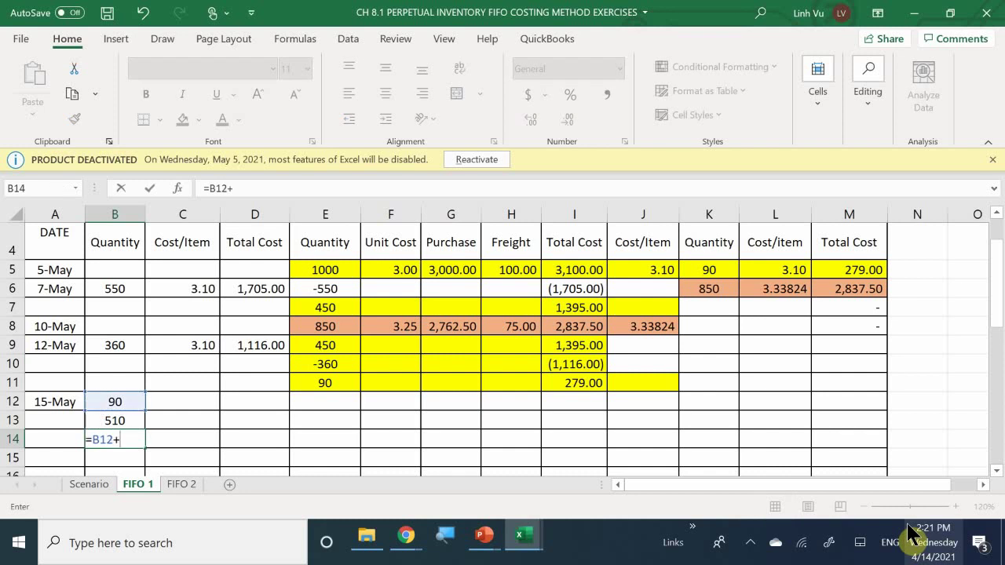
key(Up)
key(Return)
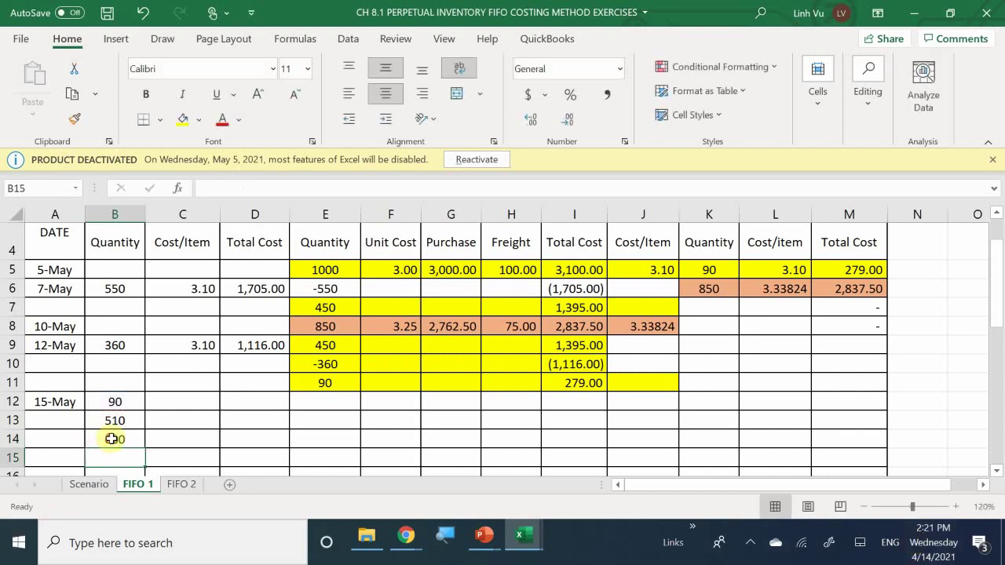
Fill the 15 May sale's total row B14:D14 with light blue.
drag(111, 439, 236, 440)
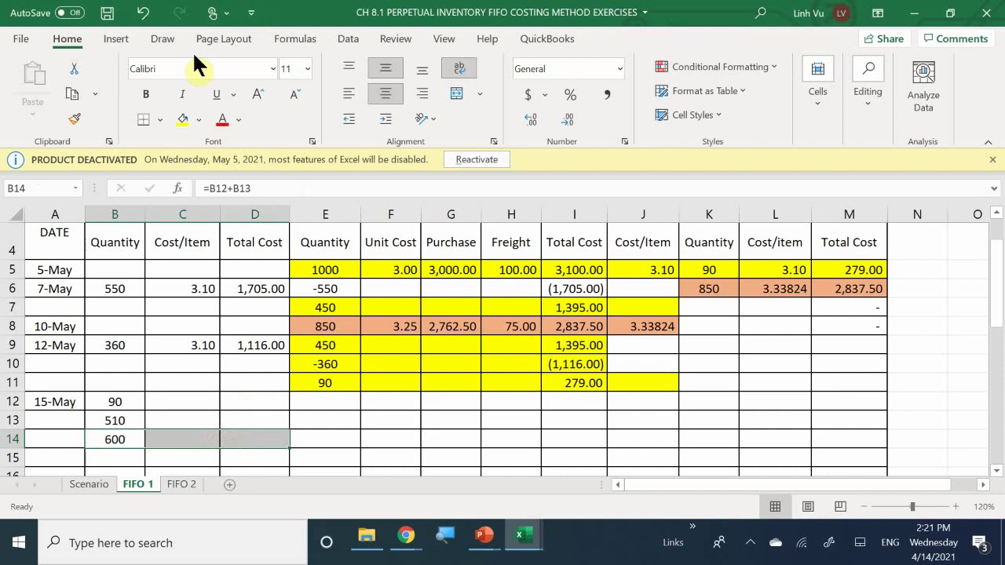
click(199, 120)
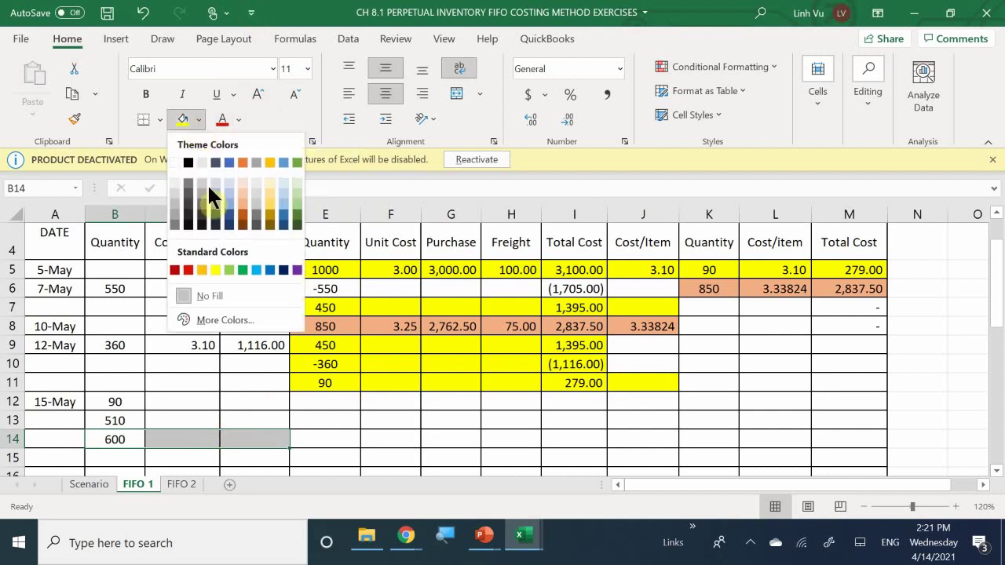
click(283, 197)
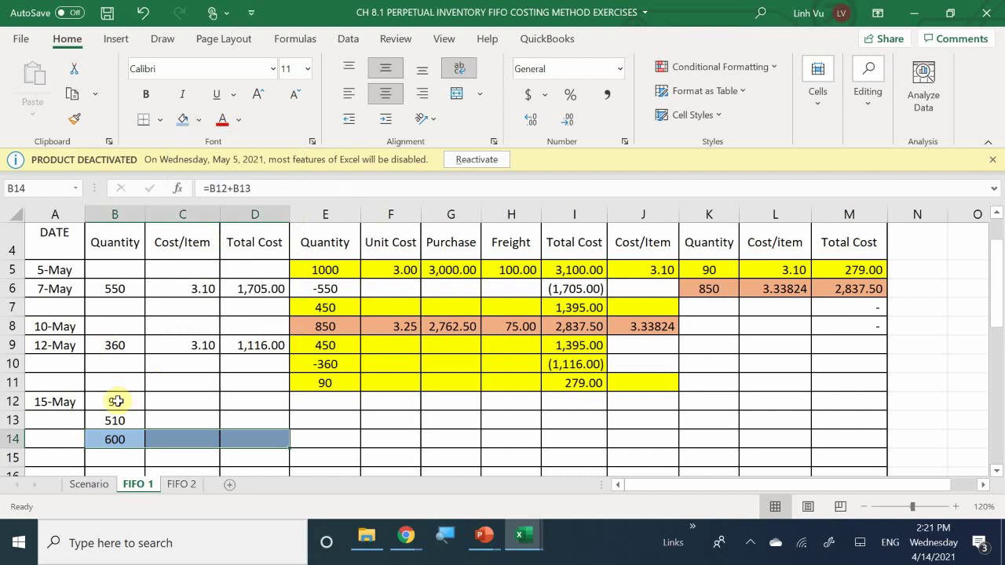
Total the 15 May sale's cost in D14 with =D12+D13.
click(156, 459)
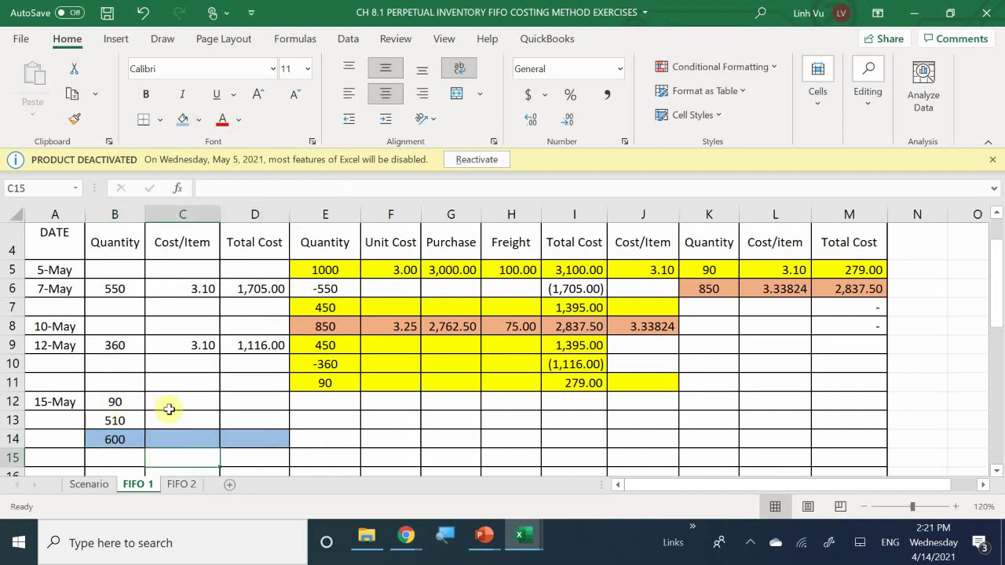
click(236, 402)
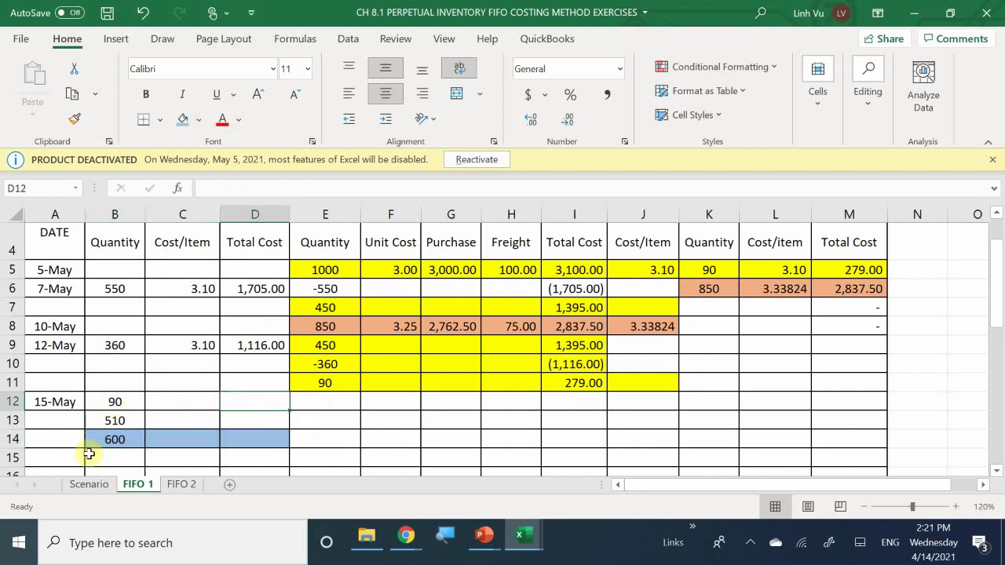
click(269, 439)
text(=)
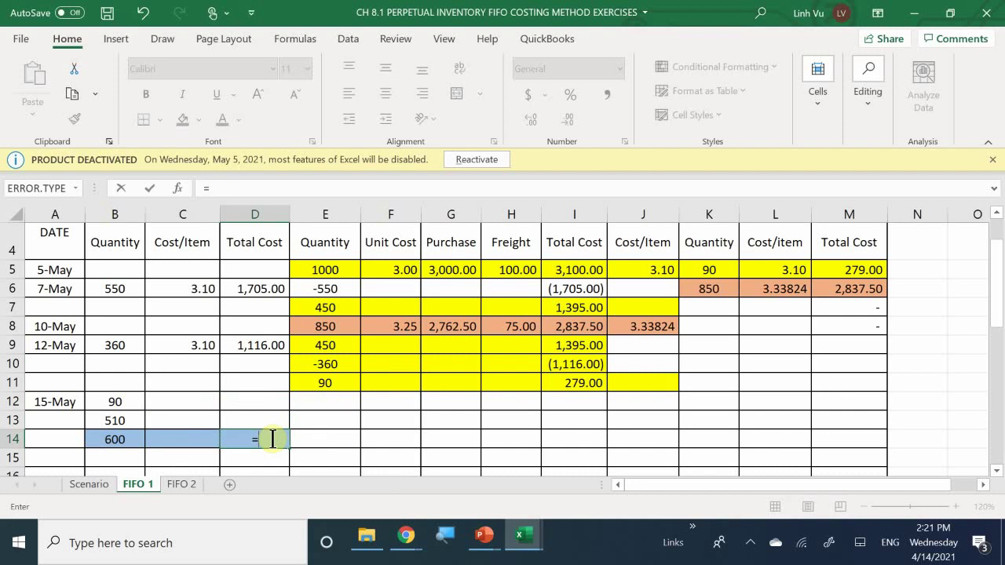
key(Up)
key(Up)
text(+)
key(Up)
key(Return)
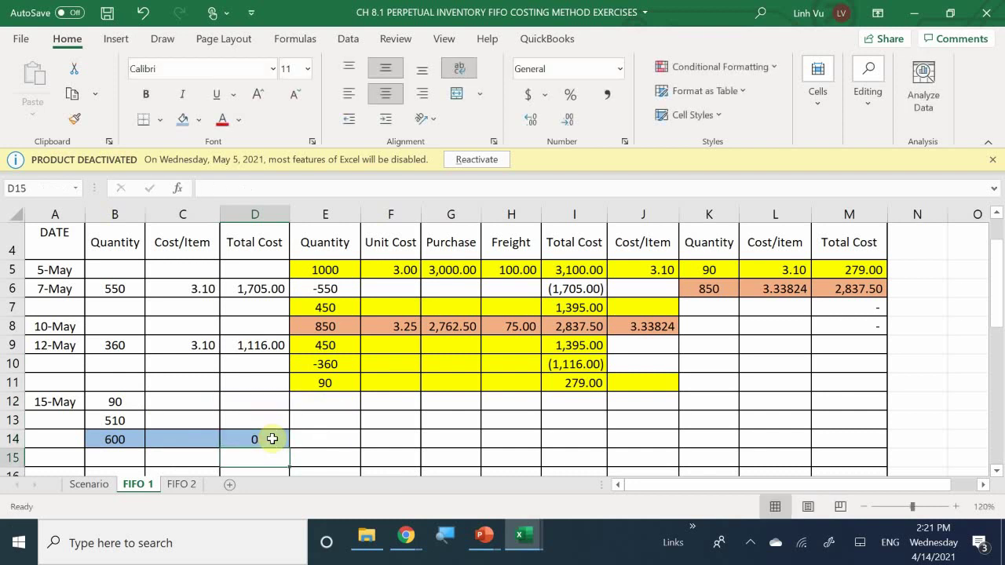
Link the cost per item of the 15 May sale's first portion in C12 to the inventory balance with =L5.
click(189, 405)
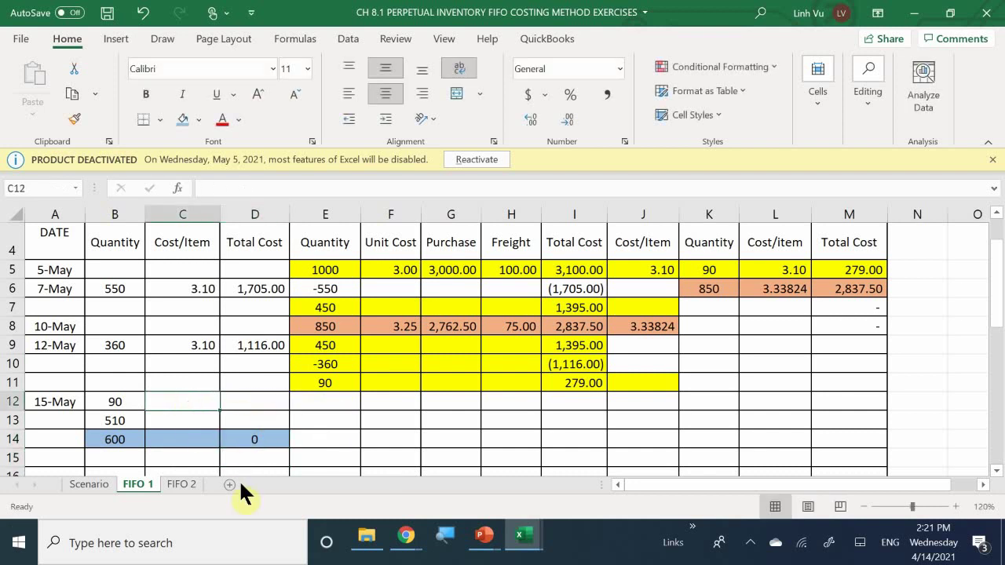
text(=)
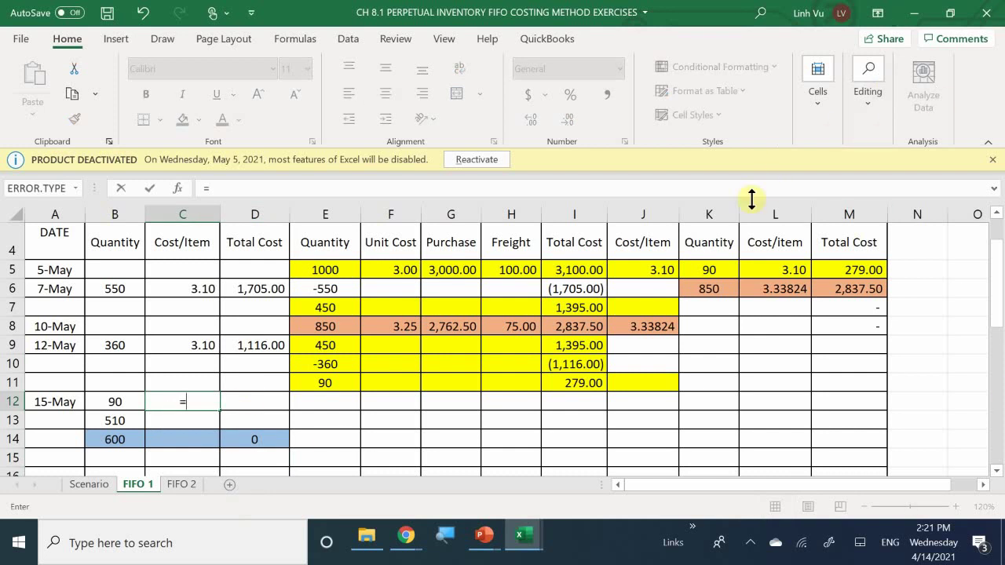
click(766, 271)
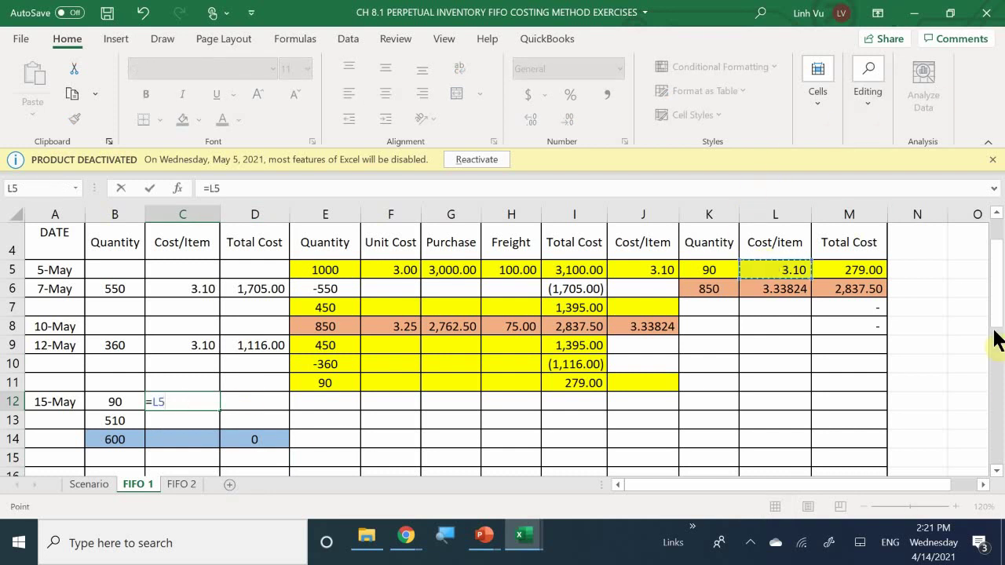
key(Return)
Calculate the total cost of the 15 May sale's first portion in D12 with =B12*C12.
key(Right)
key(Up)
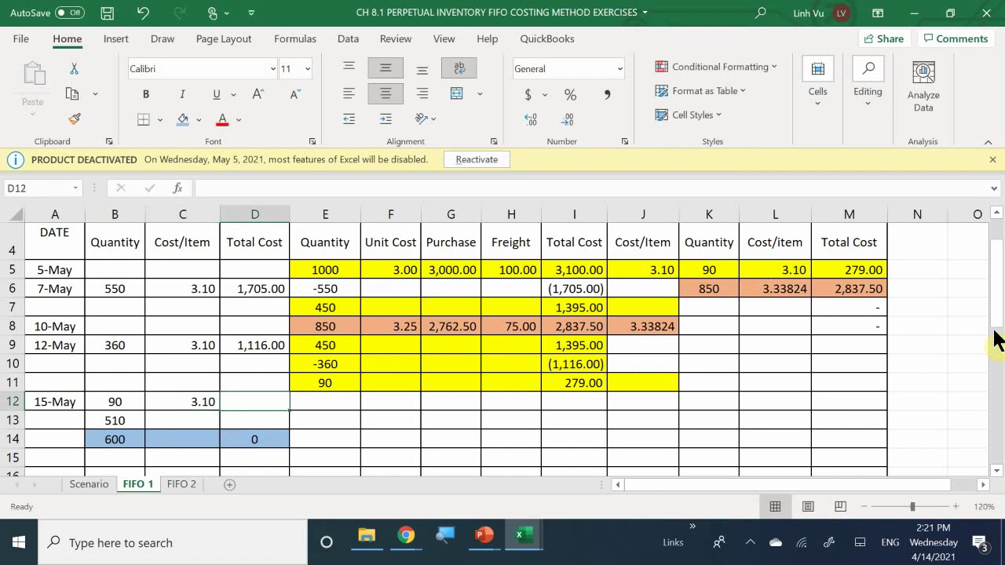
text(=)
key(Left)
key(Left)
text(*)
key(Left)
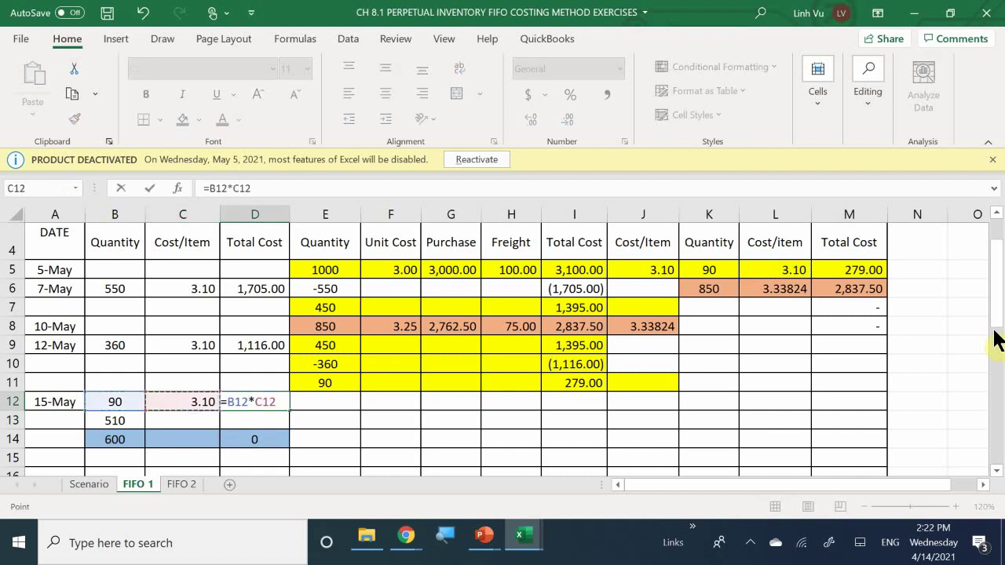
key(Return)
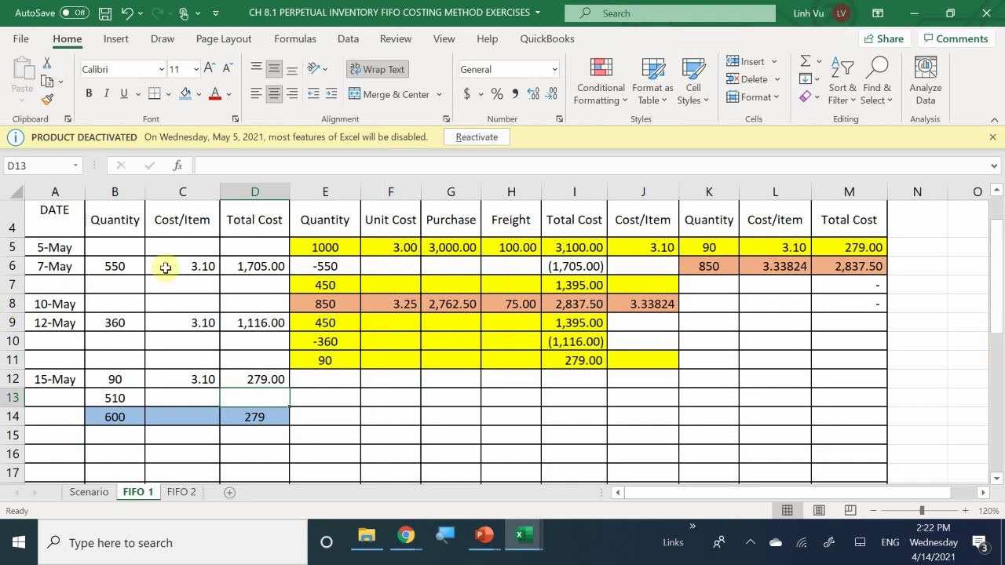
Enter the first portion of the 15 May sale as a quantity deduction in E12 with -B12.
click(330, 361)
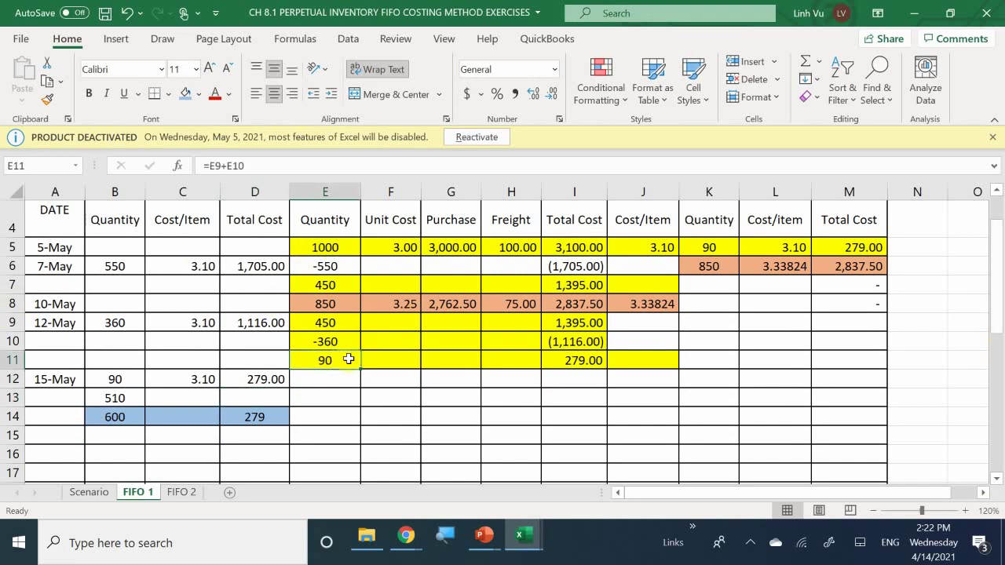
click(330, 379)
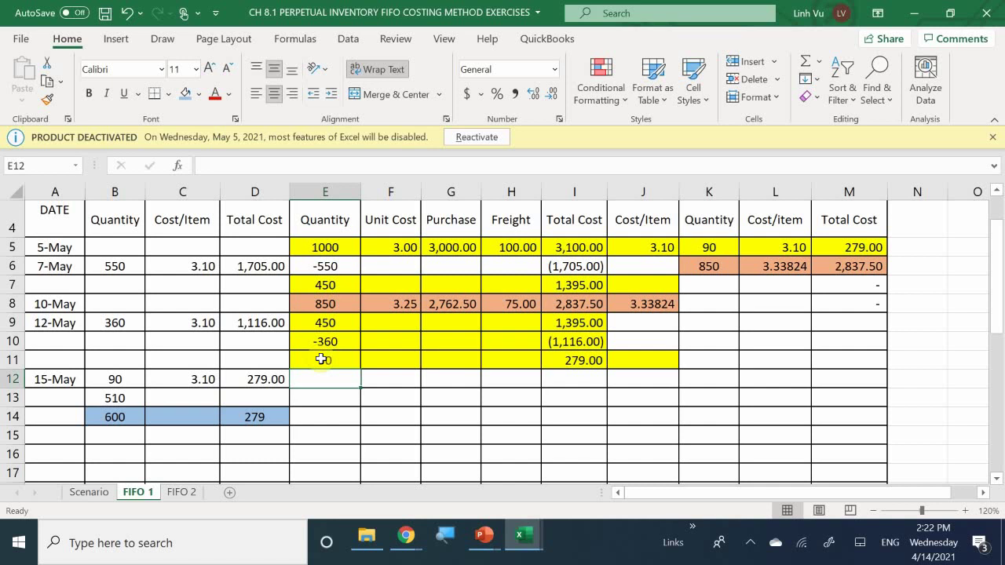
text(-)
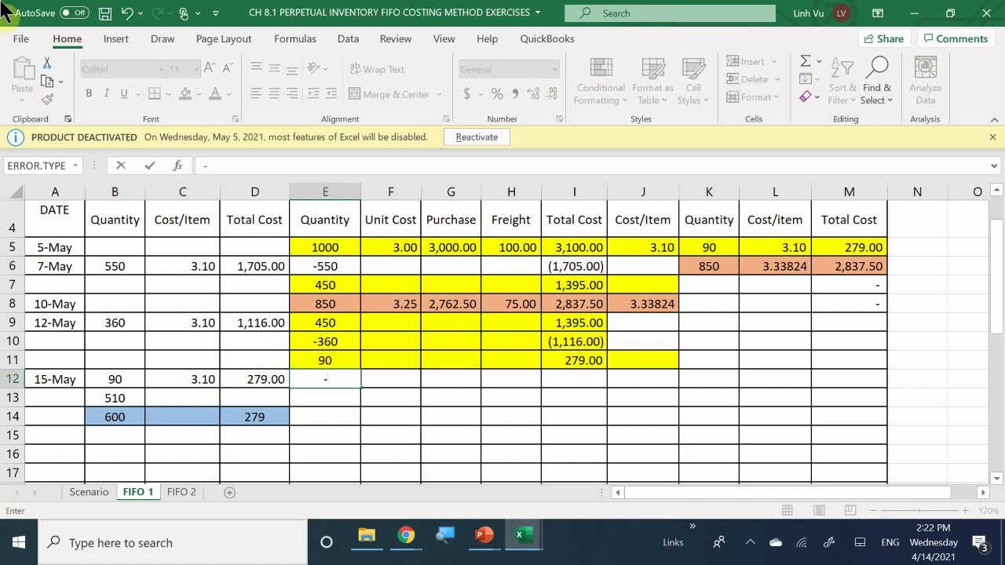
click(116, 379)
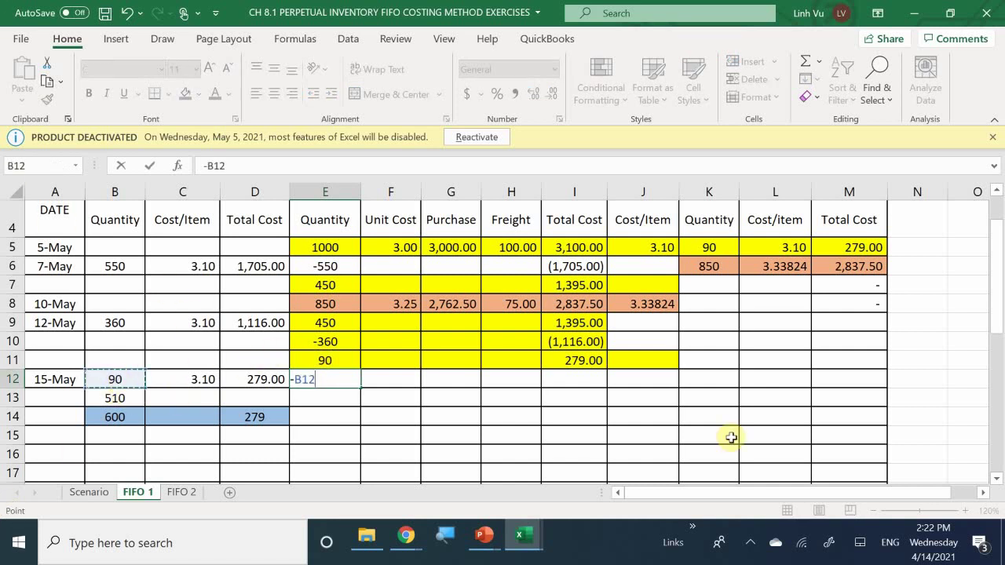
key(Return)
Calculate the remaining quantity of the 5 May purchase in E13 with =E11+E12.
text(=)
key(Up)
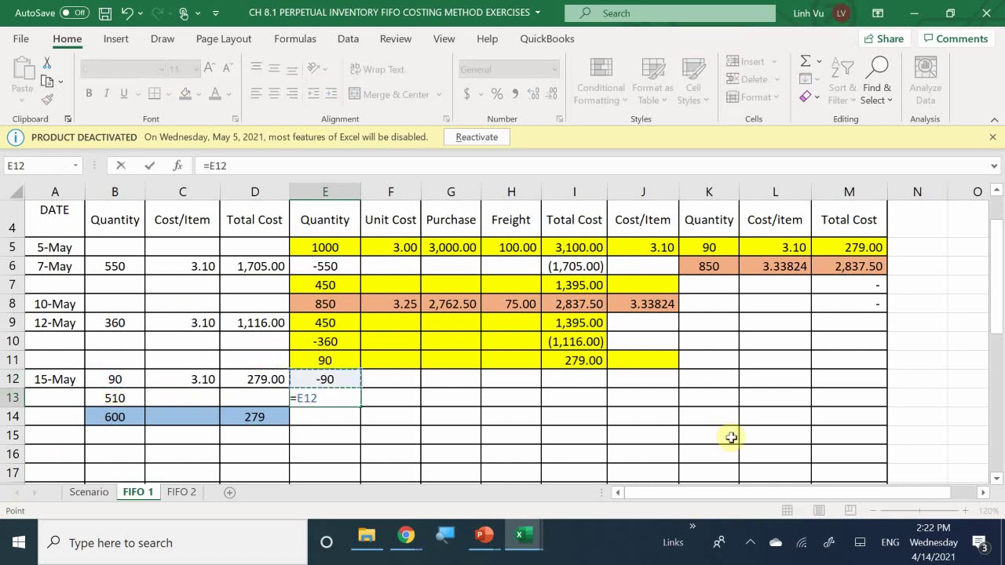
key(Up)
text(+)
key(Up)
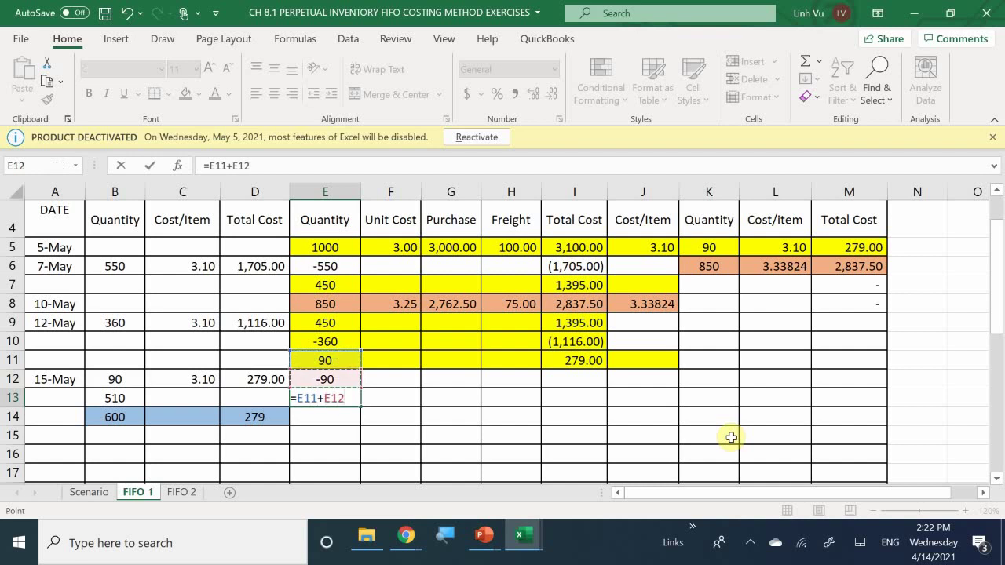
key(Return)
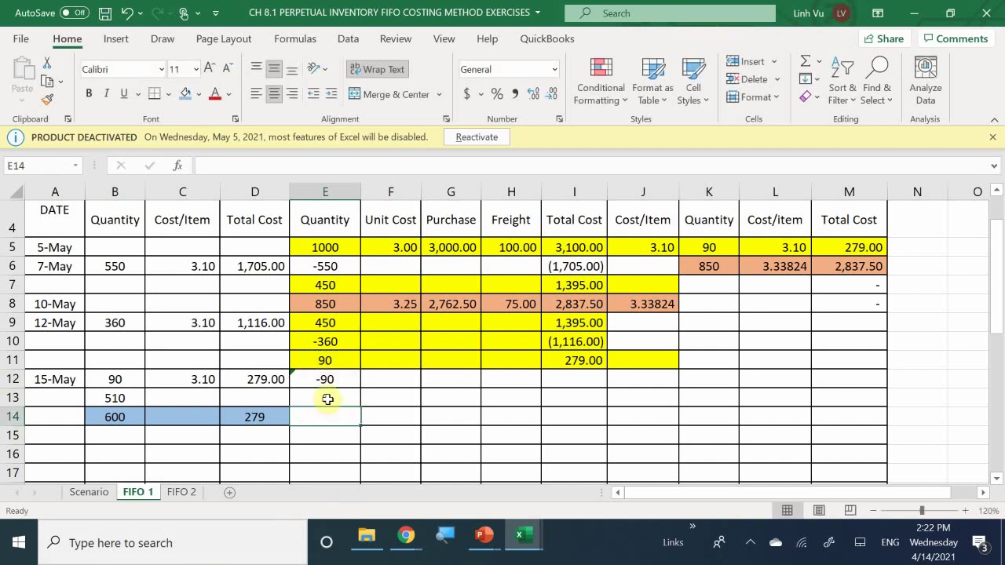
Fill the 5 May purchase's remaining-balance row E13:J13 with yellow.
drag(328, 400, 633, 404)
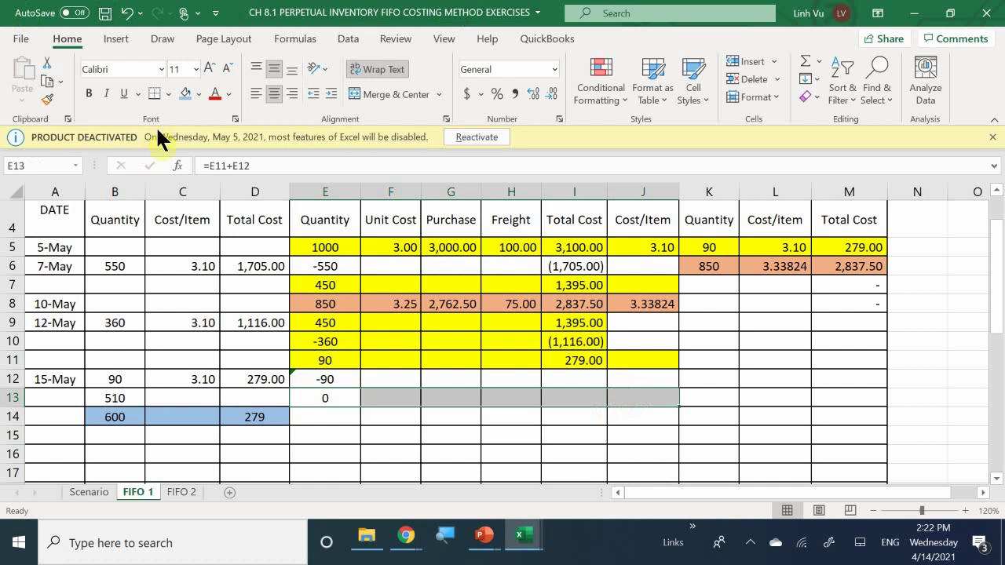
click(187, 87)
click(201, 91)
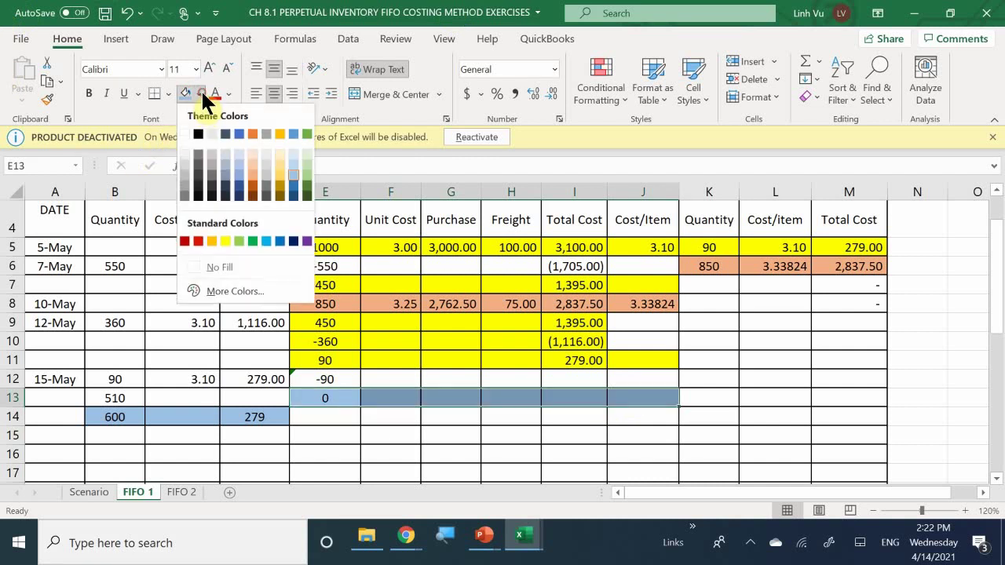
click(226, 240)
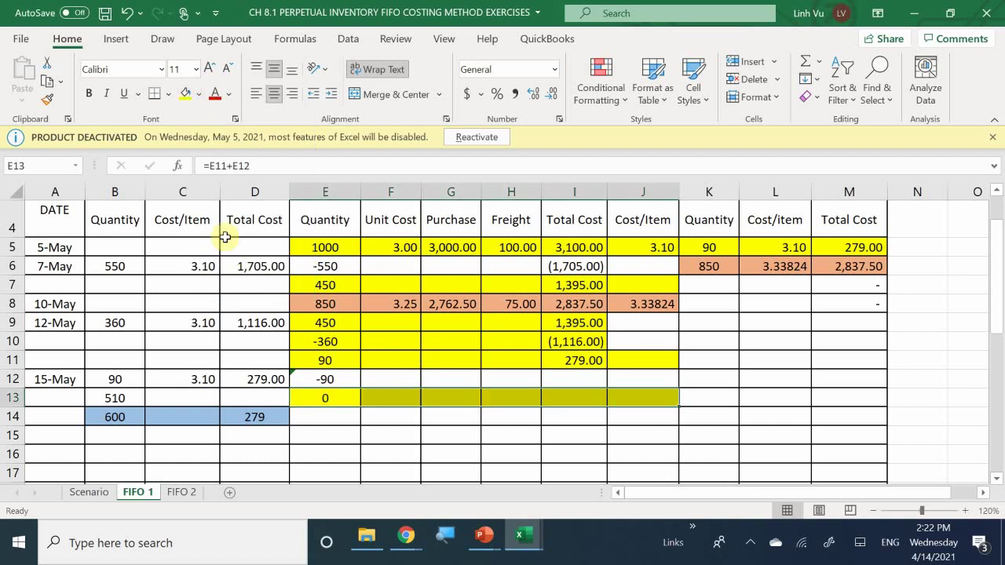
click(392, 398)
Enter the cost deduction for the 15 May sale's first portion in I12 with -D12.
click(578, 379)
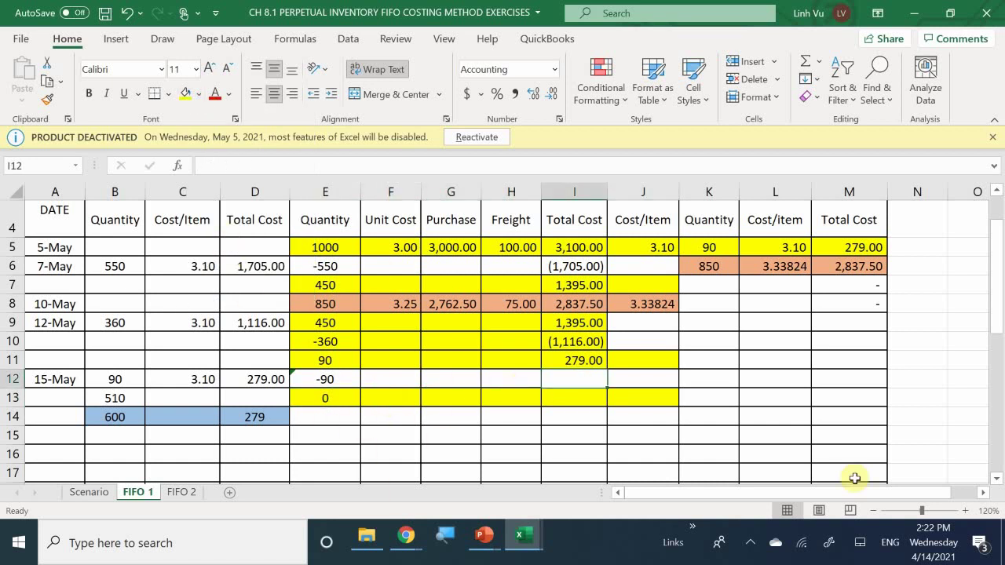
text(-)
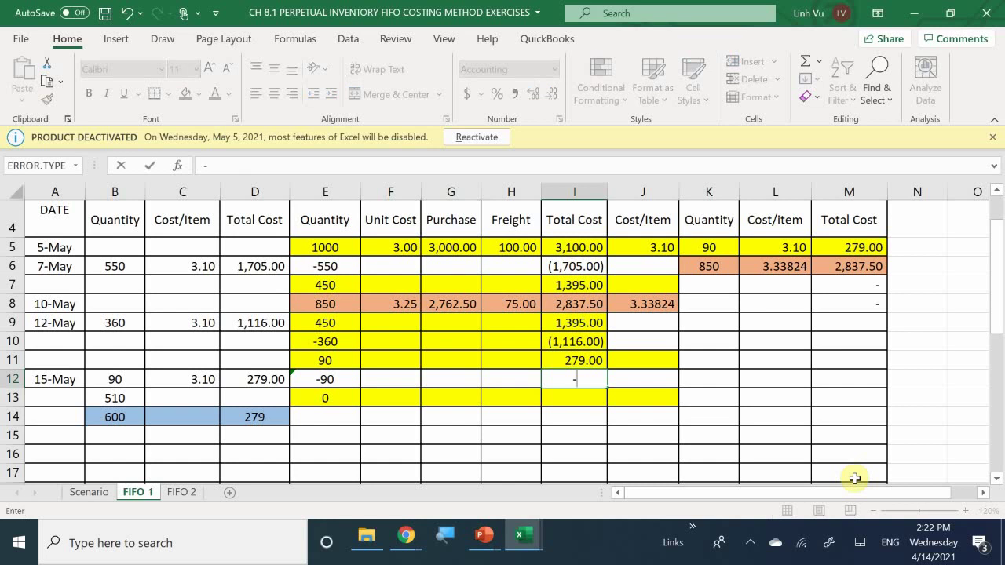
click(250, 377)
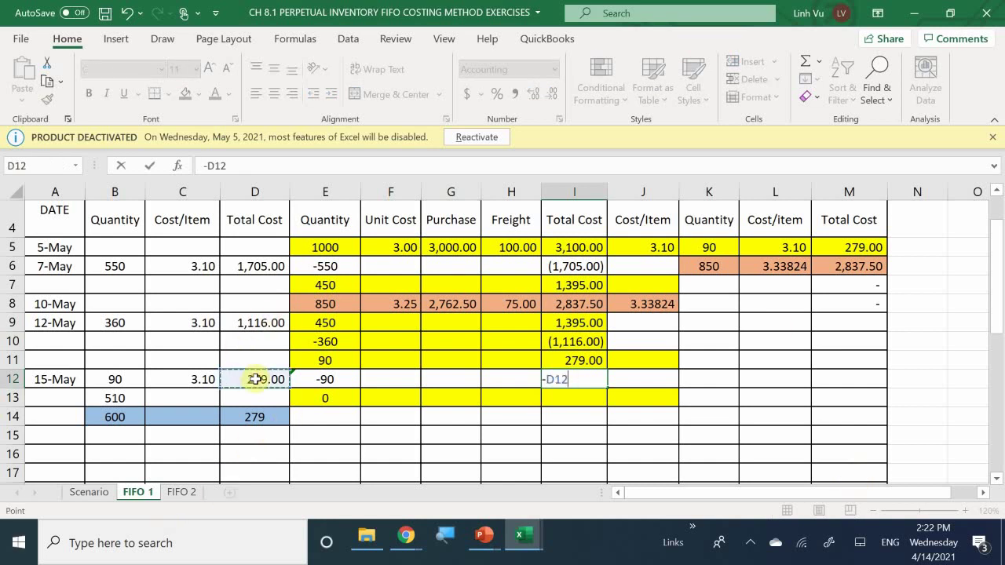
key(Return)
Calculate the remaining total cost of the 5 May purchase in I13 with =I11+I12.
text(=)
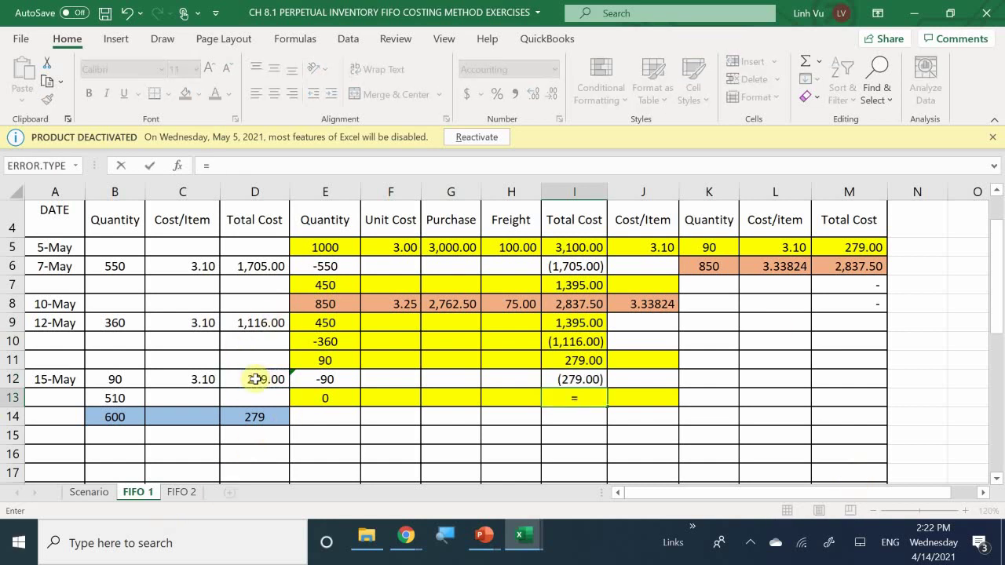
key(Up)
key(Up)
text(+)
key(Up)
key(Return)
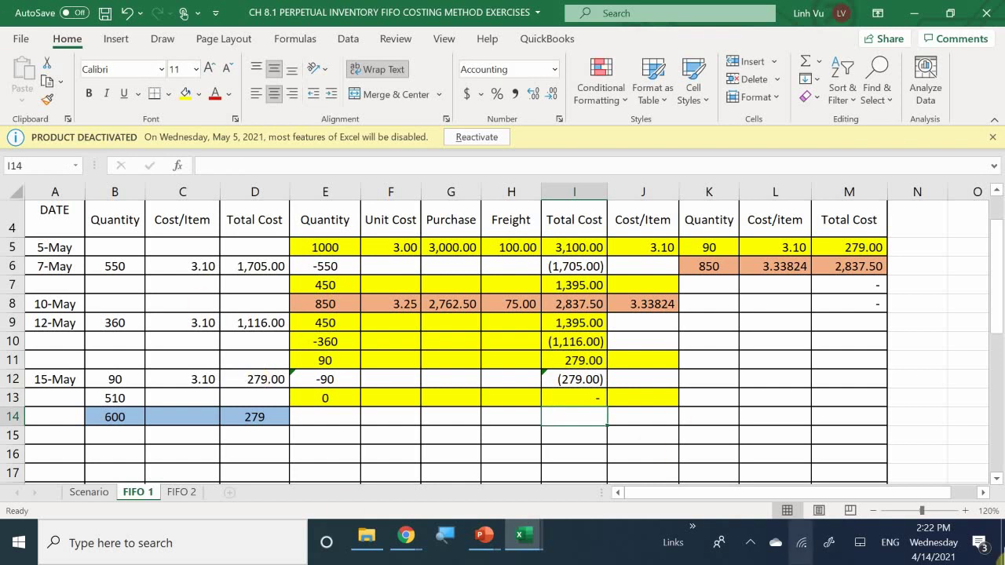
Set the 5 May purchase's quantity on hand in K5 to 0.
click(715, 247)
text(0)
key(Return)
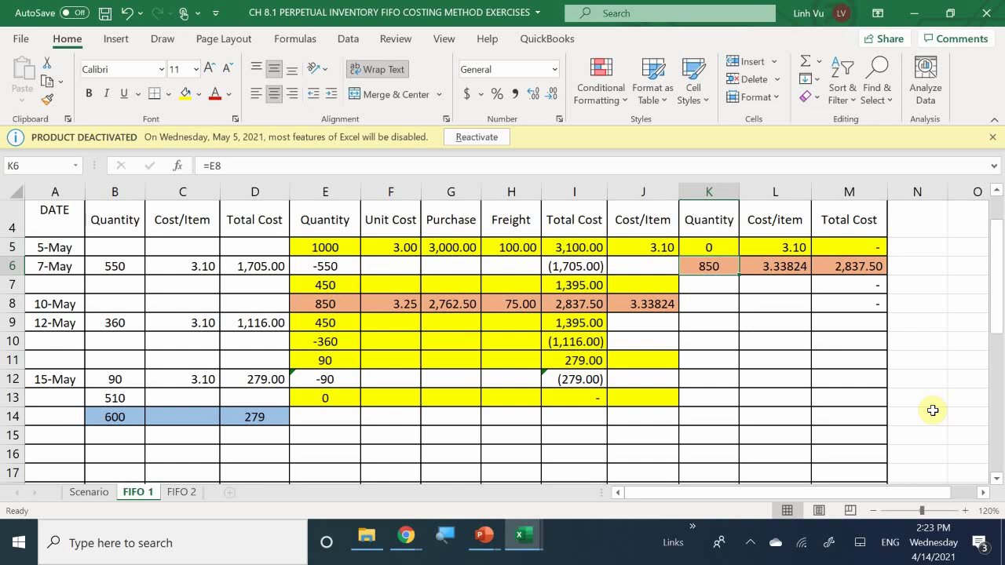
Link the cost per item of the 15 May sale's second portion in C13 to the 10 May purchase's balance with =L6.
click(191, 398)
text(=)
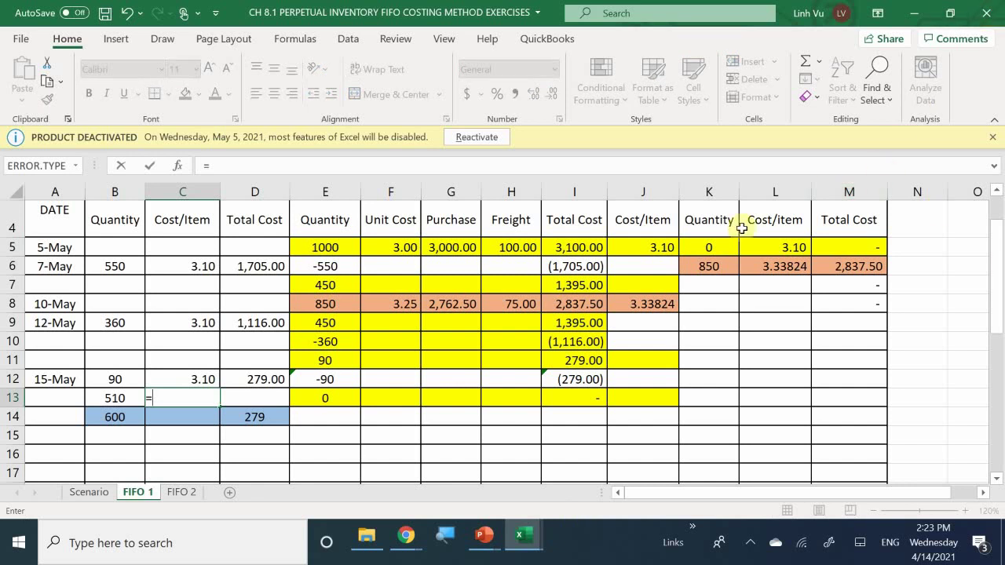
click(774, 267)
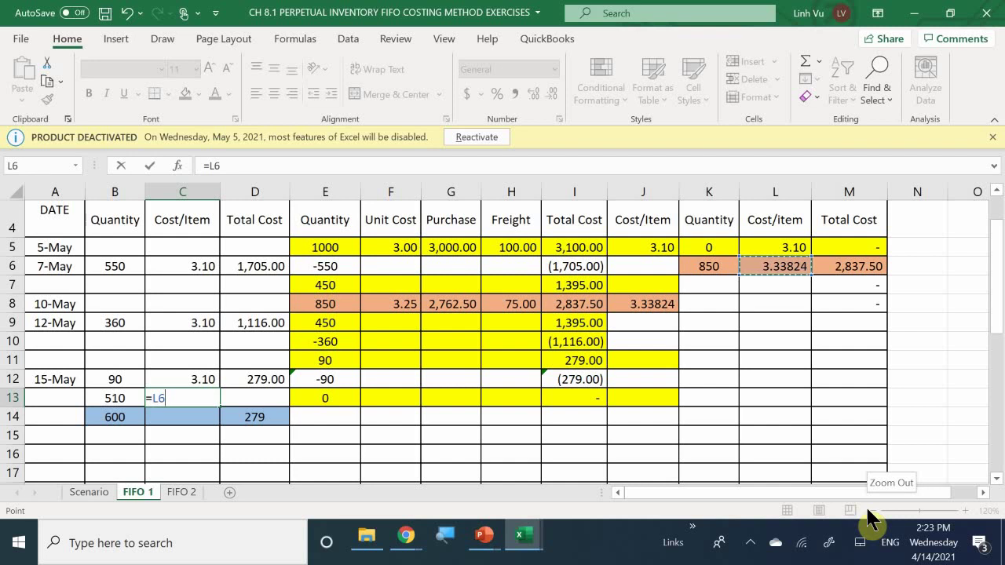
key(Return)
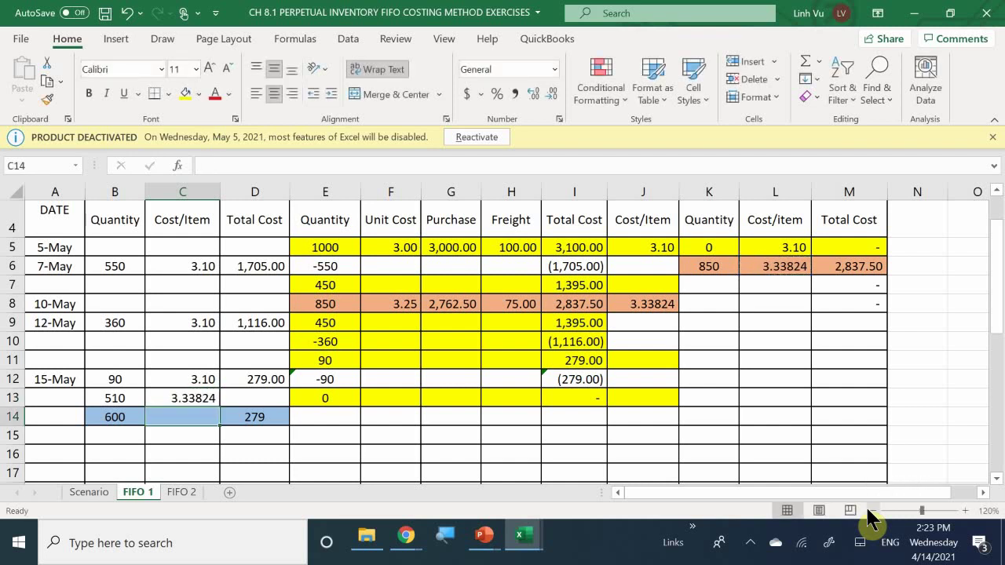
Calculate the second portion's total cost in D13, rounded to two decimals, with =ROUND(B13*C13,2).
key(Right)
key(Up)
text(=)
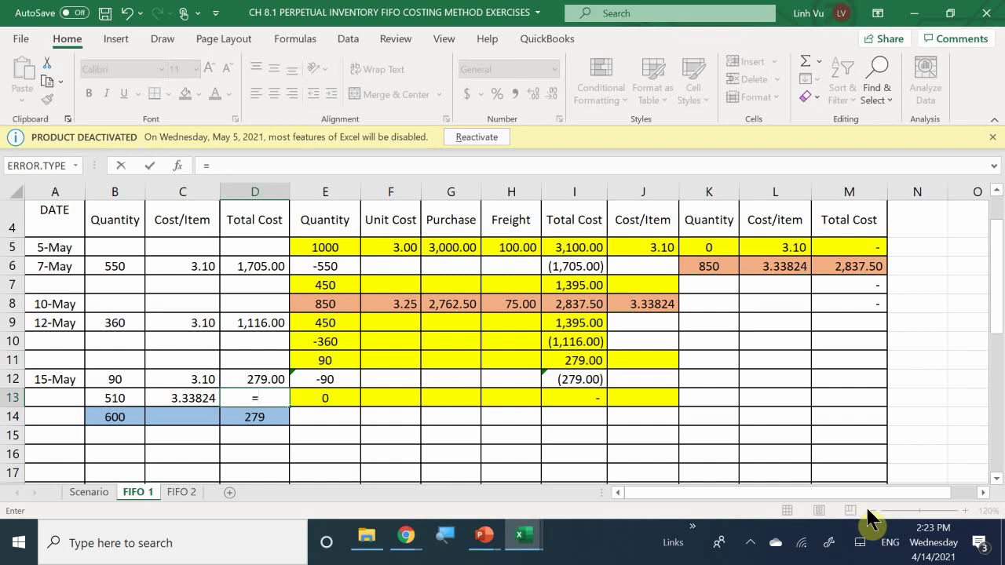
text(round()
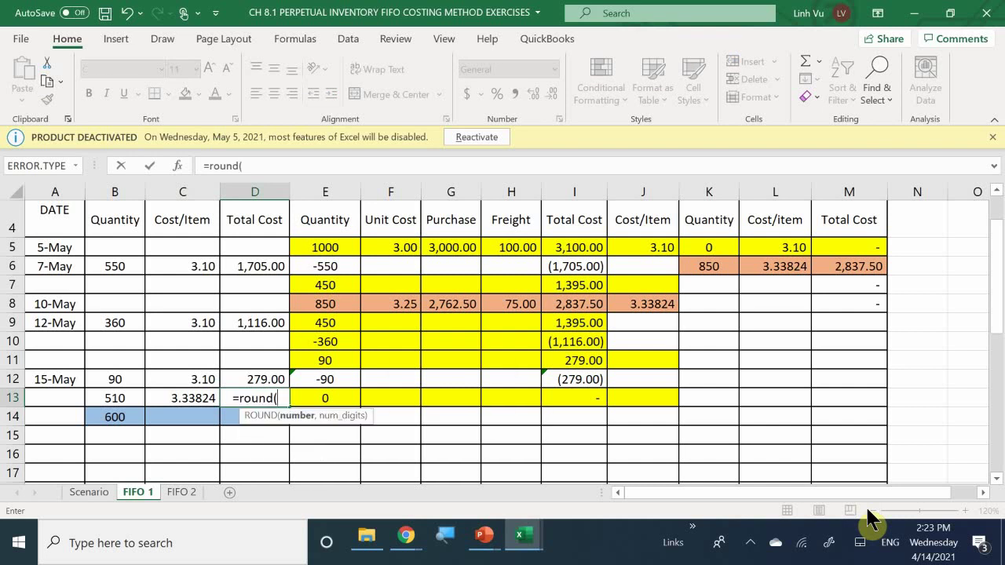
key(Left)
key(Left)
text(*)
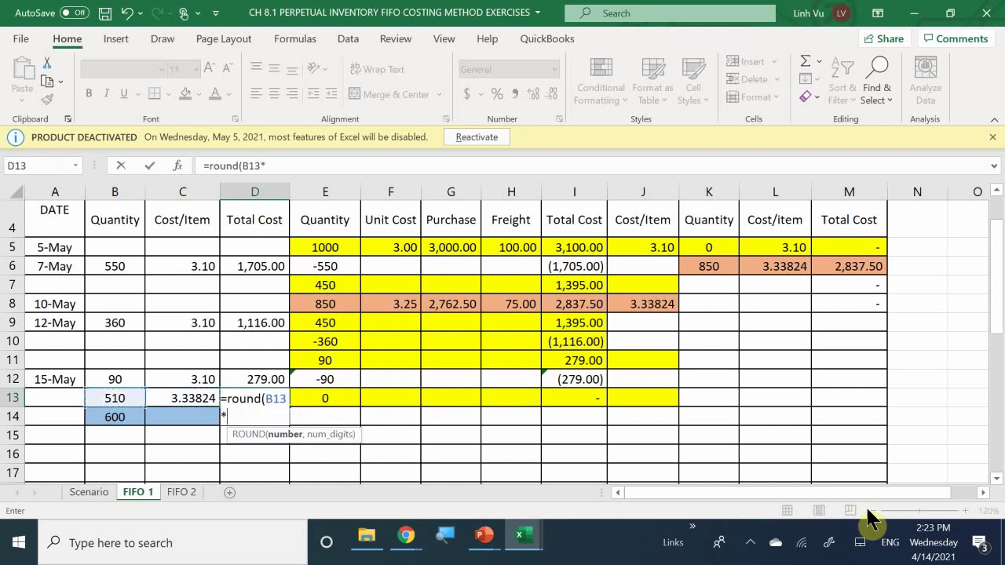
key(Left)
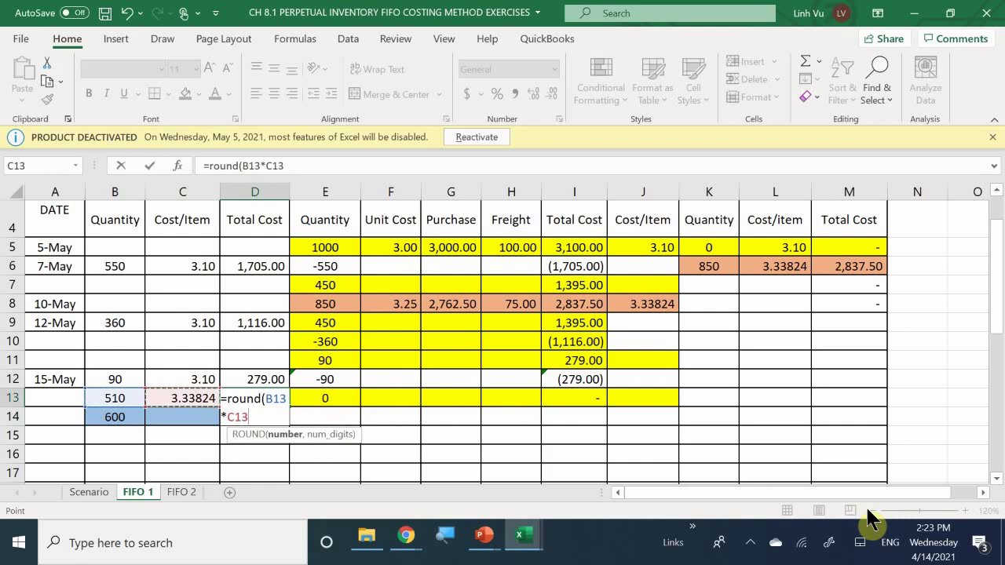
text(,2)
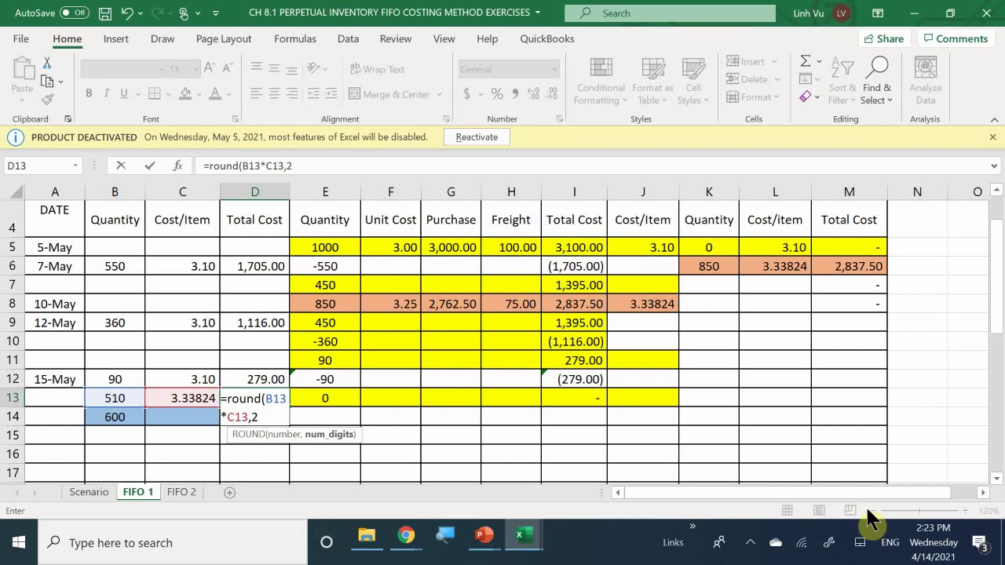
key(Return)
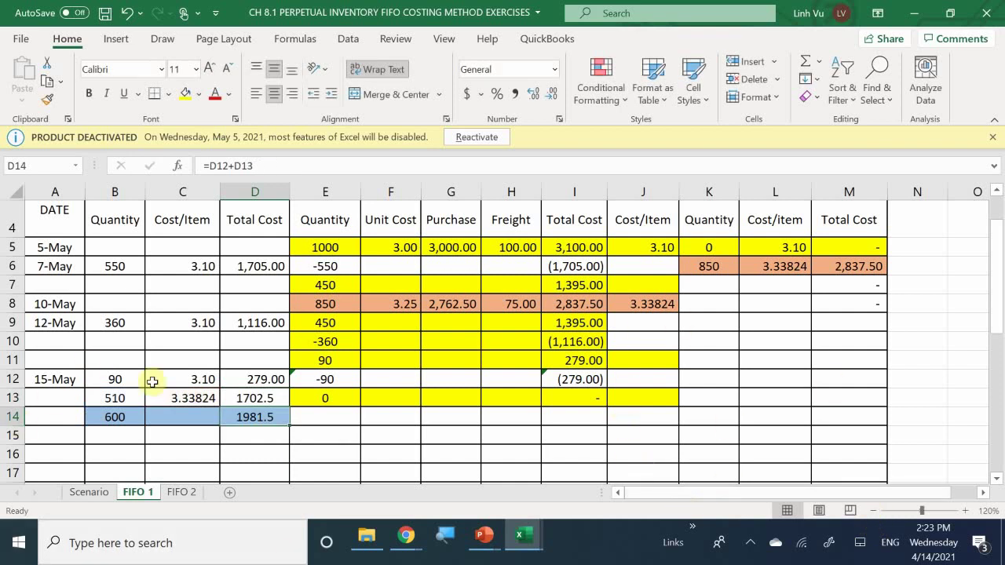
Link the 10 May purchase's quantity in E14 with =E8 and deduct the 15 May sale's second portion in E15 with -B13.
click(260, 401)
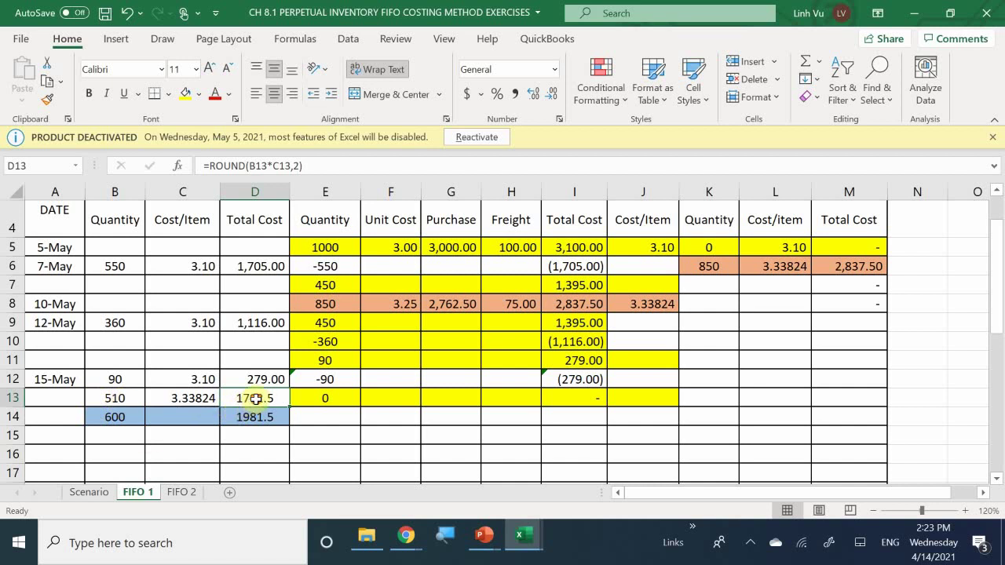
click(319, 420)
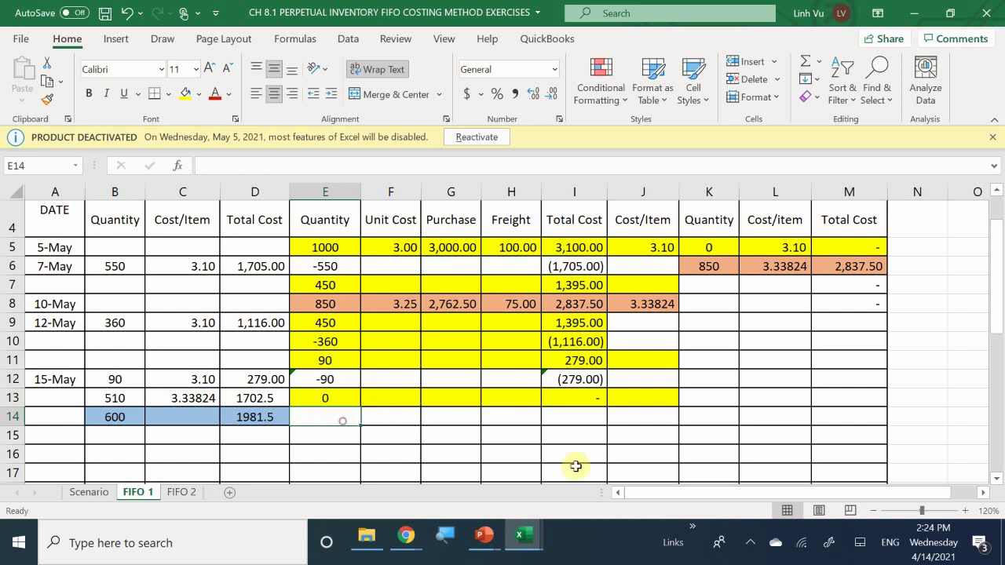
text(=)
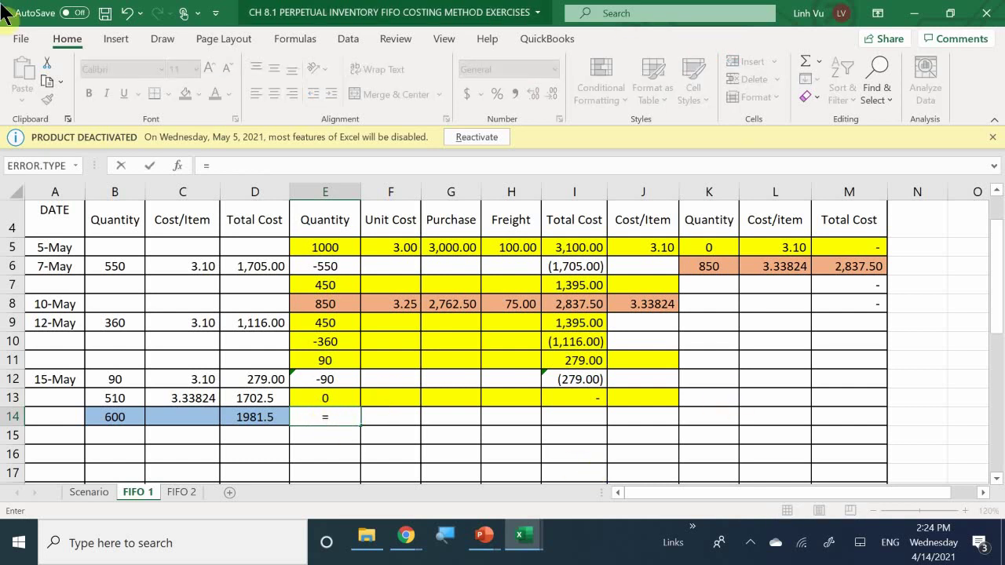
click(326, 304)
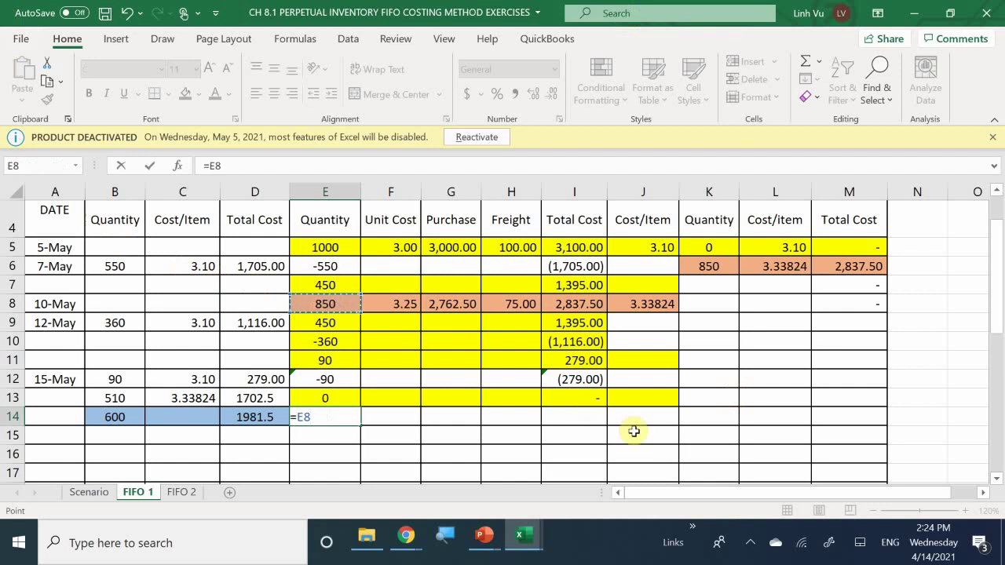
key(Return)
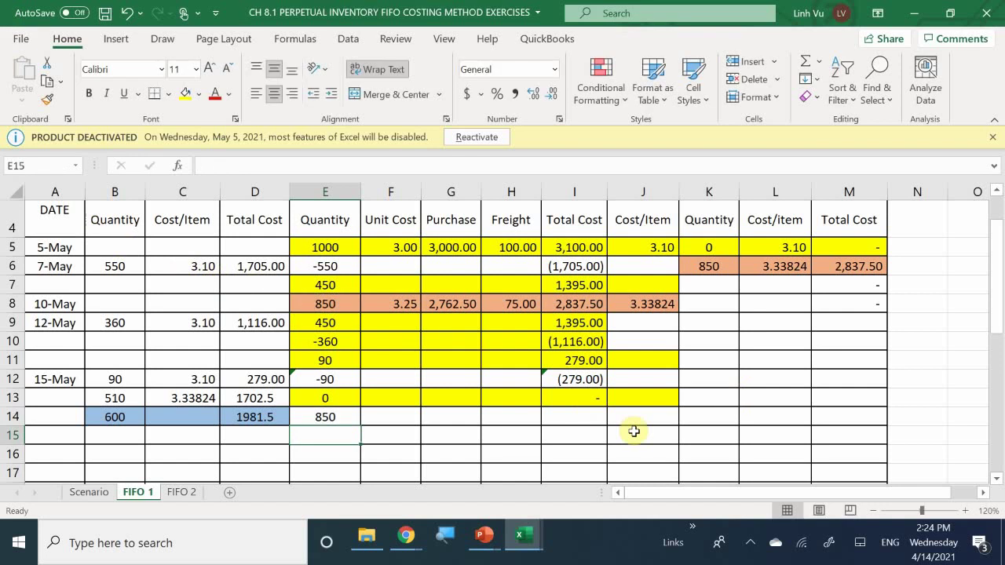
text(-)
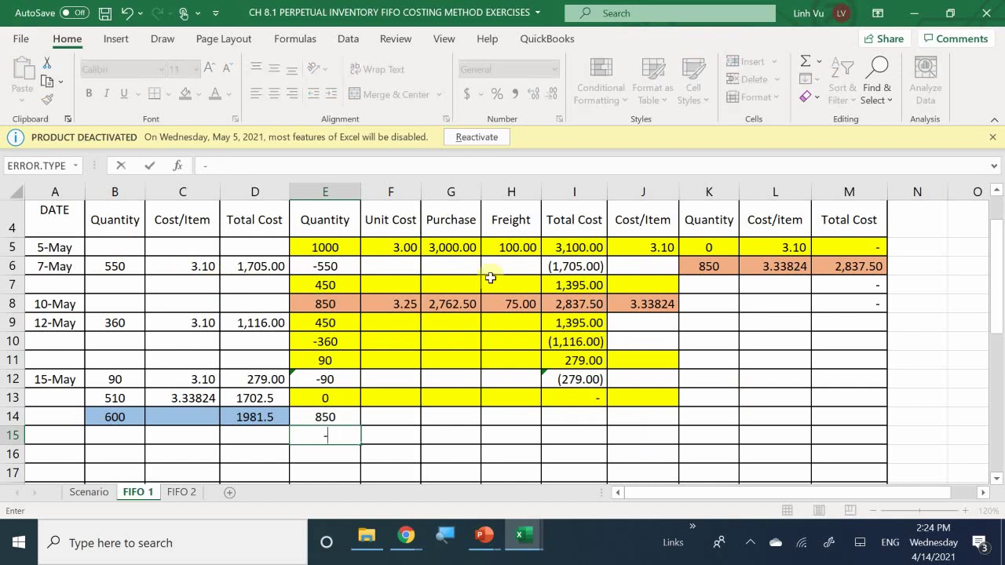
click(115, 398)
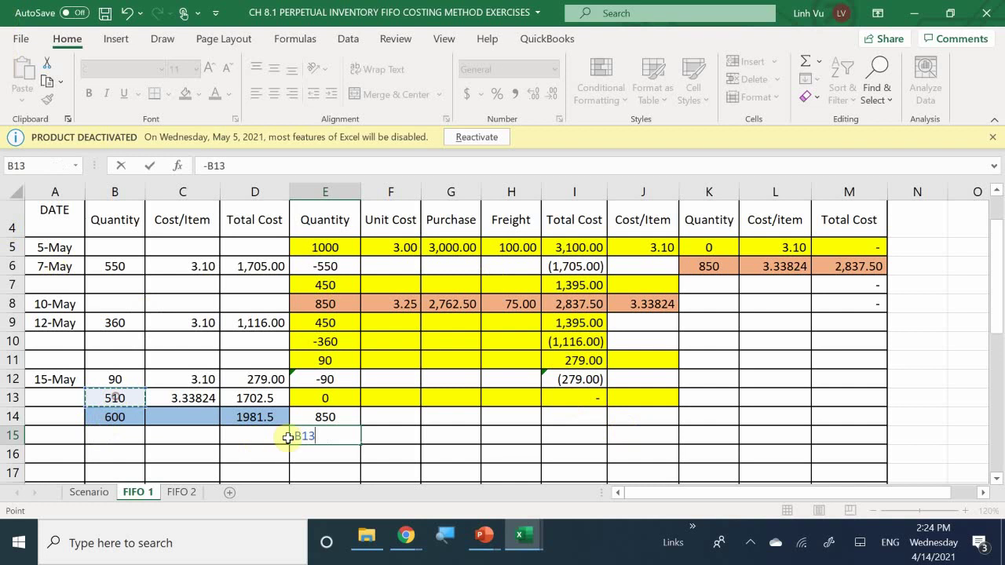
key(Return)
Calculate the remaining quantity of the 10 May purchase in E16 with =E14+E15.
text(=)
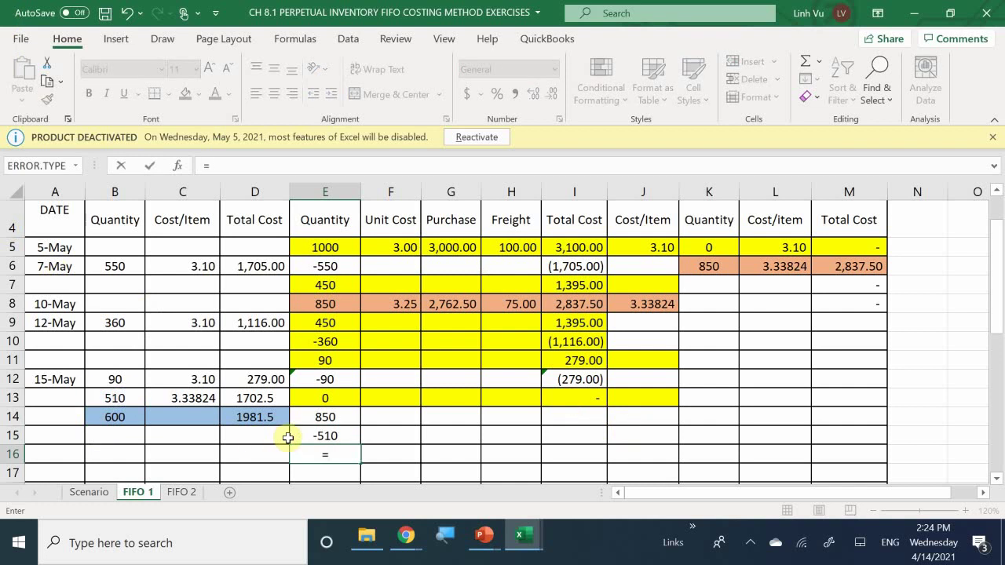
key(Up)
key(Up)
text(+)
key(Up)
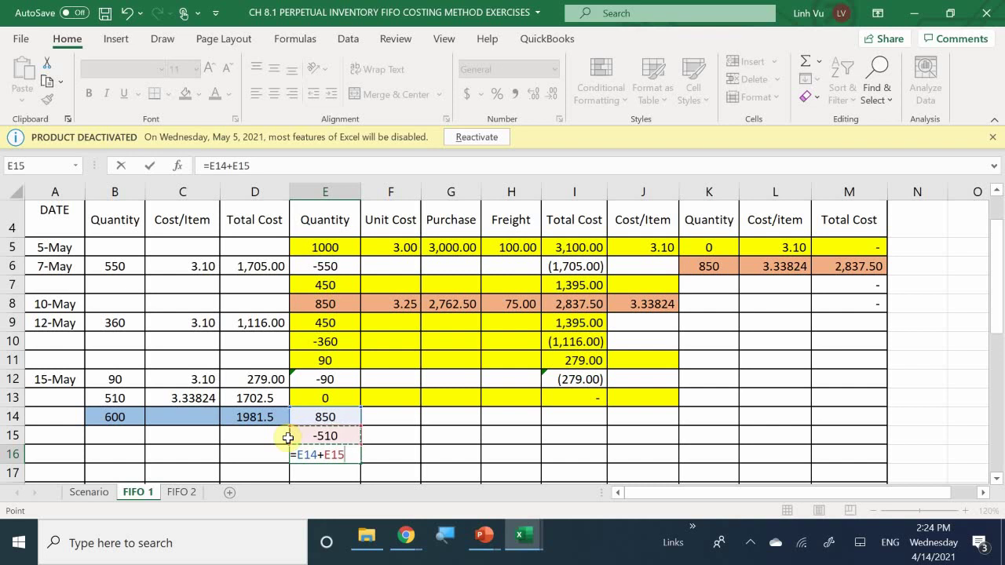
key(Return)
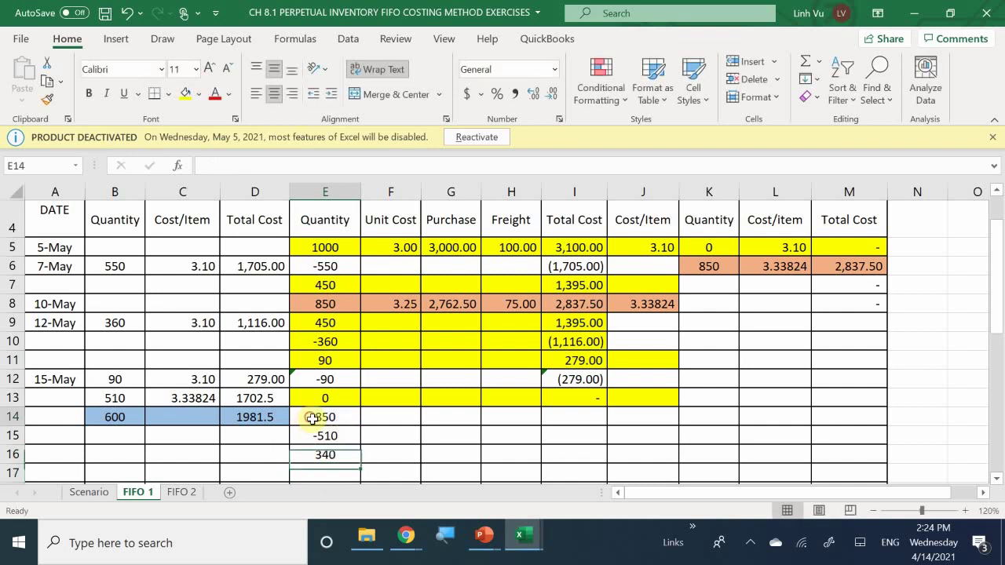
Fill E14:I16 with the same light orange as the 10 May purchase row.
drag(314, 417, 589, 454)
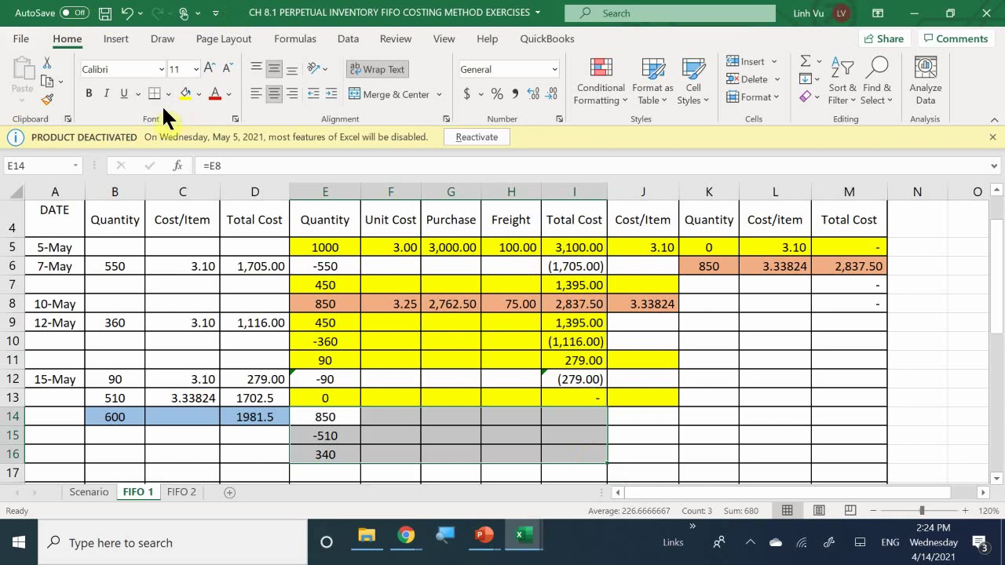
click(197, 95)
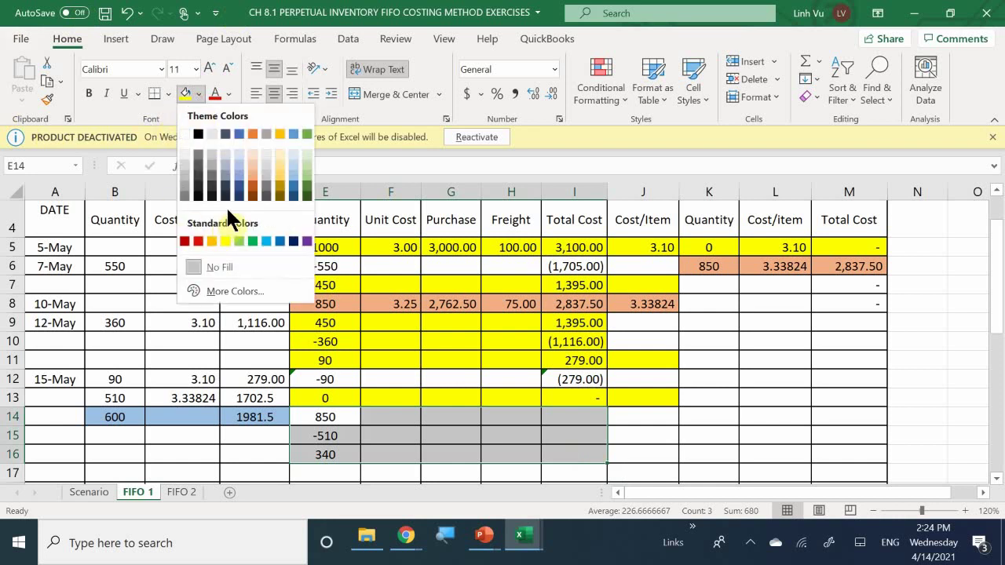
click(249, 170)
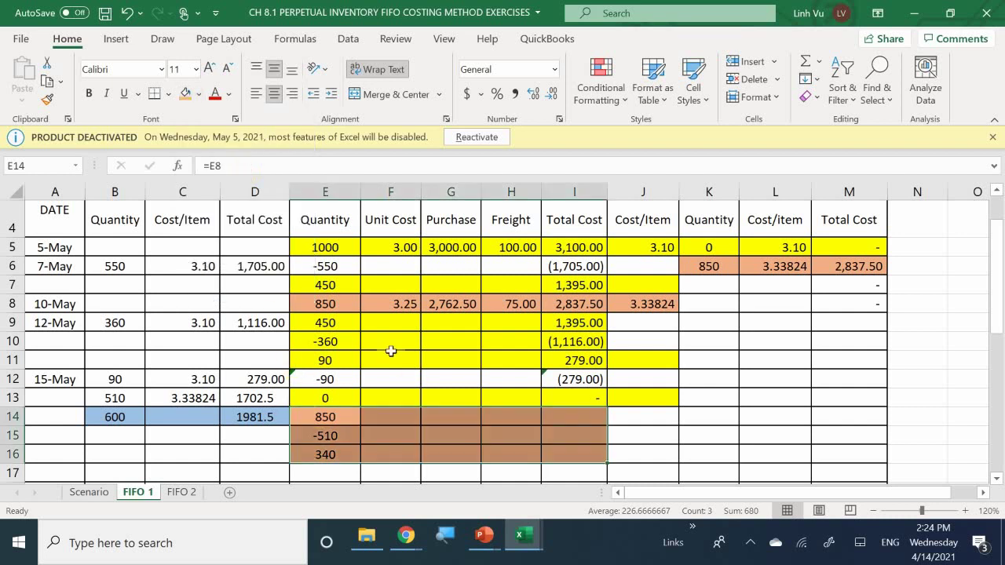
click(352, 434)
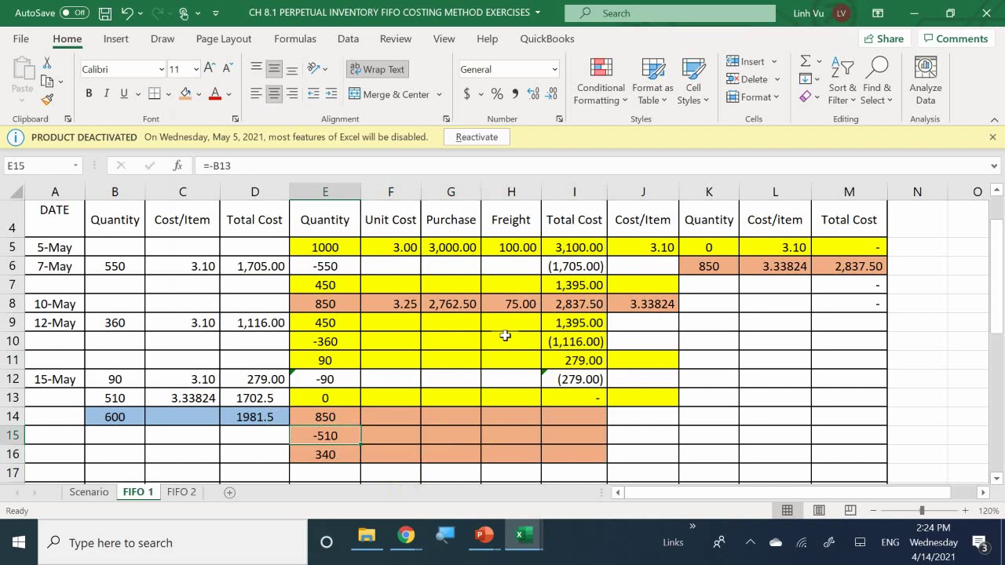
Link the 10 May purchase's total cost in I14 with =I8 and deduct the sale's second portion cost in I15 with -D13.
scroll(502, 339, down, 1)
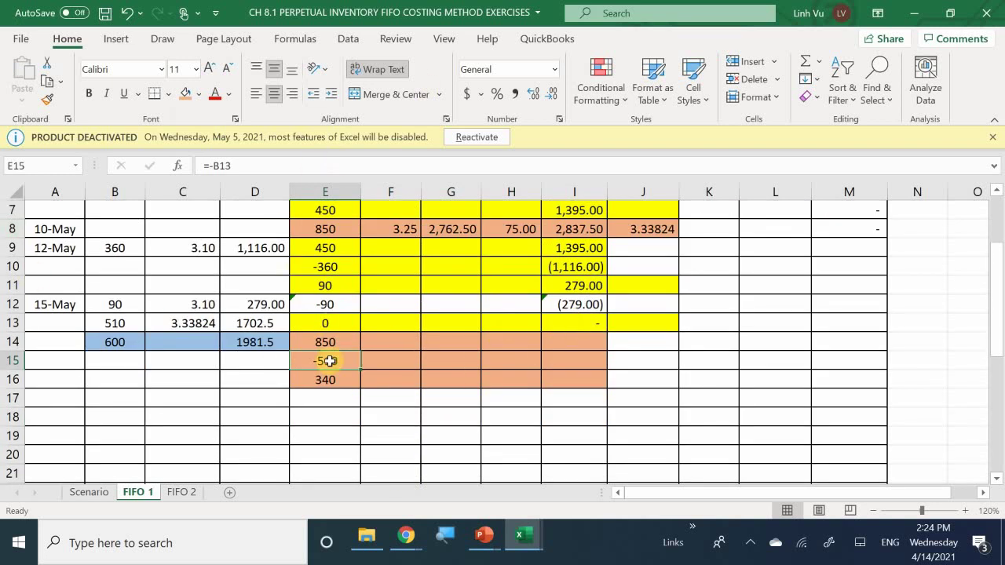
click(582, 340)
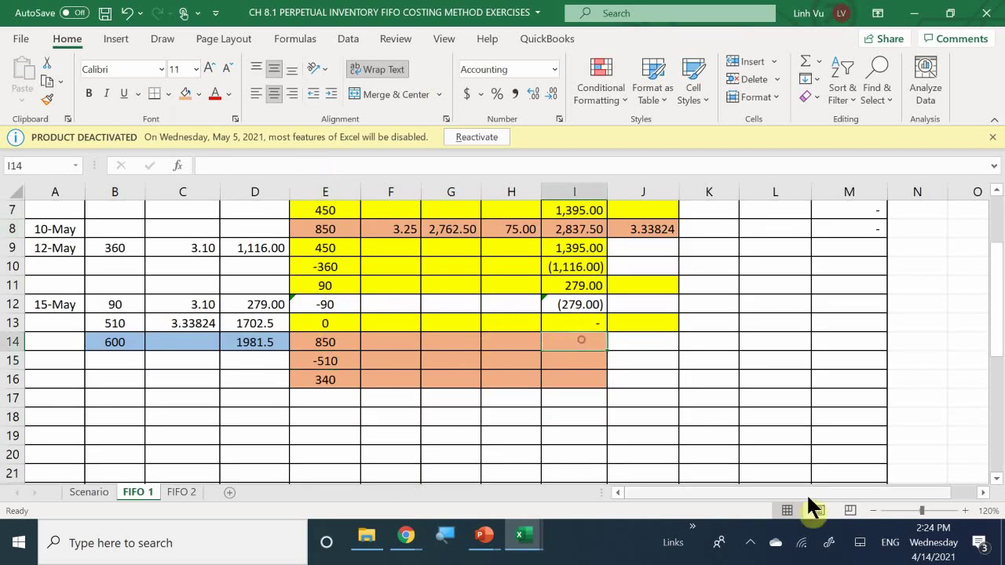
text(=)
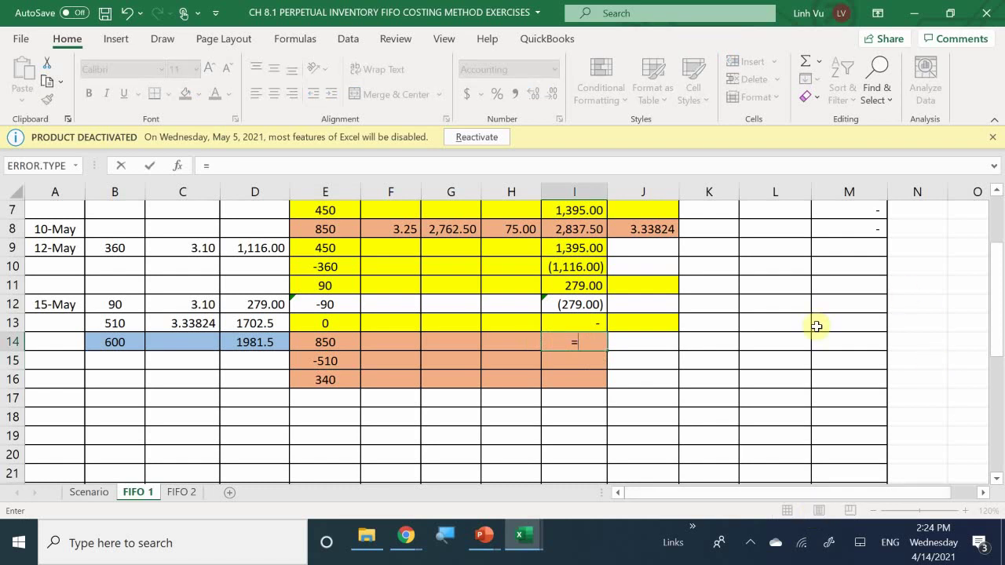
click(576, 228)
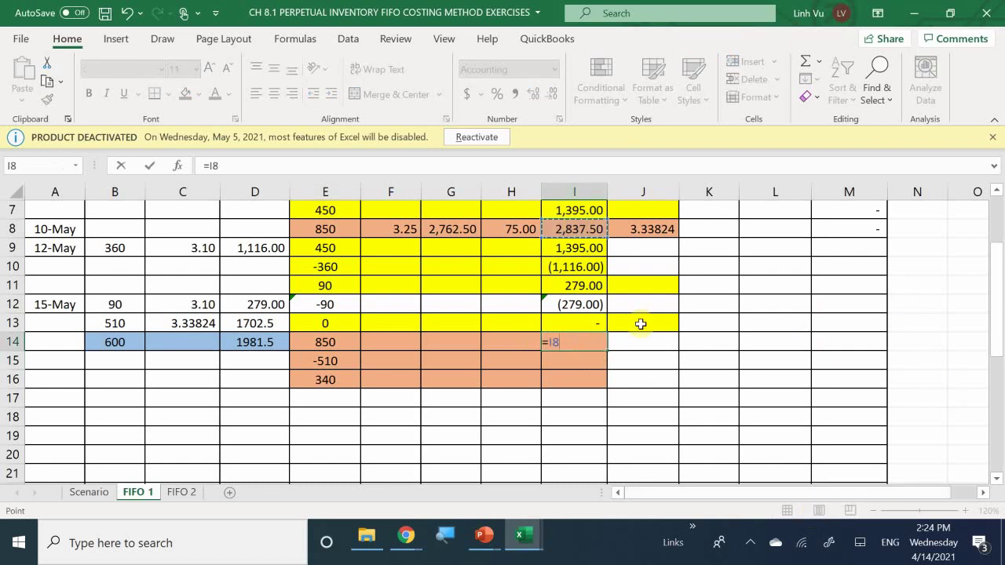
key(Return)
text(-)
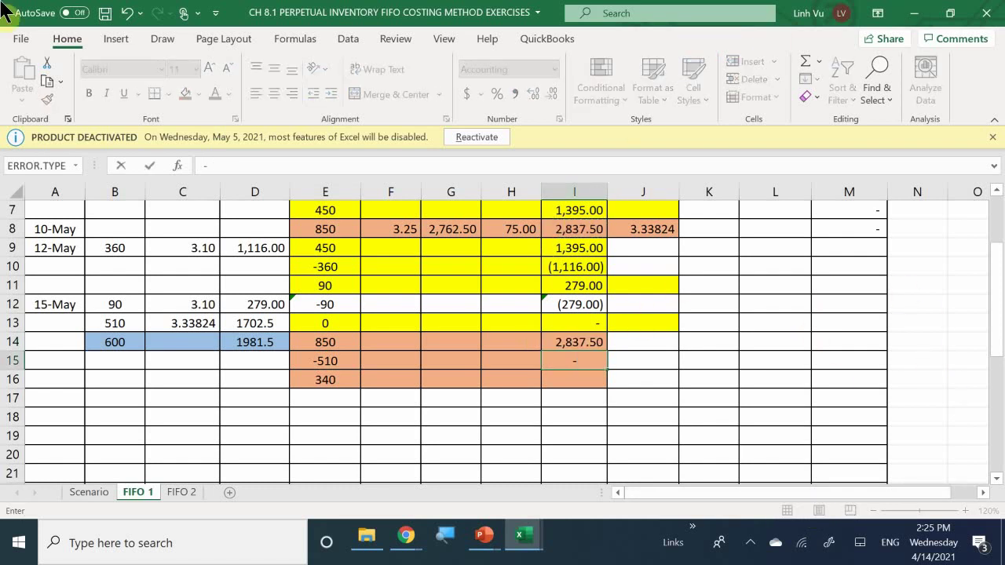
click(254, 323)
key(Return)
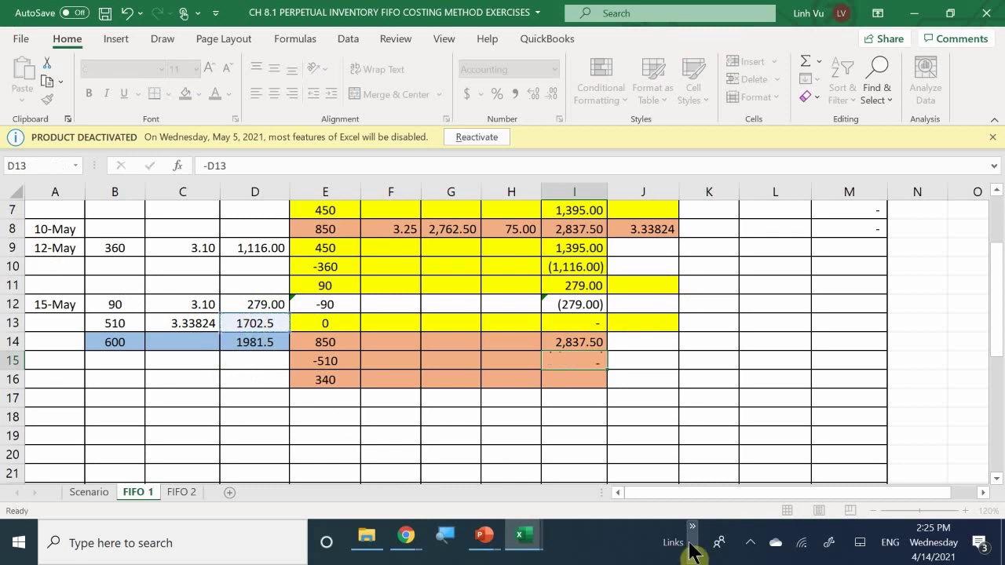
Calculate the remaining total cost of the 10 May purchase in I16 with =I14+I15.
text(=)
key(Up)
key(Up)
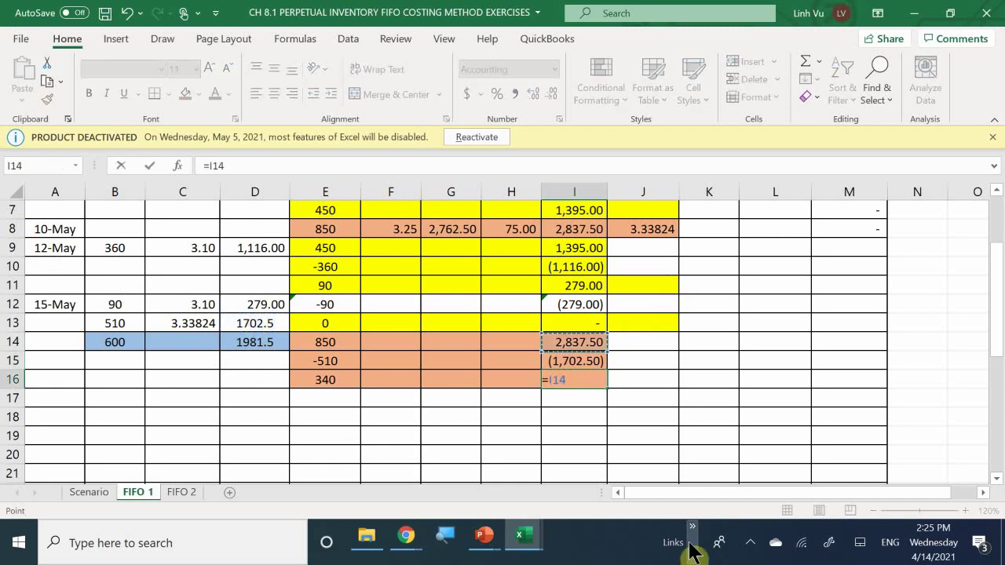
text(+)
key(Up)
key(Return)
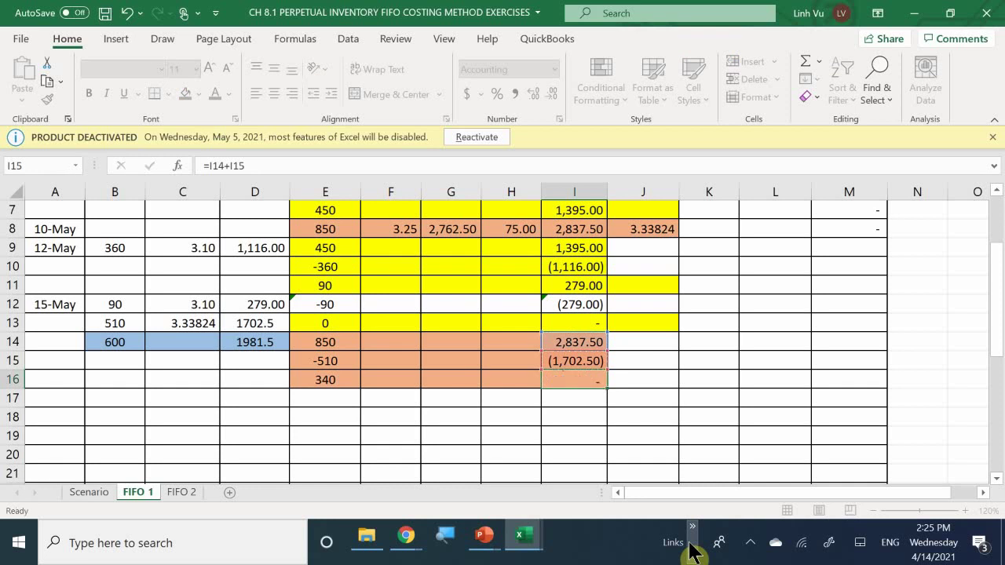
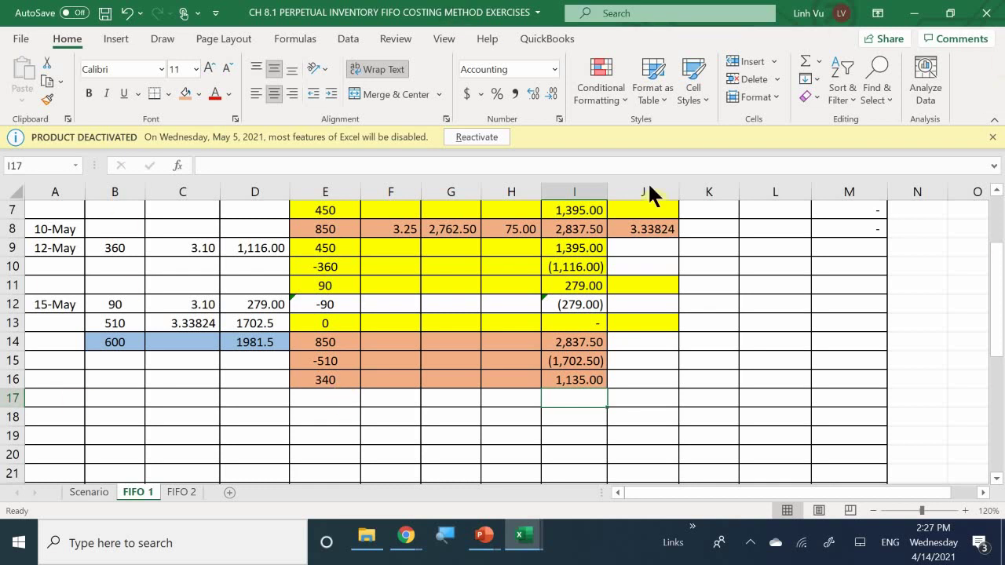
Review the quantity and total cost formulas behind the 10 May purchase's balance and the 15 May sale's second portion.
click(575, 228)
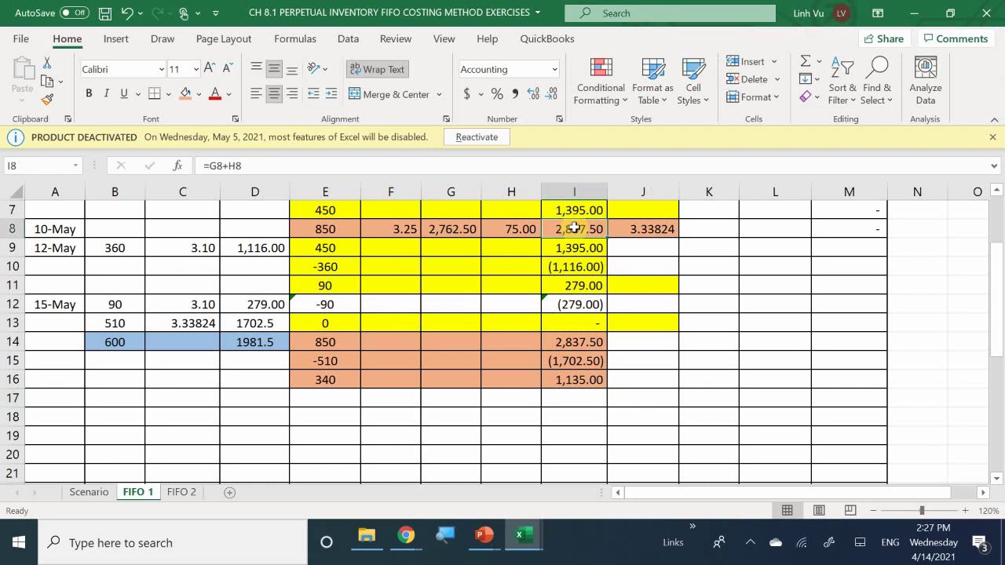
click(575, 360)
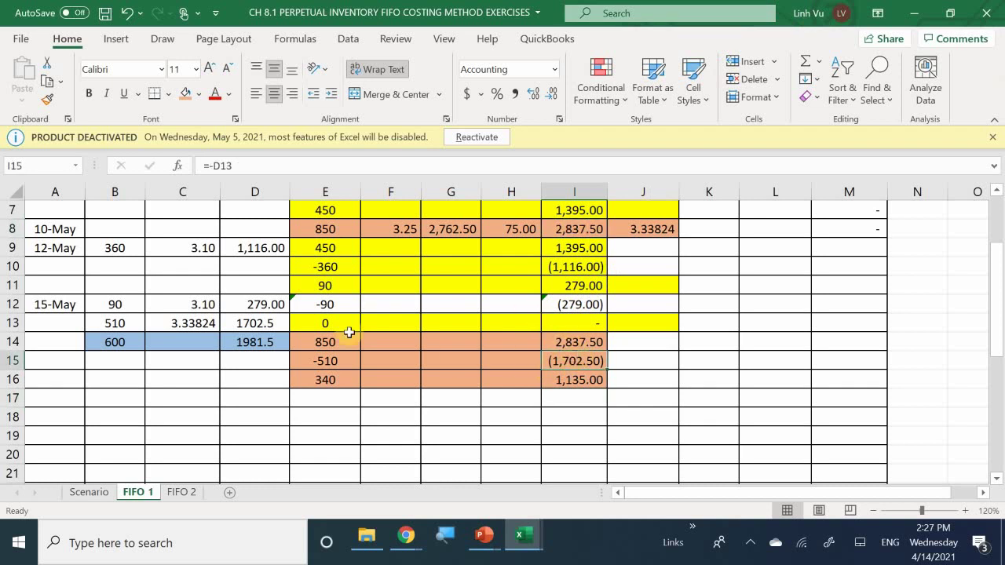
click(261, 324)
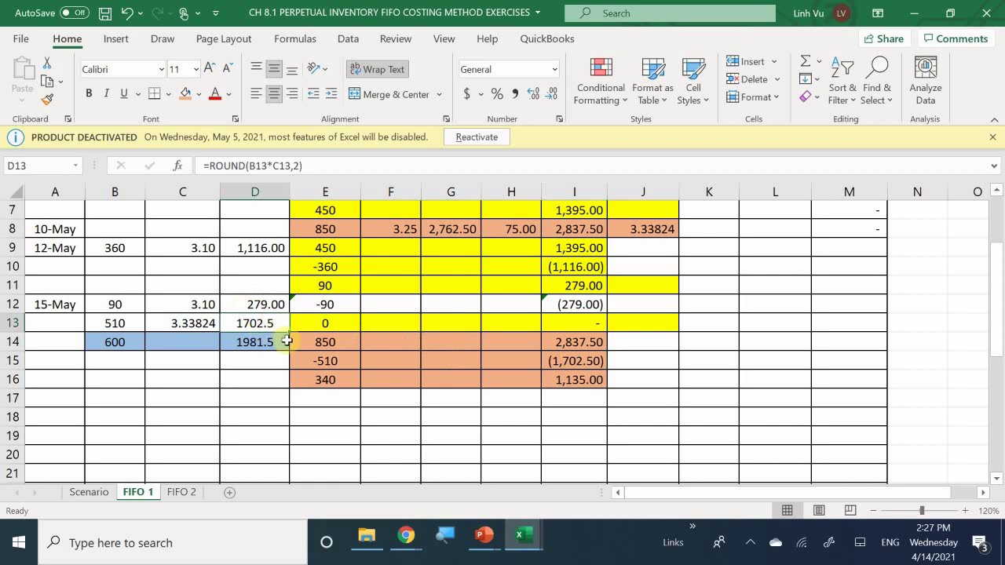
click(572, 382)
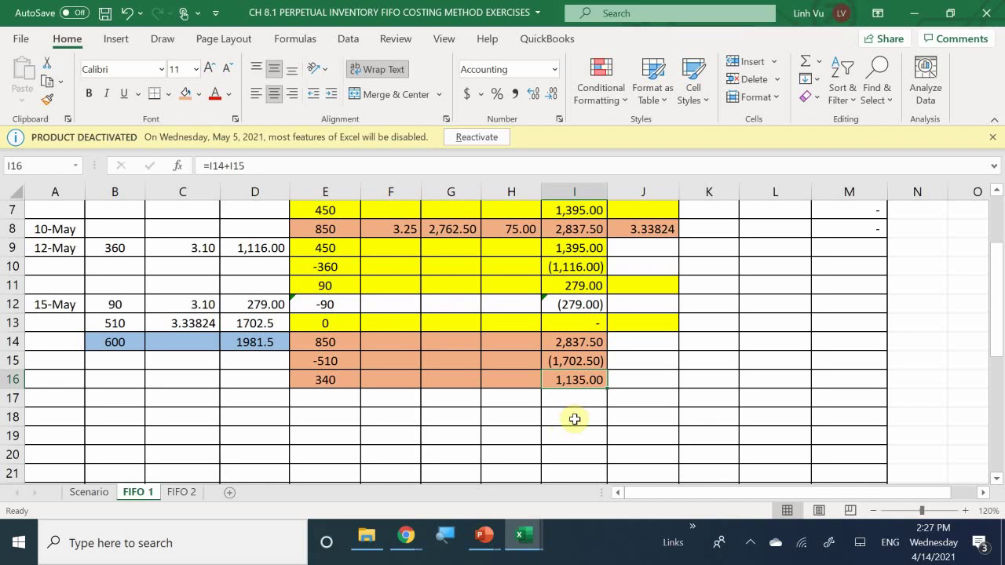
click(658, 376)
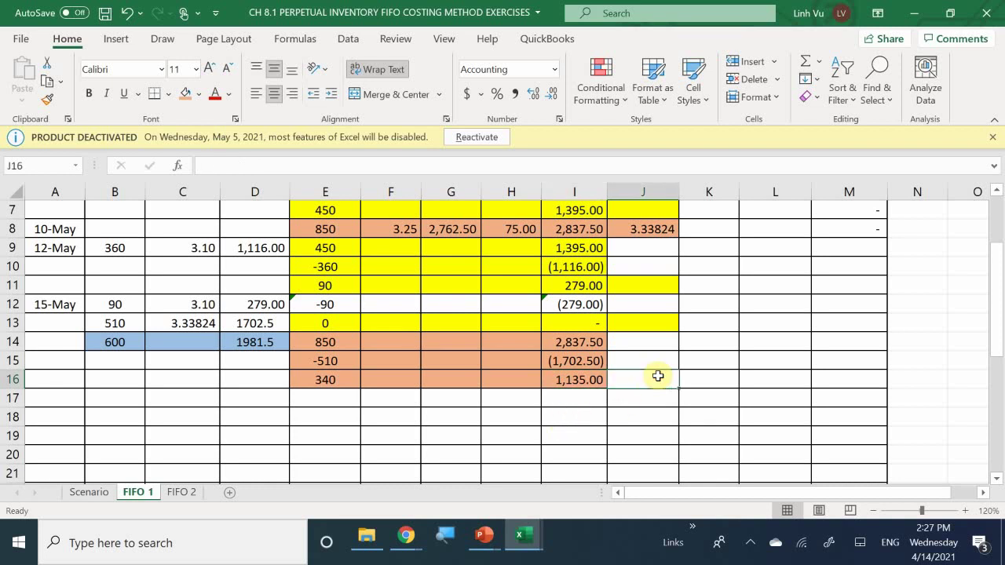
click(587, 380)
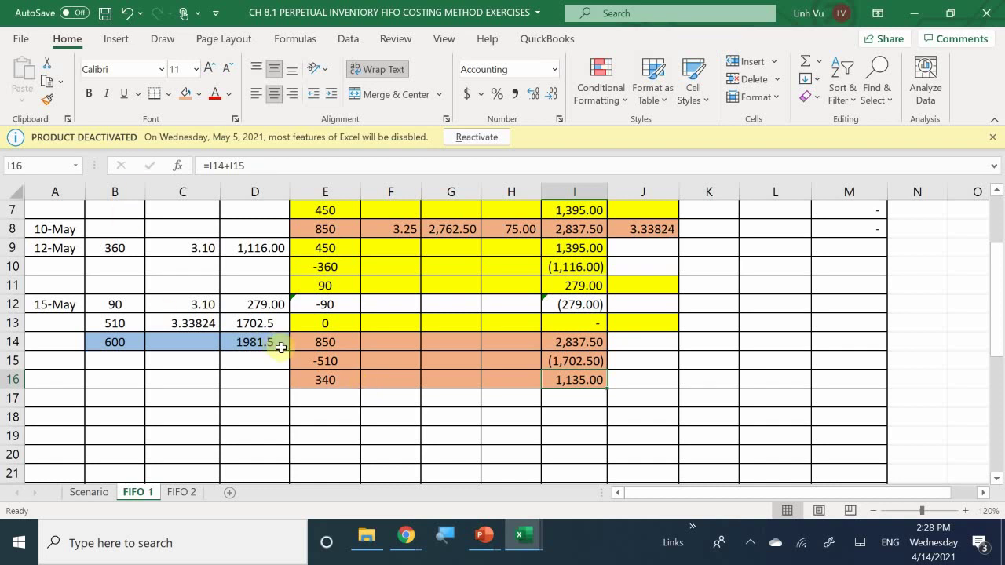
click(322, 346)
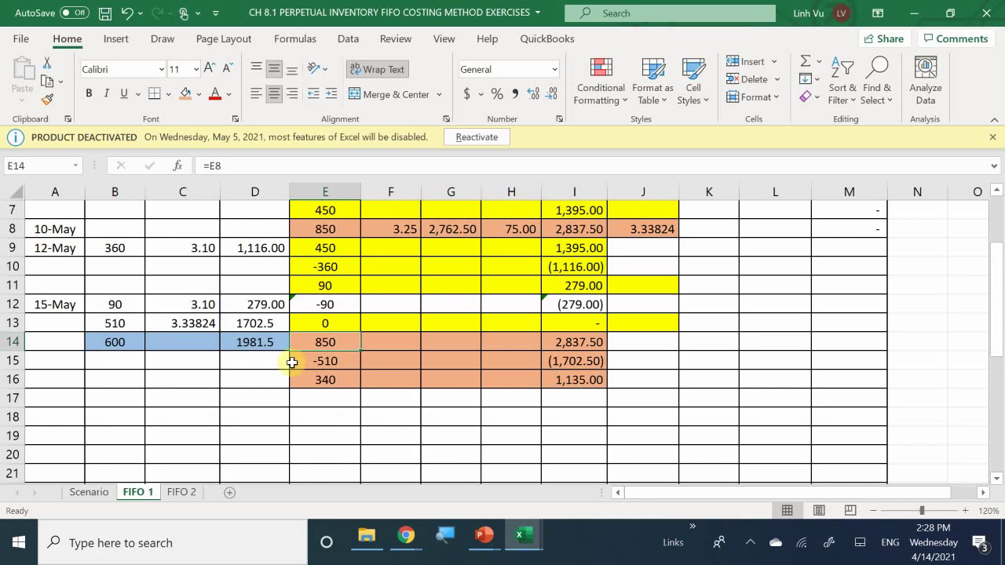
click(324, 362)
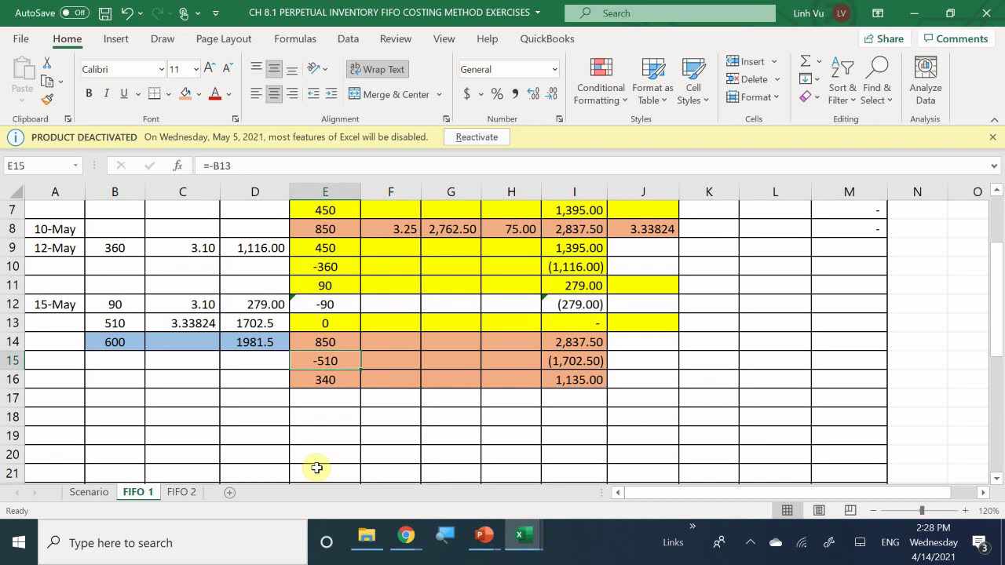
Fill B12:D12, the first portion of the 15 May sale, with the same yellow as the 5 May purchase row.
click(106, 303)
drag(106, 303, 262, 304)
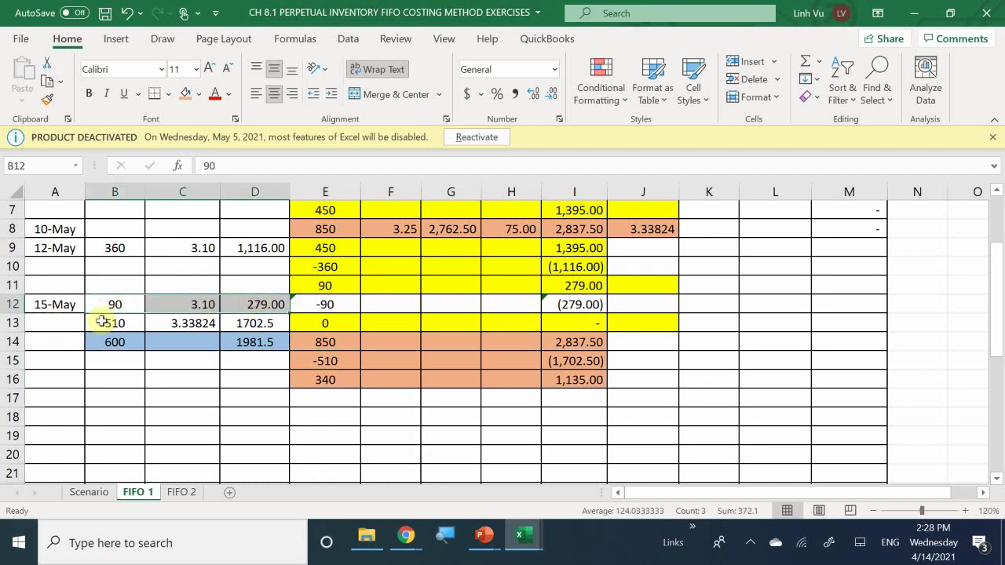
drag(105, 319, 251, 323)
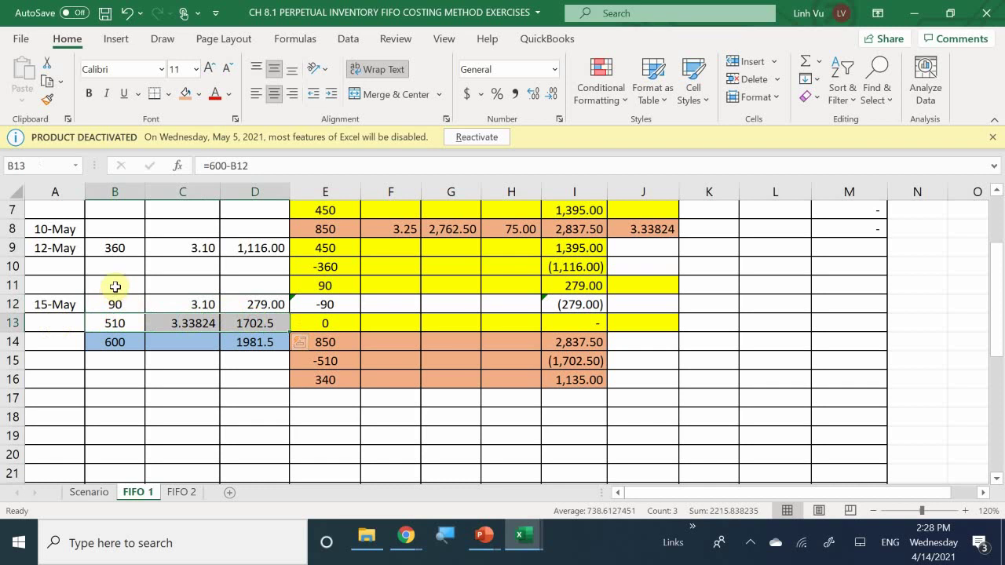
drag(124, 303, 243, 306)
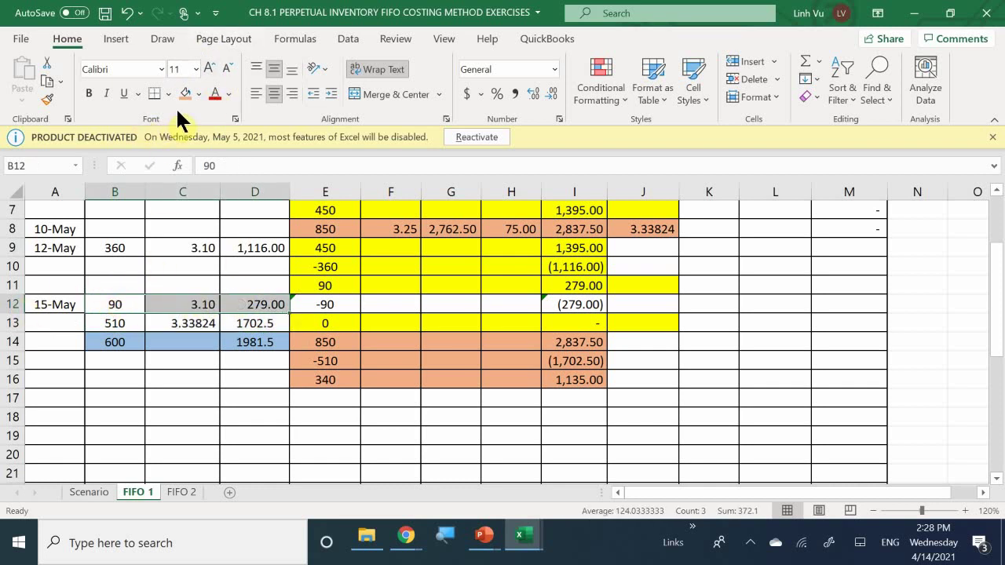
click(200, 95)
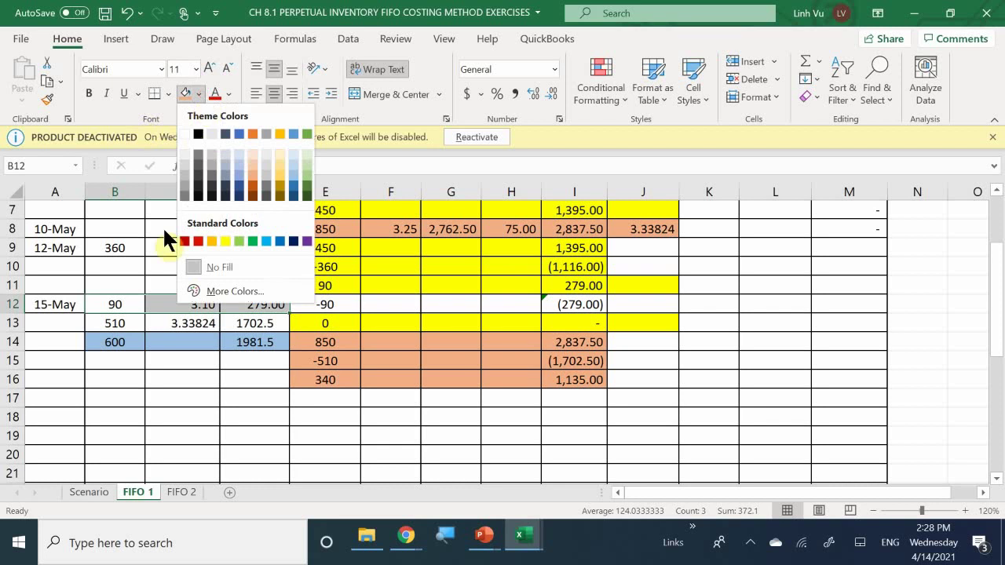
click(224, 240)
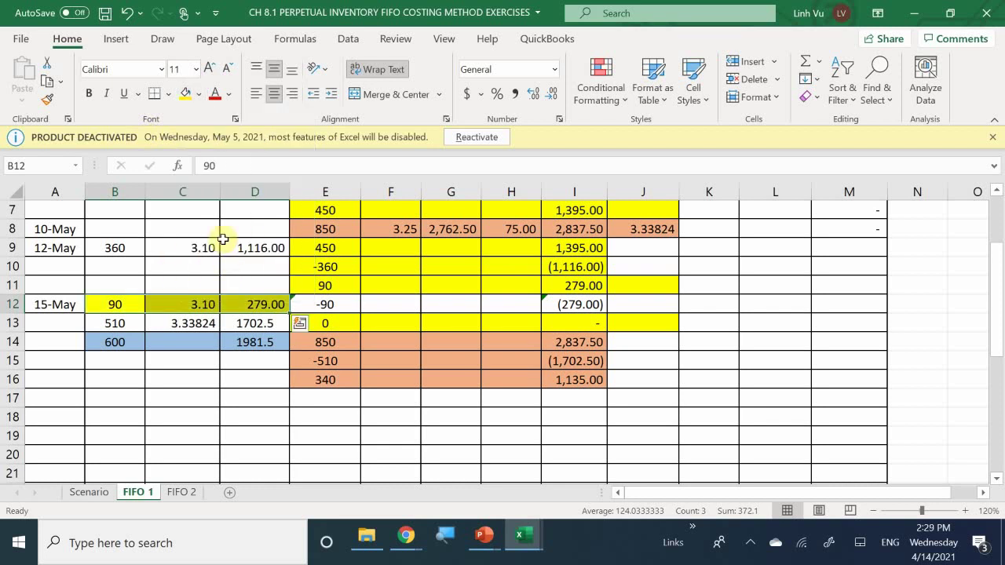
Select the second portion of the 15 May sale in B13:D13 for colour-coding.
click(110, 323)
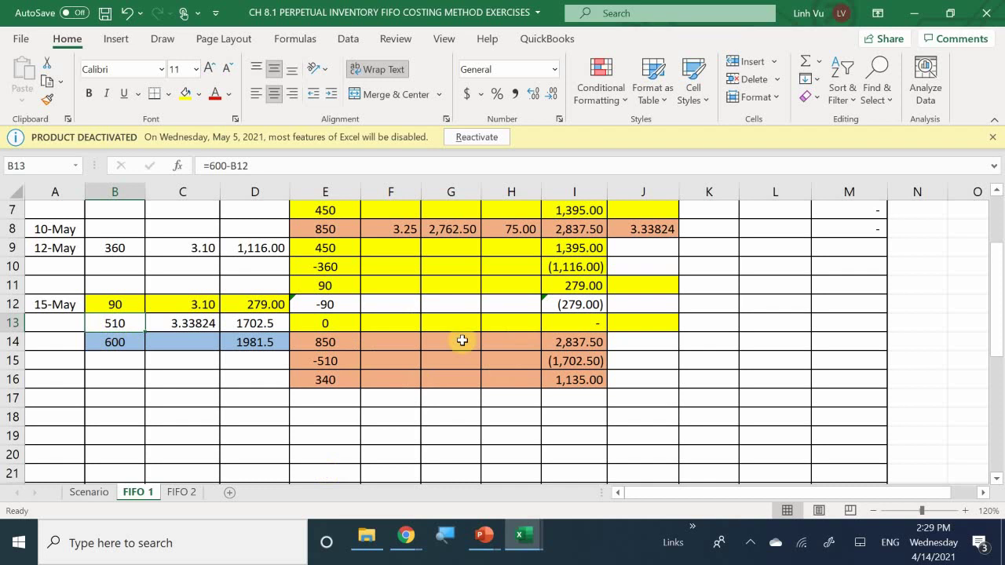
scroll(461, 333, up, 2)
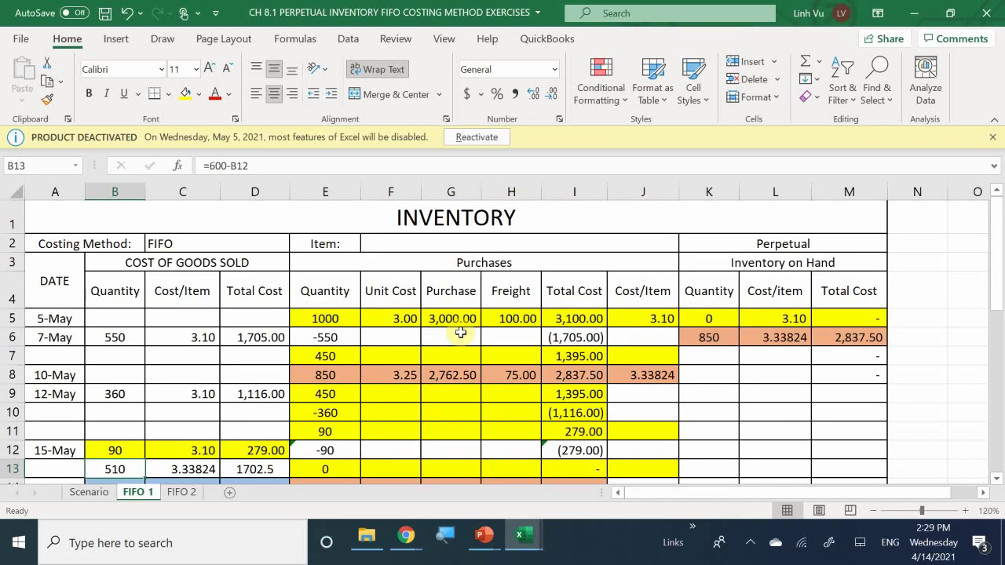
scroll(461, 333, down, 1)
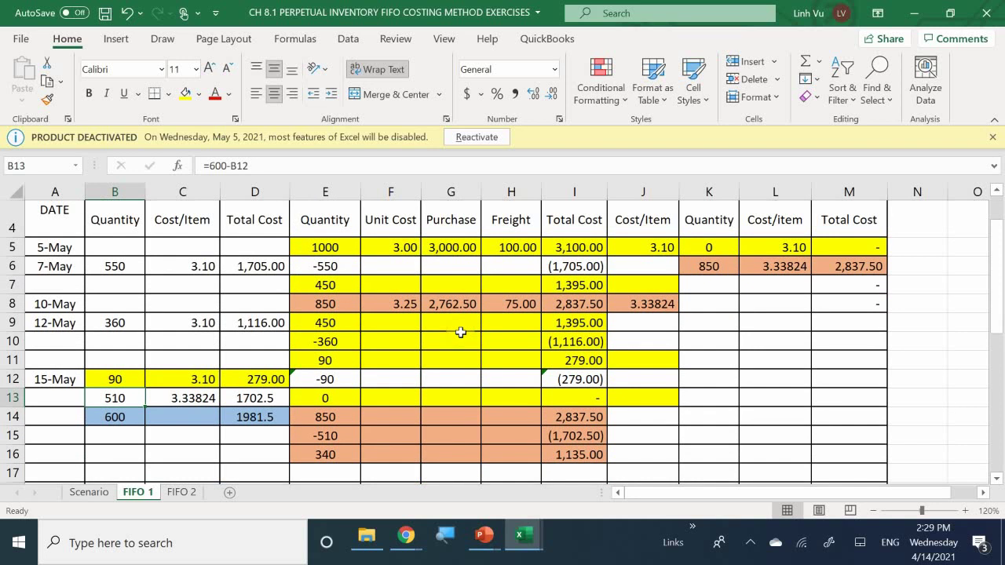
scroll(461, 333, down, 1)
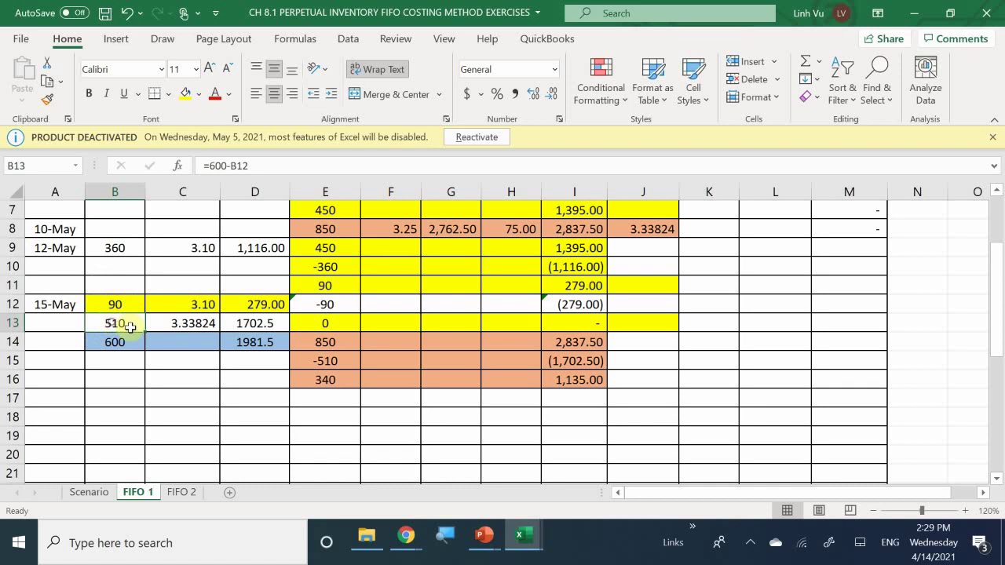
drag(128, 325, 253, 322)
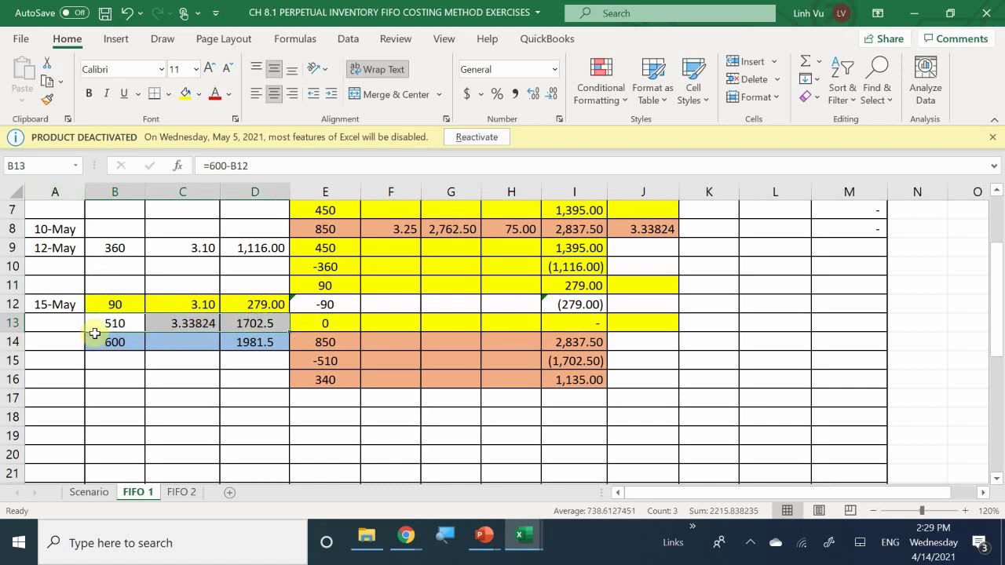
Fill cells B13:D13 with the light orange used for the 10-May purchase layer.
click(201, 93)
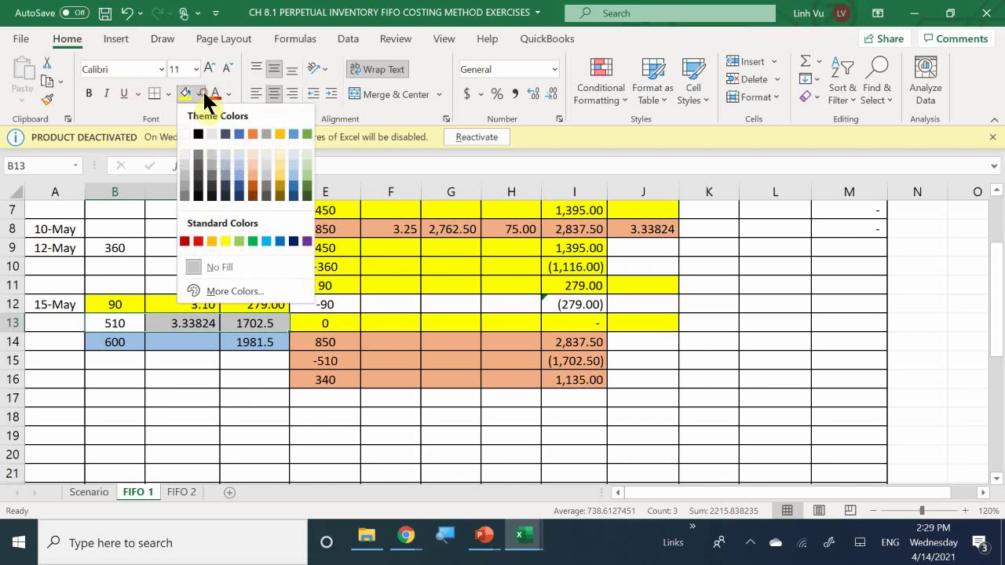
click(252, 175)
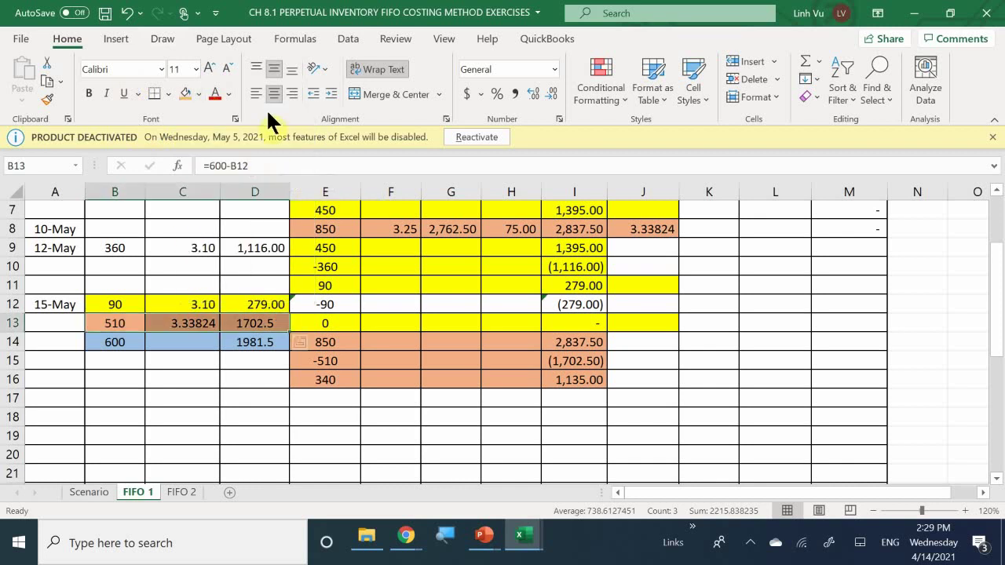
click(177, 306)
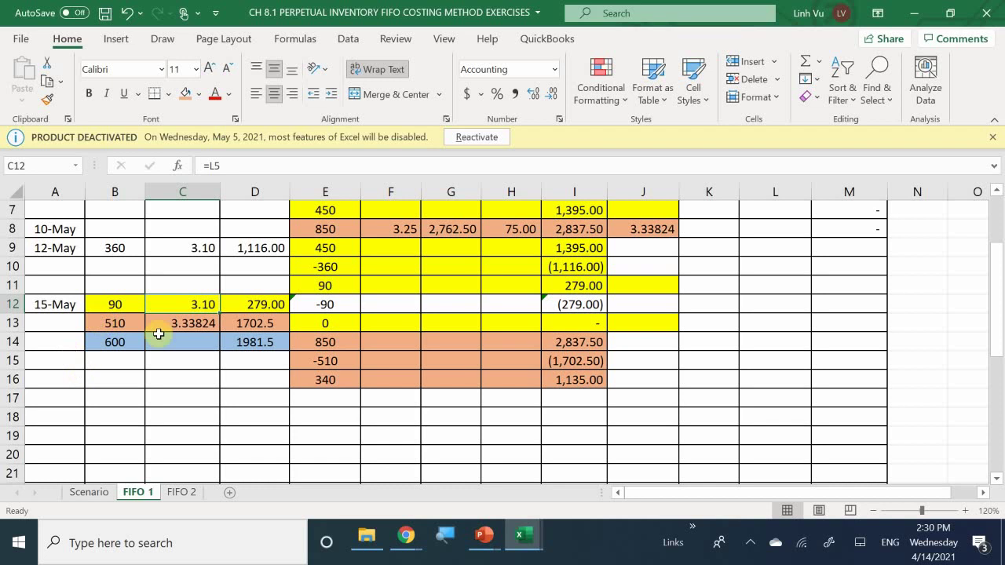
click(113, 323)
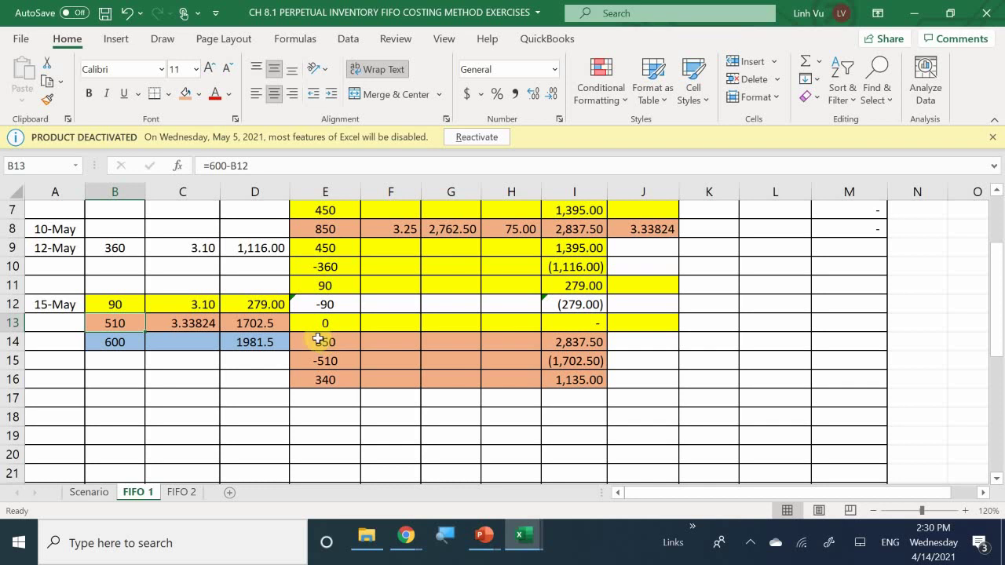
Set the remaining on-hand quantity of the 3.33824 cost layer in K6 to 340.
click(336, 382)
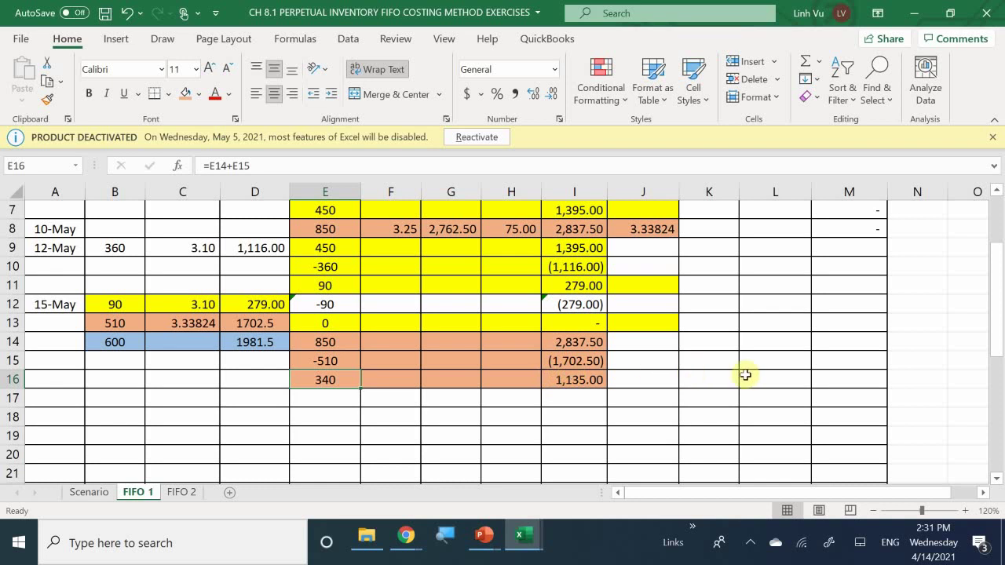
scroll(750, 353, up, 1)
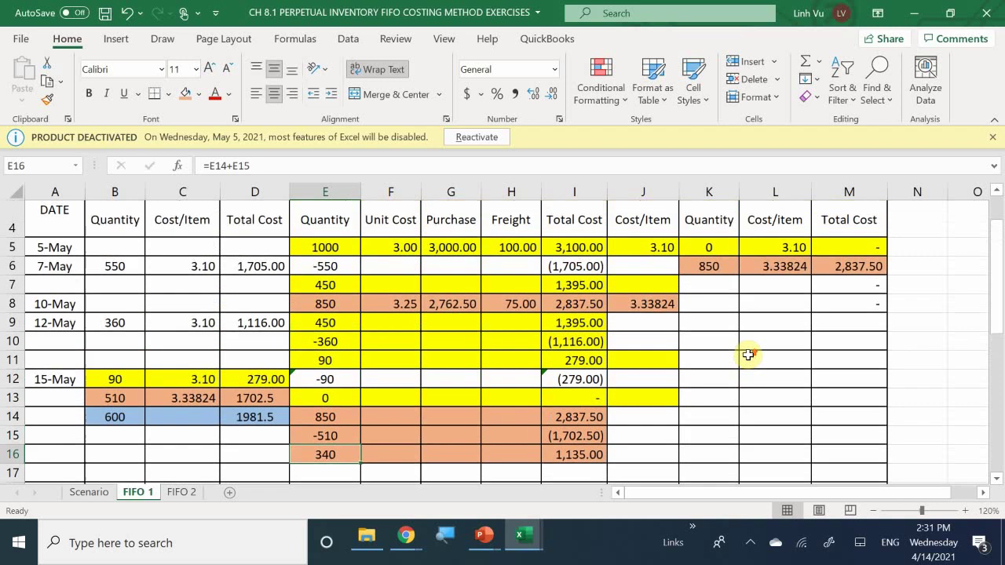
click(711, 267)
scroll(736, 334, down, 1)
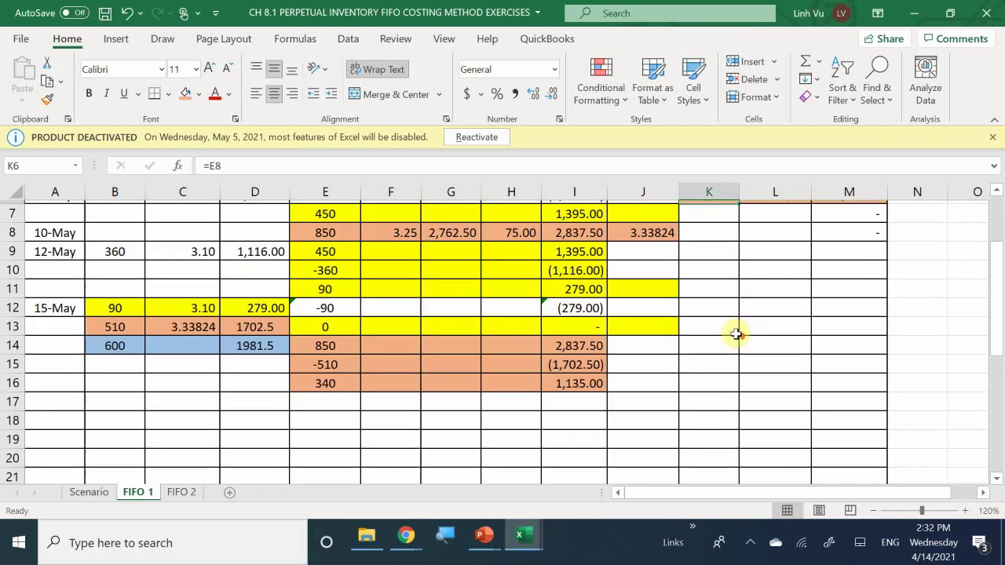
scroll(738, 322, up, 1)
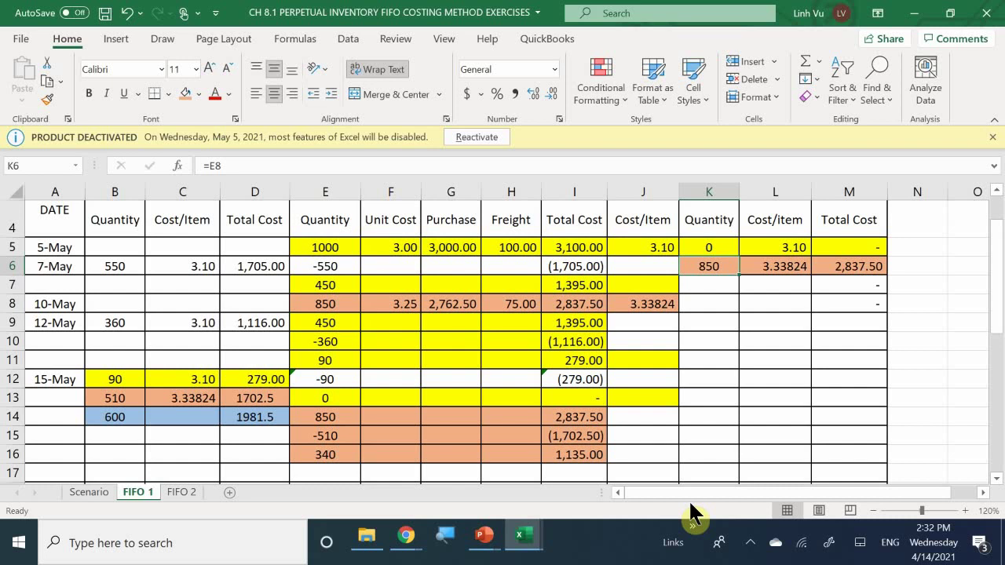
text(340)
key(Return)
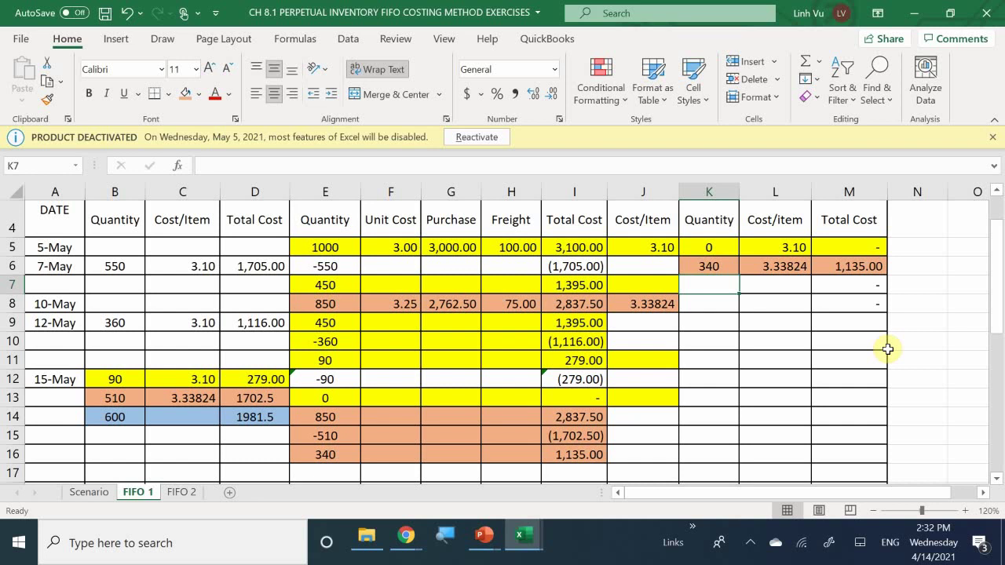
Check the next transaction on the Scenario sheet and enter the date 5/20 in A17 of the FIFO 1 sheet.
scroll(887, 349, down, 1)
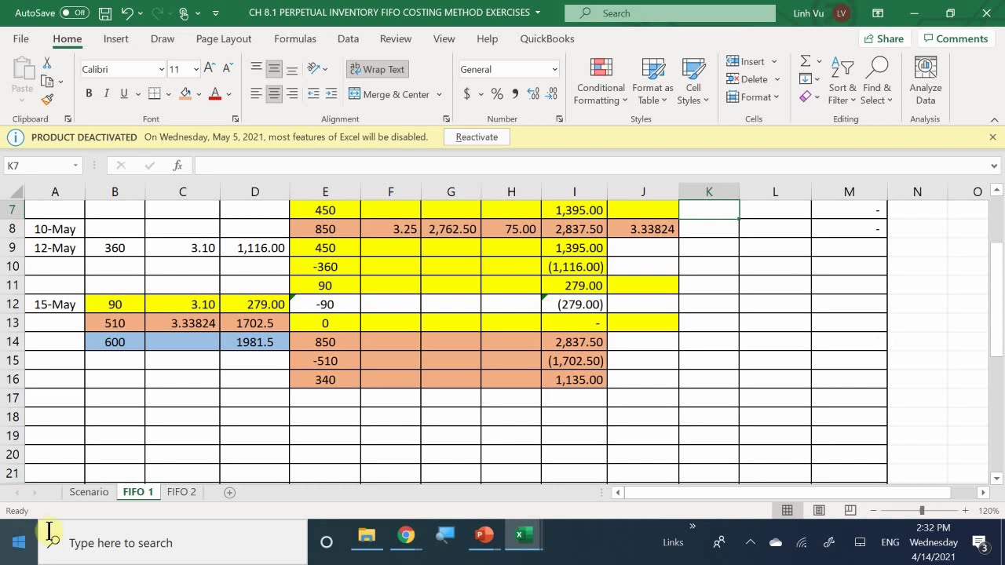
click(88, 492)
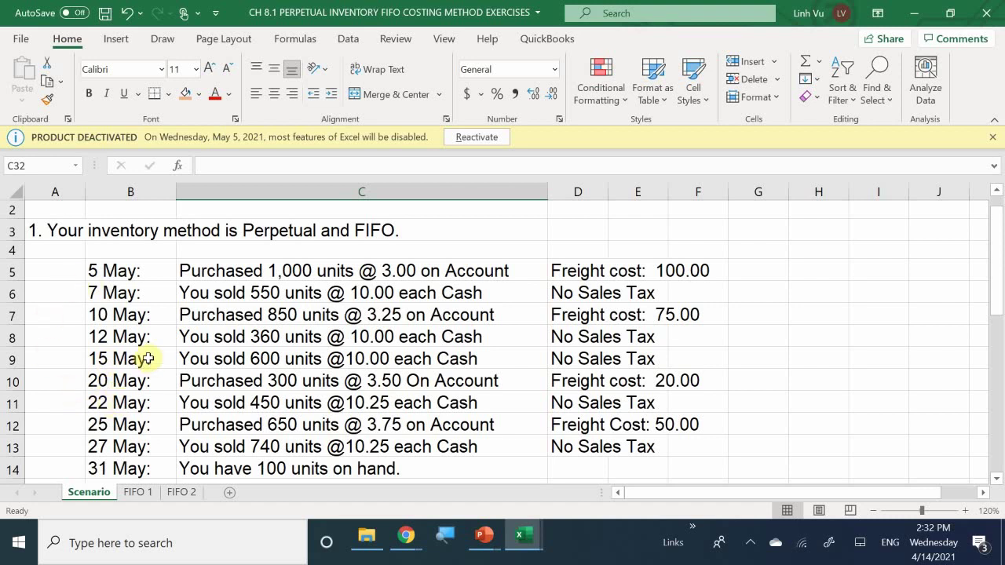
click(126, 379)
scroll(124, 377, down, 1)
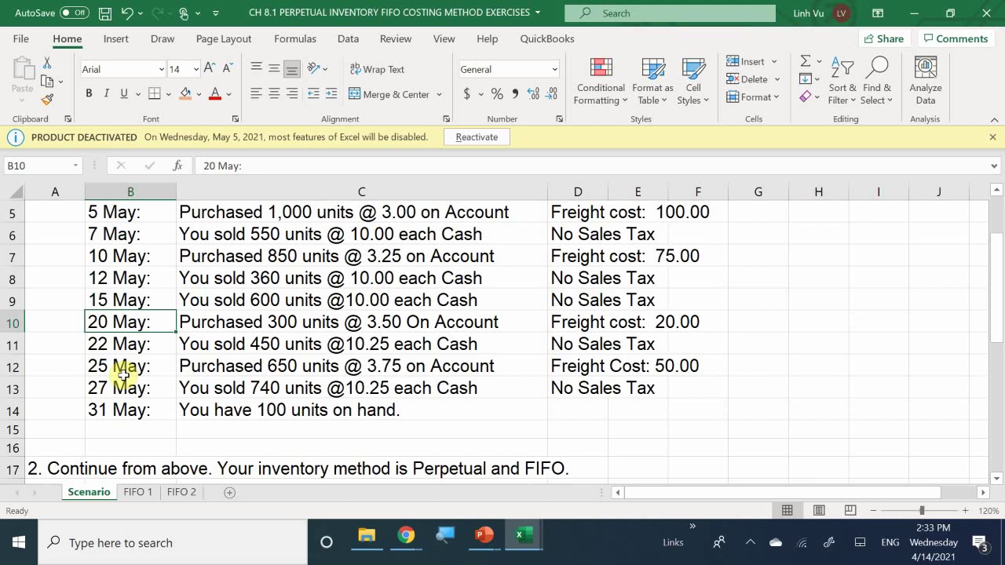
click(135, 493)
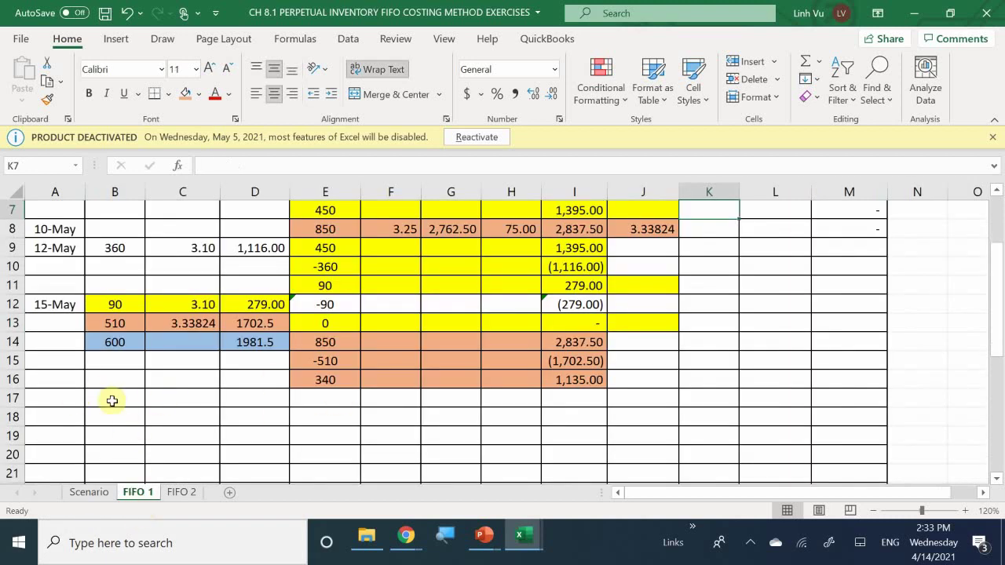
click(53, 399)
text(7)
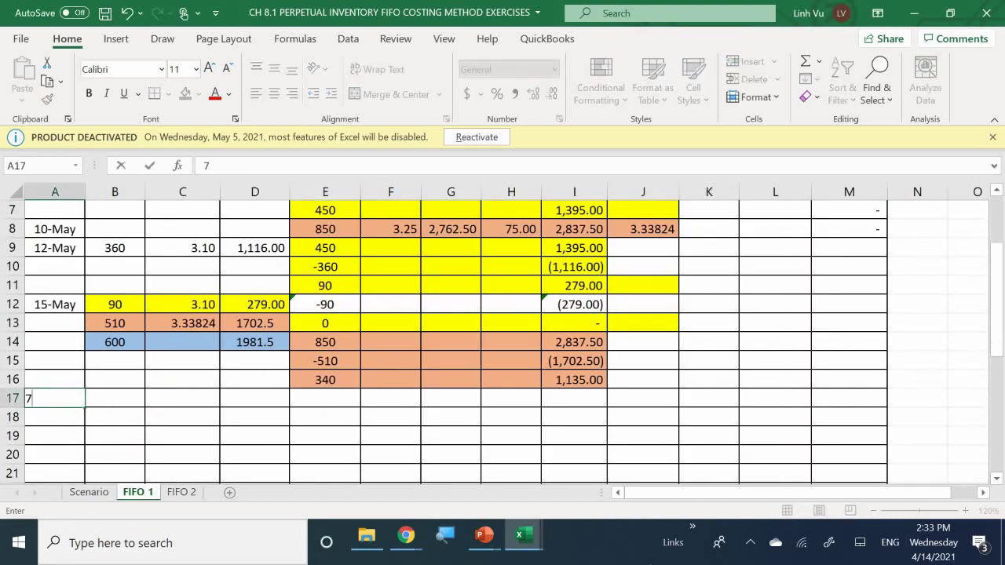
key(BackSpace)
text(5/20)
key(Return)
Enter the 20-May purchase quantity of 300 in E17 and unit cost of 3.50 in F17.
key(Right)
key(Up)
key(Right)
key(Right)
key(Right)
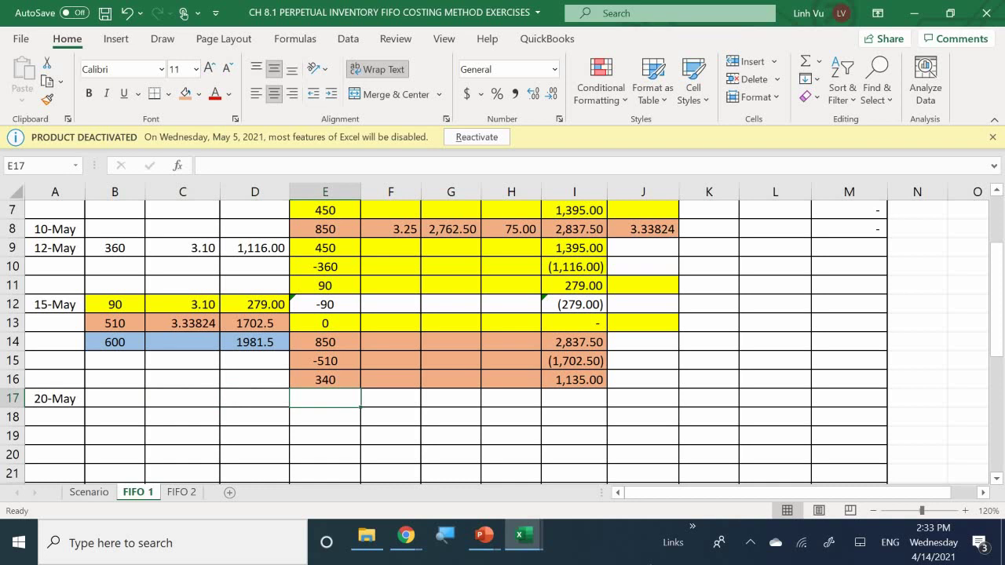
text(300)
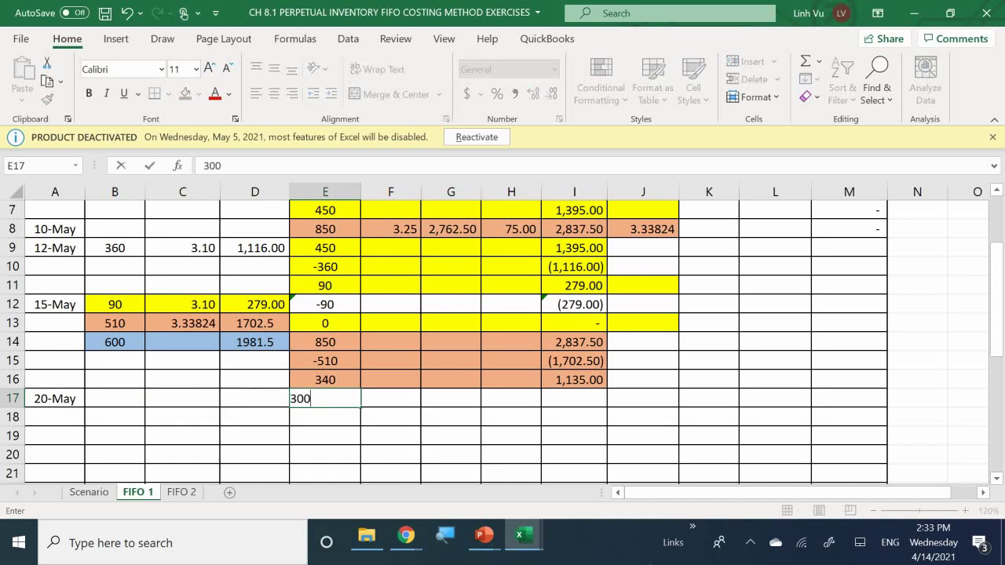
key(Return)
key(Right)
key(Up)
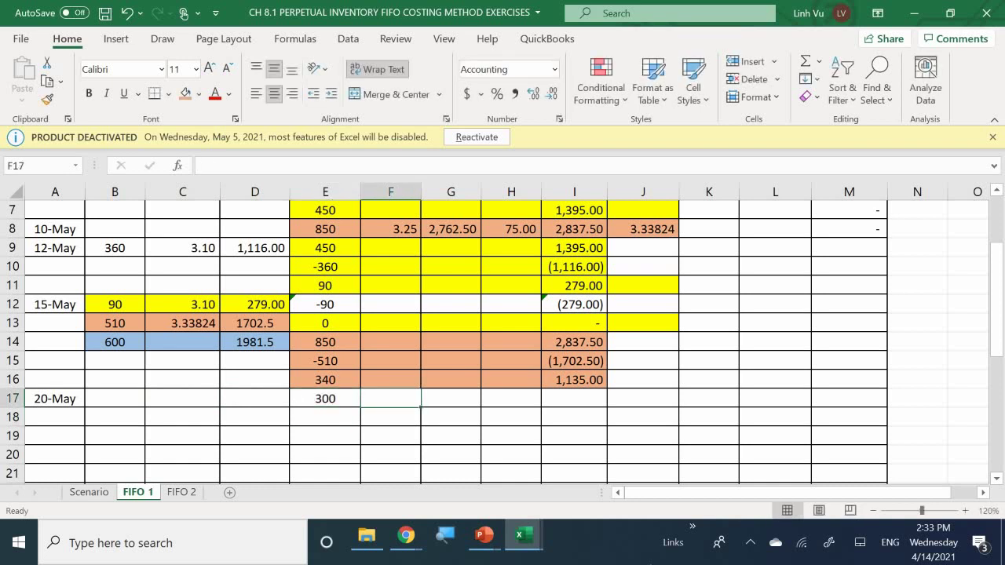
text(3.)
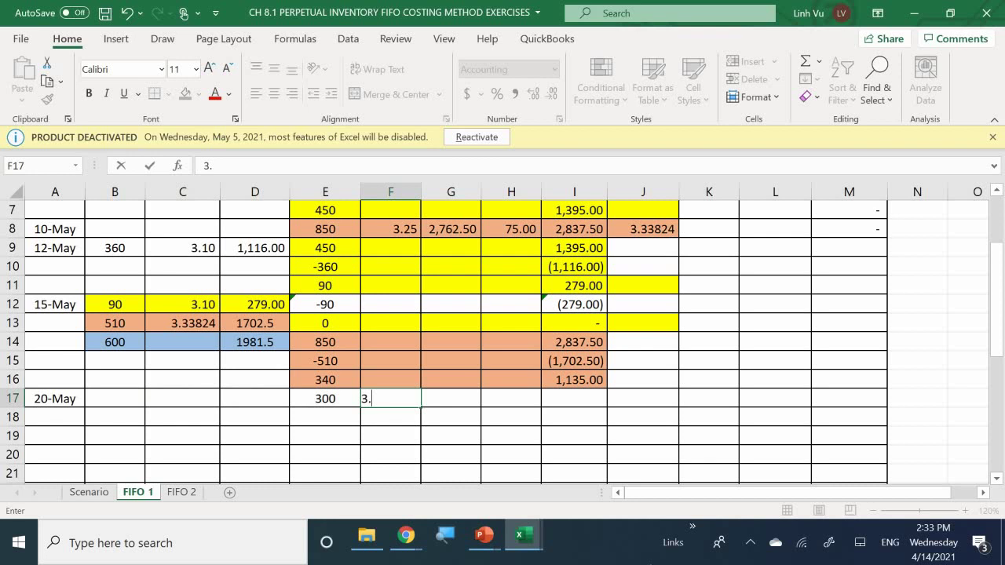
text(50)
key(Return)
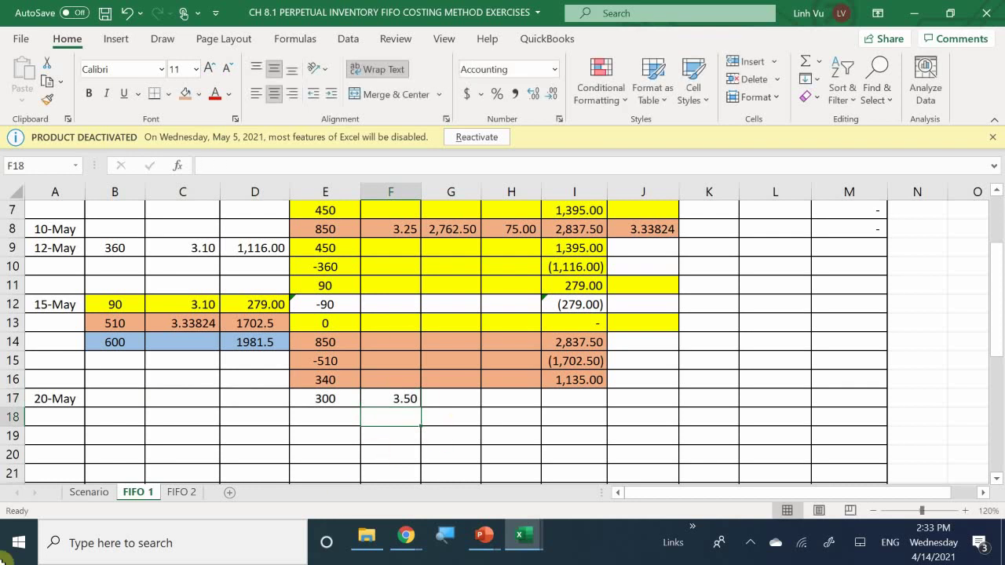
Look up the 20-May freight cost on the Scenario sheet and enter 20 as freight in H17 of FIFO 1.
click(84, 494)
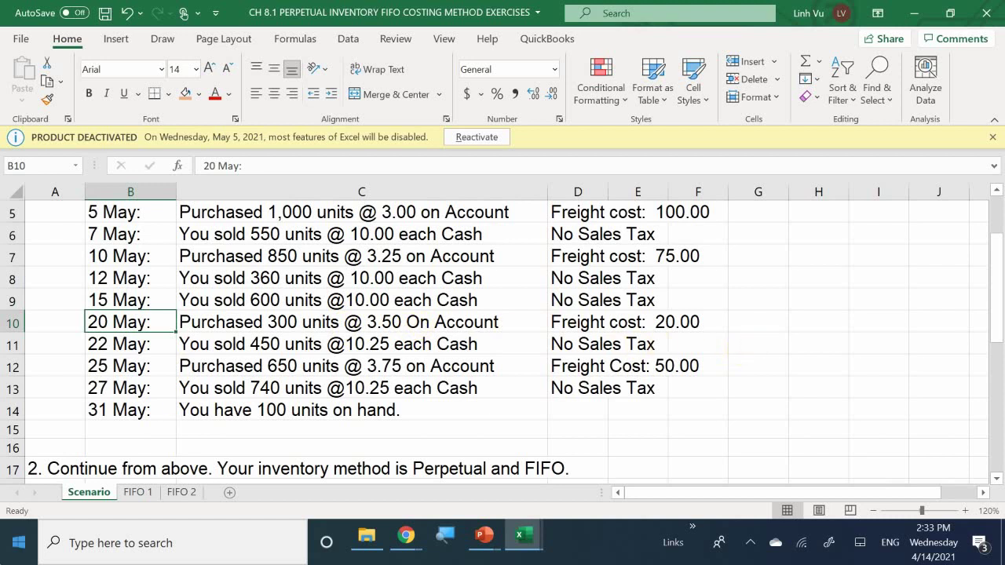
click(149, 491)
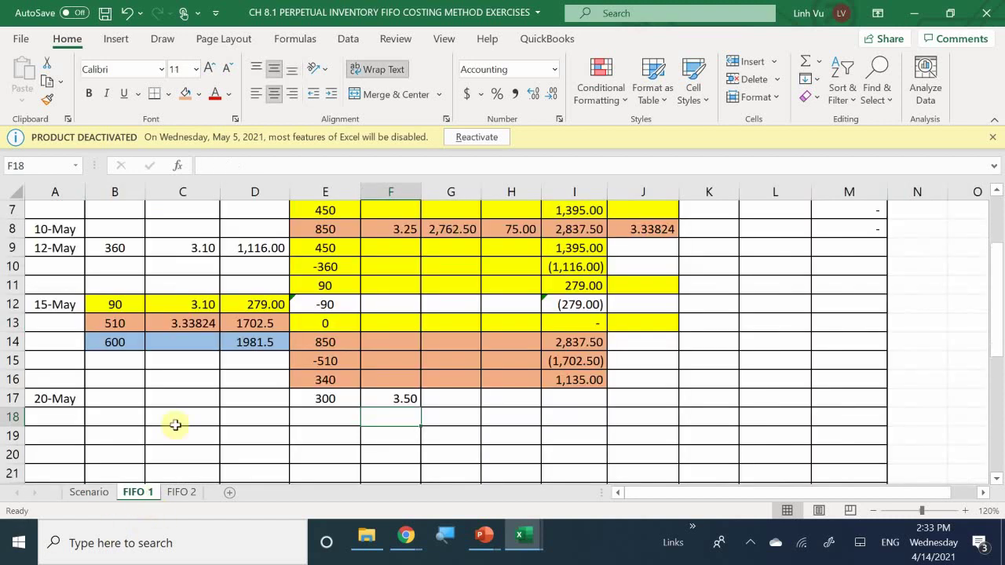
click(513, 399)
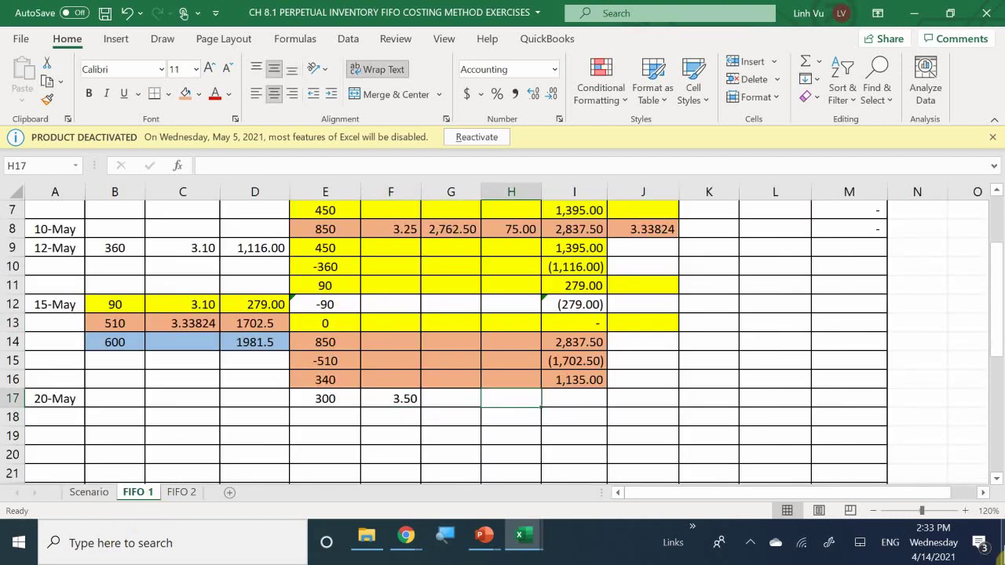
text(20)
key(Return)
Calculate the 20-May purchase amount in G17 with the formula =E17*F17.
click(451, 398)
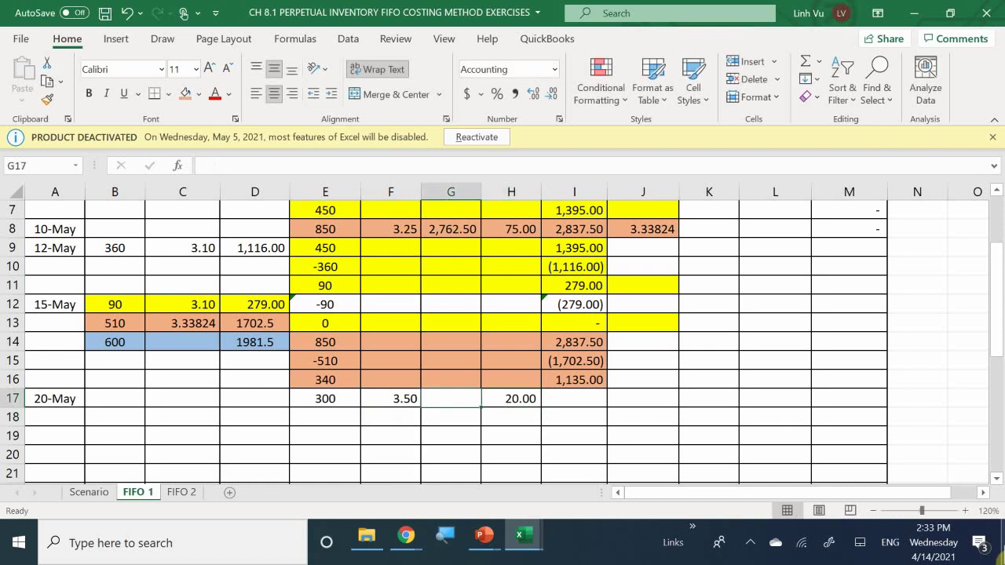
text(=)
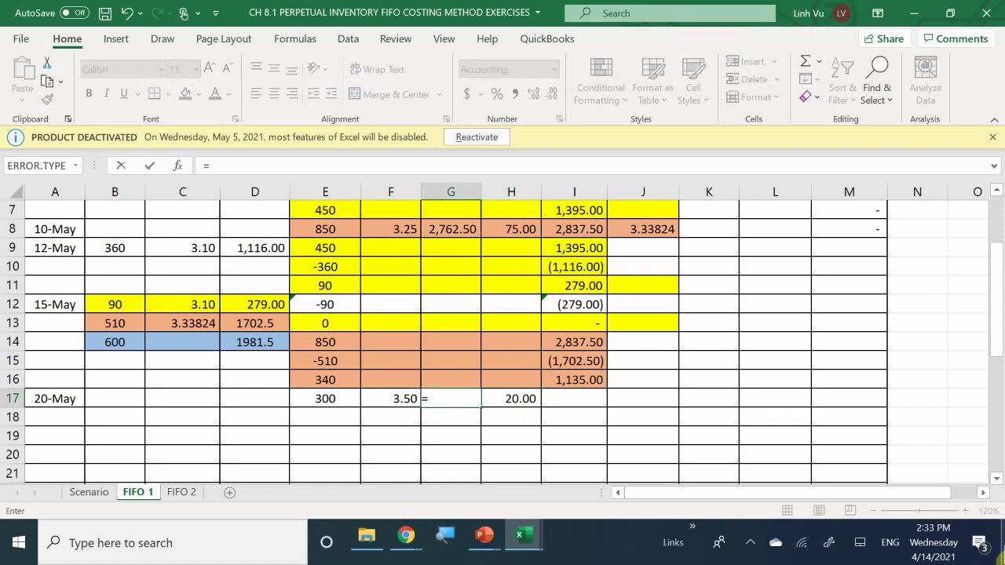
key(Left)
key(Left)
text(*)
key(Left)
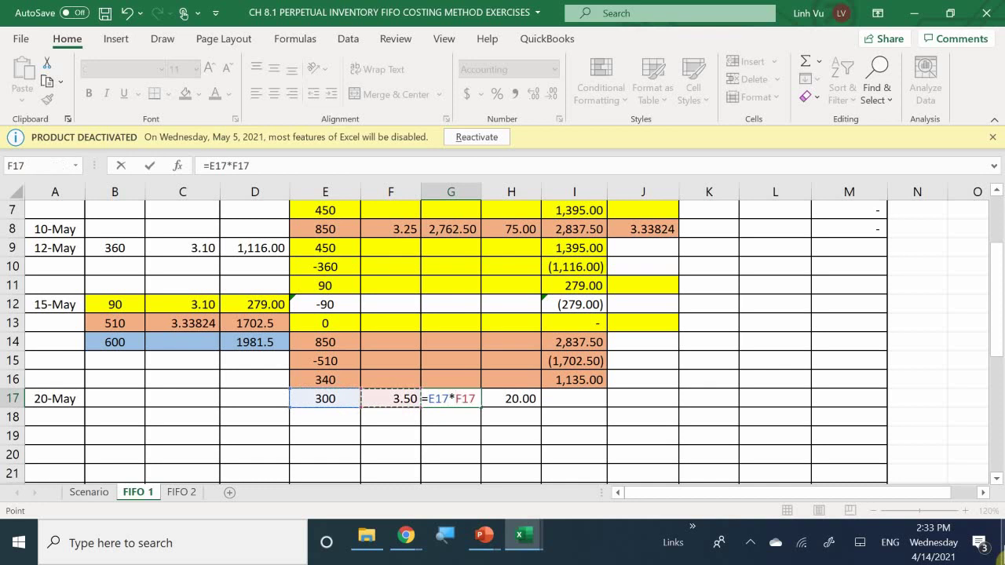
key(Return)
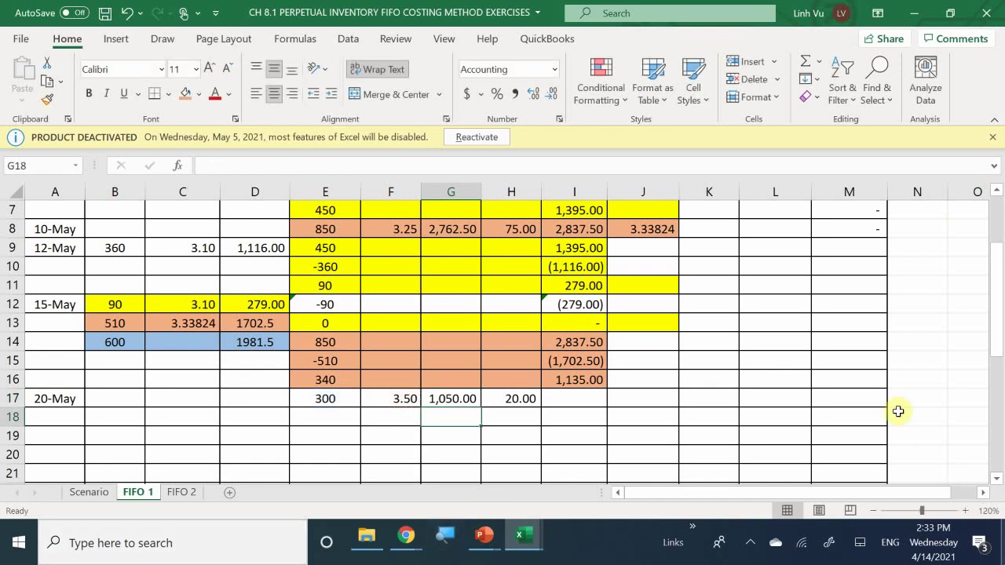
Calculate the 20-May total cost in I17 by adding purchase amount G17 and freight H17.
click(569, 400)
text(=)
key(Left)
key(Left)
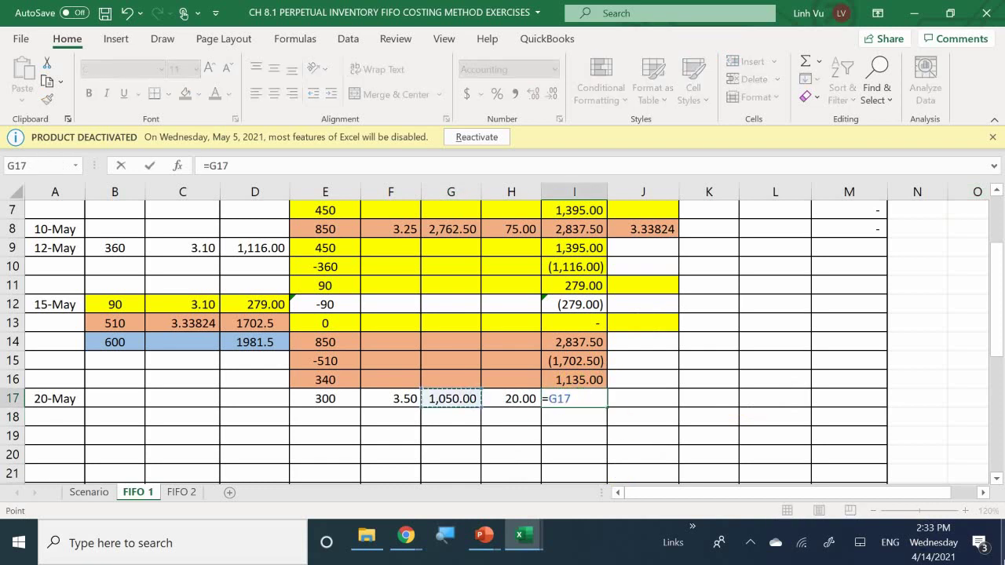
text(+)
key(Left)
key(Return)
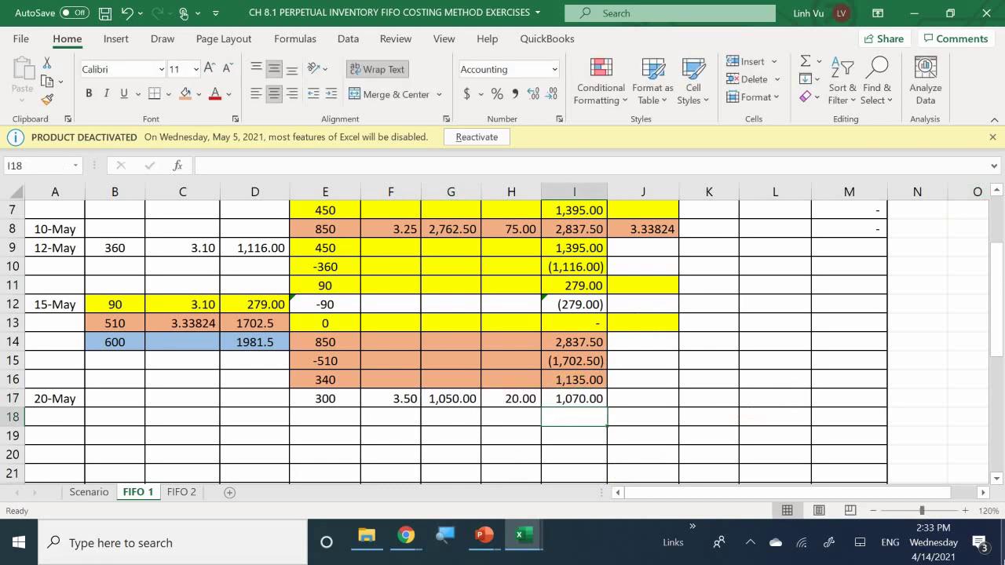
Calculate the 20-May cost per item in J17 with the formula =I17/E17.
click(643, 398)
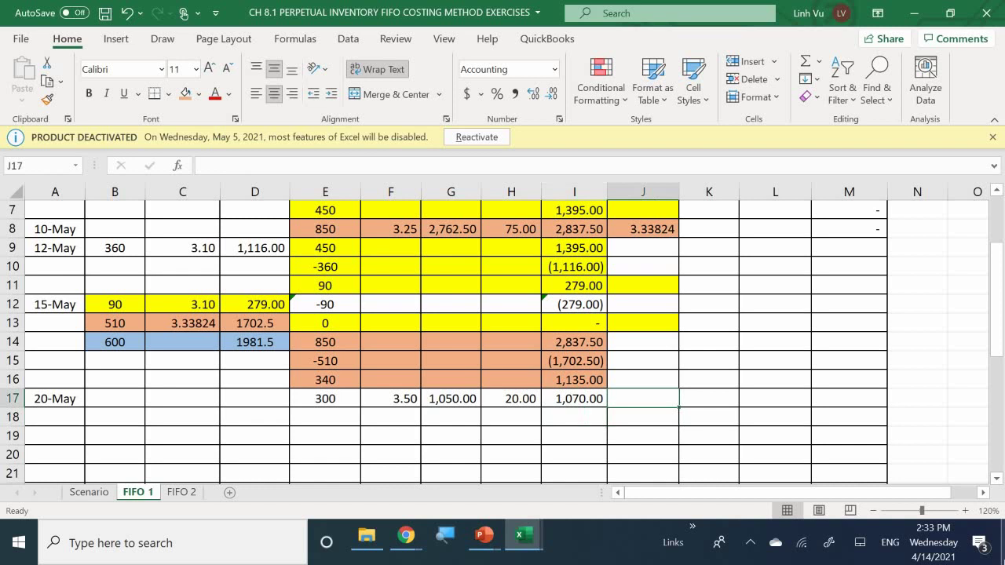
text(=)
key(Left)
text(/)
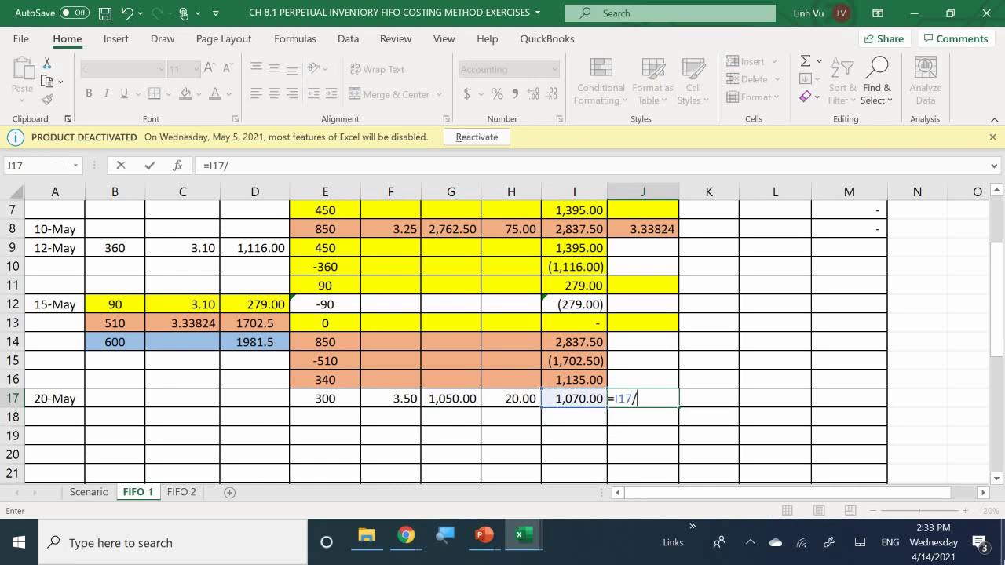
key(Left)
key(Left)
key(Left)
key(Left)
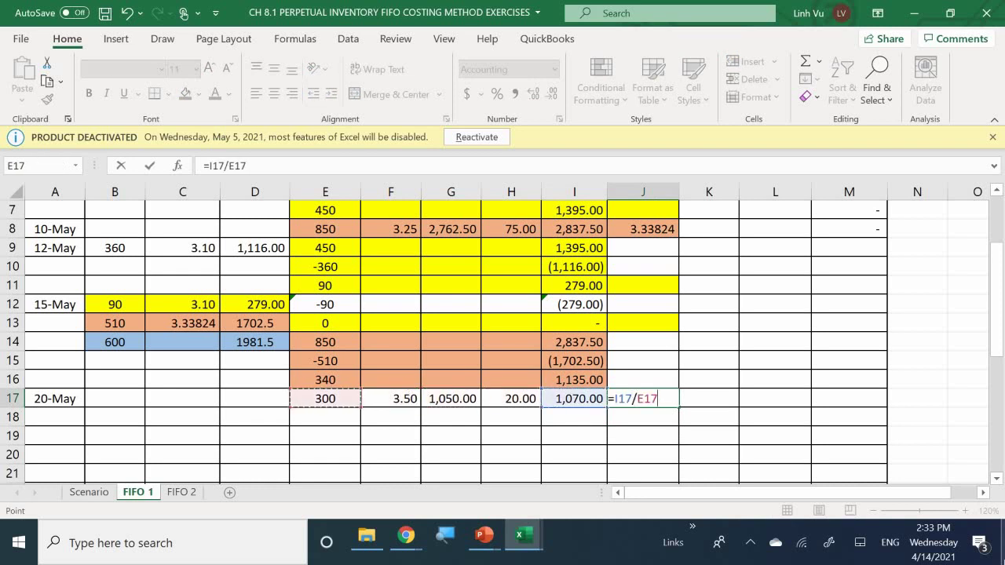
key(Return)
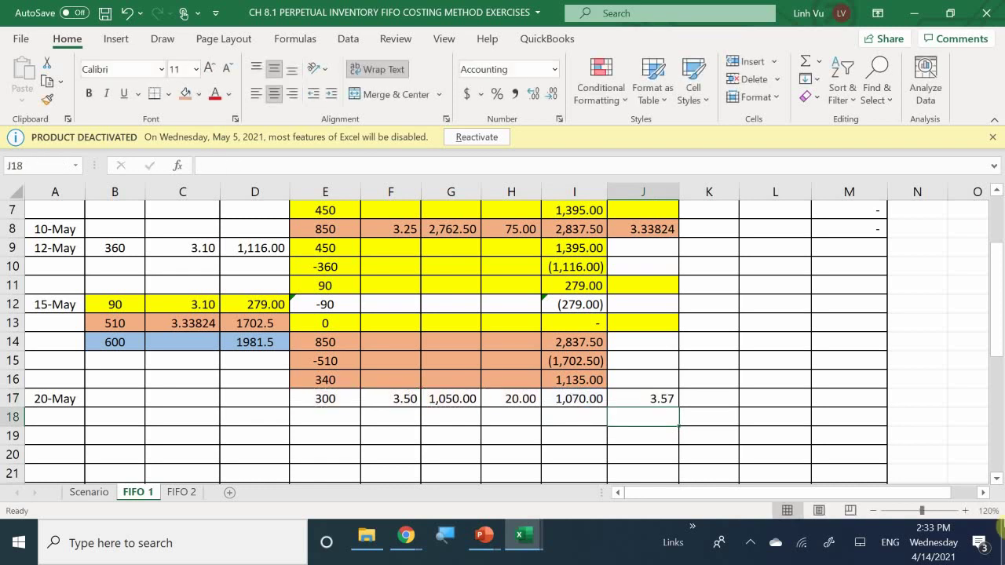
Re-enter the 20-May cost per item formula =I17/E17 in J17.
click(645, 396)
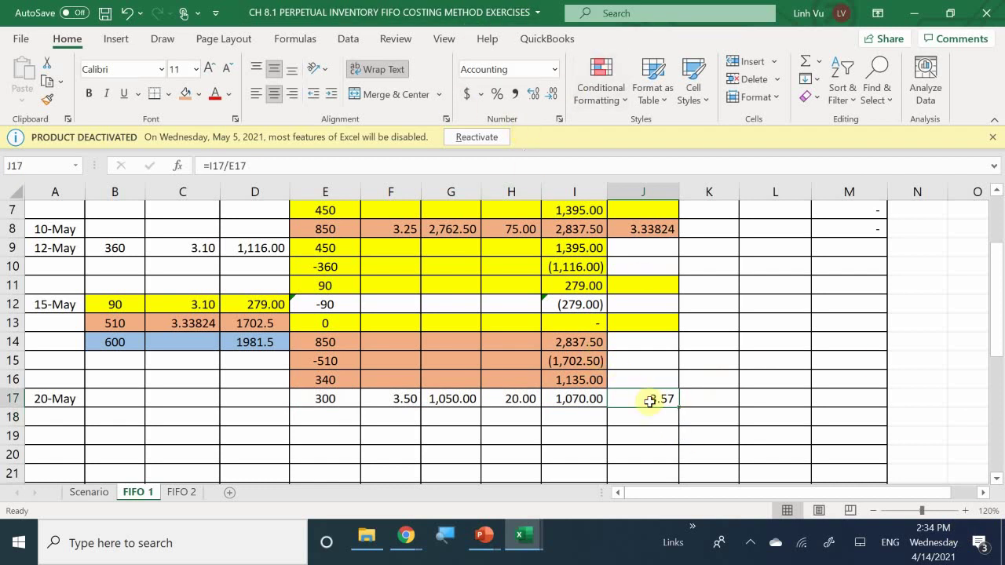
text(=I17/)
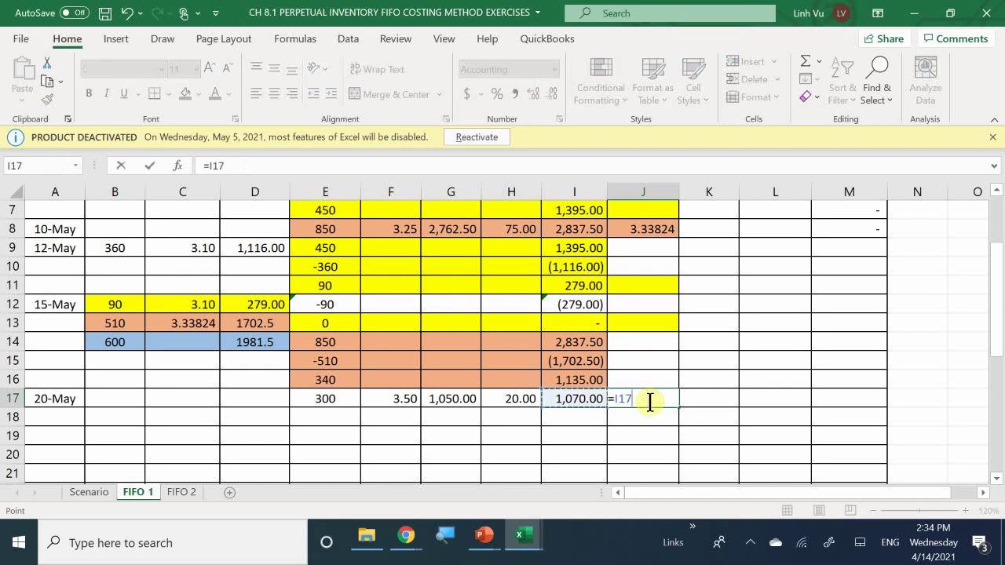
key(Left)
key(Left)
key(Left)
key(Left)
key(Left)
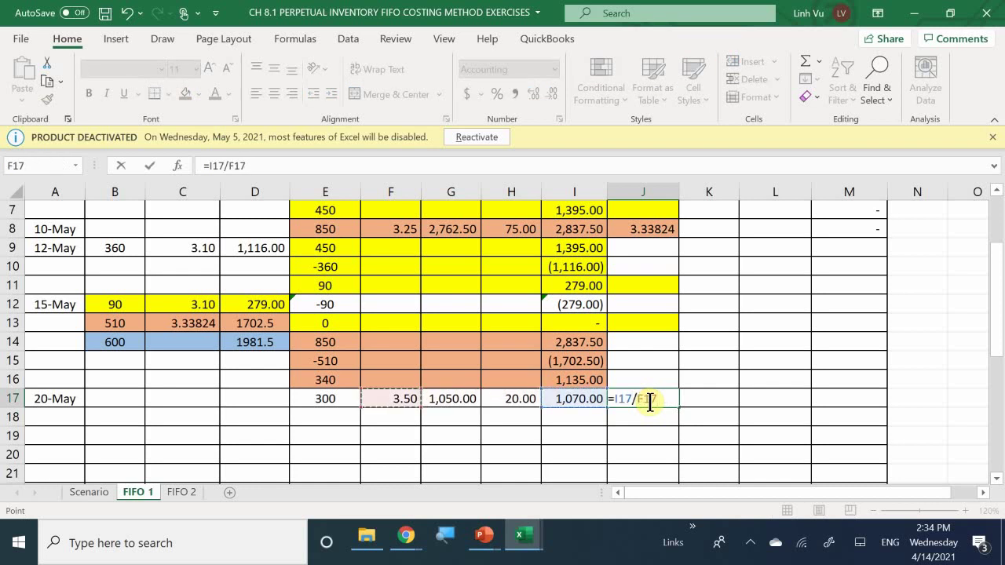
key(Return)
Extend the number format of the 20-May cost per item in J17 to seven decimal places.
click(647, 399)
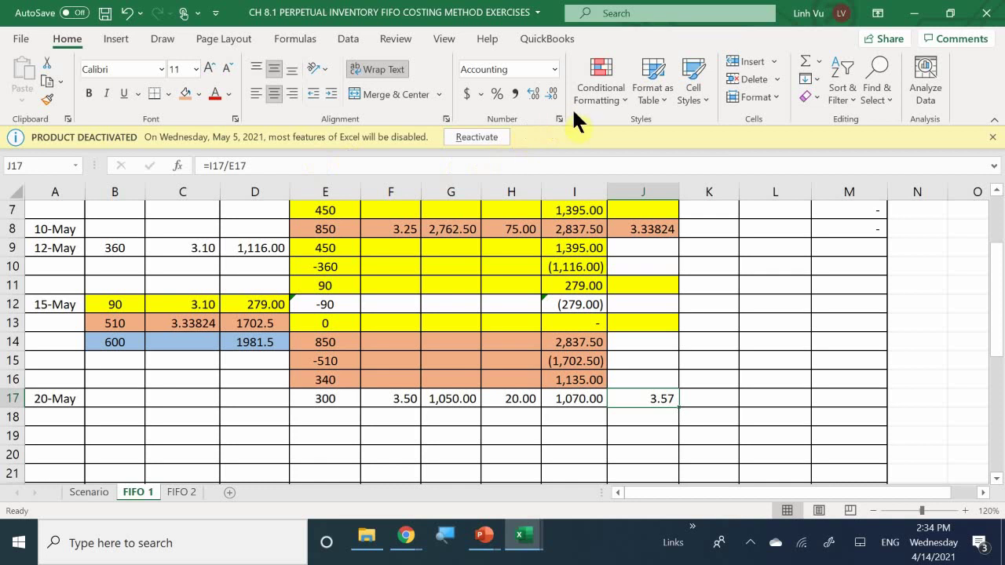
click(532, 93)
click(532, 94)
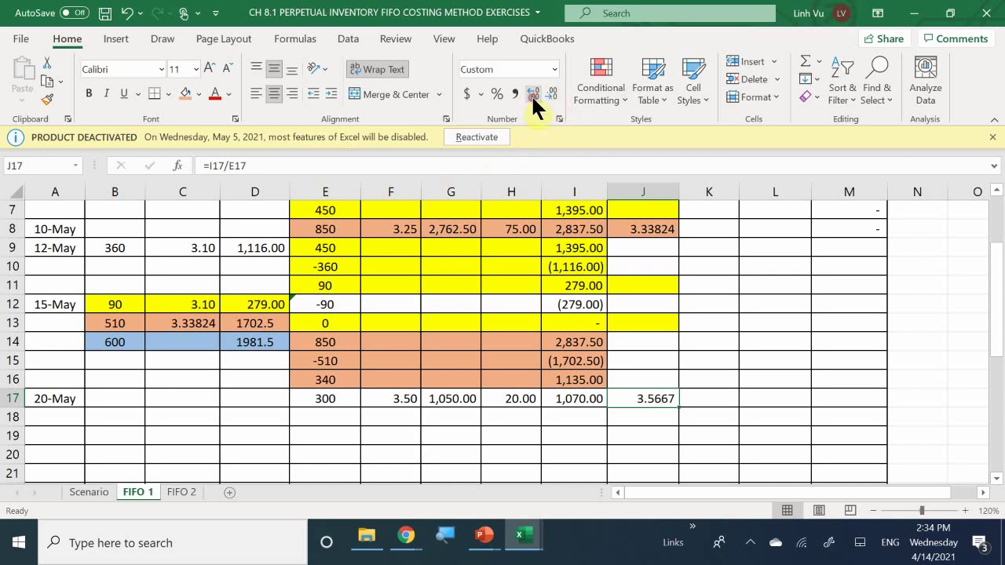
click(532, 93)
click(532, 94)
click(533, 94)
click(533, 94)
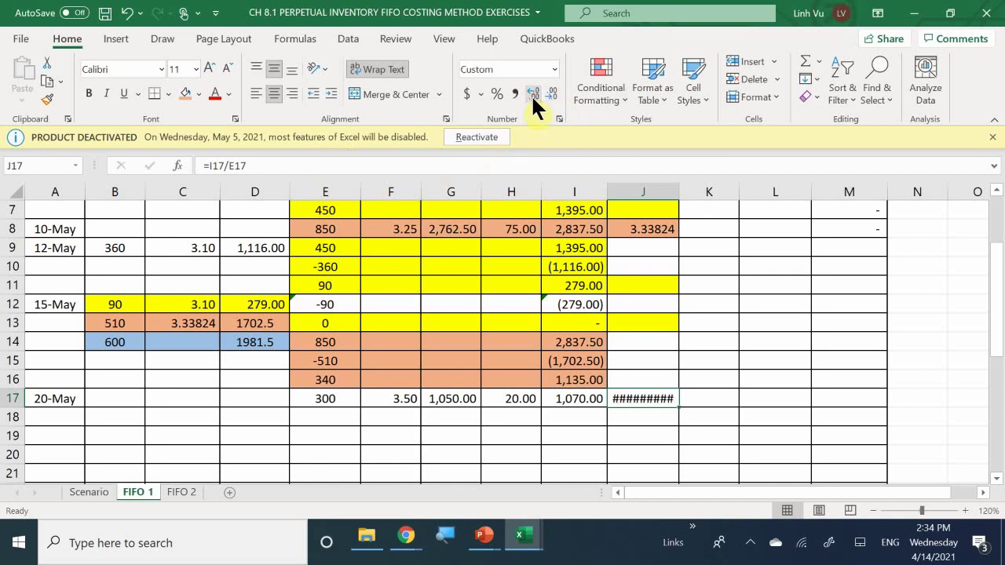
click(552, 94)
click(445, 413)
Fill the 20-May purchase cells E17:J17 with the standard light green colour.
scroll(445, 413, down, 1)
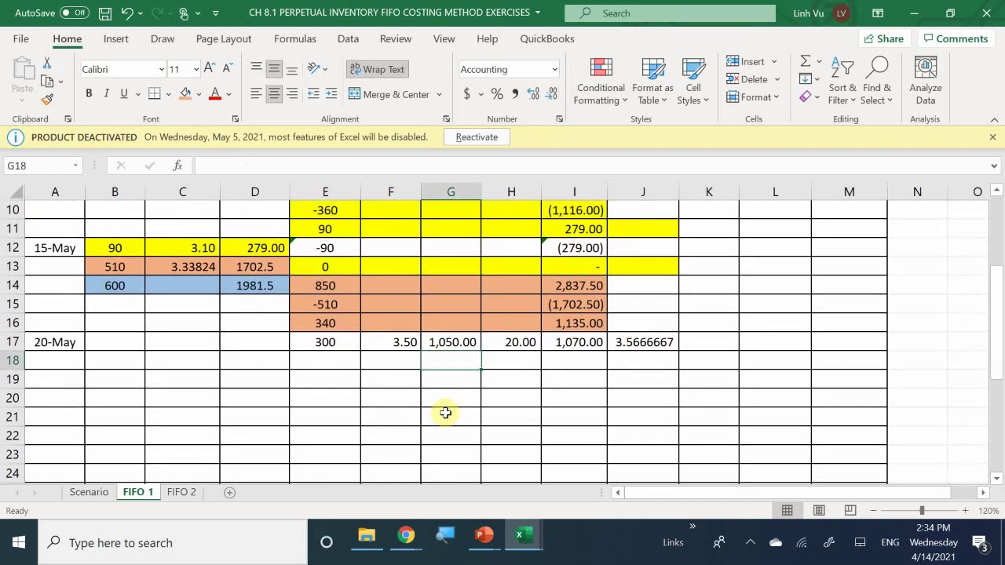
scroll(445, 413, up, 1)
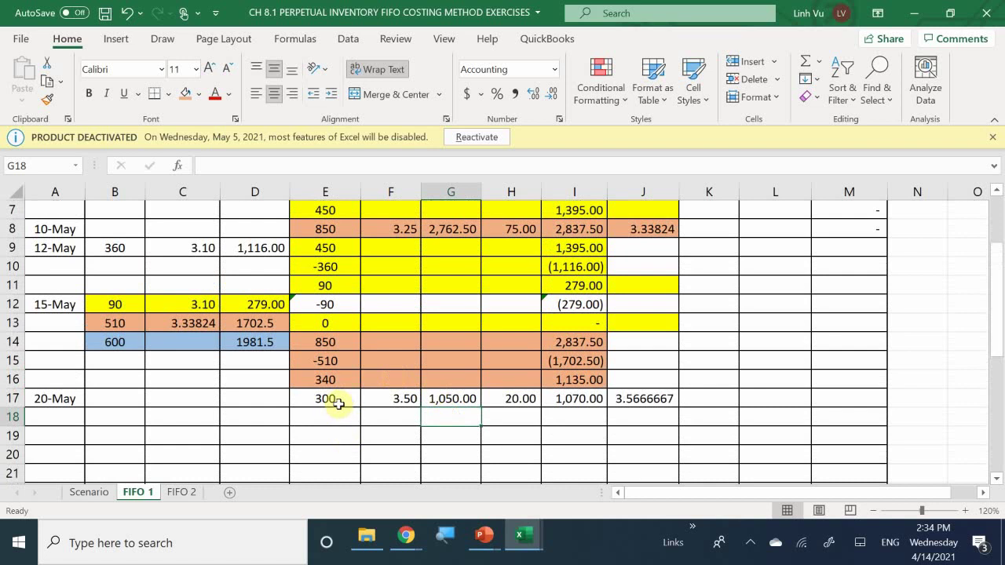
drag(326, 398, 465, 396)
drag(579, 398, 635, 395)
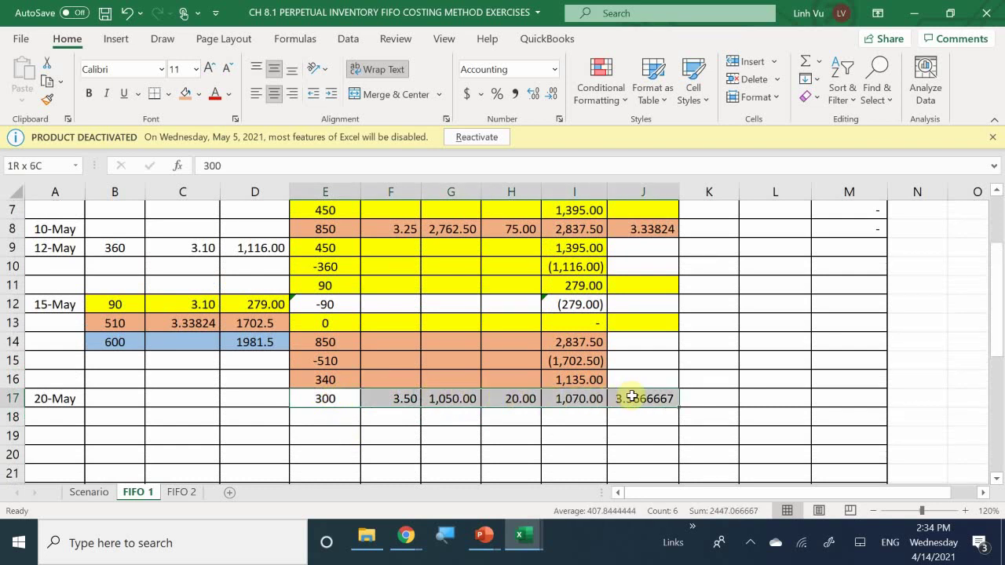
click(199, 95)
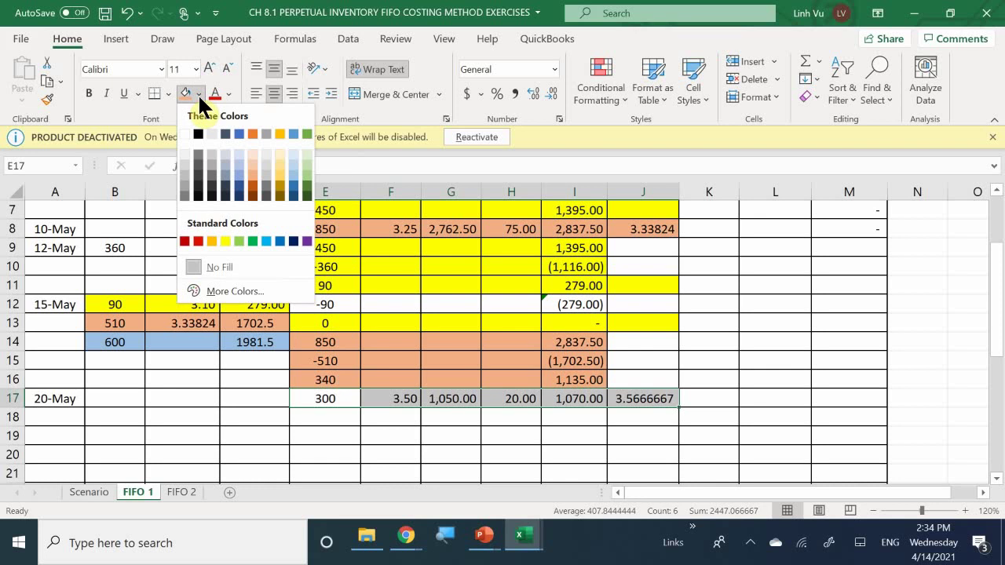
click(240, 238)
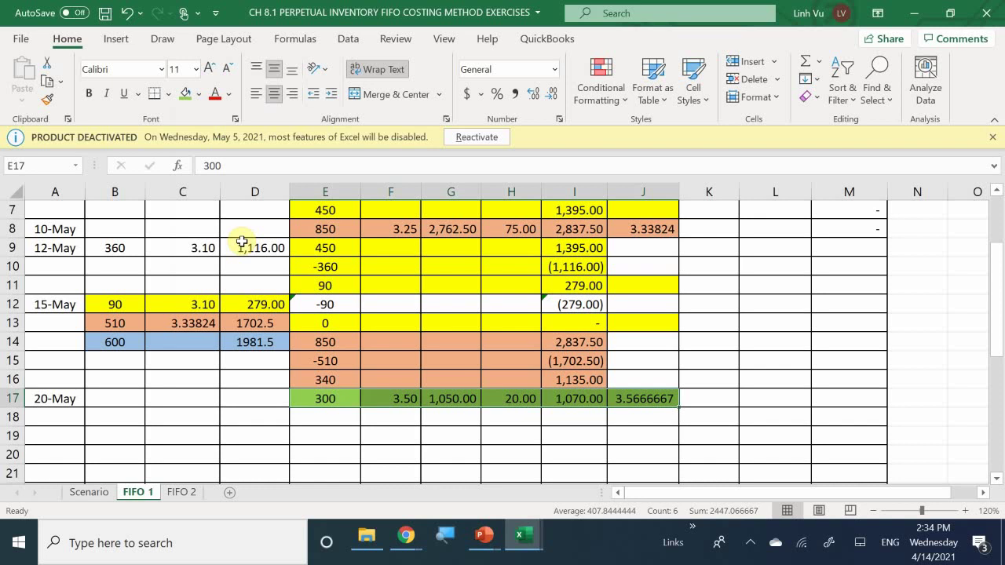
Link the inventory on hand quantity in K7 to the 20-May purchase quantity with =E17.
scroll(242, 242, up, 2)
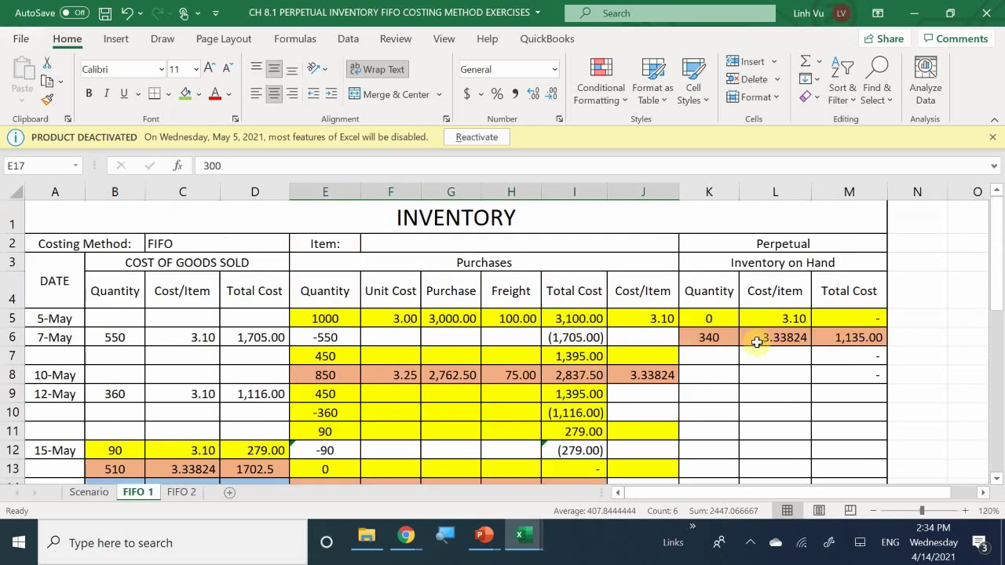
click(711, 354)
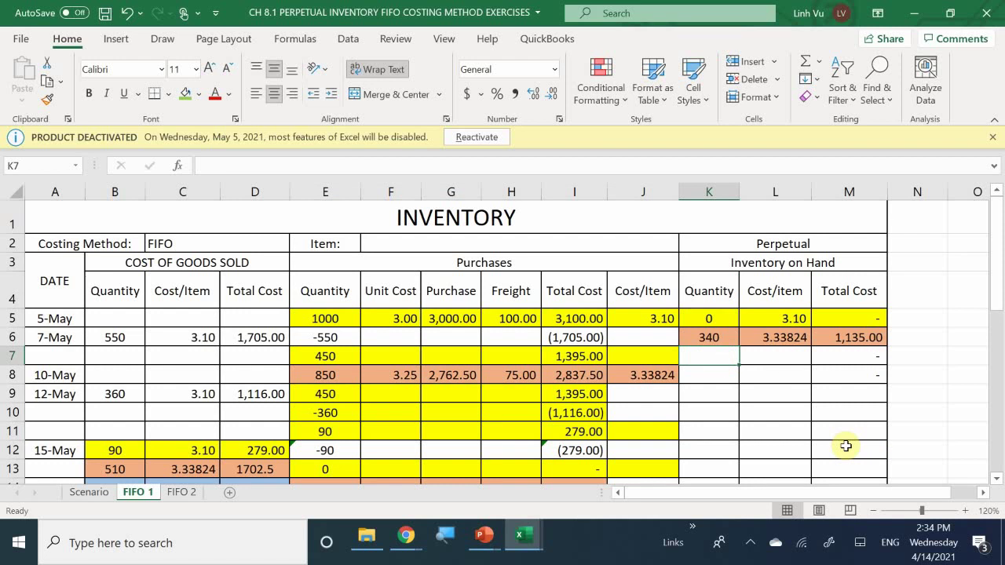
text(=)
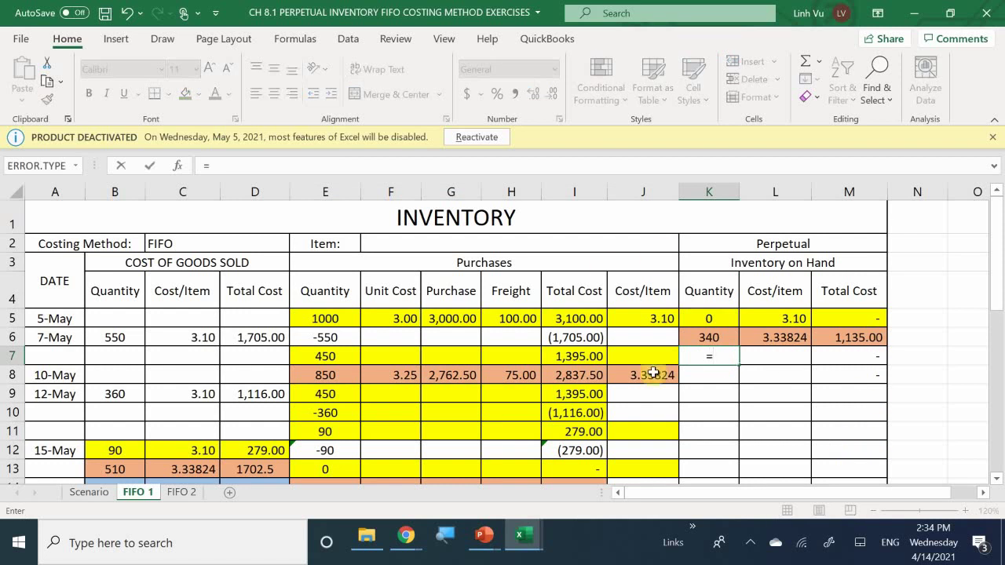
scroll(736, 326, down, 1)
scroll(330, 431, down, 2)
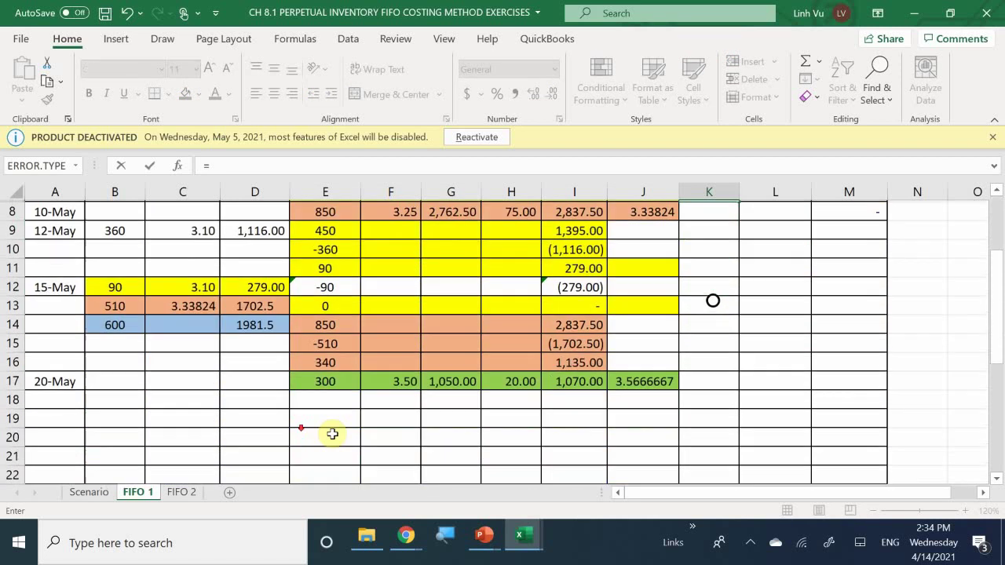
click(328, 342)
key(Return)
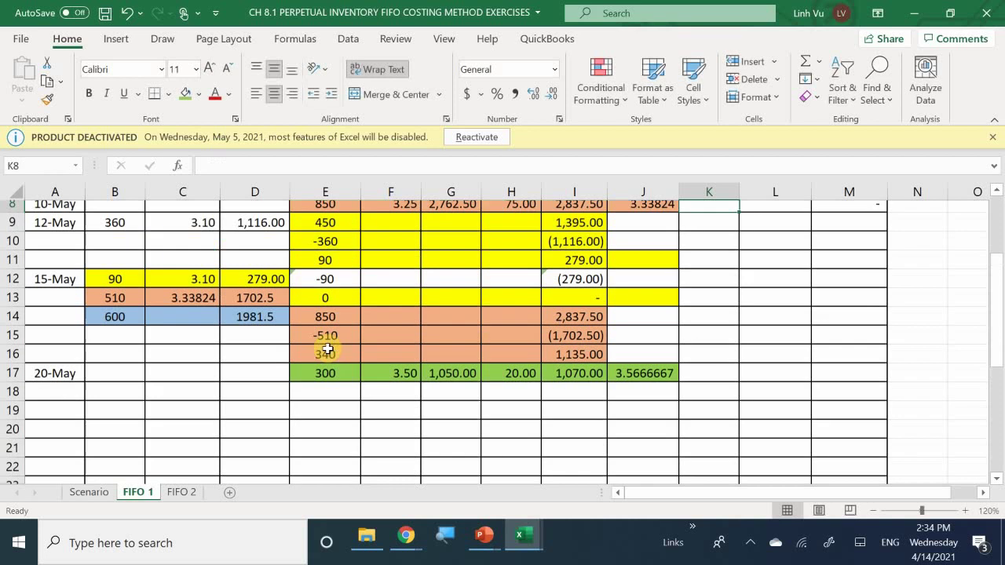
scroll(403, 414, up, 1)
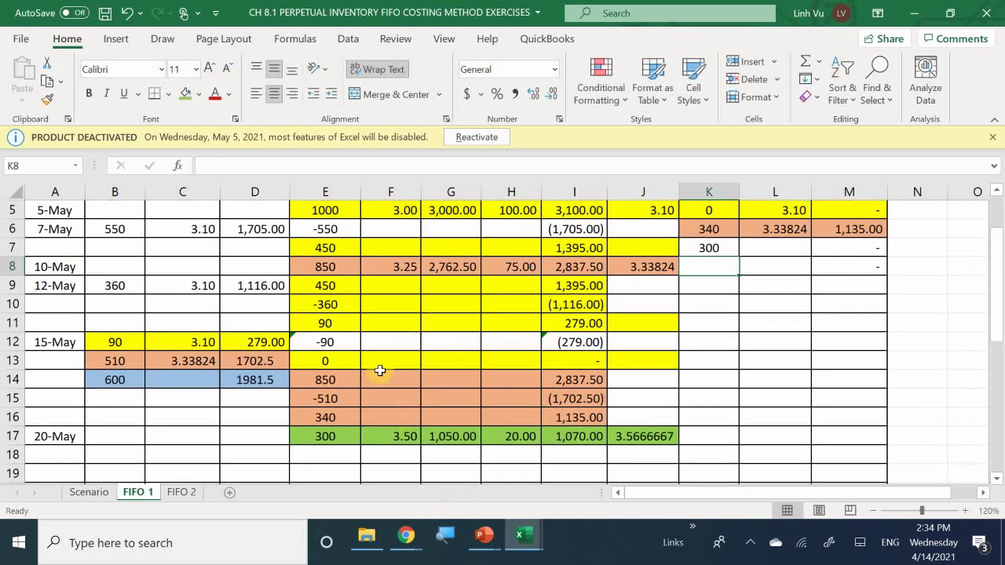
Link the inventory on hand cost per item in L7 to the 20-May cost with =J17.
click(759, 245)
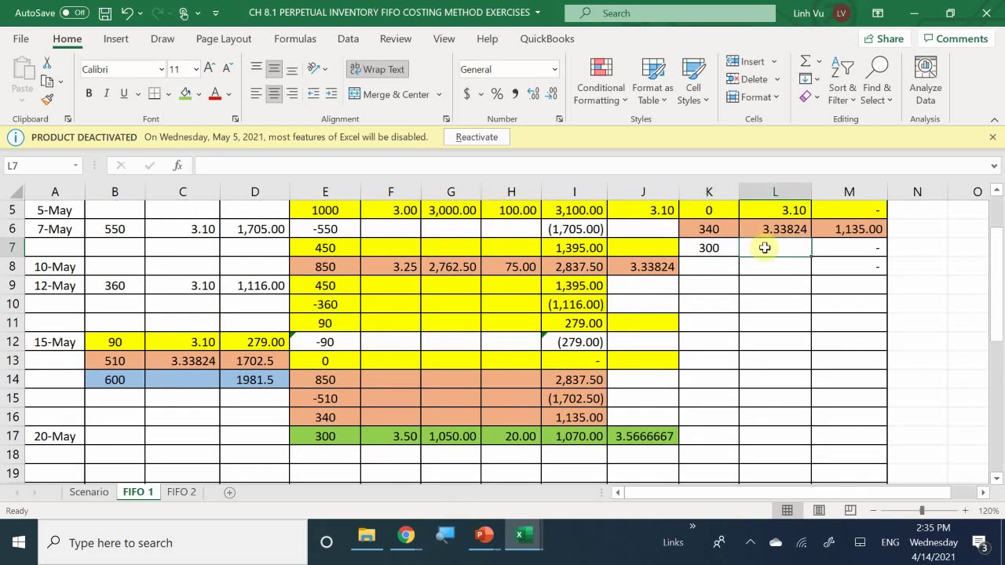
text(=)
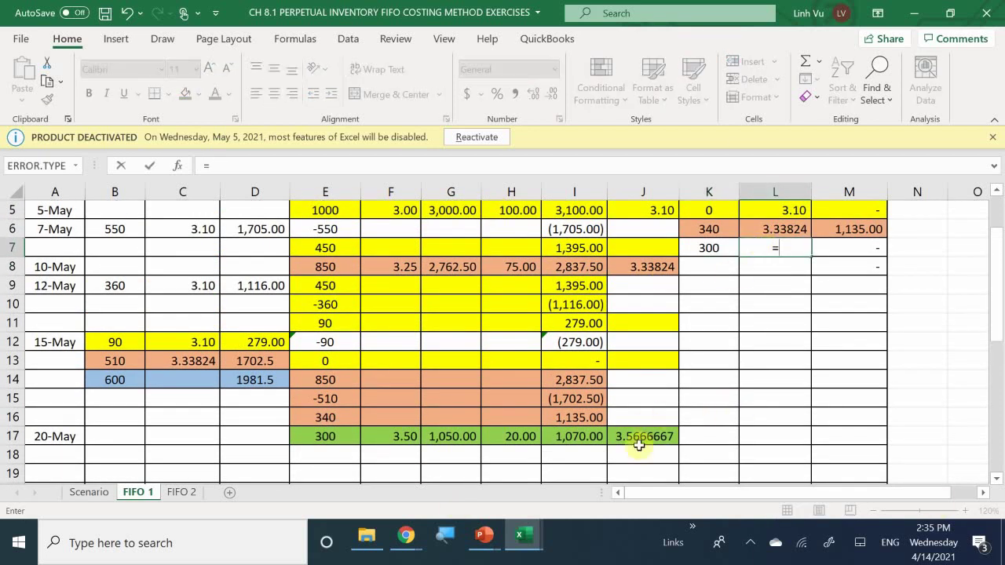
click(629, 441)
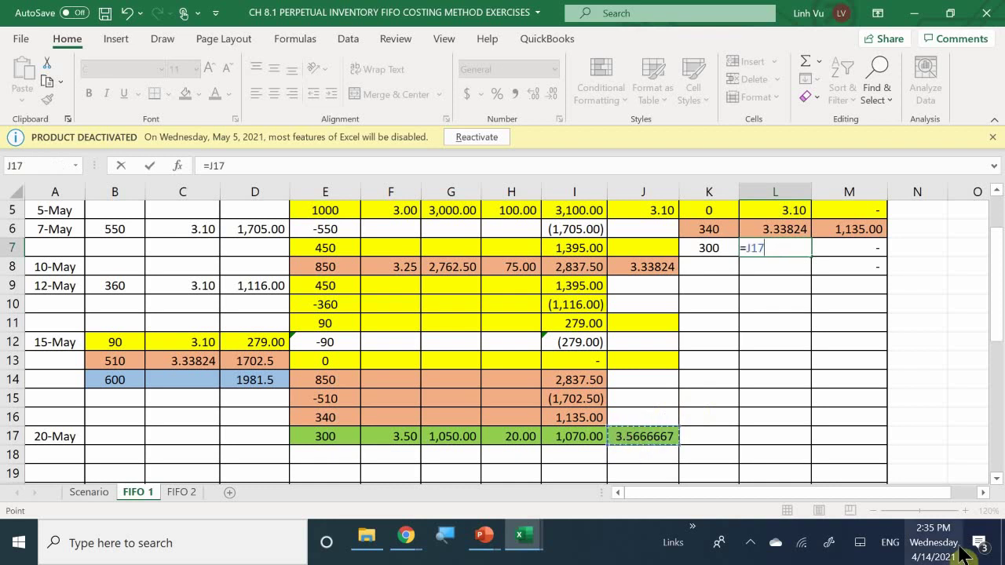
key(Return)
Enter the inventory on hand total cost formula =K7*L7 in M7.
key(Right)
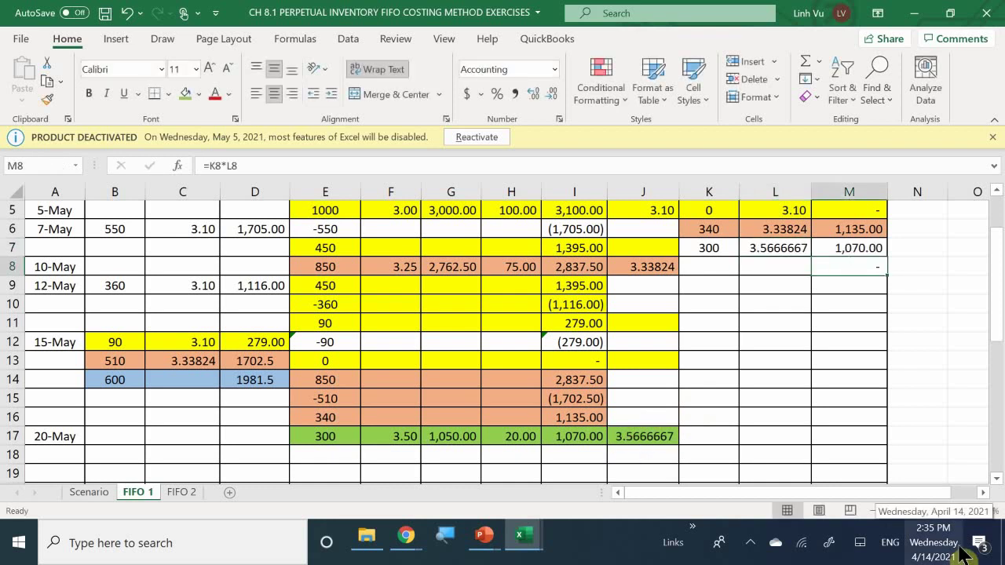
key(Up)
text(=)
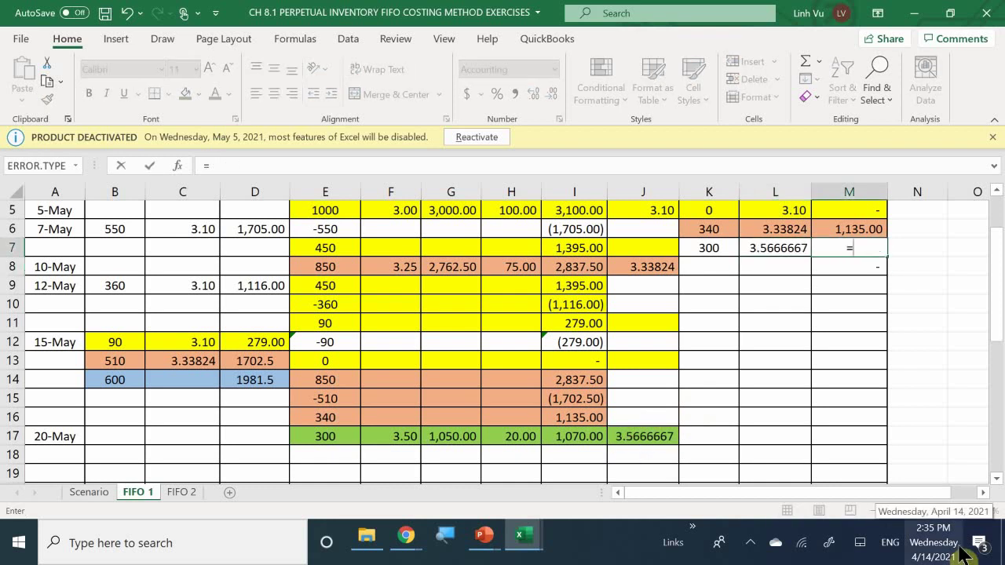
text(K7*L7)
key(Return)
key(Up)
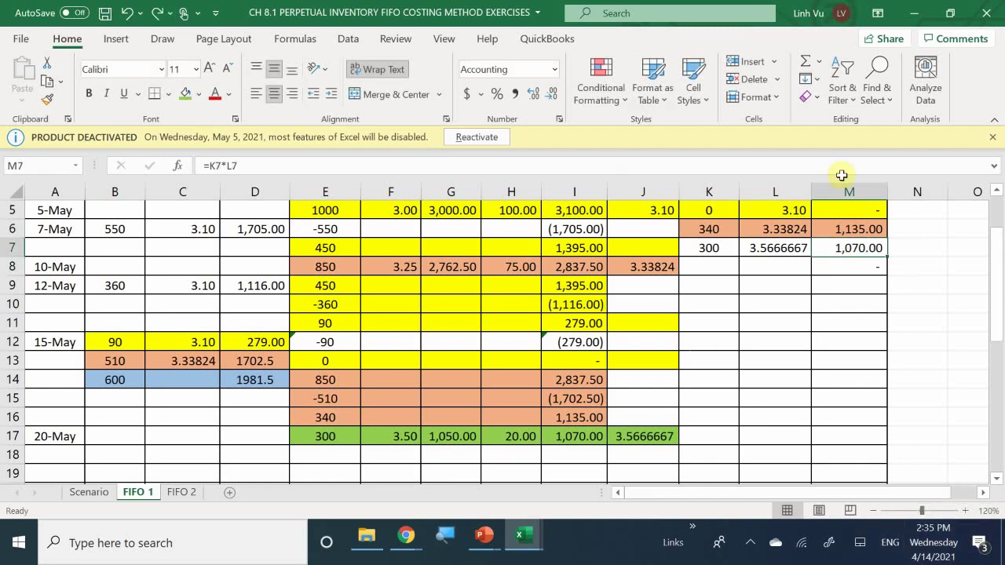
Fill the inventory on hand cells K7:M7 with the same light green as the 20-May purchase.
click(806, 322)
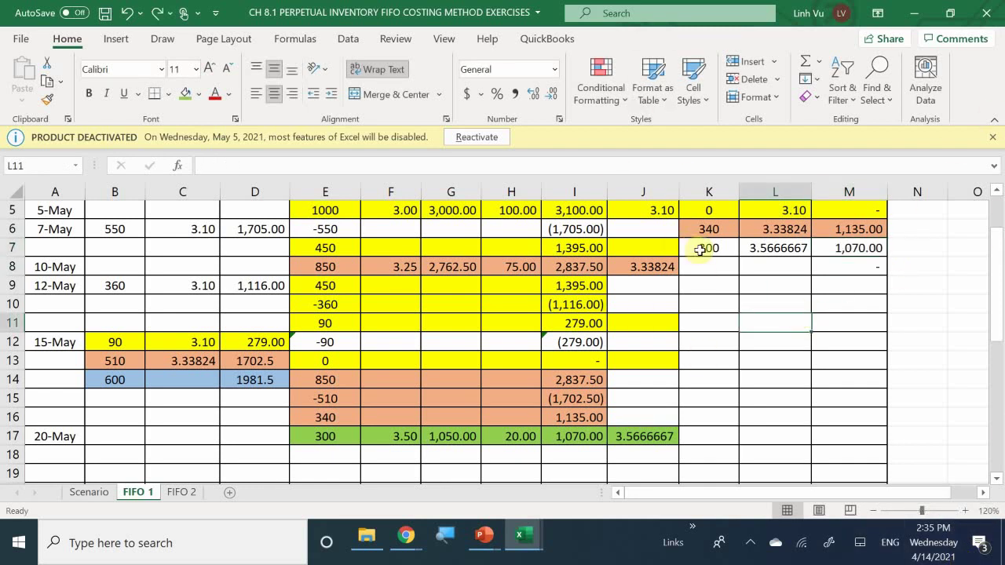
drag(700, 249, 833, 249)
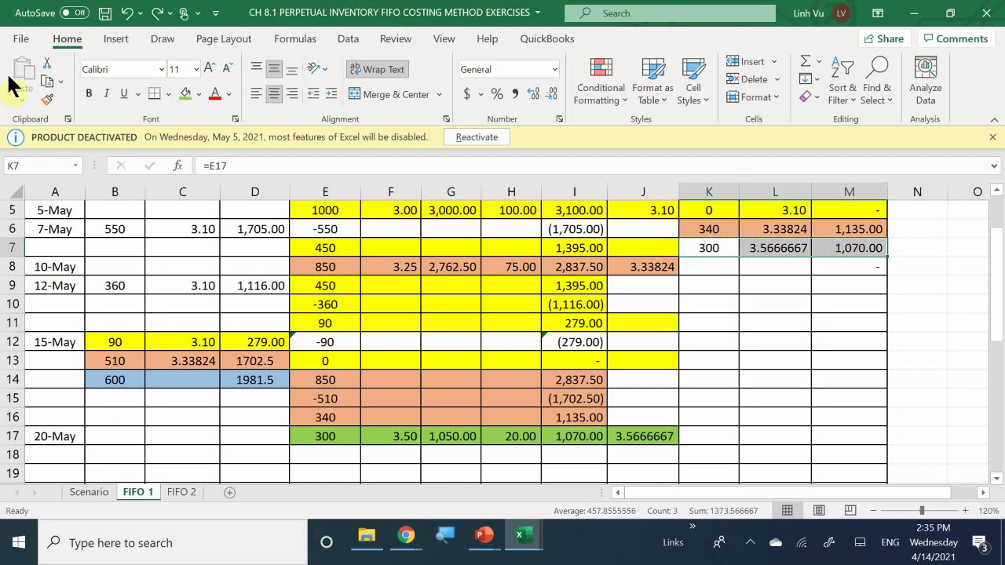
click(186, 92)
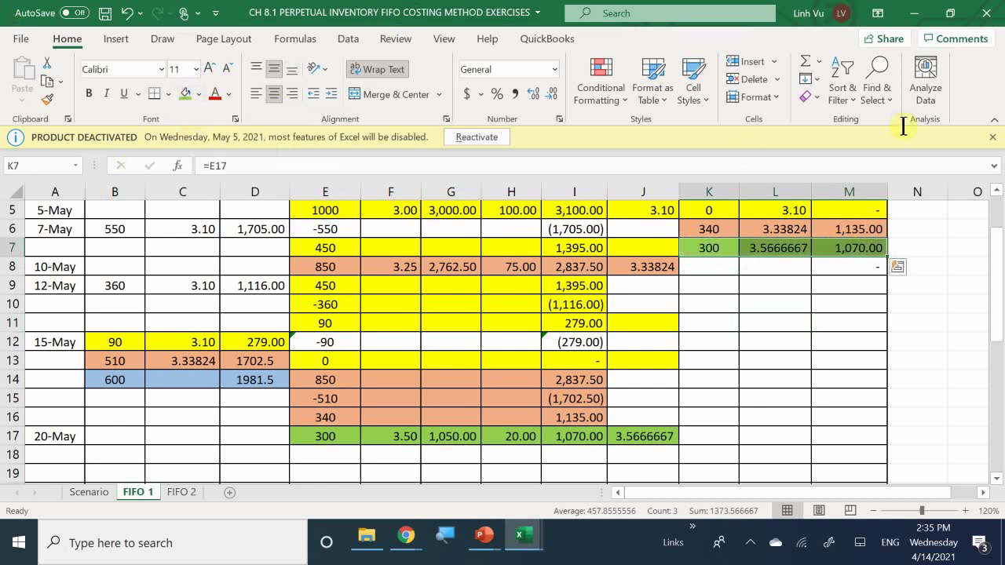
click(815, 303)
scroll(815, 302, up, 1)
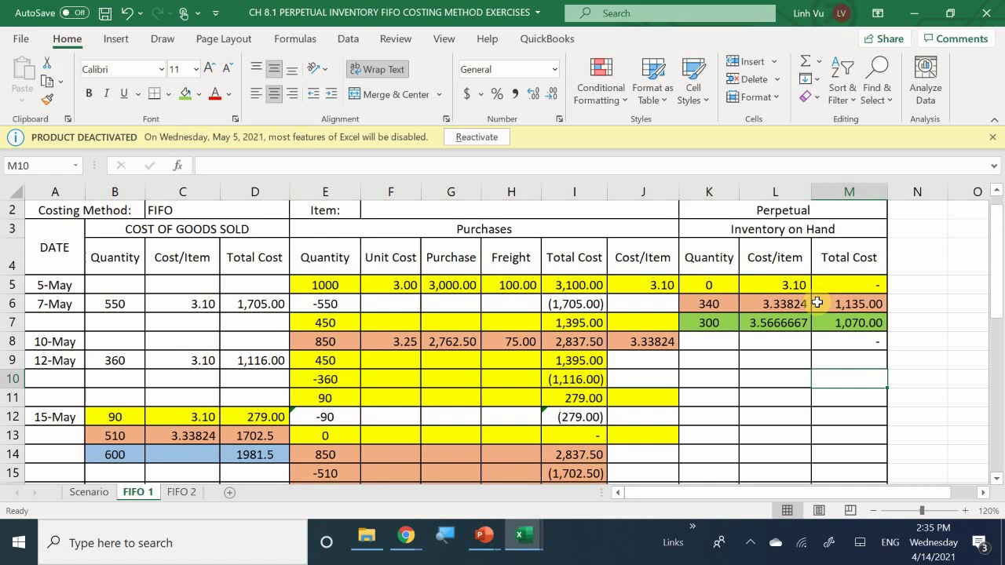
Look up the transaction after 20 May on the Scenario sheet and enter its date 5/22 in A18 of FIFO 1.
scroll(818, 302, down, 2)
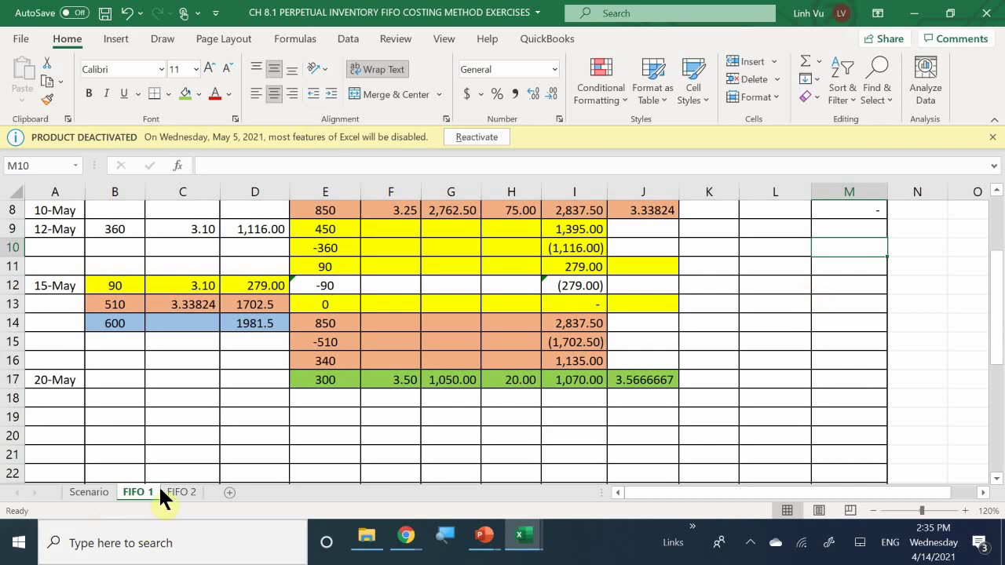
mouse_move(406, 538)
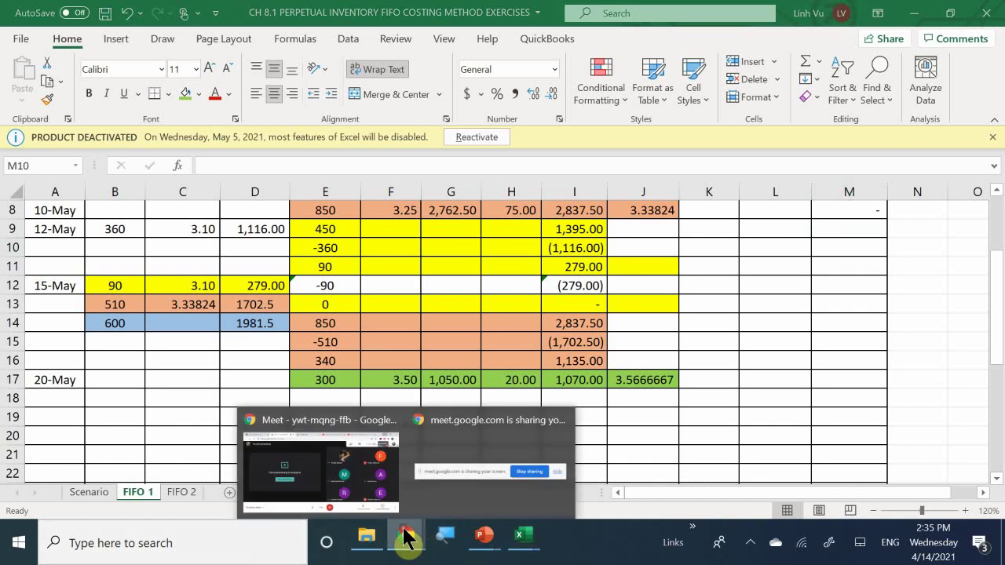
click(88, 492)
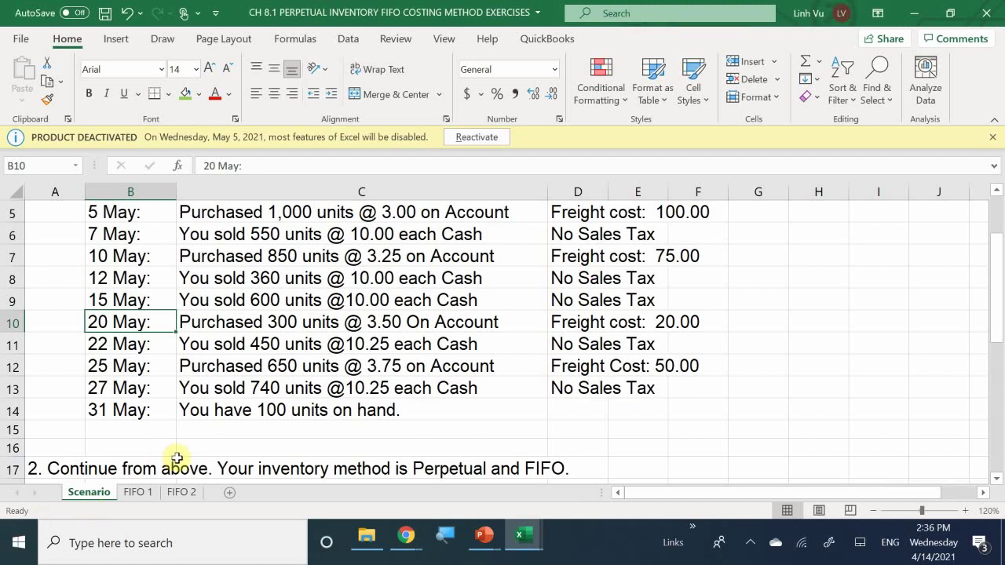
click(129, 493)
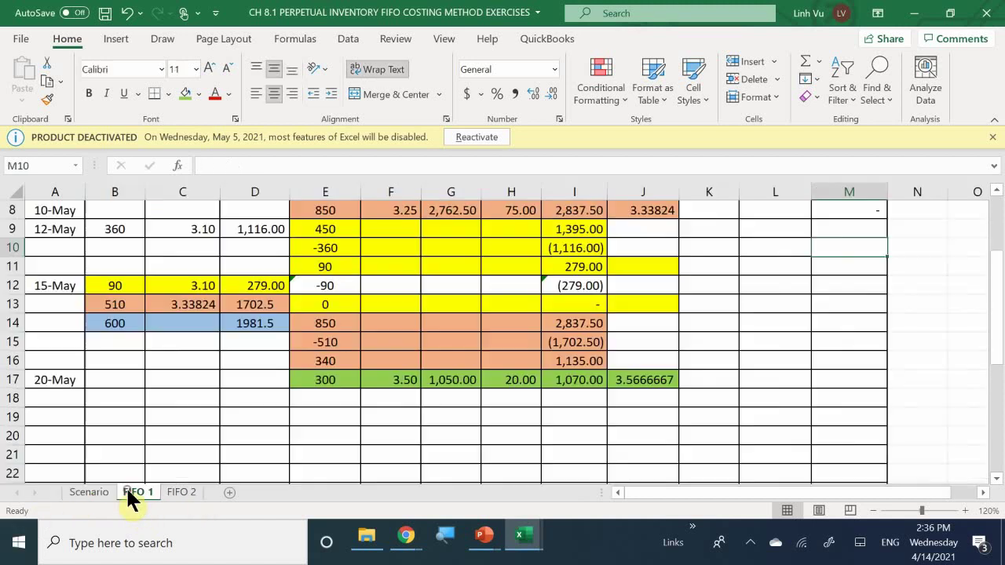
scroll(179, 383, down, 1)
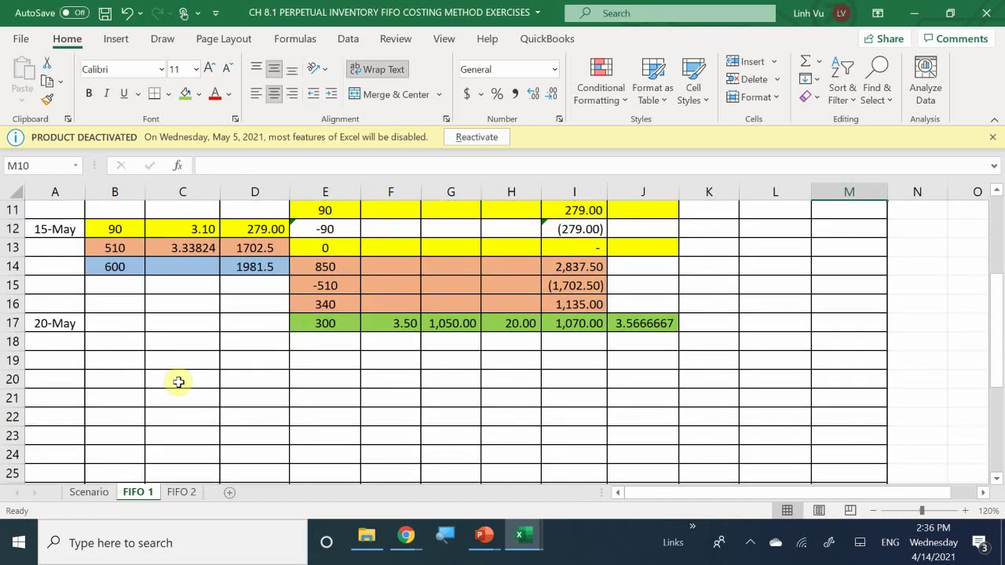
click(66, 343)
text(5)
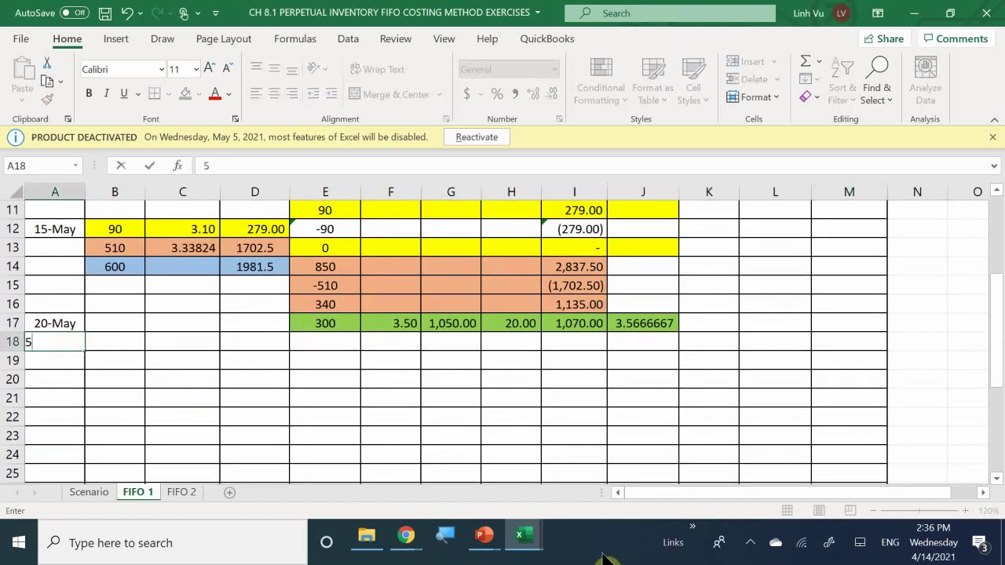
text(/22)
key(Return)
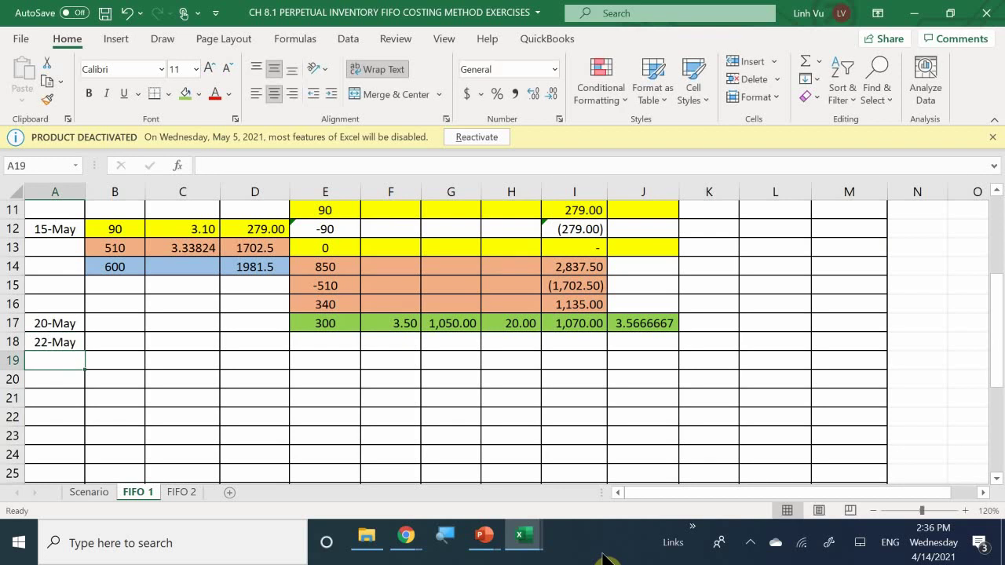
key(Right)
key(Up)
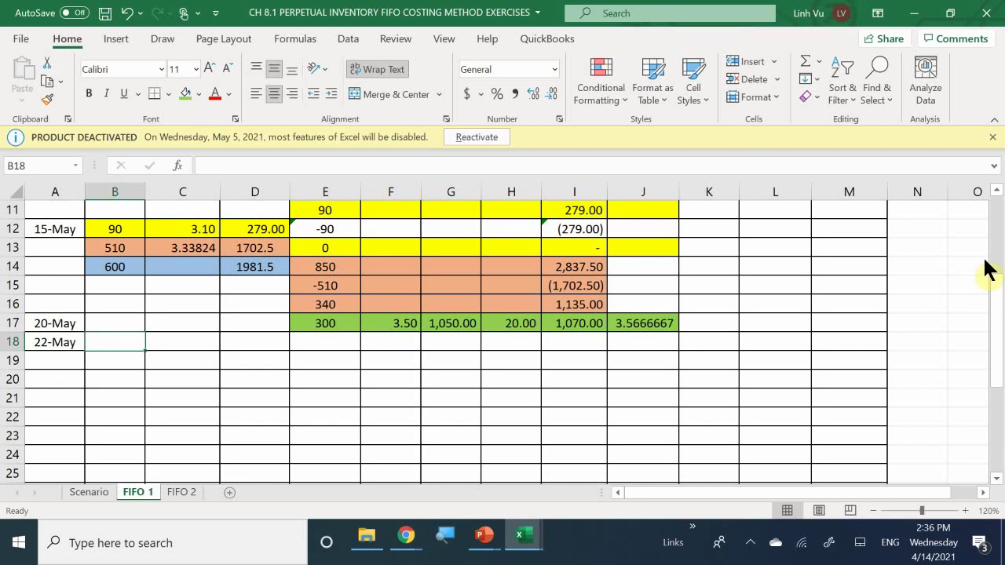
Check the inventory on hand table and enter 340 as the first 22-May quantity sold in B18.
scroll(731, 342, up, 2)
scroll(730, 341, up, 1)
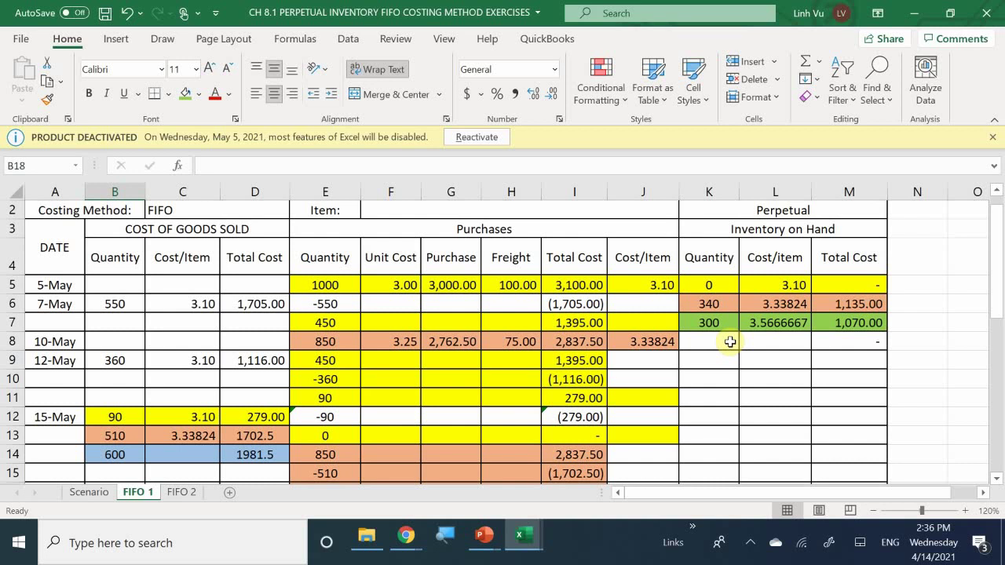
scroll(731, 342, down, 2)
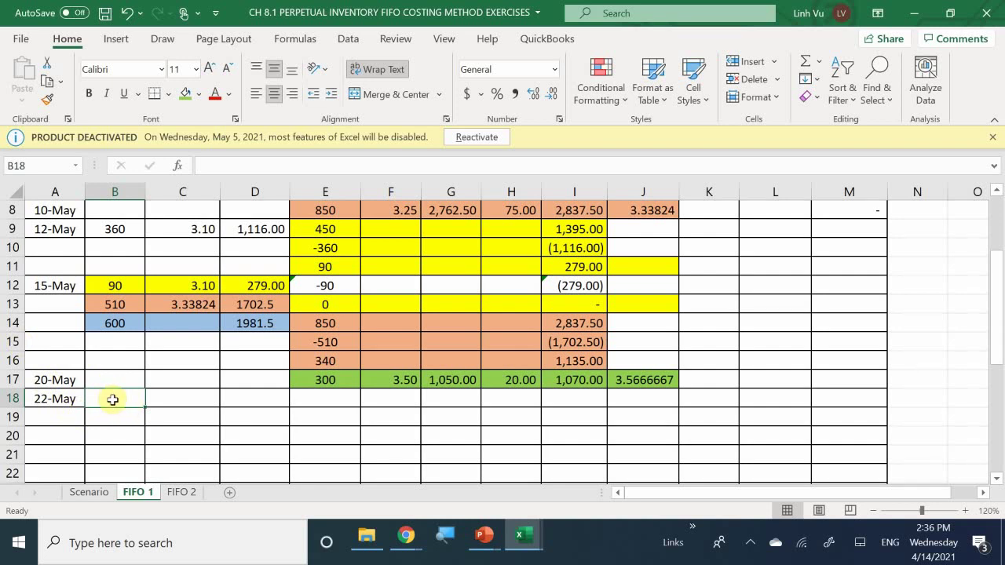
text(340)
key(Return)
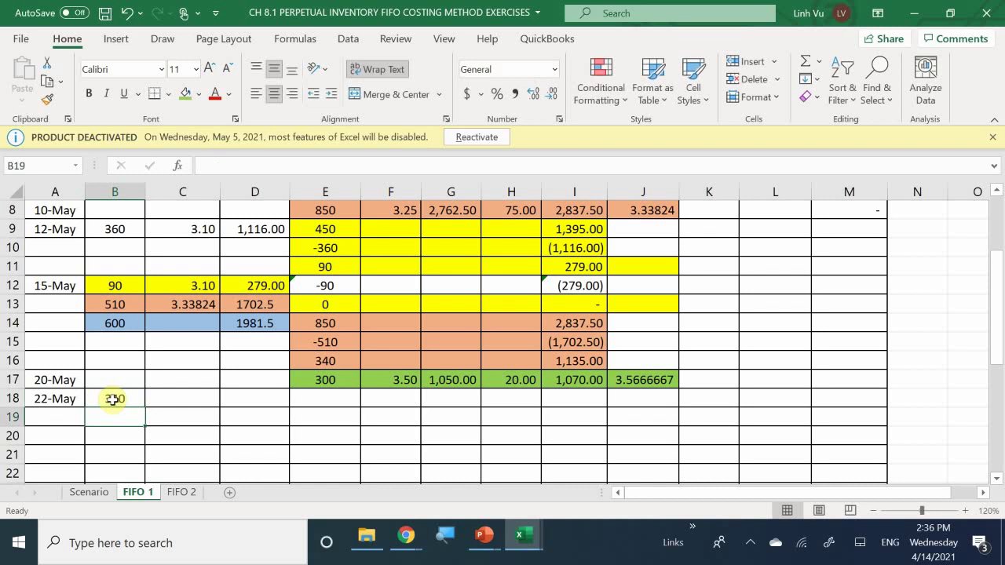
Calculate the remaining 22-May quantity sold in B19 with the formula =450-B18.
text(=)
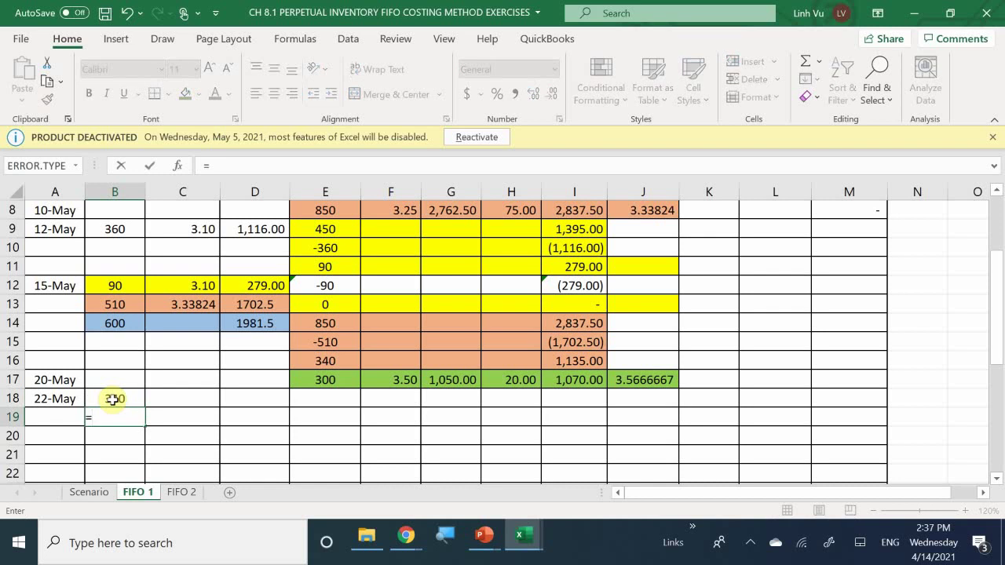
text(3)
key(BackSpace)
text(450-)
click(114, 399)
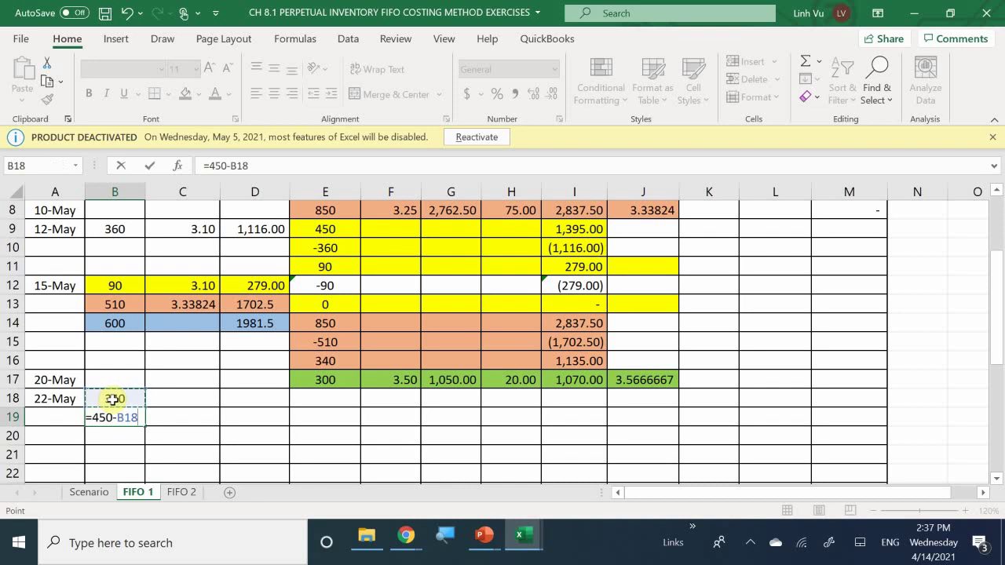
key(Return)
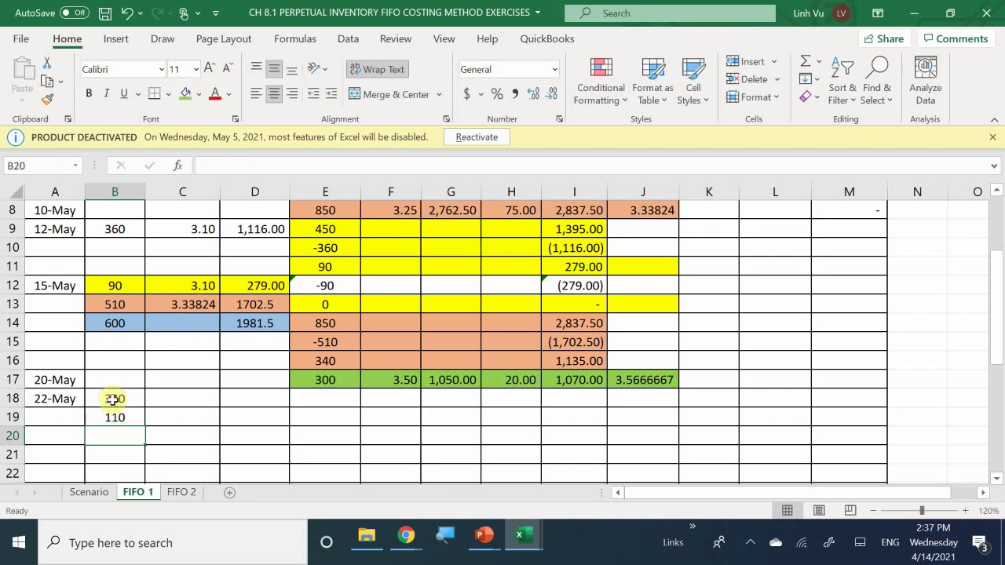
Total the two 22-May quantities sold in B20 with the formula =B18+B19.
text(=)
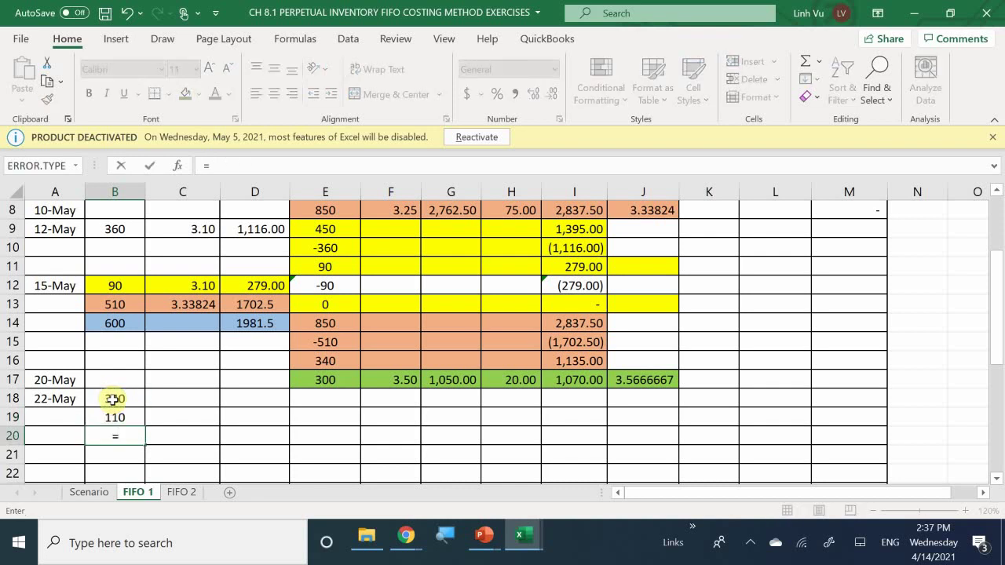
click(114, 399)
text(+)
key(Up)
key(Return)
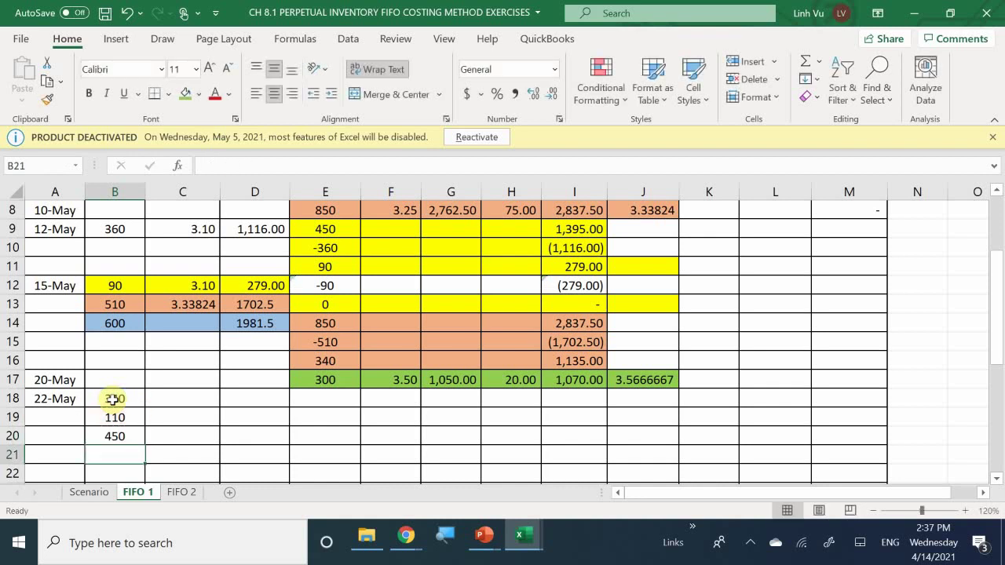
Fill the 22-May total row B20:D20 with the same light blue as the 15-May total.
drag(112, 436, 240, 440)
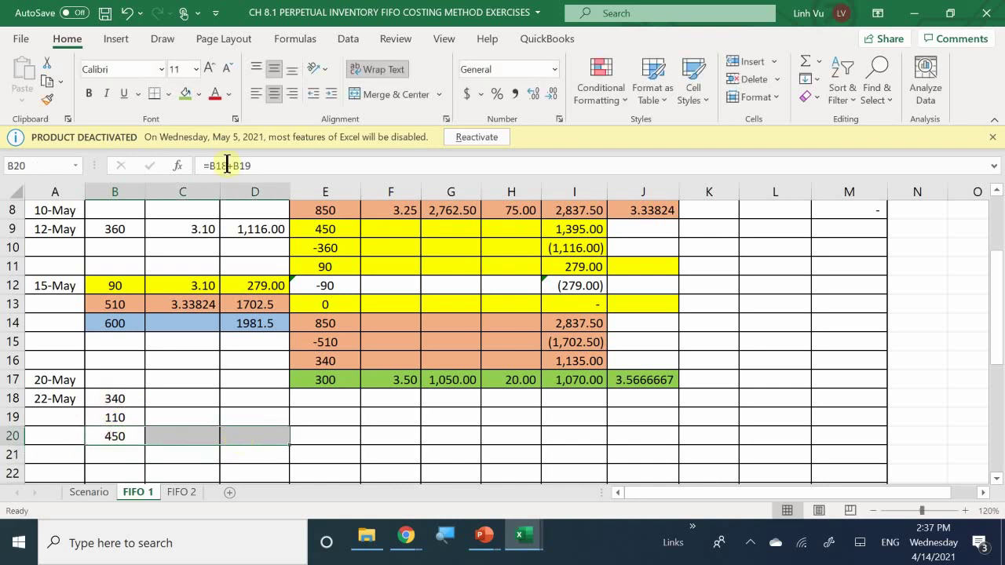
click(197, 93)
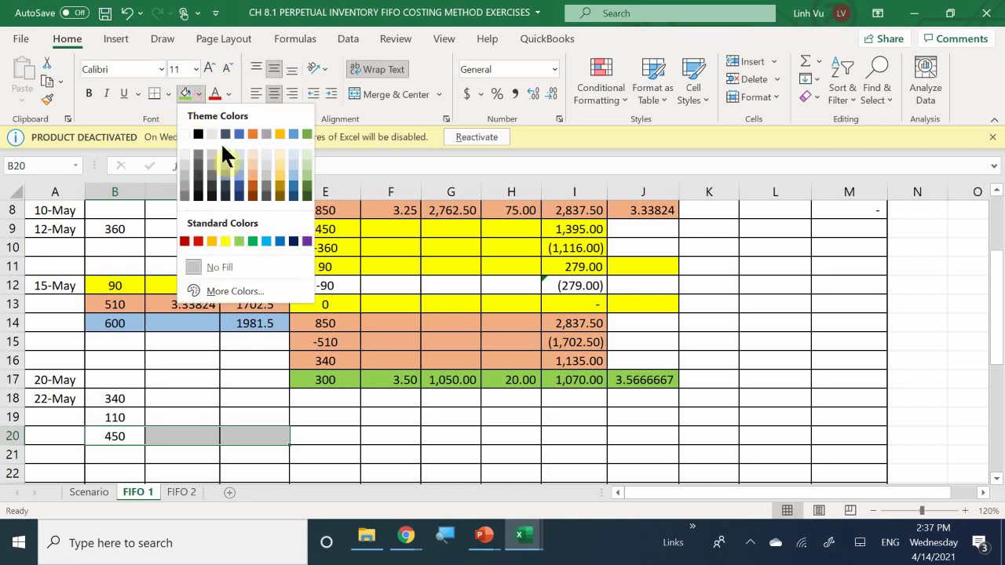
click(291, 172)
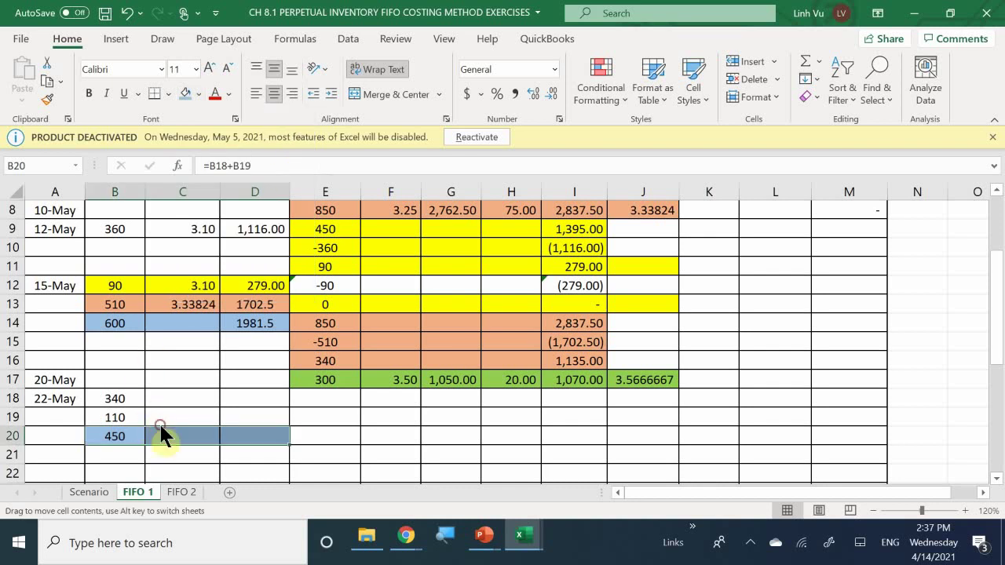
Fill the first 22-May sale row B18:D18 with the light orange of the 10-May purchase layer.
scroll(163, 424, down, 1)
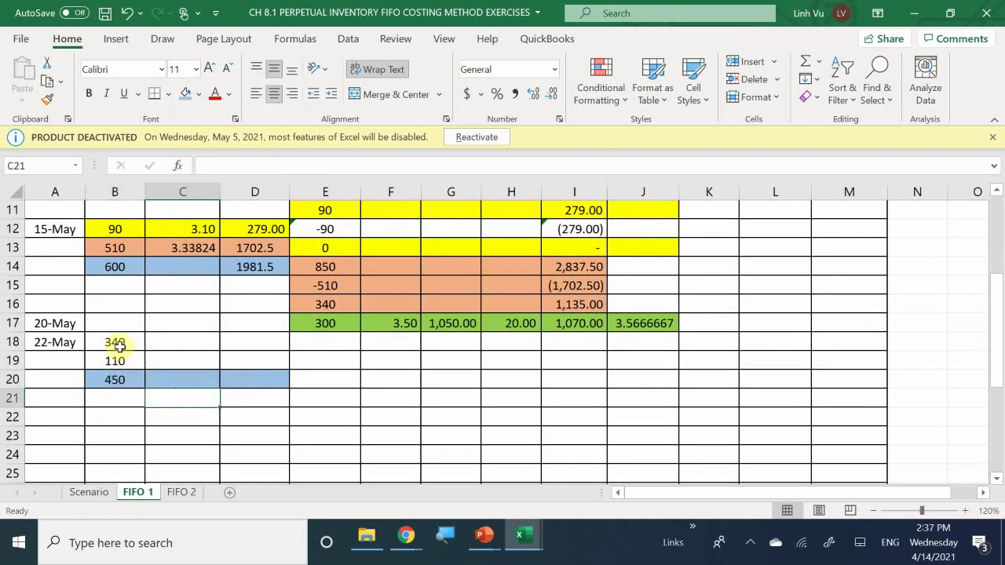
drag(115, 344, 242, 338)
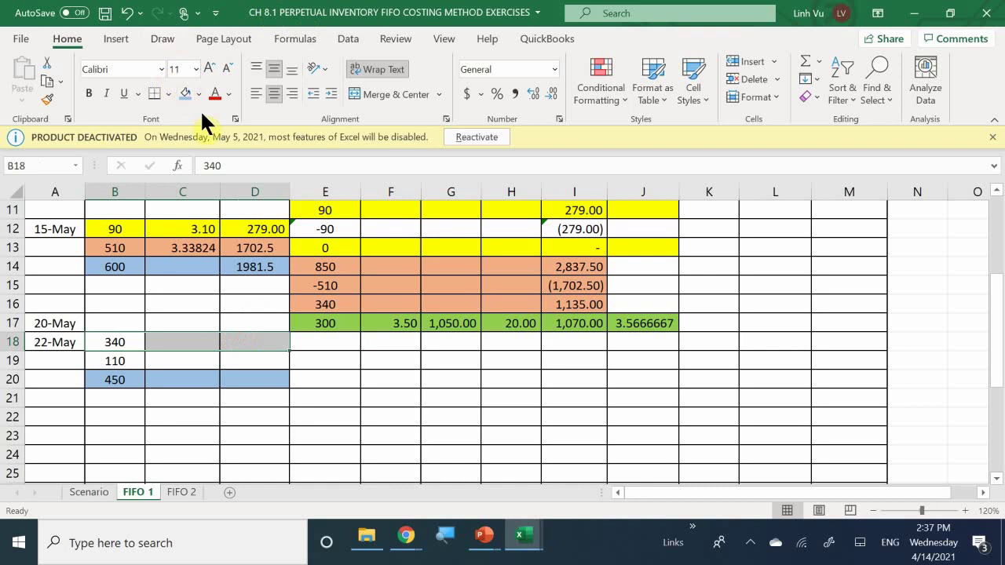
click(229, 94)
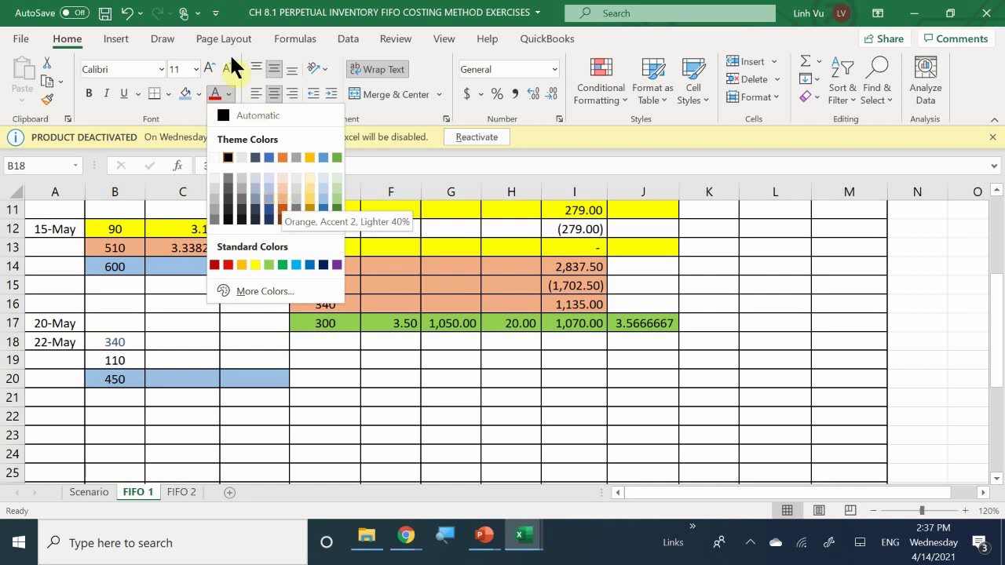
click(189, 93)
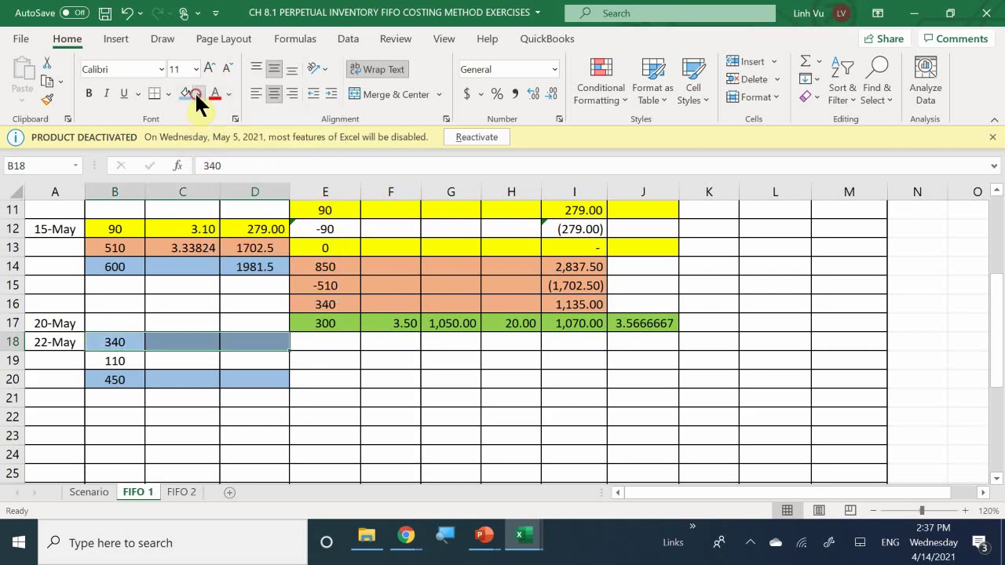
click(195, 92)
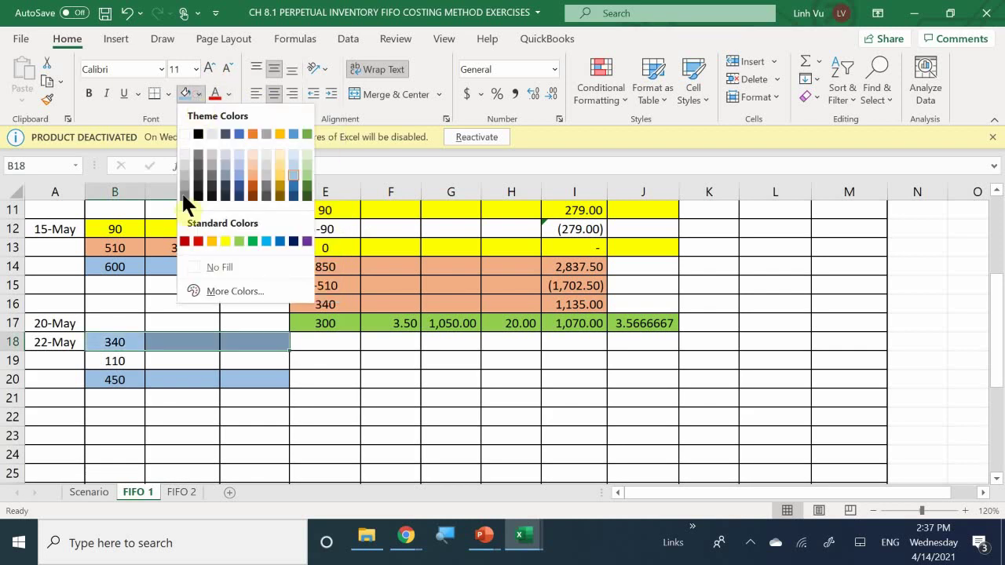
click(252, 176)
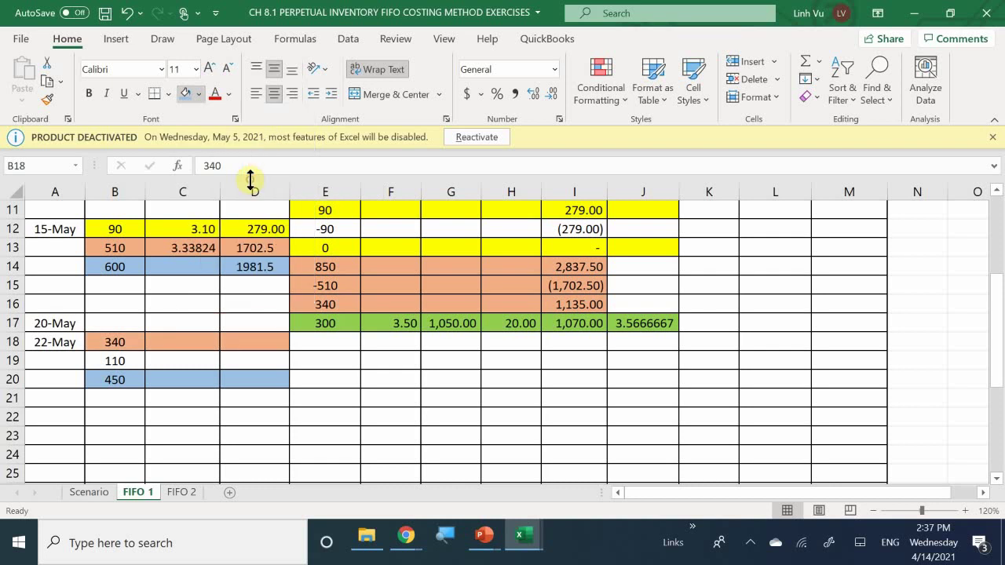
Fill the second 22-May sale row B19:D19 with the light green of the 20-May purchase layer.
click(115, 357)
drag(101, 362, 231, 359)
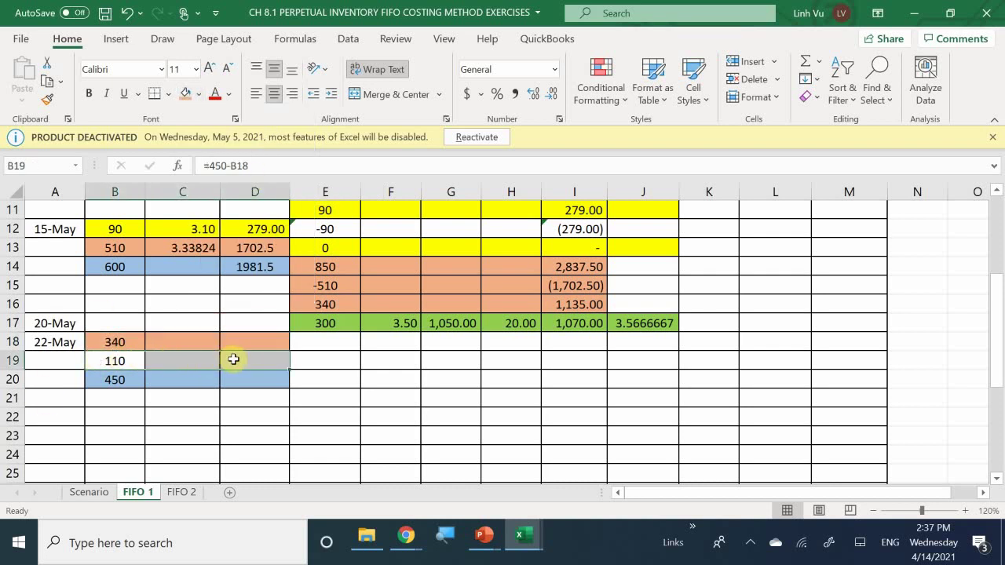
click(198, 95)
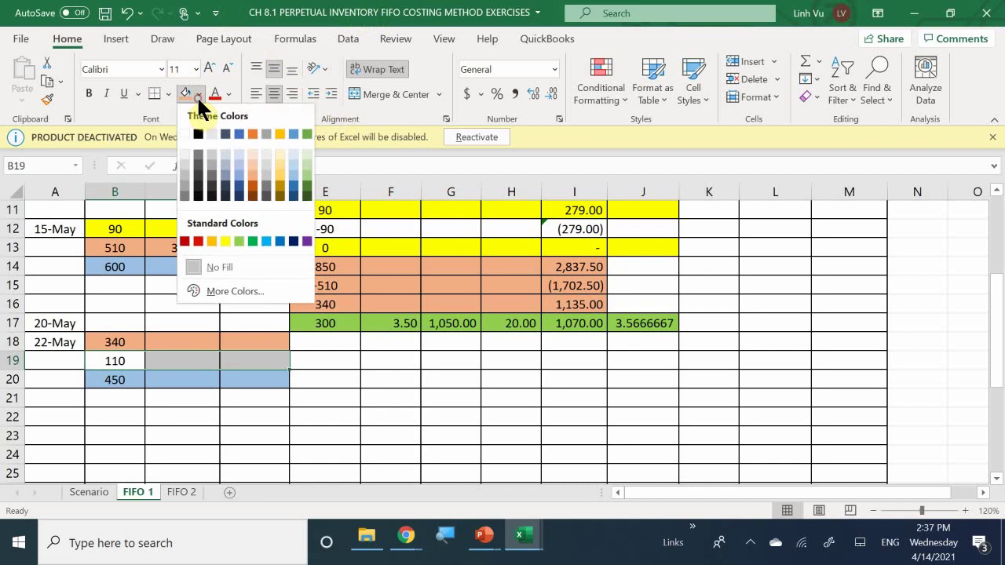
click(240, 241)
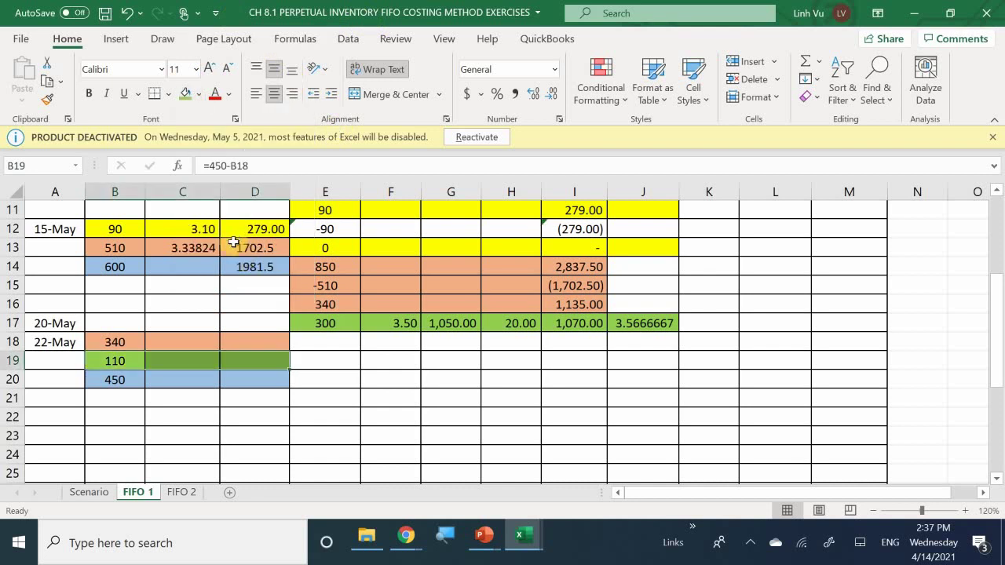
click(232, 411)
Carry the remaining 10-May layer quantity into E18 with the formula =E16.
click(333, 341)
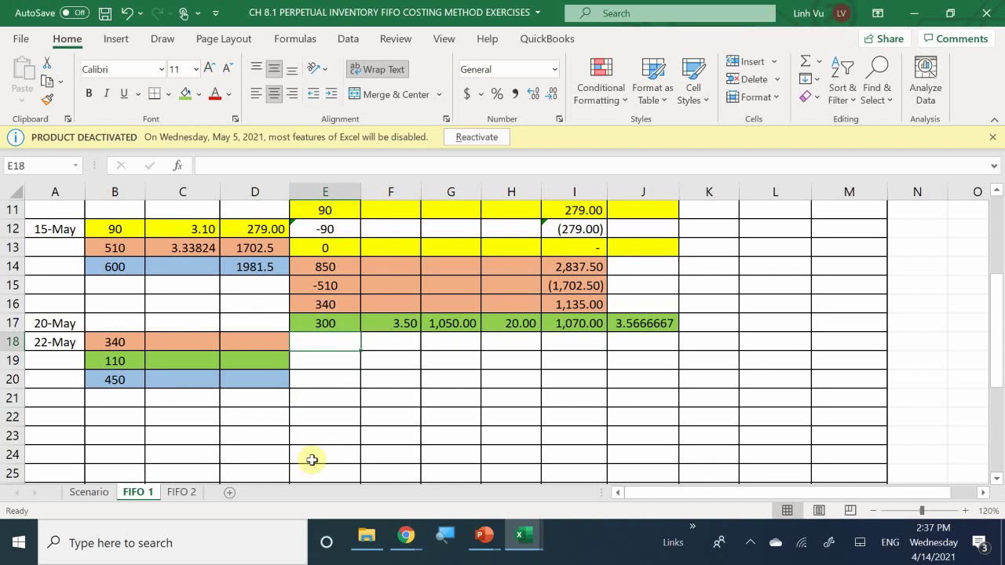
text(=)
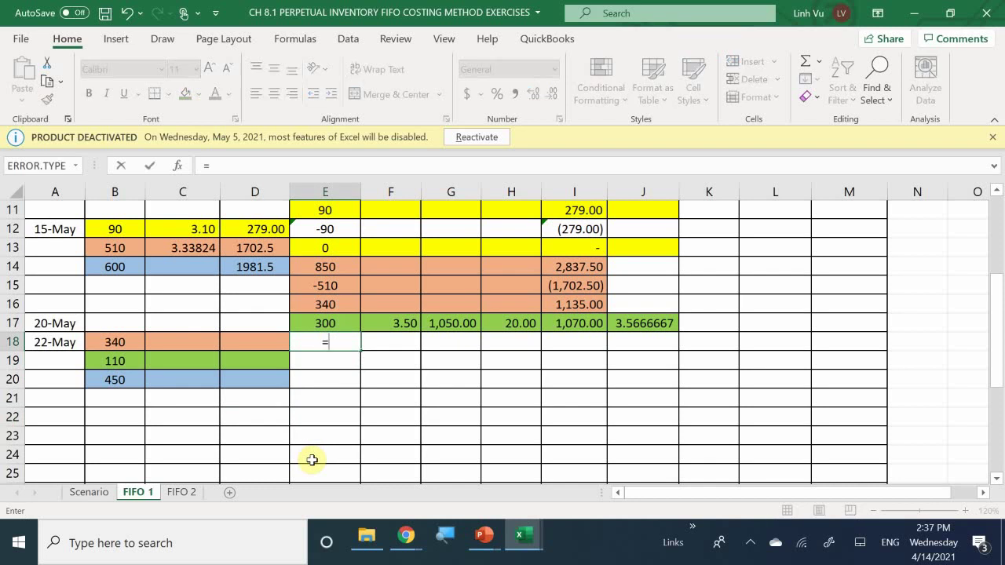
key(Up)
key(Up)
key(Return)
Carry the remaining 10-May layer total cost into I18 with the formula =I16.
key(Right)
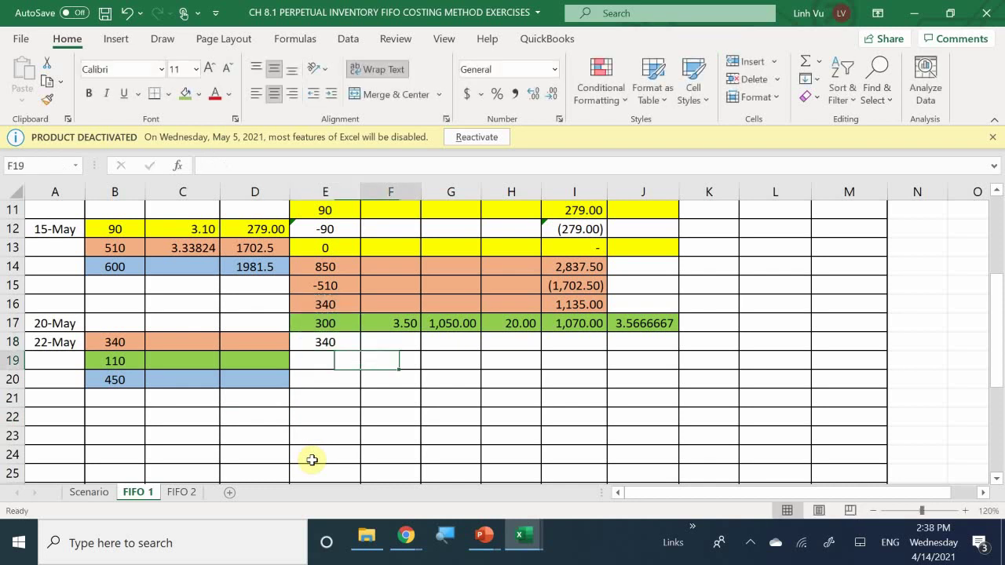
key(Right)
key(Right)
key(Right)
key(Up)
text(=)
key(Up)
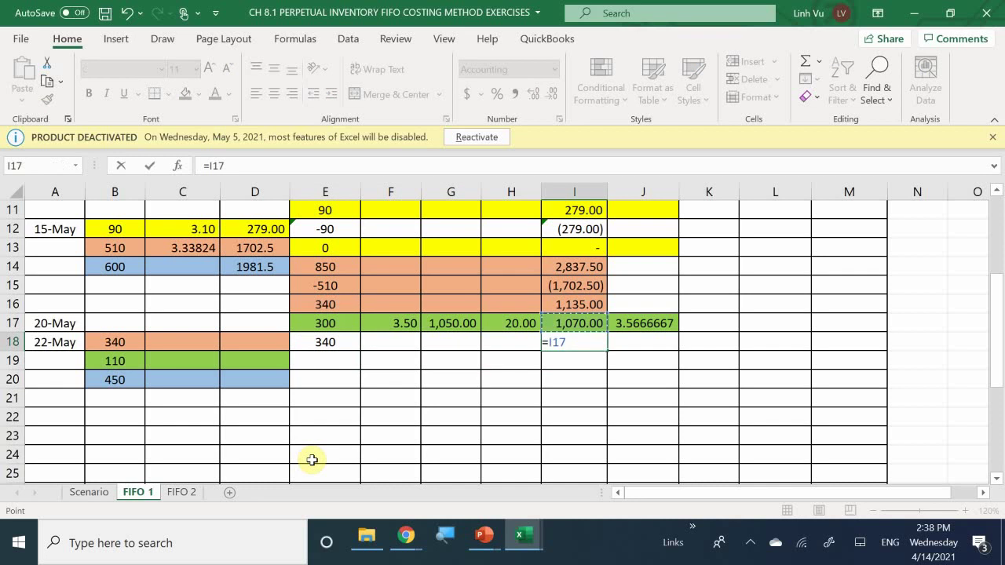
key(Up)
key(Return)
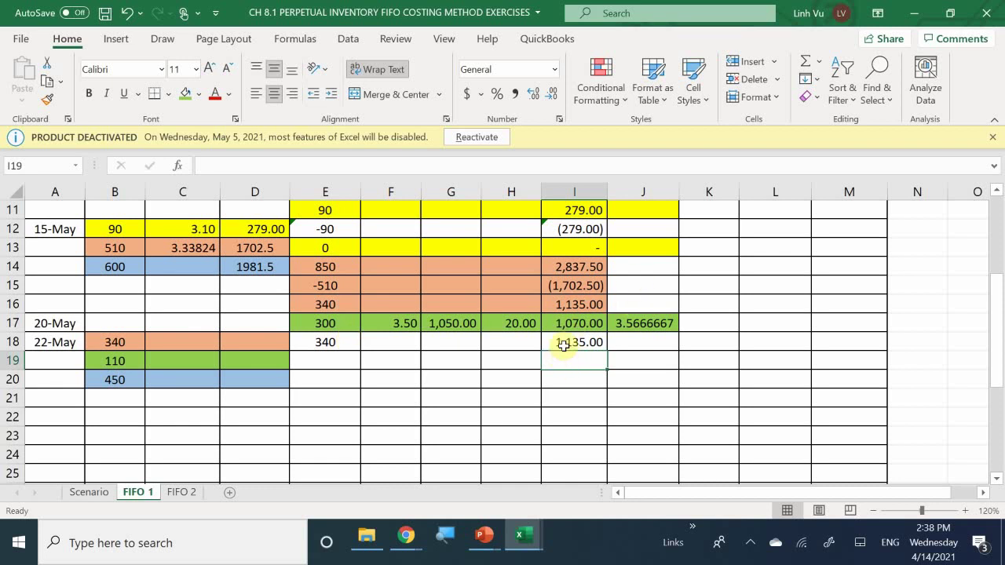
Deduct the first 22-May quantity sold from the purchase layer by entering -B18 in E19.
click(337, 362)
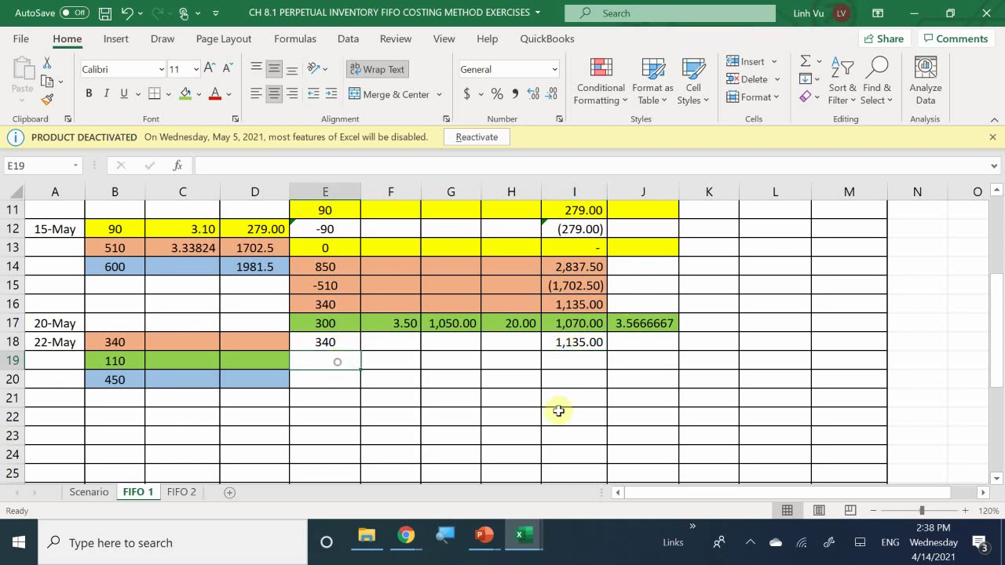
text(-)
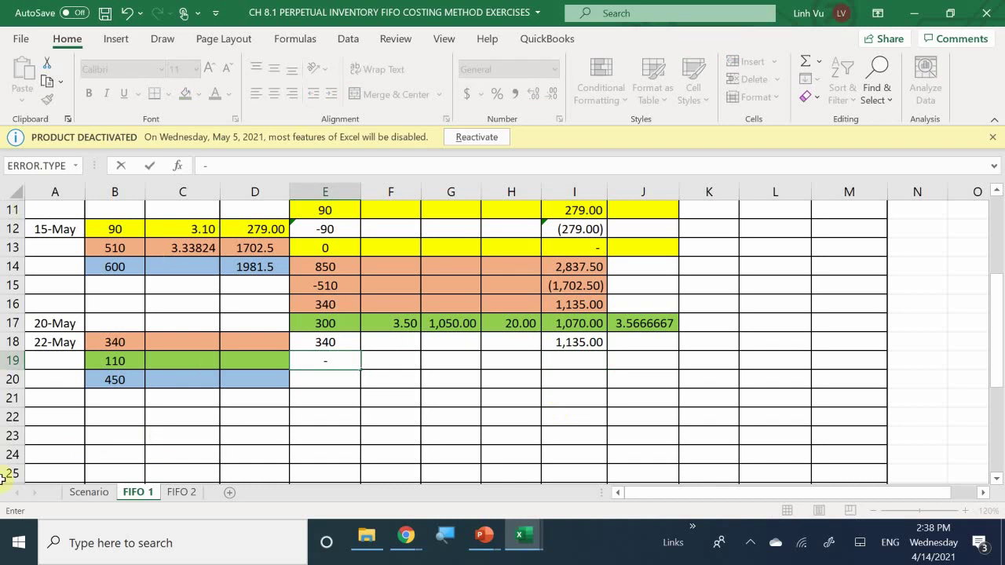
click(117, 343)
key(Return)
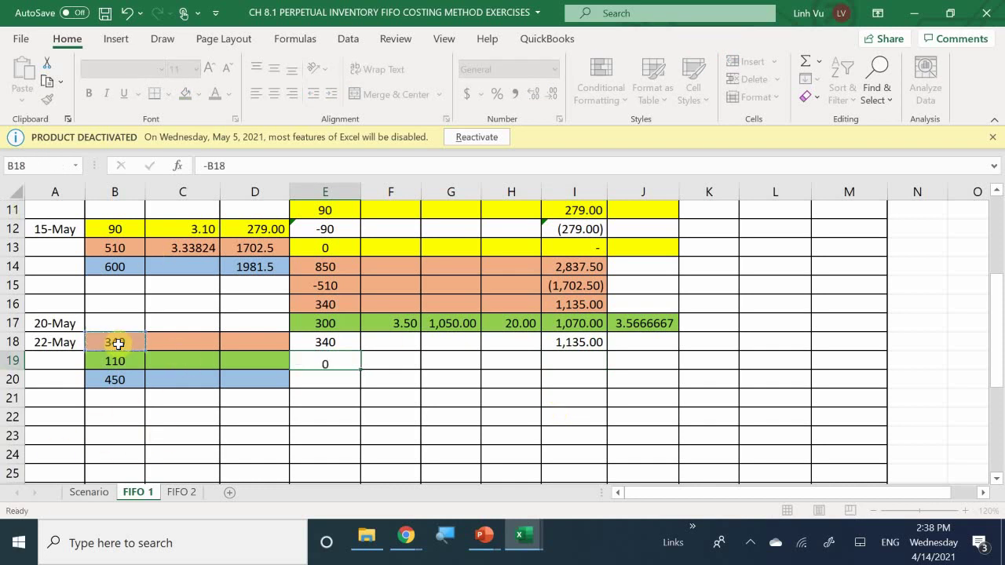
Calculate the layer's remaining quantity in E20 with the formula =E18+E19.
text(=)
key(Up)
key(Up)
text(+)
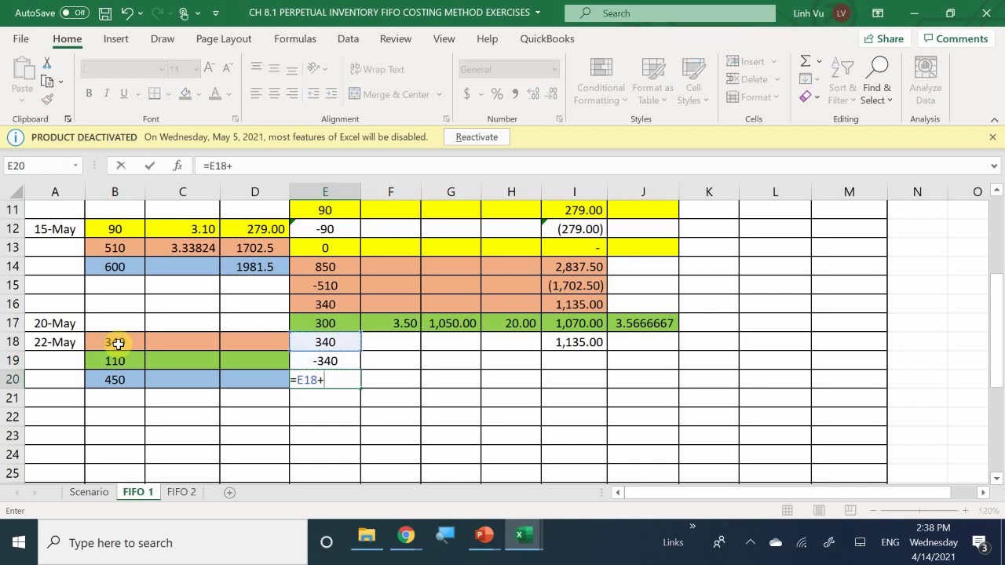
key(Up)
key(Return)
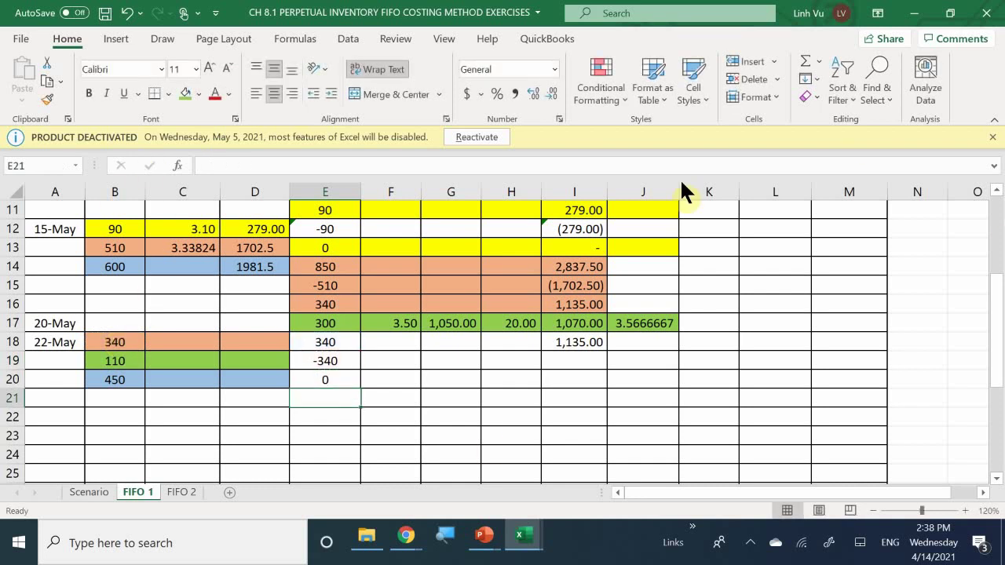
Deduct the first 22-May sale's total cost from the purchase layer by entering -D18 in I19.
click(567, 357)
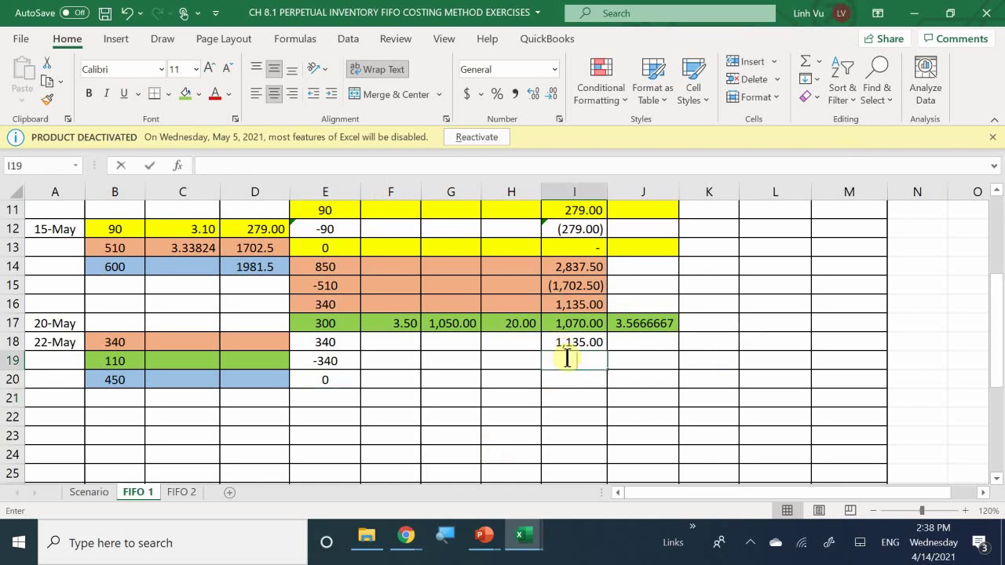
text(=)
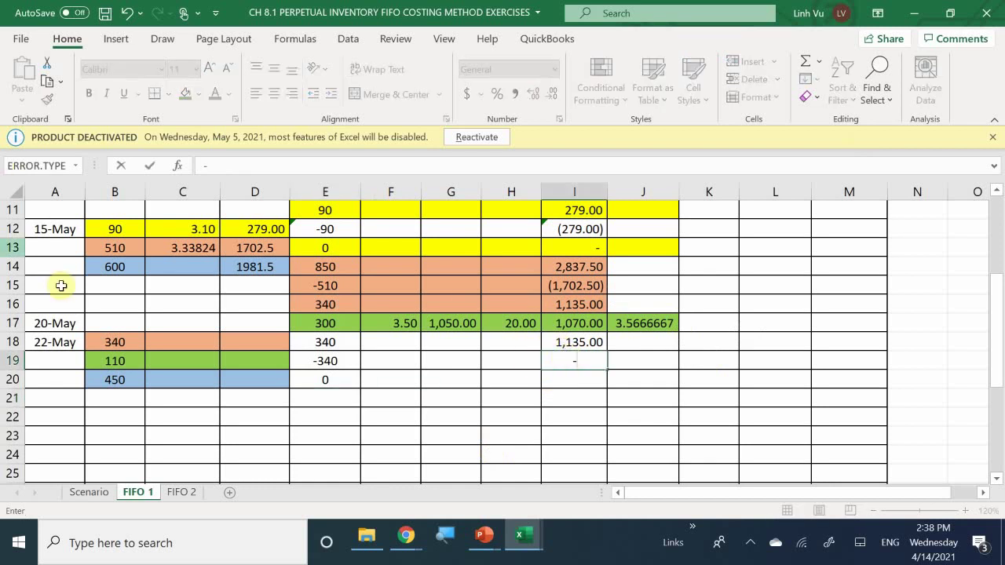
click(253, 343)
key(Return)
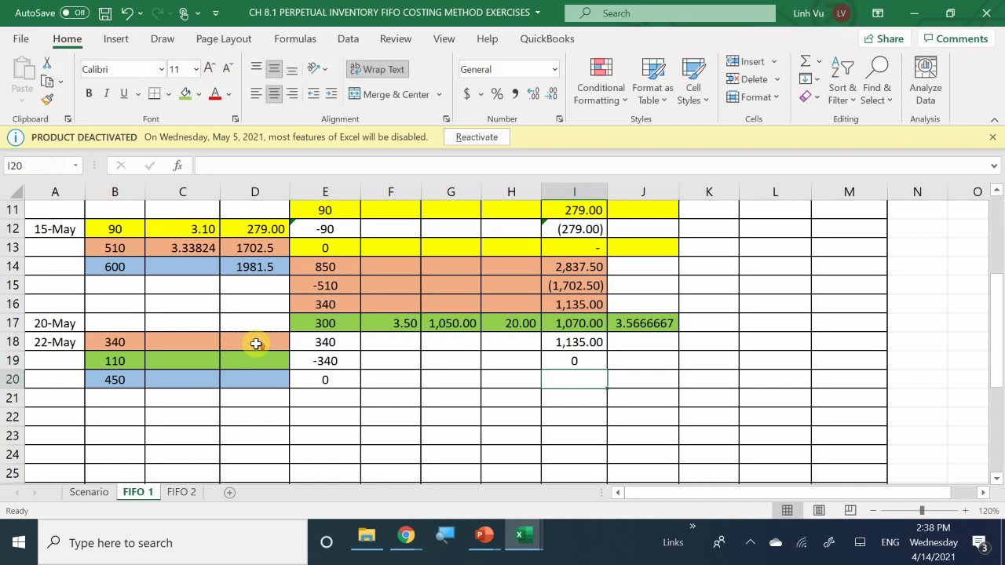
Enter the first 22-May sale's cost per item in C18 with the formula =L6.
scroll(236, 294, up, 2)
scroll(99, 377, down, 1)
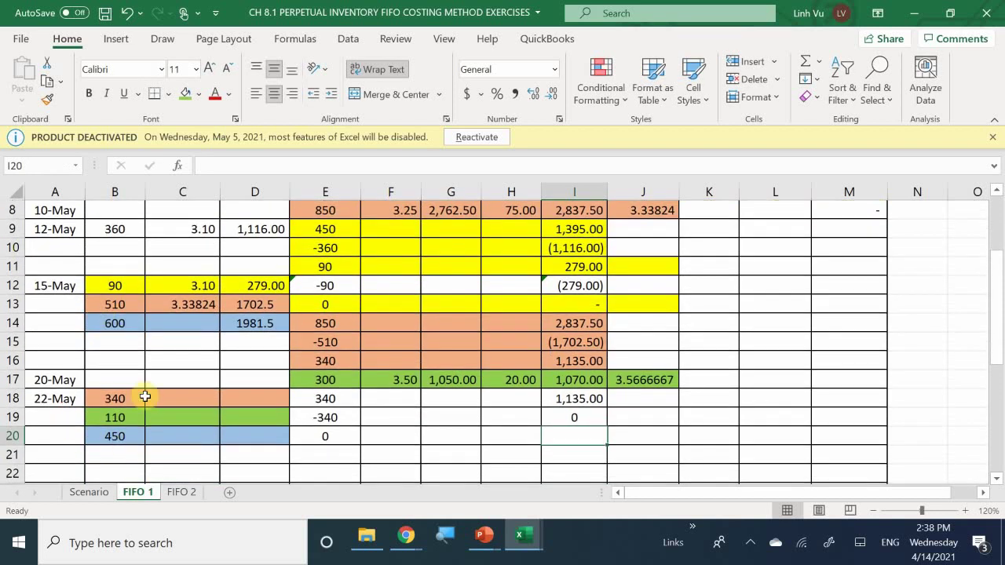
click(166, 399)
text(=)
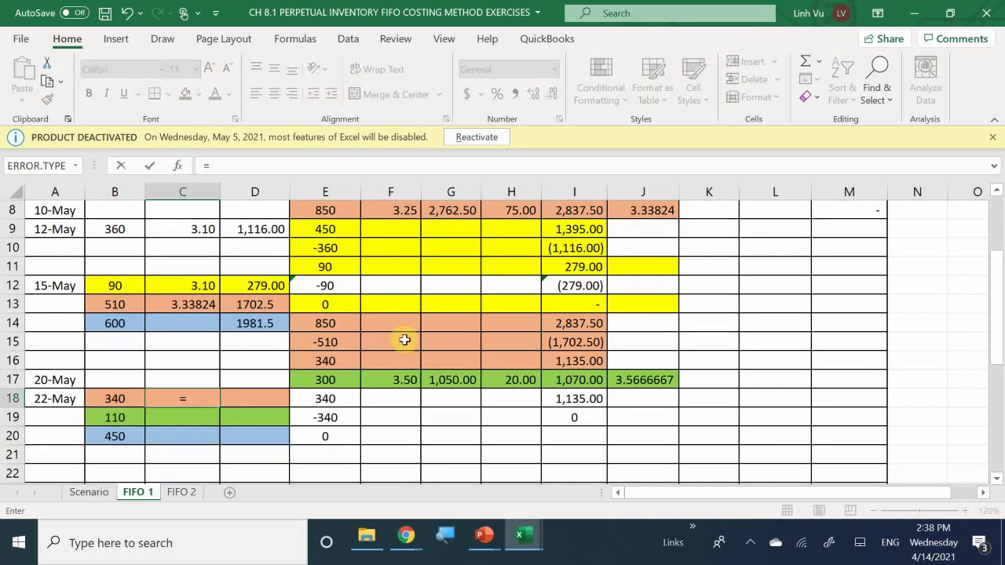
scroll(827, 299, up, 3)
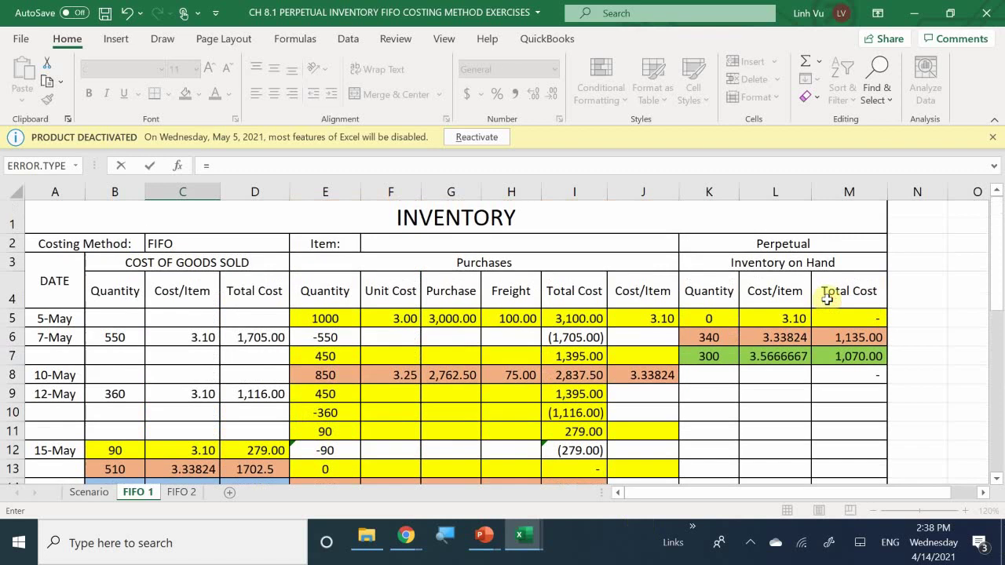
click(779, 343)
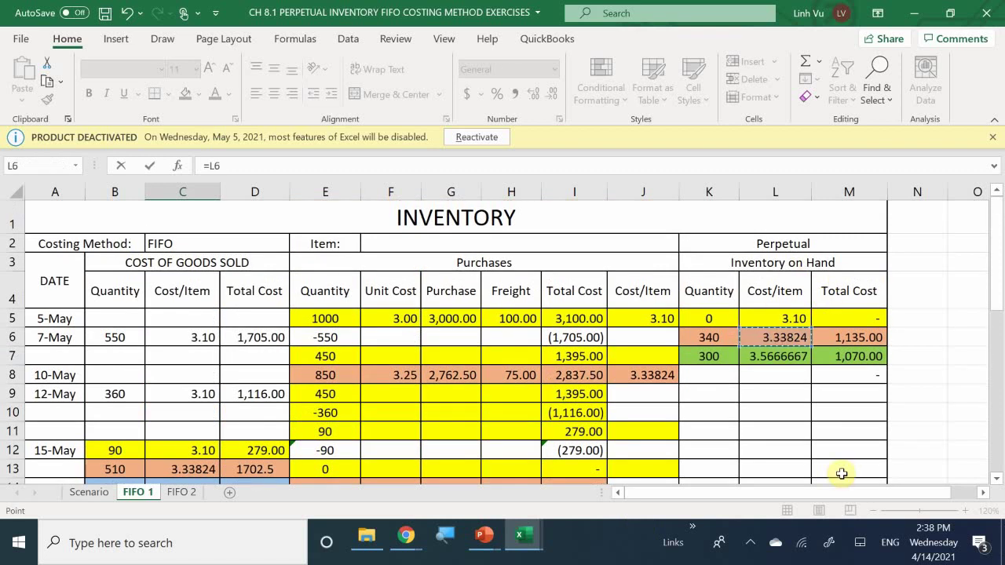
key(Return)
Calculate the first 22-May sale's total cost in D18 with the formula =ROUND(B18*C18,2).
key(Right)
key(Up)
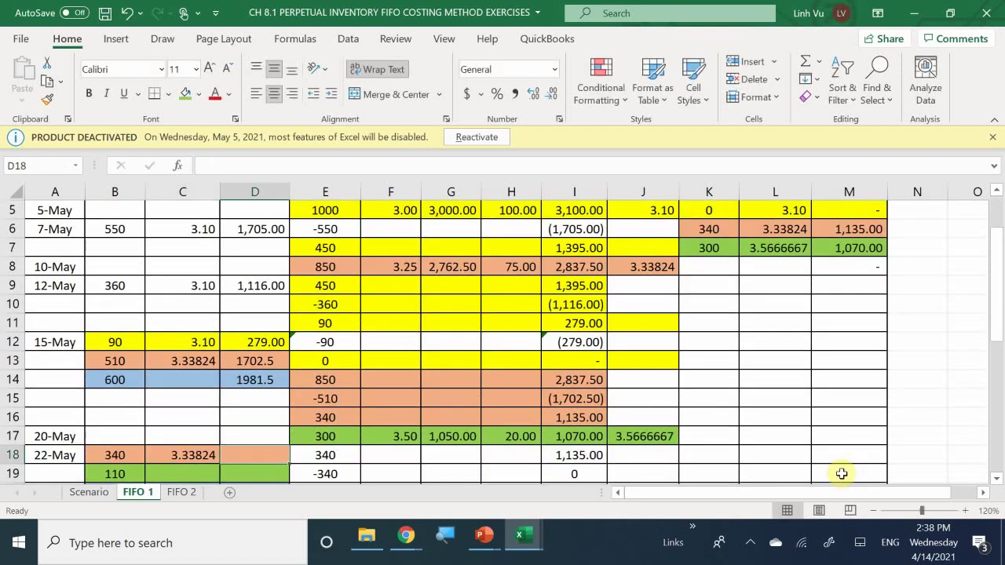
text(=round()
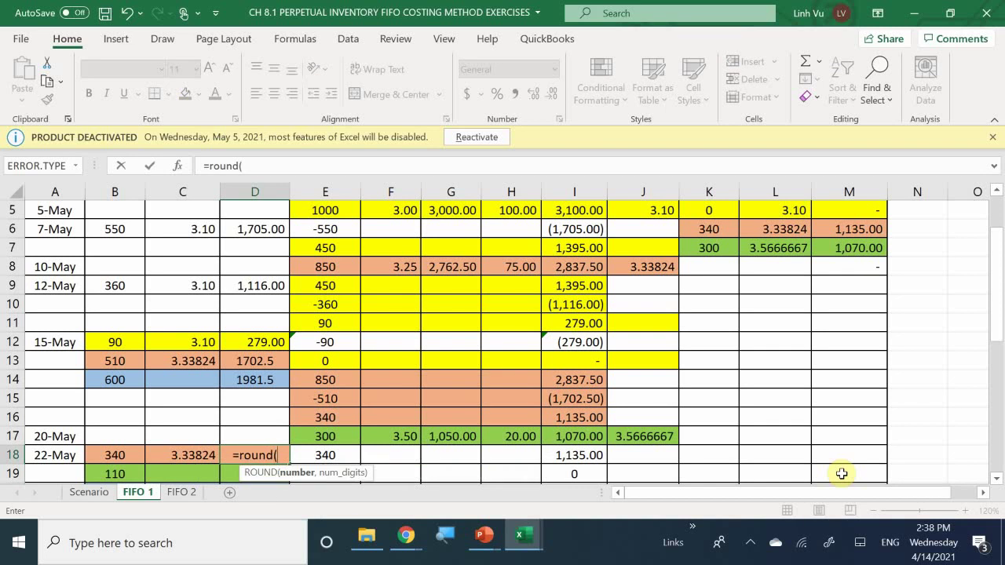
key(Left)
key(Left)
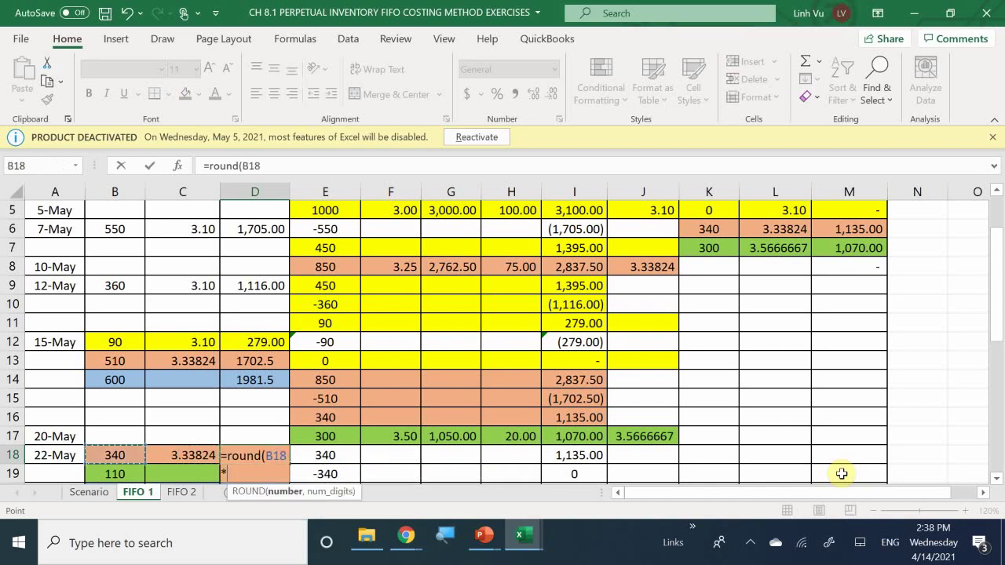
text(*)
key(Left)
text(n)
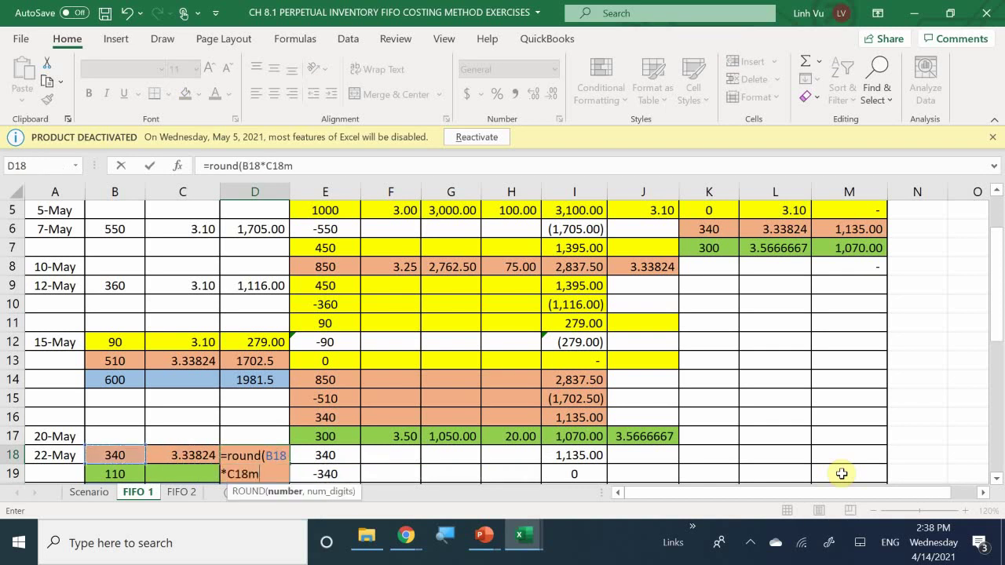
key(BackSpace)
key(Return)
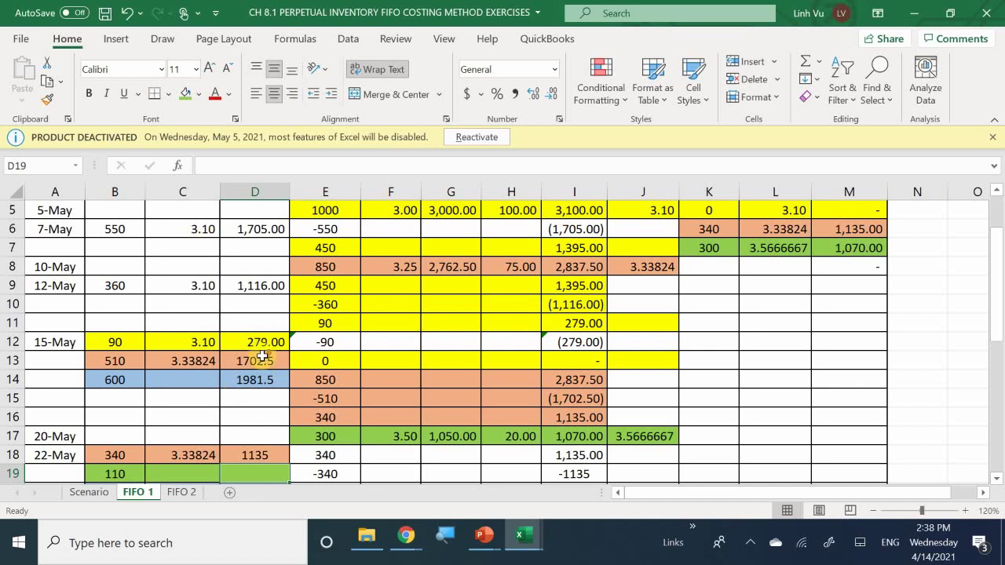
Apply the comma number format to the Total Cost cells from D18 down through D22.
scroll(264, 357, down, 1)
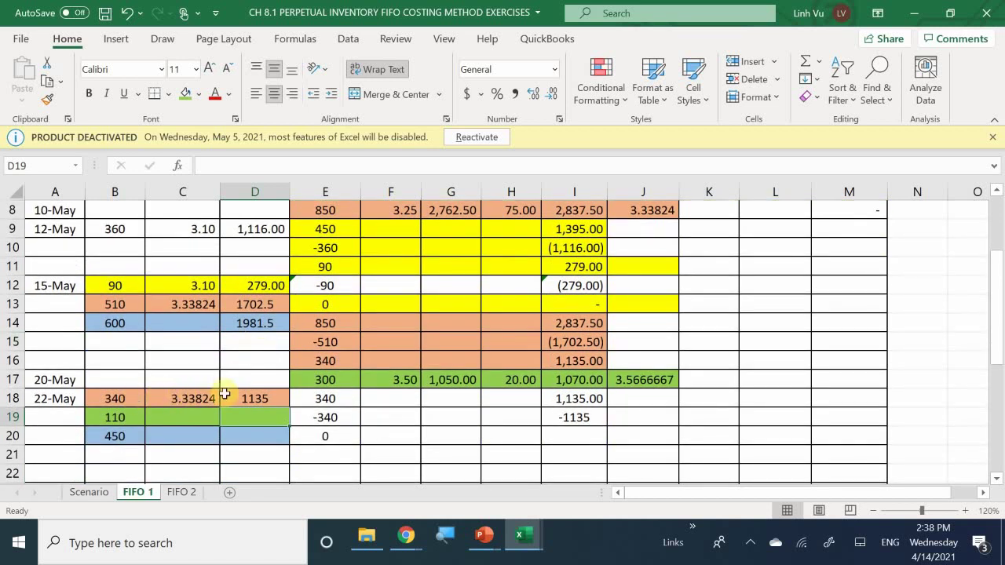
drag(259, 395, 259, 470)
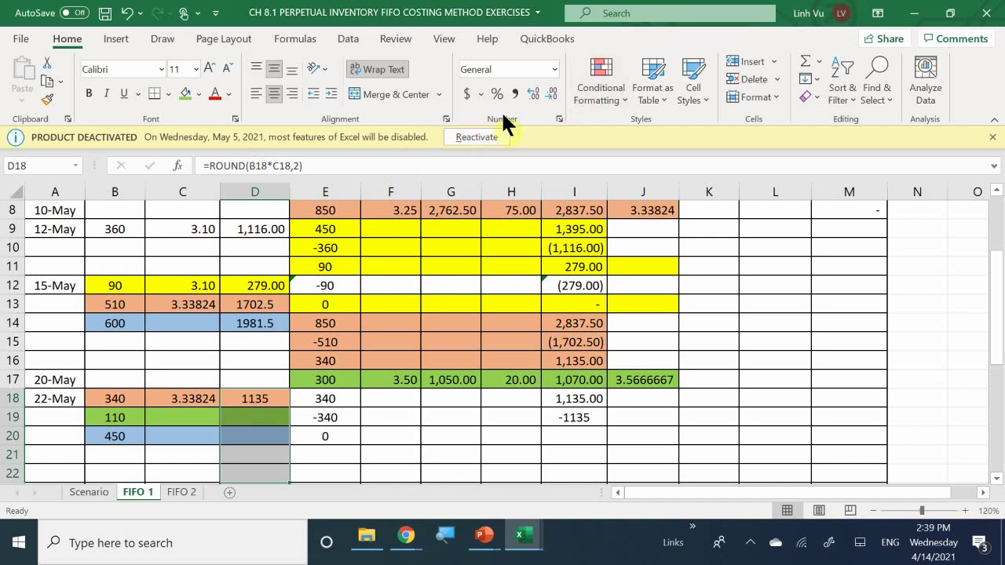
click(513, 91)
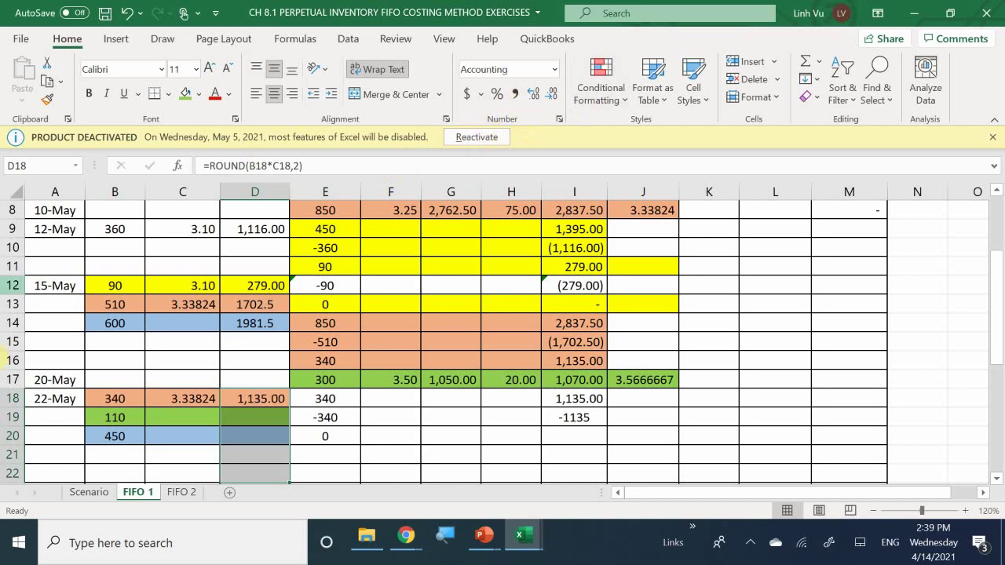
Fill the purchase layer cells E18:I20 with the same orange as the 10-May layer rows above.
click(337, 440)
scroll(336, 440, down, 1)
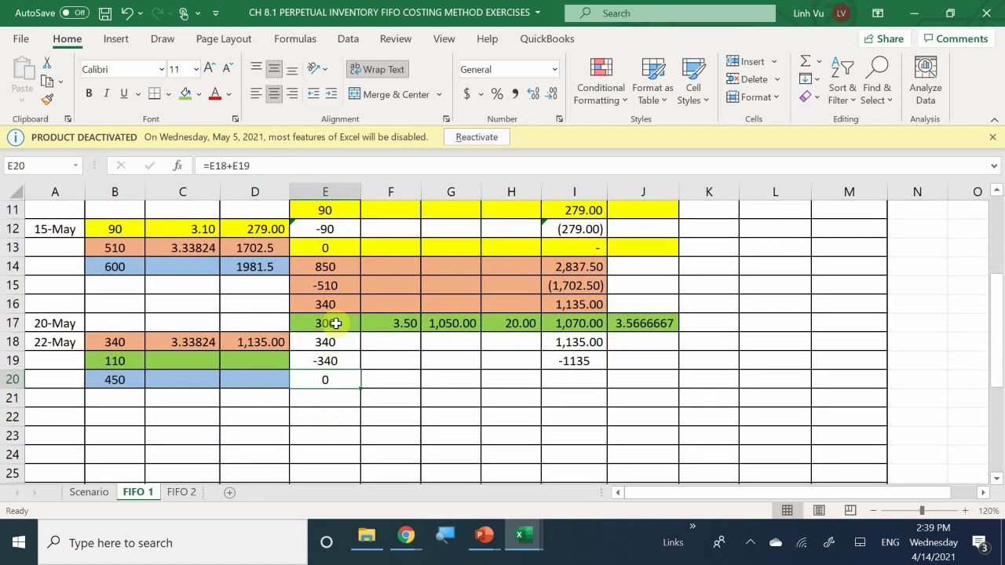
drag(334, 343, 550, 380)
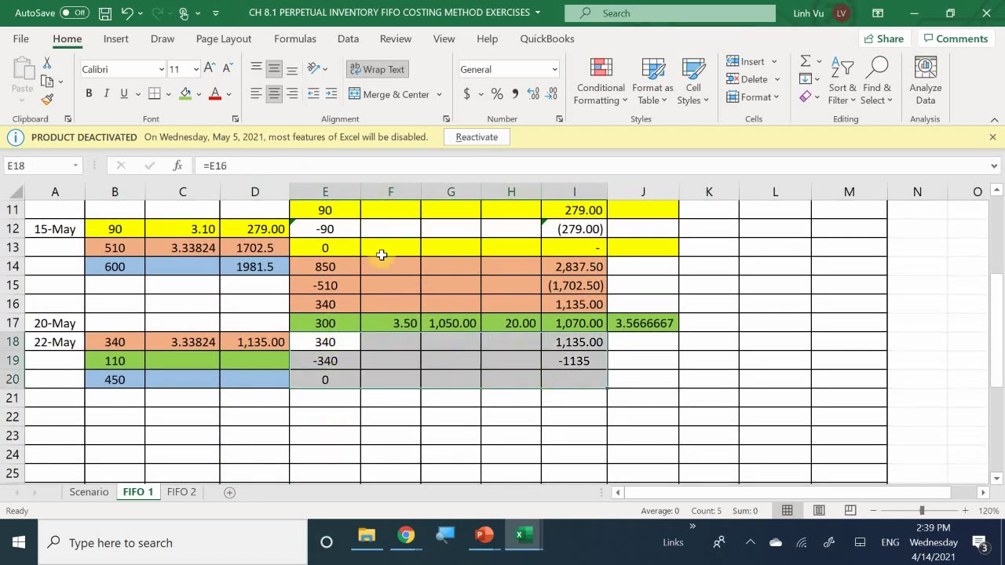
click(187, 94)
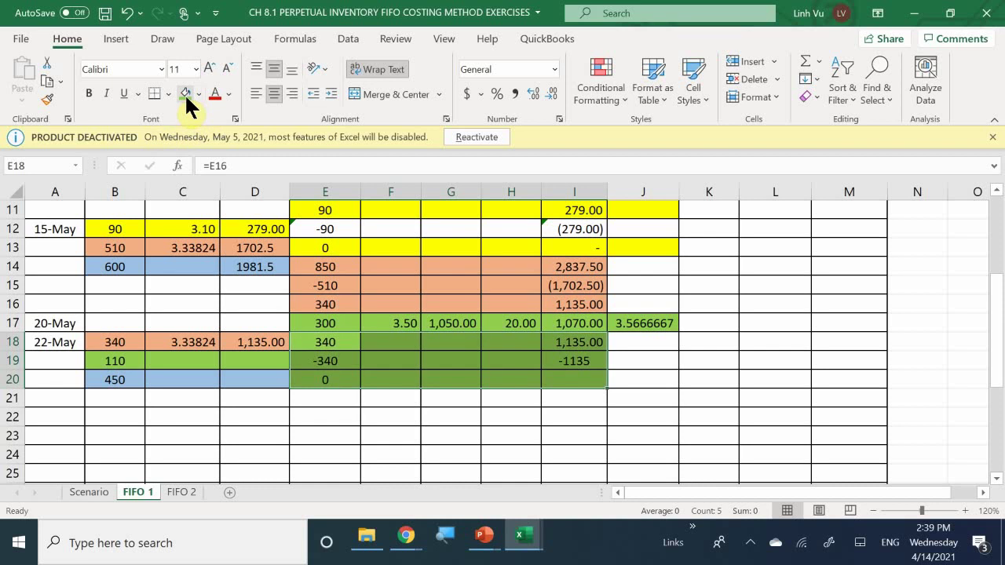
click(199, 95)
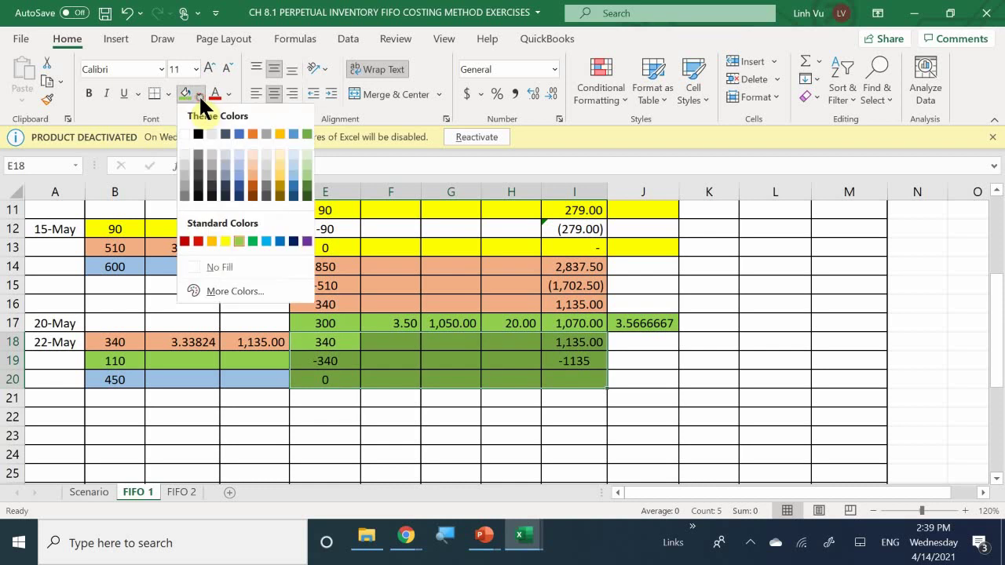
click(253, 167)
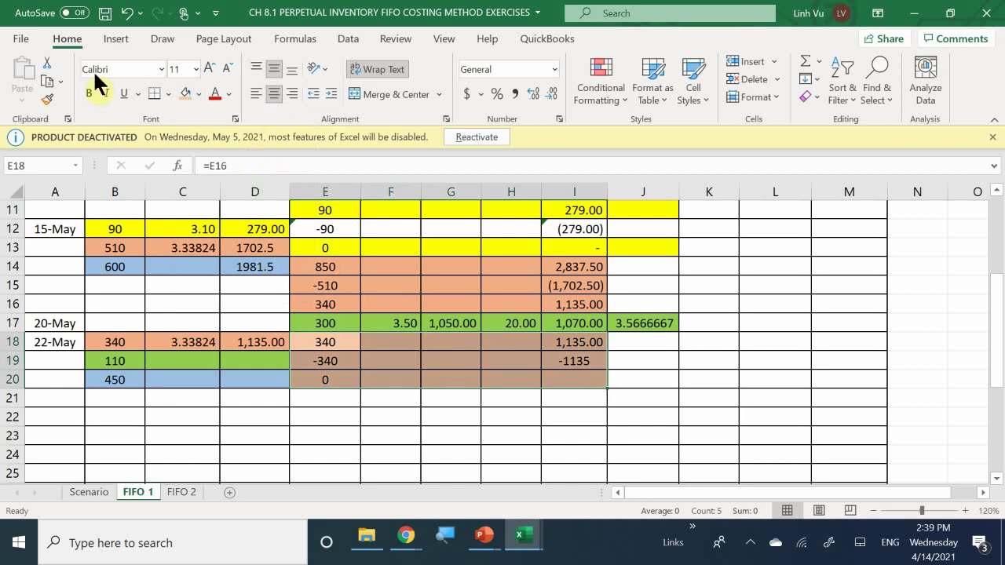
click(198, 94)
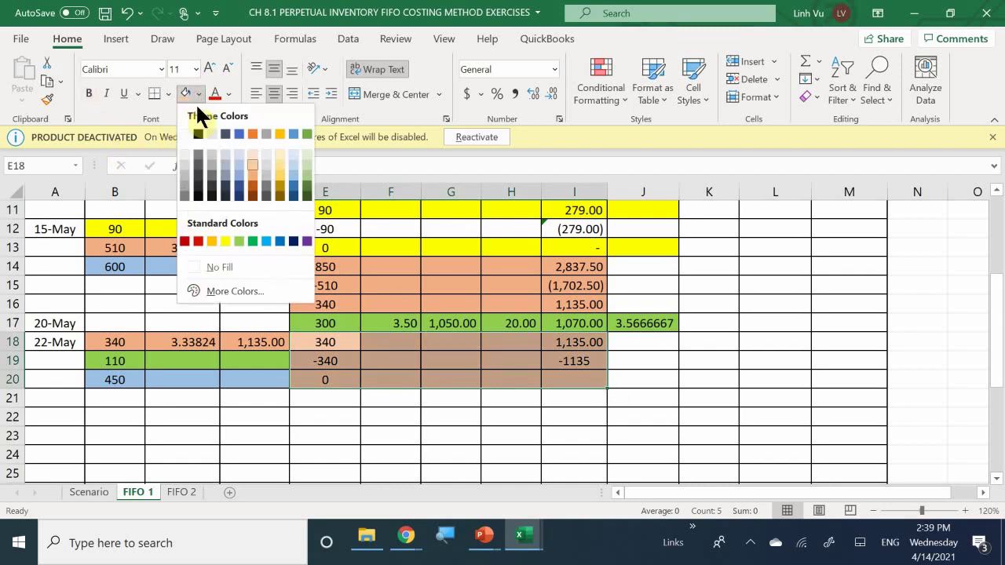
click(253, 169)
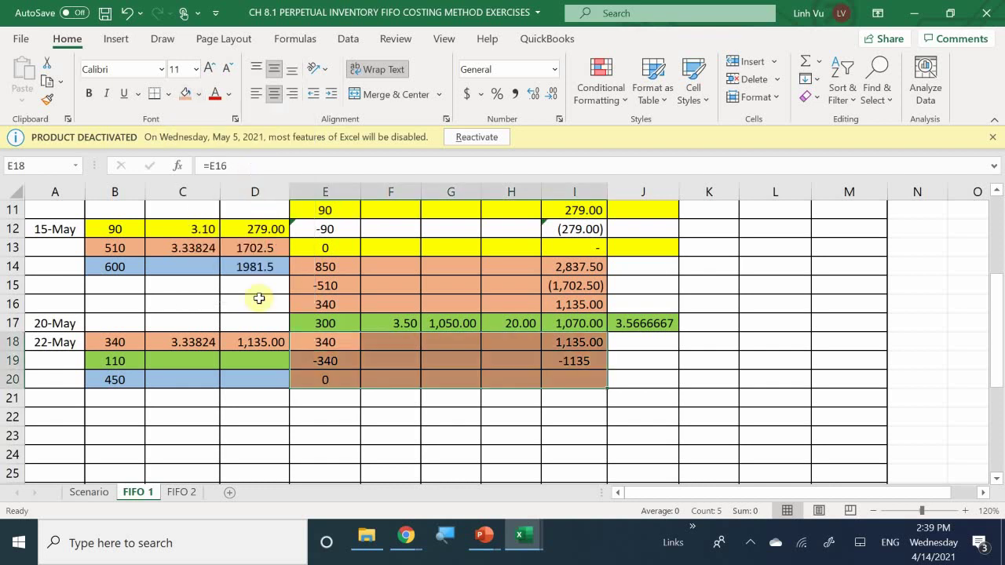
key(ctrl+z)
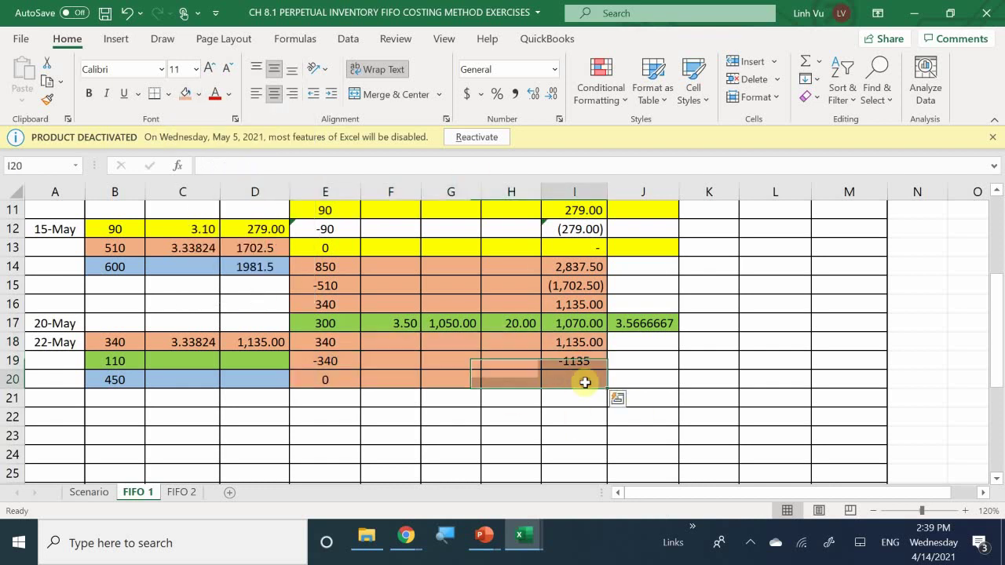
Calculate the layer's remaining total cost in I20 with the formula =I18+I19.
click(580, 380)
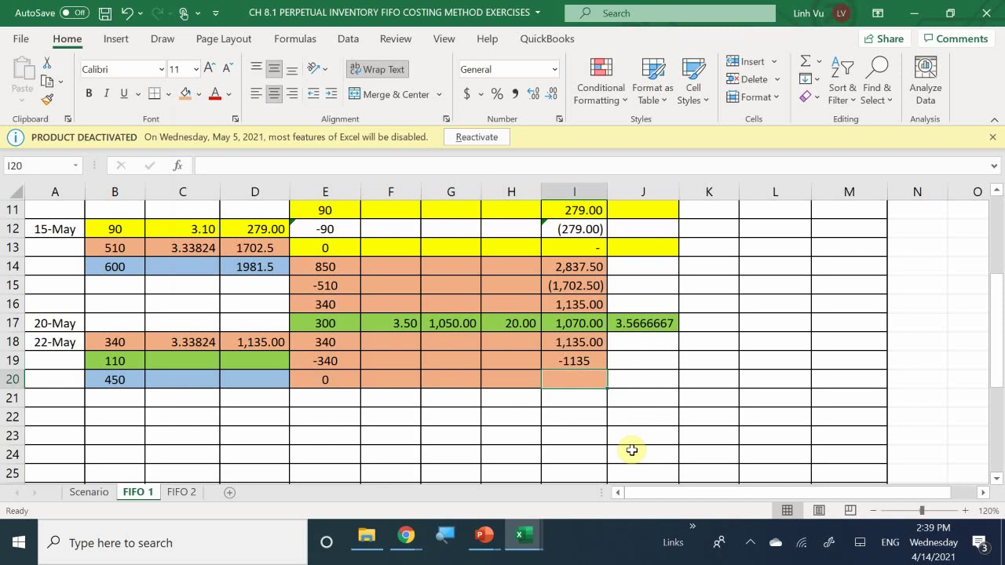
text(=)
key(Up)
key(Up)
text(+)
key(Up)
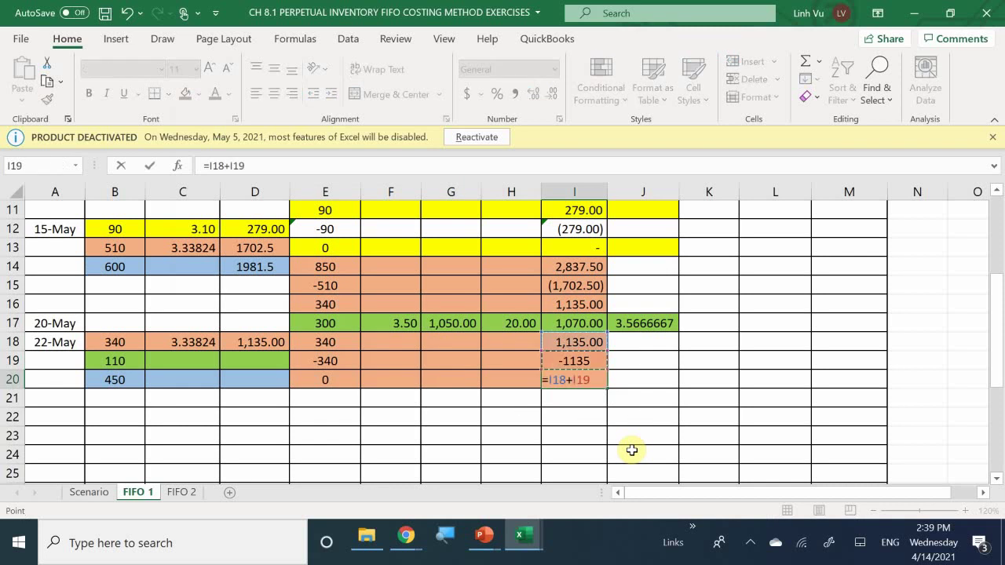
key(Return)
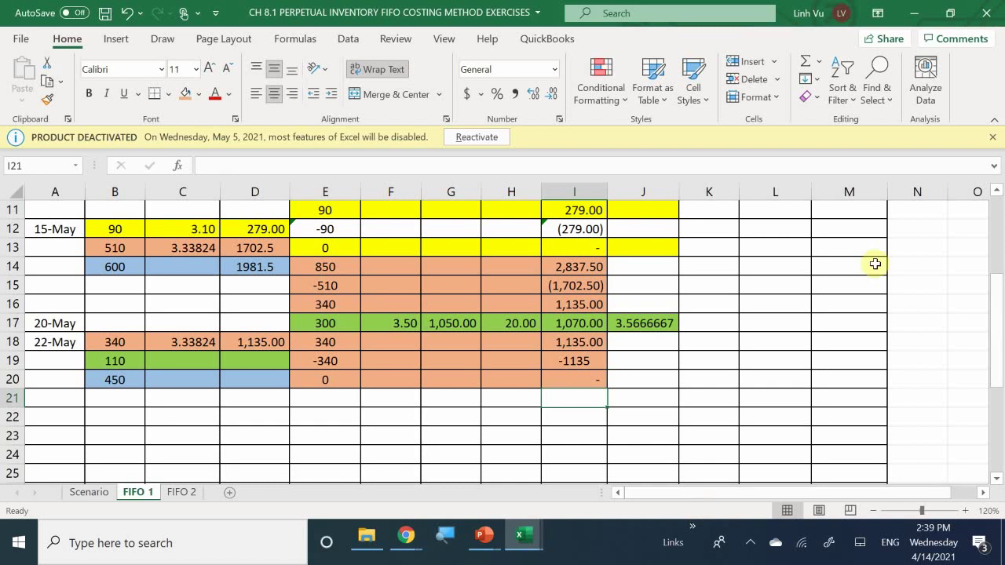
Set the on-hand quantity of the orange 10-May layer in K6 to 0.
scroll(772, 381, up, 3)
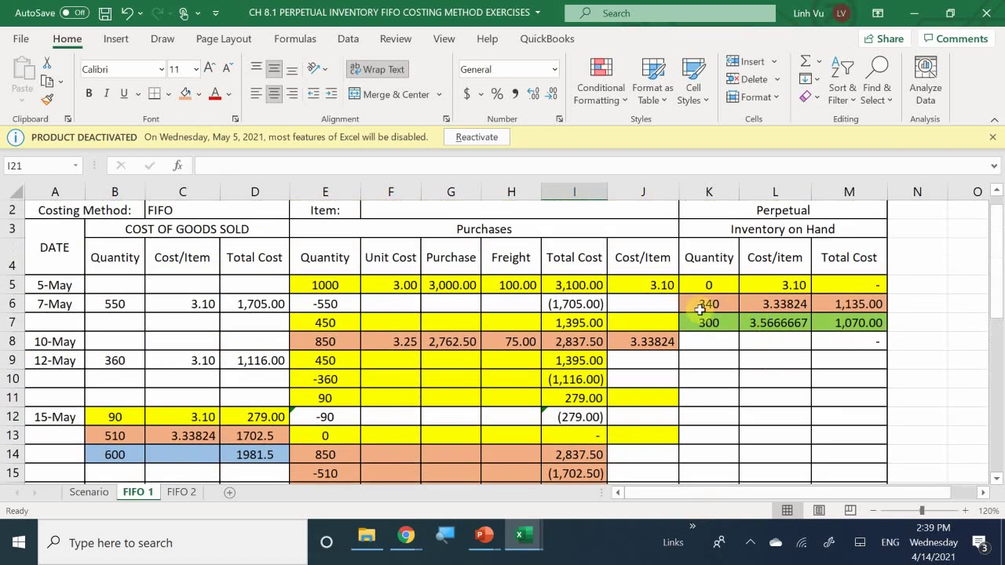
click(709, 304)
text(0)
key(Return)
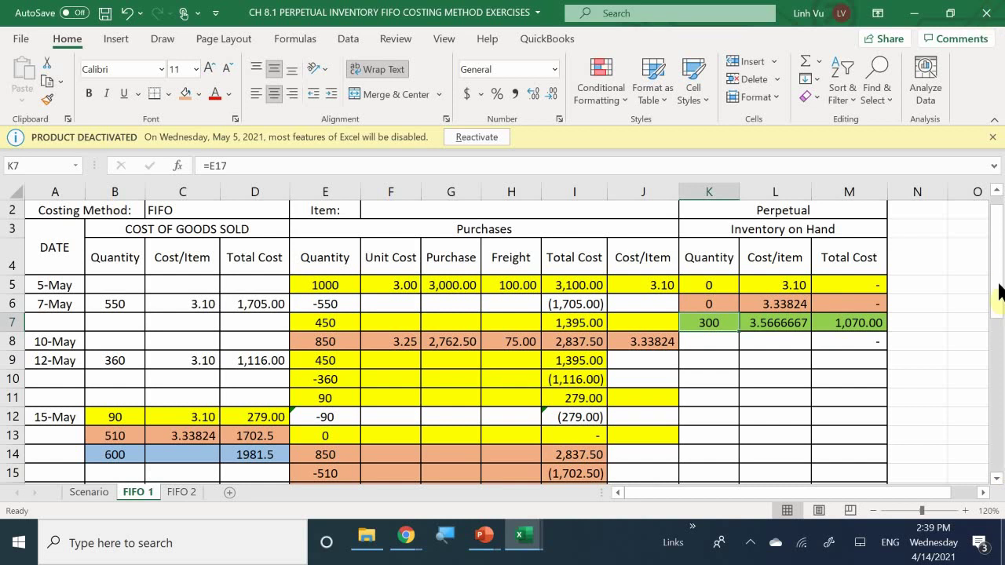
Enter the second 22-May sale's cost per item in C19 with the formula =L7.
scroll(703, 373, down, 3)
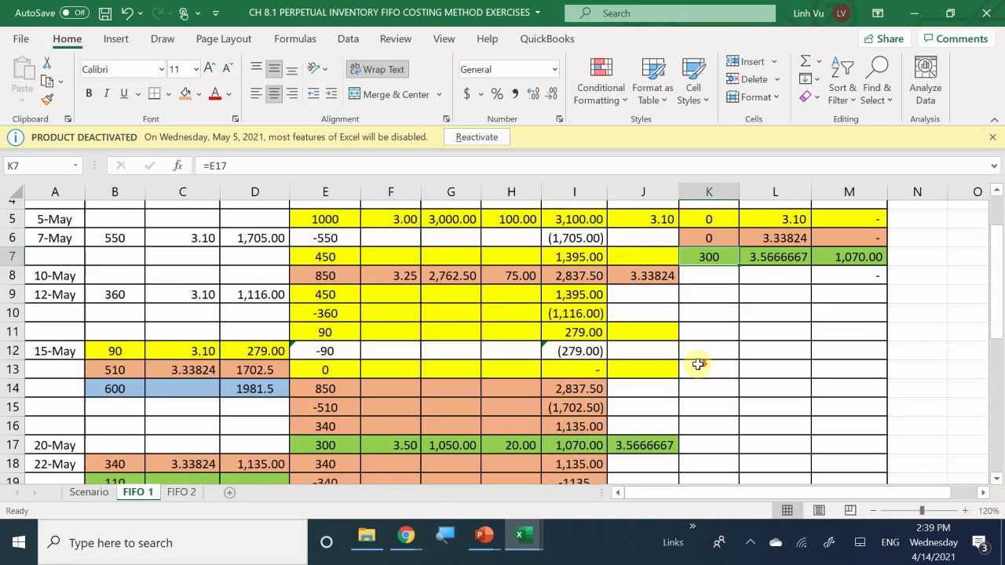
scroll(698, 365, down, 1)
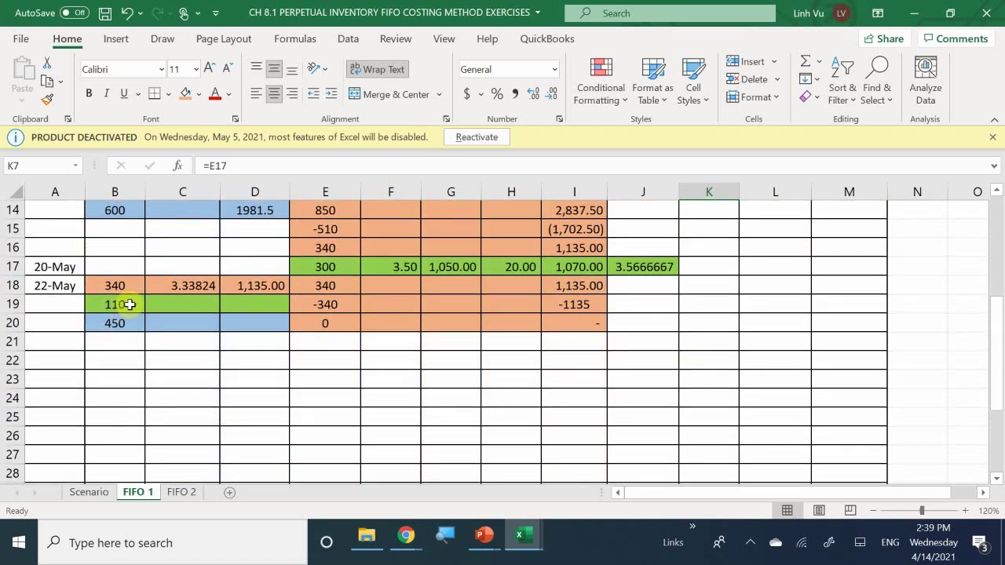
click(176, 303)
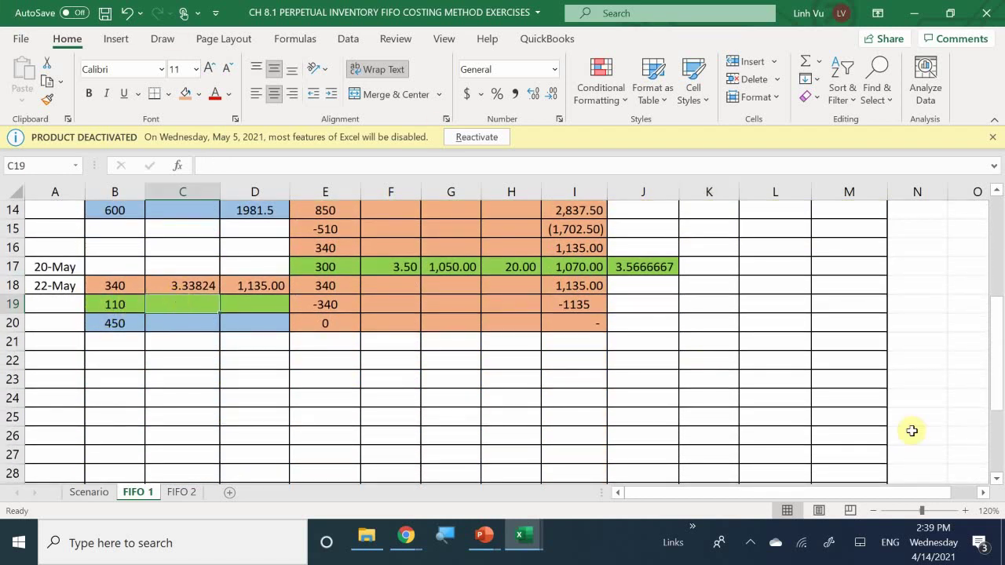
text(=)
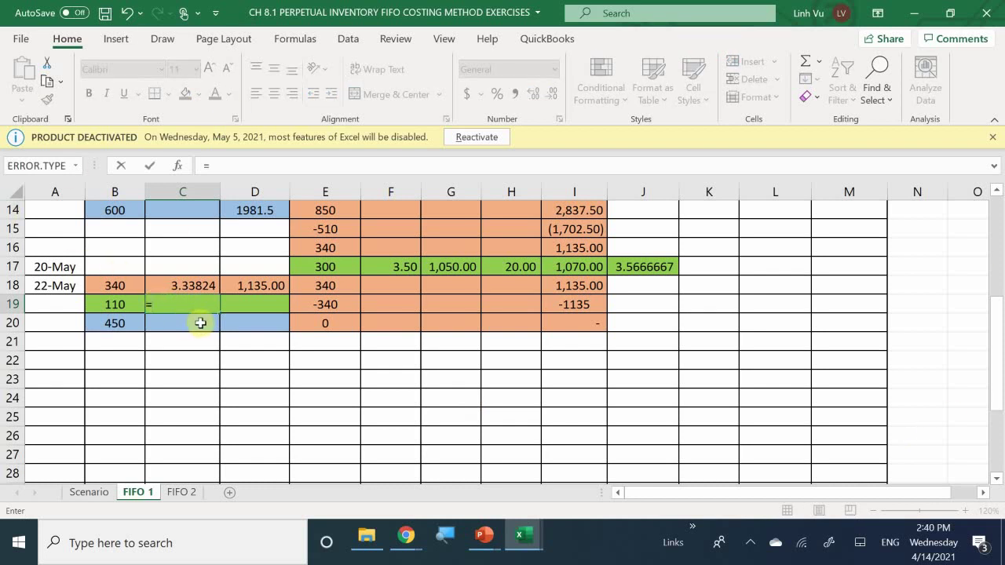
scroll(920, 291, up, 2)
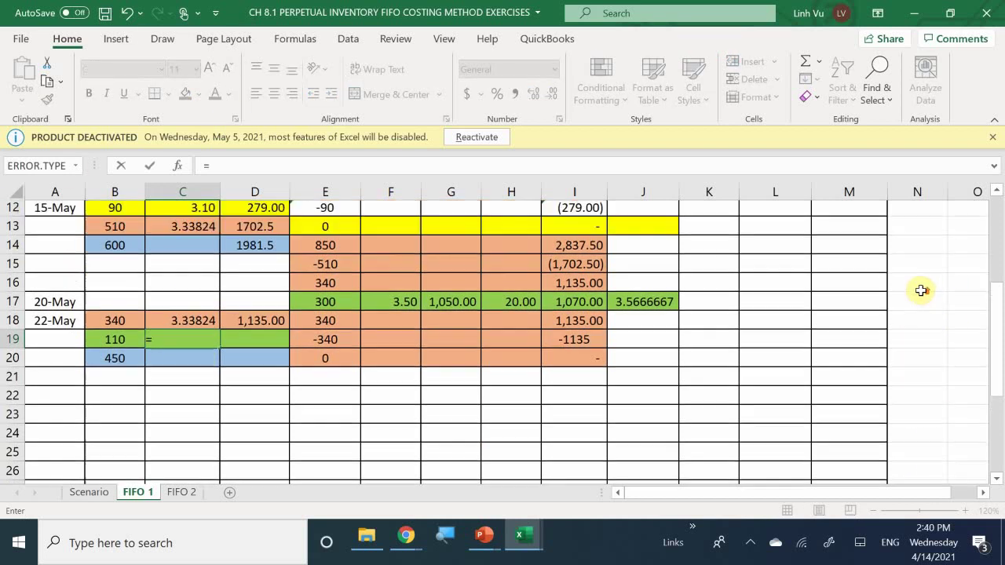
scroll(919, 292, up, 3)
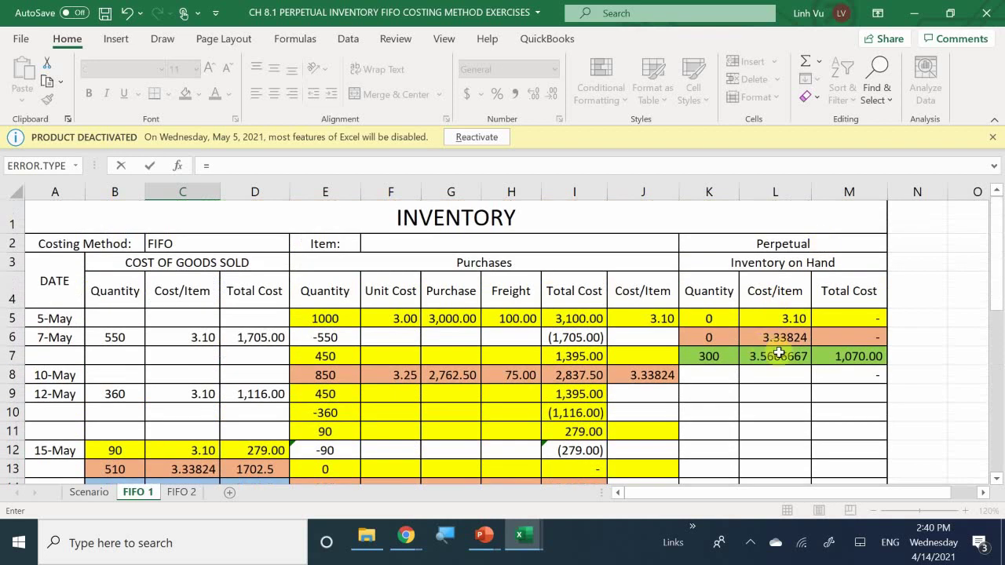
click(766, 355)
key(Return)
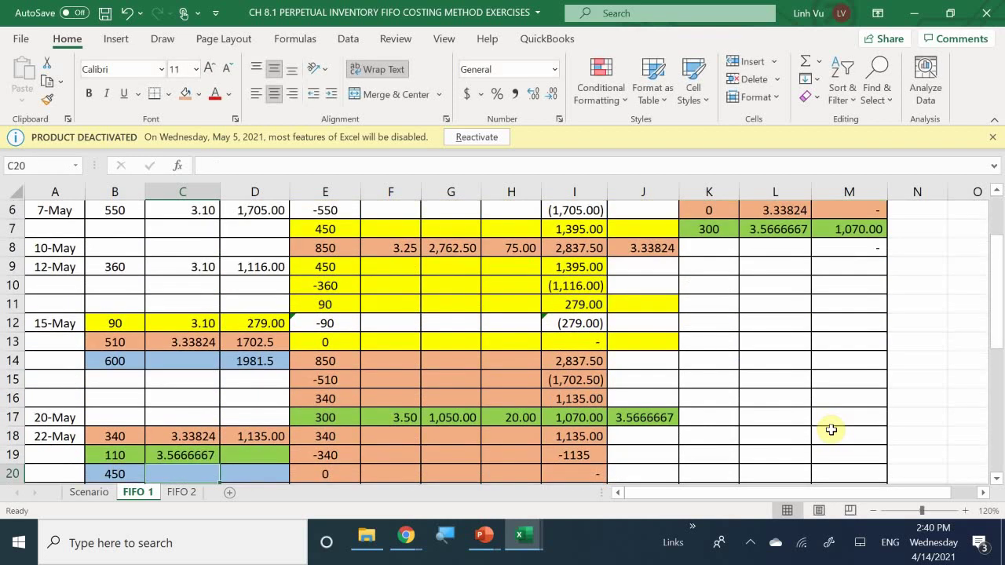
Calculate the second 22-May sale layer's total cost in D19, rounding quantity times cost per item with =ROUND(B19*C19,2).
key(Up)
key(Right)
text(=)
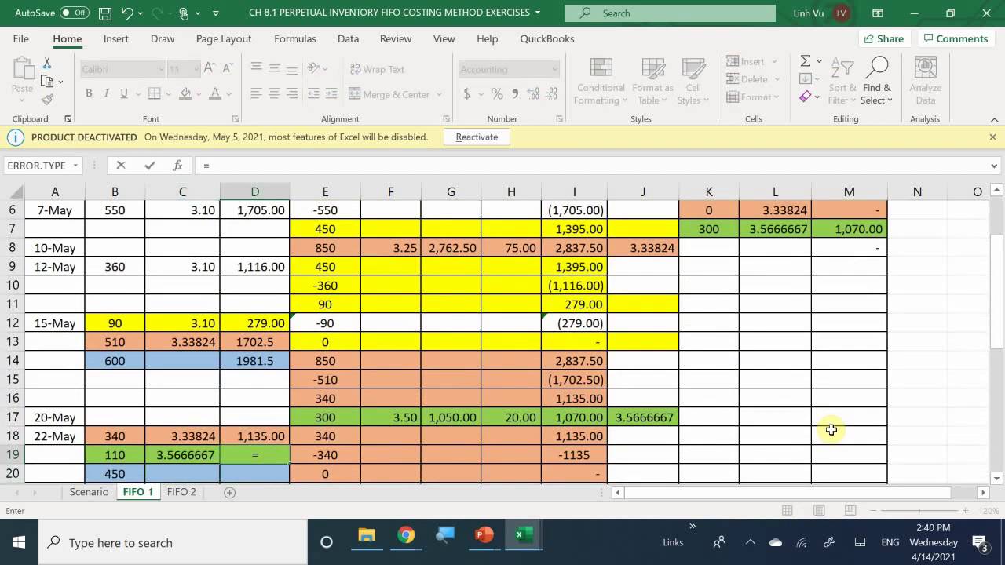
text(round()
key(Left)
key(Left)
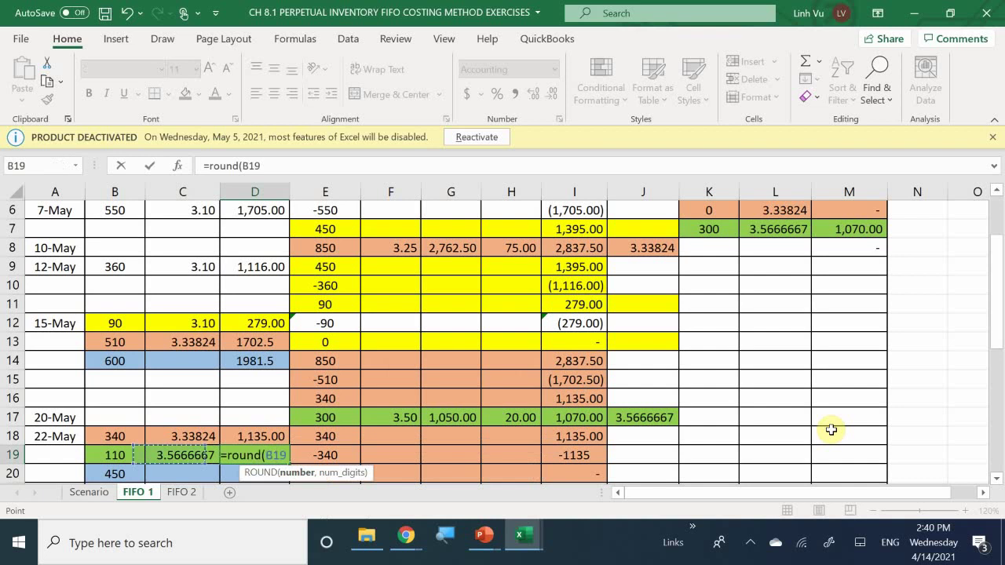
text(*)
key(Left)
text(n)
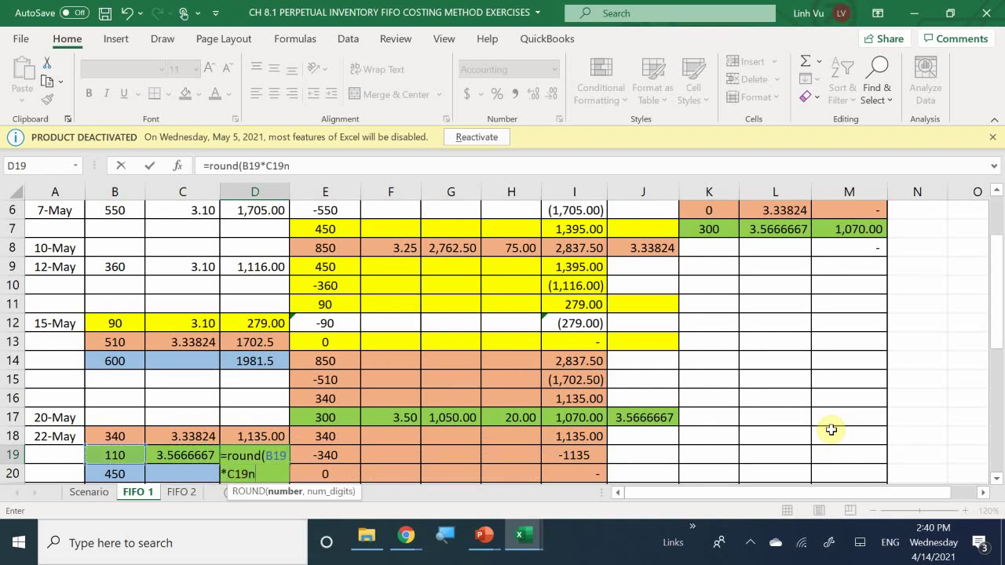
key(BackSpace)
text(,2)
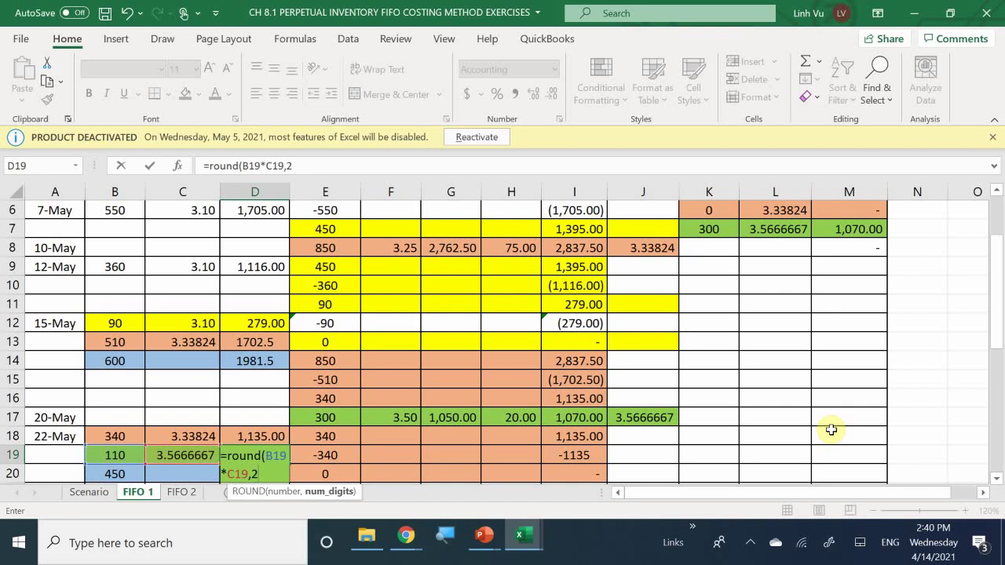
key(Return)
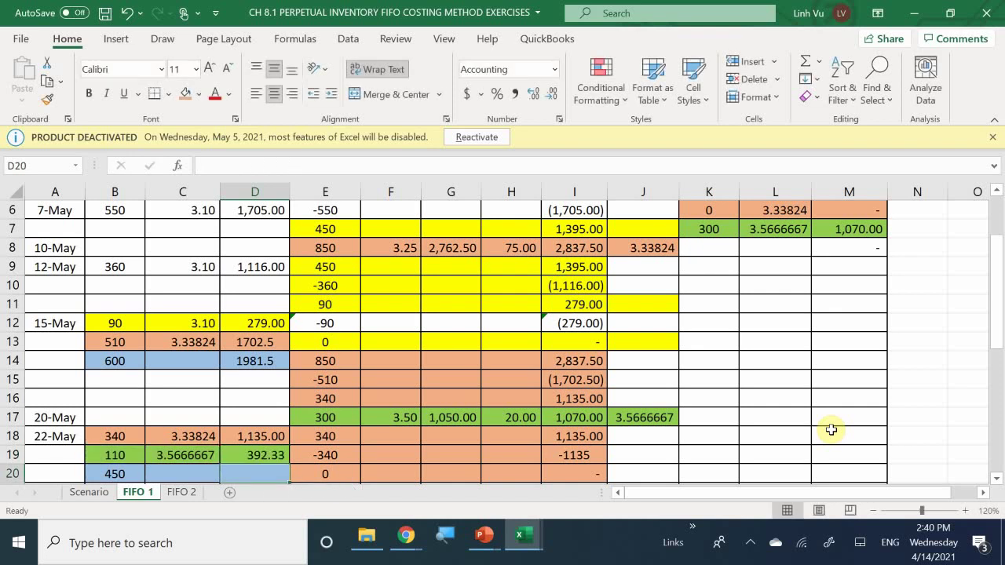
Re-enter the rounded total cost formula =ROUND(B19*C19,2) in D19 for the 110-unit layer of the 22-May sale.
key(Up)
text(=)
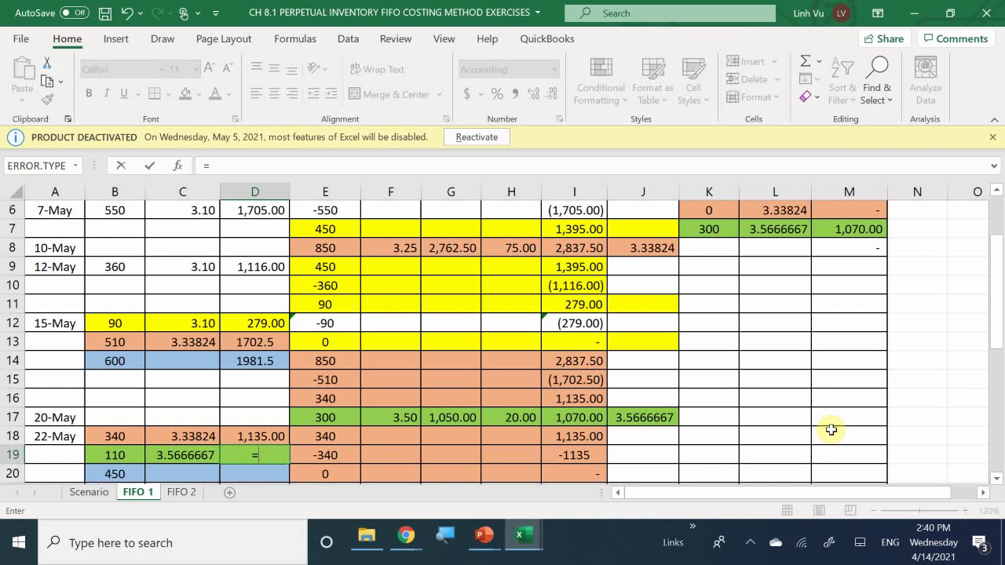
text(round()
key(Left)
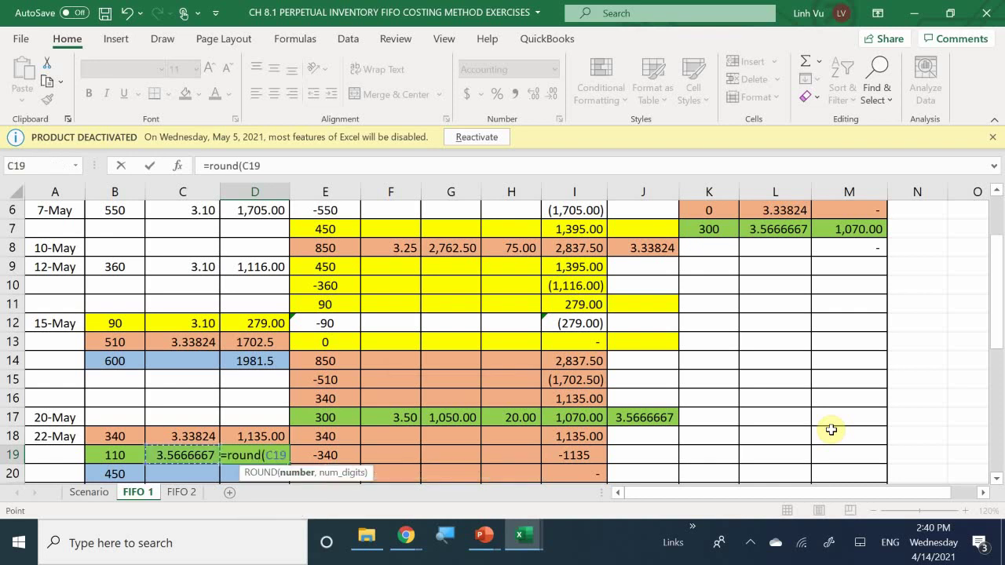
key(Left)
text(*)
key(Left)
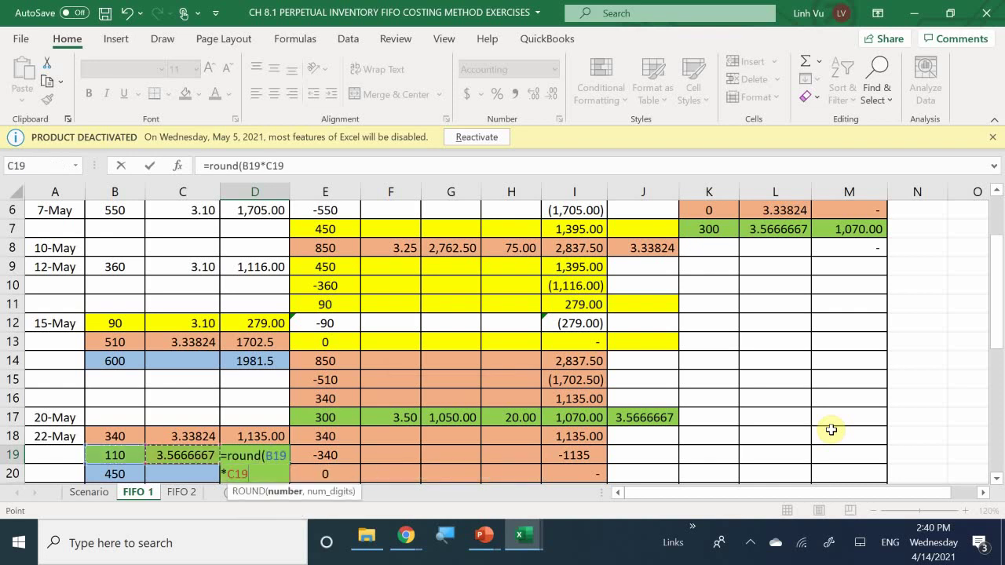
text(,)
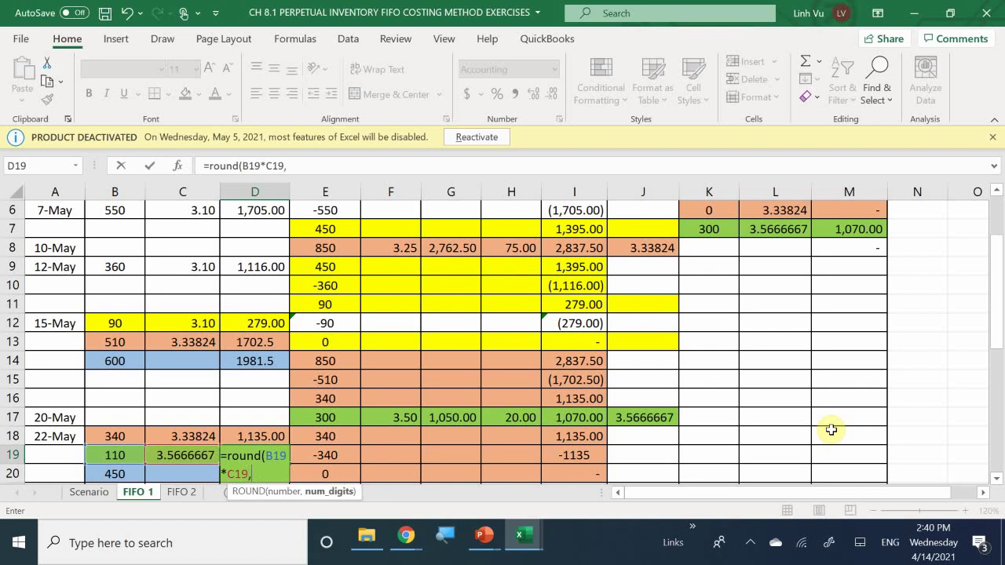
text(2))
key(Return)
Total the cost of the 22-May sale's two layers in D20 with the formula =D18+D19.
key(Return)
key(Return)
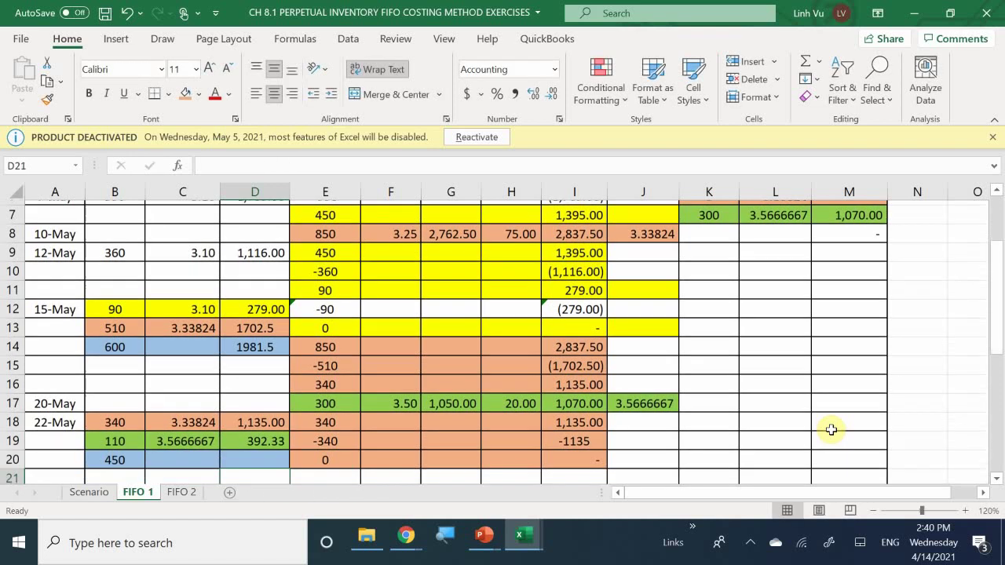
key(Up)
key(Up)
text(=)
key(Up)
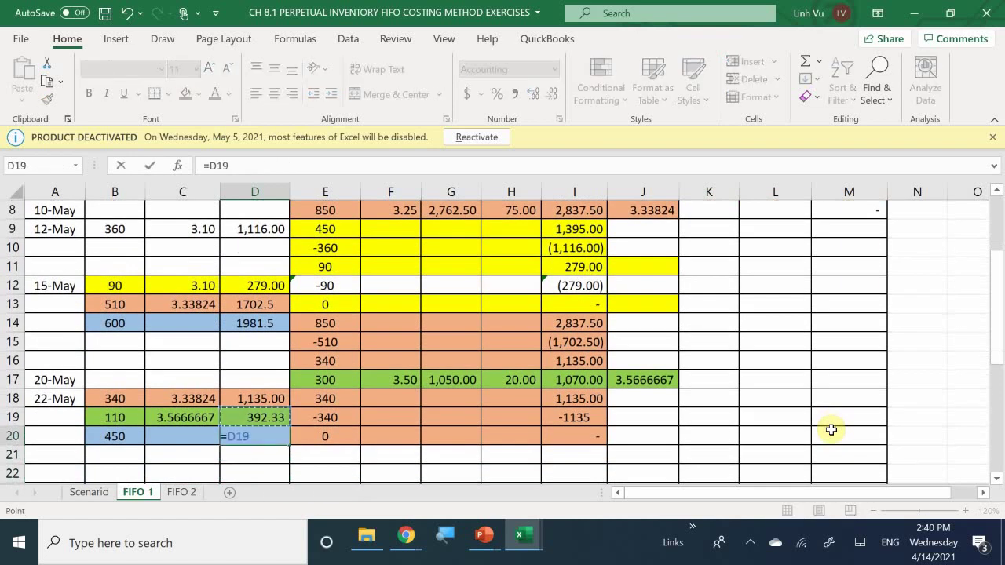
key(Up)
text(+)
key(Up)
key(Return)
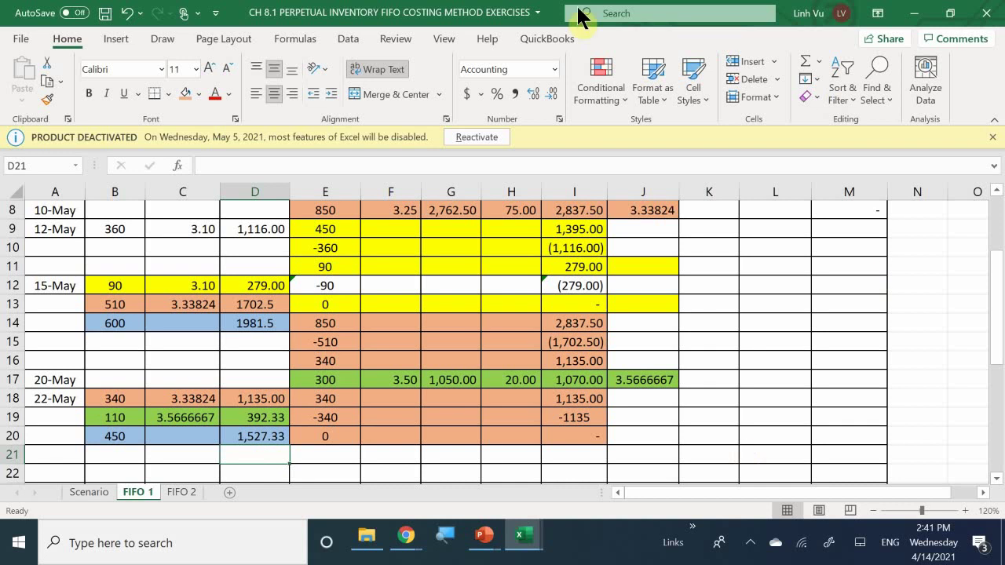
Carry the 20-May purchase layer's quantity into E21 with the formula =E17.
scroll(365, 325, down, 1)
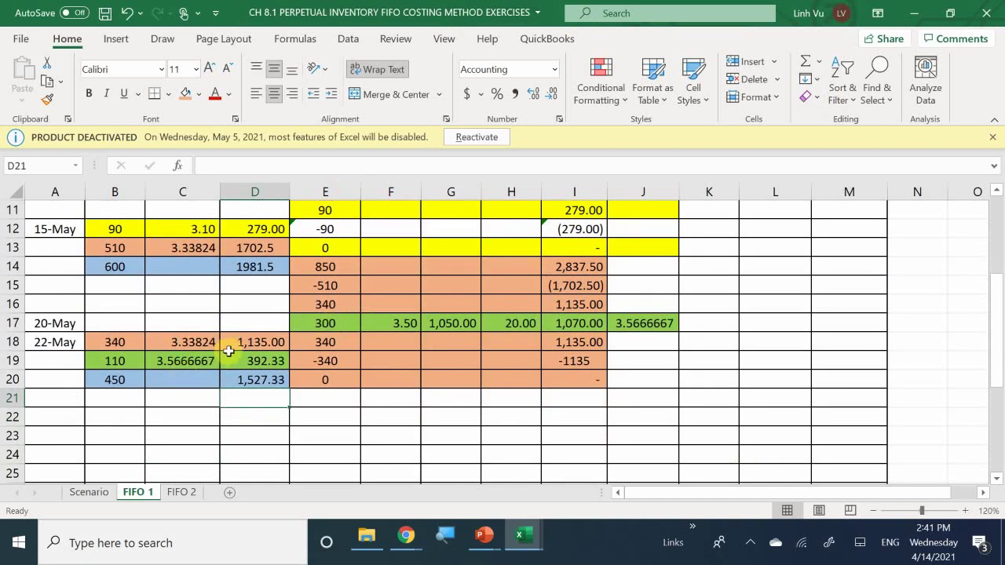
scroll(236, 355, down, 1)
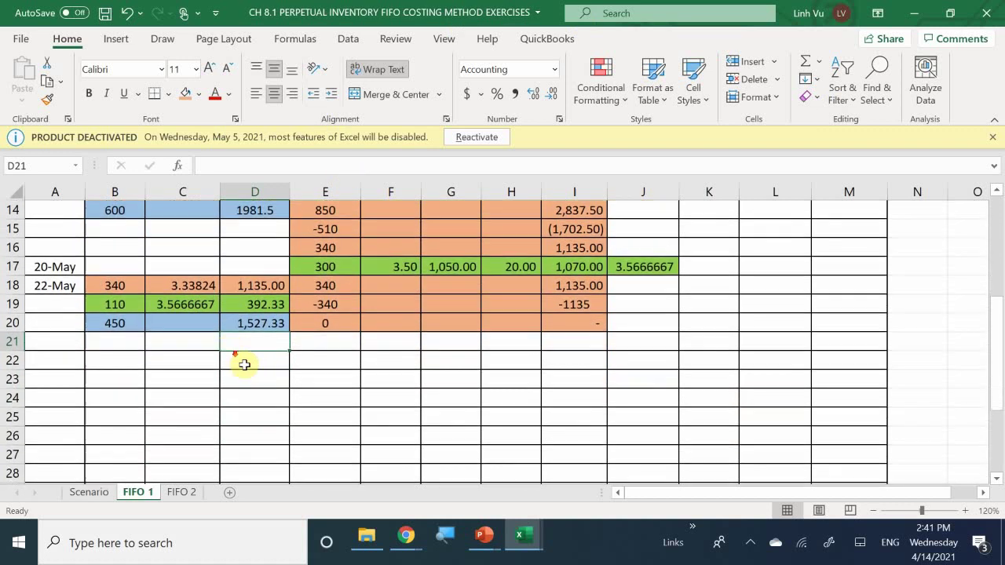
click(330, 338)
text(=)
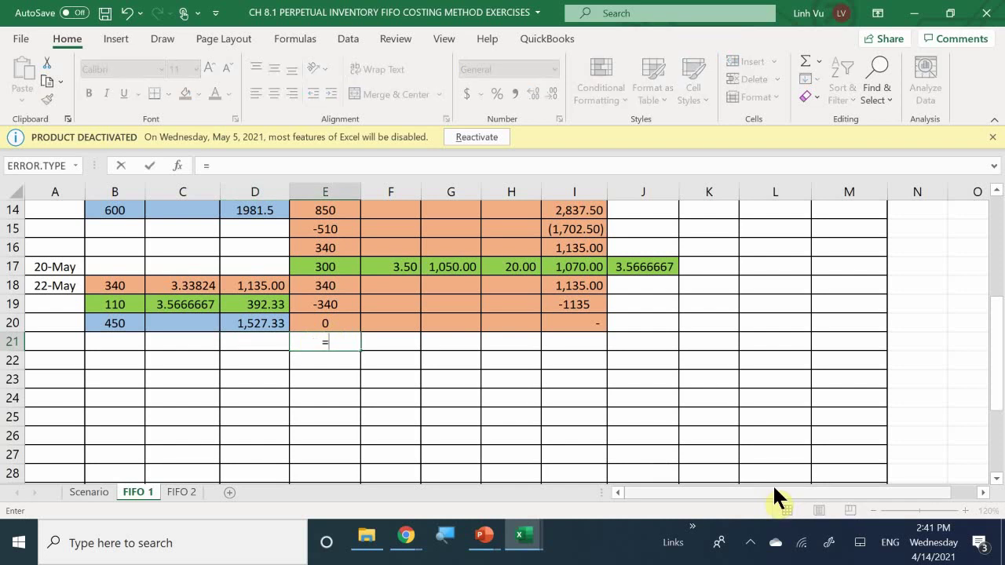
key(Up)
key(Up)
key(Up)
key(Up)
key(Return)
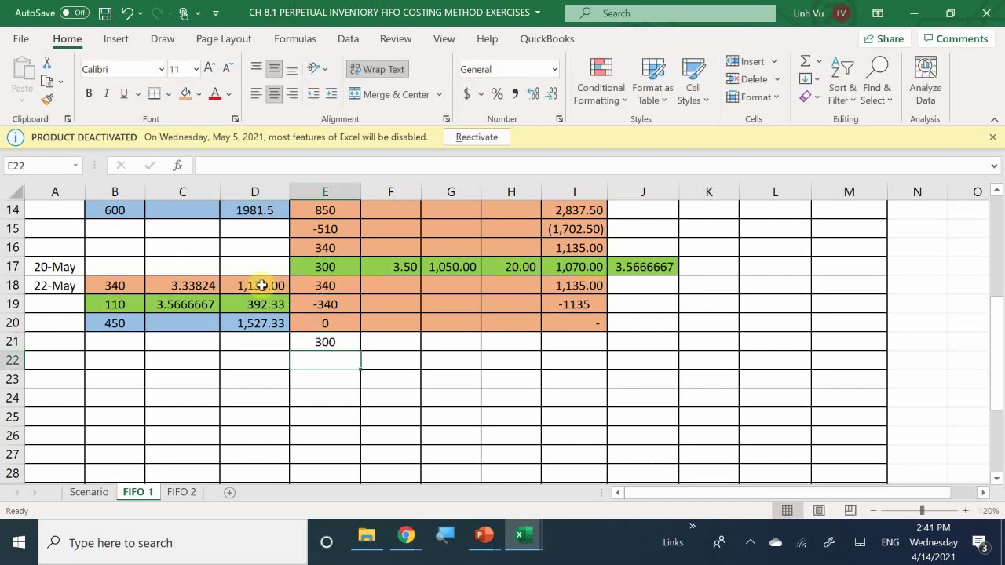
Carry the 20-May purchase layer's total cost into I21 with the formula =I17.
click(559, 342)
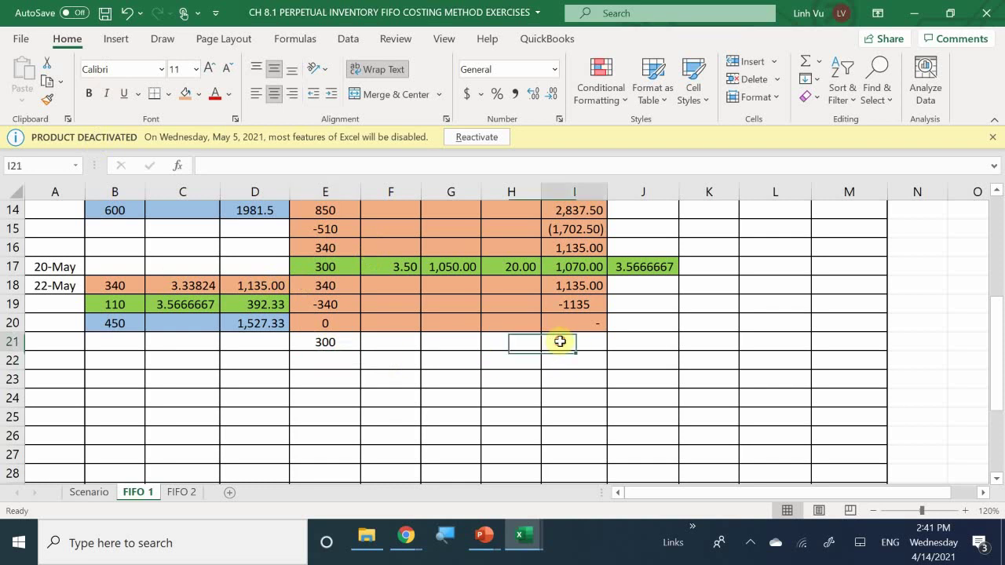
text(=)
key(Up)
key(Up)
key(Up)
key(Up)
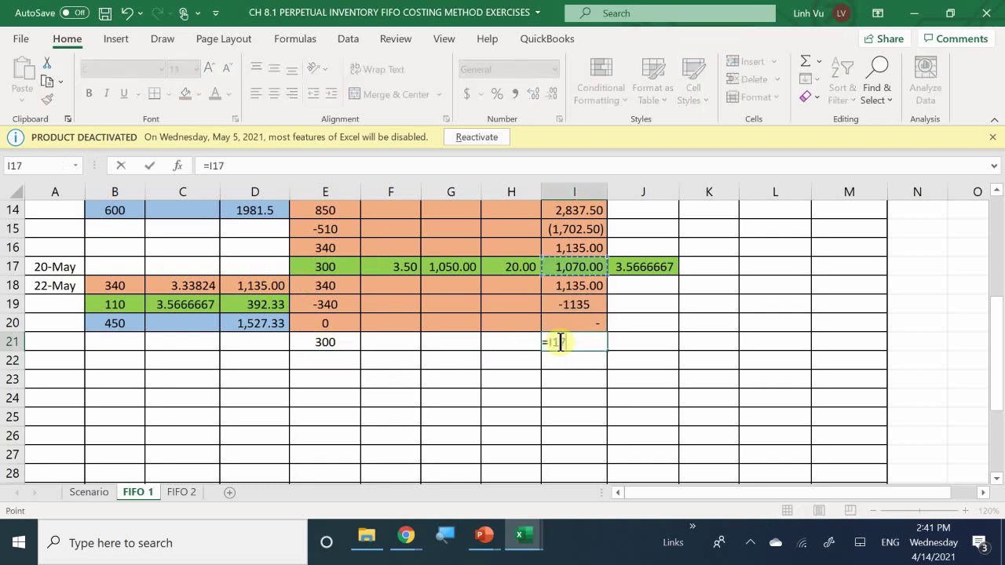
key(Return)
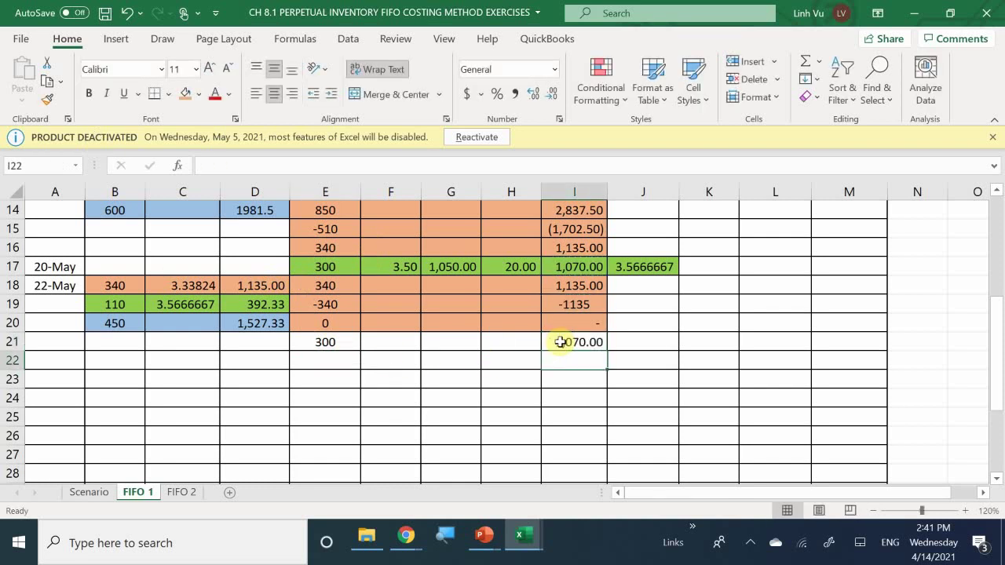
Deduct the quantity sold from the 20-May layer by entering -B19 in E22.
click(327, 357)
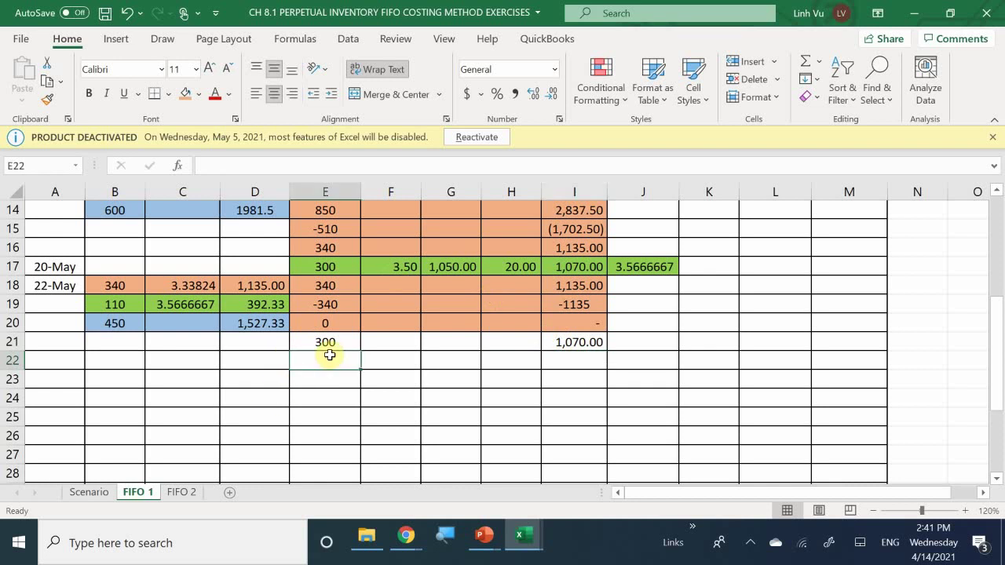
text(-)
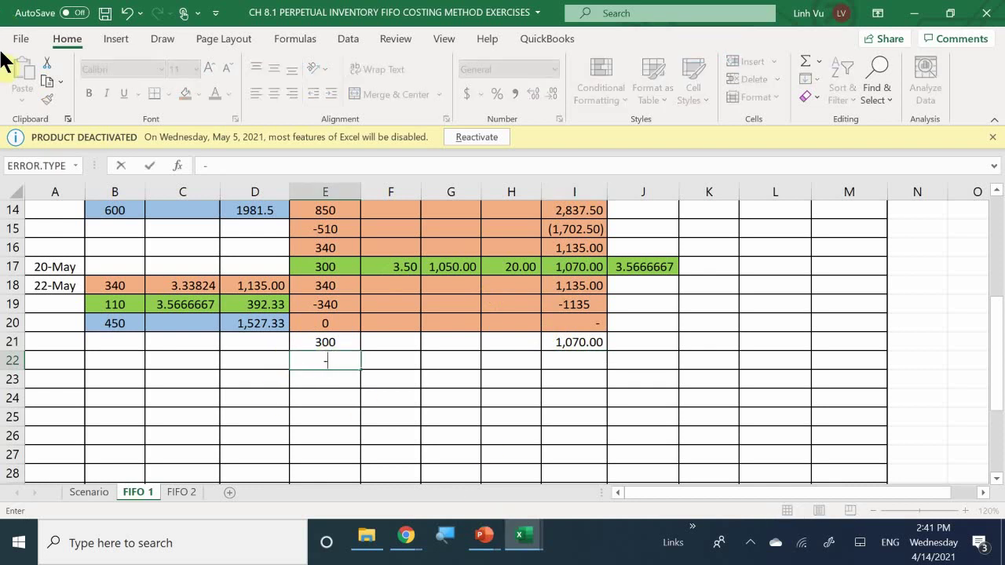
click(120, 305)
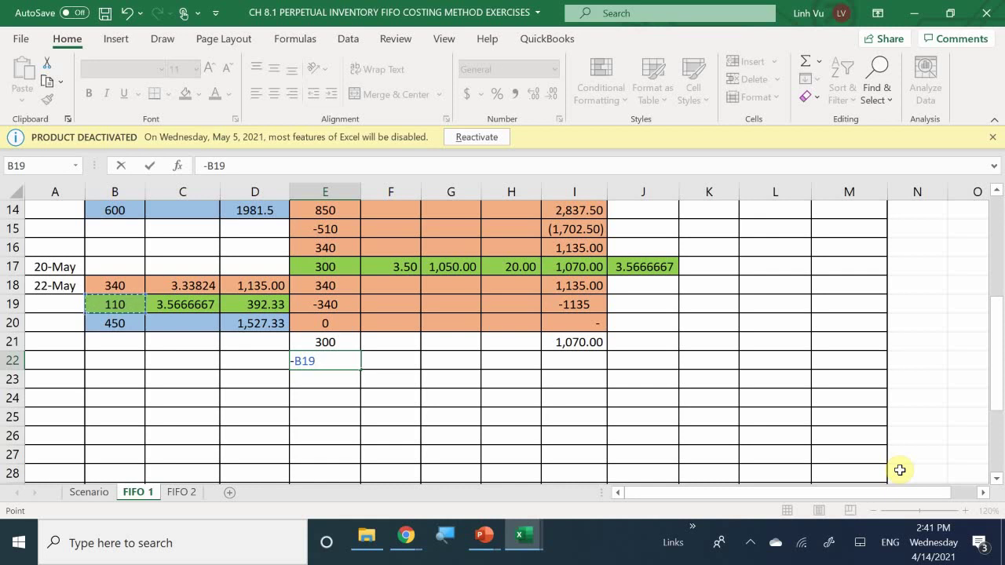
key(Return)
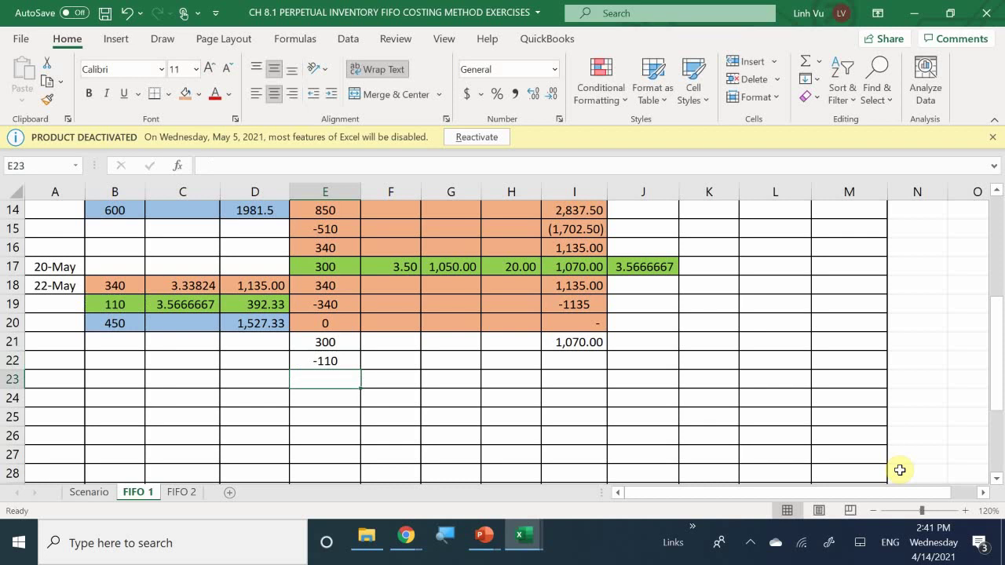
Deduct the cost of the units sold from the 20-May layer by entering -D19 in I22.
click(573, 360)
text(=-)
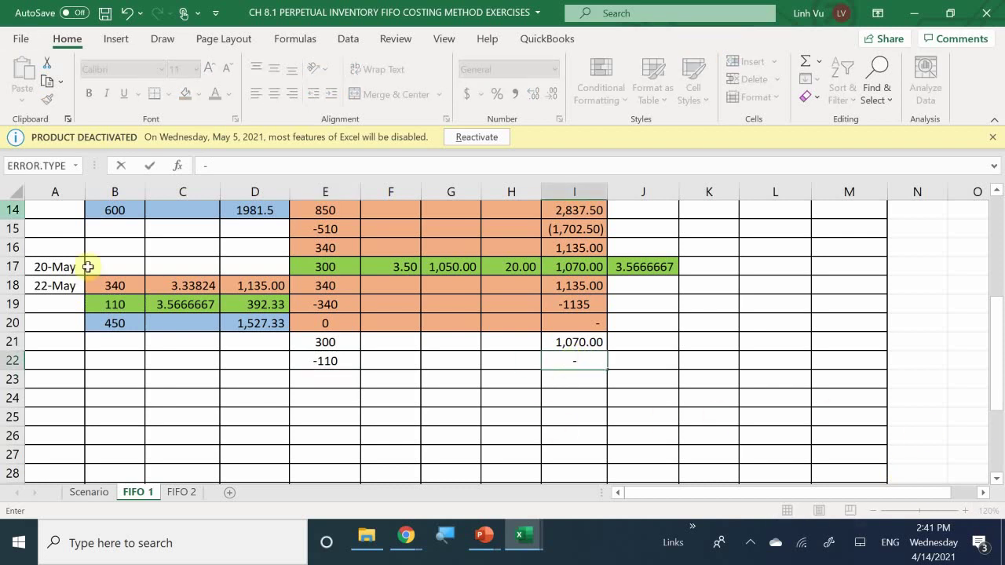
click(250, 303)
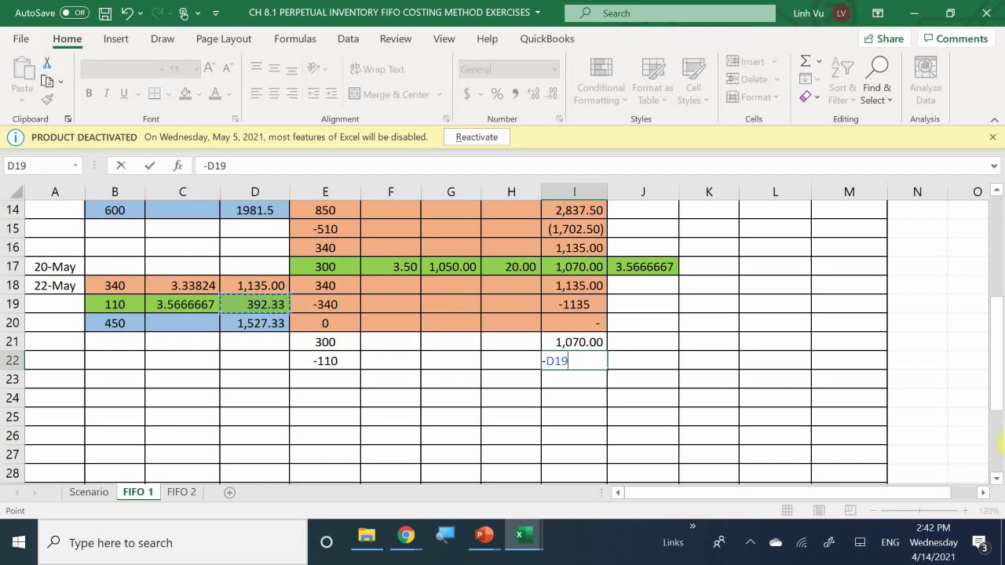
key(Return)
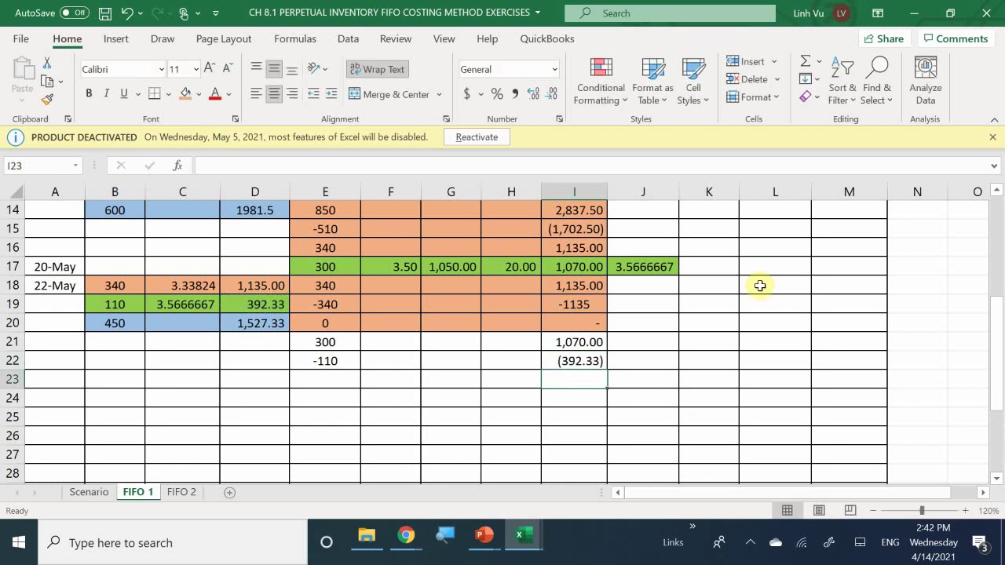
Calculate the 20-May layer's remaining quantity in E23 with the formula =E21+E22.
click(322, 380)
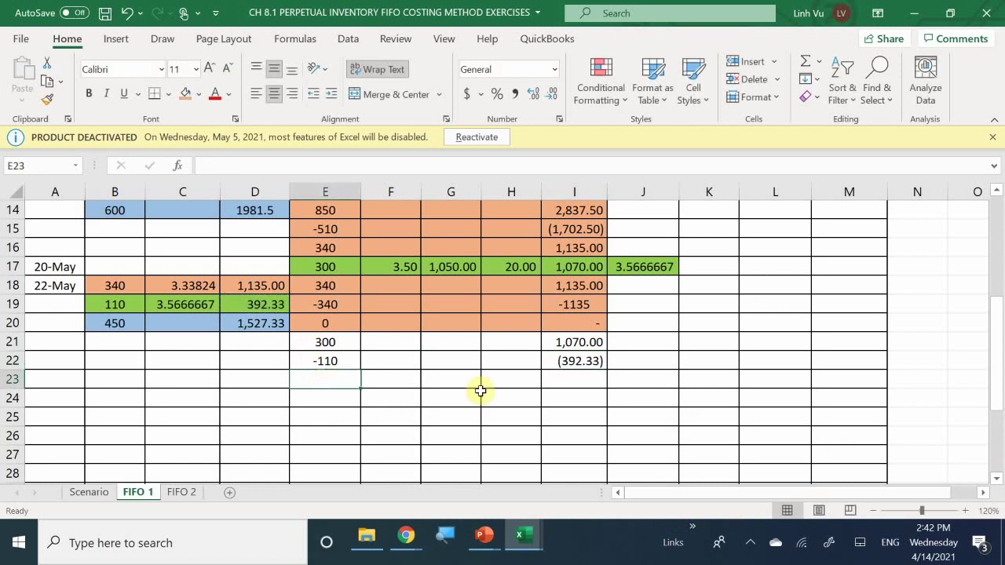
text(=)
key(Up)
key(Up)
text(+)
key(Up)
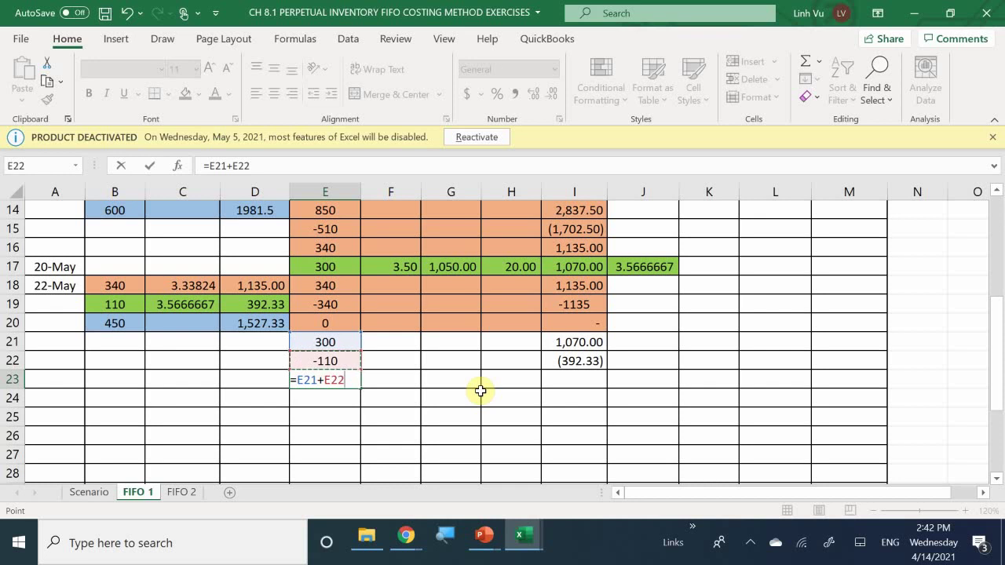
key(Return)
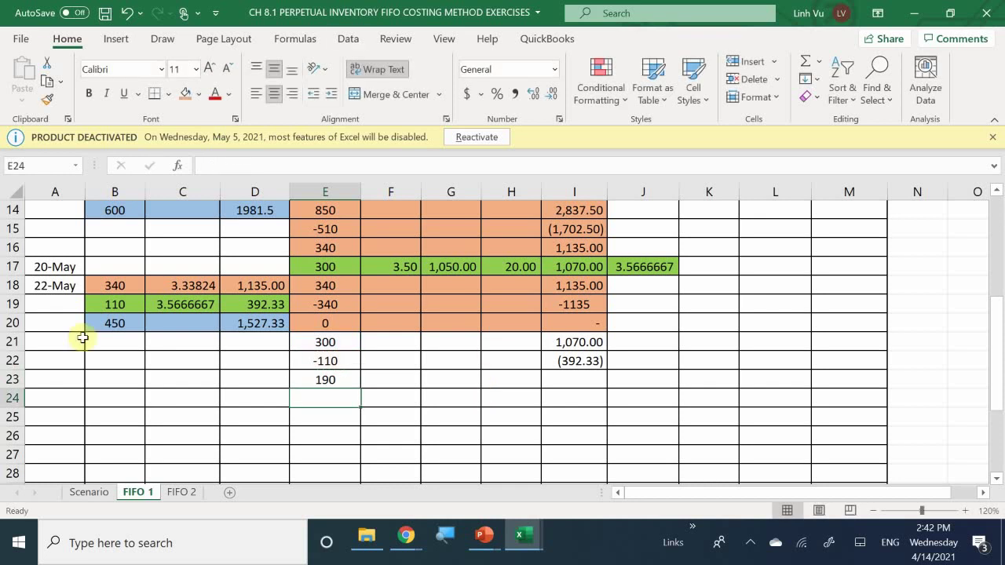
Calculate the 20-May layer's remaining total cost in I23 with the formula =I21+I22.
click(575, 378)
text(=)
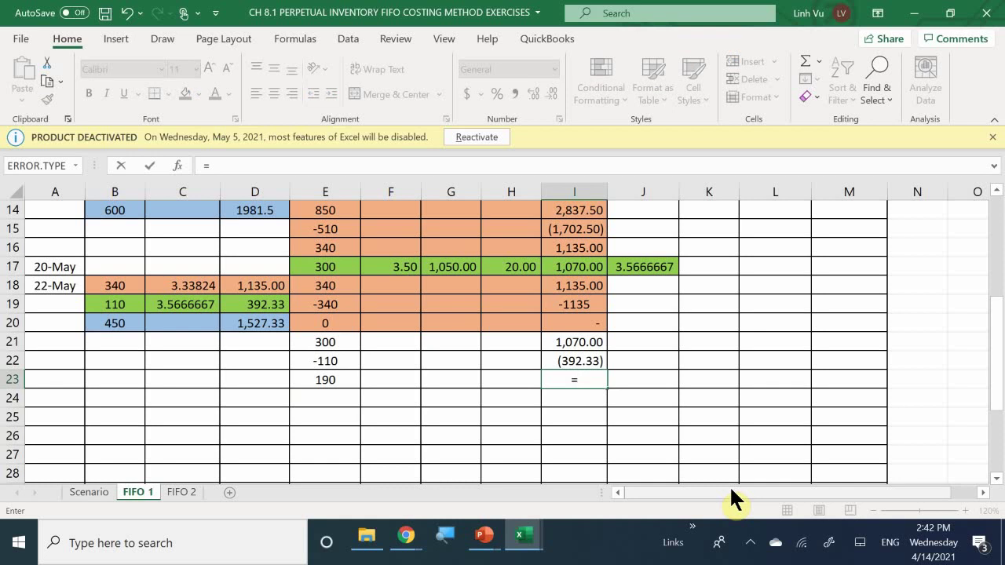
key(Up)
key(Up)
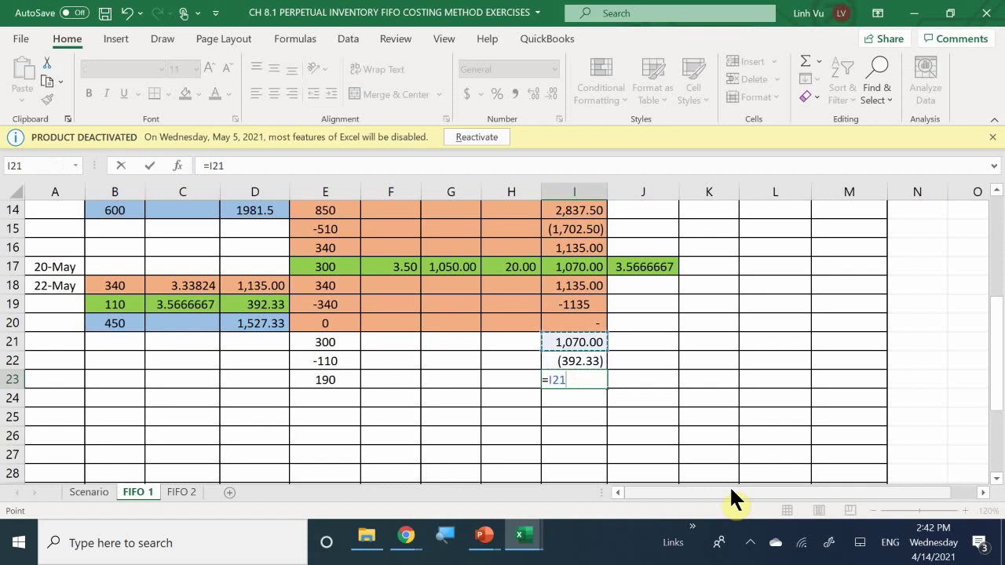
text(+)
key(Up)
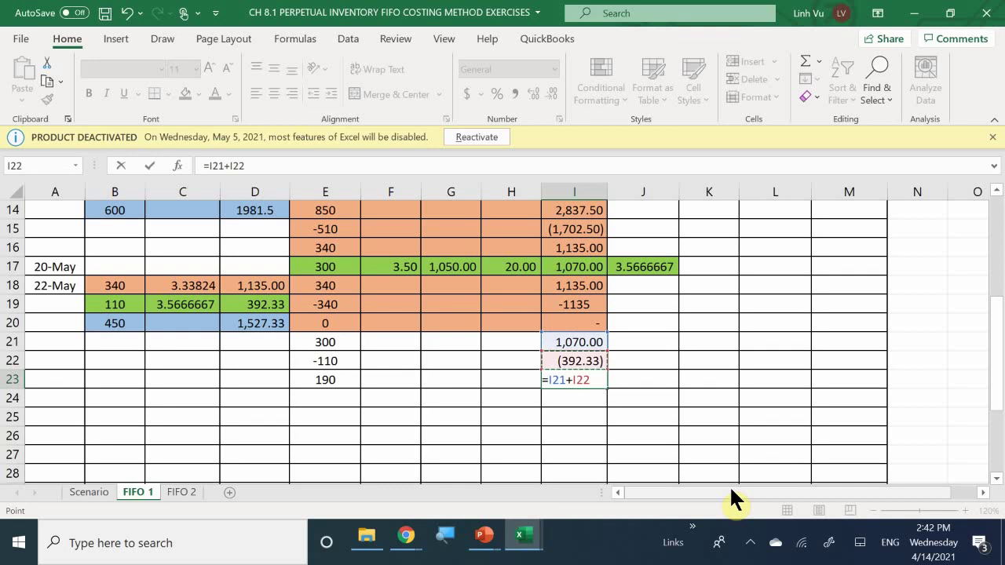
key(Return)
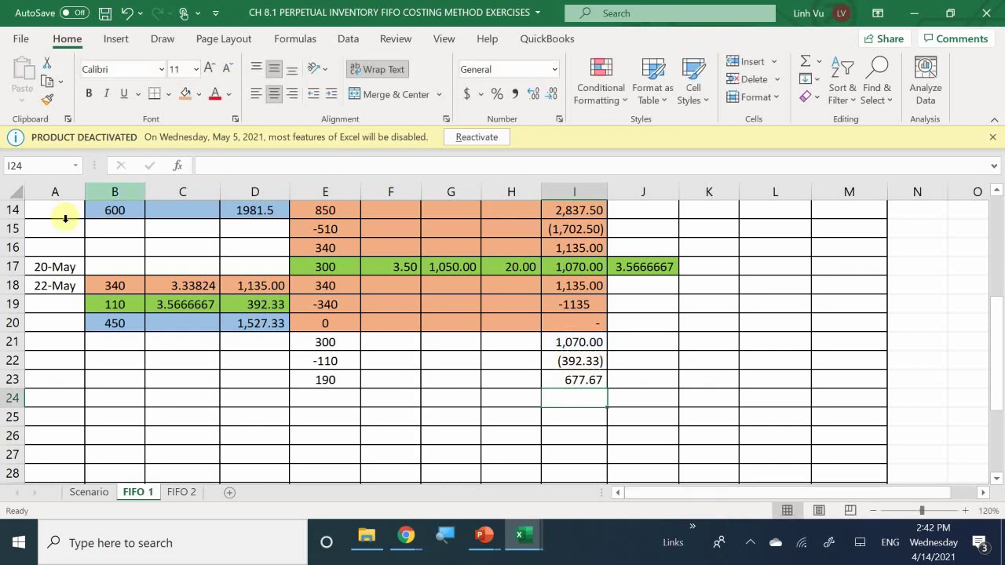
Fill the 20-May layer's rows after the 22-May sale, E21:I23, with light green.
drag(322, 344, 572, 382)
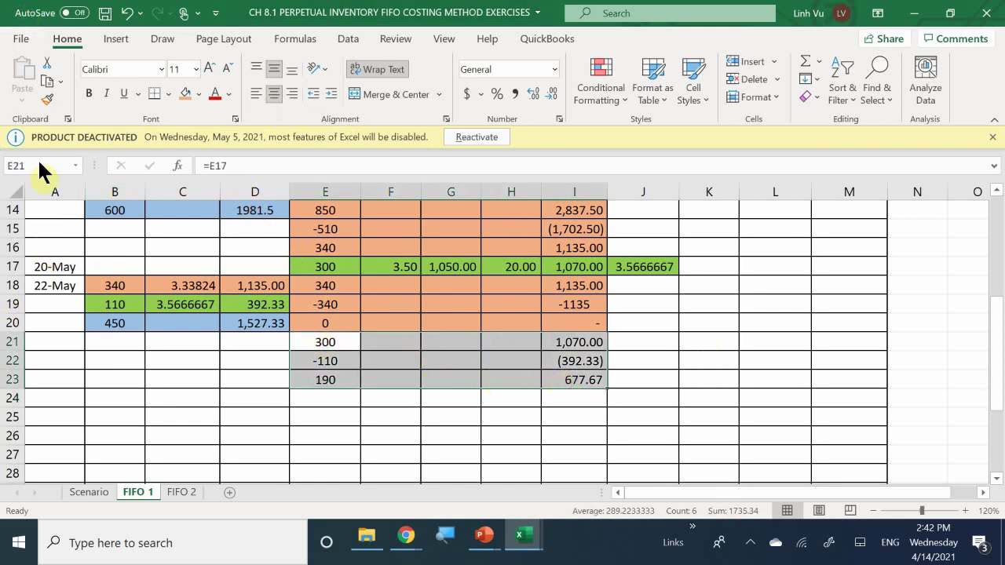
click(199, 93)
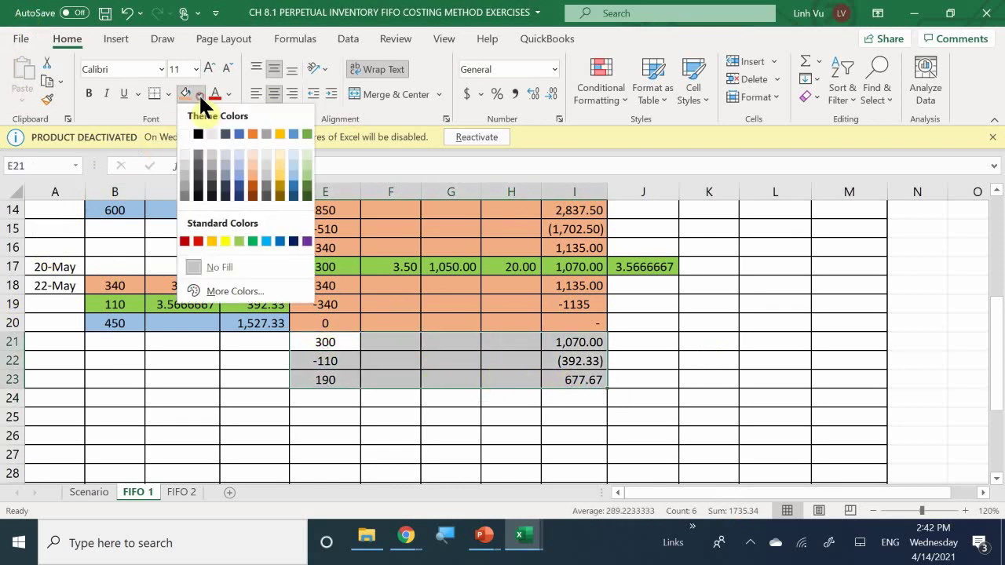
click(237, 241)
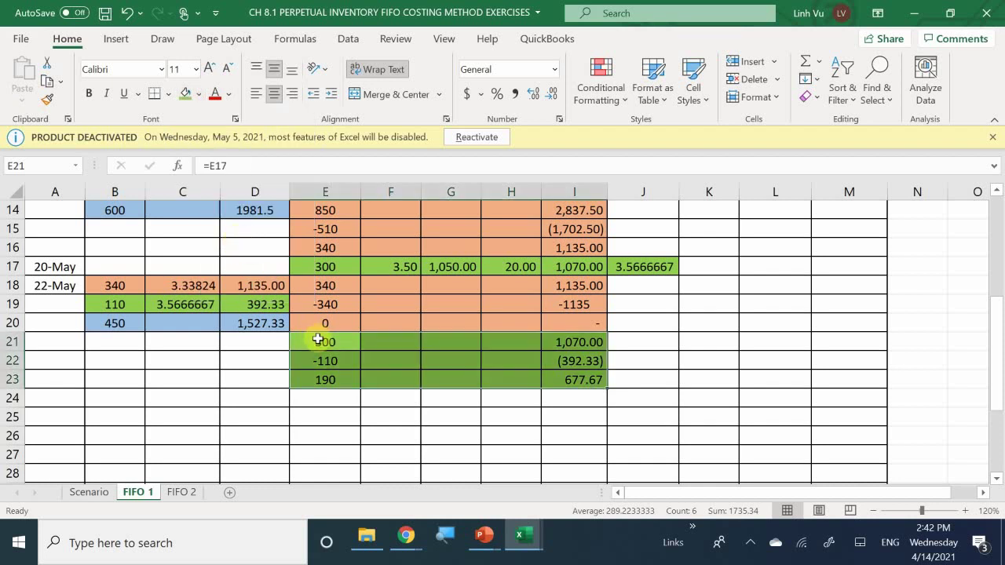
click(344, 396)
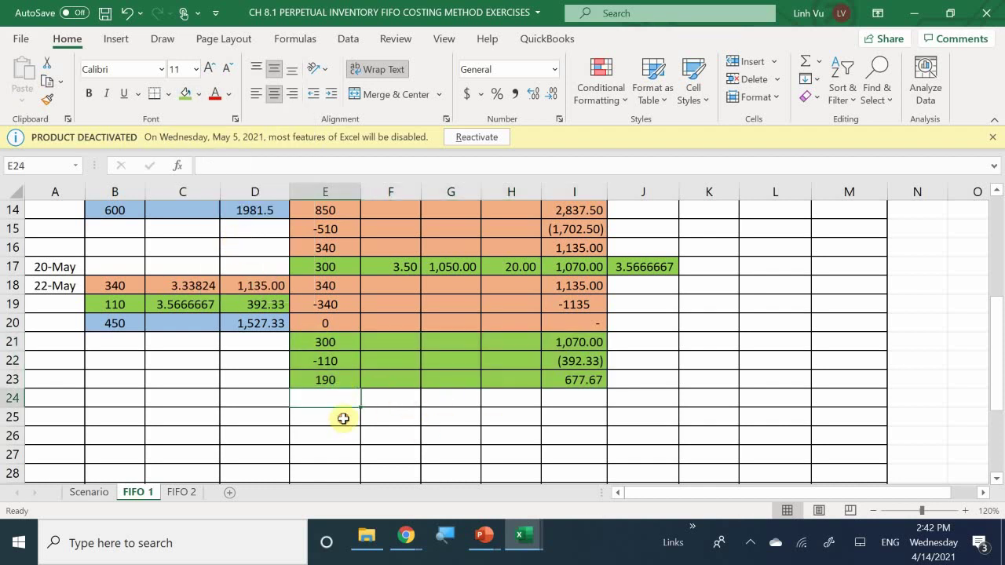
click(343, 418)
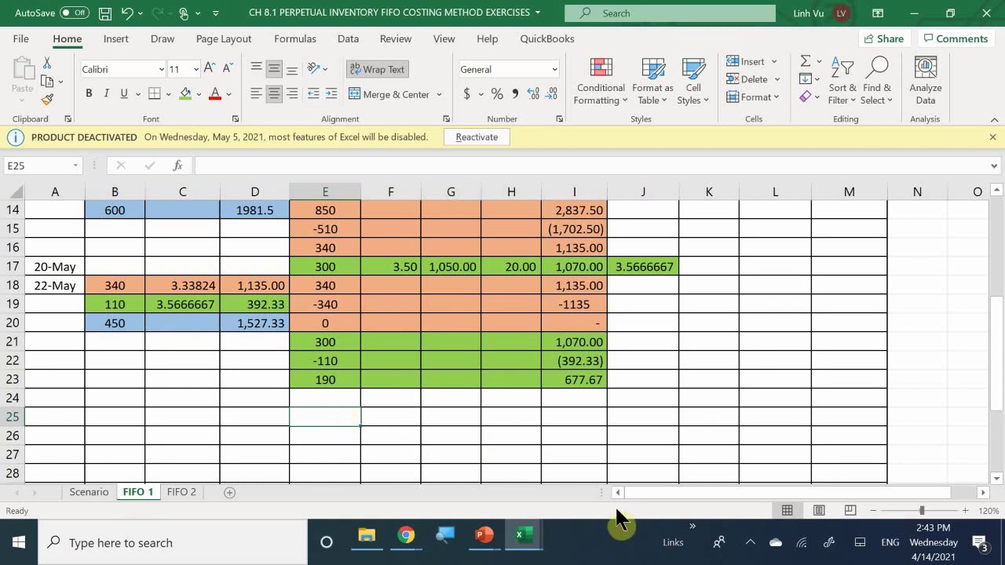
Set the 20-May layer's on-hand quantity in K7 to 190.
click(572, 363)
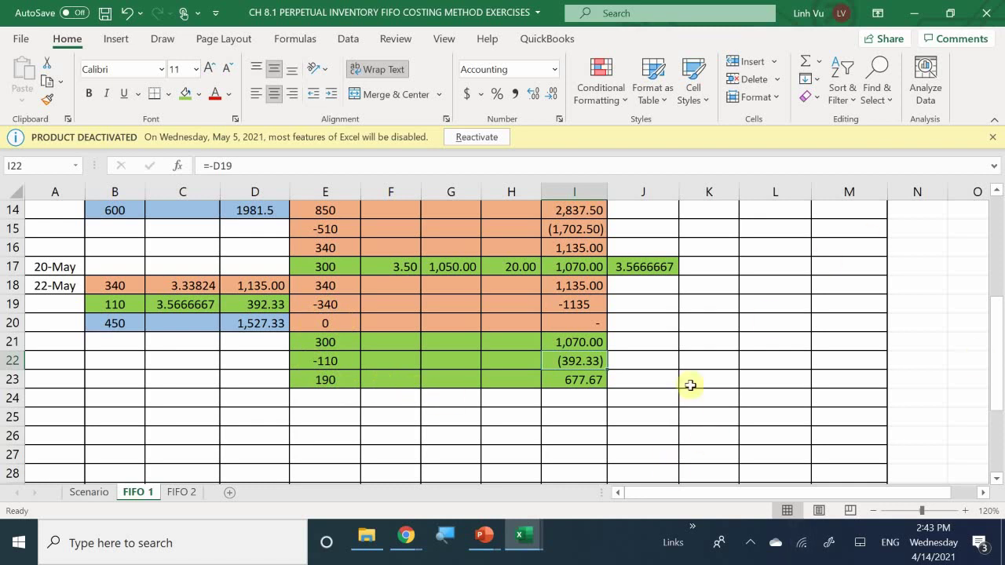
scroll(739, 345, up, 5)
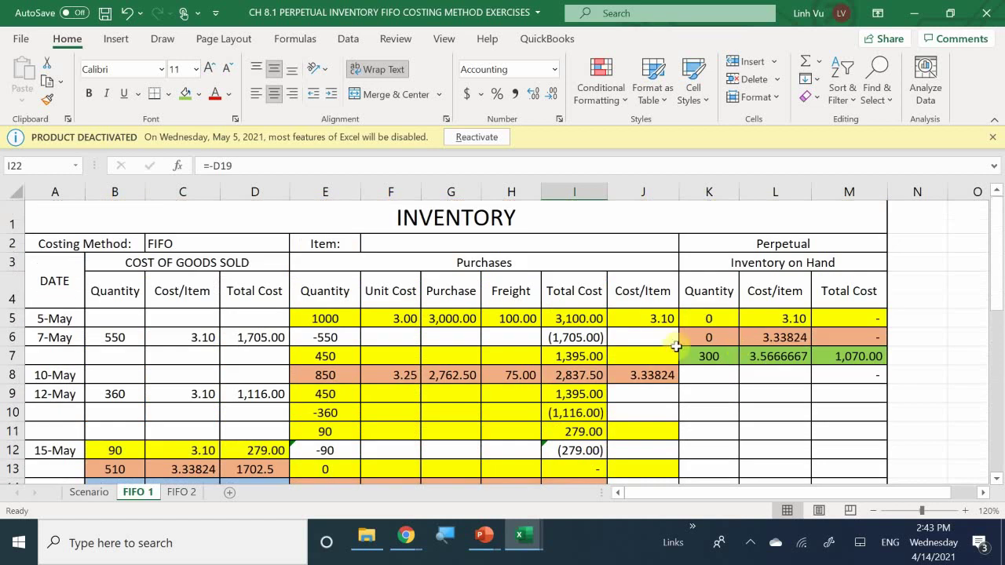
click(713, 356)
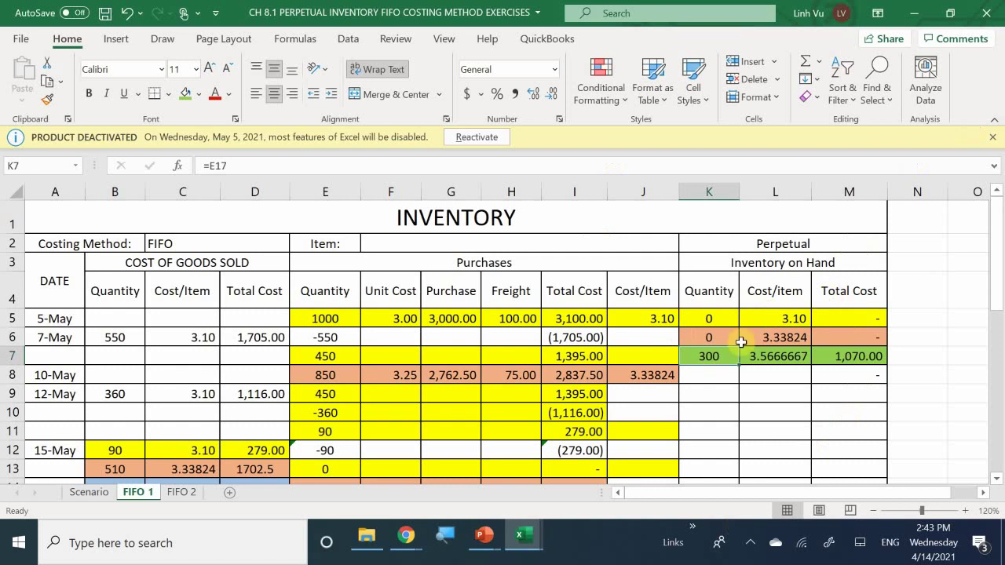
double_click(706, 359)
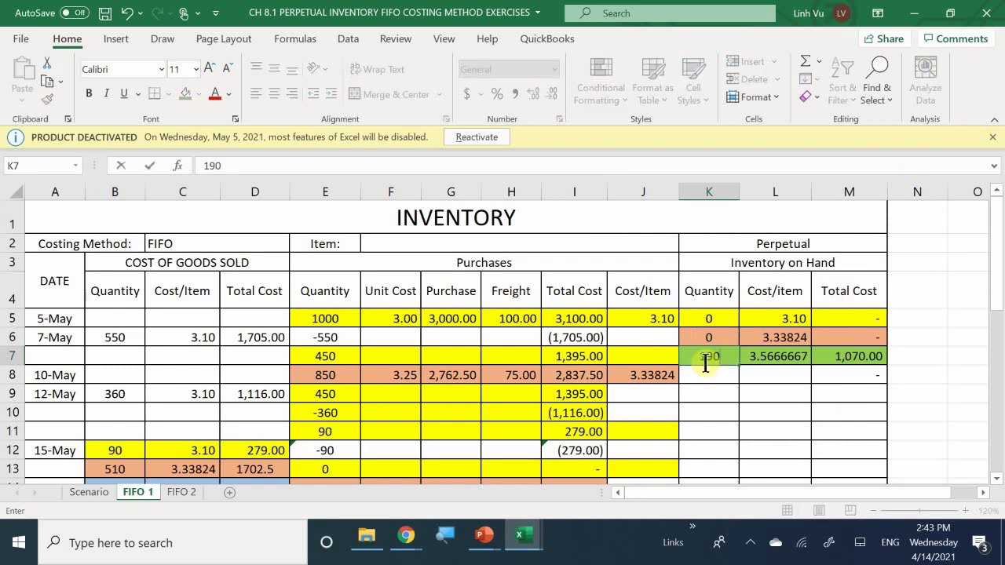
key(Return)
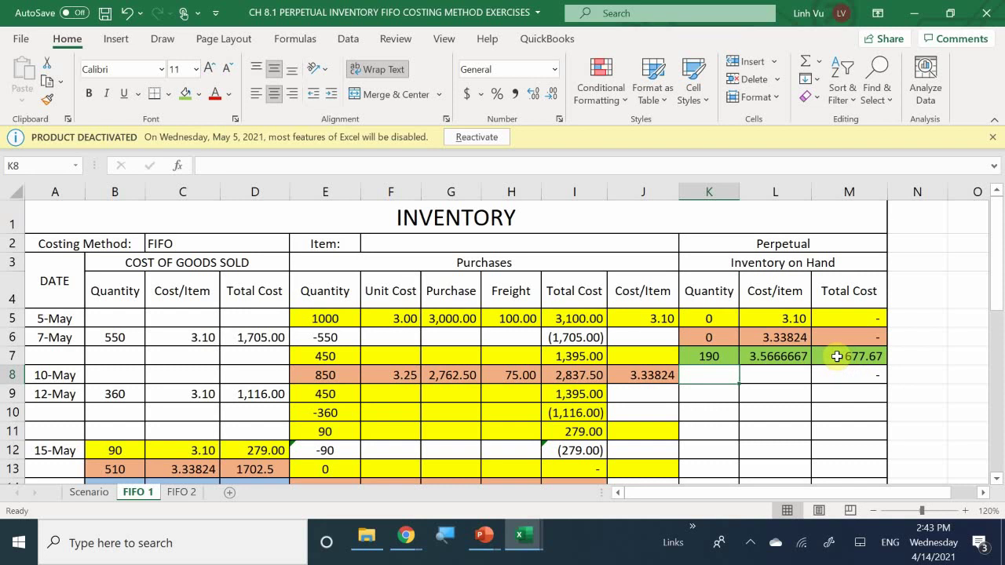
Compare the inventory on hand with the 22-May rows and view the transaction list on the Scenario sheet.
scroll(838, 356, down, 1)
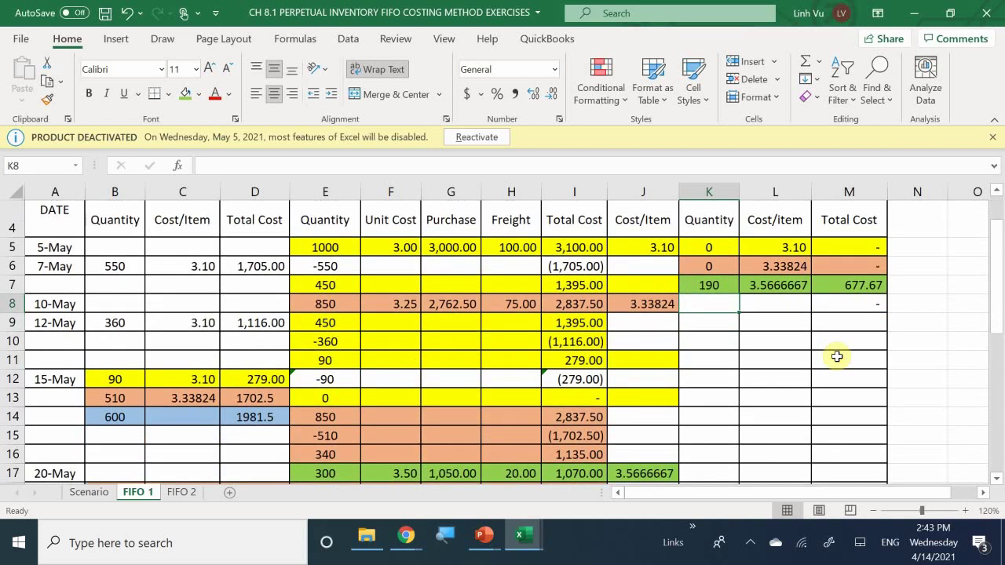
scroll(837, 356, down, 4)
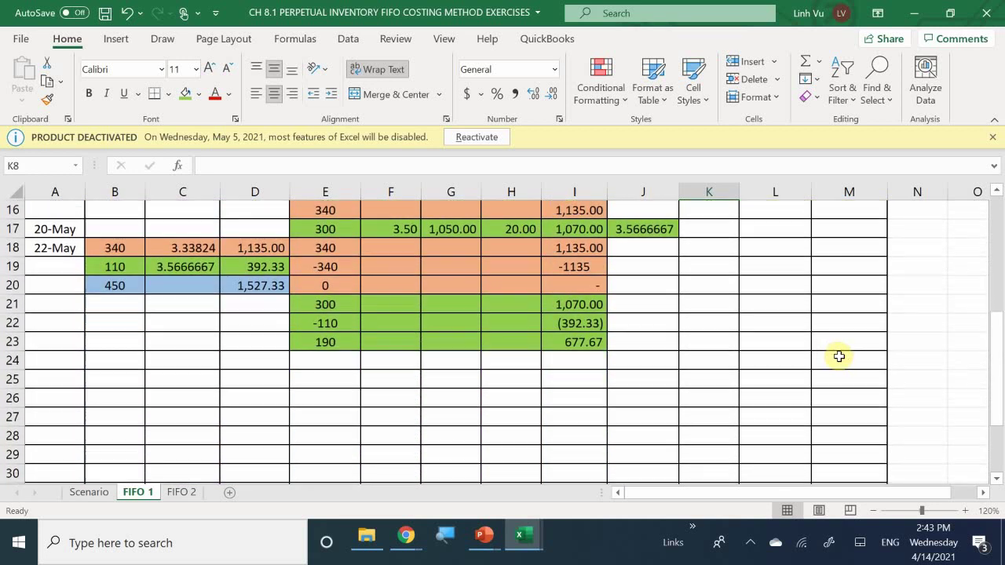
scroll(838, 357, up, 5)
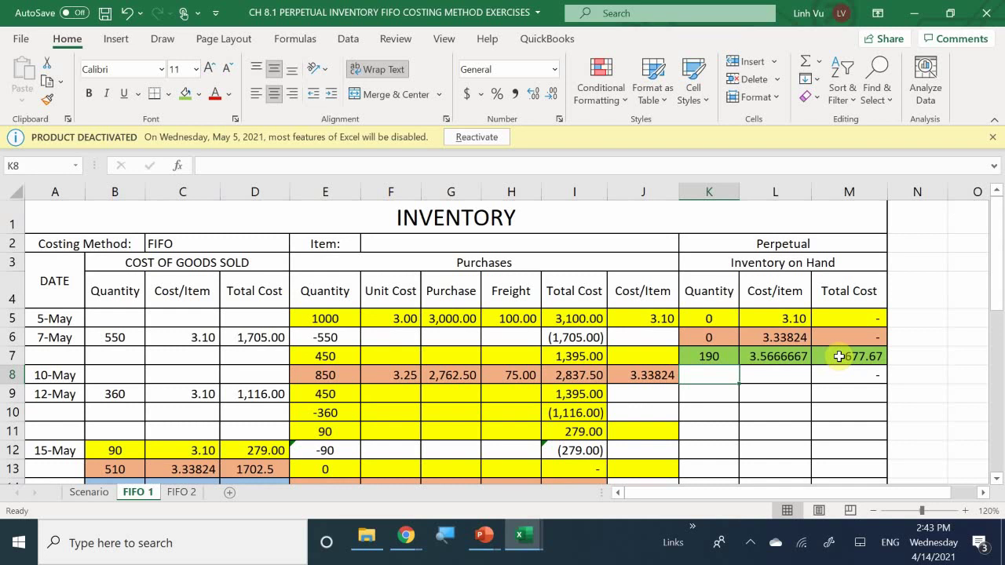
scroll(839, 357, down, 5)
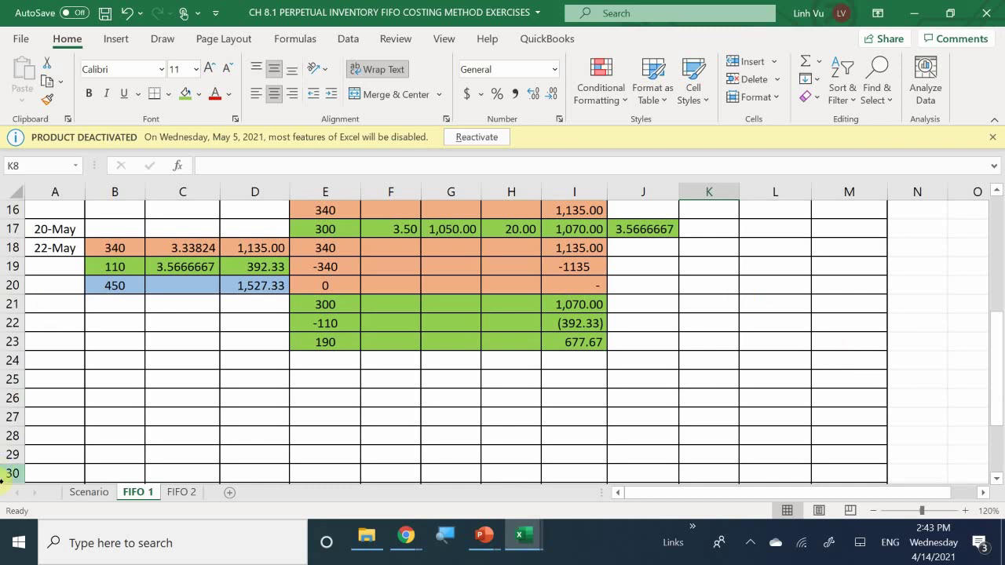
click(85, 493)
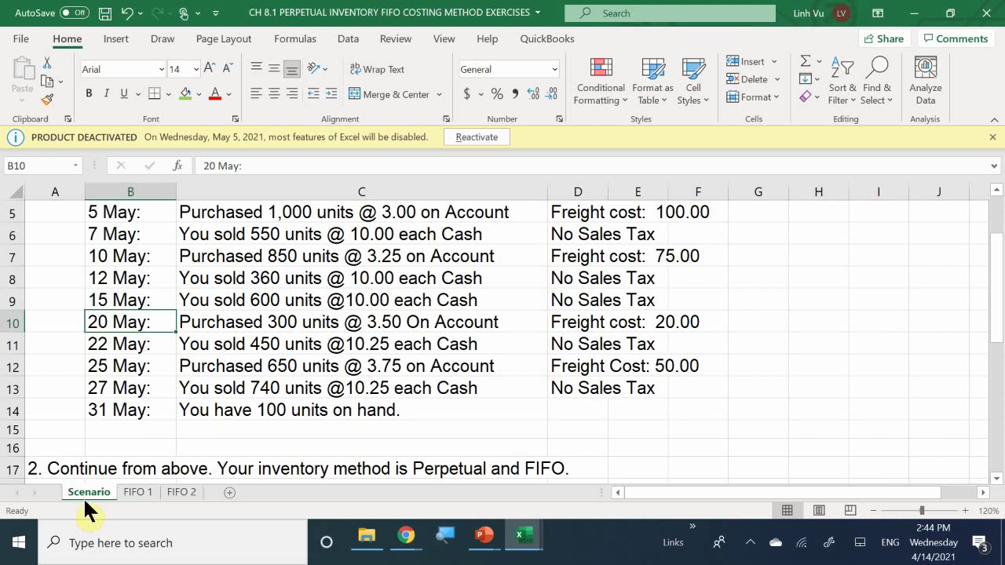
Check the Google Meet call in Chrome and return to the FIFO 1 sheet of the CH 8.1 workbook in Excel.
mouse_move(408, 543)
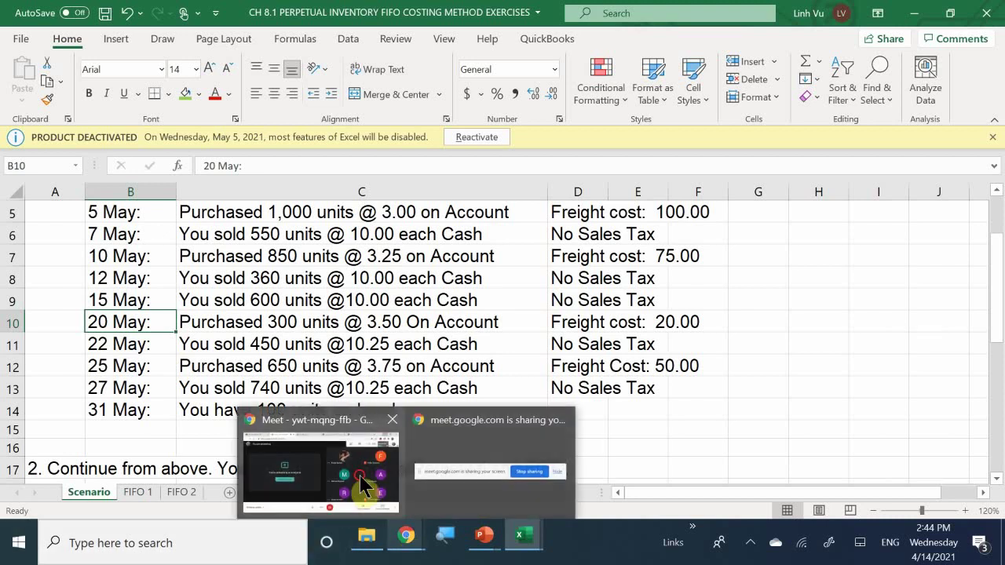
click(326, 472)
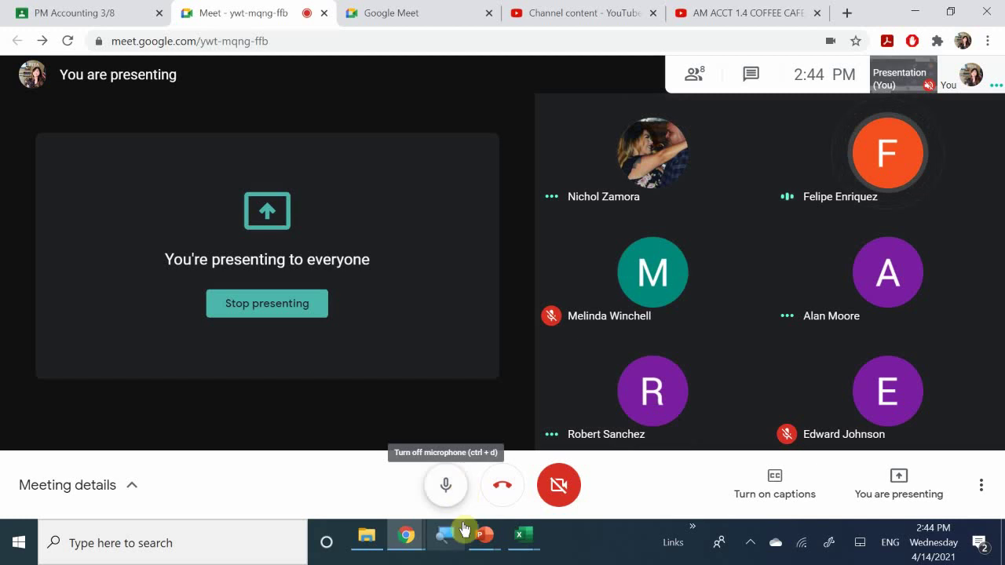
click(531, 547)
click(578, 459)
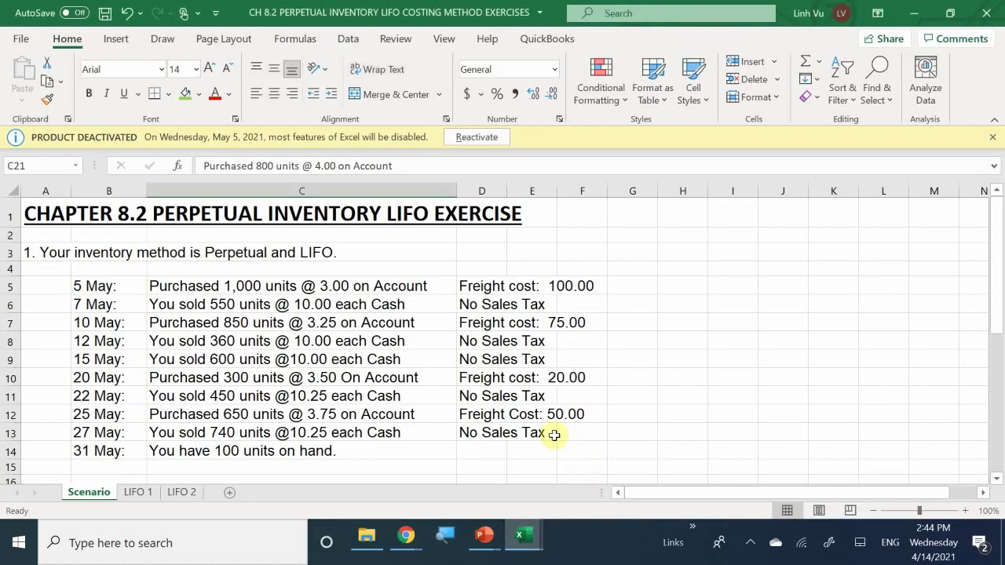
click(521, 534)
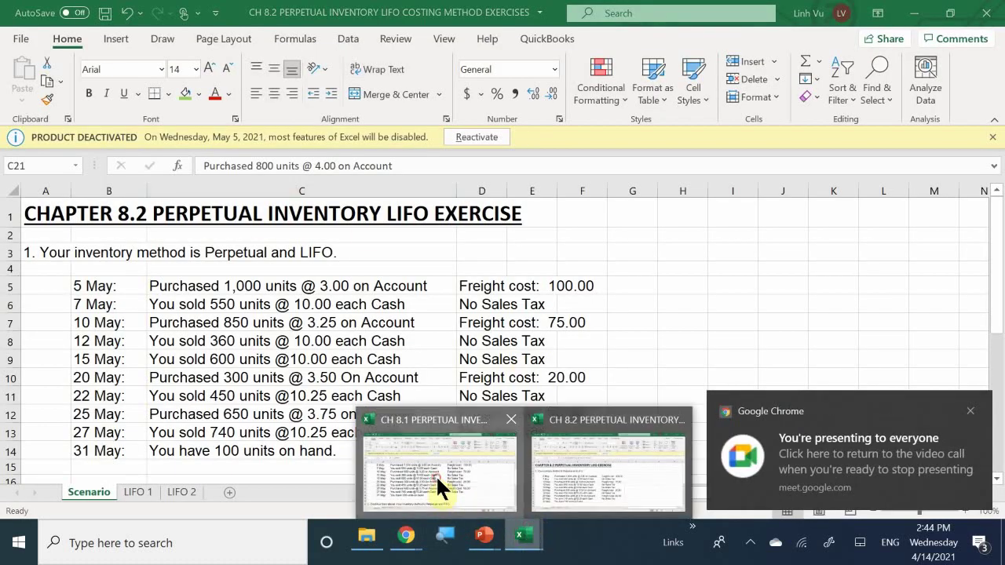
click(440, 485)
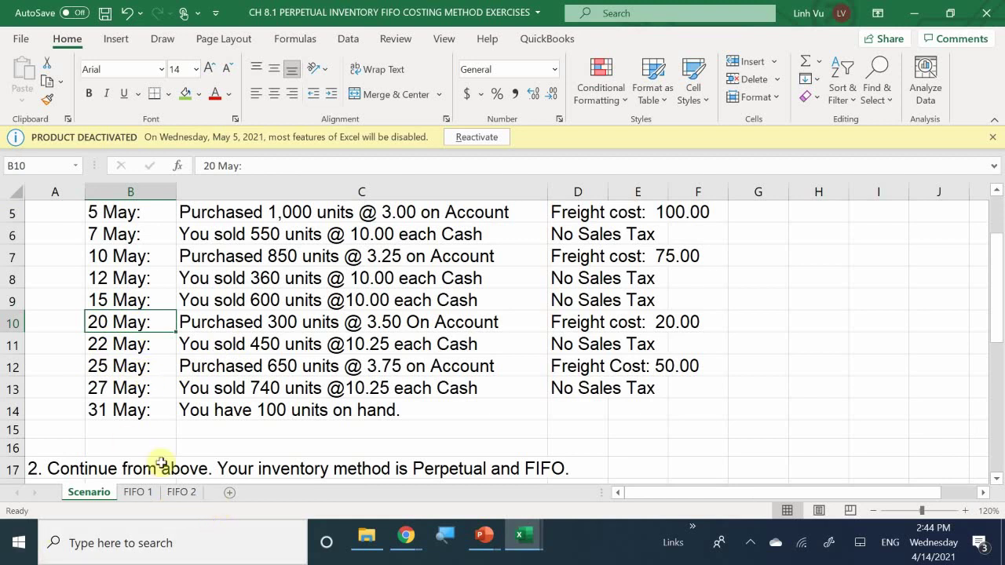
click(139, 492)
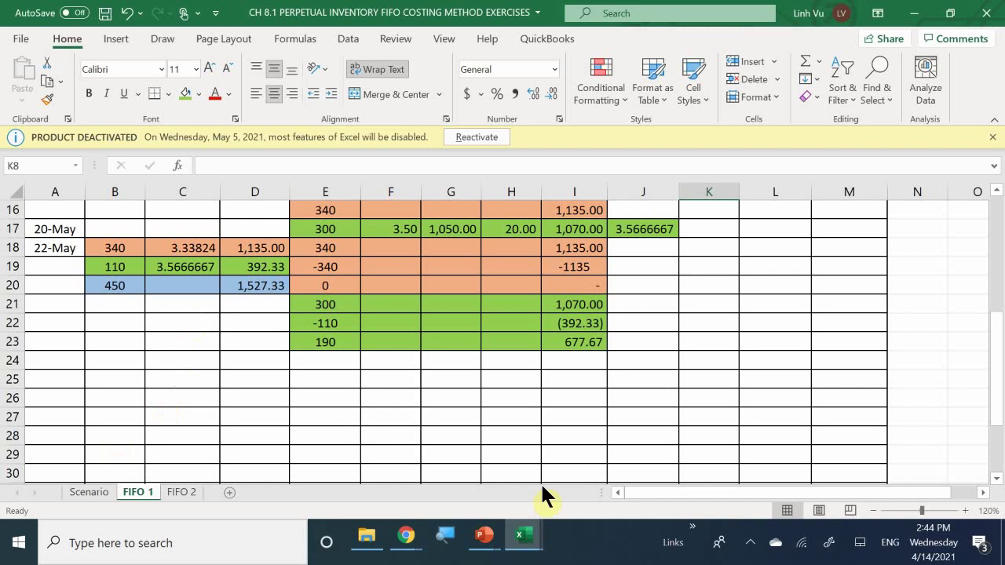
Look up the next purchase on the Scenario sheet and enter its date, 5/25, in A24 of FIFO 1.
click(88, 492)
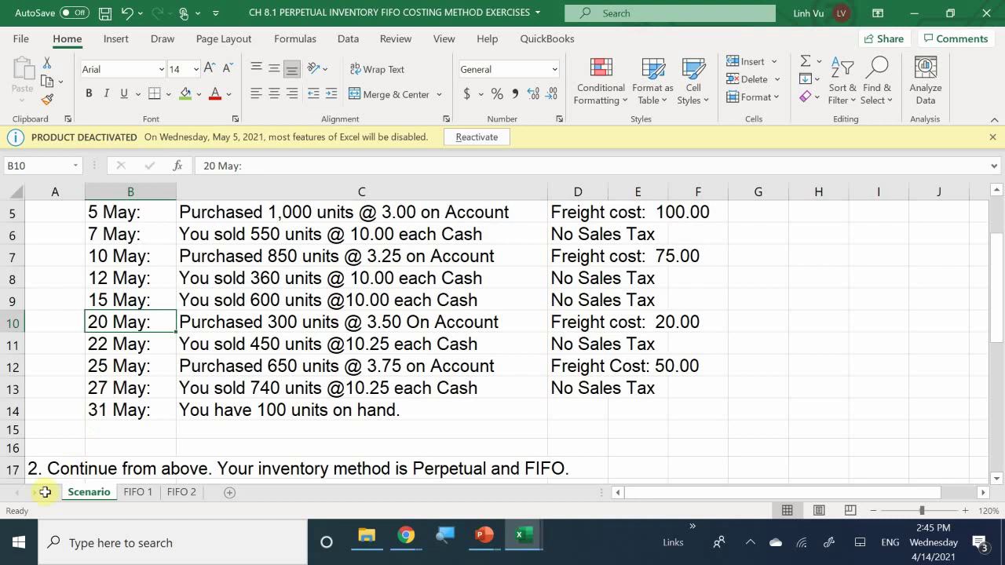
click(136, 492)
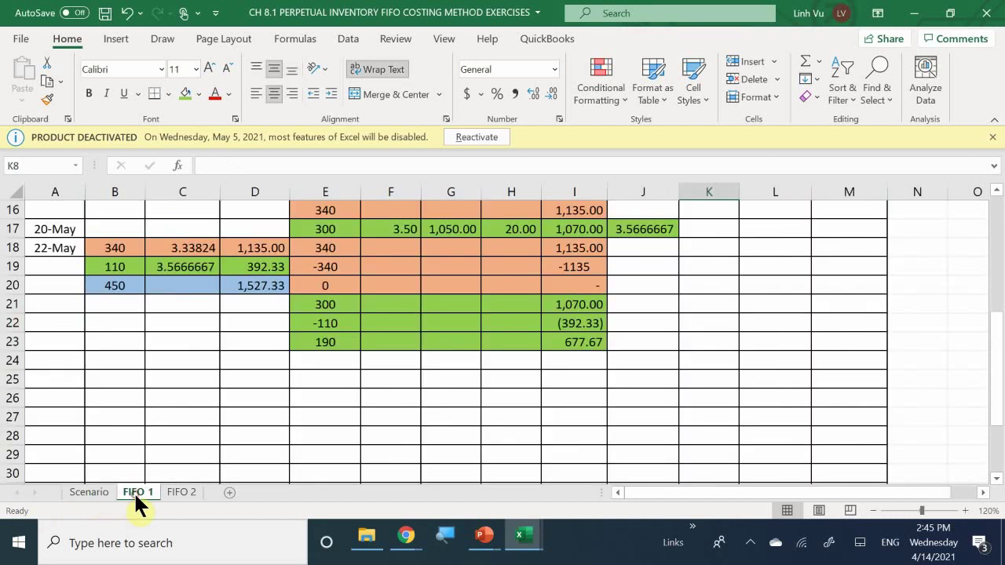
click(59, 359)
text(7/)
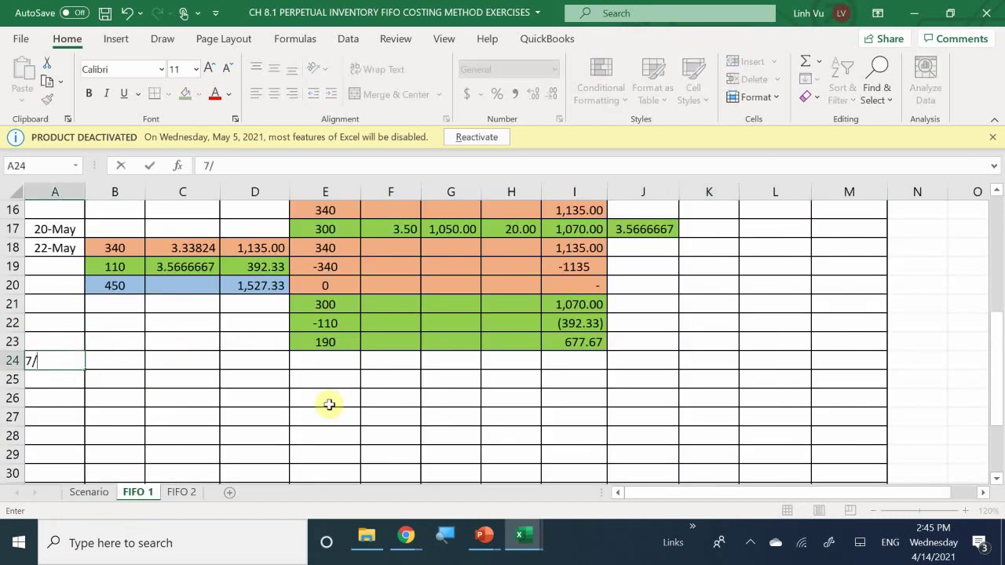
key(BackSpace)
key(BackSpace)
text(5/25)
key(Return)
Enter the 25-May purchase quantity 650 in E24 and the unit cost 3.75 in F24.
key(Right)
key(Right)
key(Right)
key(Up)
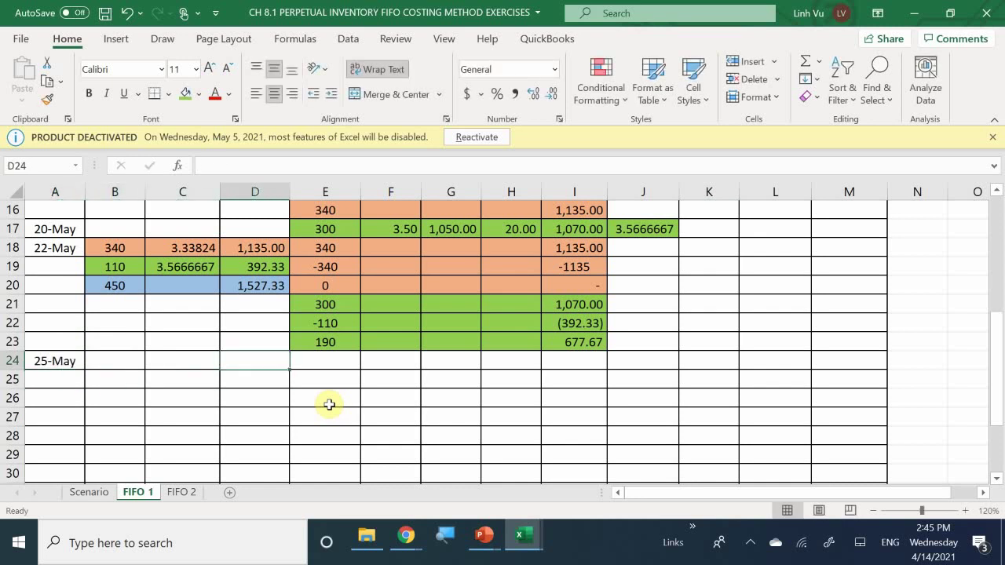
key(Right)
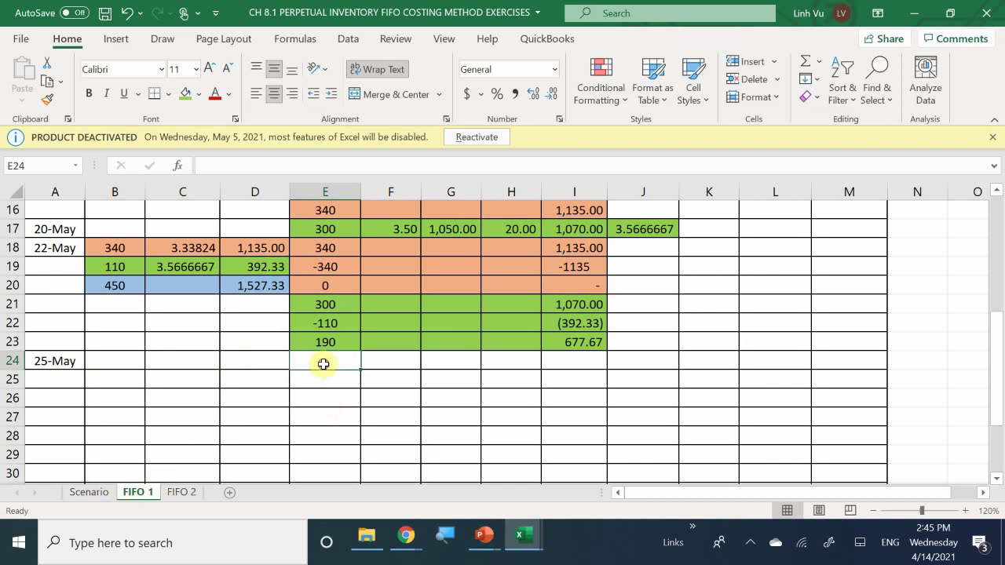
text(650)
key(Return)
key(Up)
key(Right)
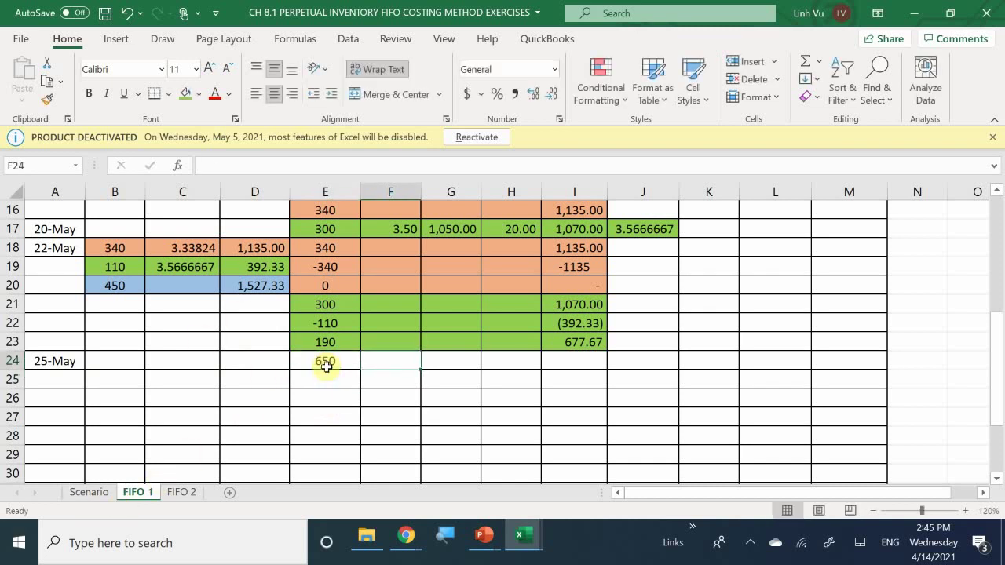
text(3.75)
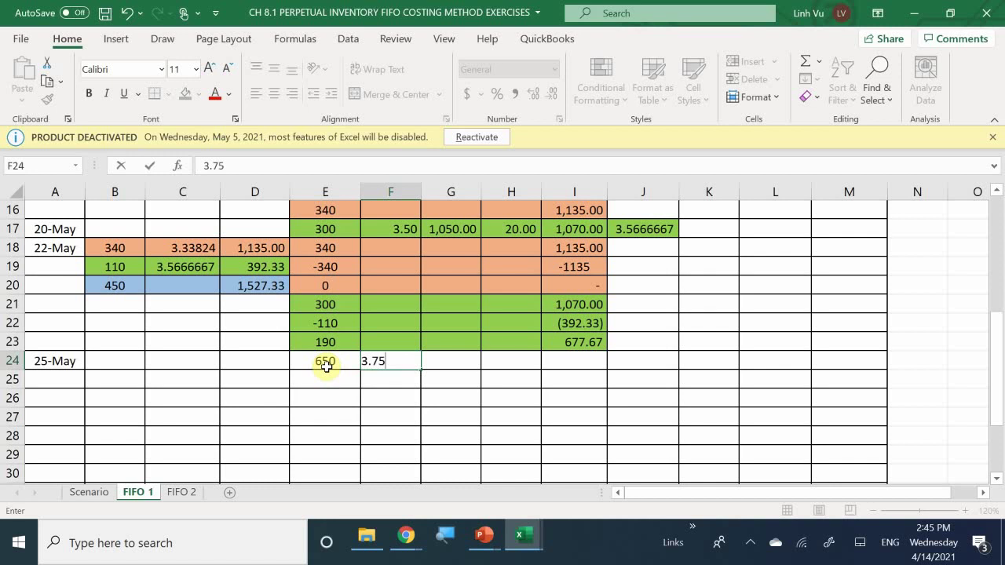
key(Tab)
Calculate the 25-May purchase amount in G24 by multiplying E24 by F24.
text(=)
key(Left)
key(Left)
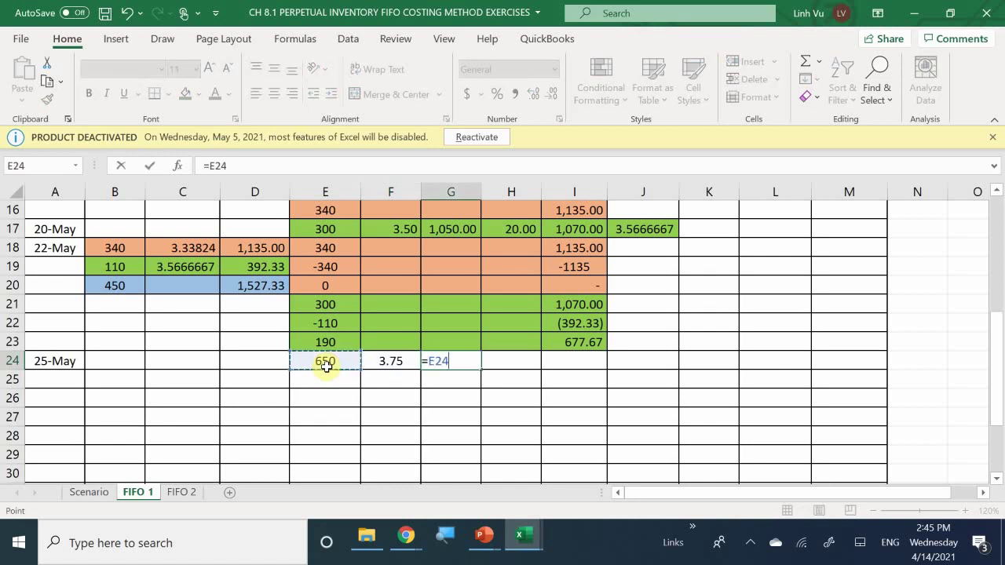
text(*)
key(Left)
key(Return)
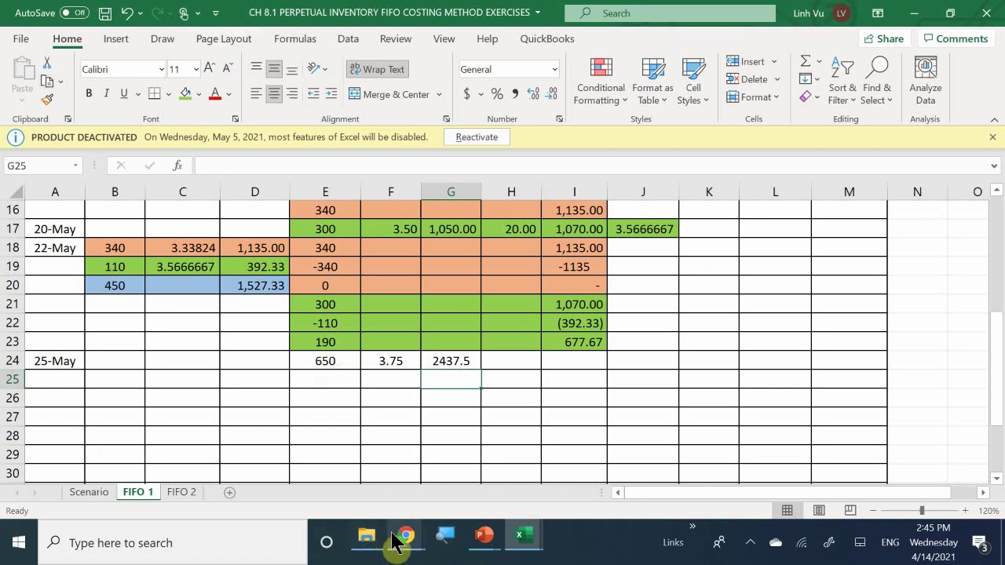
Switch to the Google Meet call in Chrome and mute the participant whose microphone is active for everyone.
mouse_move(399, 540)
click(351, 471)
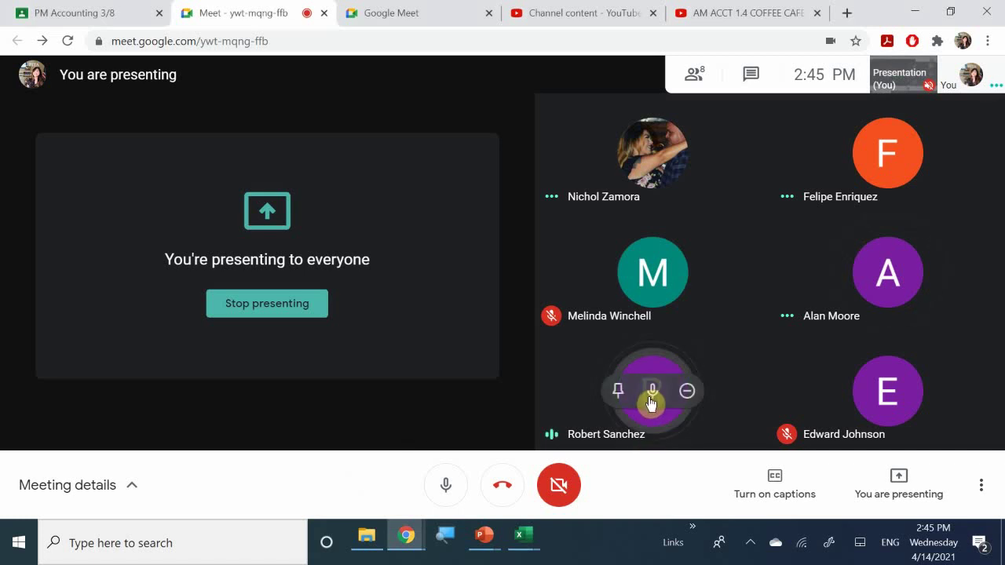
click(656, 401)
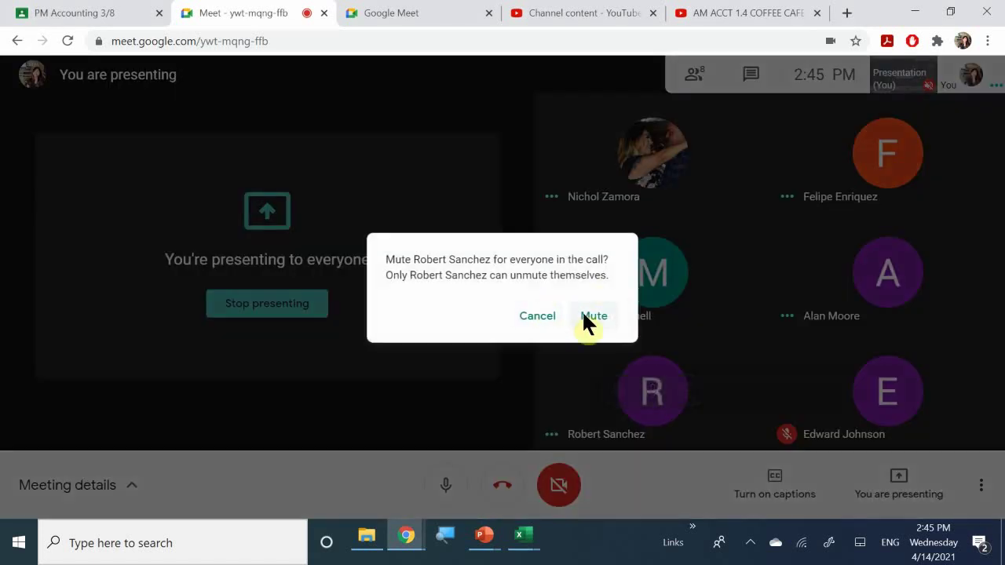
click(590, 317)
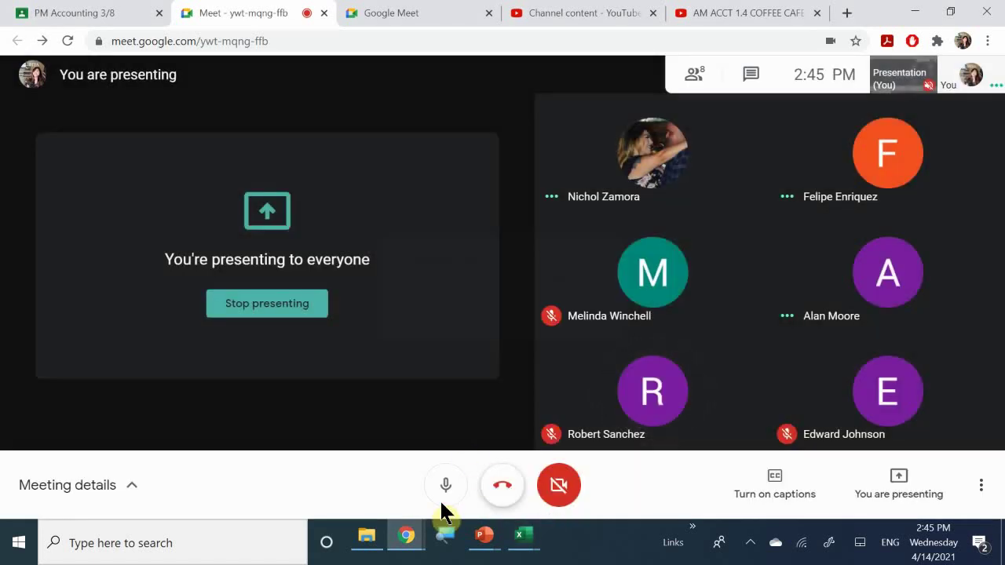
Switch to the CH 8.1 perpetual inventory presentation in PowerPoint.
click(405, 538)
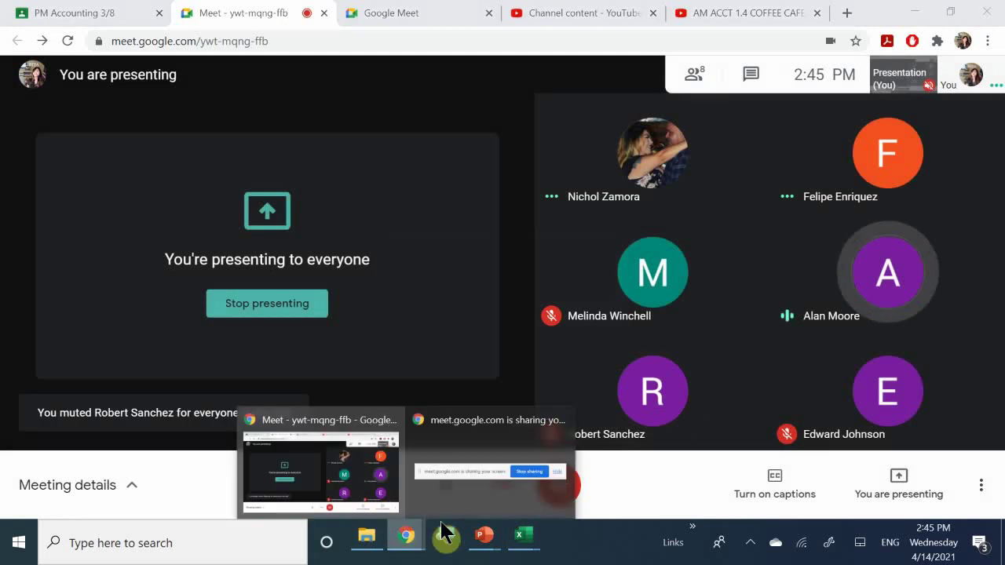
mouse_move(482, 537)
click(429, 480)
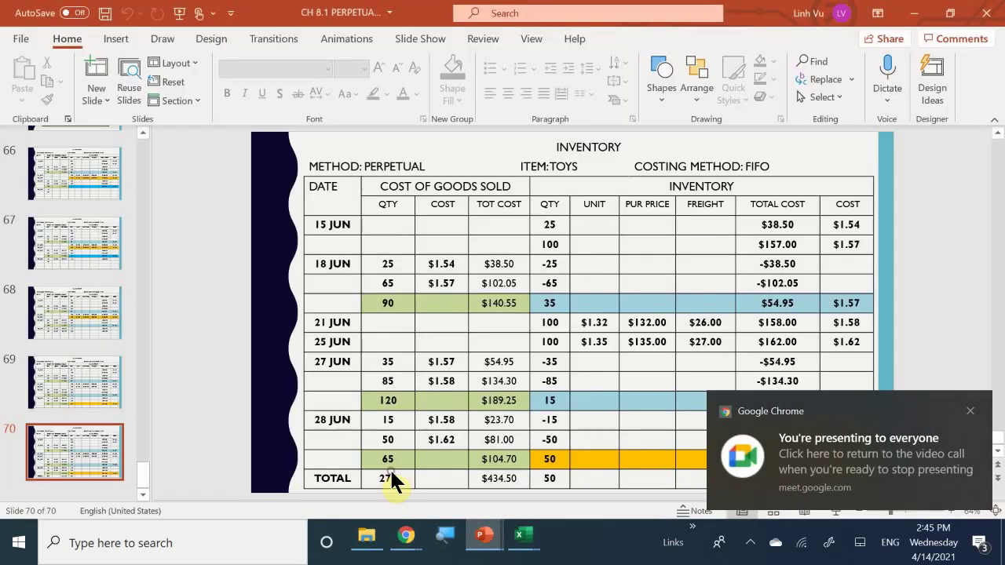
Switch to the CH 8.1 Excel workbook and re-enter the 25-May quantity 650 in E24 and unit cost 3.75 in F24.
mouse_move(522, 537)
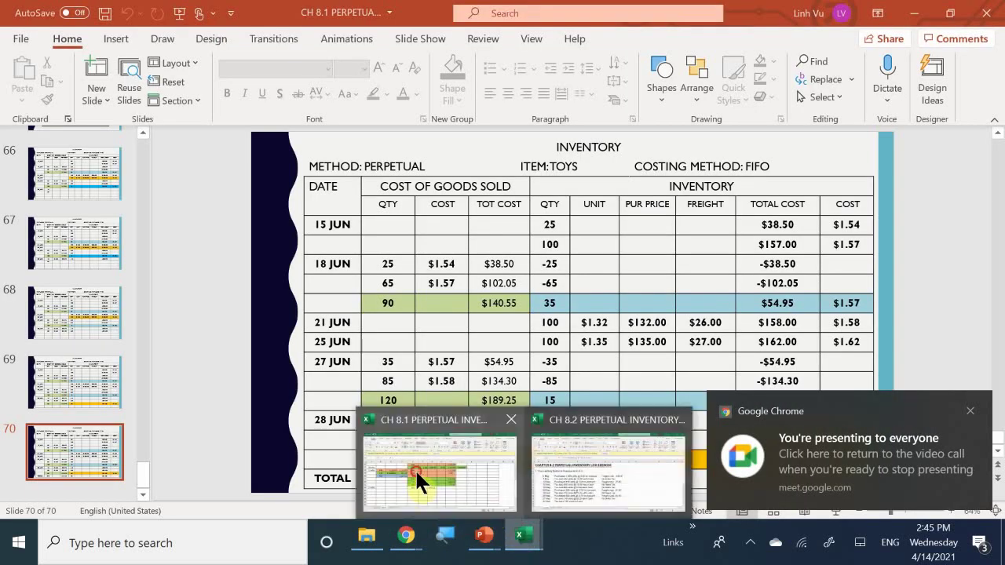
click(415, 469)
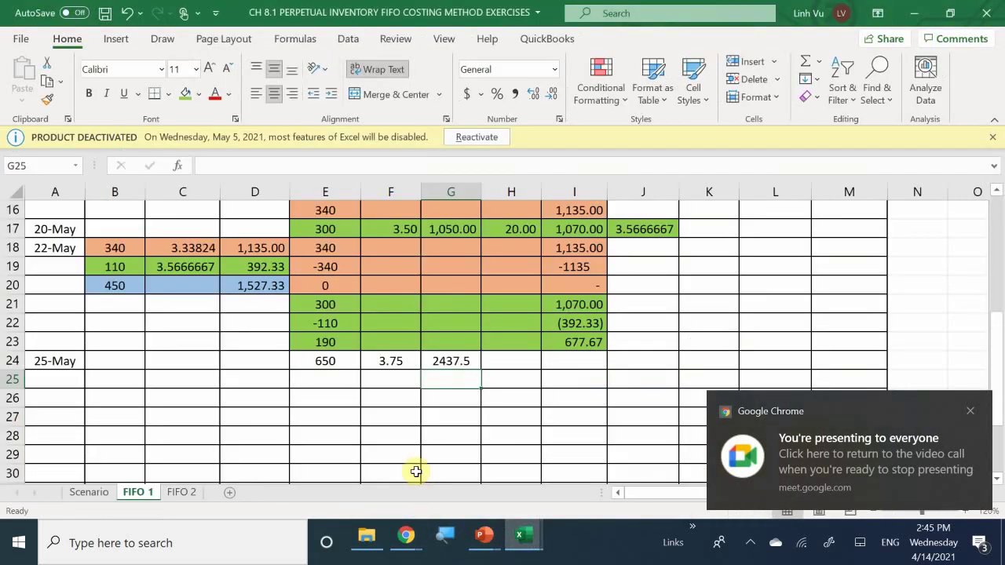
click(322, 363)
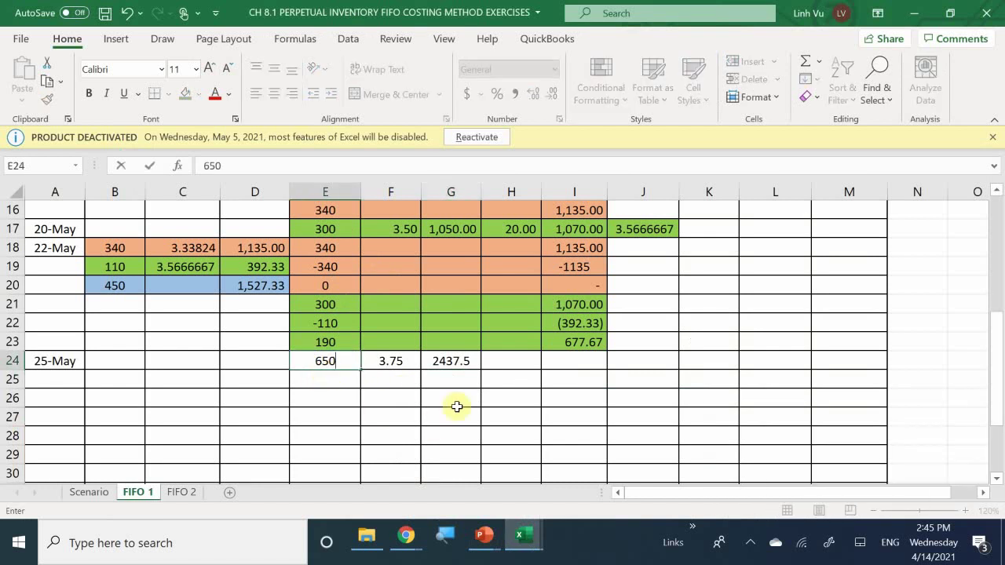
key(Return)
key(Up)
key(Right)
text(3.75)
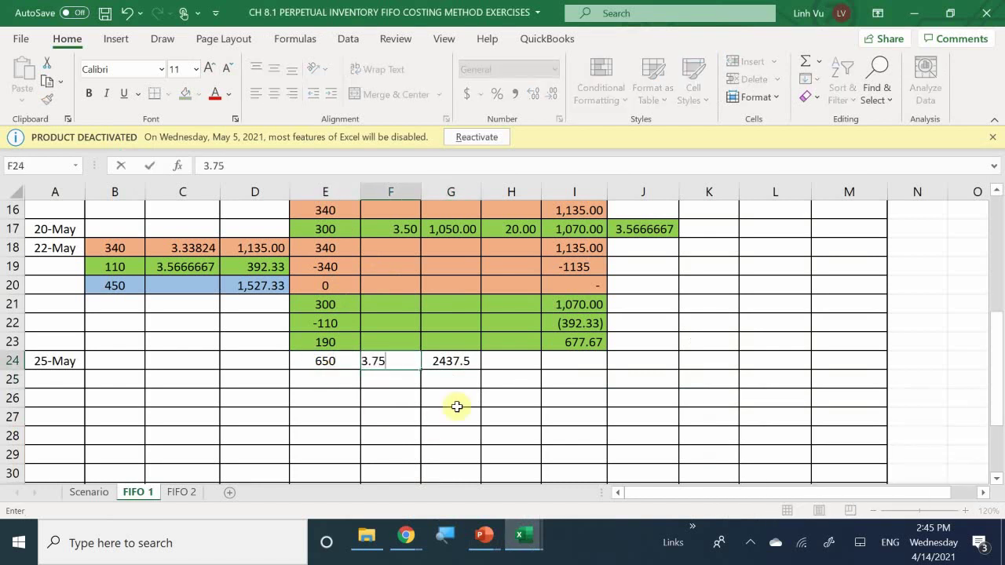
key(Return)
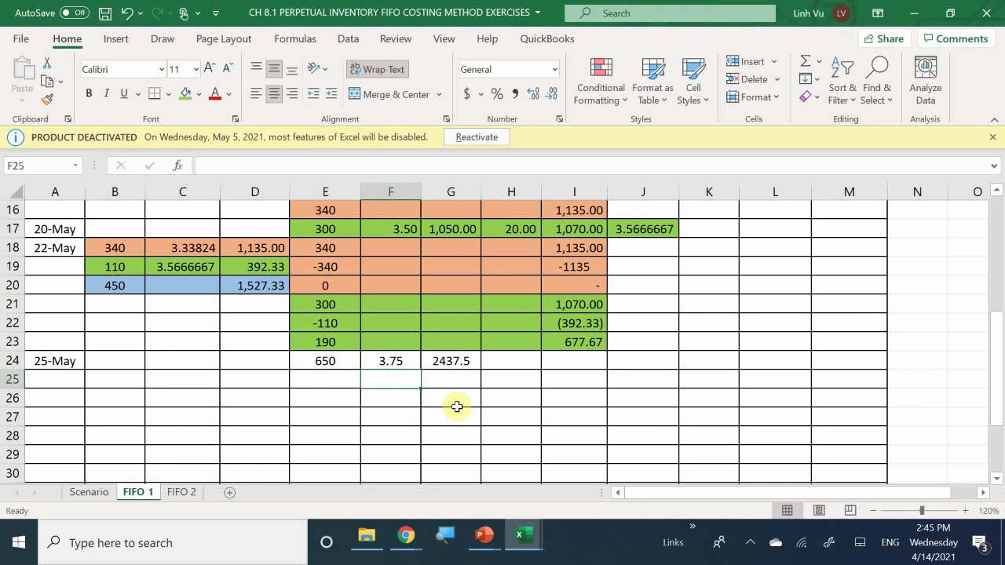
Enter the 25-May freight amount 50 in H24.
key(Right)
key(Right)
key(Up)
text(50)
key(Return)
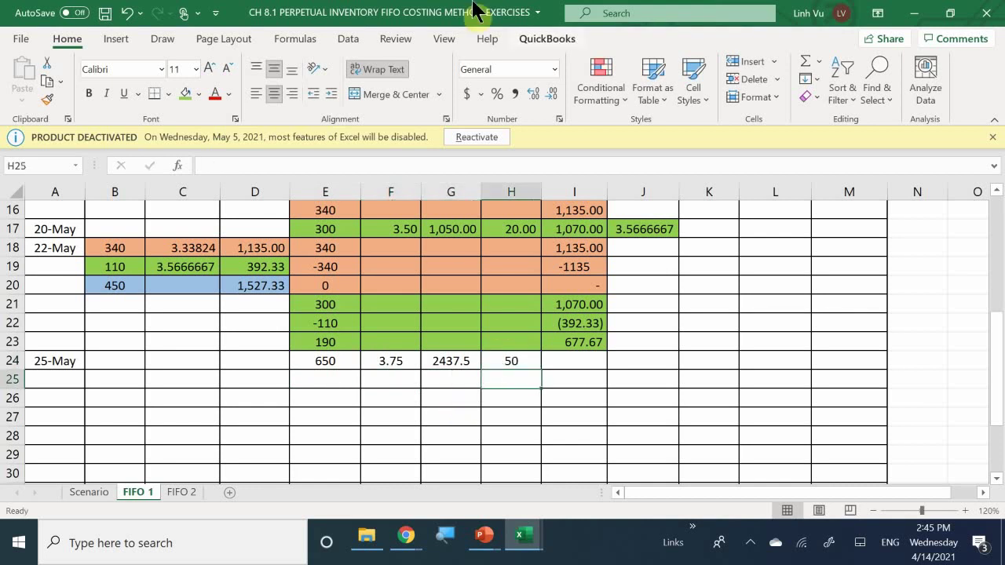
Re-enter the 25-May purchase formula =E24*F24 in G24.
click(440, 361)
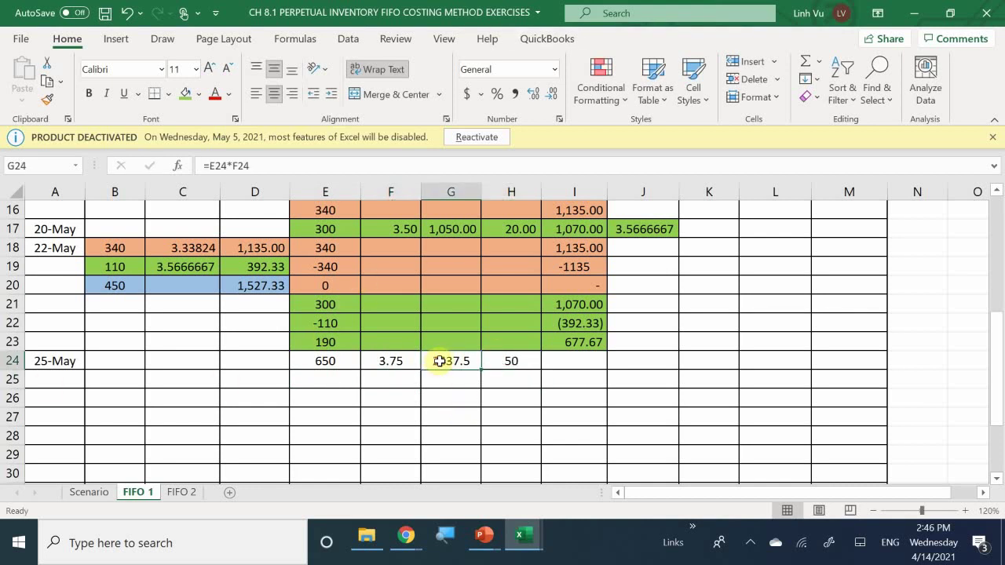
text(=)
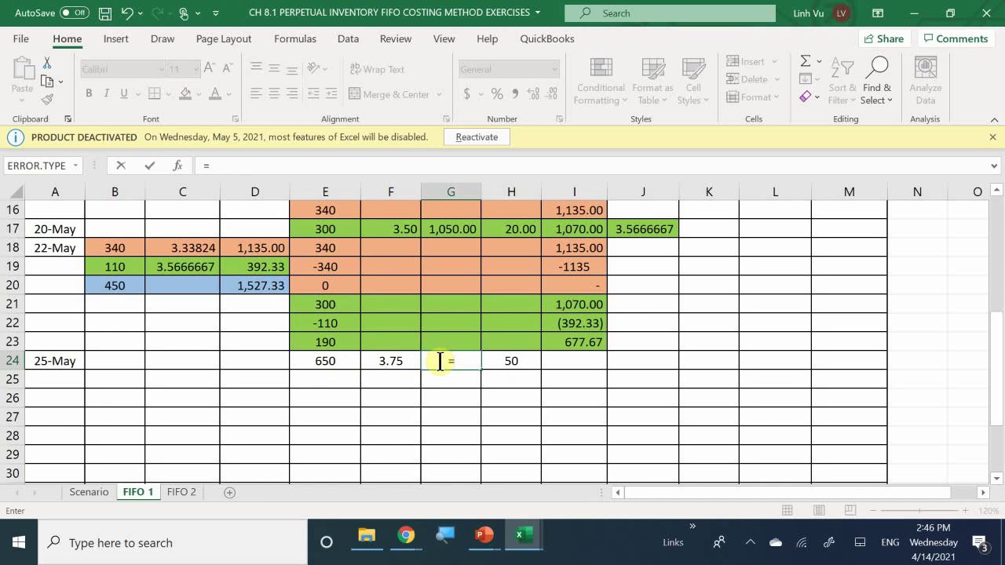
key(Left)
key(Left)
text(*)
key(Left)
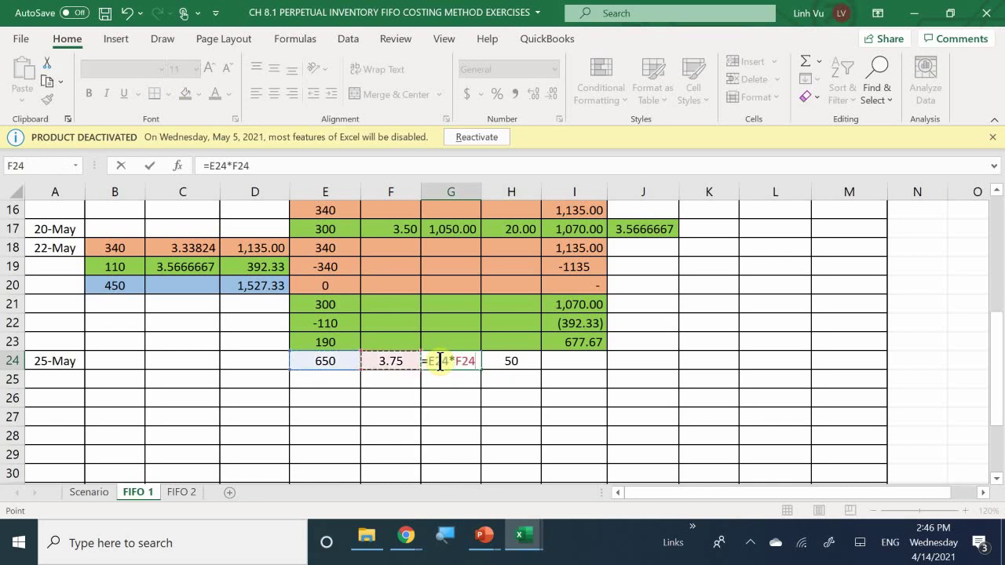
key(Return)
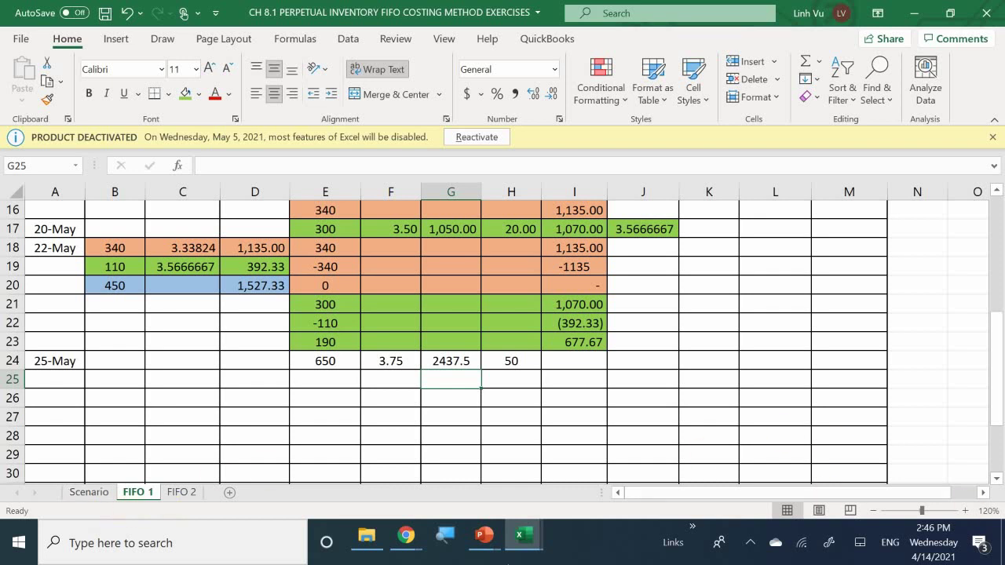
Calculate the 25-May total cost in I24 as G24 plus H24 and apply the comma number style to H24:I24.
click(578, 358)
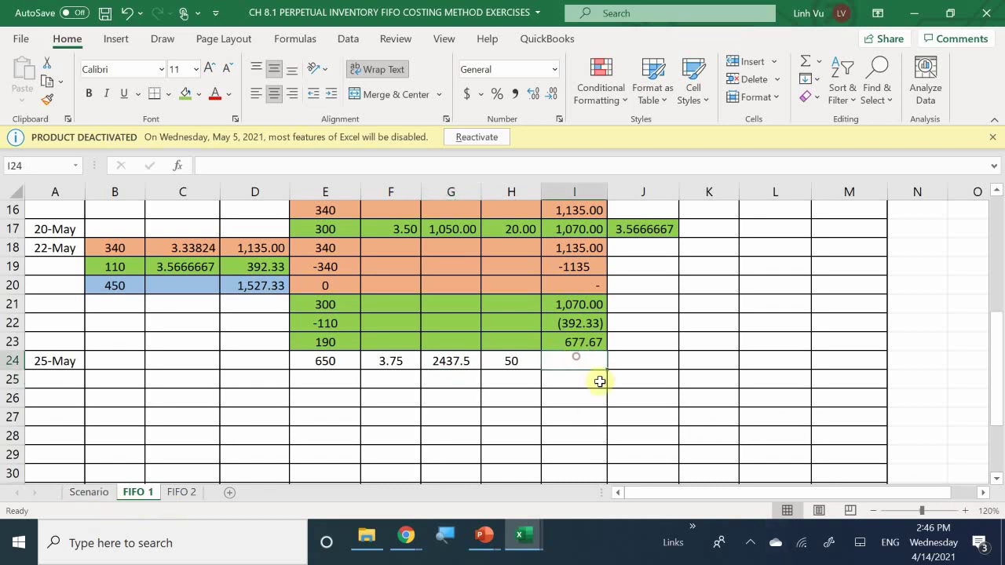
text(=)
key(Left)
key(Left)
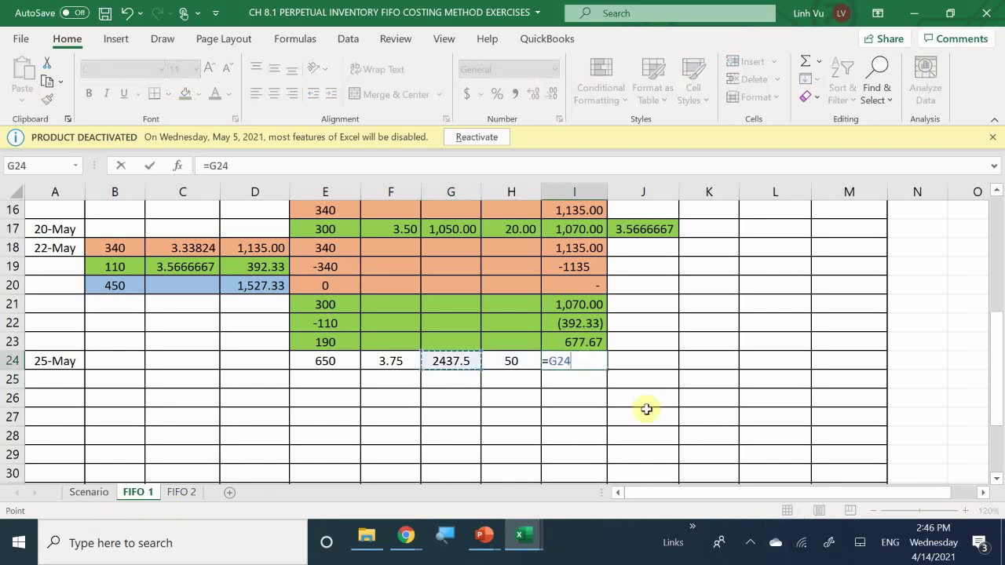
text(+)
key(Left)
key(Return)
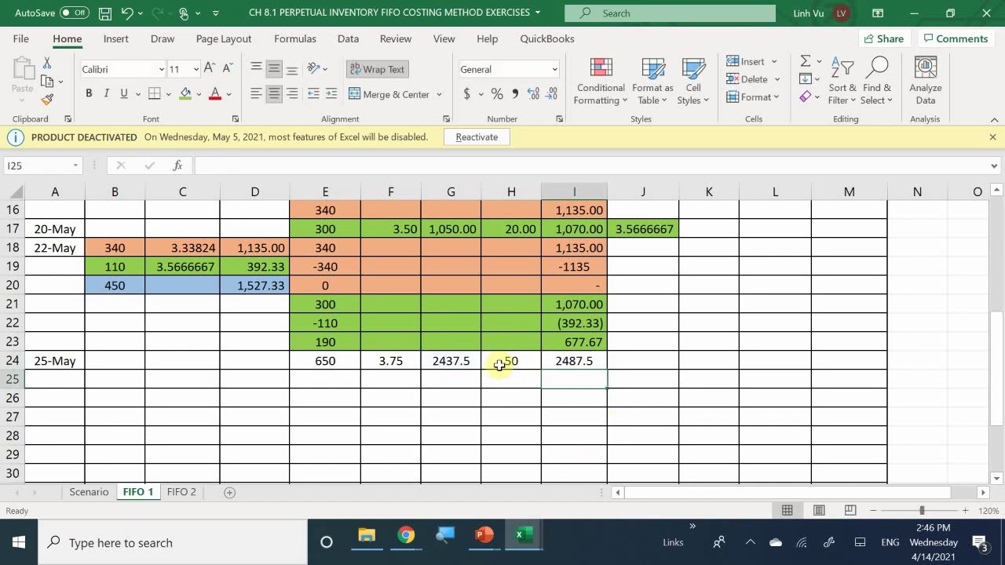
drag(512, 363, 550, 371)
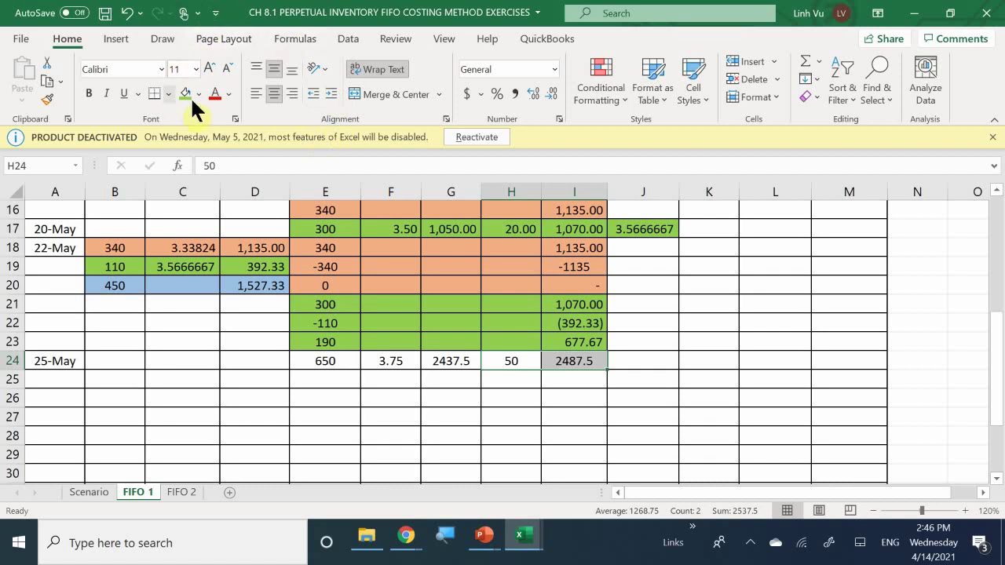
click(514, 93)
Calculate the 25-May cost per item in J24 by dividing the total cost I24 by the quantity E24.
click(641, 361)
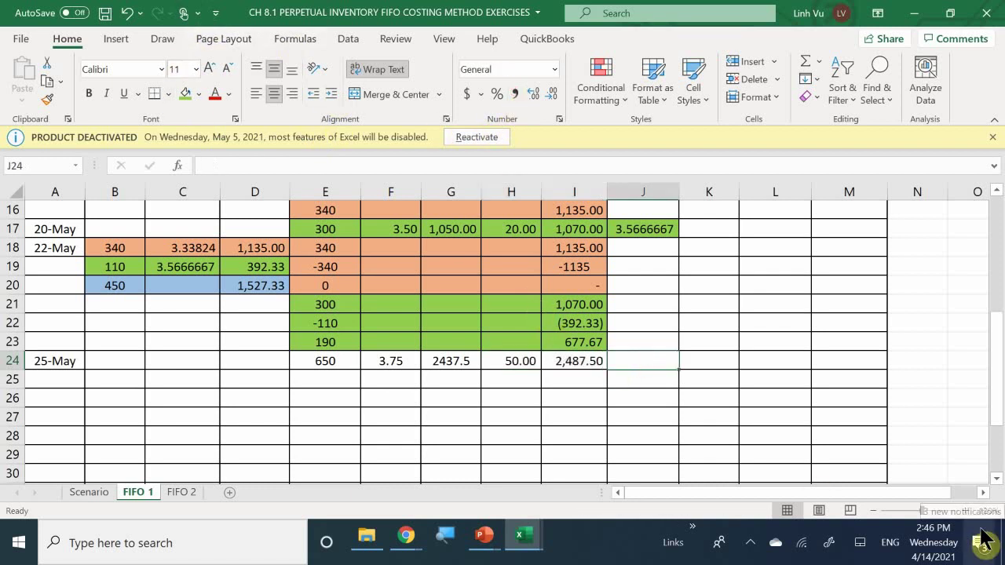
text(=I24/)
key(Left)
key(Left)
key(Left)
key(Left)
key(Left)
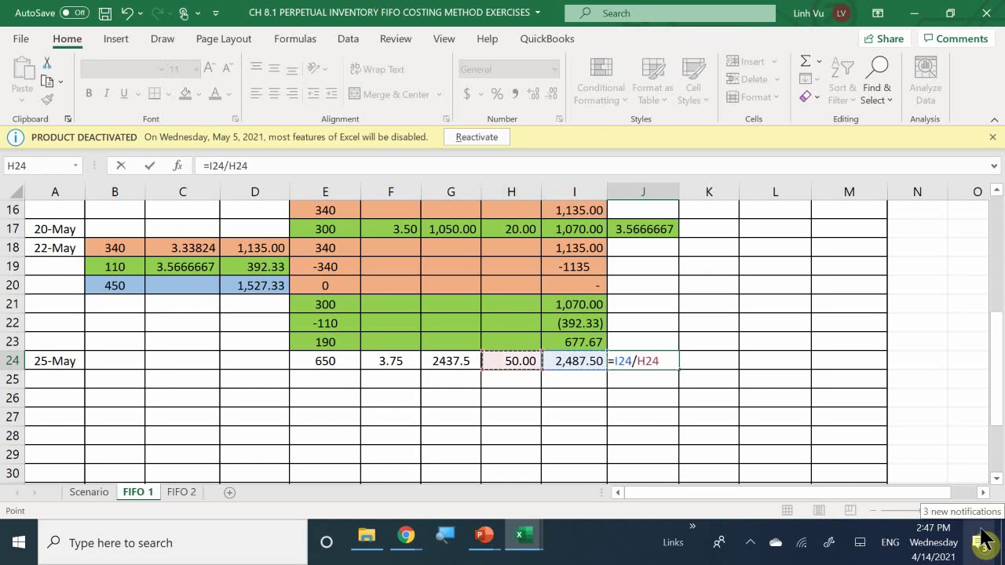
key(Return)
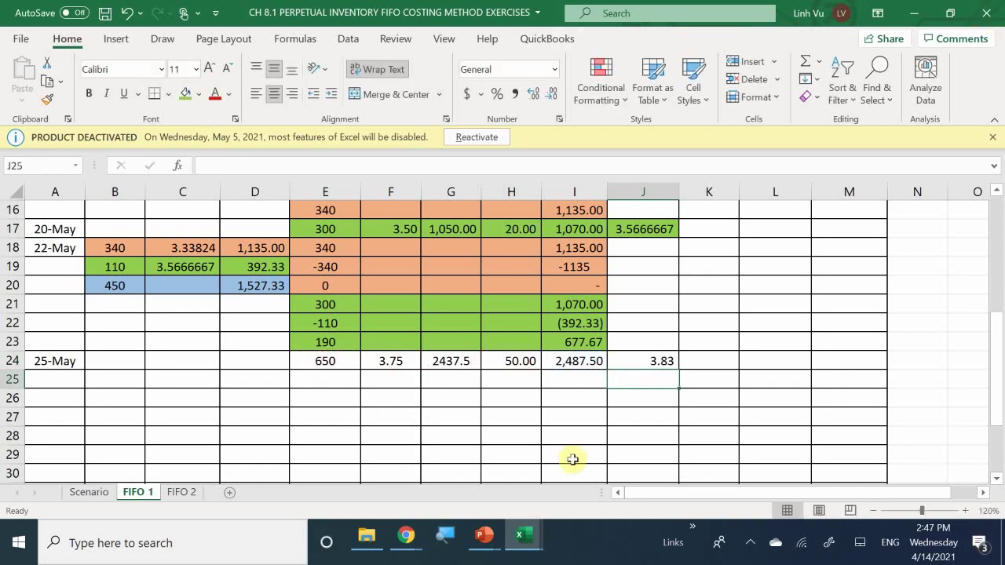
Left-align the cost per item in J24 and increase its display to seven decimal places.
click(637, 359)
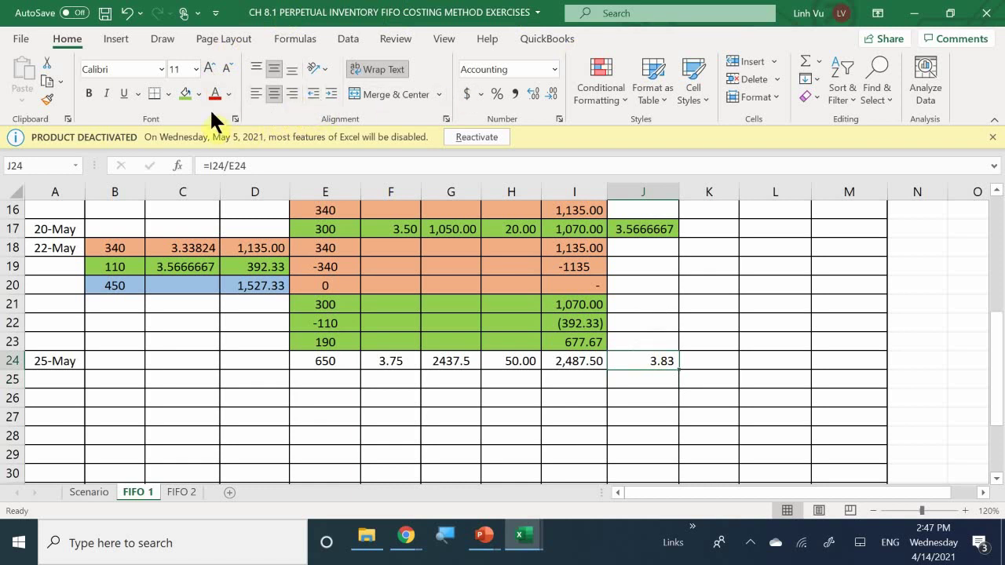
click(255, 99)
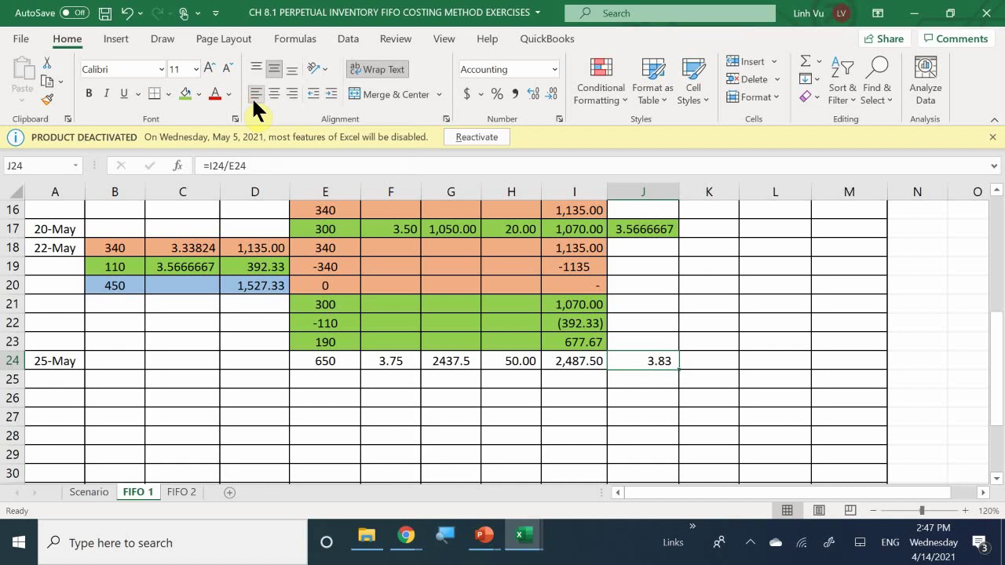
click(532, 95)
click(533, 95)
click(532, 94)
click(533, 94)
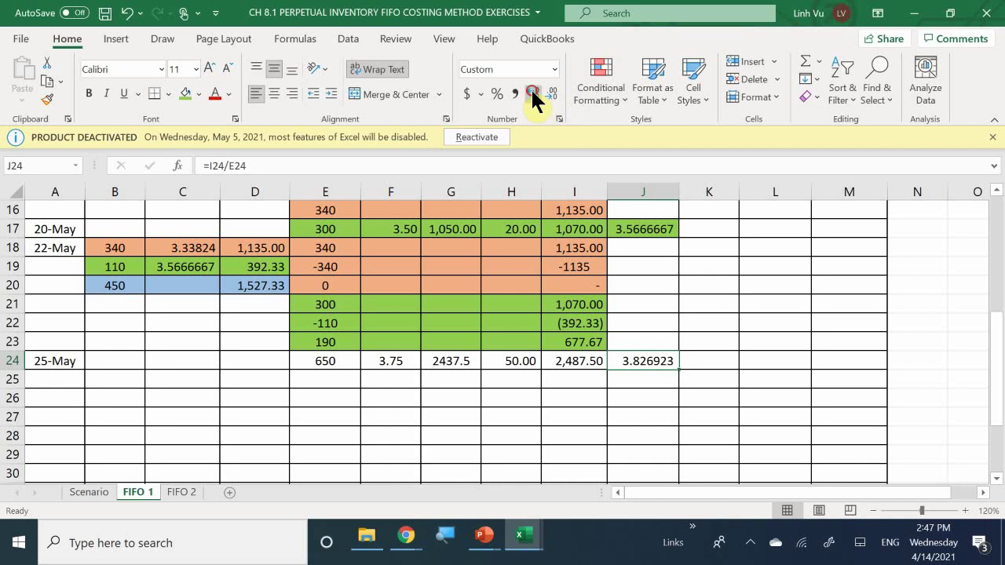
click(533, 94)
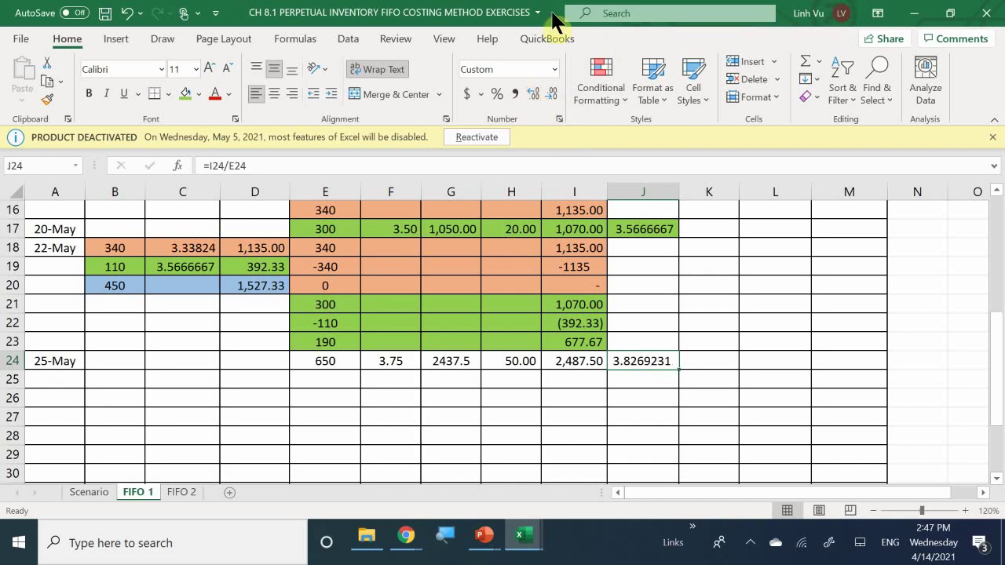
Fill the 25-May purchase cells E24:J24 with a light purple from the standard colours palette.
drag(334, 361, 640, 358)
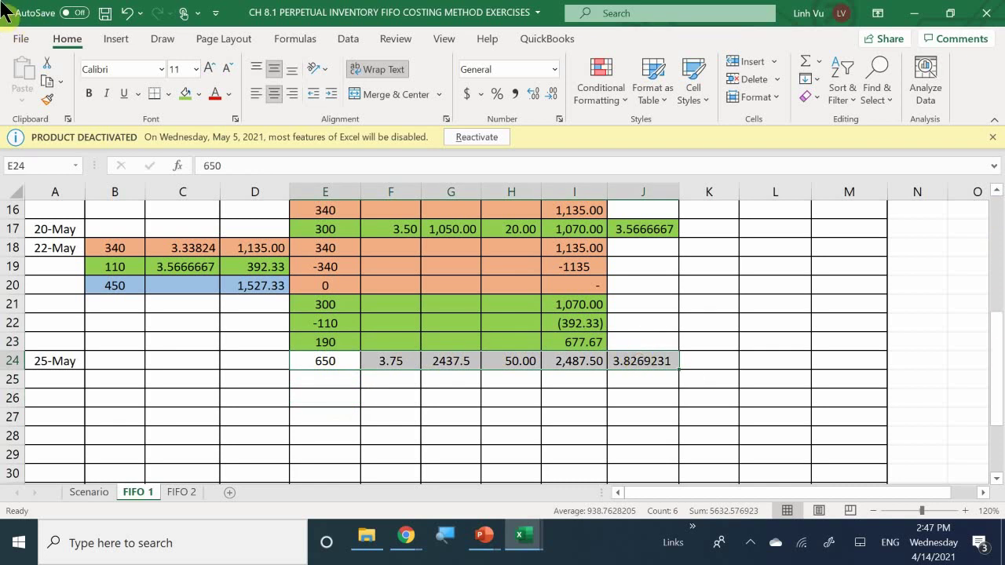
click(197, 94)
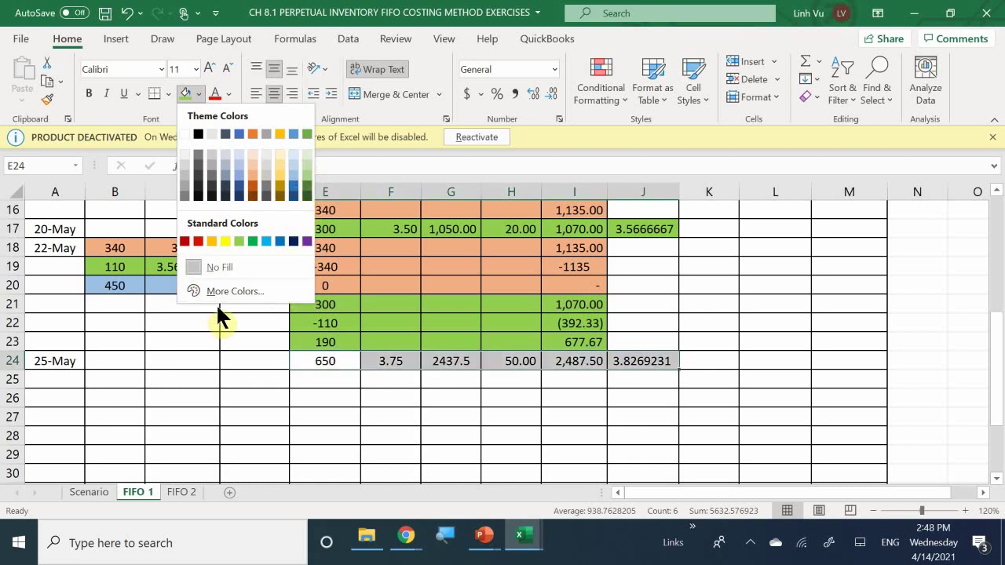
click(233, 290)
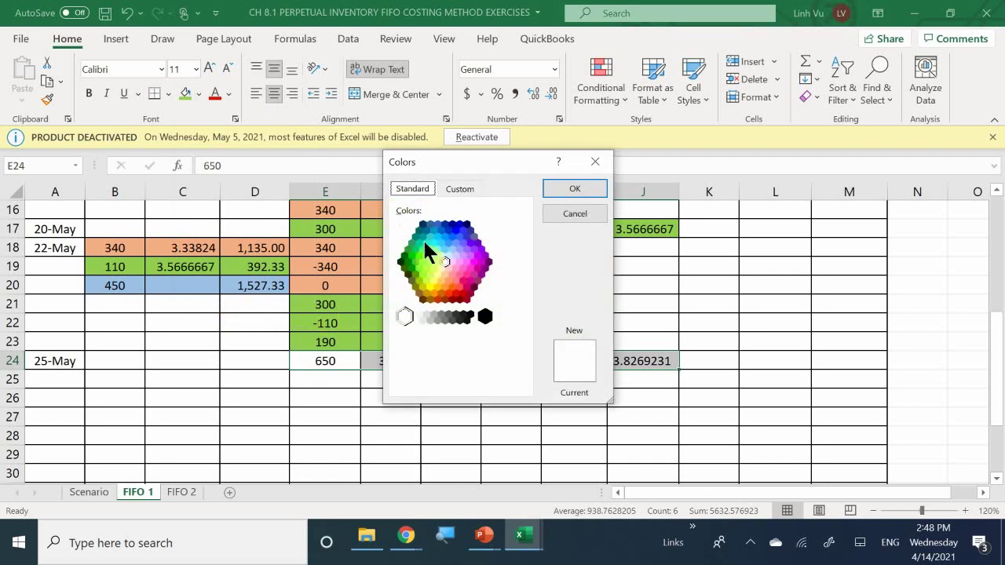
click(470, 257)
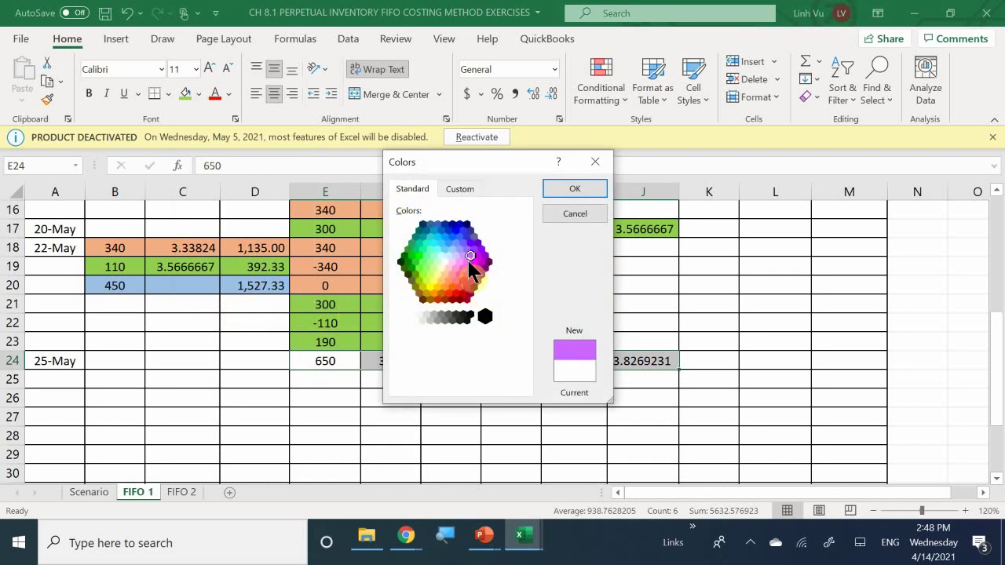
click(467, 266)
click(471, 257)
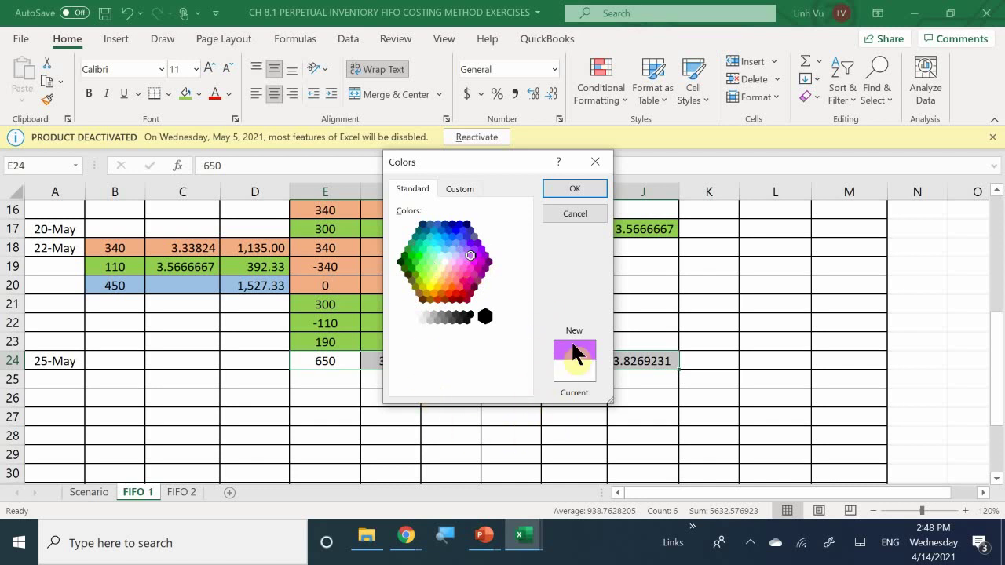
click(573, 191)
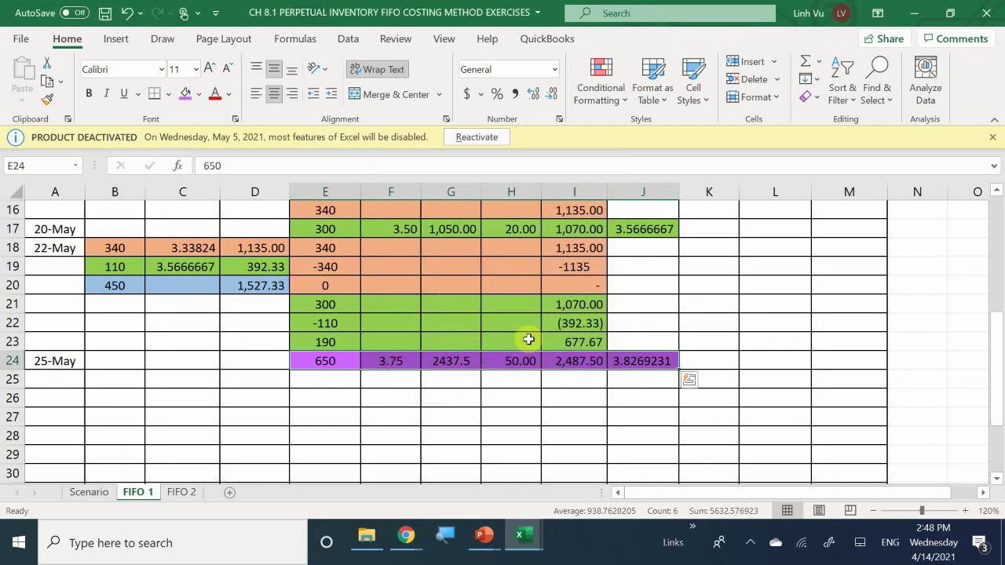
click(393, 378)
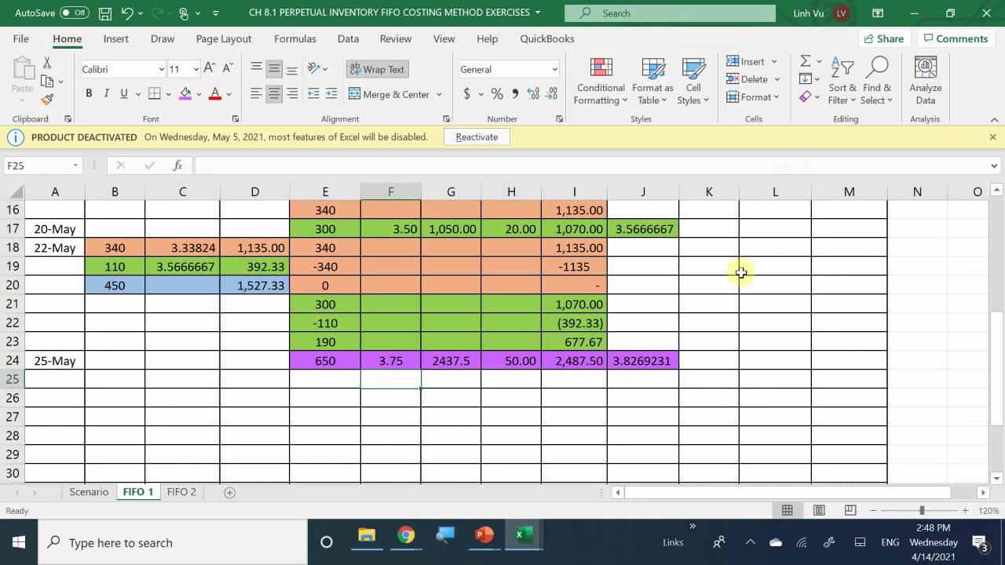
Link K8 to the 25-May purchase quantity with the formula =E24.
scroll(741, 272, up, 4)
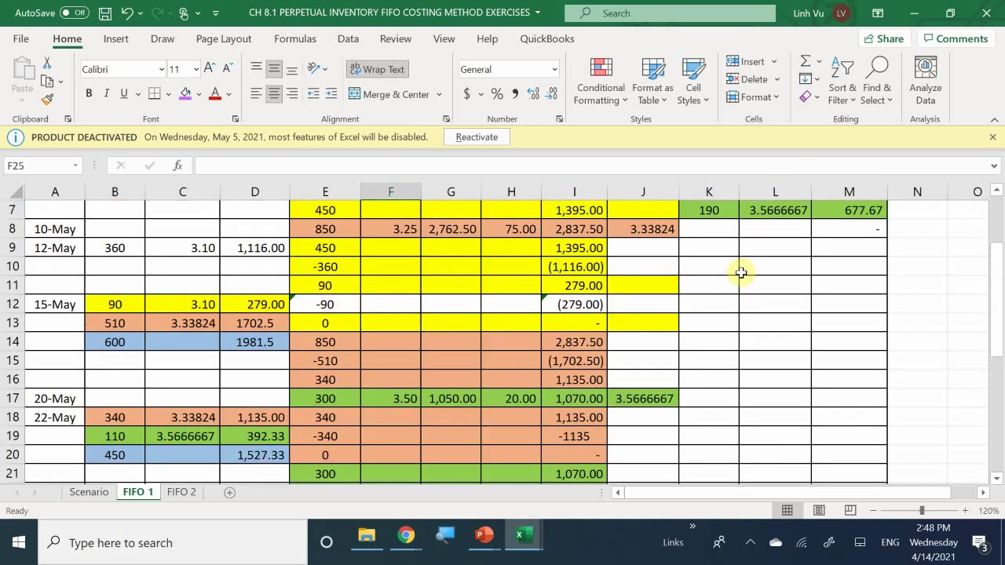
click(710, 304)
text(=)
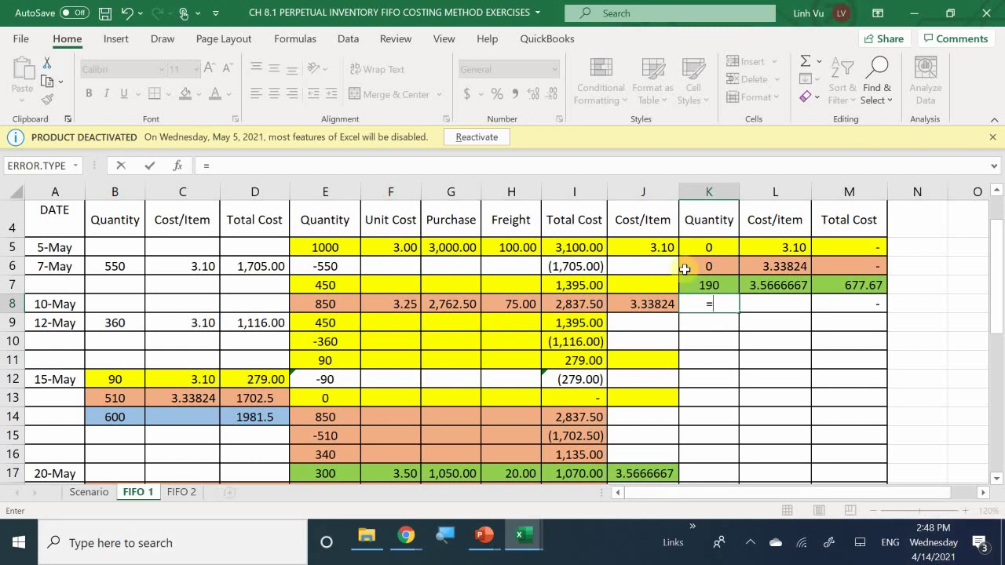
scroll(324, 406, down, 3)
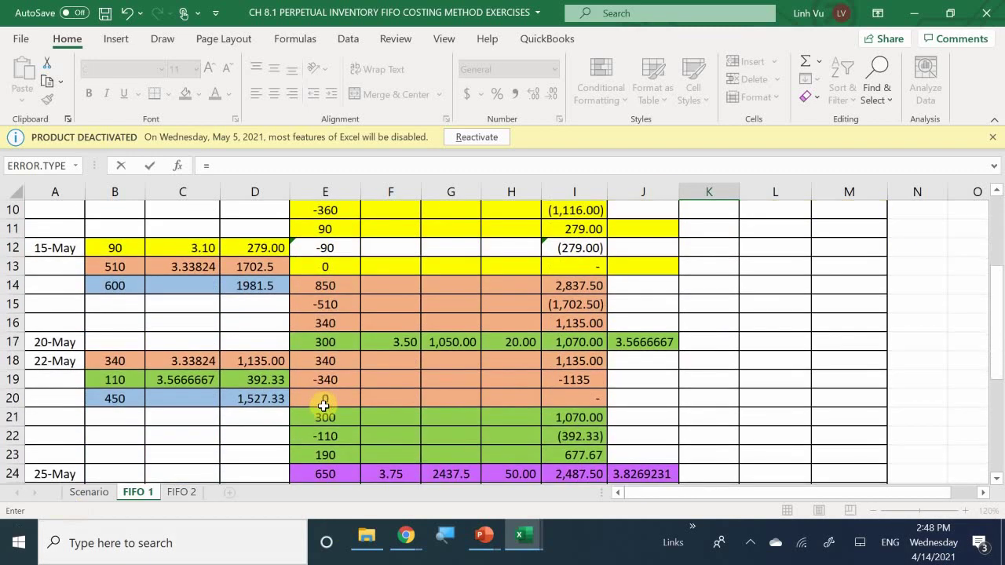
click(321, 423)
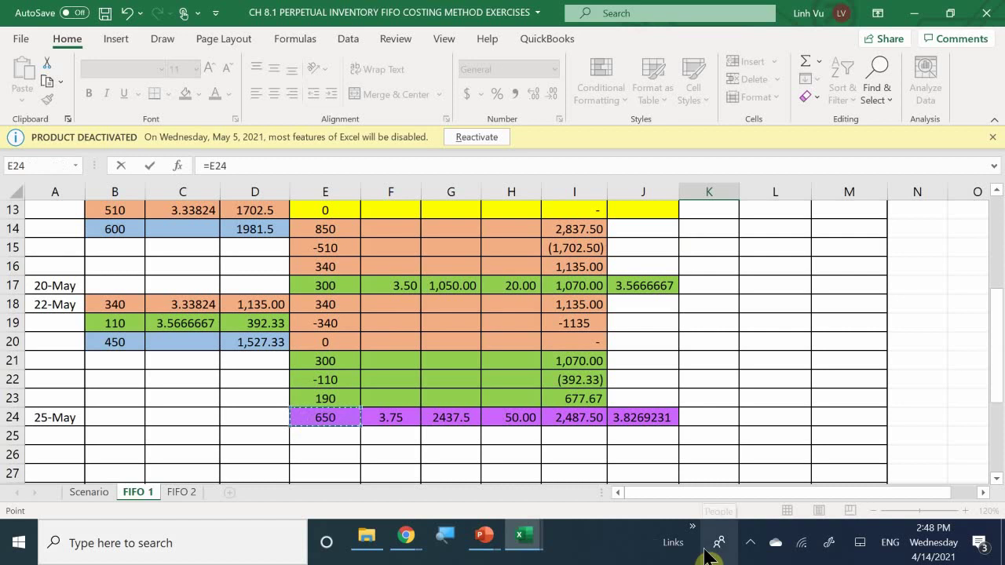
key(Return)
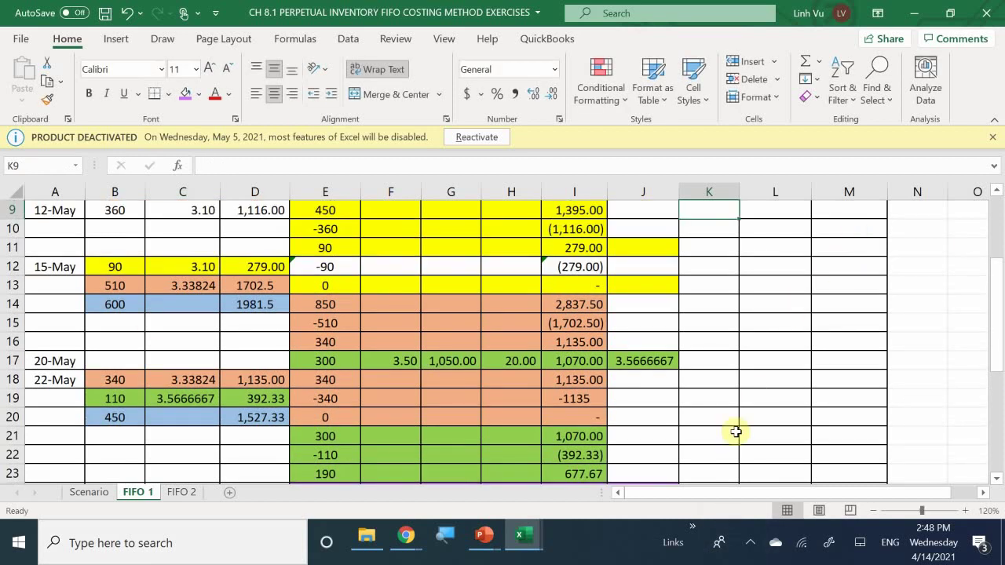
Link L8 to the 25-May purchase cost per item with the formula =J24.
scroll(746, 299, up, 1)
click(771, 248)
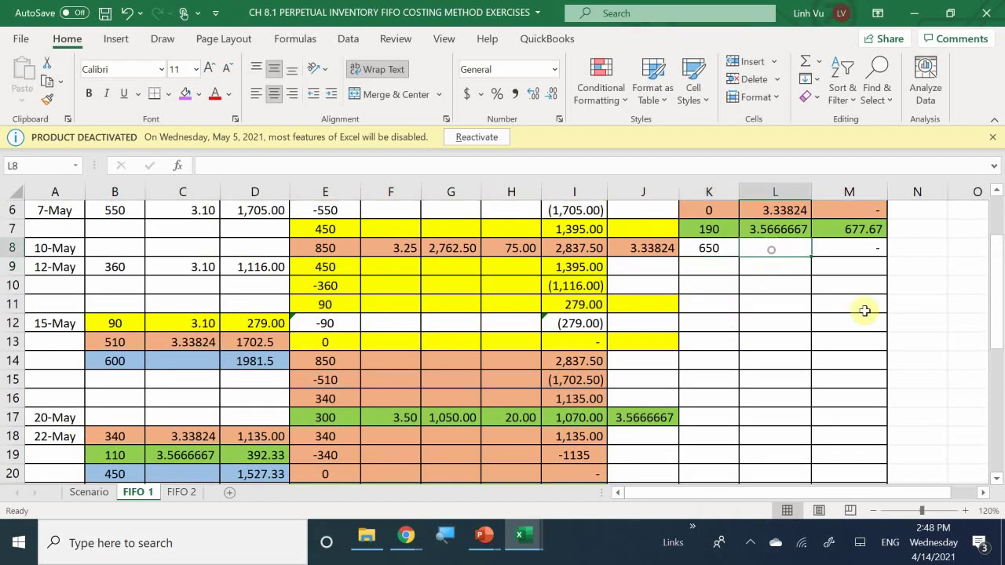
text(=)
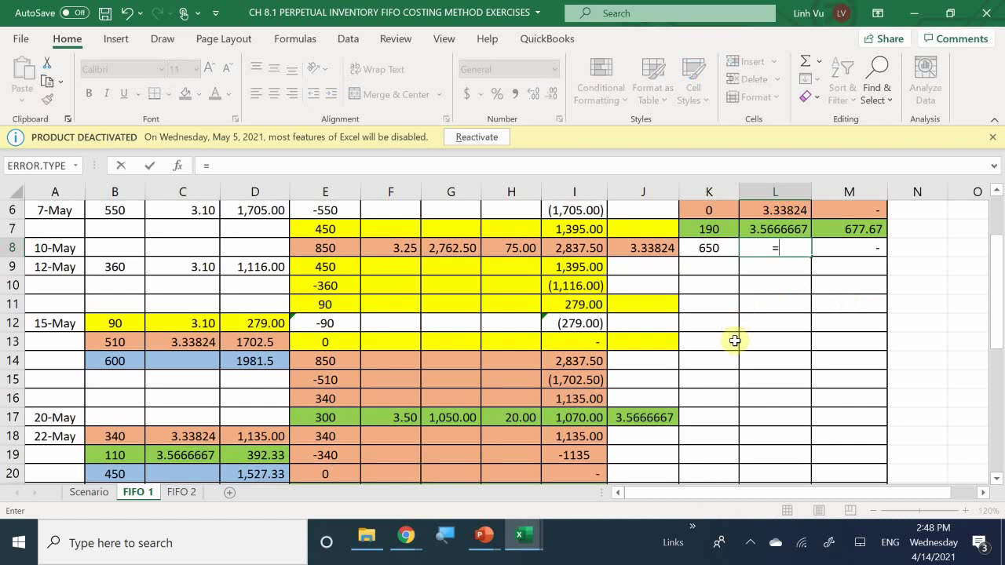
scroll(731, 353, down, 2)
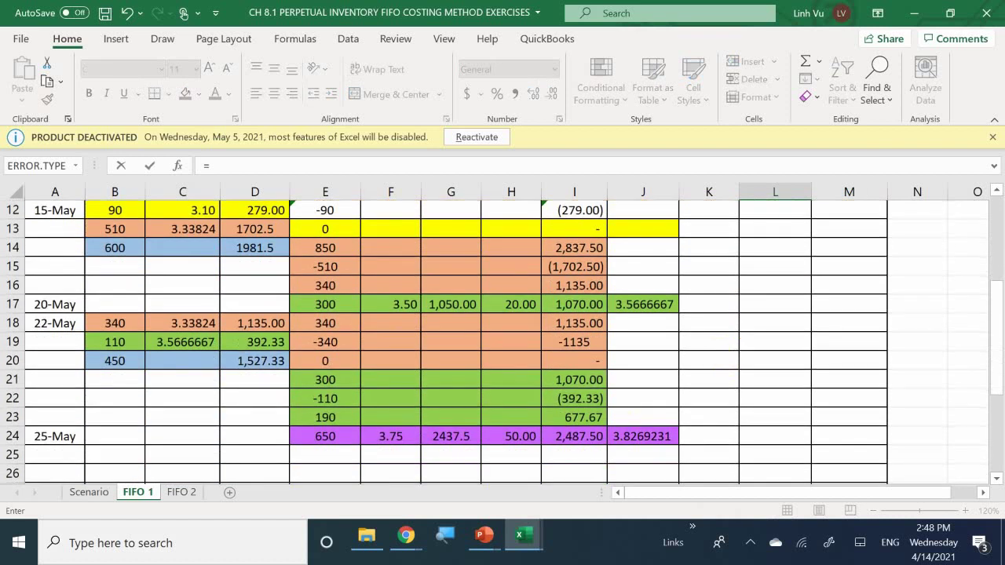
click(633, 436)
key(Return)
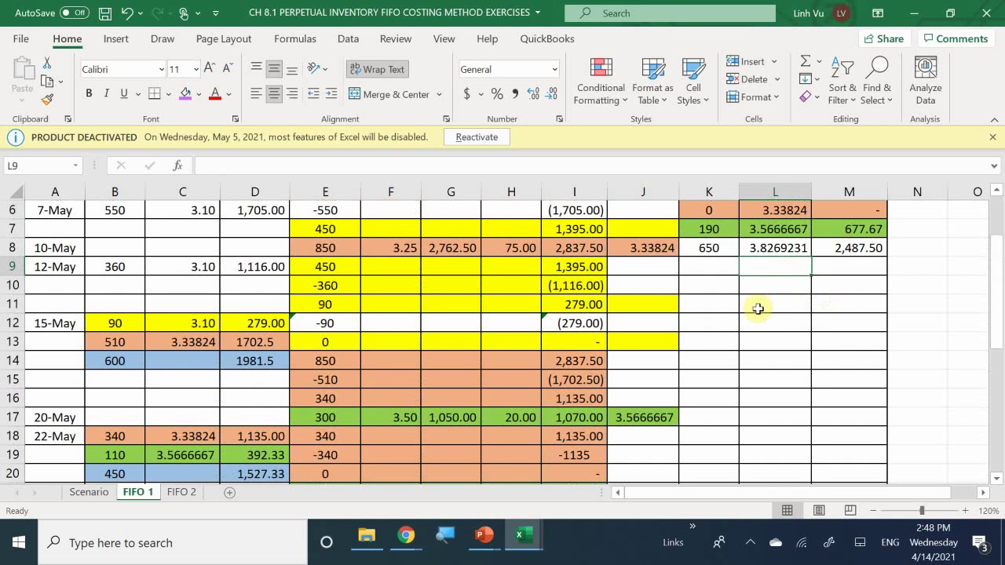
Fill the 25-May inventory on hand cells K8:M8 with the same light purple as the 25-May purchase row.
click(710, 247)
drag(709, 247, 830, 252)
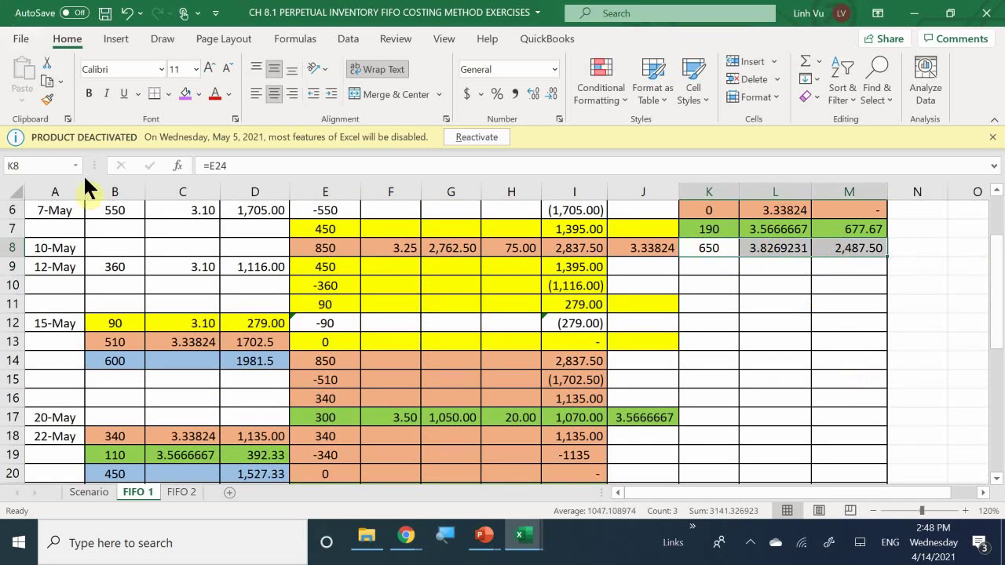
click(185, 93)
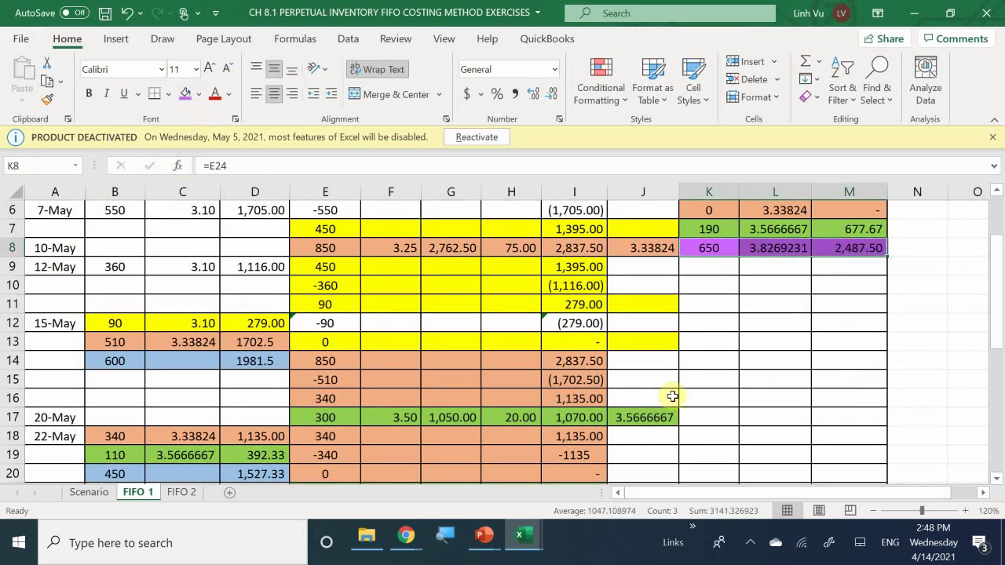
click(729, 307)
Review the FIFO 1 inventory and purchase rows, check the transaction following 25 May on the Scenario sheet, and return to FIFO 1.
scroll(729, 307, up, 1)
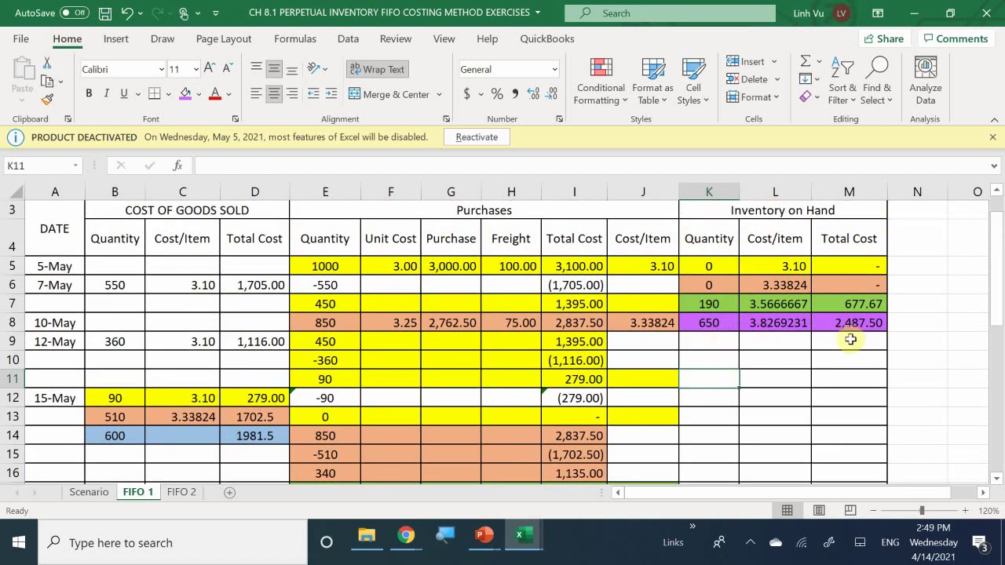
scroll(839, 327, down, 5)
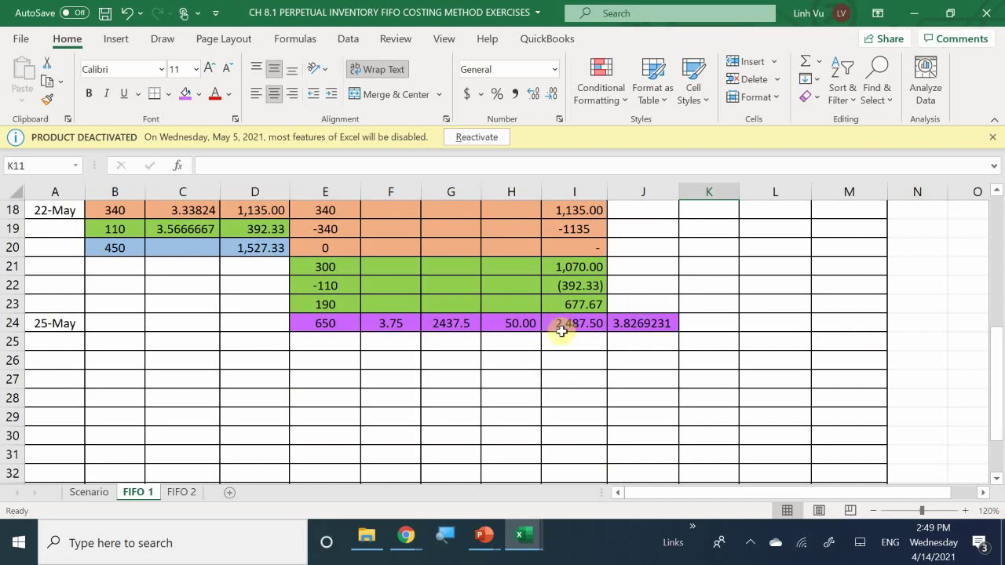
scroll(562, 332, up, 5)
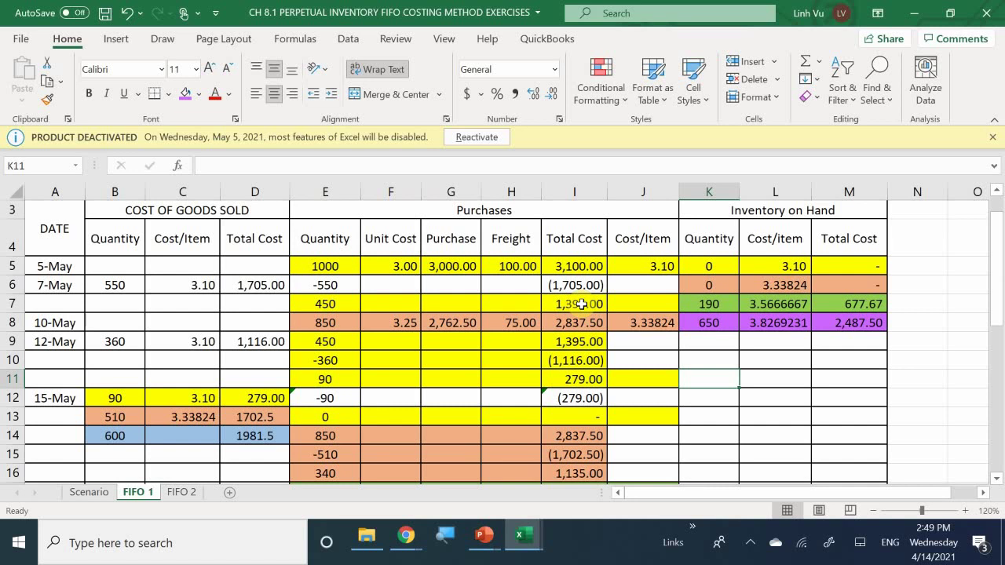
scroll(581, 305, down, 5)
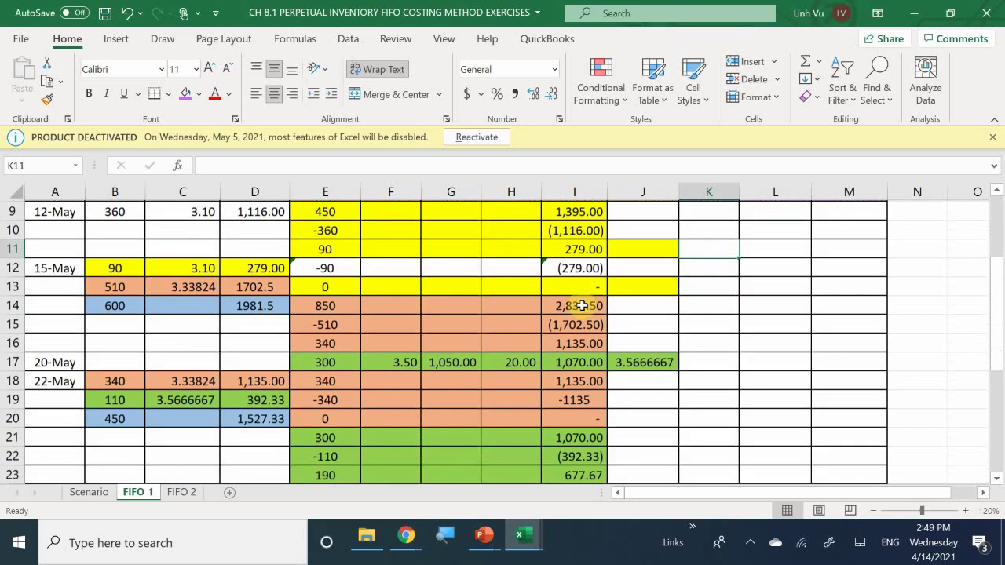
scroll(581, 304, down, 1)
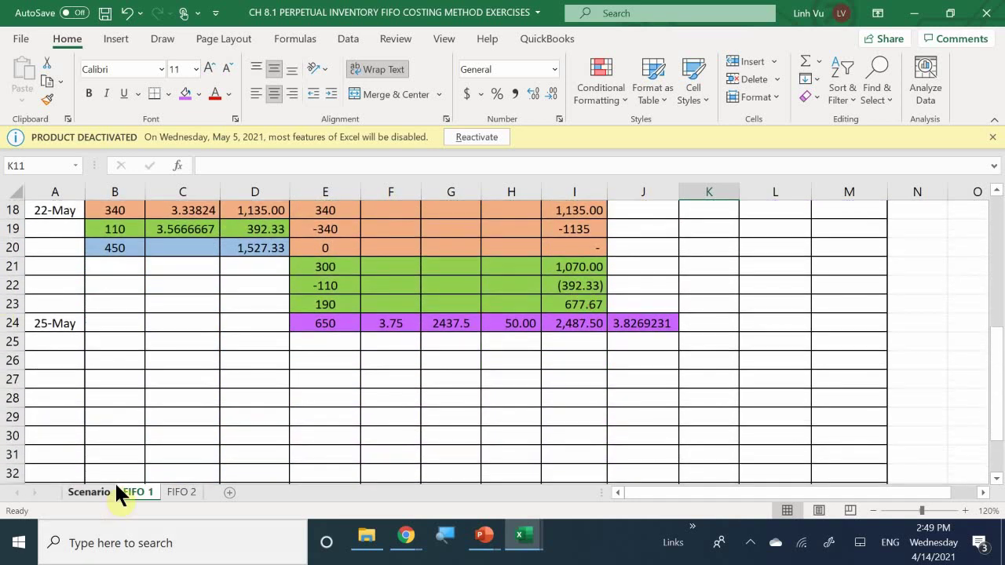
click(92, 491)
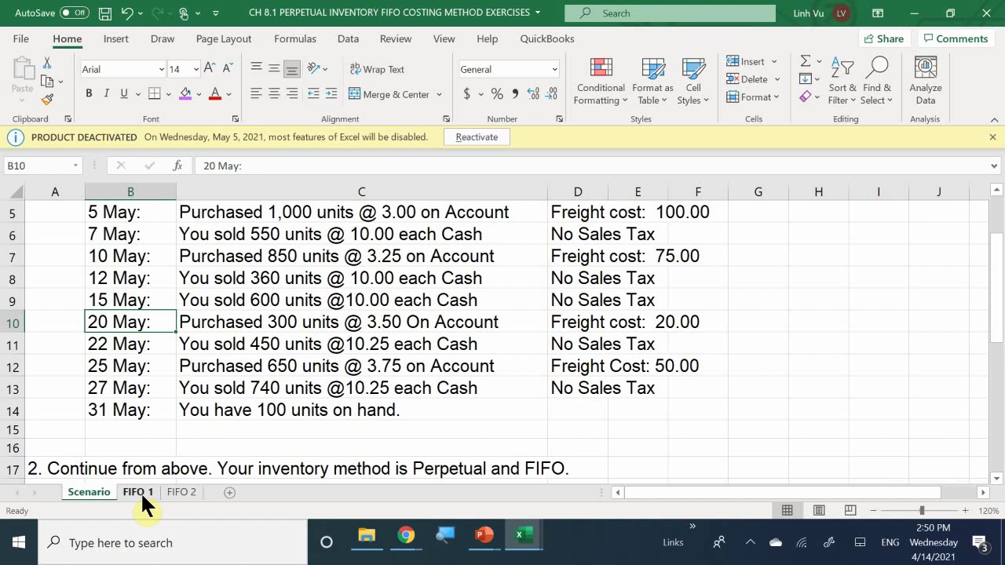
click(138, 491)
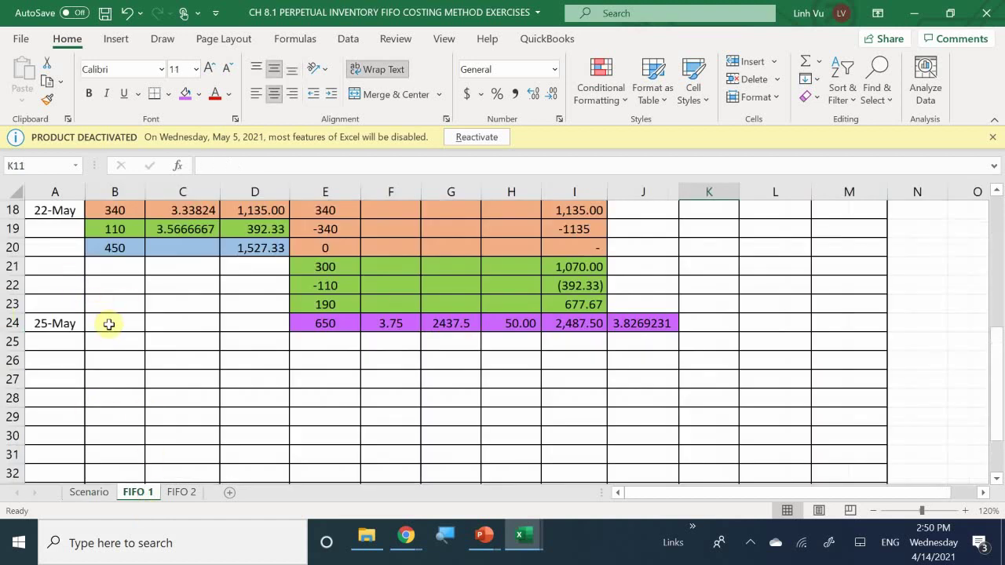
Enter the sale date 5/28 in A25 and the quantity sold, 740, in B25.
click(79, 345)
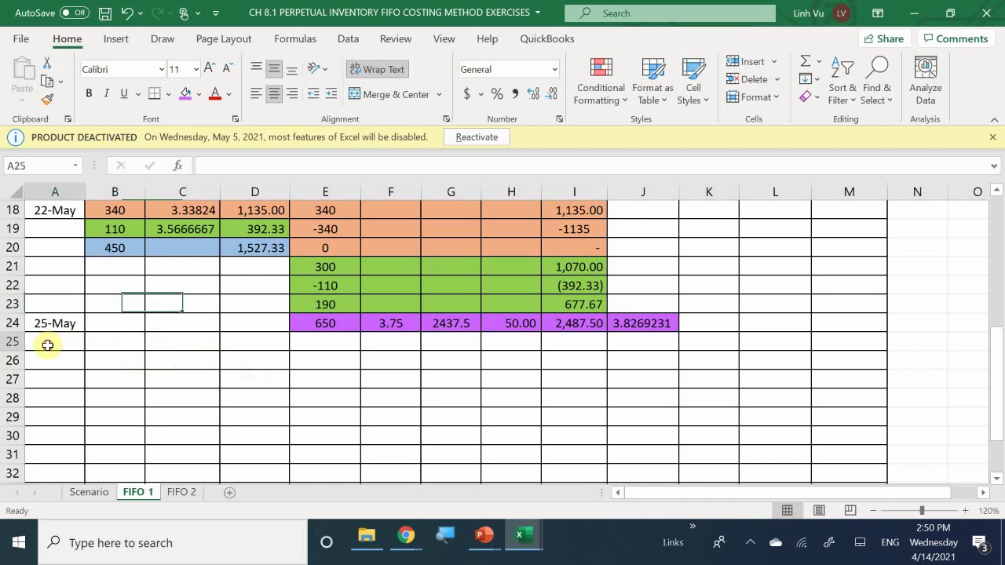
text(7)
key(BackSpace)
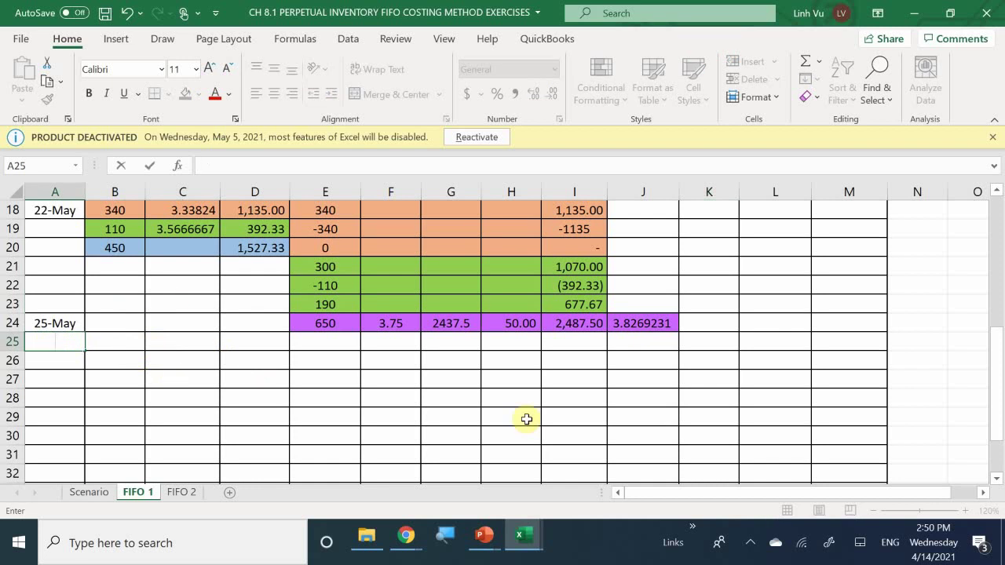
text(5/28)
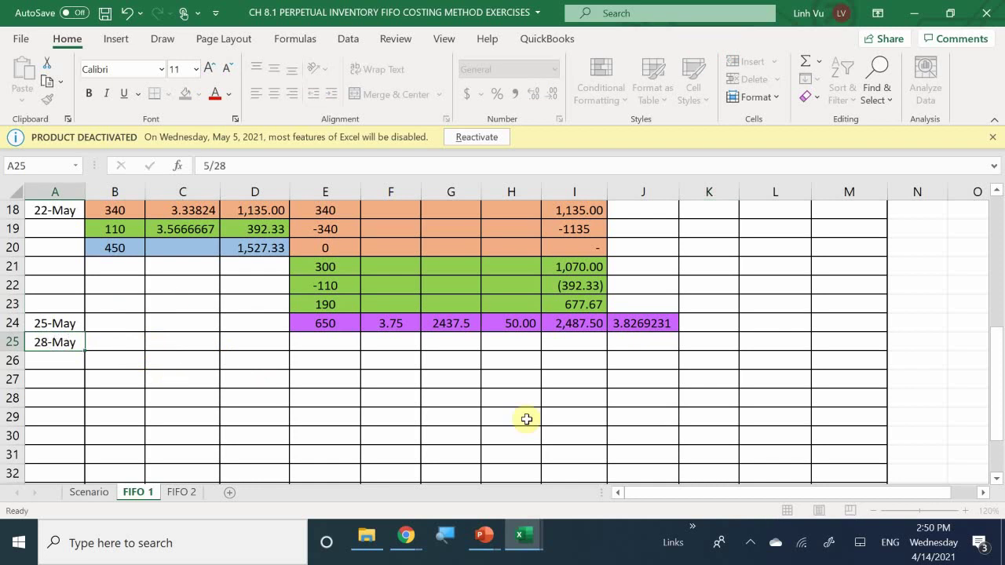
key(Return)
key(Right)
key(Up)
text(740)
key(Return)
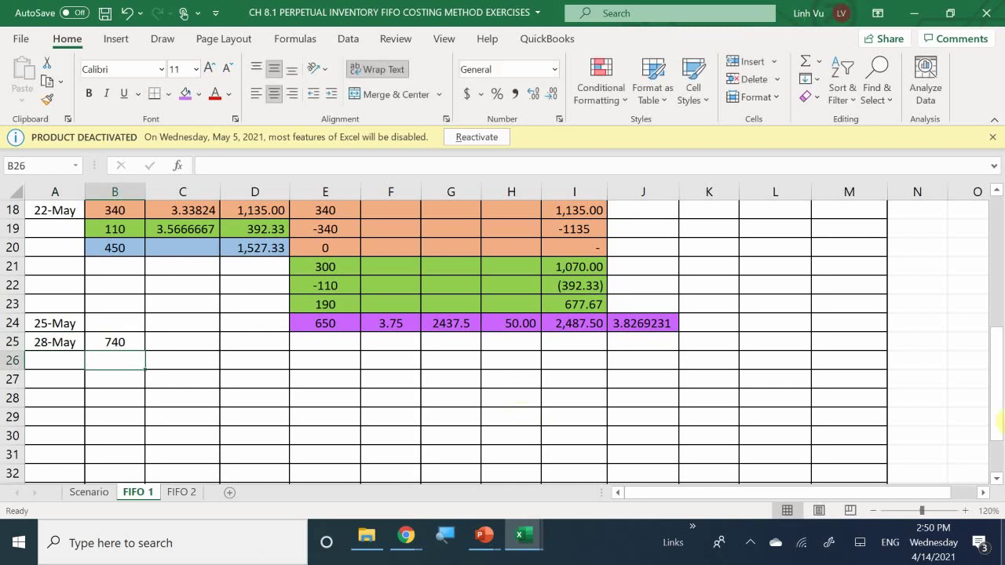
Check the inventory on hand layers and set the 28-May quantity in B25 to 190.
scroll(718, 322, up, 6)
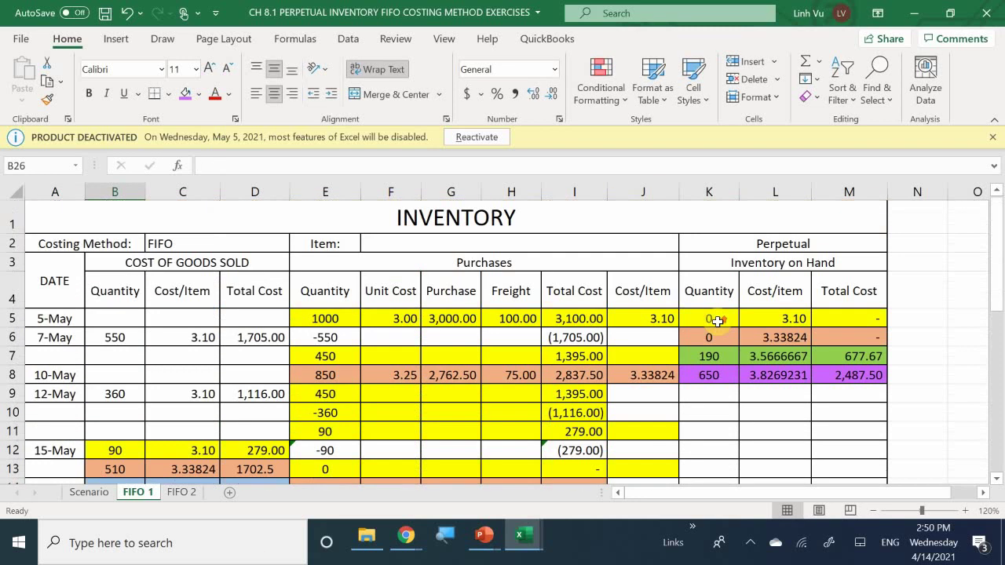
scroll(717, 322, down, 1)
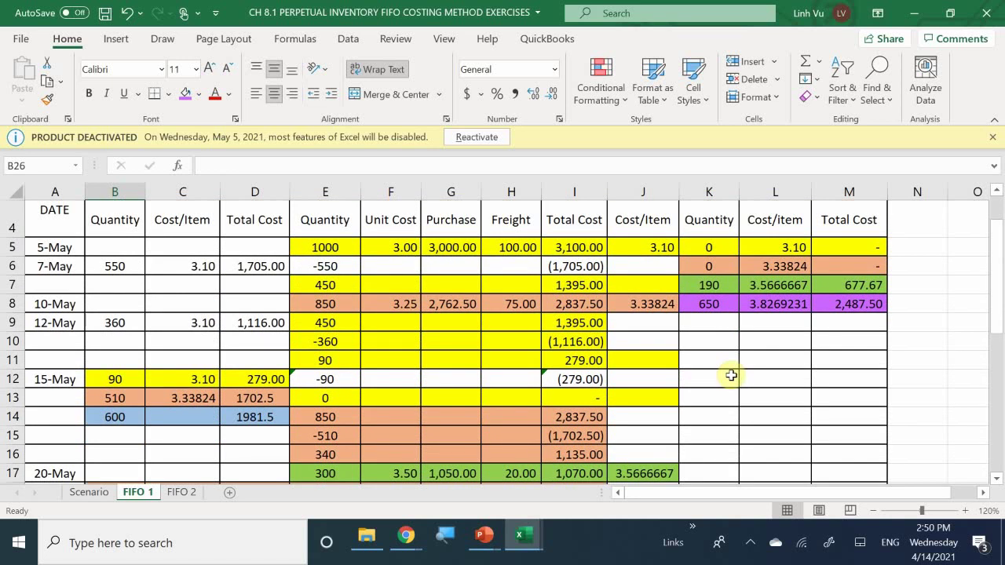
scroll(732, 409, down, 7)
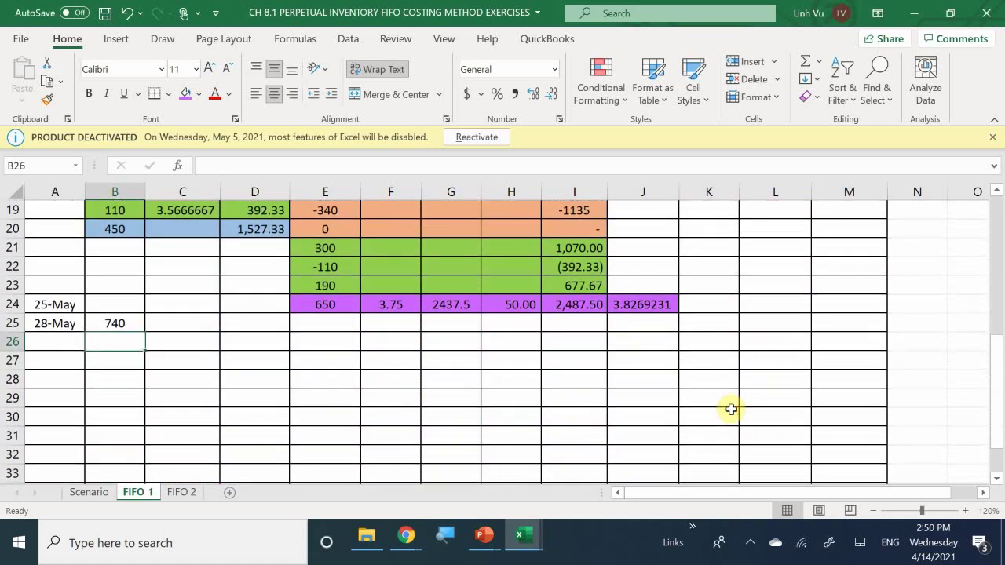
scroll(735, 407, up, 2)
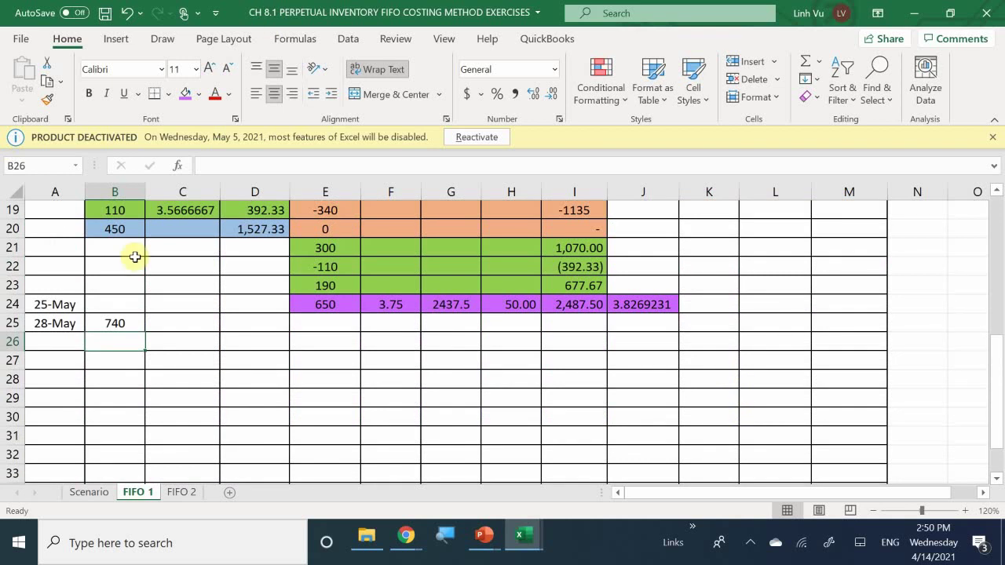
click(117, 321)
text(190)
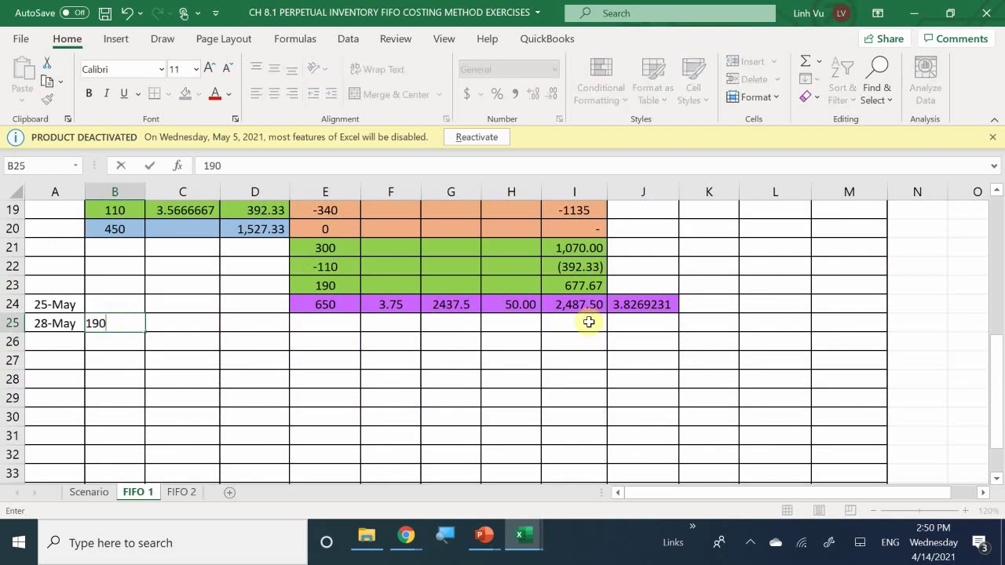
key(Return)
Calculate the rest of the 28-May sale quantity in B26 with the formula =740-B25.
text(=)
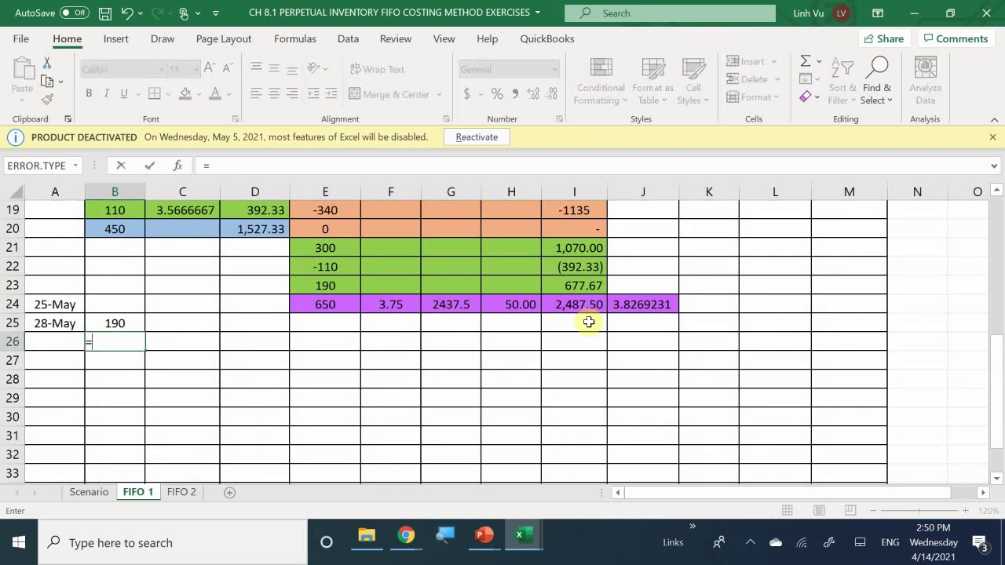
text(740-)
key(Up)
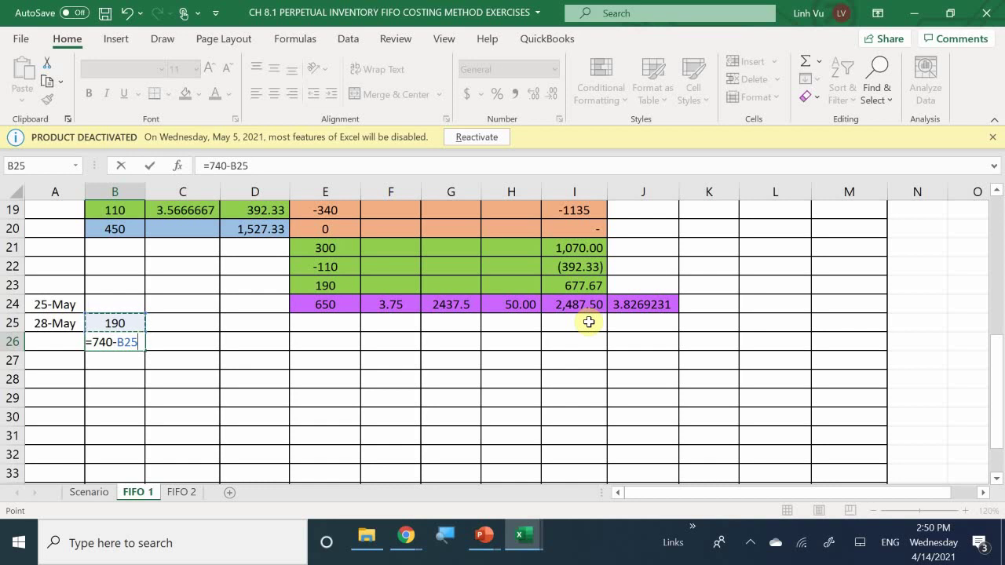
key(Return)
Total the 28-May sale quantities in B27 with the formula =B25+B26.
text(=)
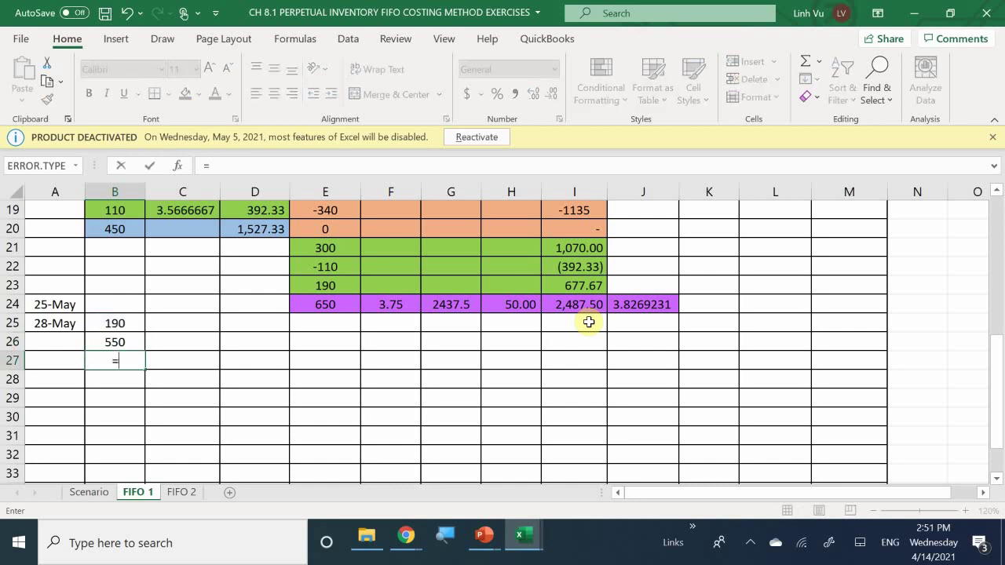
key(Up)
key(Up)
text(+)
key(Up)
key(Return)
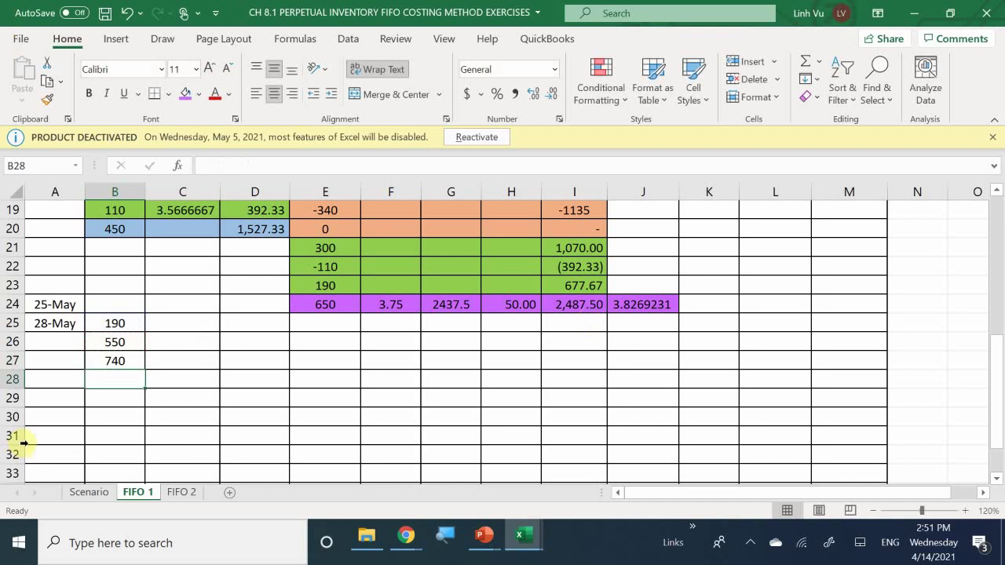
Fill the 28-May total cells B27:D27 with a light blue theme colour.
click(110, 359)
drag(210, 376, 260, 355)
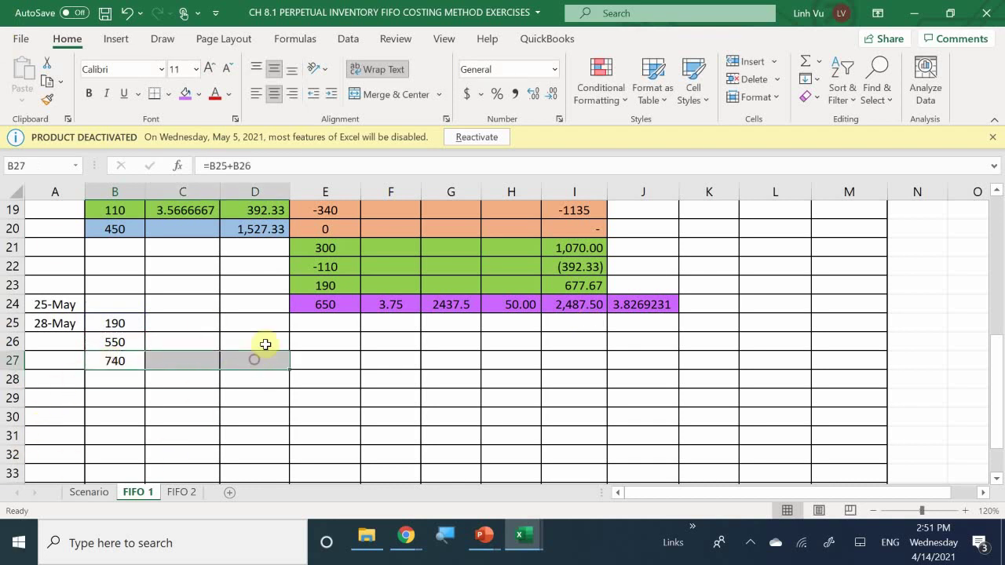
click(199, 93)
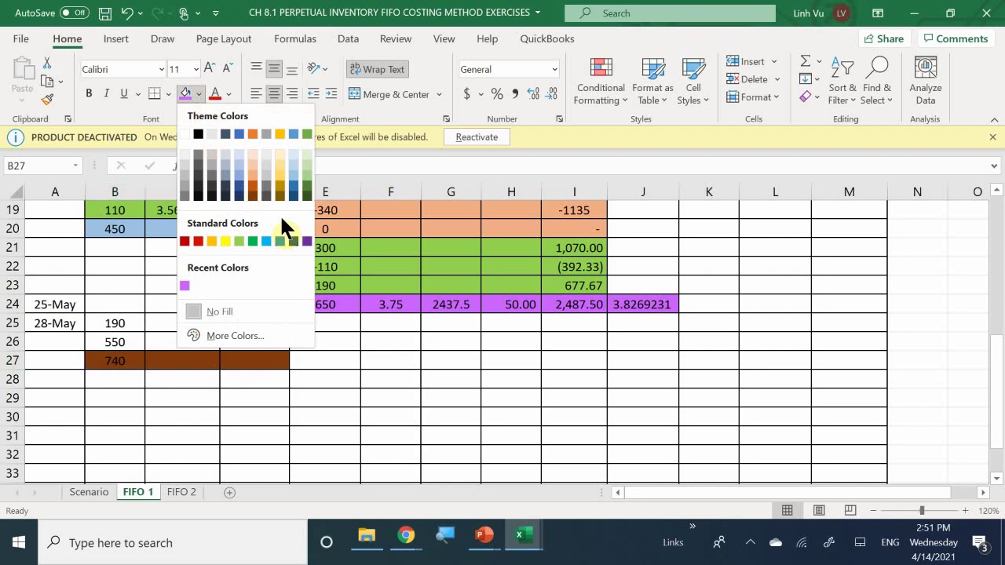
click(293, 168)
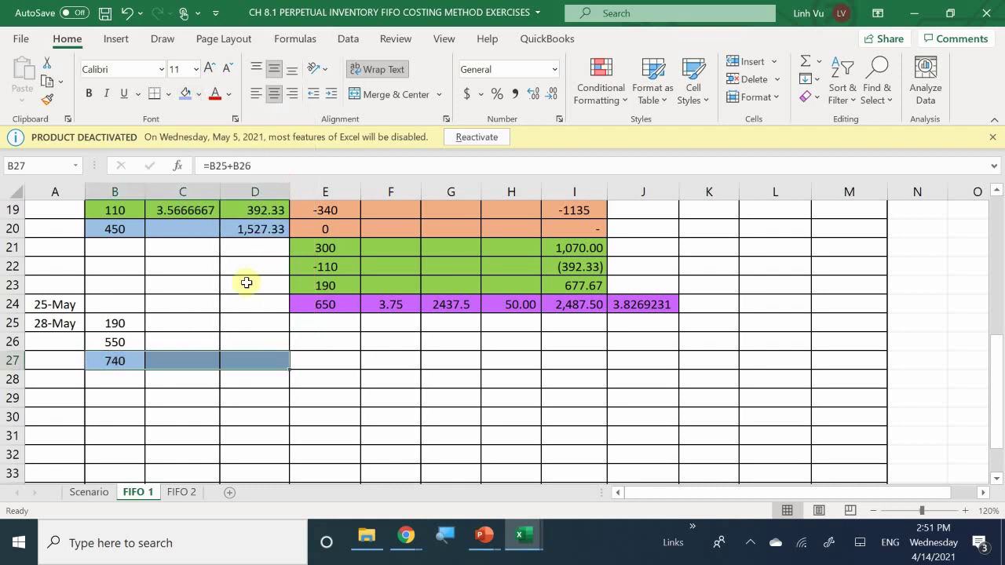
click(168, 373)
Total the 28-May cost of goods sold in D27 with the formula =D25+D26.
click(234, 356)
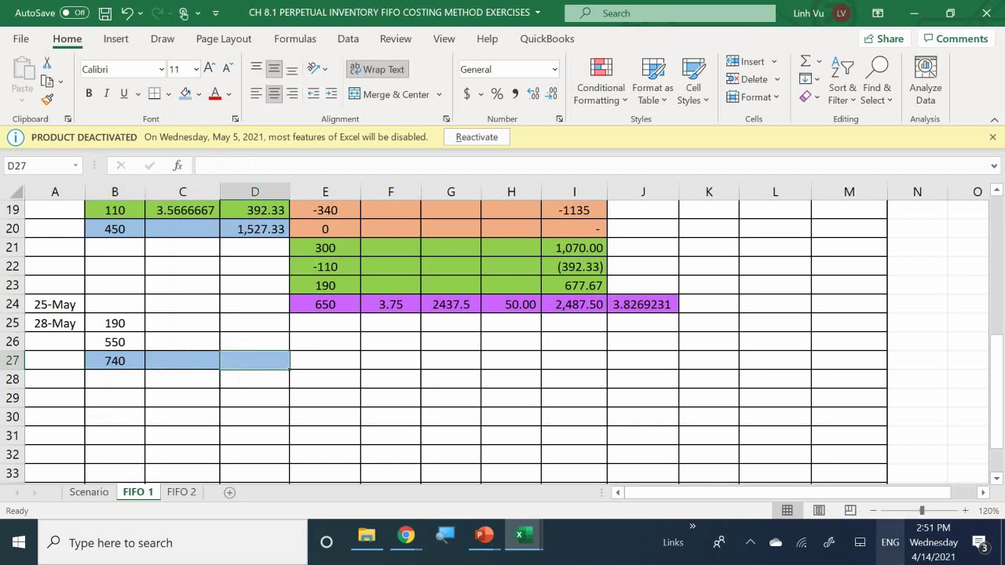
text(=)
click(254, 323)
text(+)
click(255, 342)
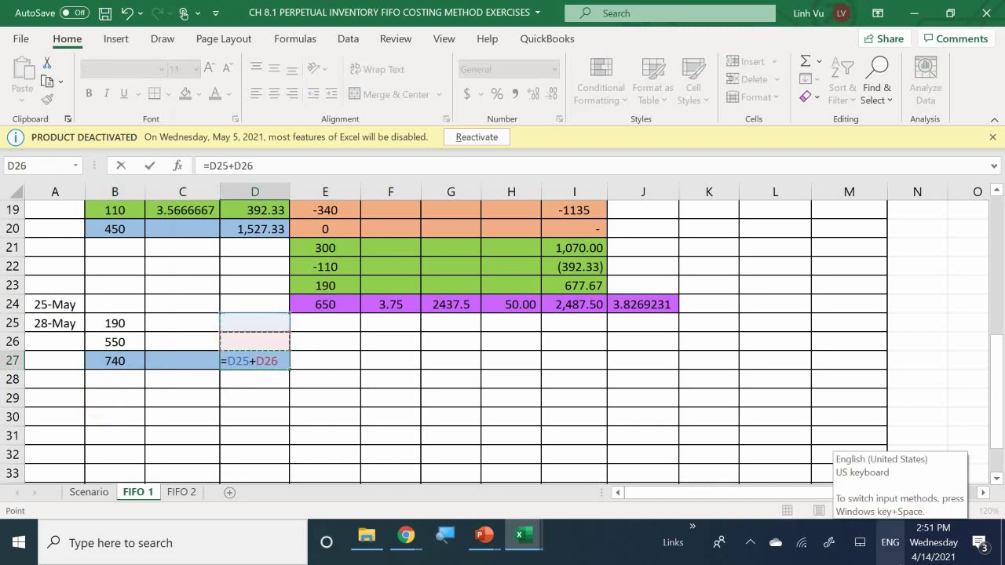
key(Return)
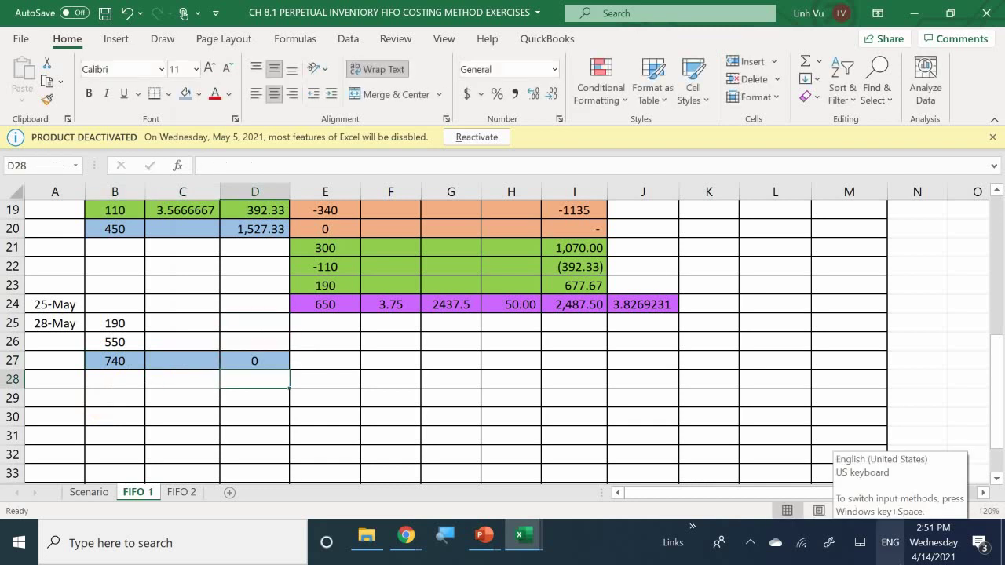
Link the 28-May cost per item in C25 to the inventory-on-hand cost in L7 with the formula =L7.
click(169, 322)
text(=)
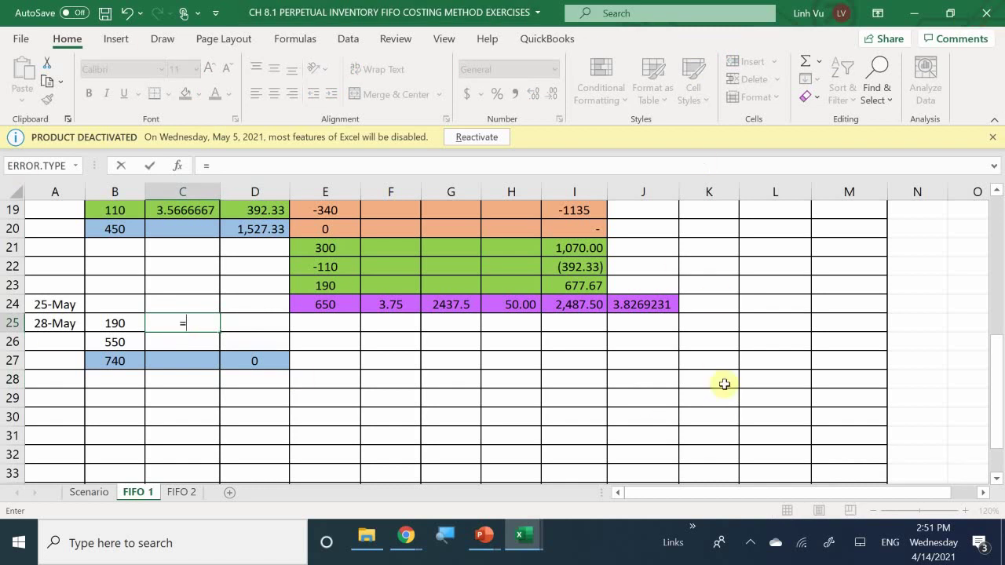
scroll(750, 332, up, 6)
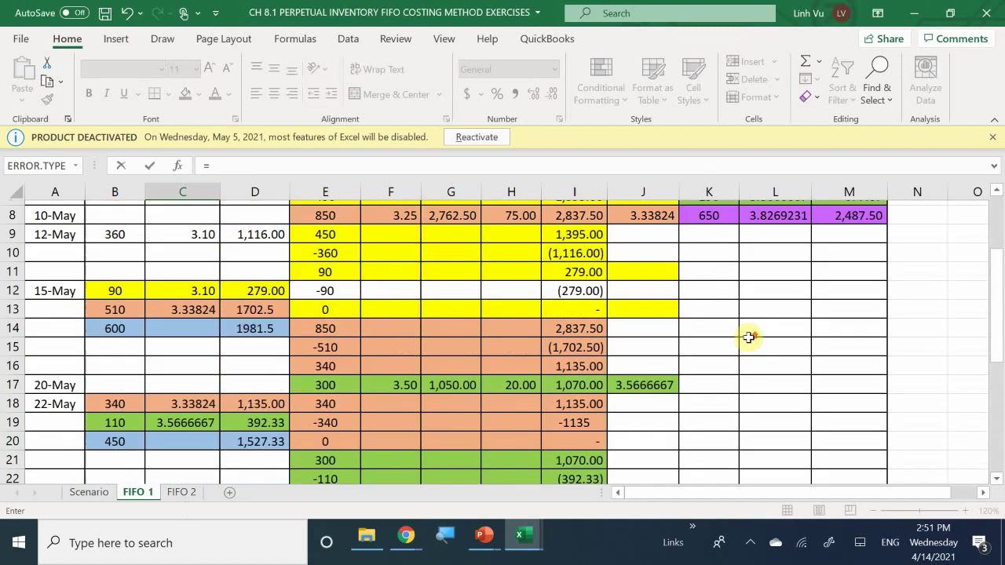
click(768, 353)
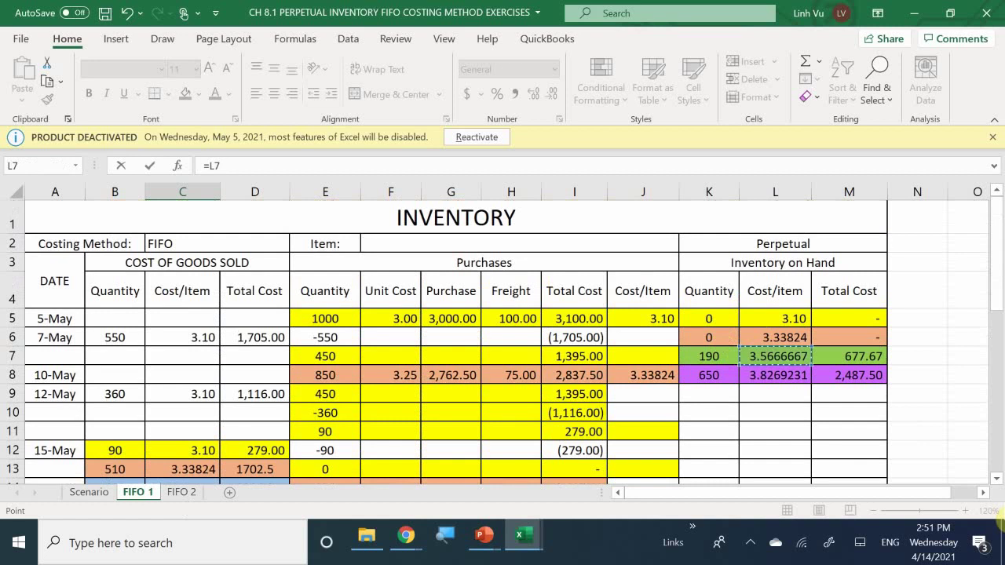
key(Return)
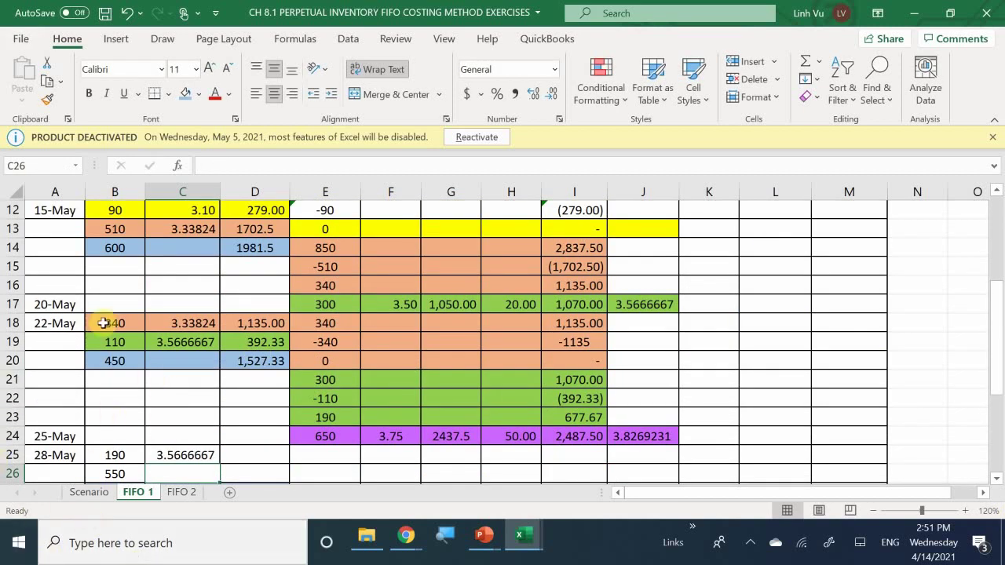
Calculate the total cost of the 190 units in D25 with the formula =ROUND(B25*C25,2).
click(195, 355)
scroll(195, 357, down, 2)
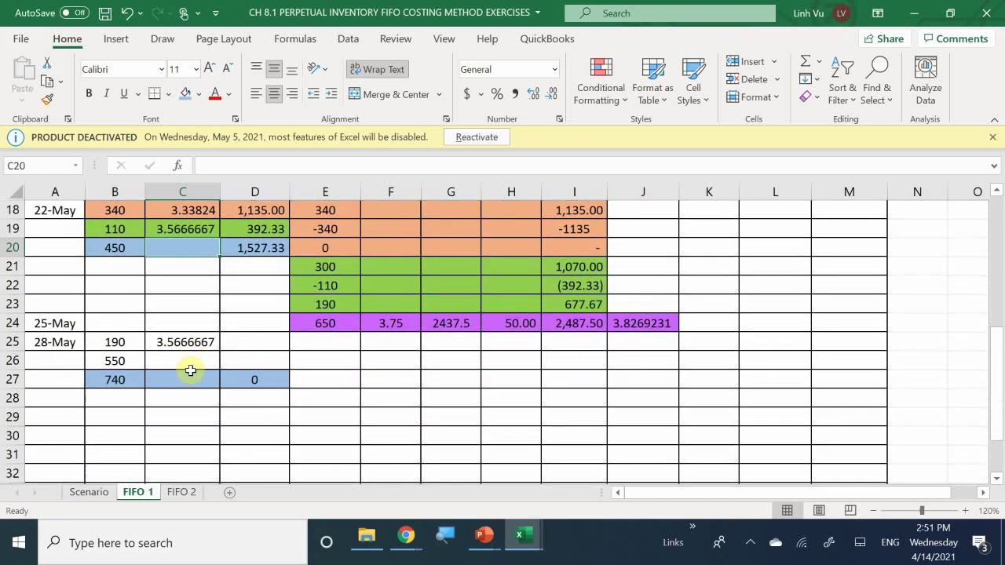
click(252, 346)
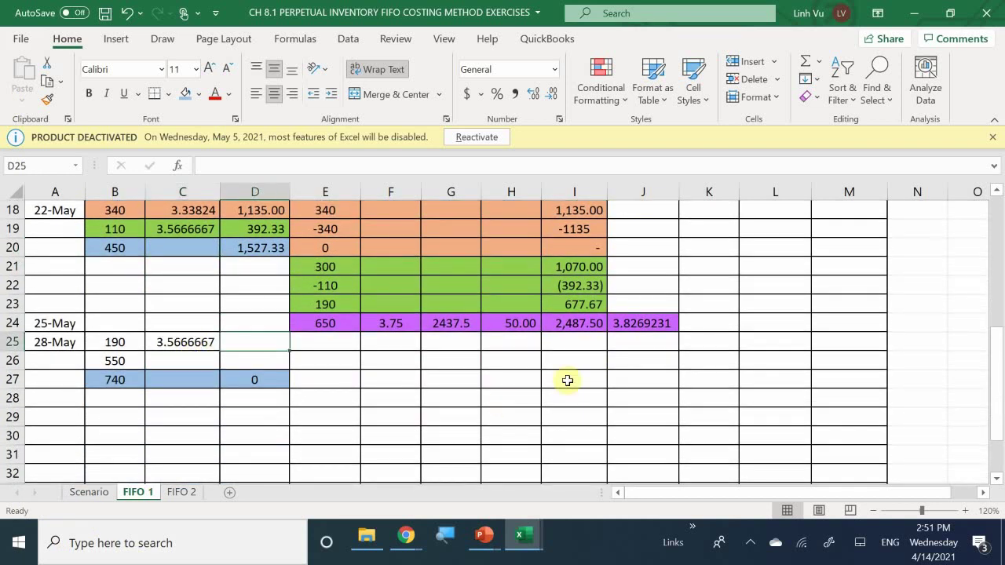
text(=)
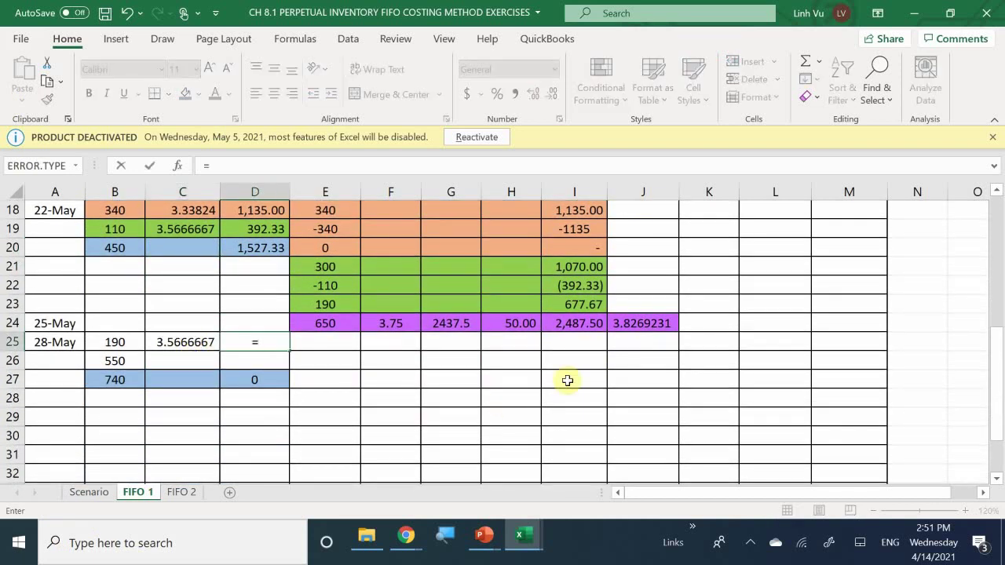
text(round()
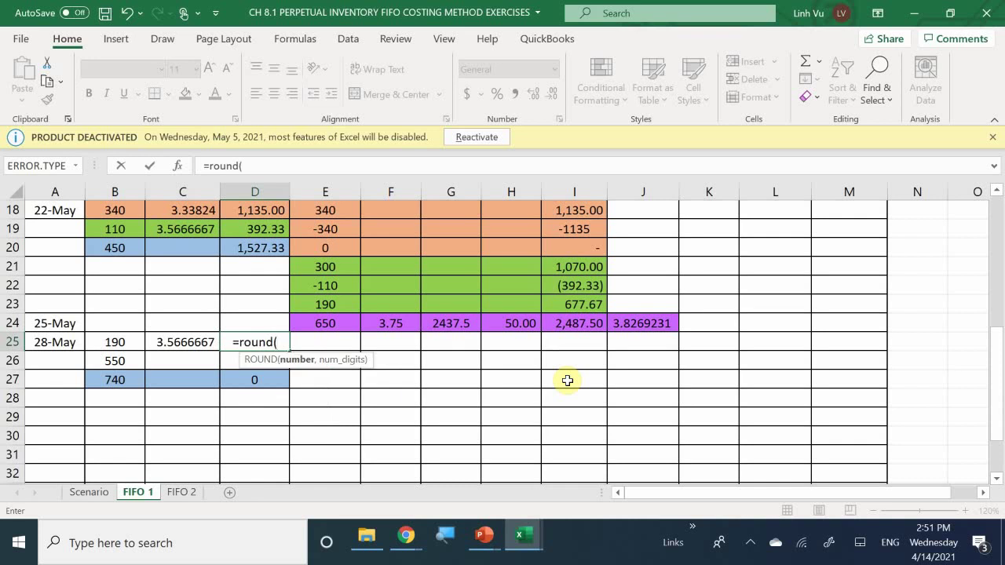
key(Left)
key(Left)
text(*)
key(Left)
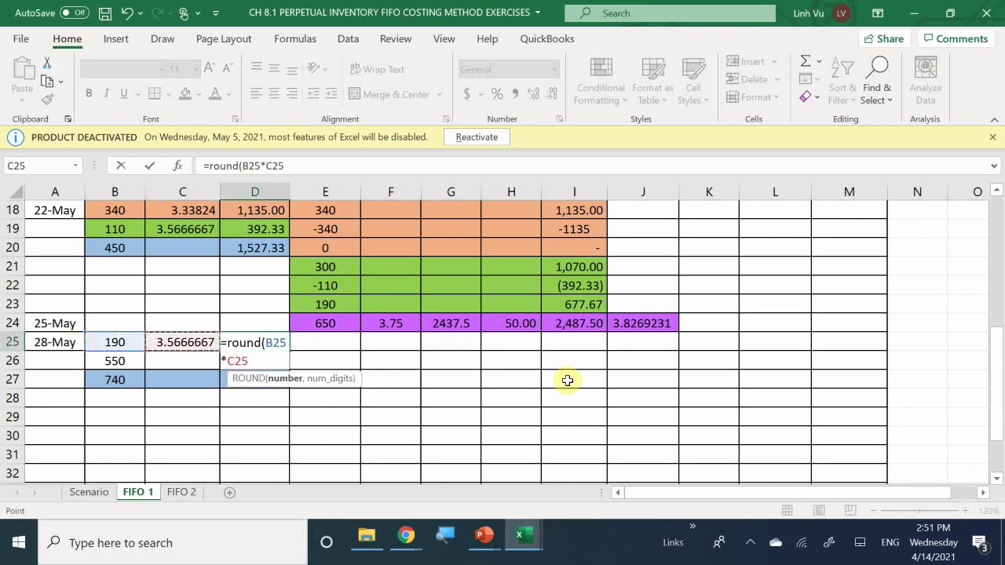
text(,)
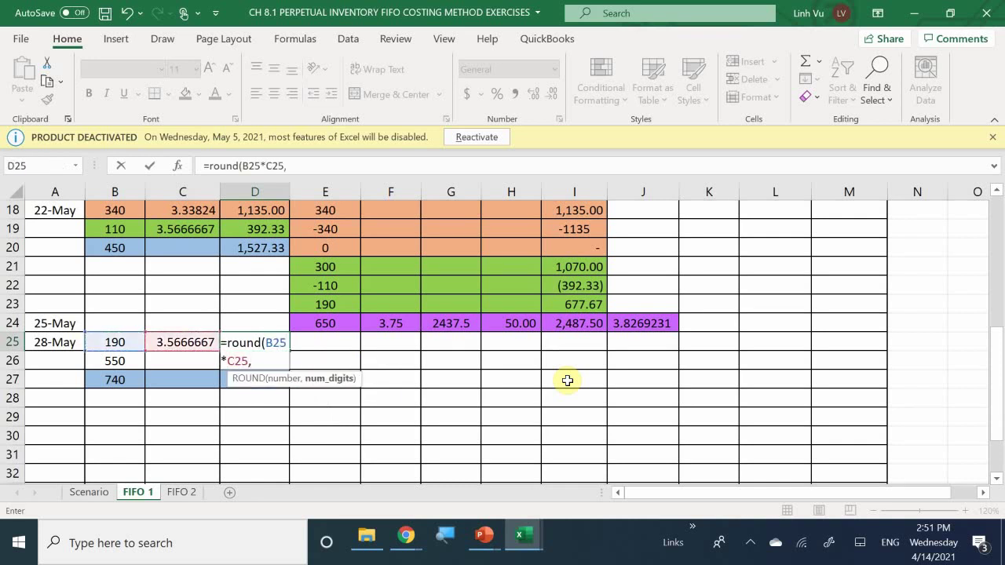
text(2)
key(Return)
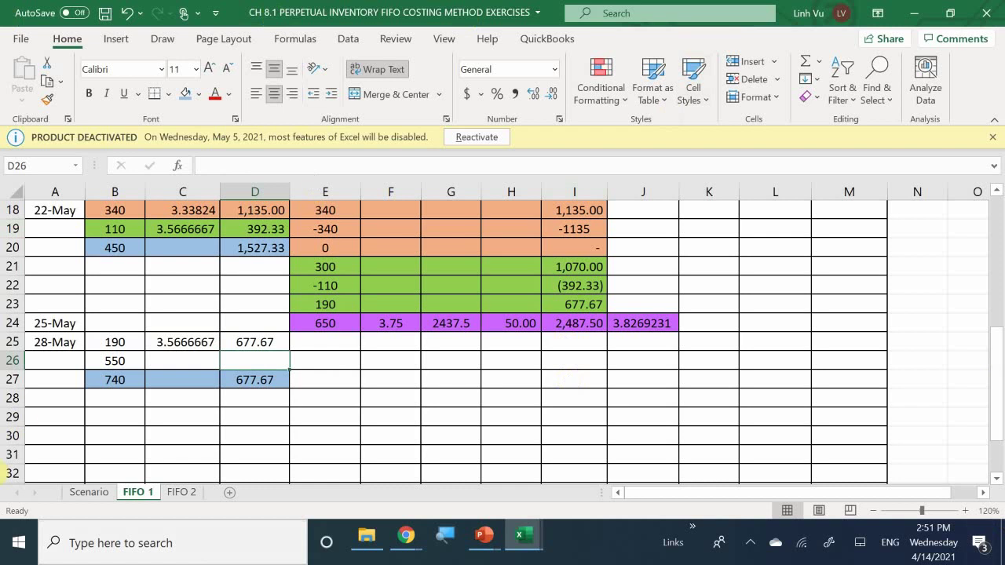
Select the first 28-May cost layer B25:D25 and open the fill colour choices for it.
click(321, 344)
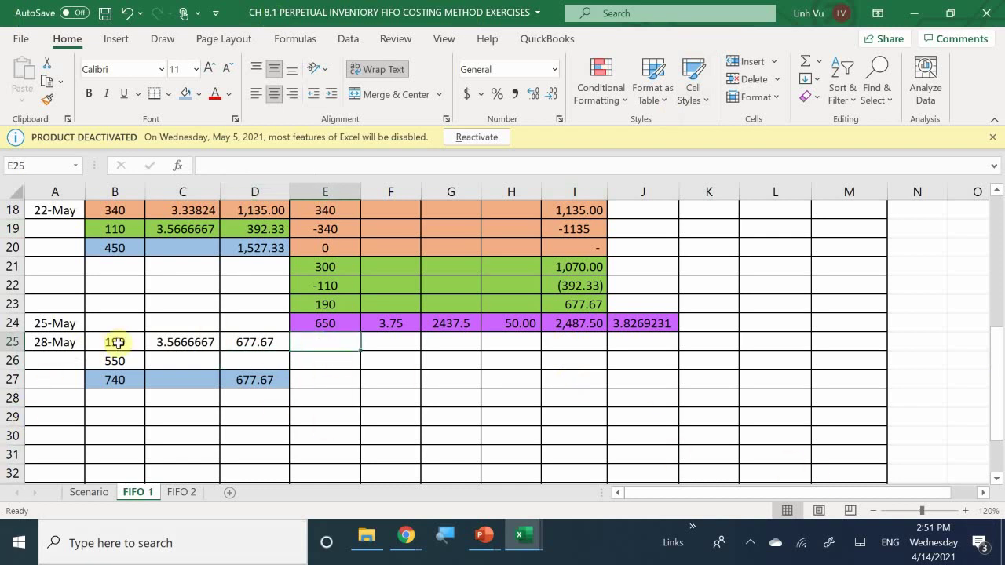
drag(112, 342, 262, 348)
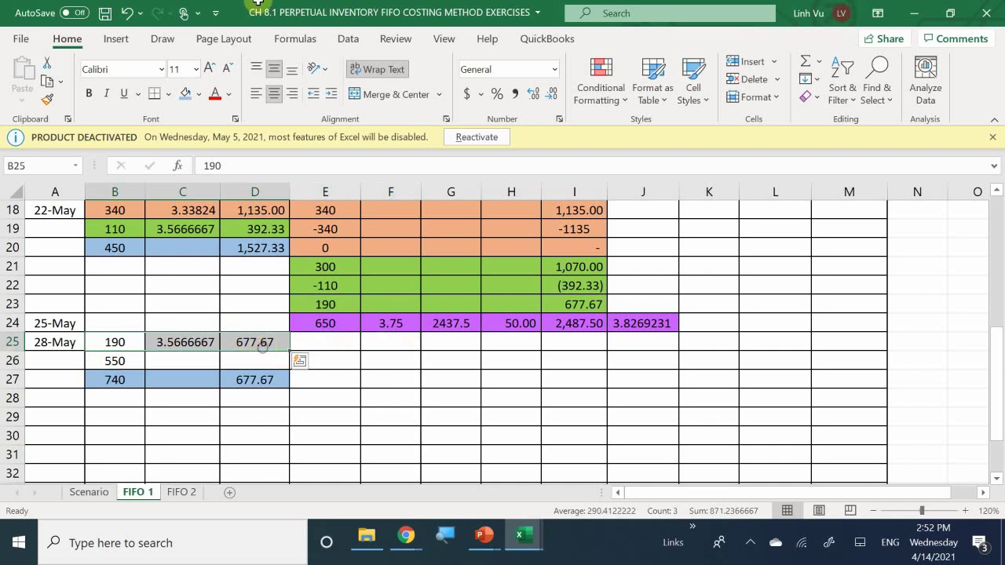
click(198, 93)
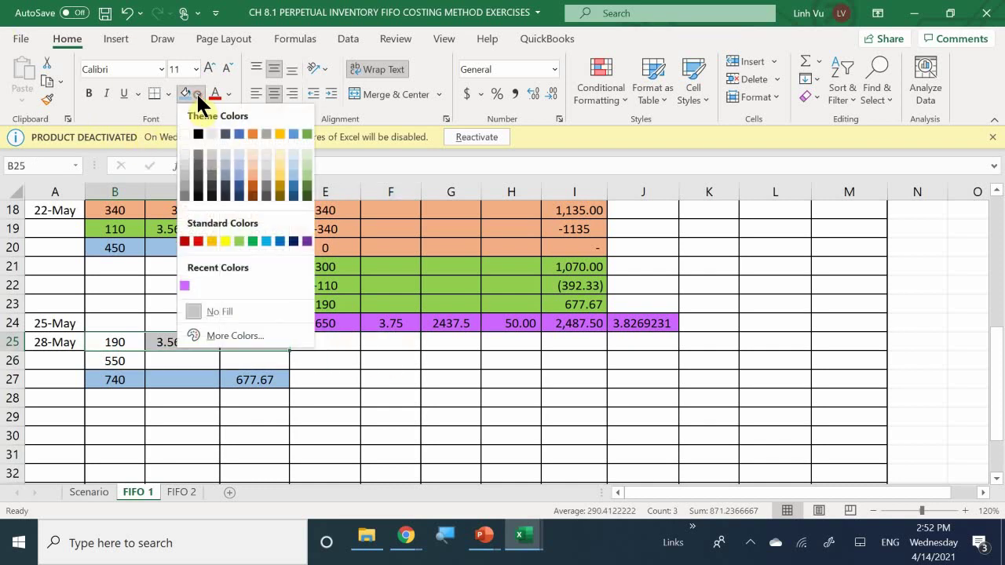
Fill B25:D25 with light green and carry the remaining quantity from E23 into E25 with =E23.
click(238, 241)
click(366, 382)
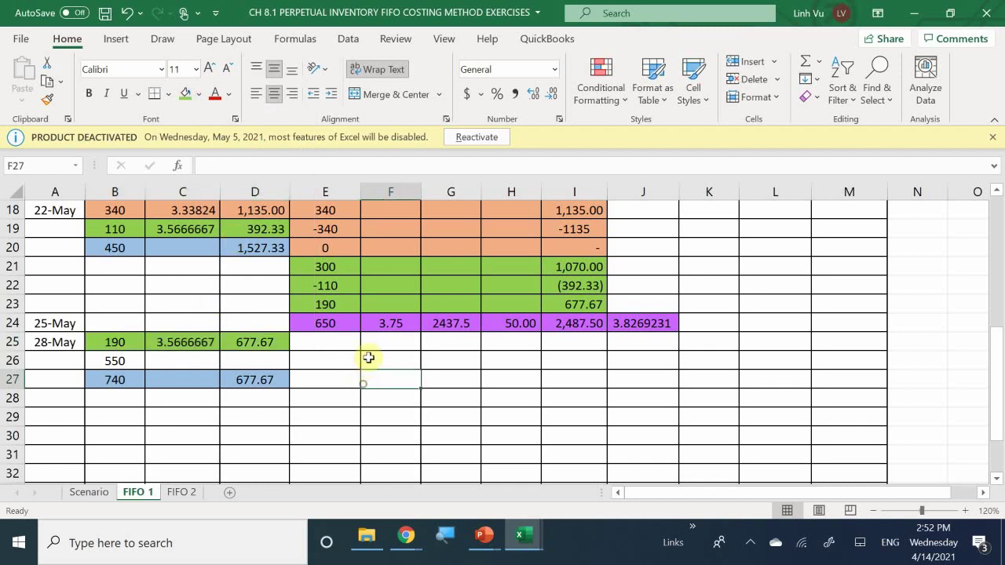
click(321, 342)
text(=)
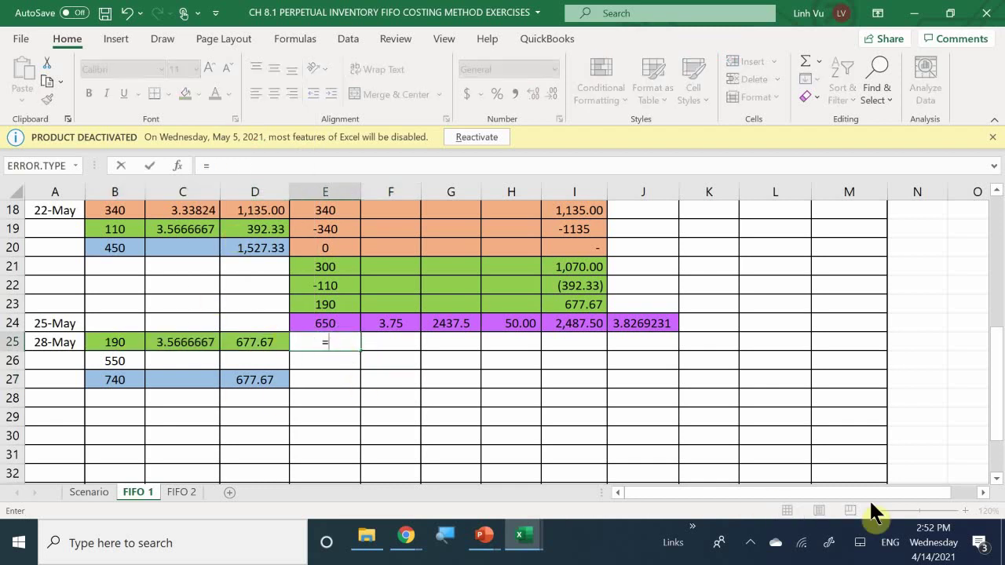
key(Up)
key(Up)
key(Return)
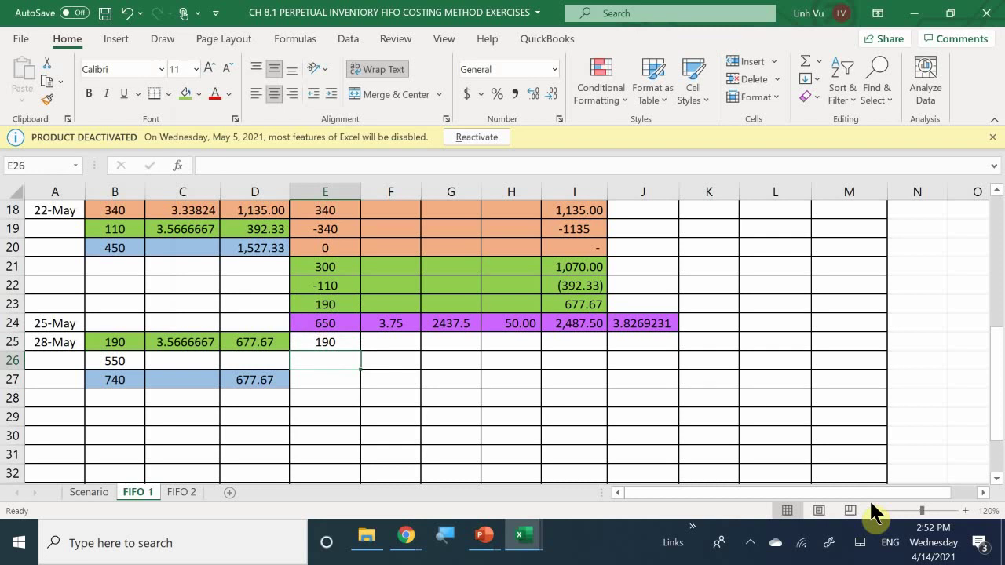
Deduct the 28-May sold quantity with -B25 in E26 and total the layer's remaining quantity with =E25+E26 in E27.
text(-)
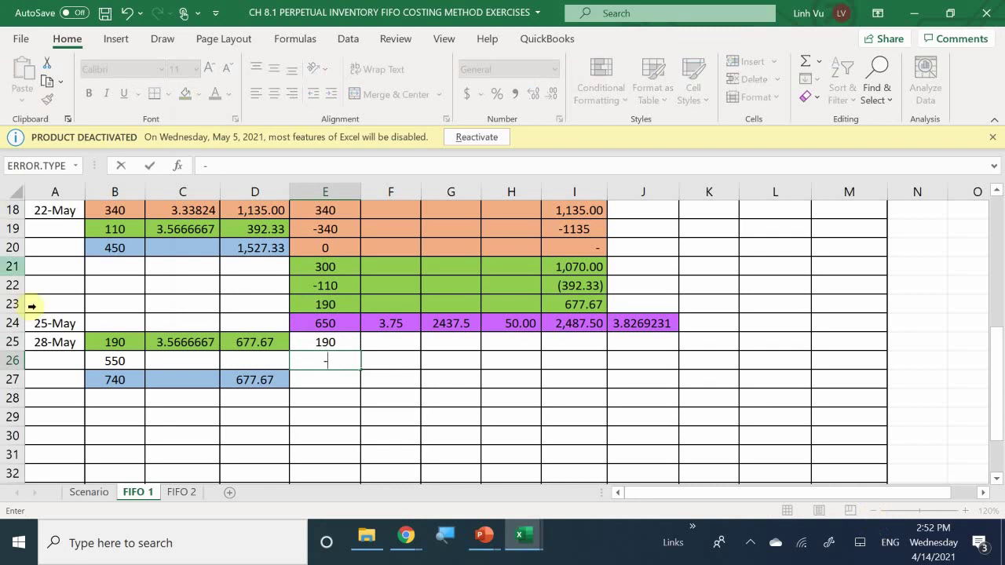
click(125, 342)
key(Return)
text(=)
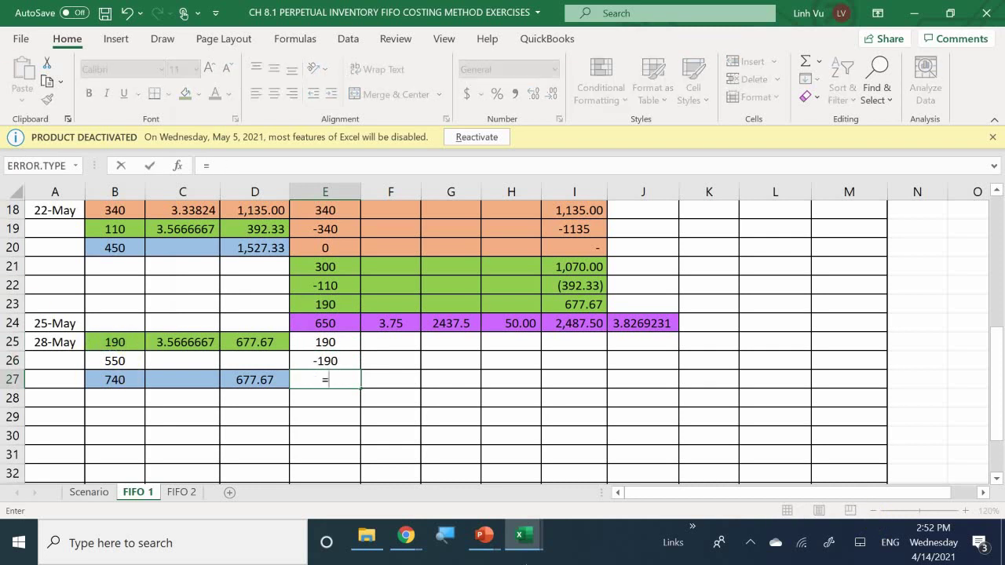
key(Up)
key(Up)
text(+)
key(Up)
key(Return)
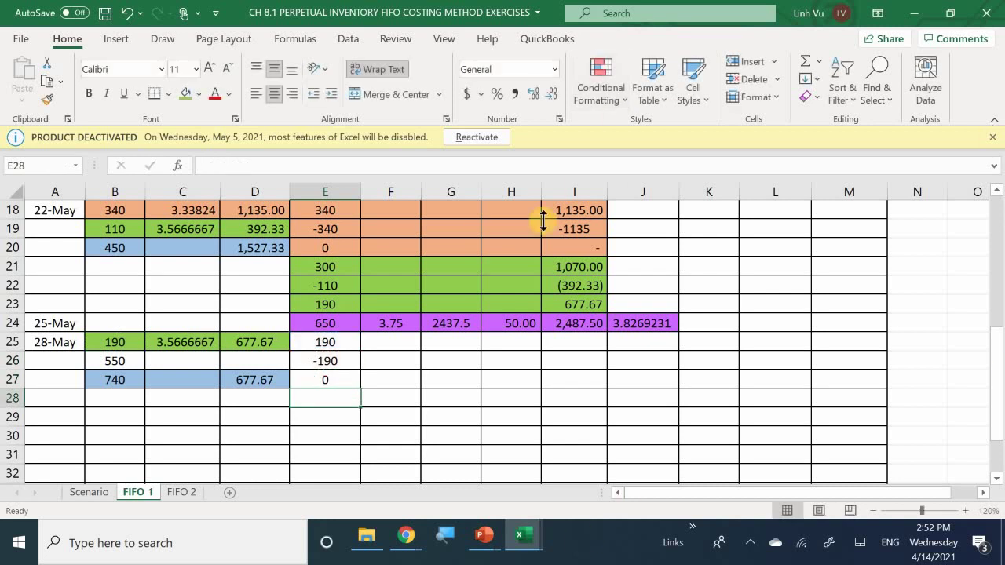
Carry the layer's total cost into I25 with =I23 and deduct the 28-May cost in I26 with -D25.
click(585, 346)
text(=)
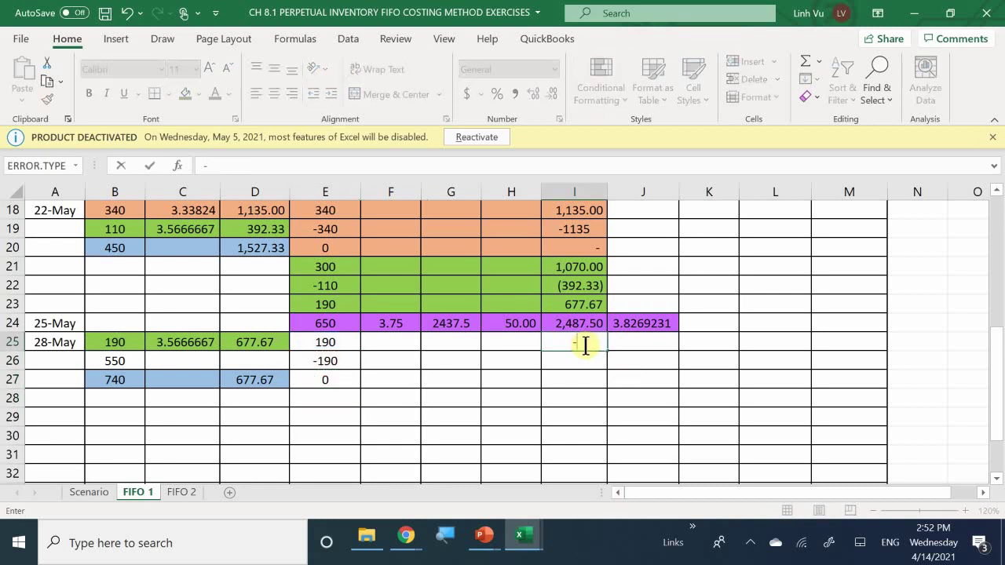
click(579, 305)
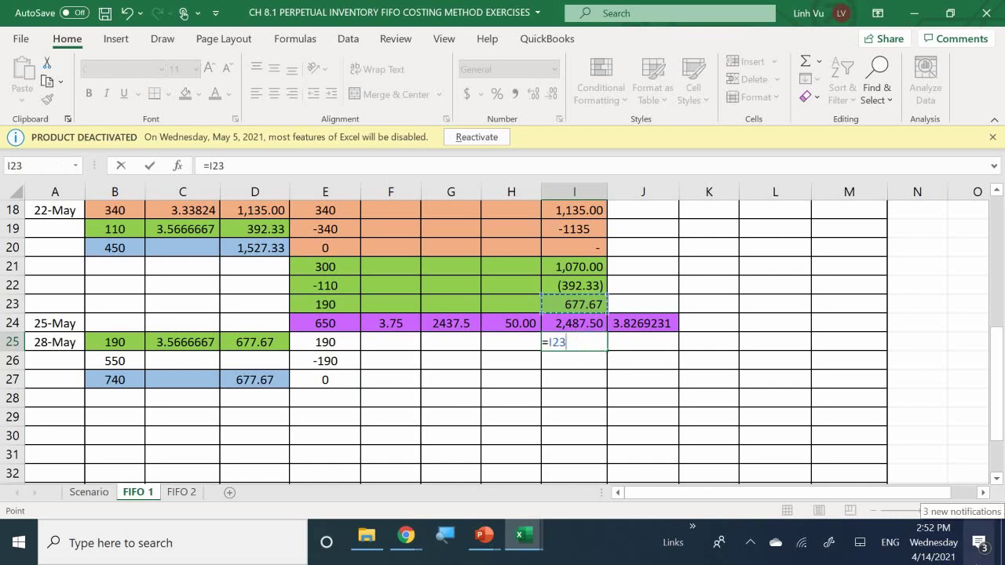
key(Return)
text(-)
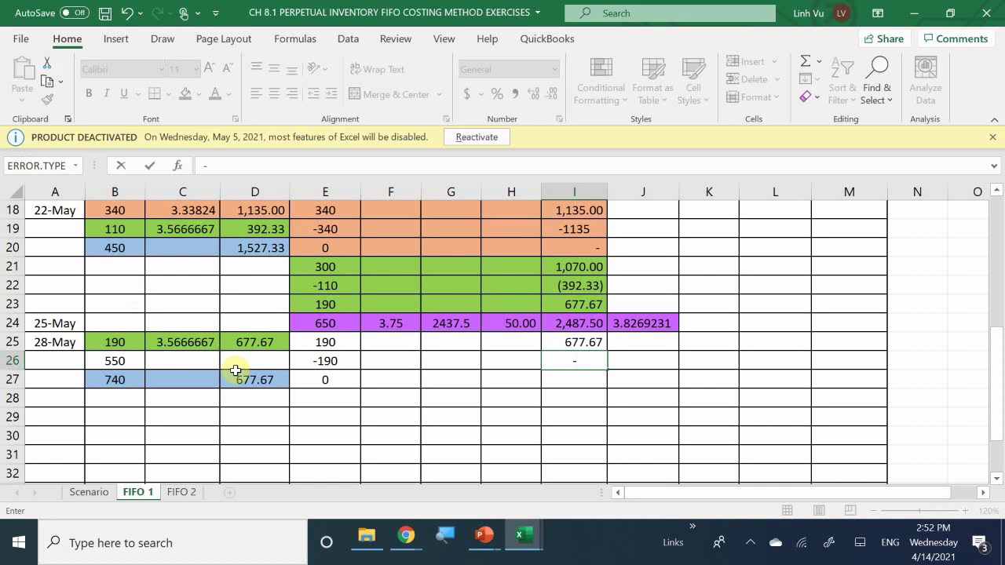
click(257, 341)
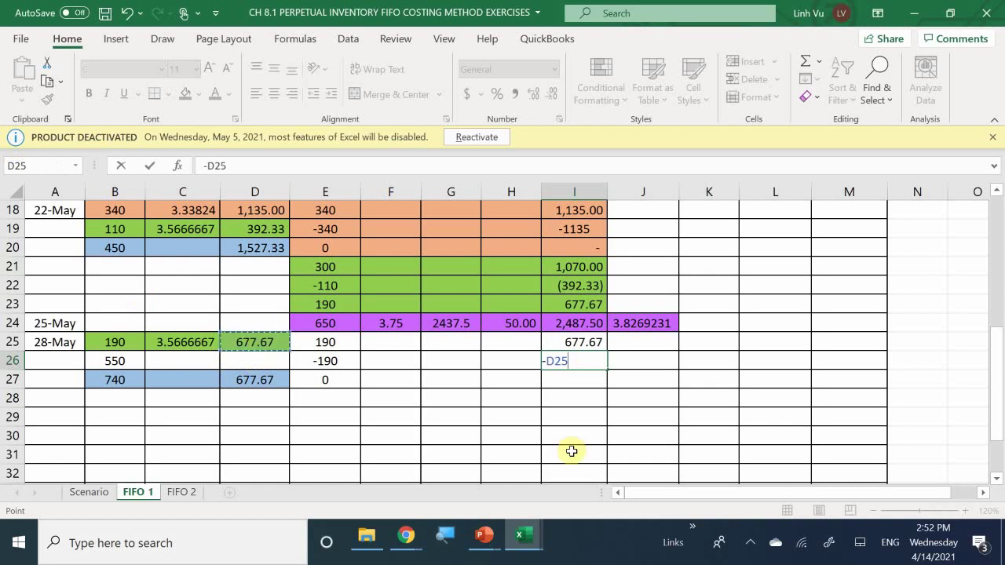
key(Return)
Calculate the layer's remaining total cost in I27 with =I25+I26.
text(=)
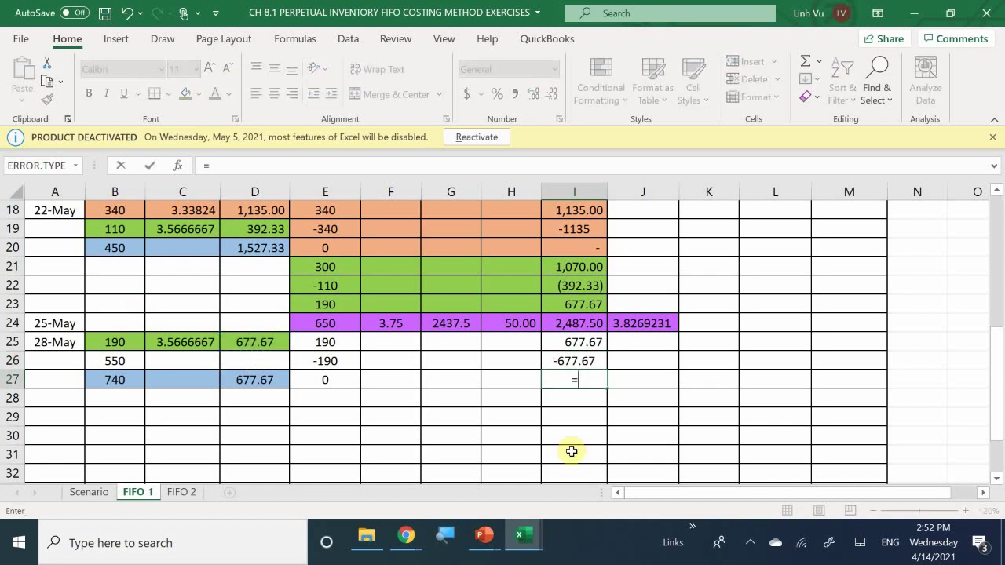
key(Up)
key(Up)
text(+)
key(Up)
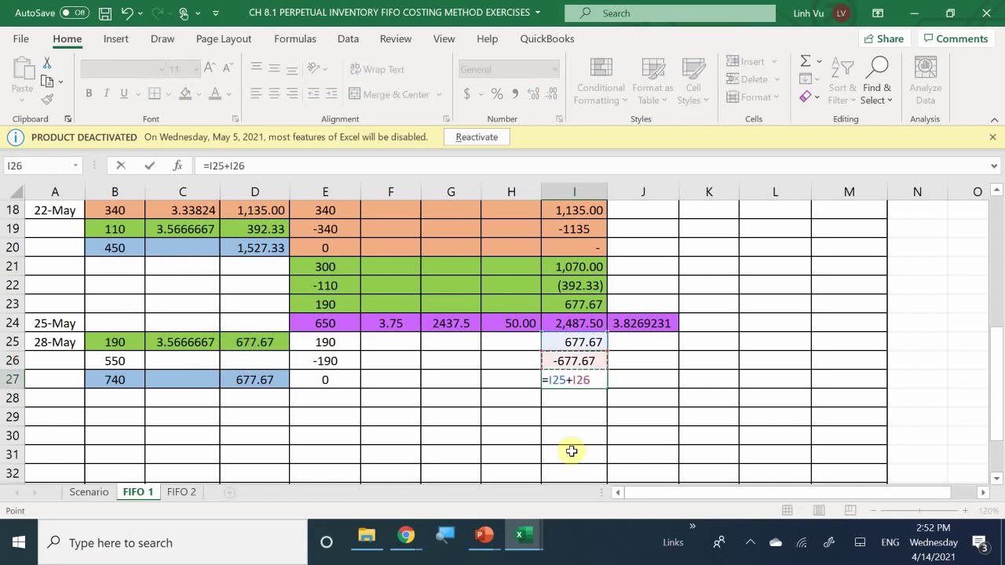
key(Return)
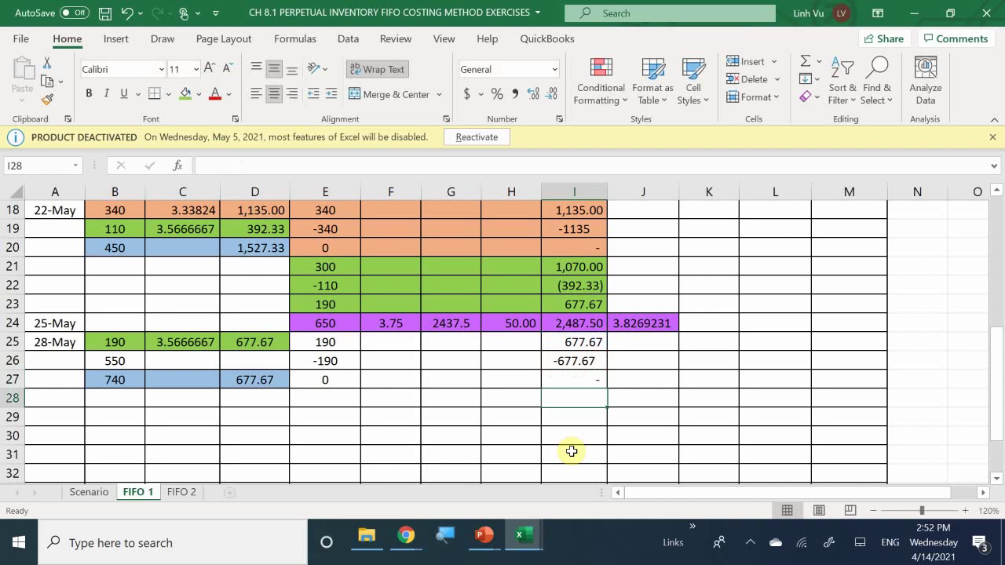
Fill the range E25:I27 with the same light green as the layer's other cells.
click(345, 343)
drag(353, 343, 566, 377)
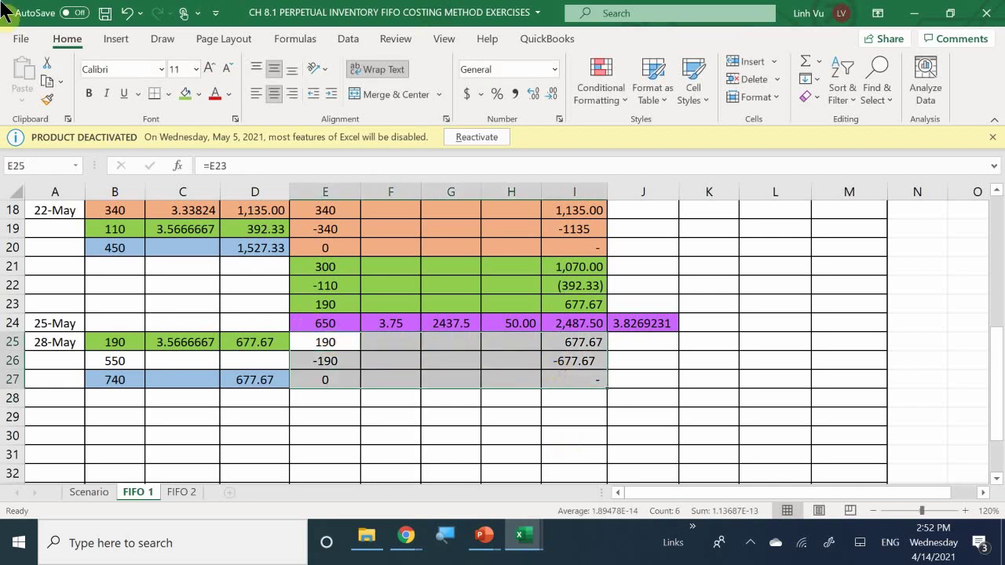
click(183, 96)
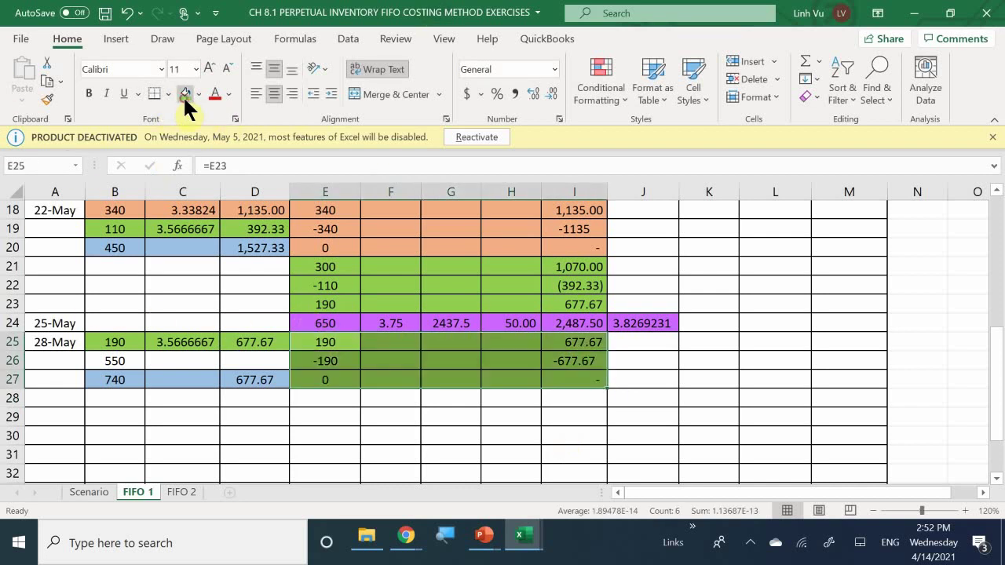
click(376, 396)
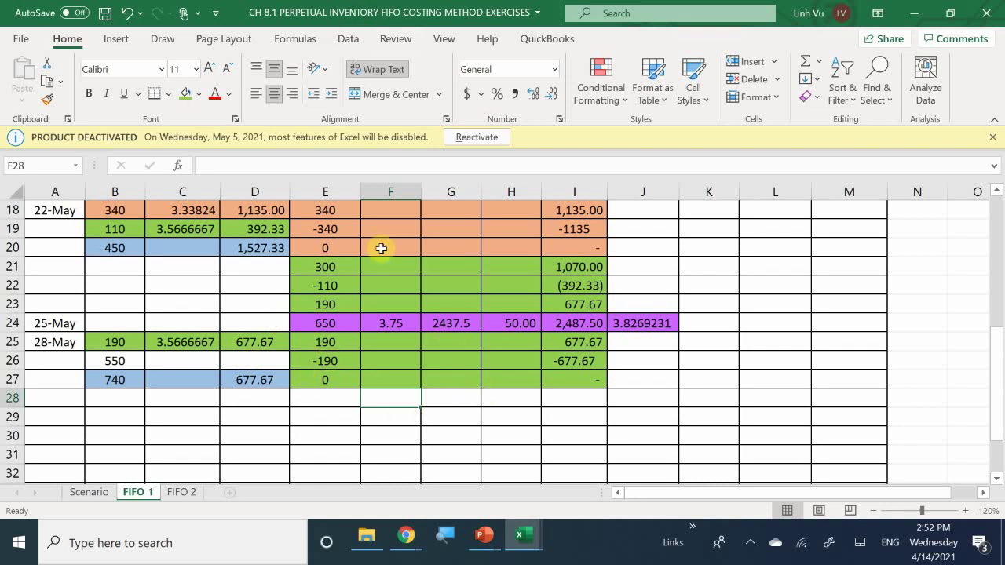
Set the green layer's Inventory on Hand quantity in K7 to 0.
click(559, 377)
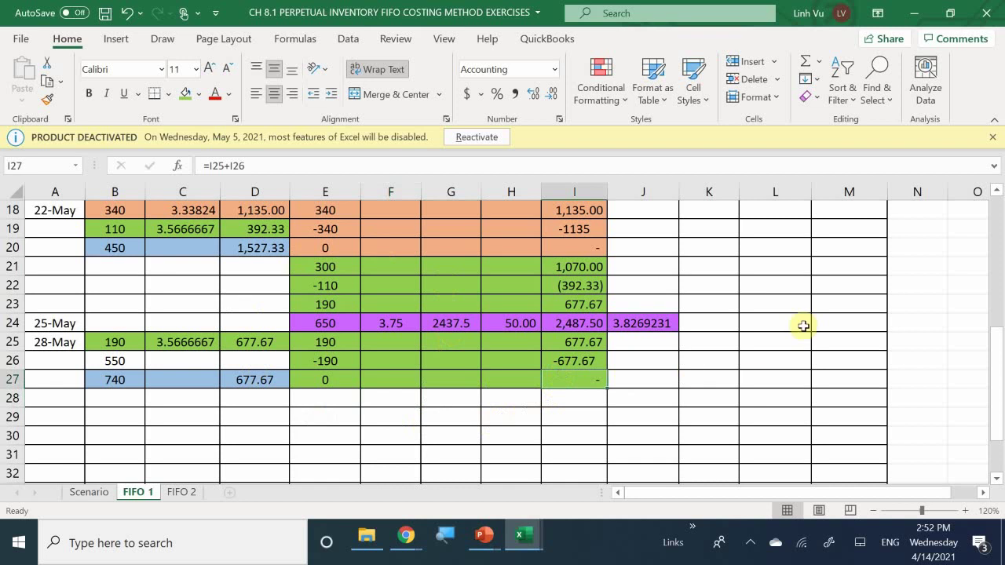
scroll(803, 326, up, 6)
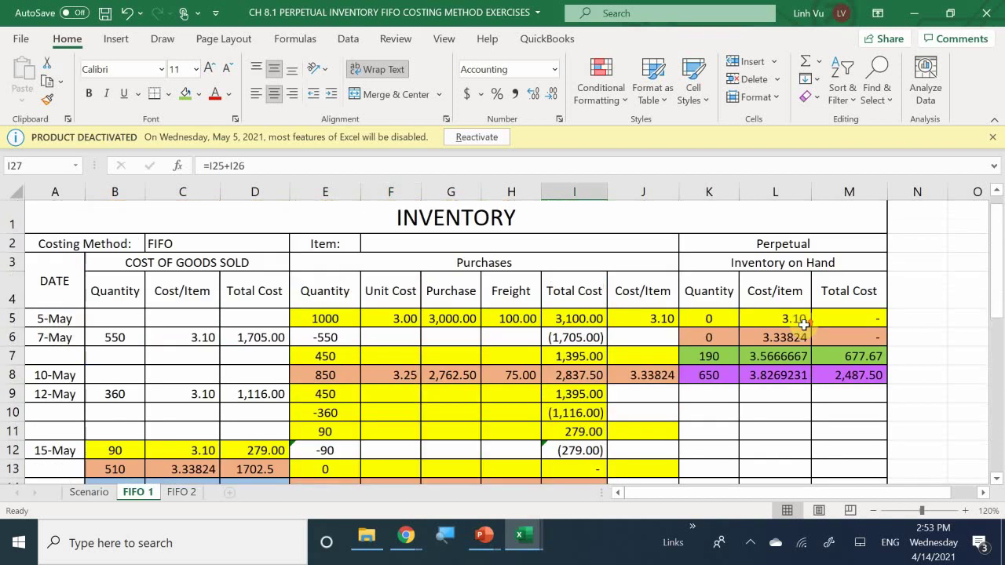
click(710, 356)
text(0)
key(Return)
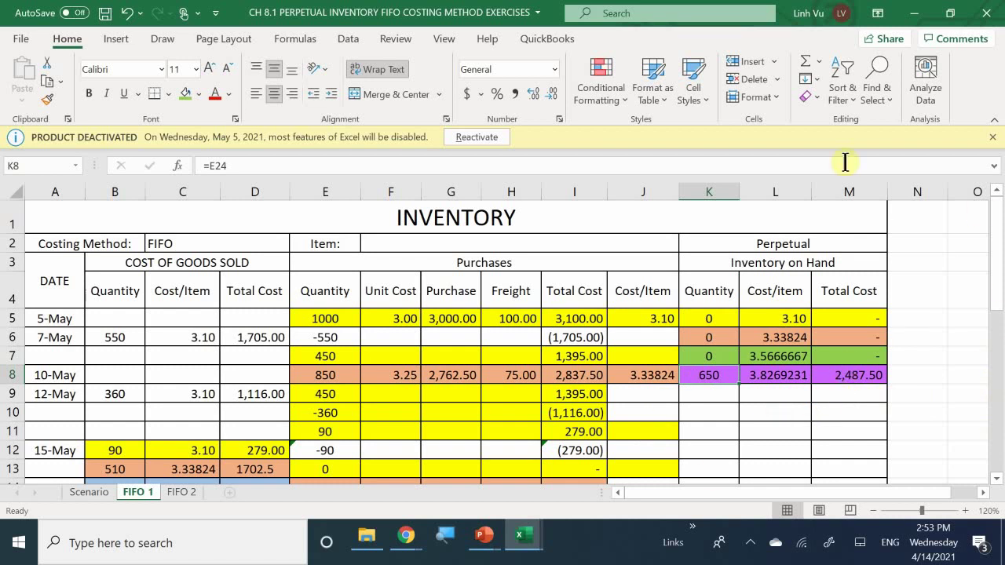
Fill B26:D26, the second part of the 28-May sale, with the recently used purple.
scroll(766, 326, down, 6)
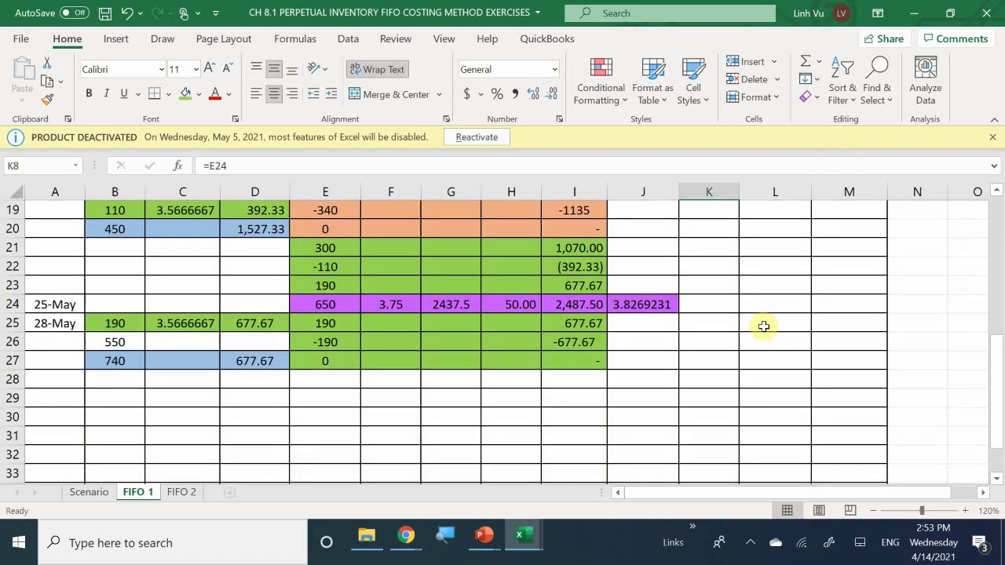
scroll(764, 326, down, 1)
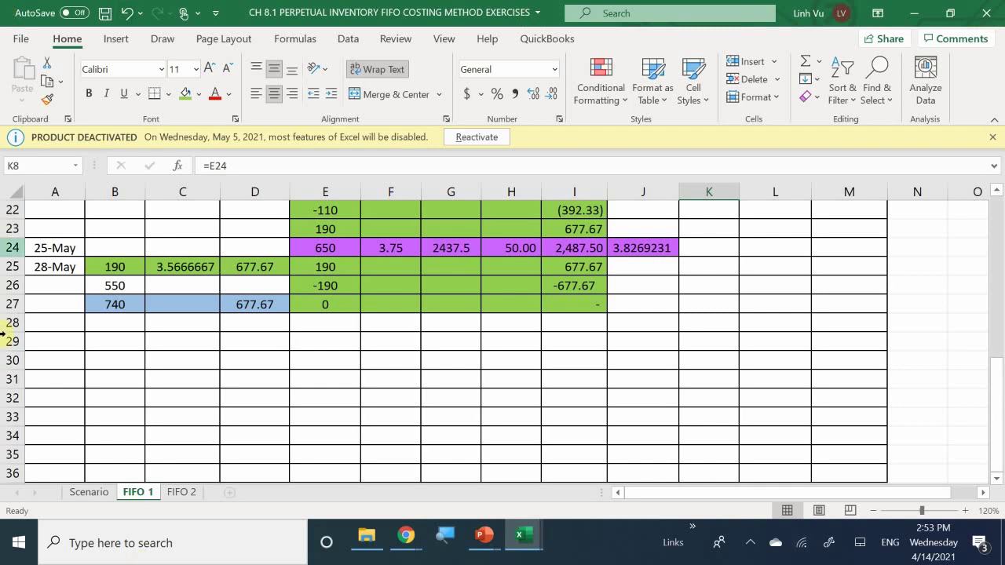
scroll(63, 401, up, 1)
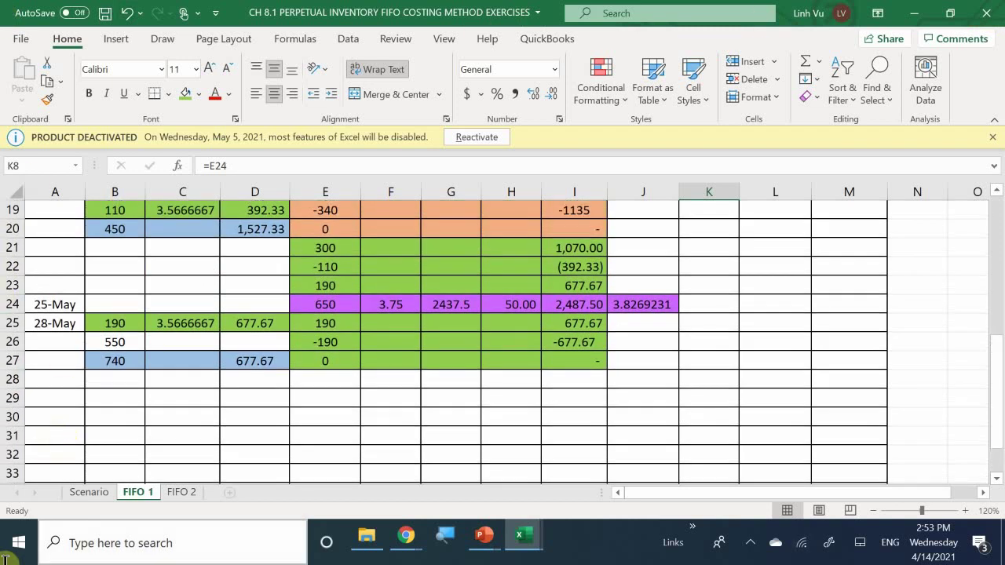
click(112, 342)
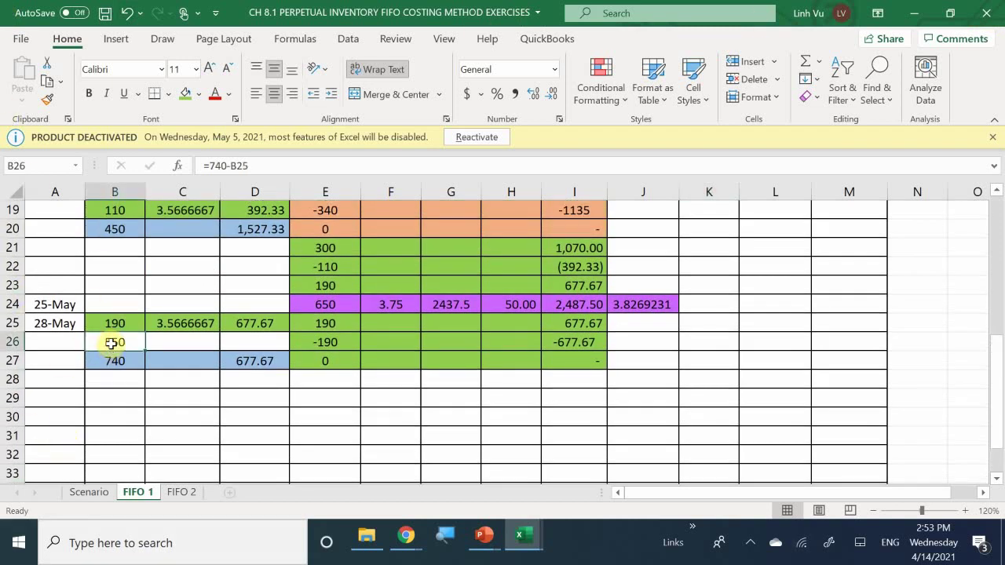
drag(112, 342, 272, 341)
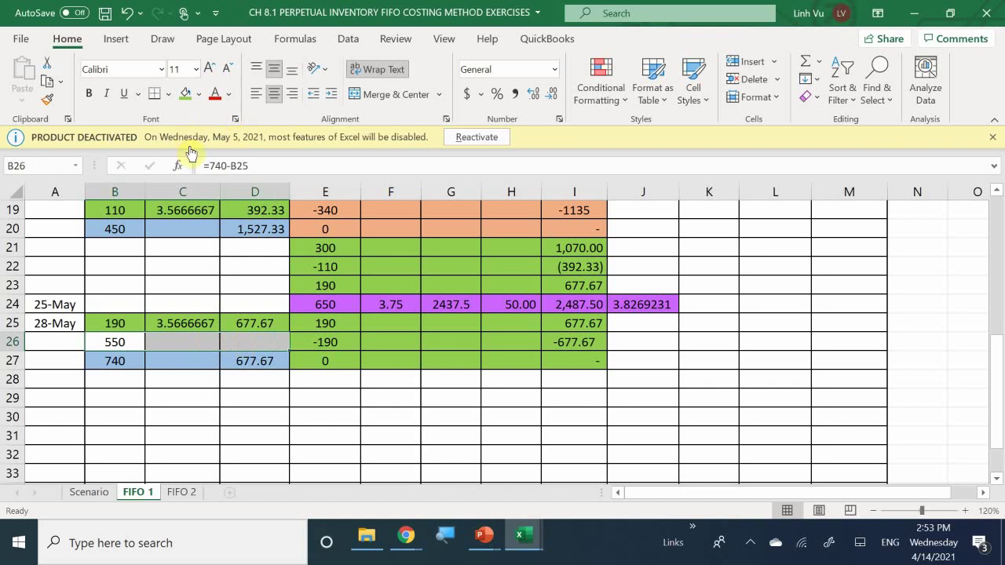
click(200, 93)
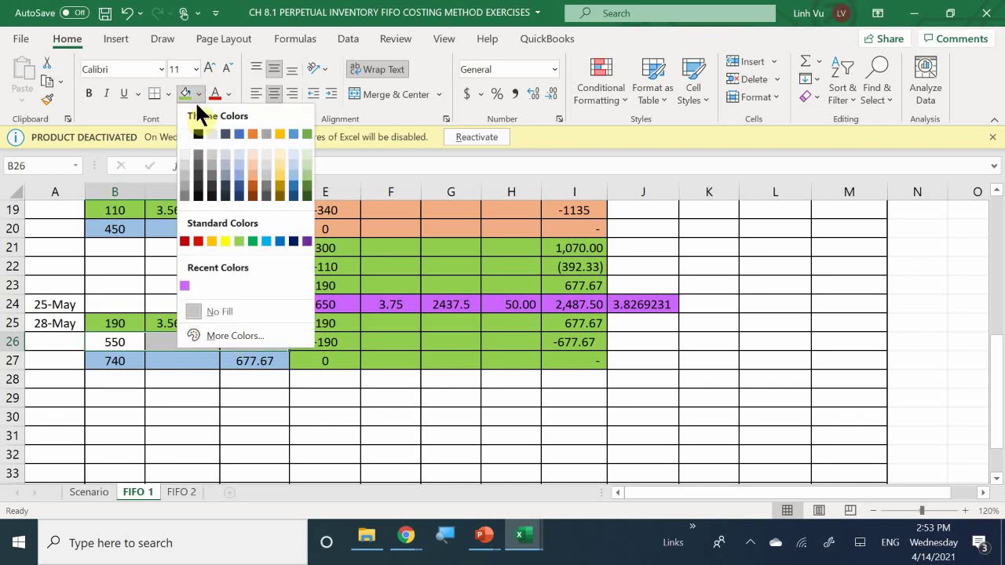
click(186, 286)
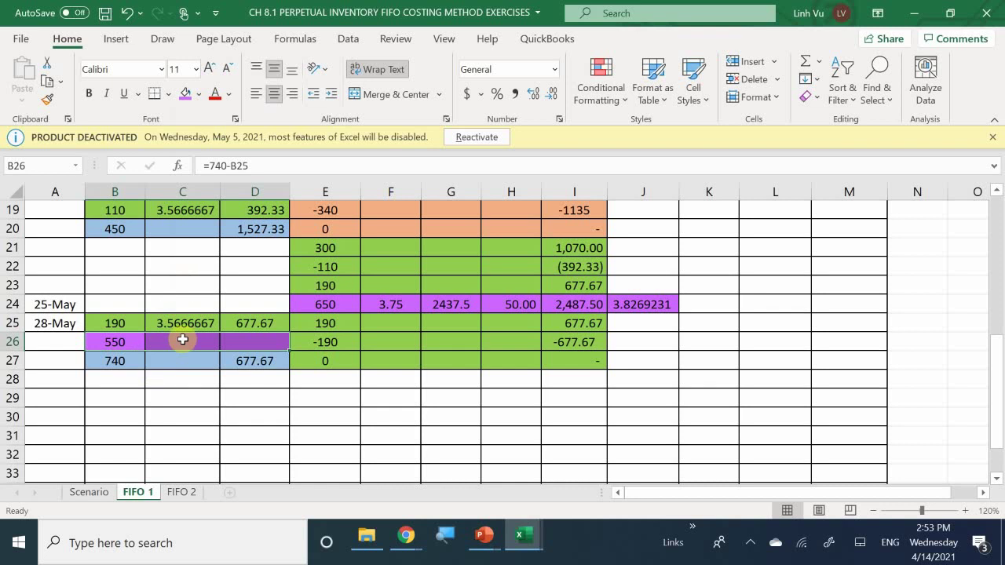
Link the cost per item in C26 to the purple layer's Inventory on Hand cost in L8.
click(178, 342)
text(=)
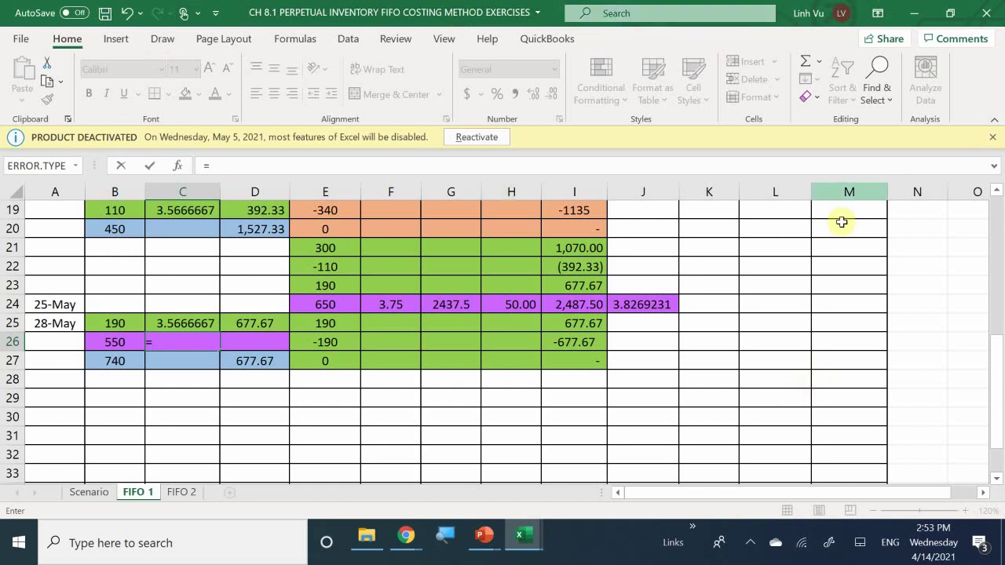
scroll(765, 280, up, 5)
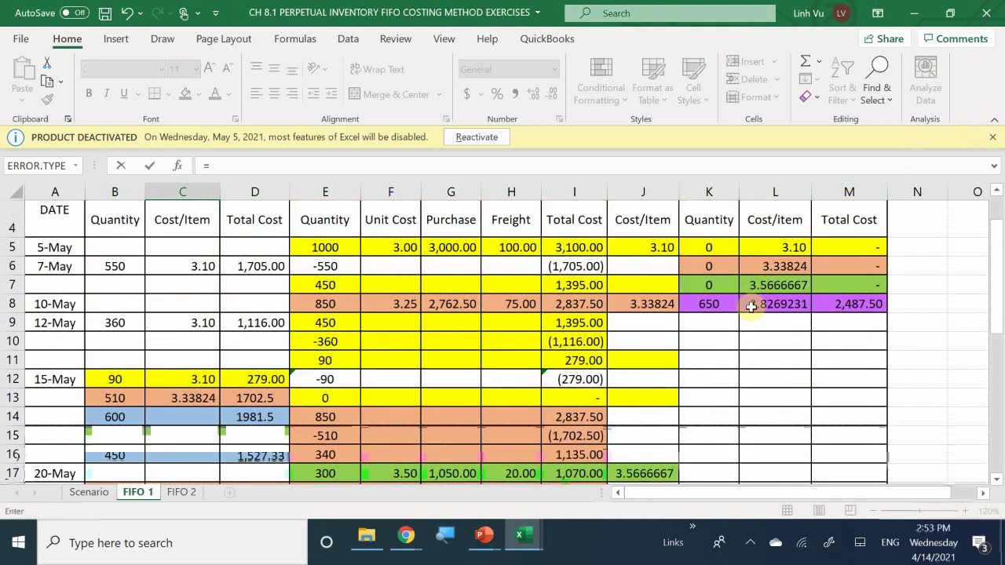
click(765, 304)
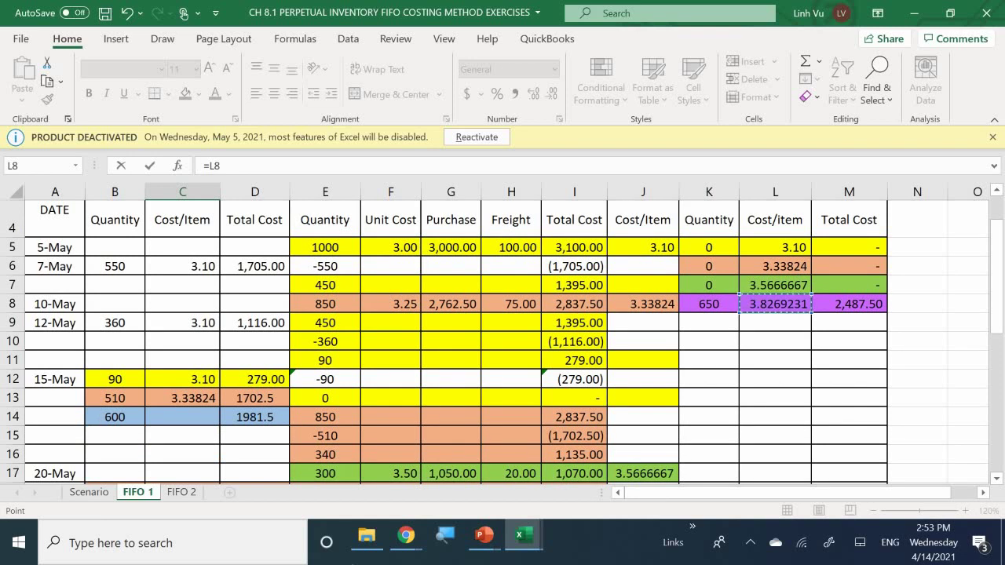
key(Return)
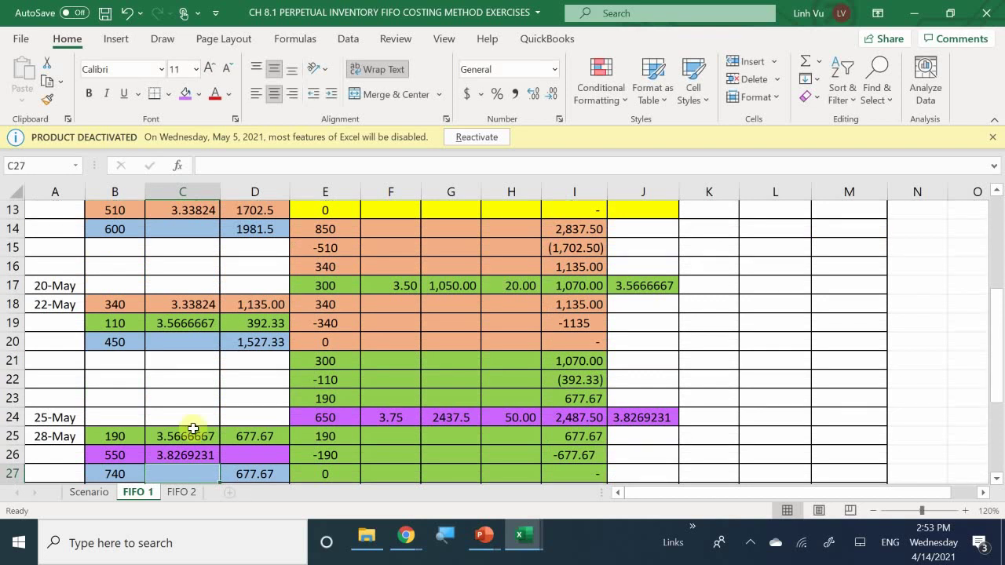
Calculate the purple layer's total cost in D26 as B26 times C26, rounded to 2 decimals with ROUND.
scroll(139, 421, down, 1)
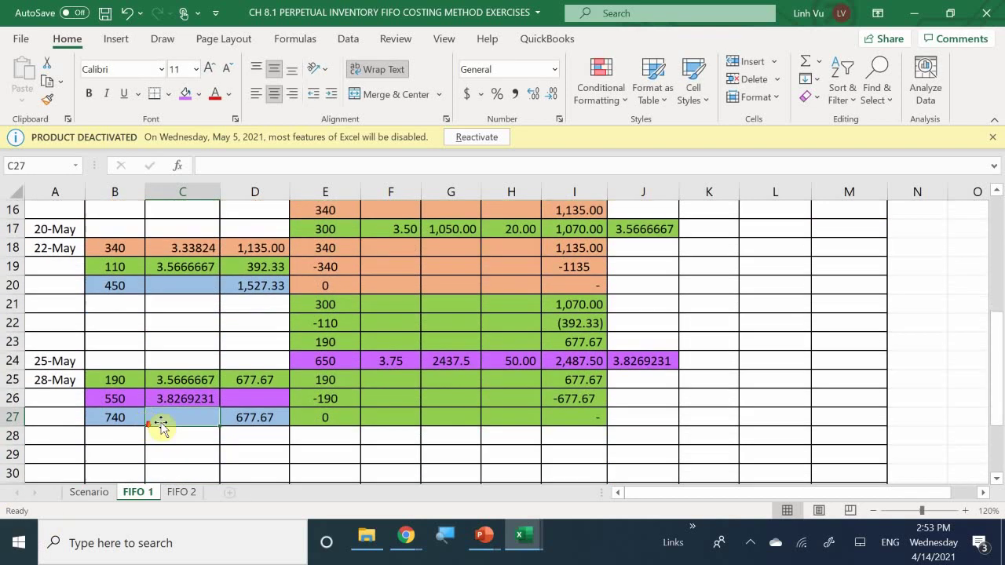
click(245, 401)
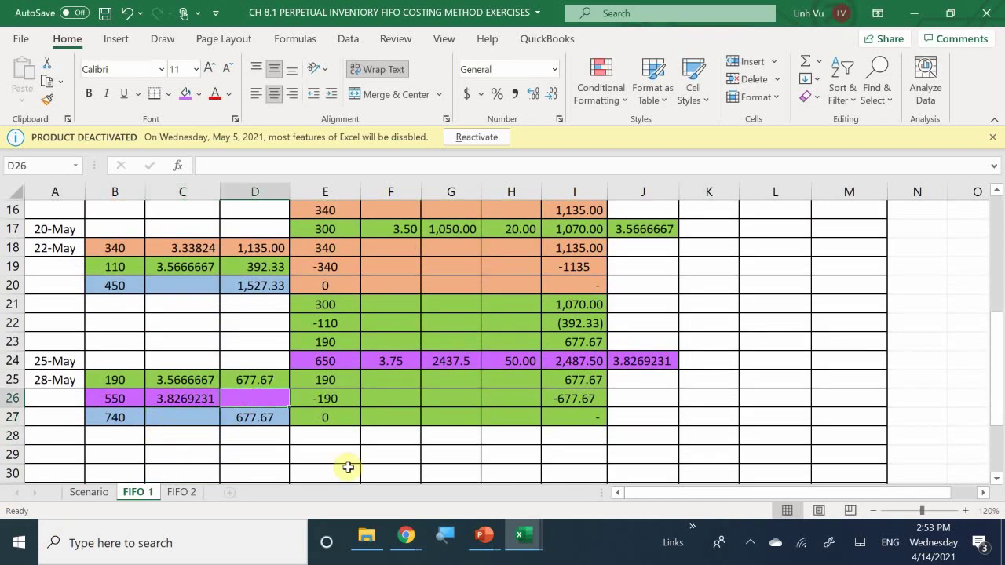
text(=ro)
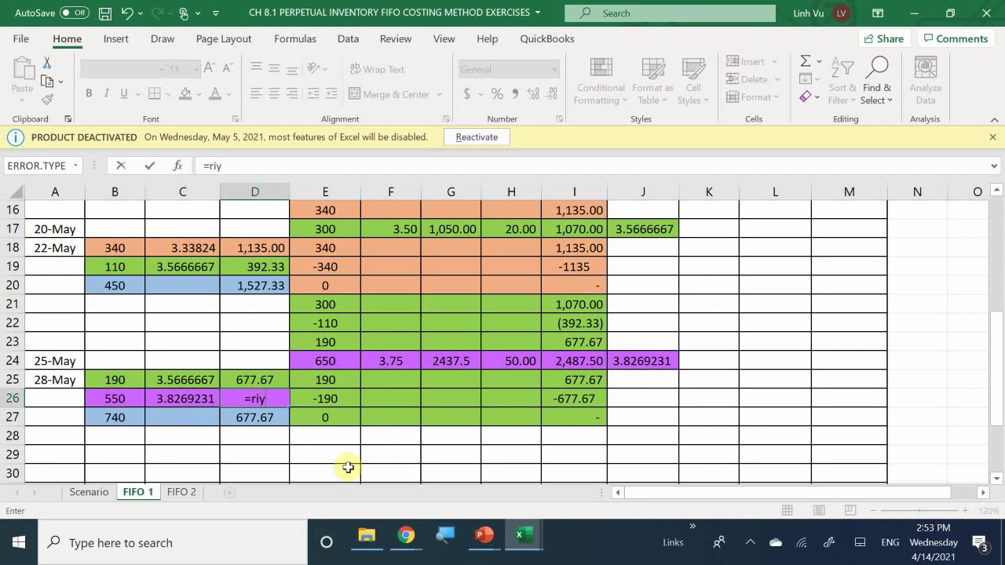
text(y)
key(BackSpace)
text(u)
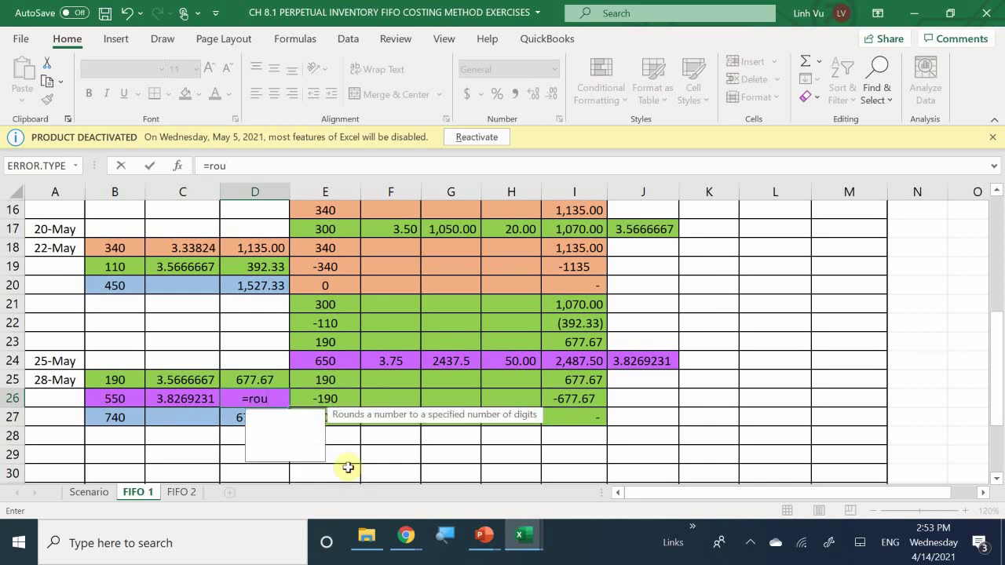
text(nd()
key(Left)
key(Left)
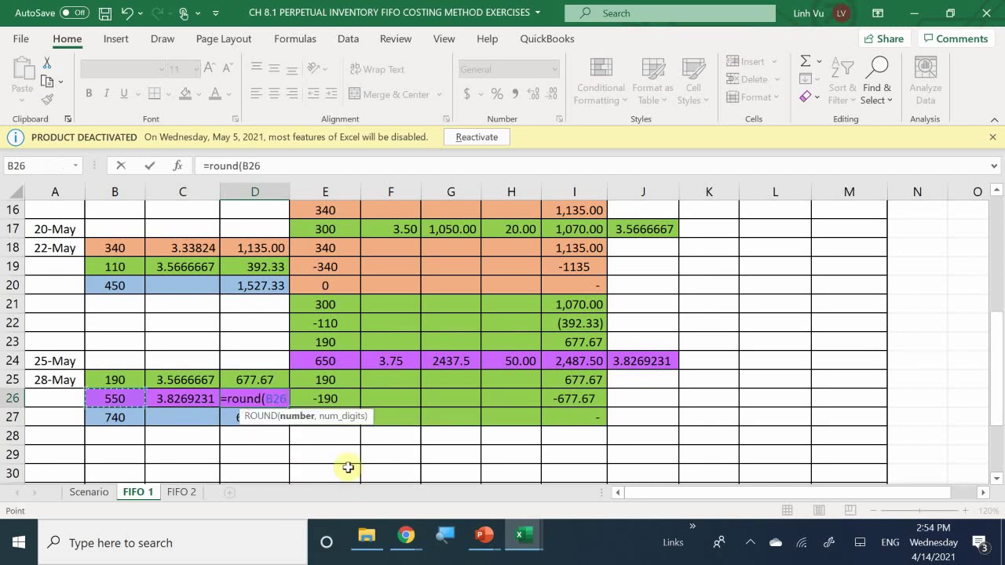
text(*)
key(Left)
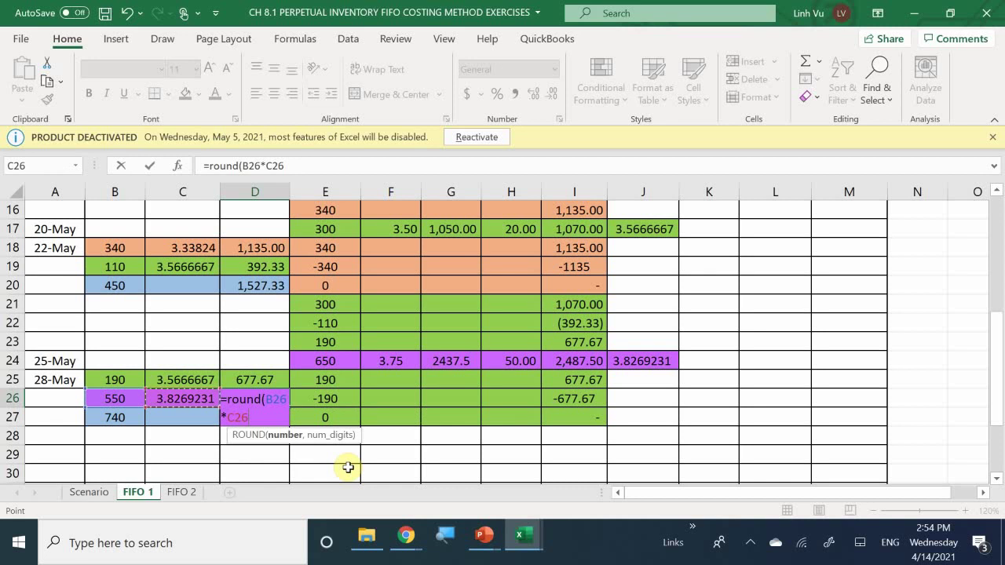
text(mn)
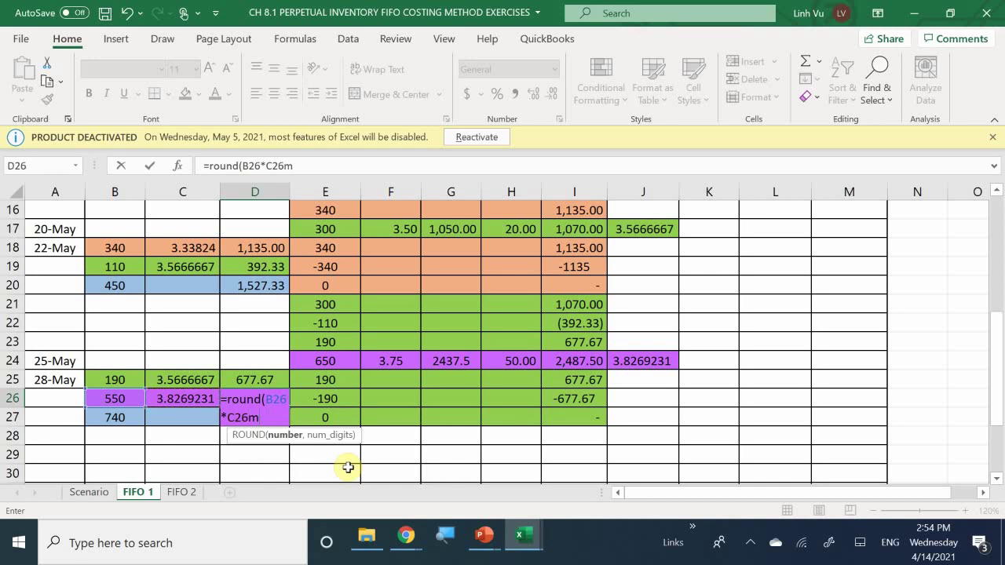
key(BackSpace)
text(,)
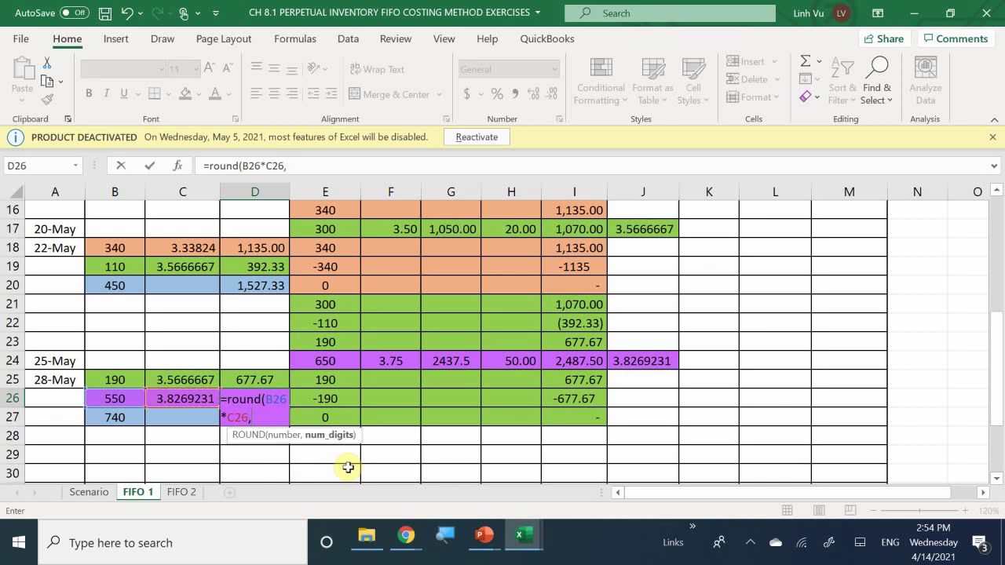
text(2)
key(Return)
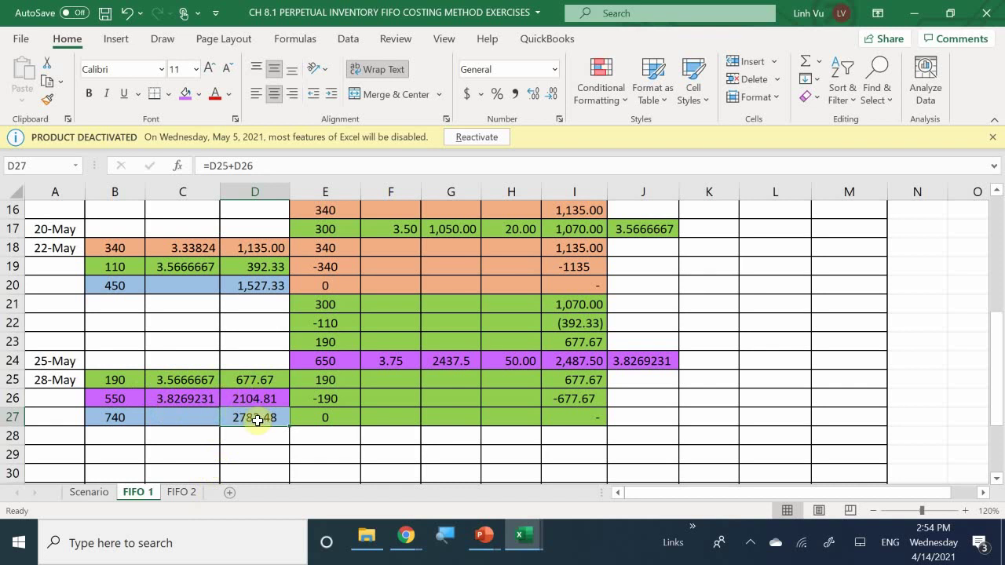
Replace the cost per item in C26 with the rounded value 3.83 to test its effect on the total cost.
click(244, 400)
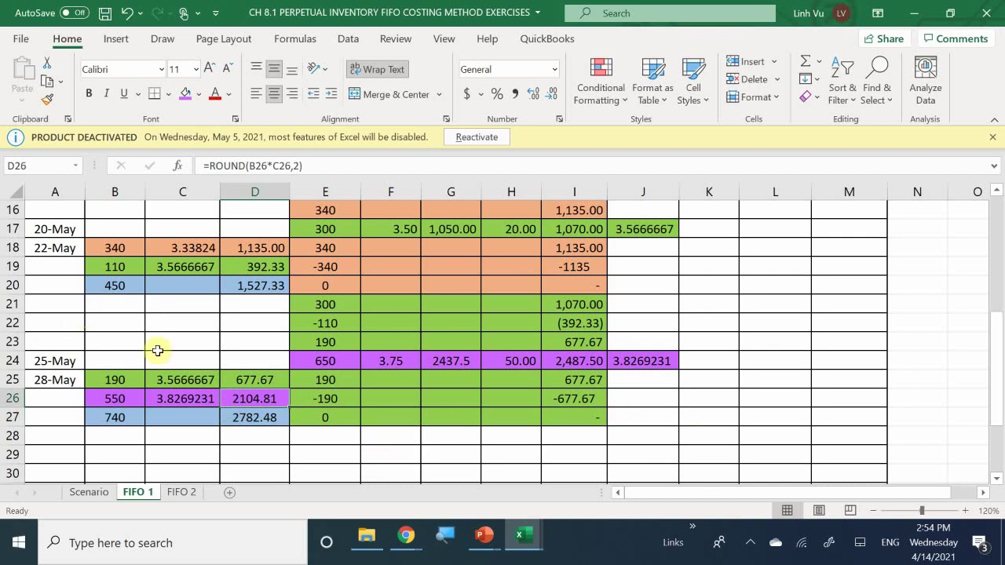
click(185, 399)
text(3)
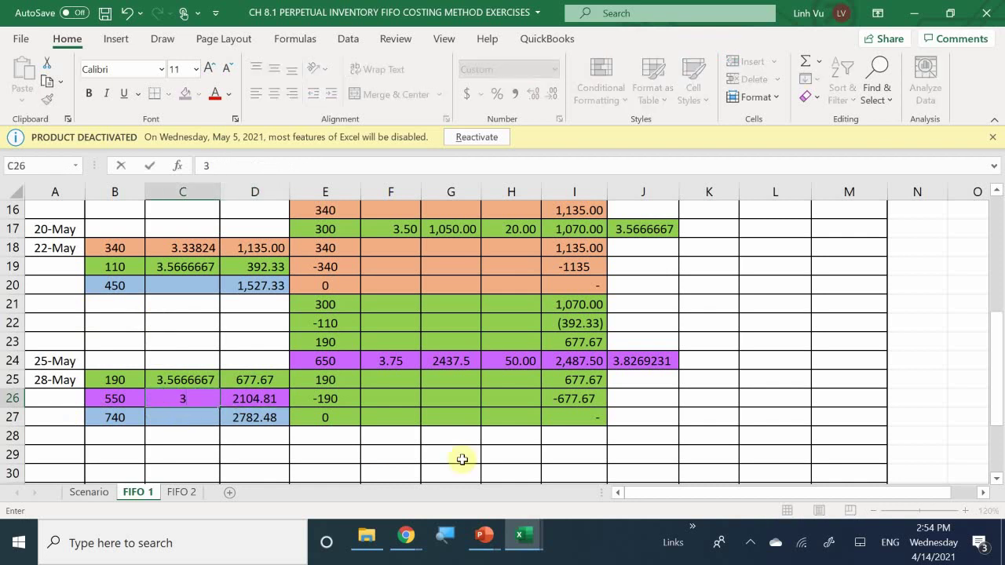
text(.83)
key(Return)
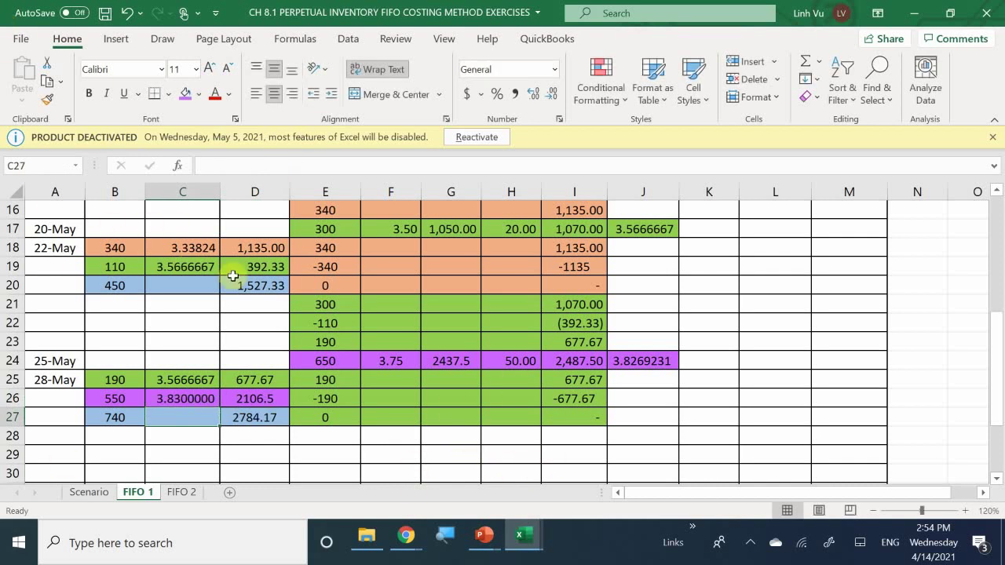
Relink the cost per item in C26 to the unrounded purple layer cost in L8.
click(193, 397)
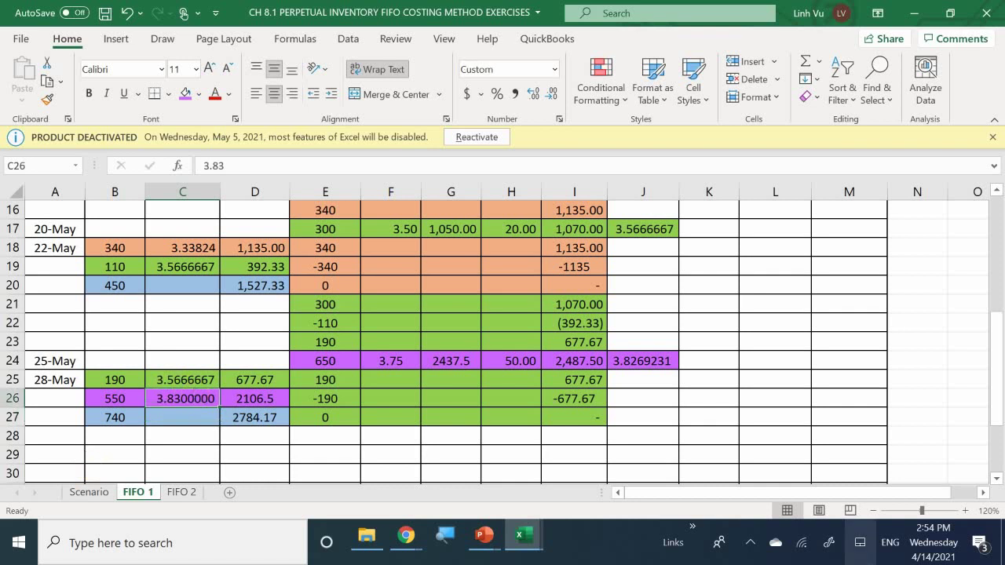
text(=)
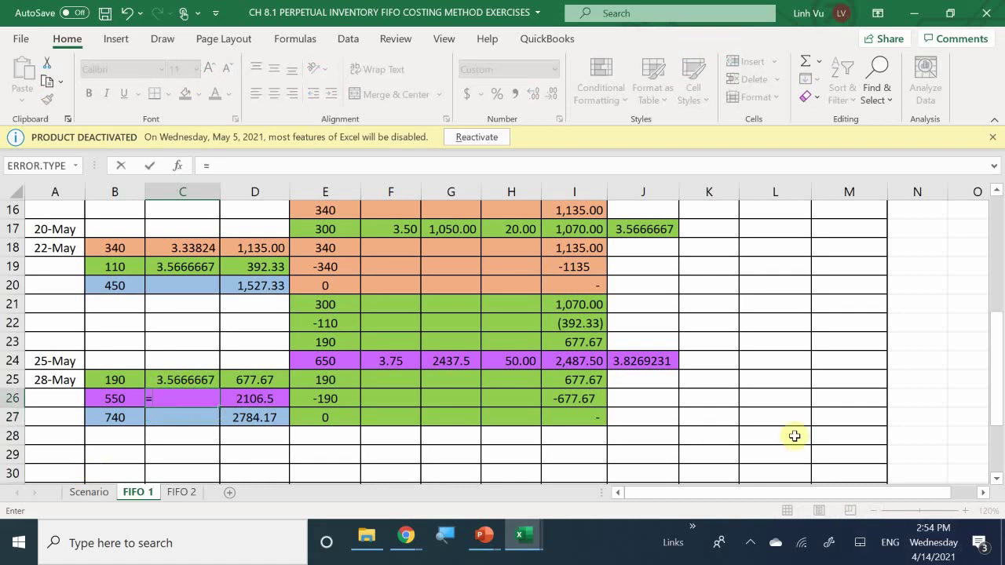
scroll(797, 310, up, 5)
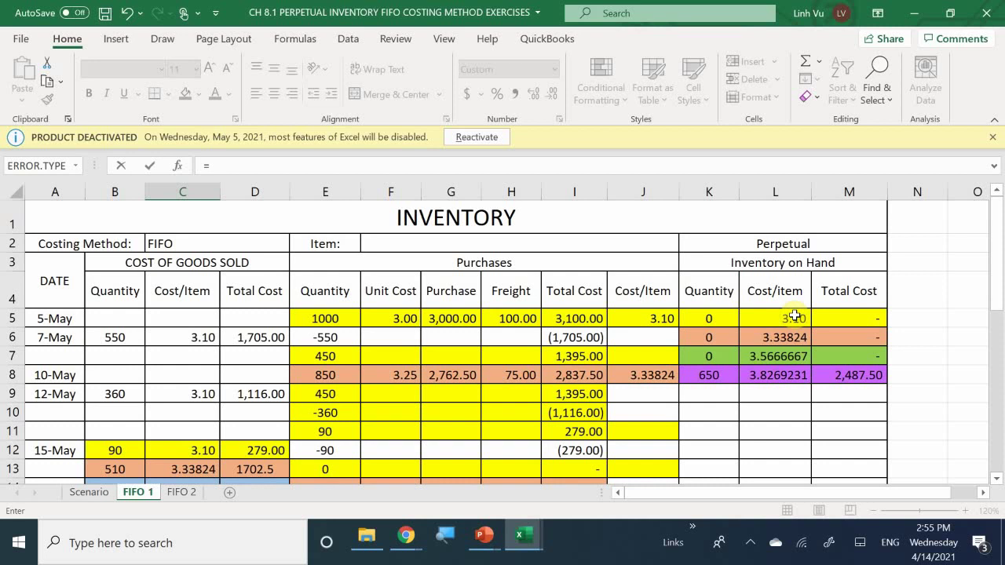
click(776, 377)
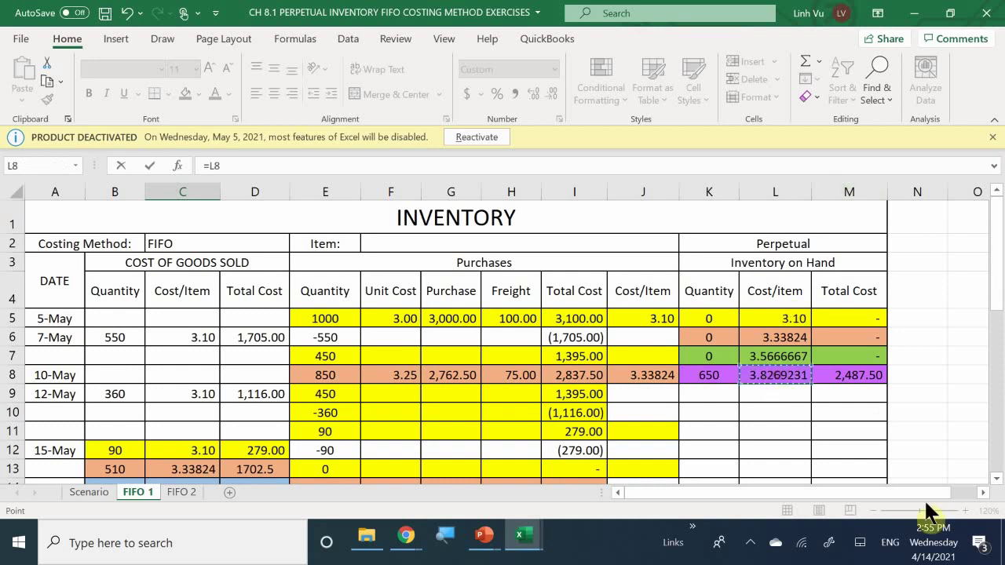
key(Return)
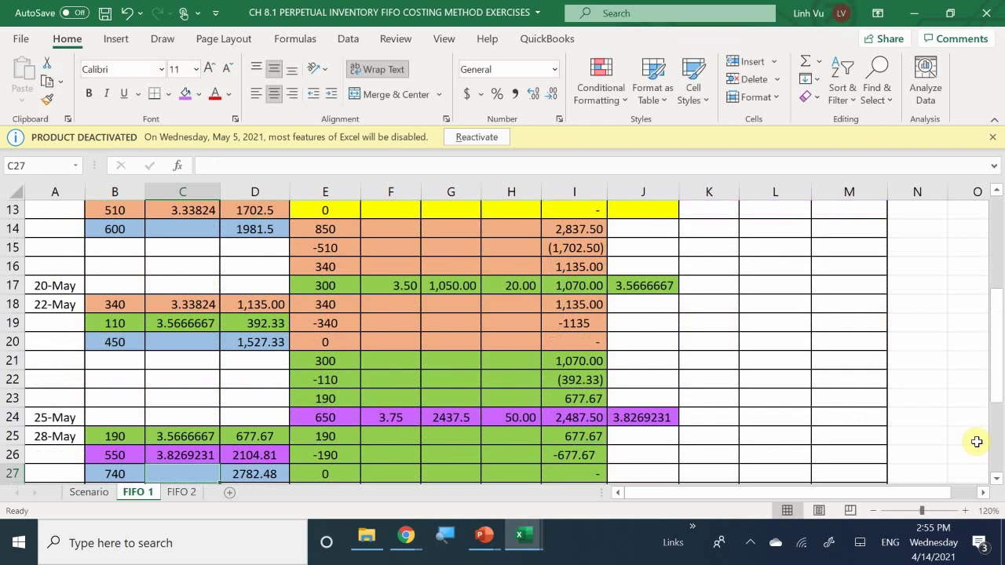
scroll(969, 405, down, 1)
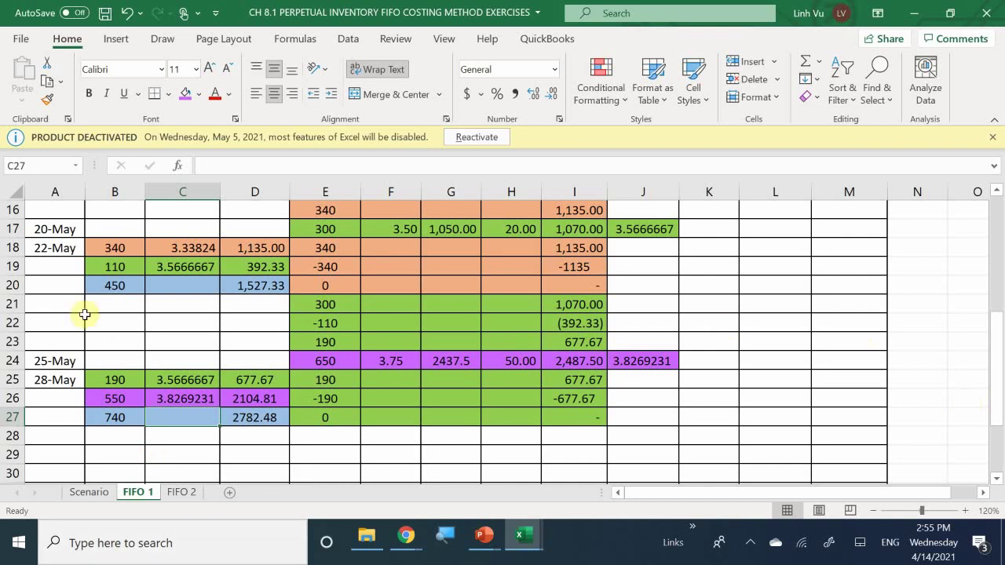
click(260, 399)
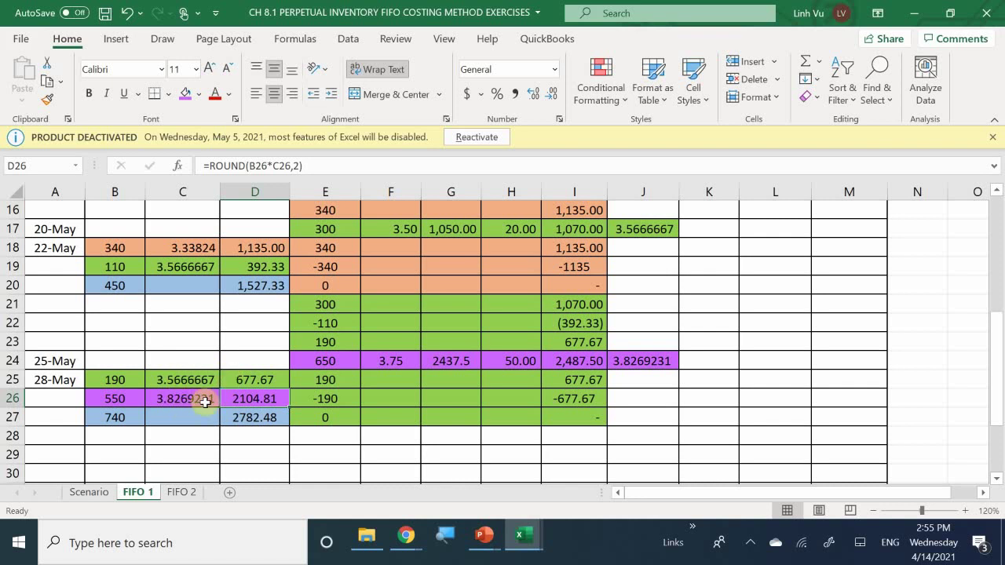
click(202, 399)
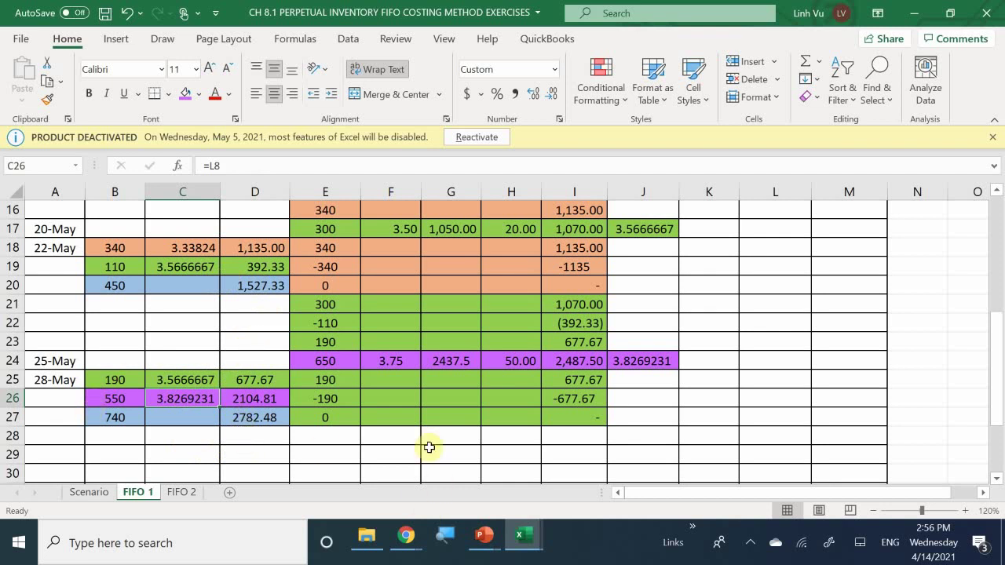
Link E28 to the 25-May purchase quantity in E24 and enter the sold quantity from B26 as a negative in E29.
scroll(339, 398, down, 1)
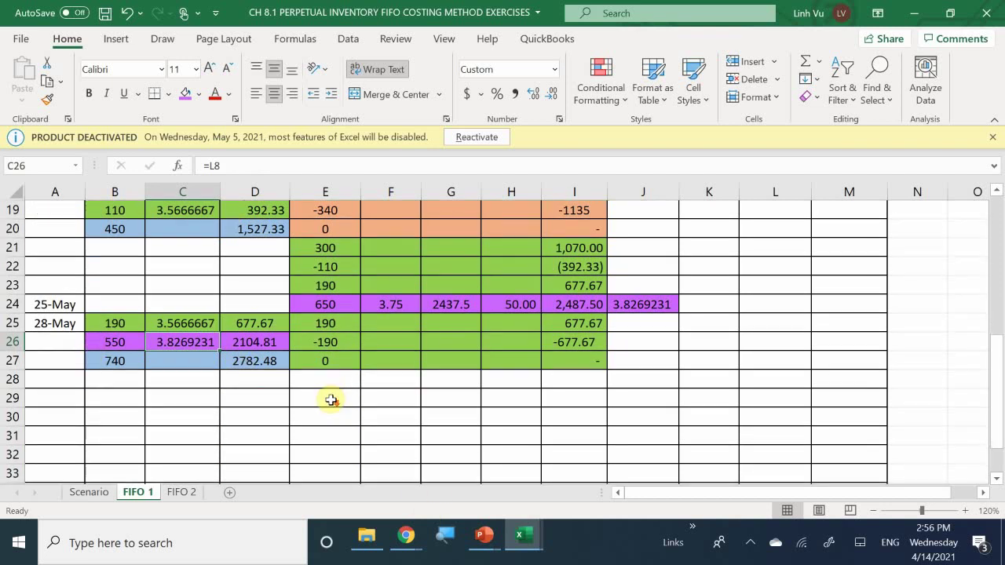
click(335, 383)
text(=)
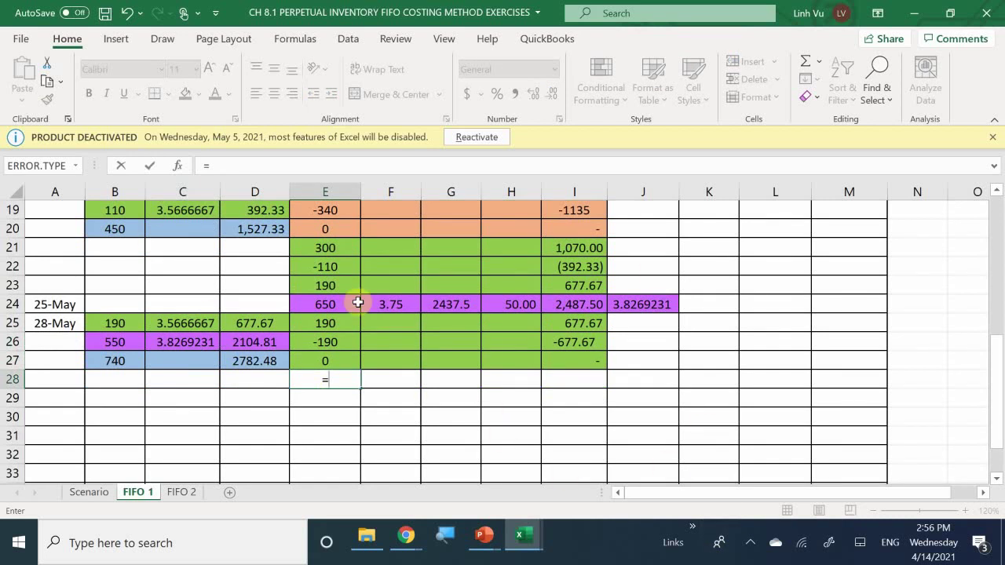
click(330, 301)
key(Return)
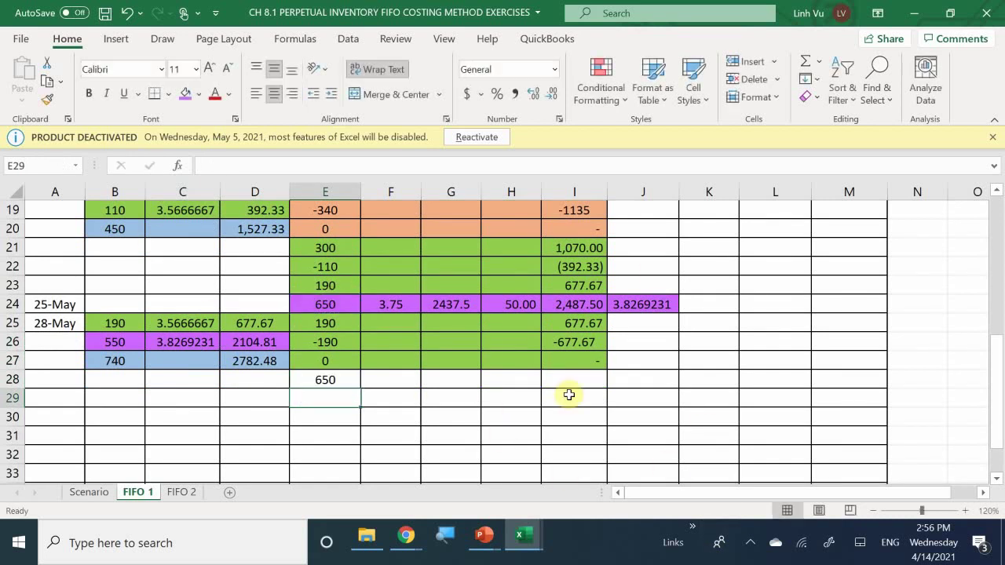
text(-)
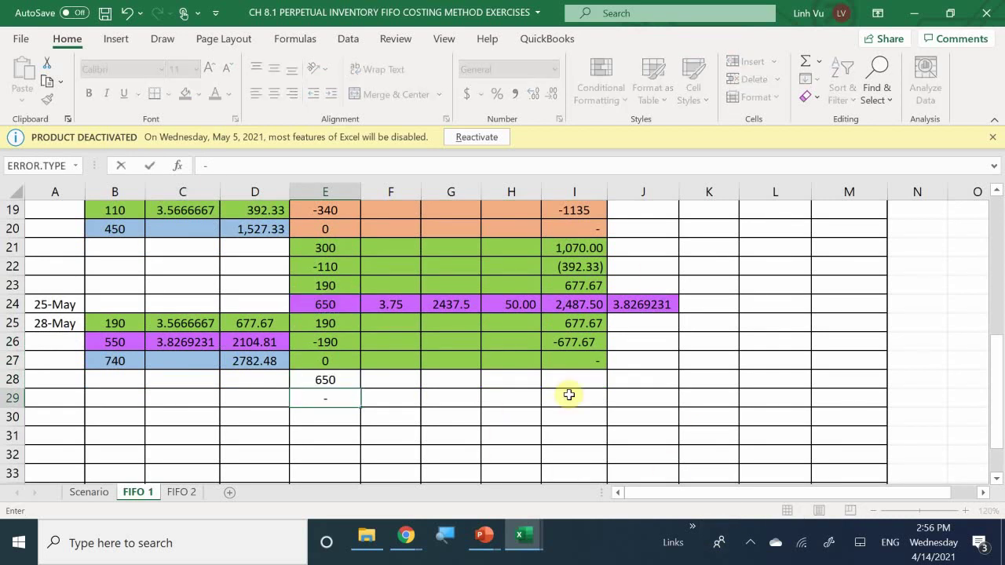
click(110, 346)
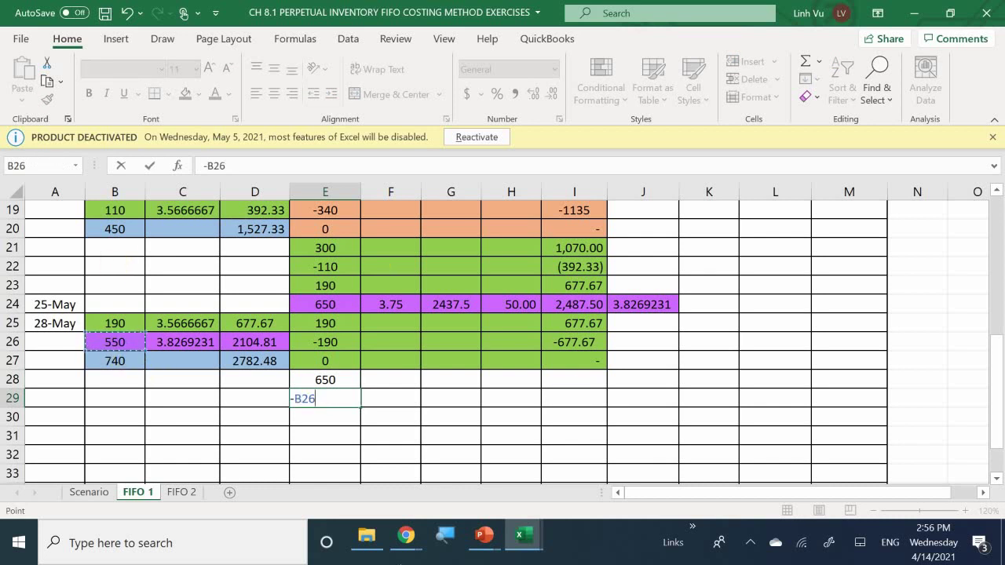
key(Return)
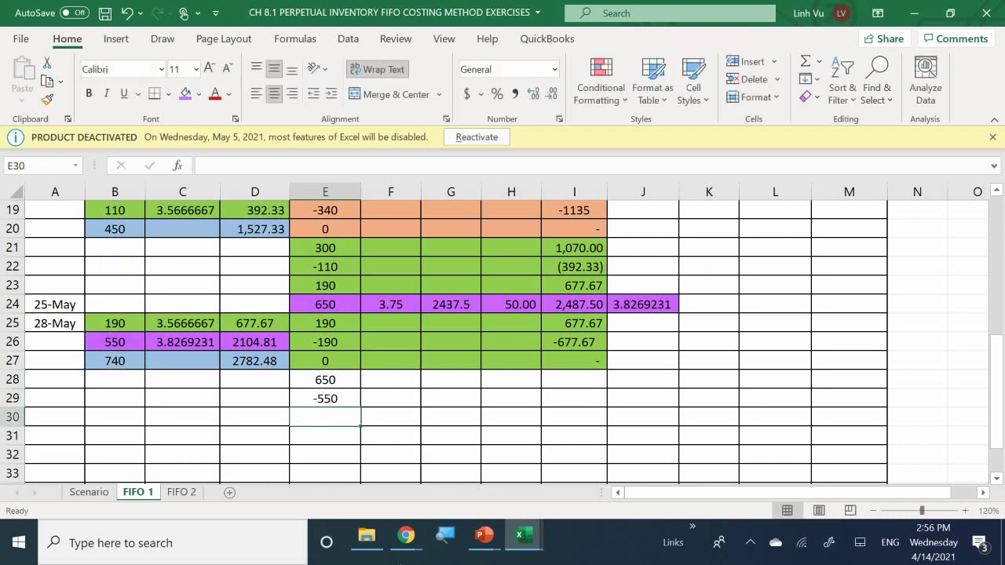
Calculate the purple layer's remaining quantity in E30 as E28 plus E29.
text(=)
key(Up)
key(Up)
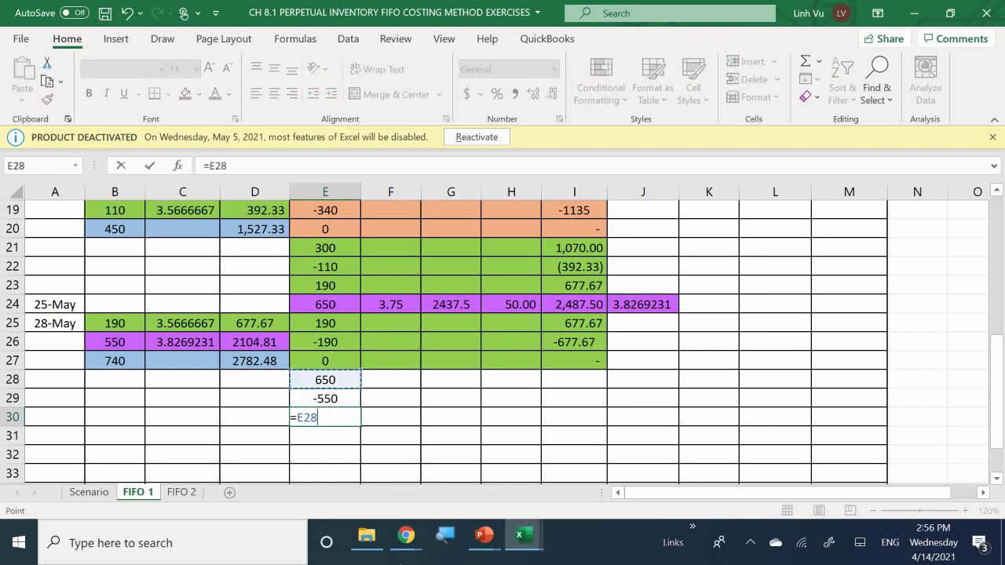
text(+)
key(Up)
key(Return)
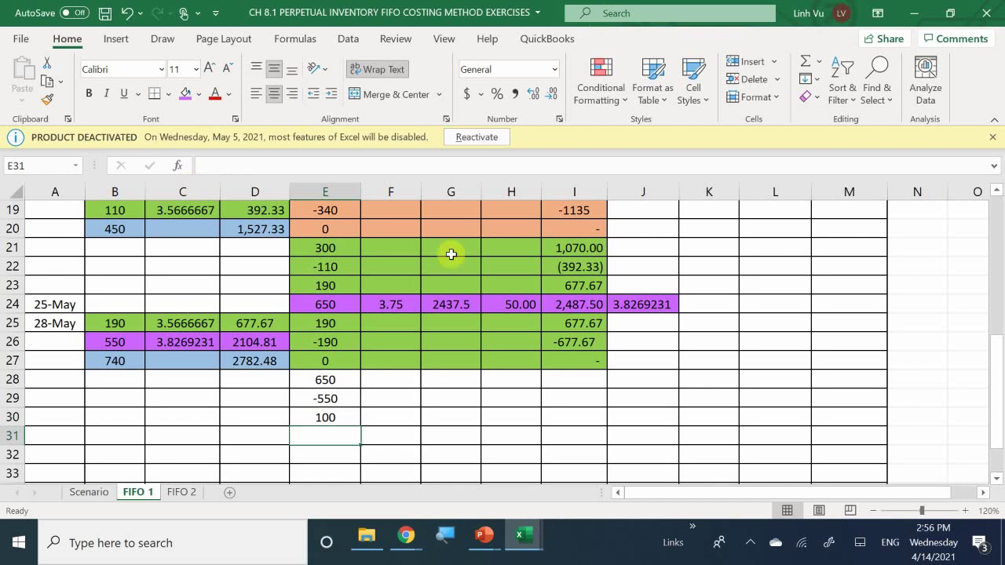
Link I28 to the 25-May total cost in I24 and enter the cost sold from D26 as a negative in I29.
click(567, 379)
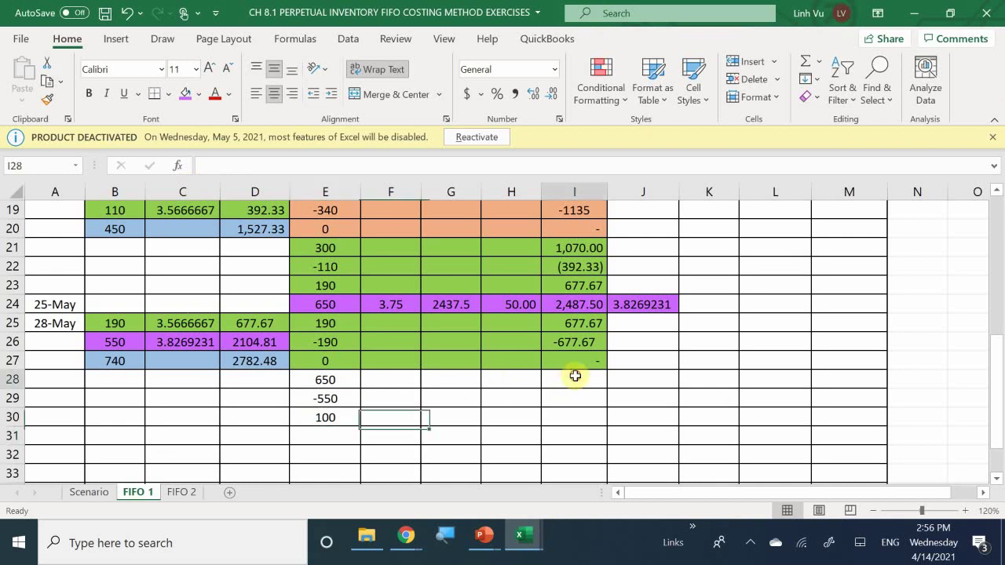
text(=)
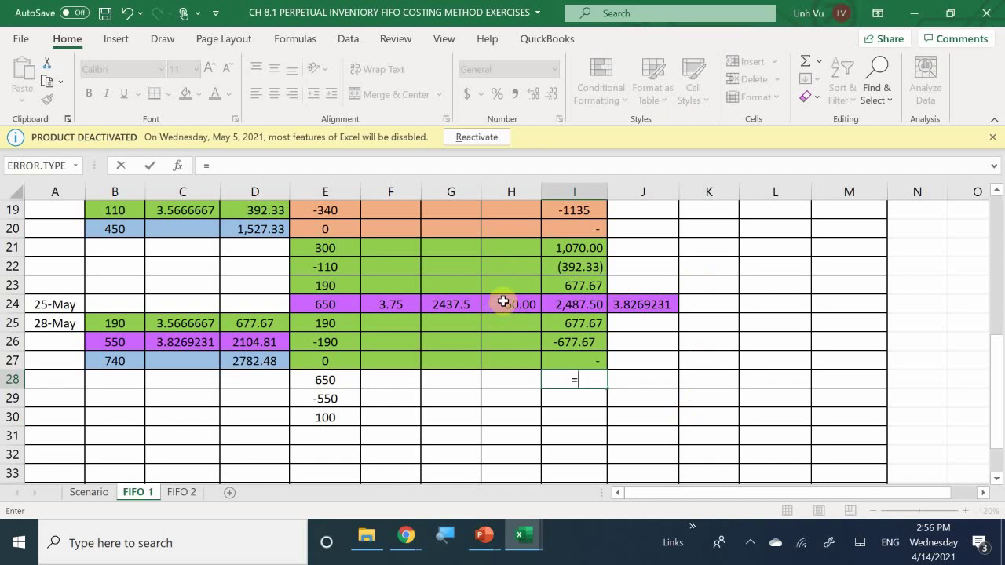
click(573, 303)
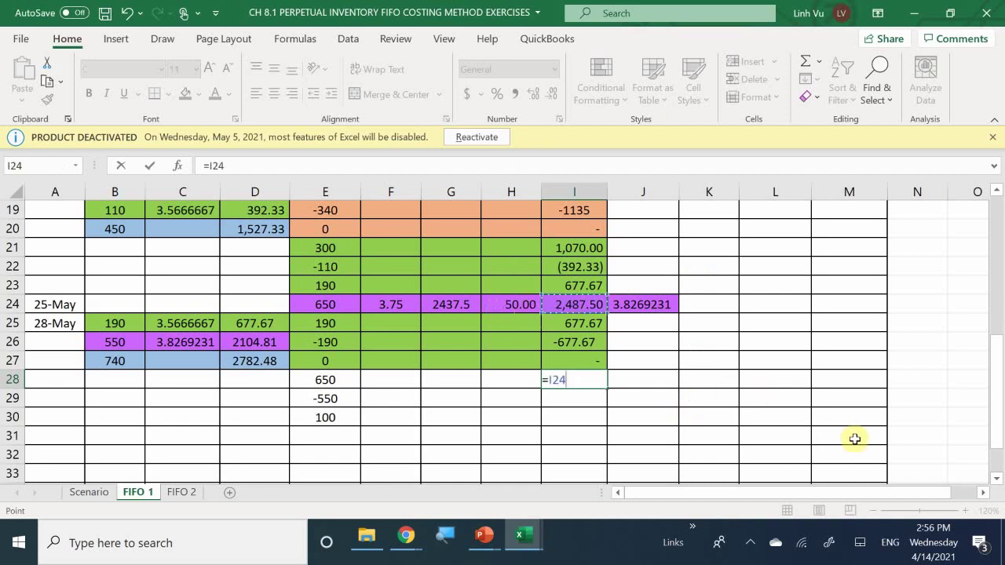
key(Return)
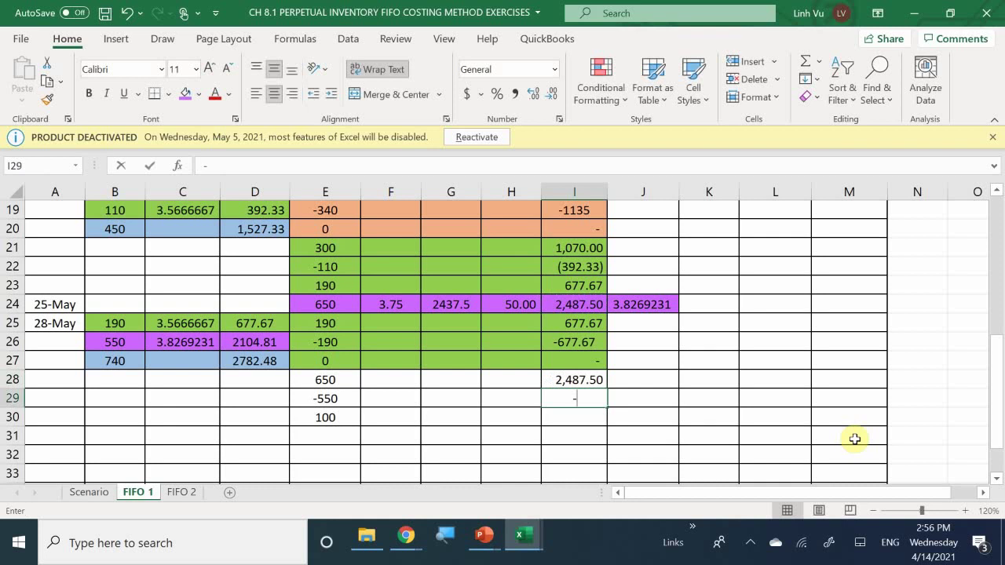
text(-)
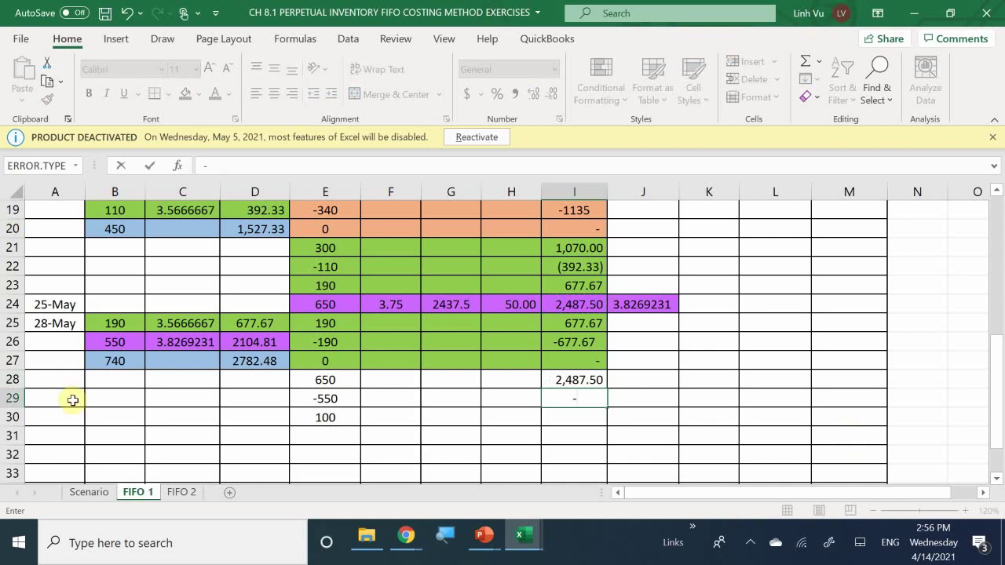
click(244, 342)
key(Return)
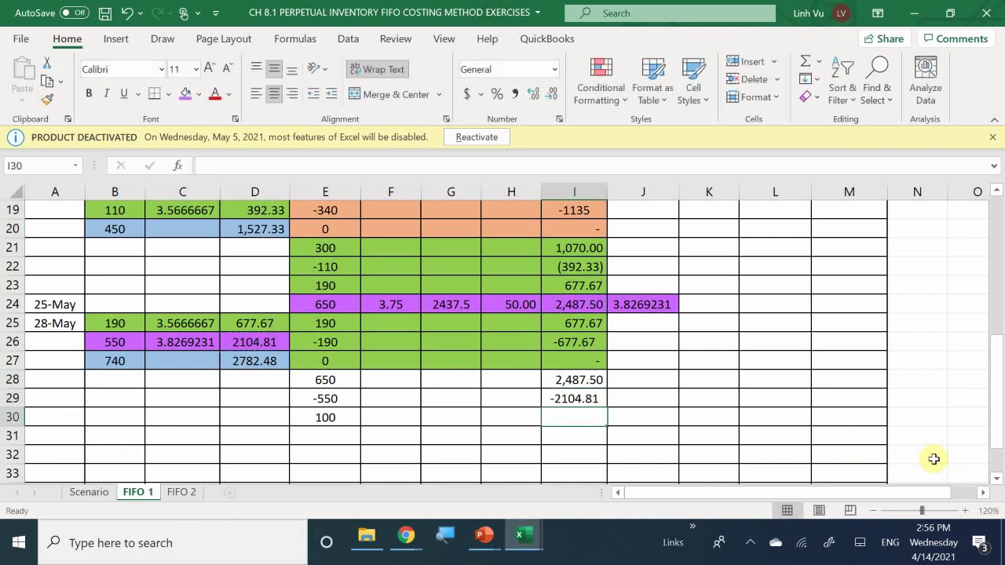
Calculate the purple layer's remaining total cost in I30 as I28 plus I29.
text(=)
key(Up)
key(Up)
text(+)
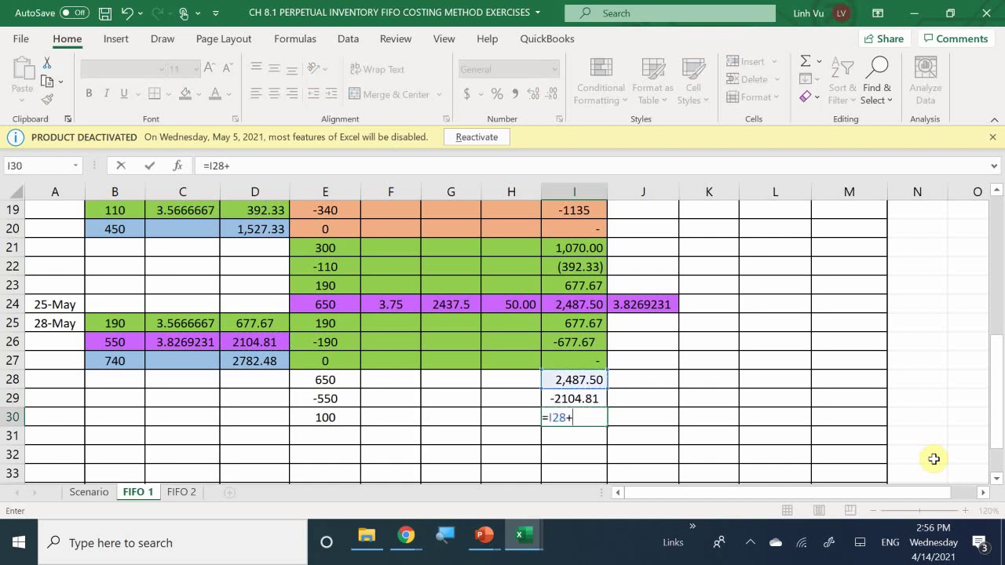
key(Up)
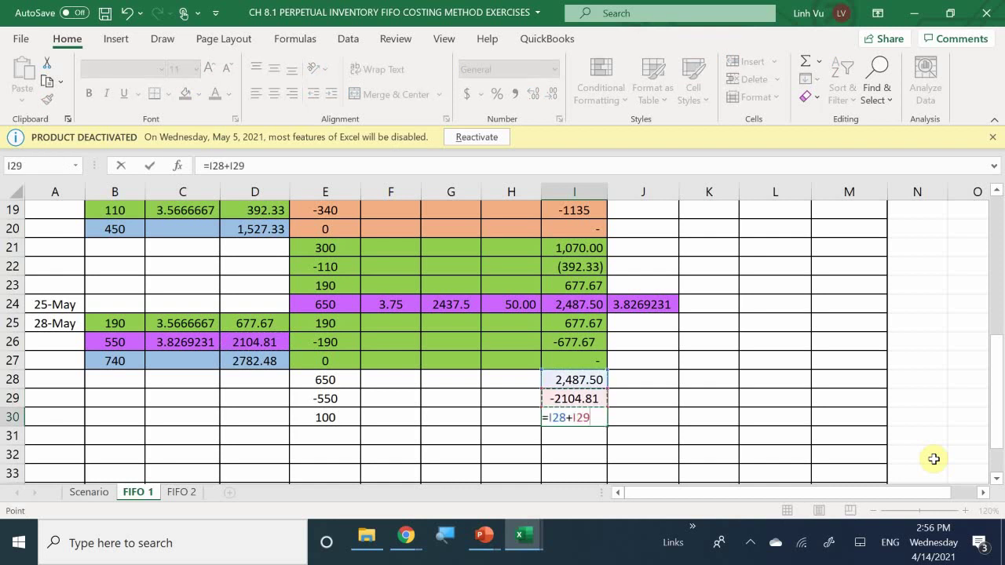
key(Return)
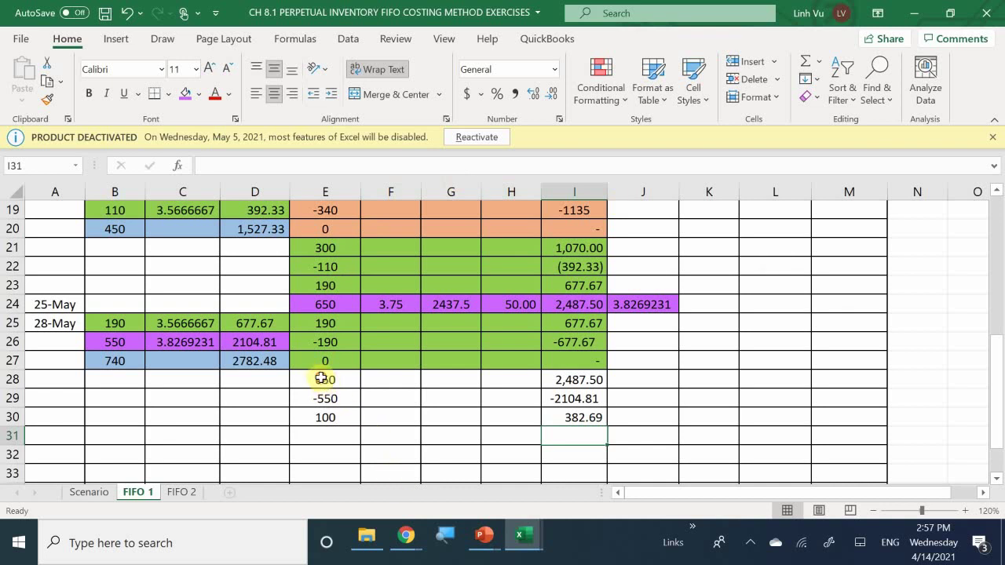
Fill the 25-May layer's sale calculation in E28:I30 with the purple colour.
mouse_move(322, 379)
mouse_down()
mouse_move(448, 410)
mouse_move(555, 422)
mouse_up()
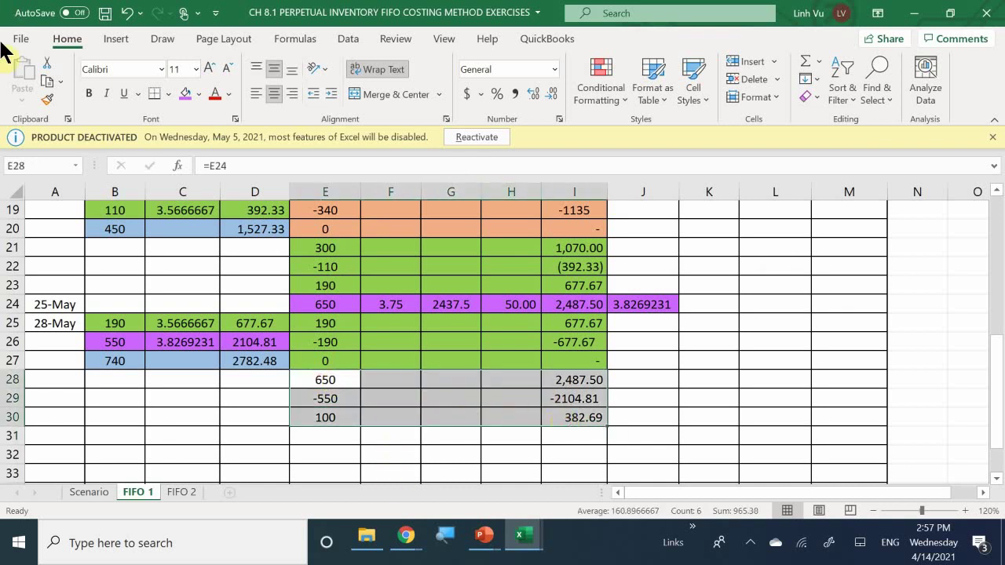
click(186, 94)
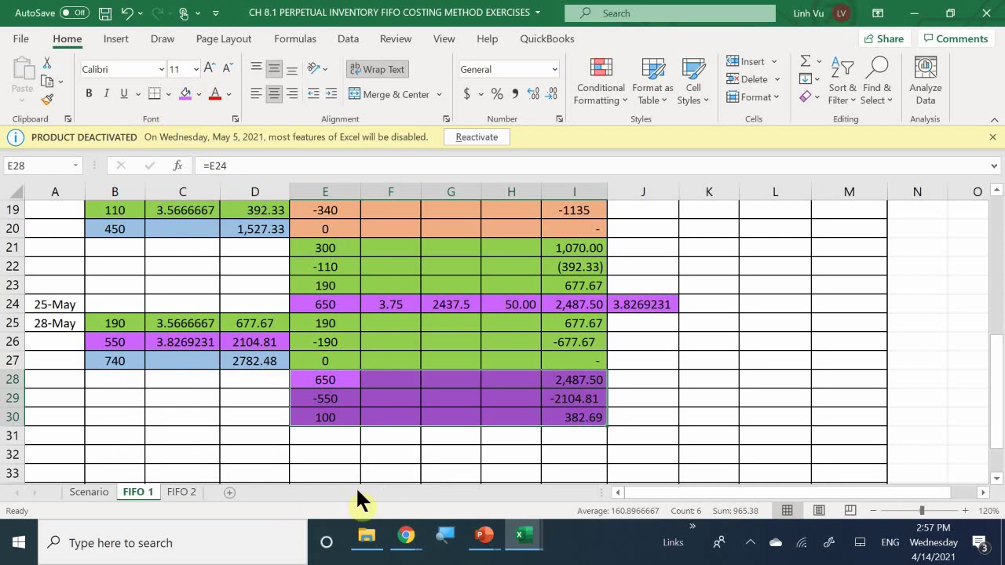
click(393, 448)
Update the purple layer's inventory-on-hand quantity in K8 to 100.
click(332, 419)
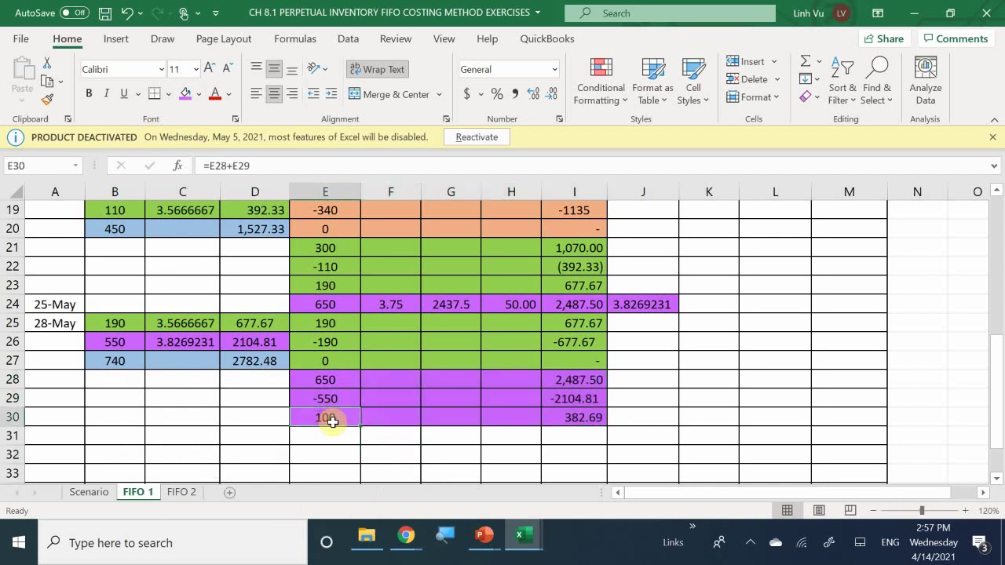
scroll(822, 275, up, 5)
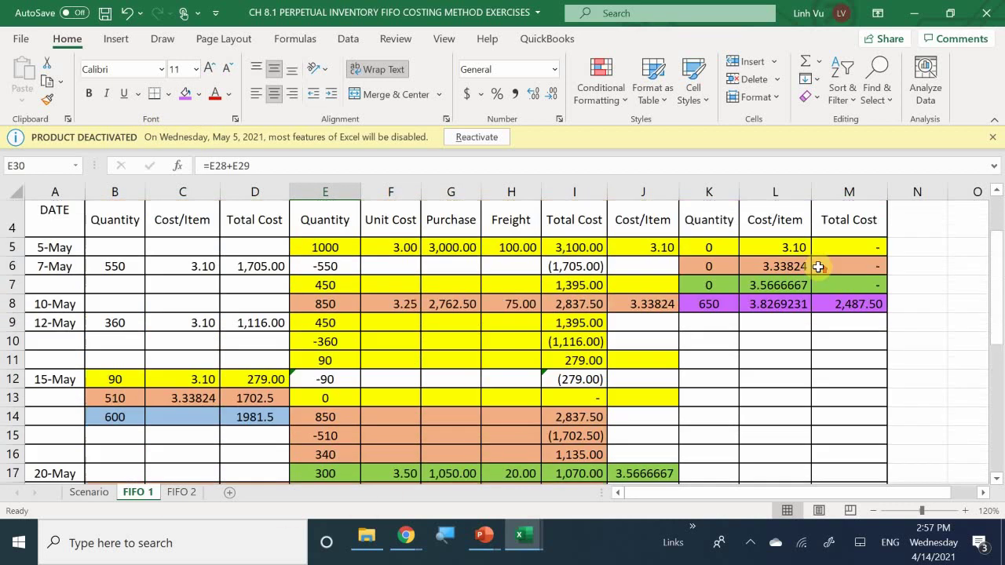
scroll(820, 267, up, 1)
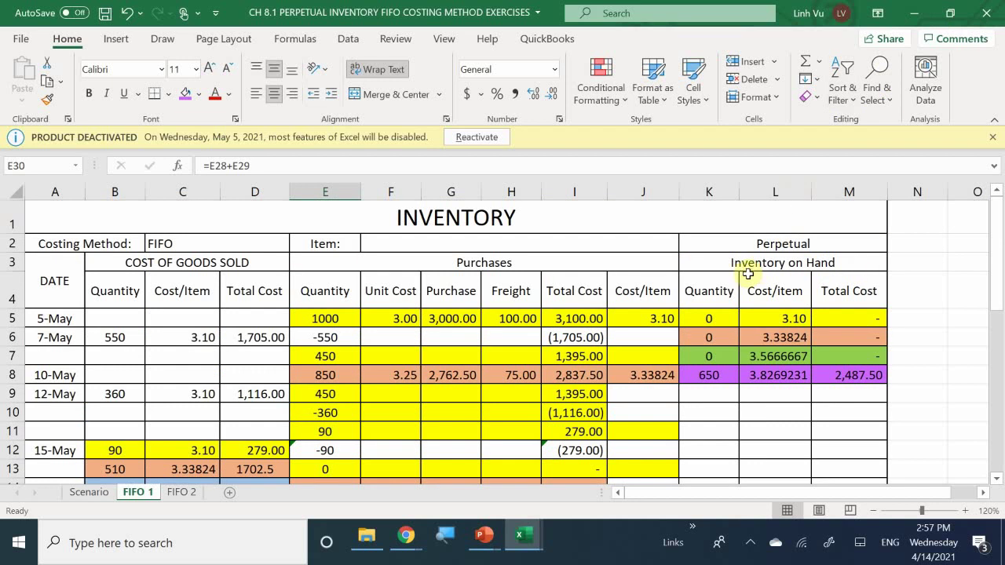
click(703, 375)
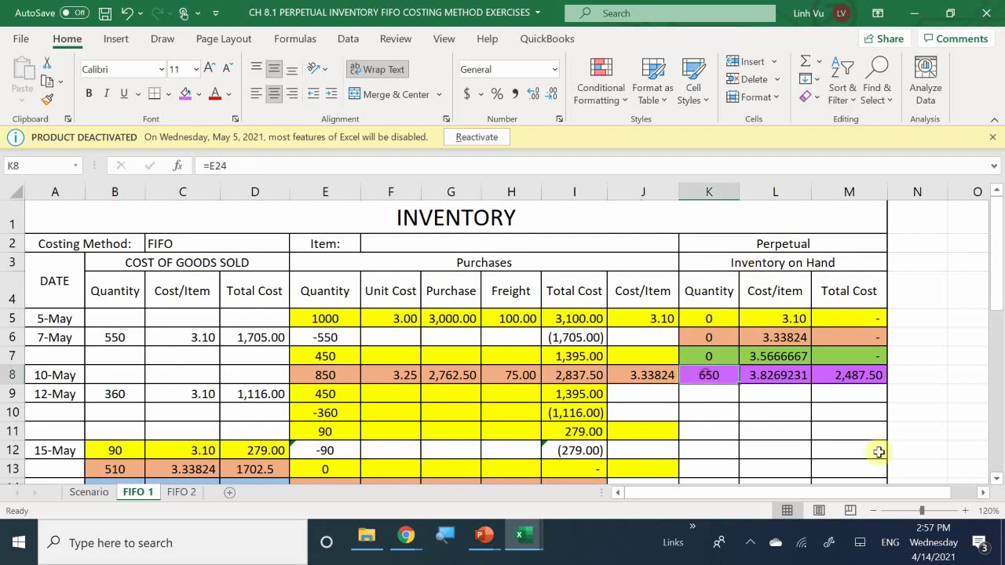
text(100)
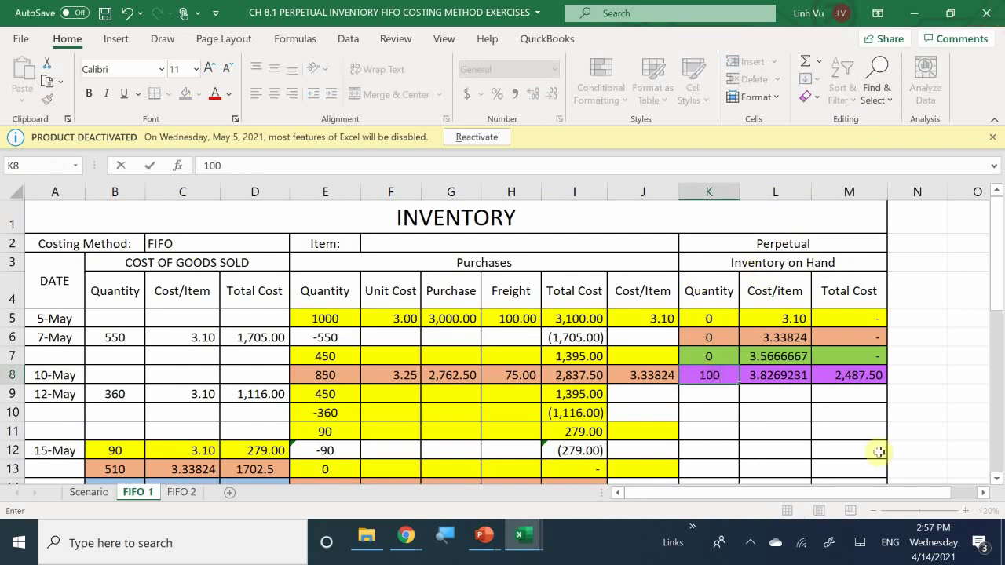
key(Return)
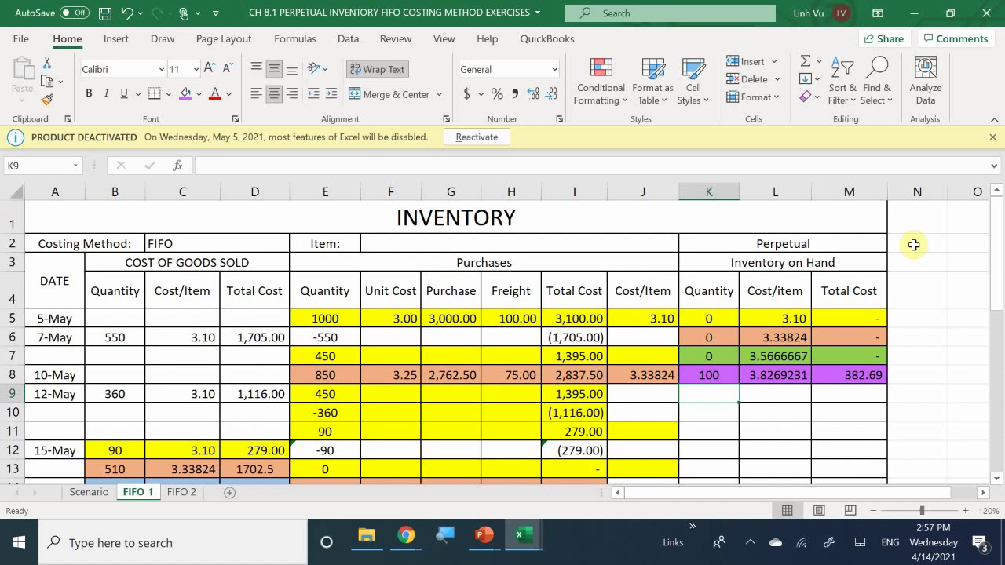
Compare the remaining quantity in FIFO 1 with the 31 May units on hand stated in the Scenario sheet.
scroll(899, 243, down, 5)
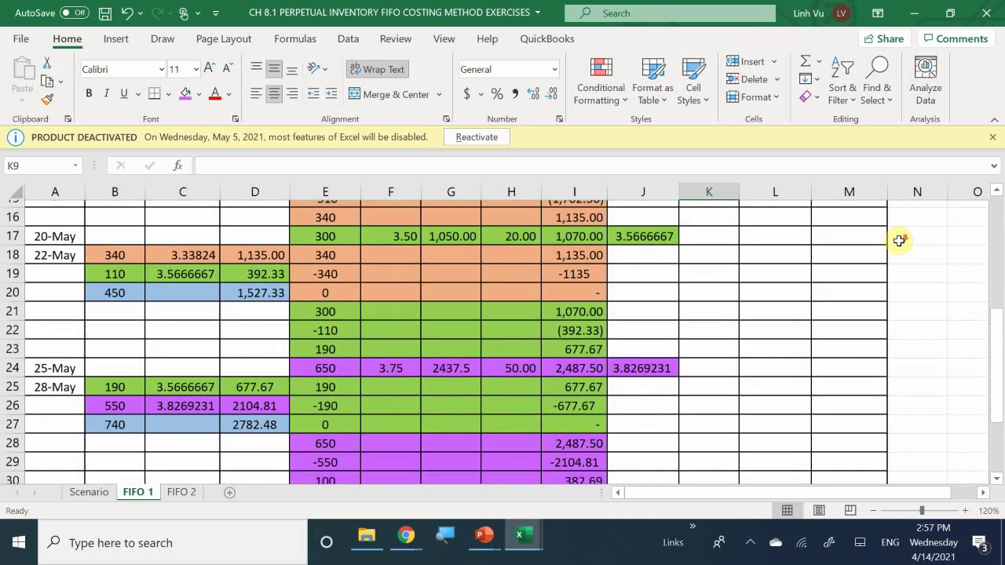
scroll(900, 240, down, 2)
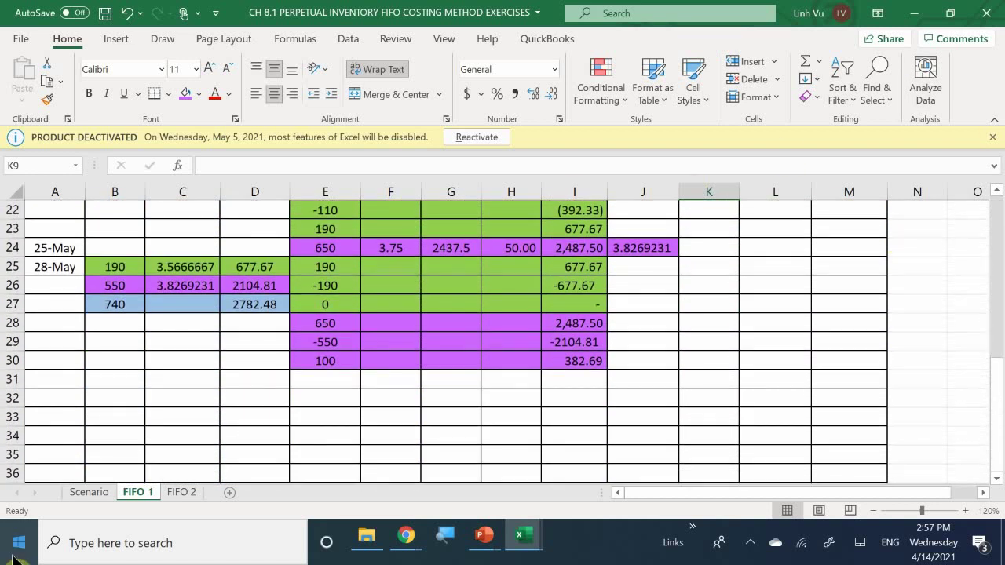
click(86, 492)
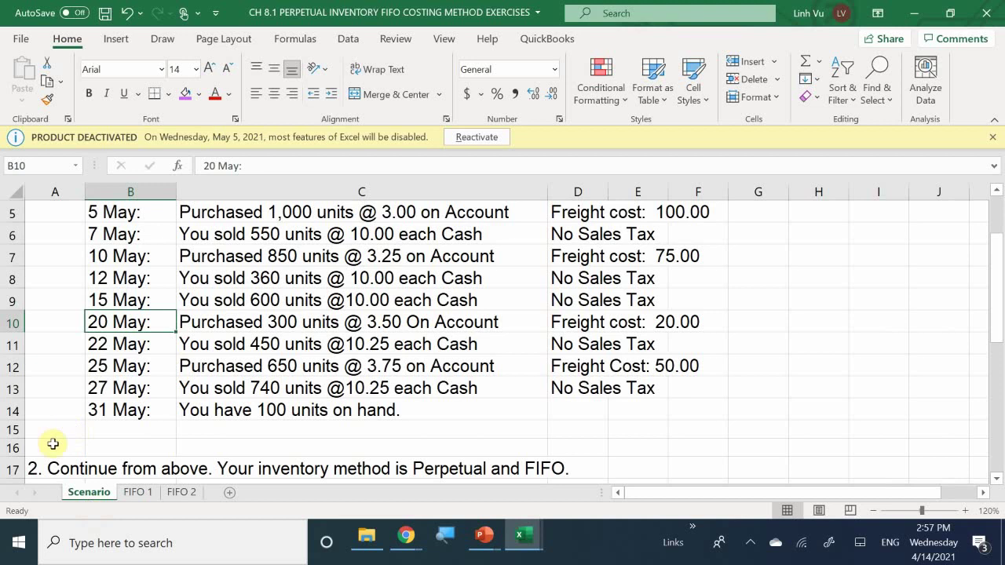
click(139, 492)
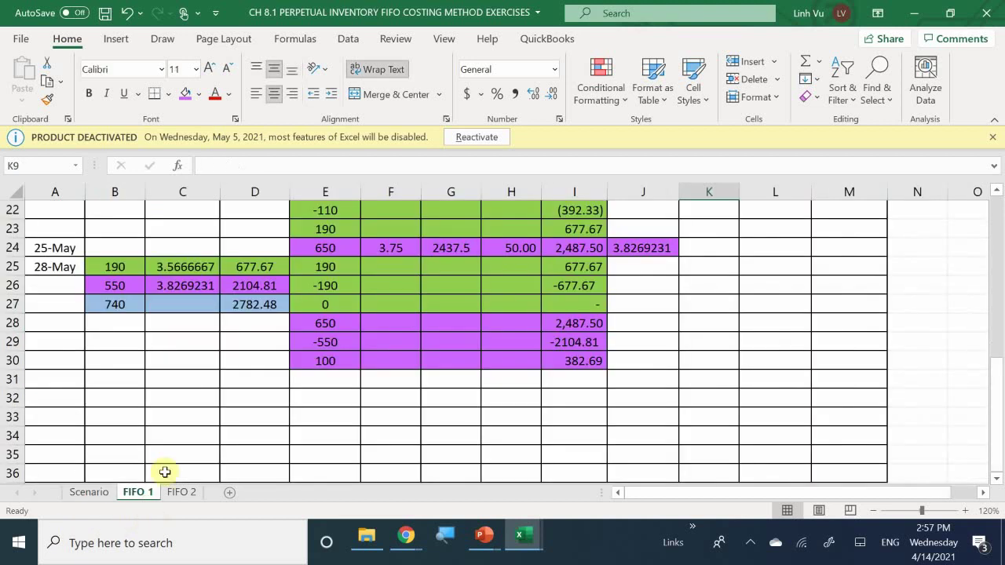
Review the completed FIFO 1 sheet from the 5-May purchase through the 28-May sale, including the inventory on hand.
scroll(268, 370, up, 2)
scroll(268, 370, up, 6)
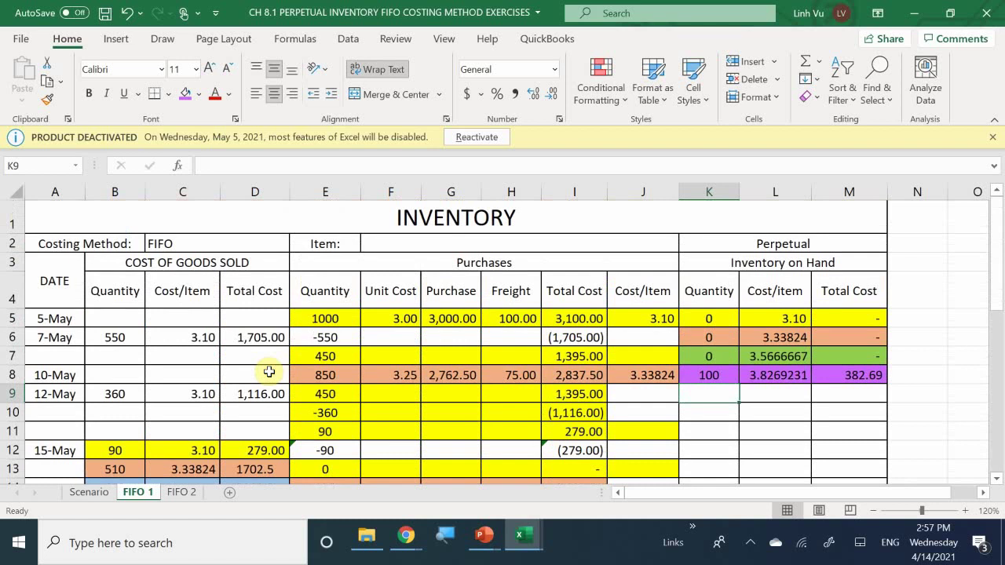
scroll(268, 371, down, 1)
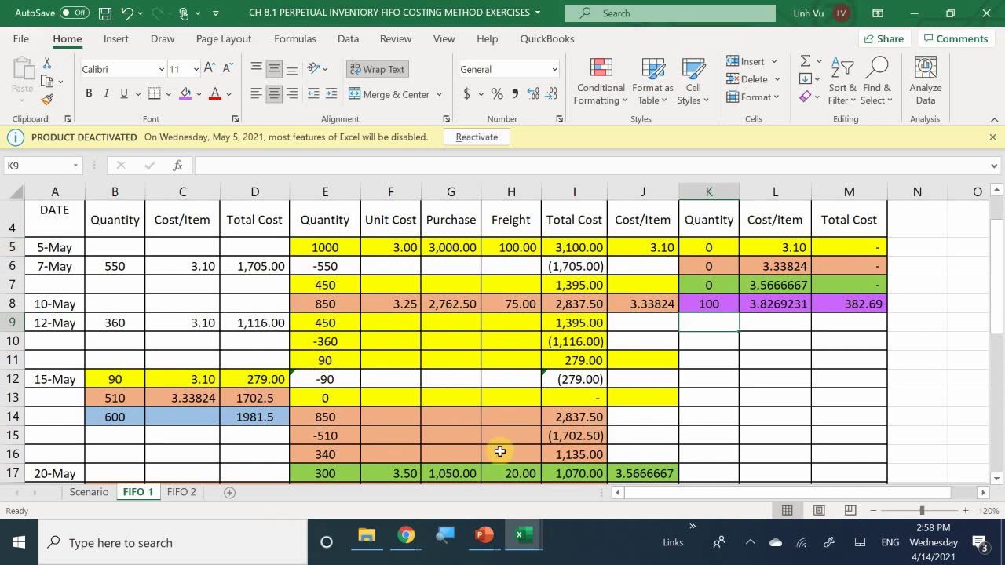
scroll(500, 451, down, 2)
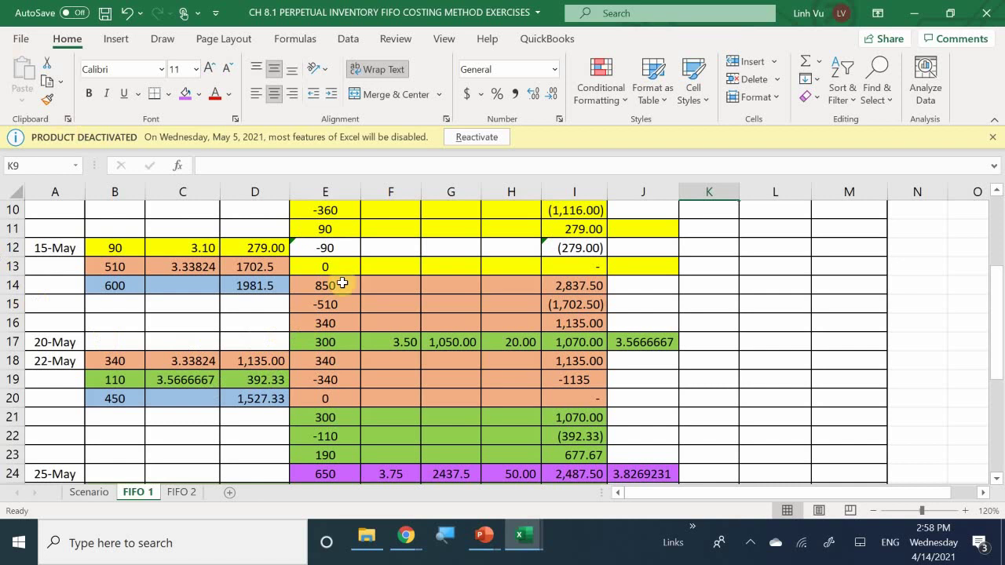
scroll(474, 377, down, 2)
scroll(476, 378, up, 1)
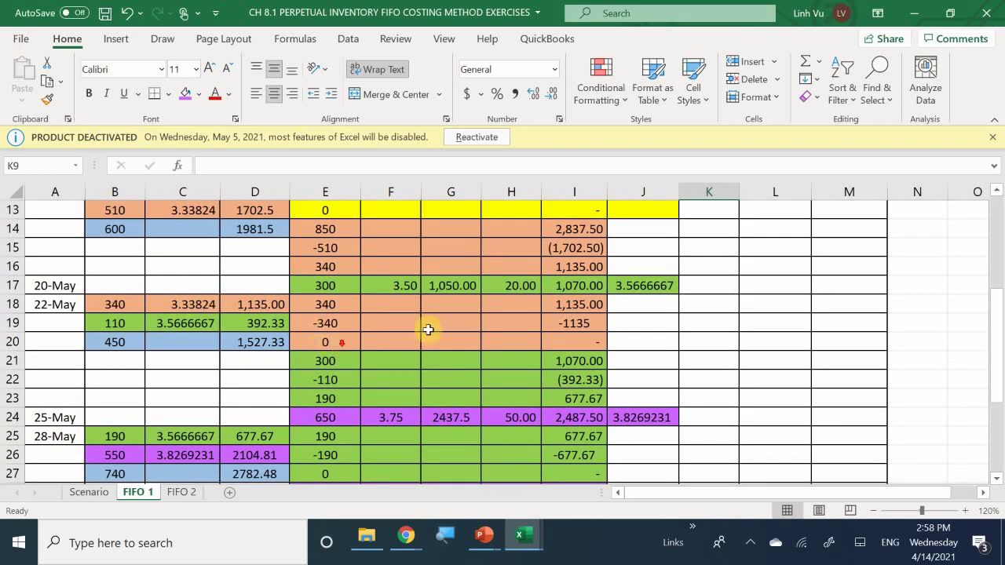
scroll(428, 330, down, 1)
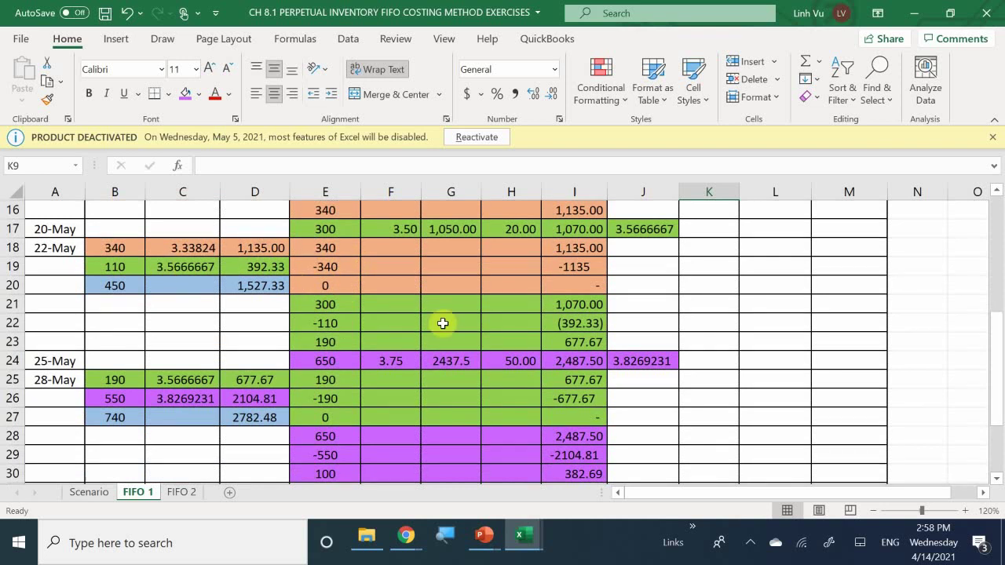
scroll(443, 299, down, 1)
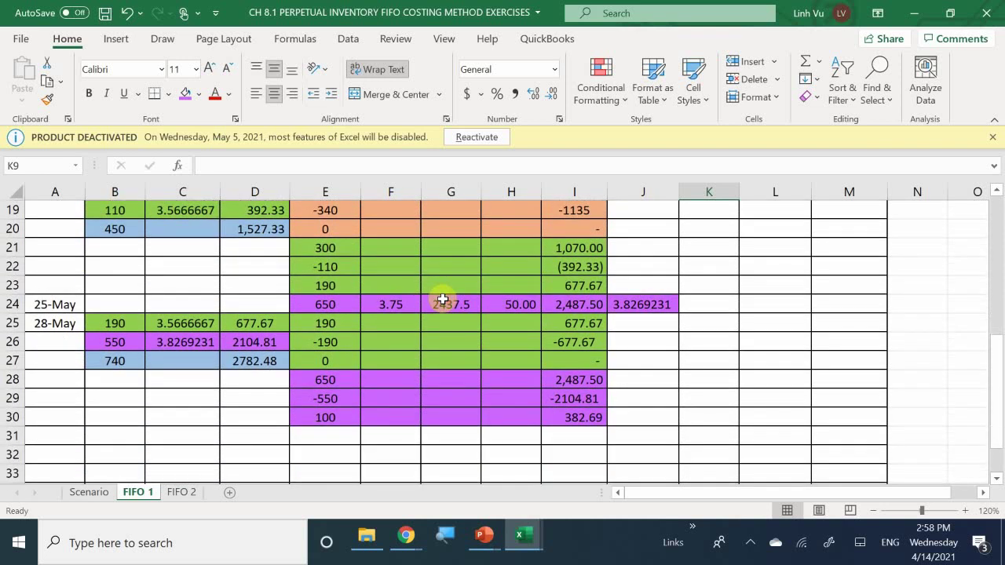
scroll(443, 300, up, 6)
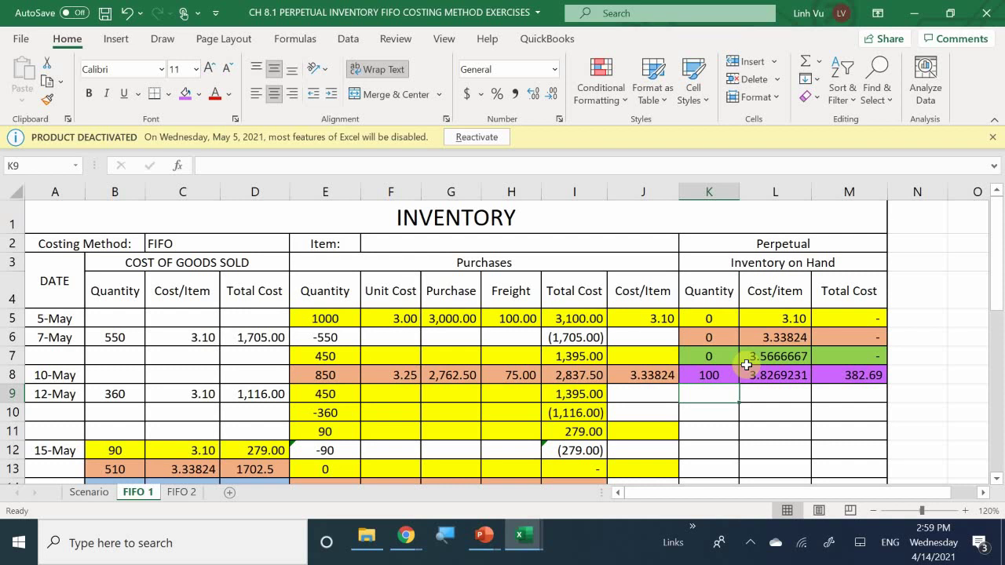
scroll(747, 366, down, 7)
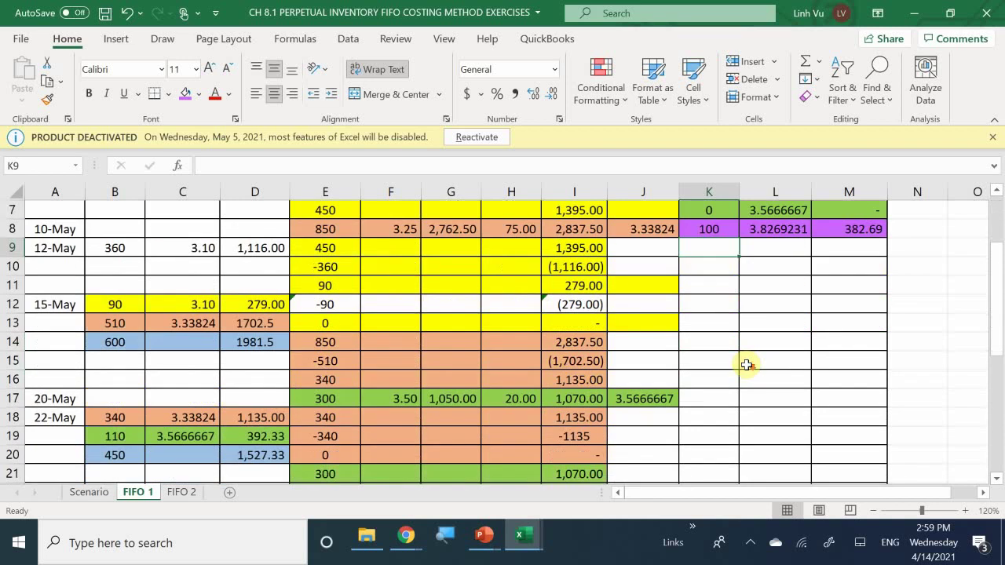
scroll(747, 365, down, 1)
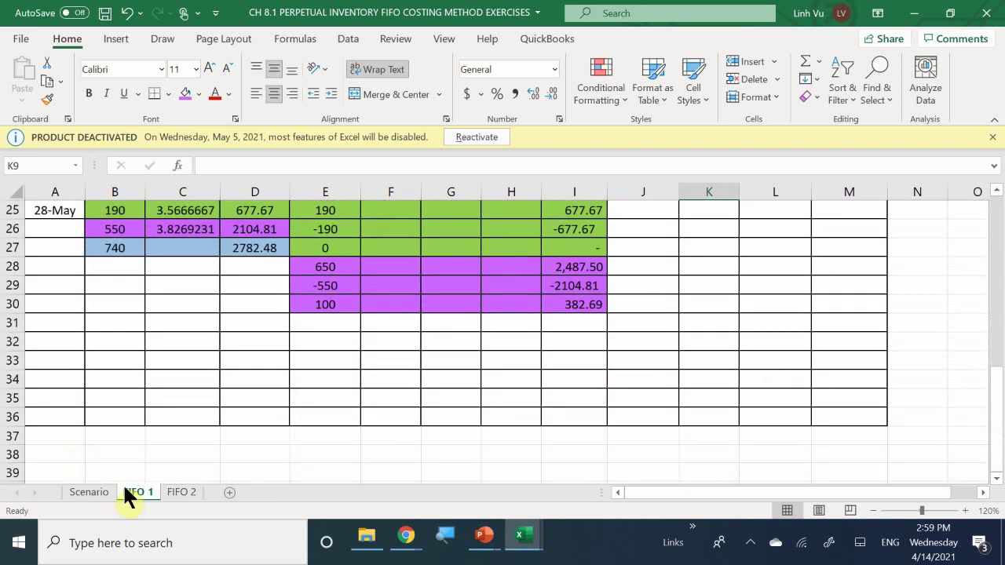
Read exercise 2's June transactions in the Scenario sheet and examine the ending inventory on hand in FIFO 1.
click(183, 492)
click(78, 493)
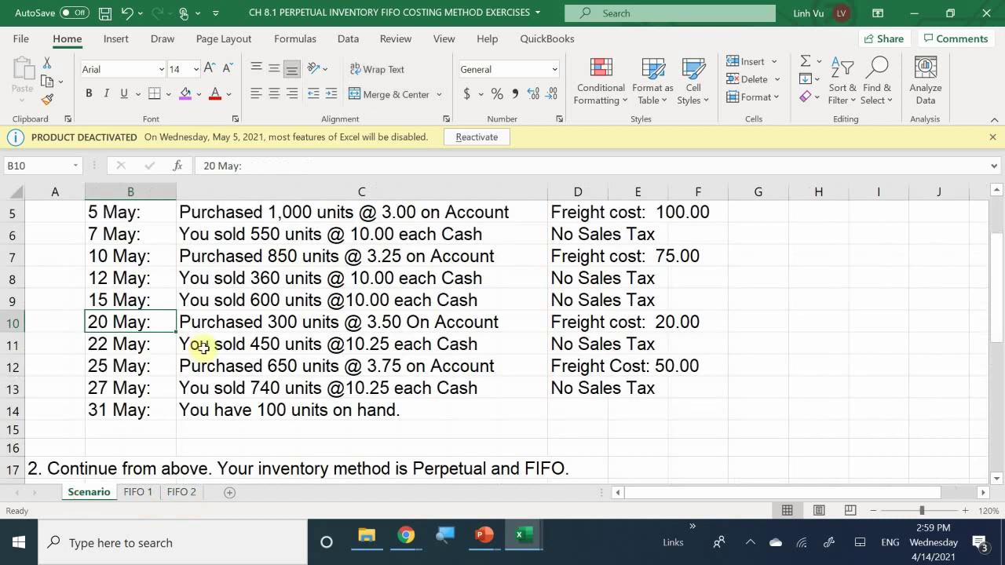
scroll(236, 319, down, 3)
scroll(236, 319, down, 3)
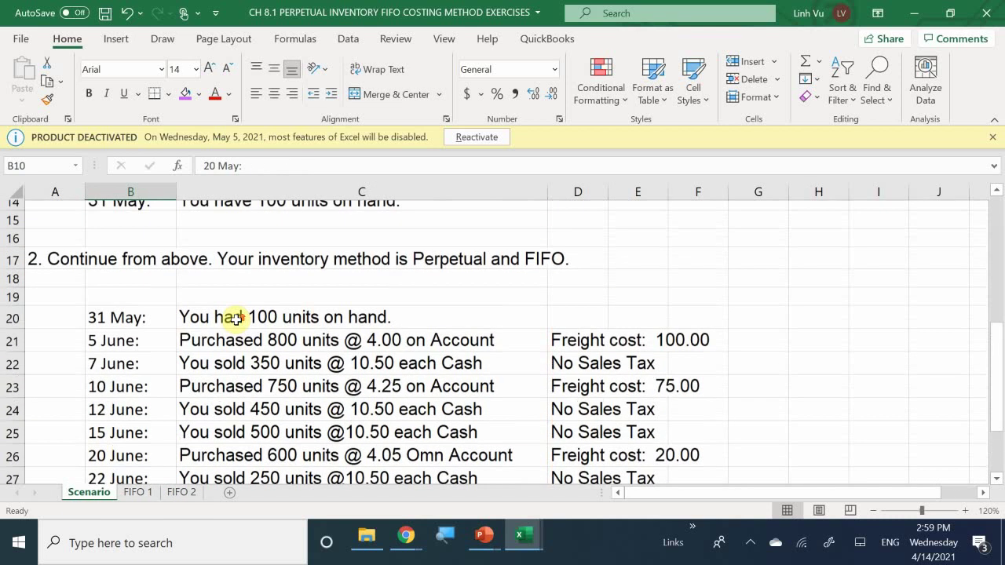
scroll(236, 319, up, 1)
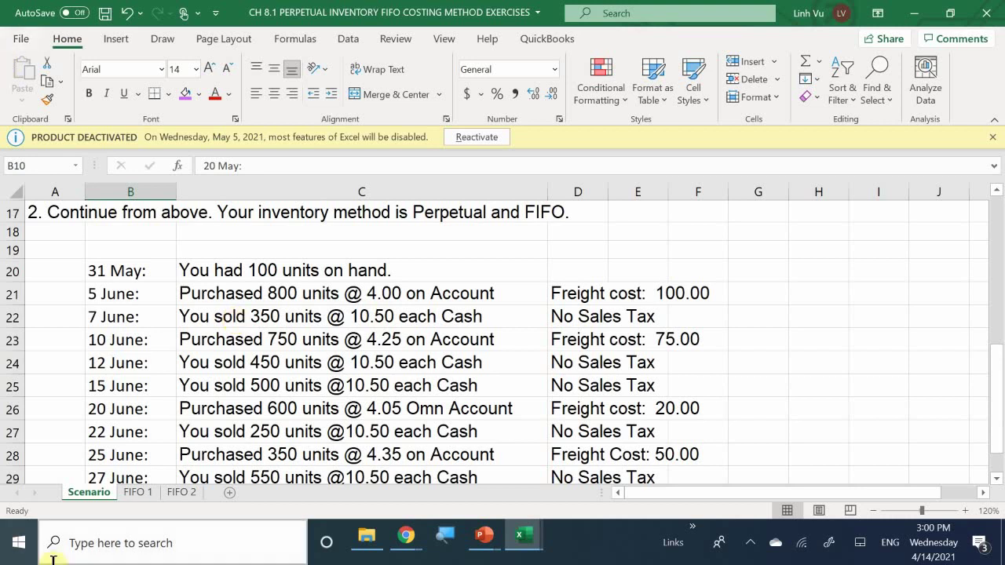
click(138, 492)
scroll(283, 351, up, 1)
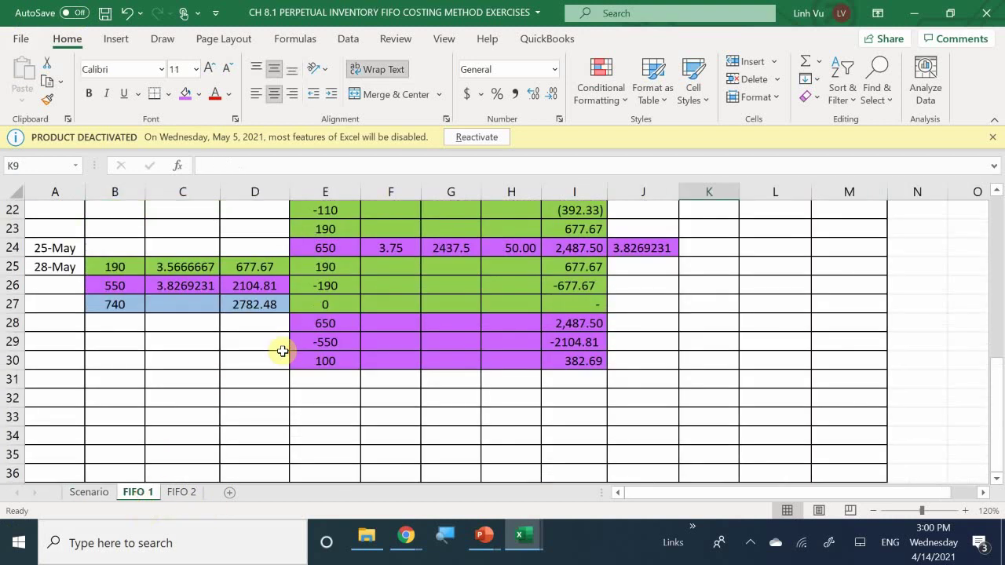
scroll(756, 316, up, 7)
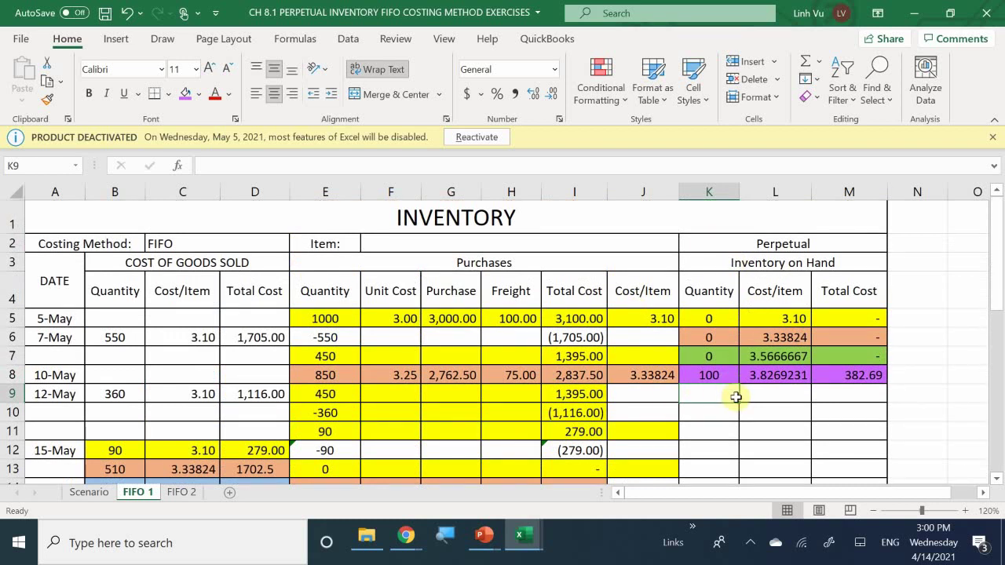
Enter 5/31 as the opening date in A5 of the FIFO 2 sheet, viewed at 120%.
click(182, 492)
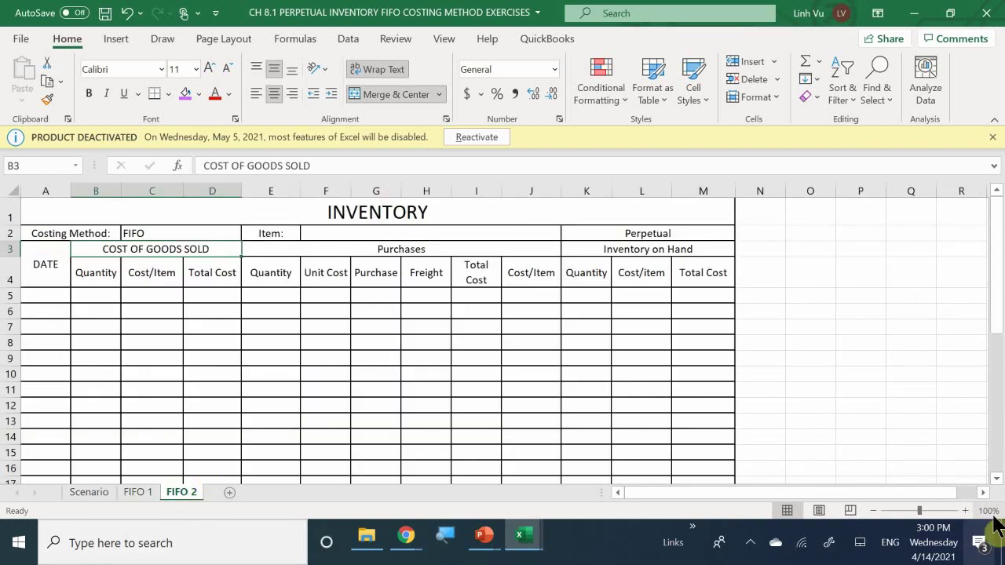
click(967, 512)
click(966, 511)
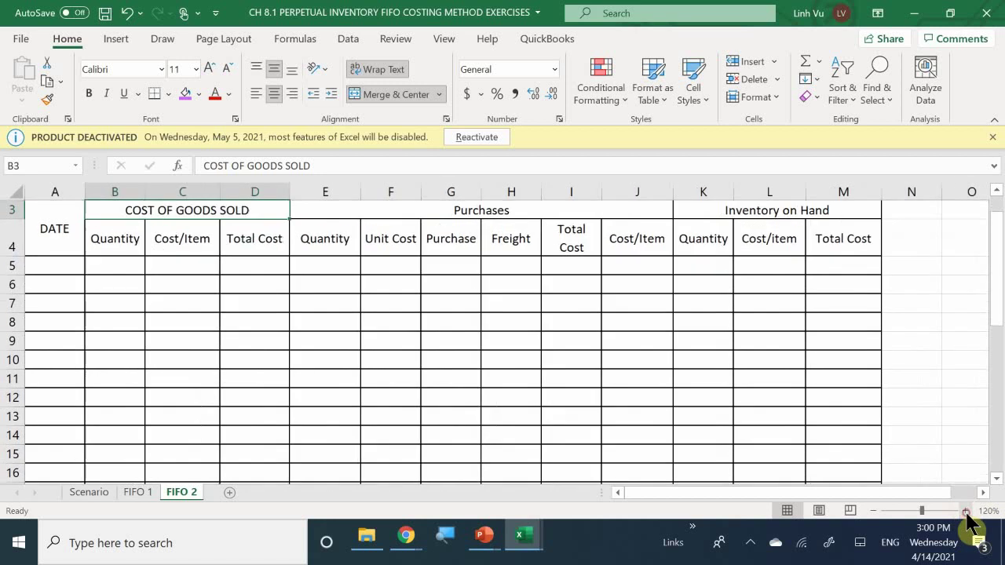
scroll(87, 373, up, 1)
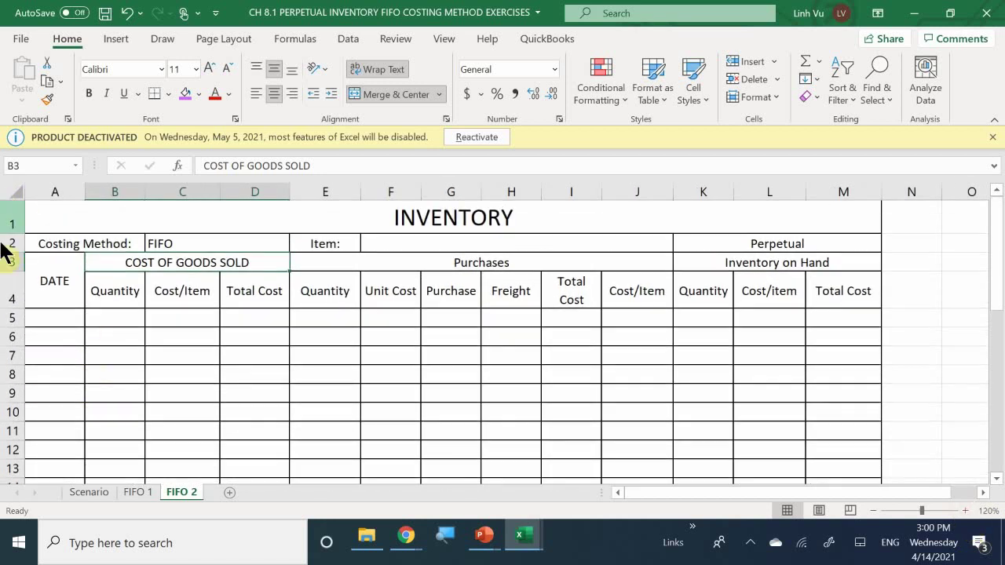
click(69, 319)
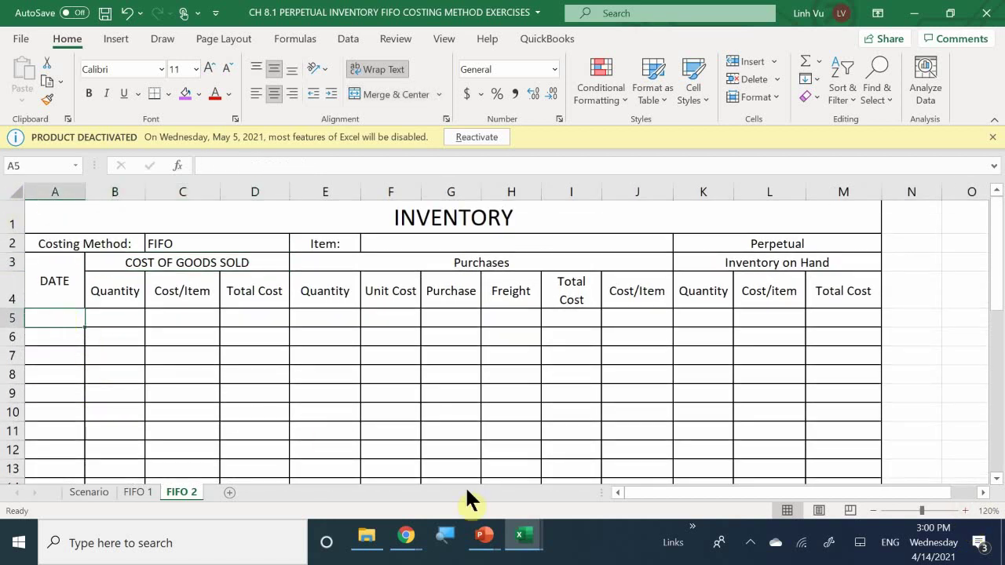
text(5/31)
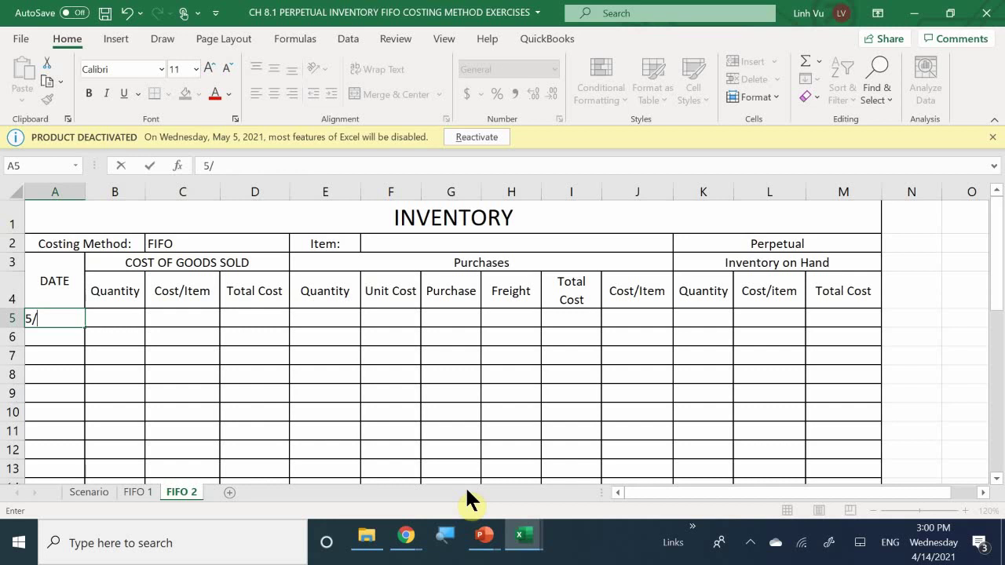
key(Return)
Enter =100 as the 31-May inventory on hand quantity in K5.
key(Up)
key(Right)
key(Right)
key(Right)
key(Right)
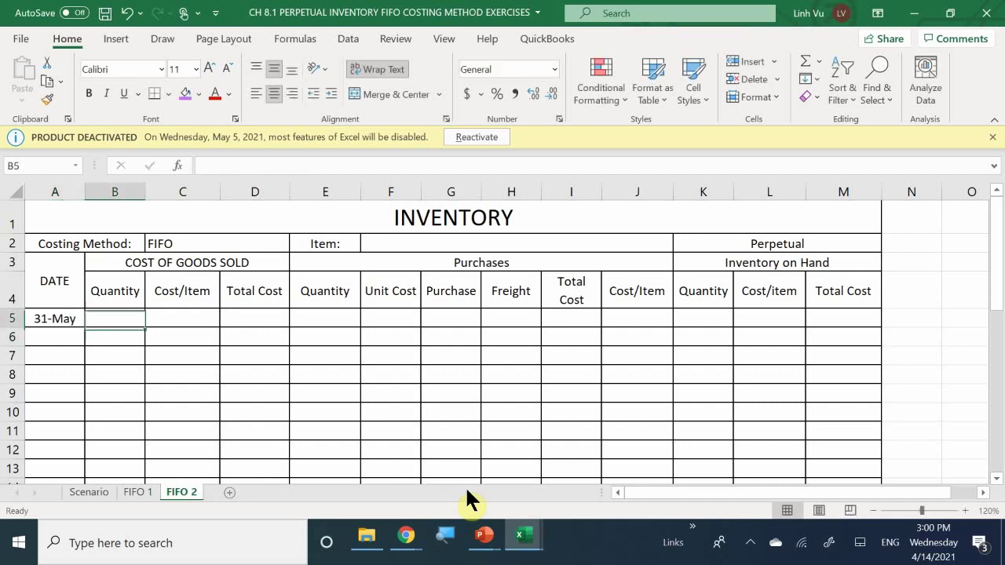
key(Right)
key(Right)
key(Right)
key(Right)
key(Right)
key(Right)
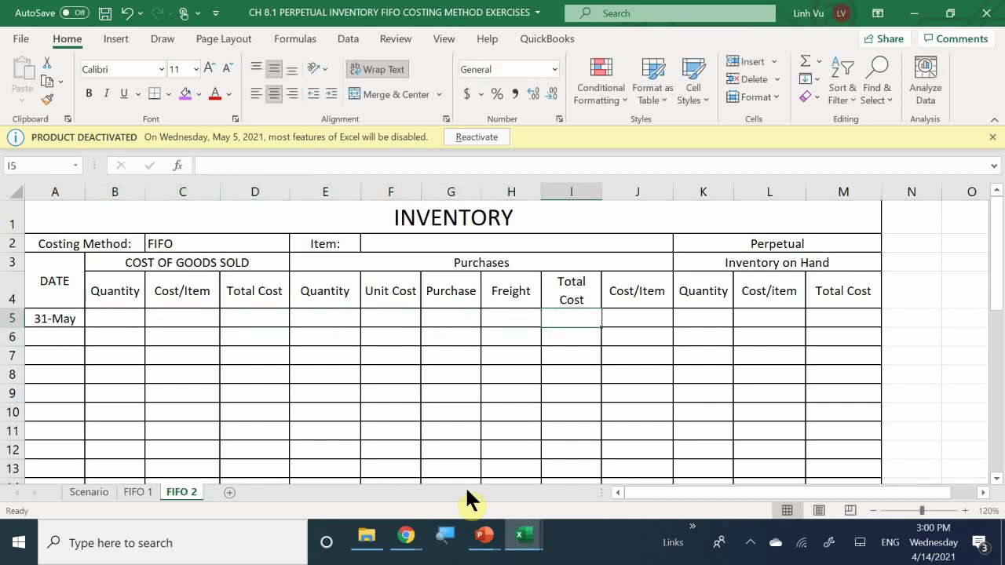
text(=)
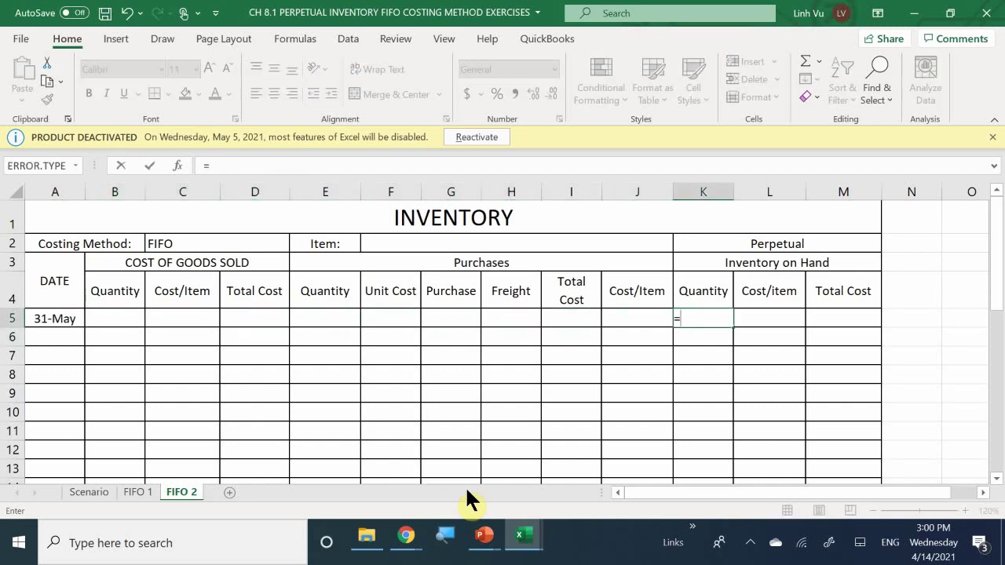
text(100)
key(Return)
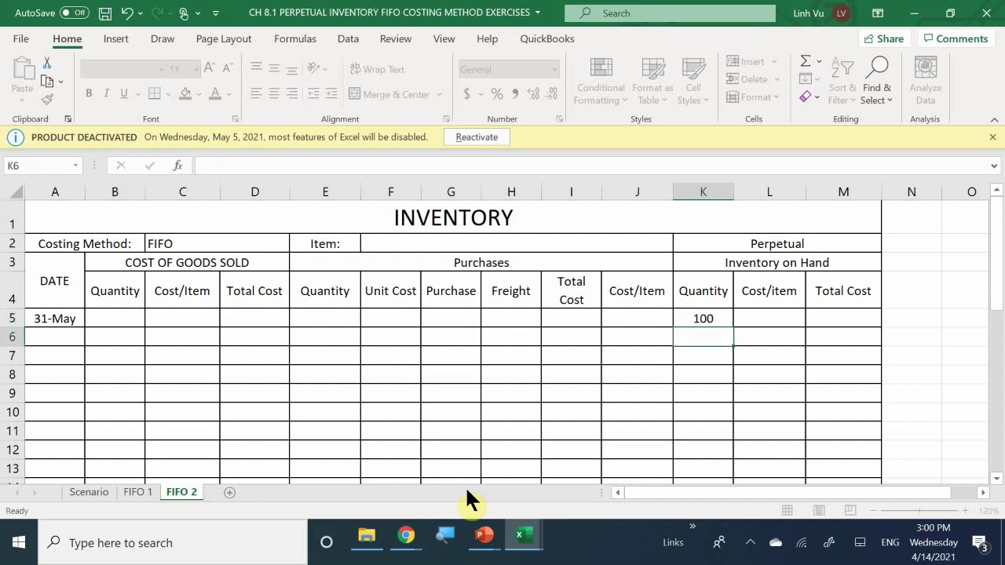
Link the 31-May on-hand cost per item in L5 to cell L8 of the FIFO 1 sheet.
key(Right)
key(Up)
text(=)
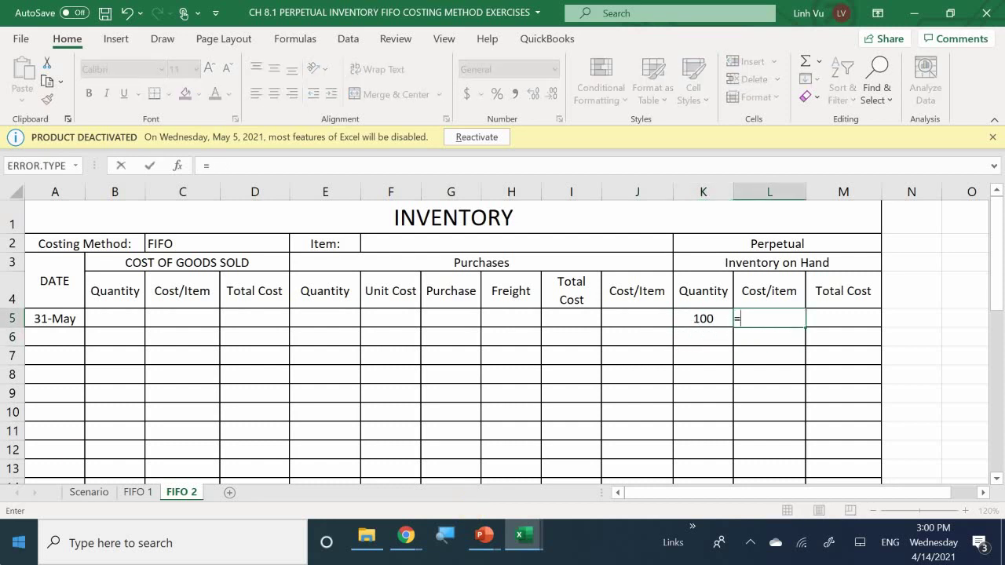
click(131, 492)
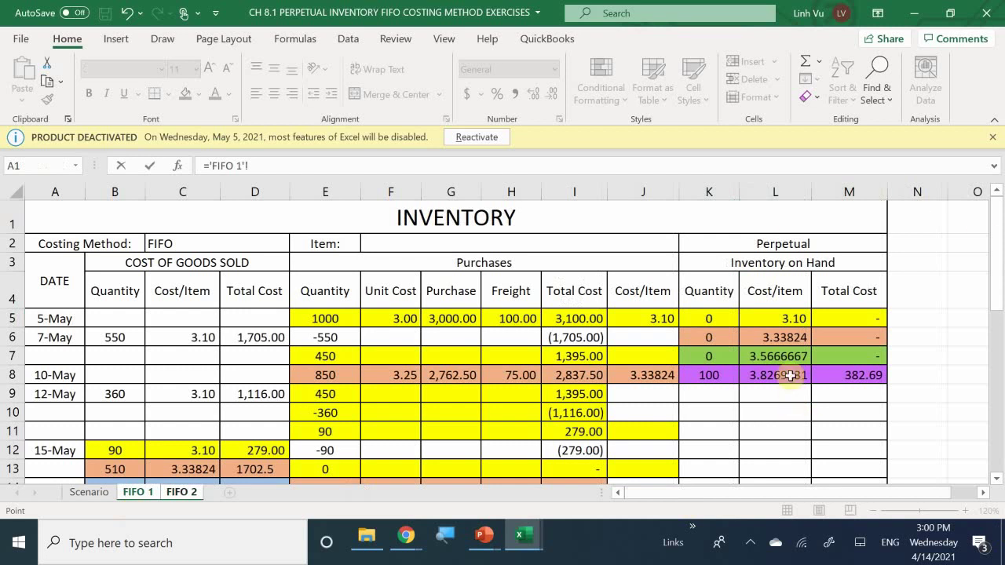
click(754, 375)
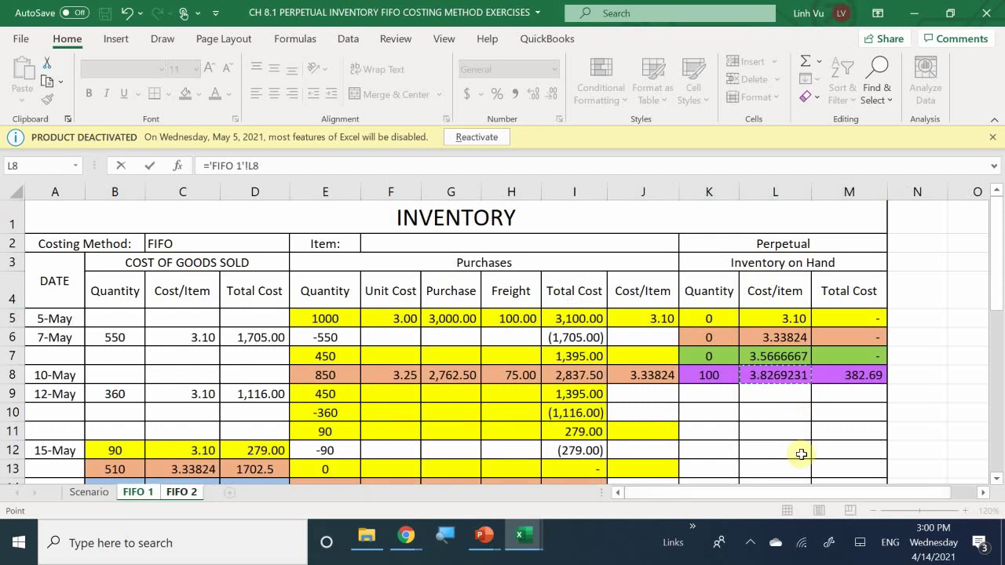
key(Return)
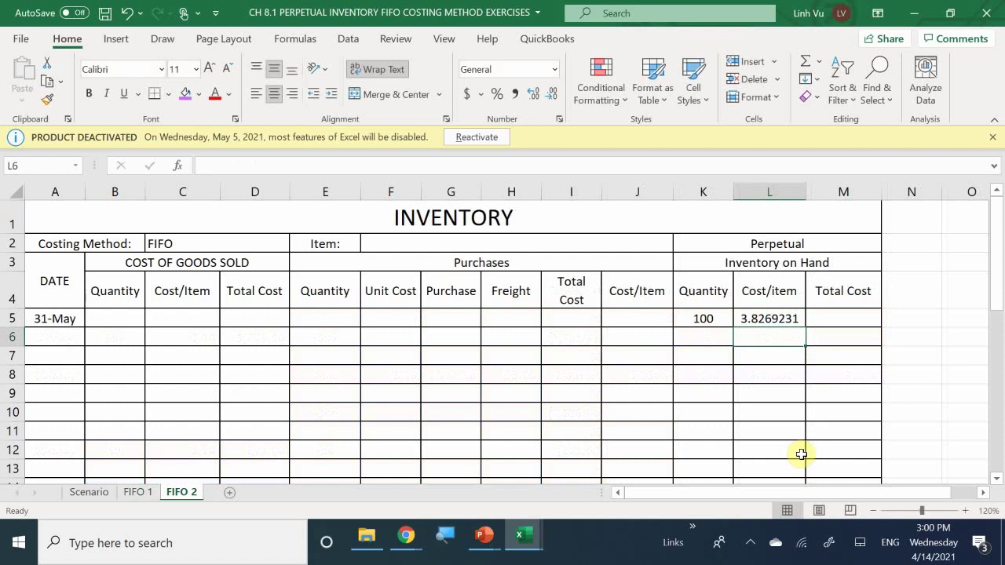
Calculate the 31-May on-hand total cost in M5 with the formula =K5*L5.
key(Right)
key(Up)
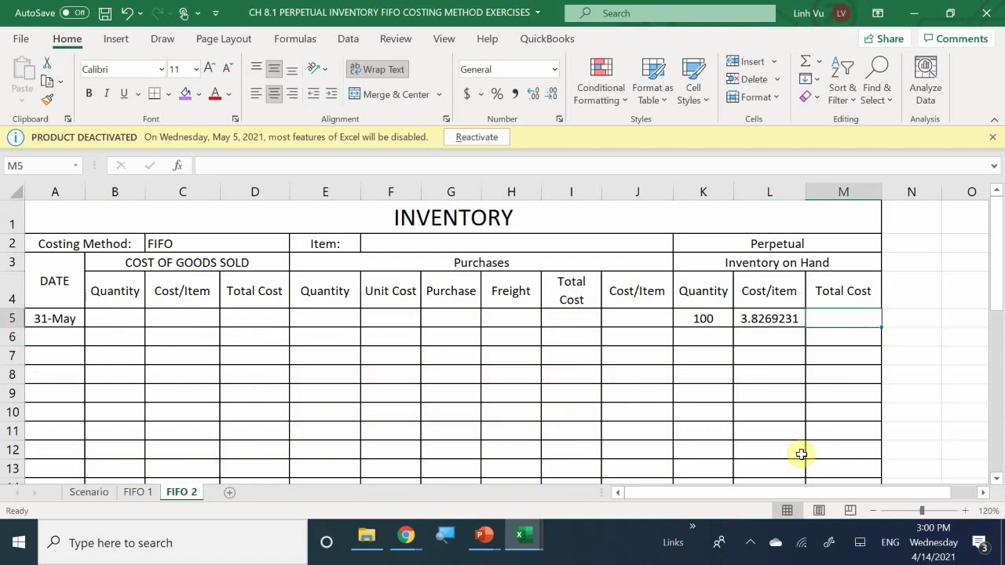
text(=)
key(Left)
key(Left)
text(*)
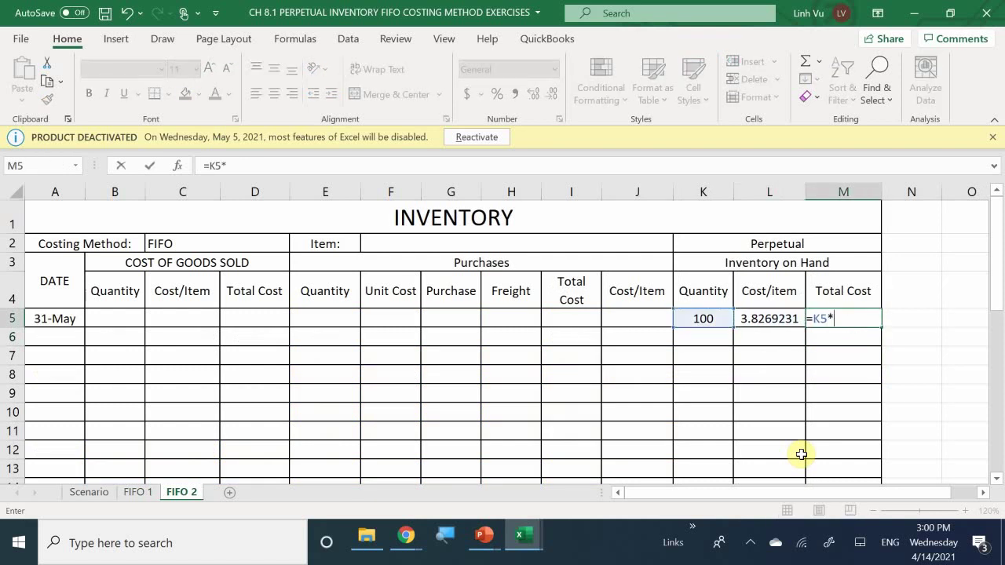
key(Left)
key(Return)
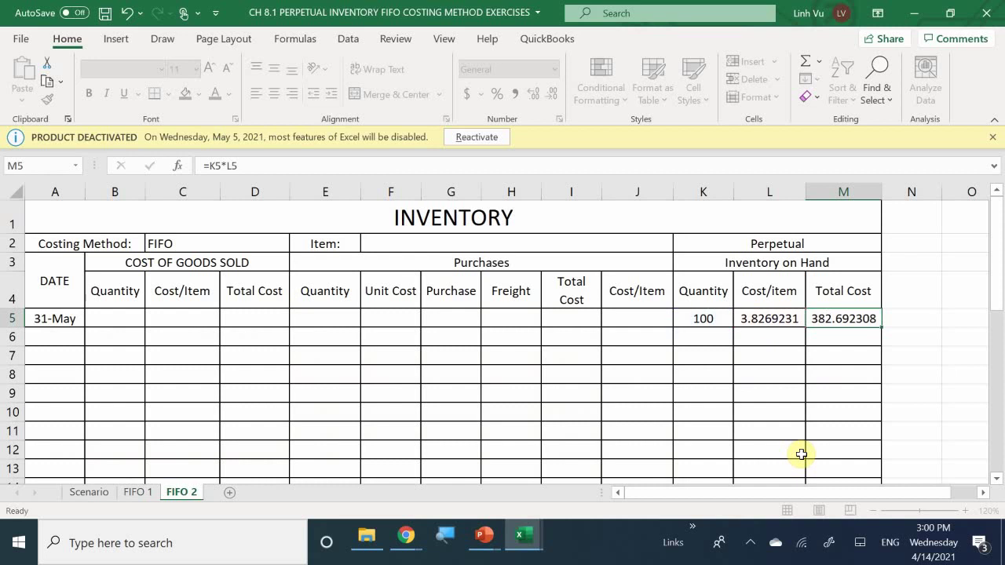
Reduce M5 to two decimal places and fill its formula down through M9.
click(827, 318)
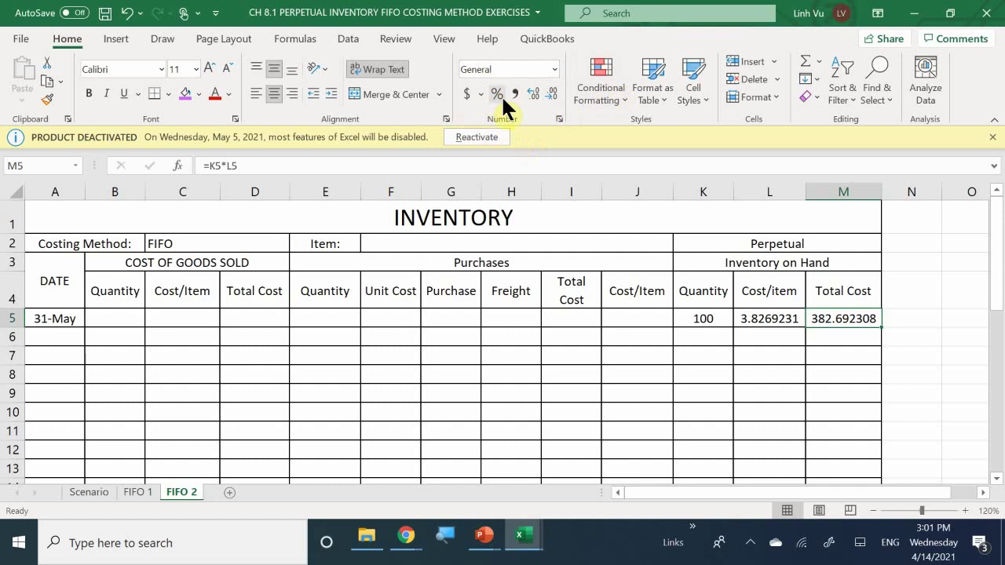
click(554, 94)
click(554, 95)
click(553, 95)
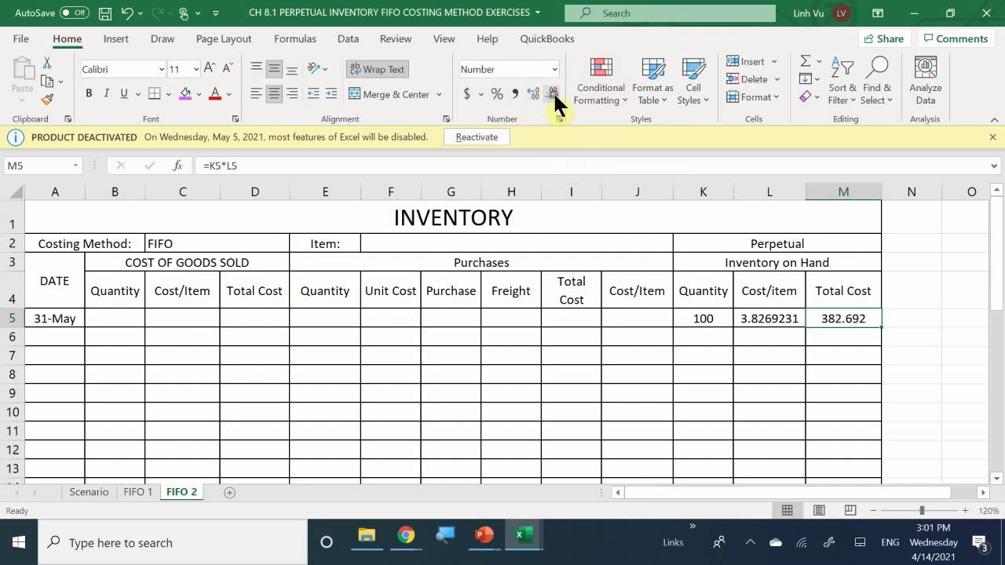
click(553, 94)
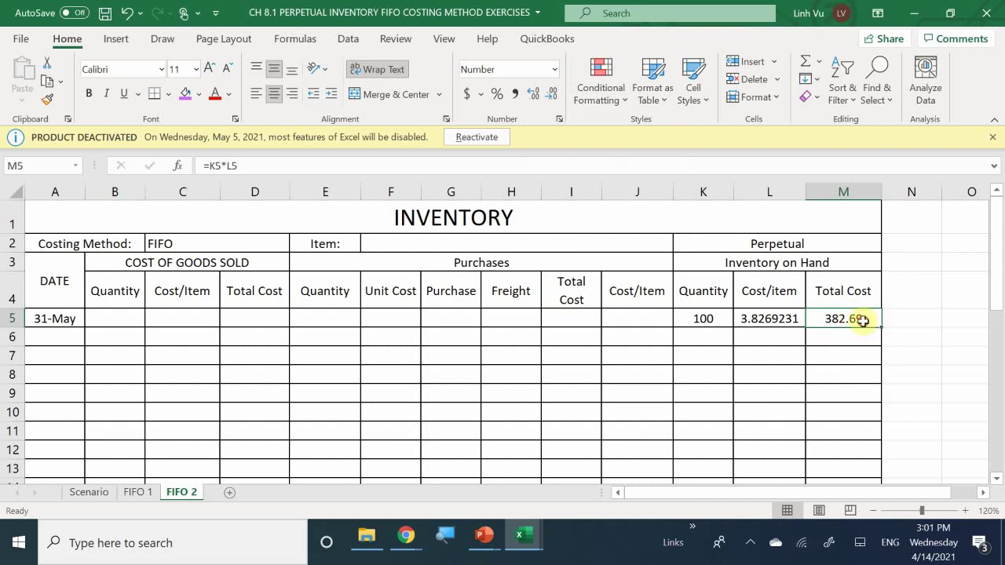
drag(883, 327, 895, 391)
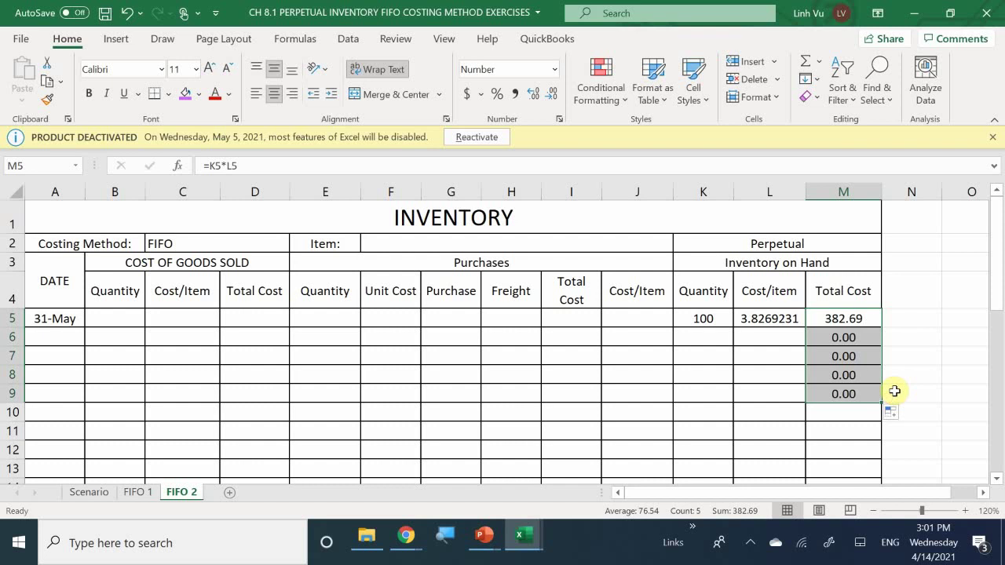
Shade the 31-May inventory on hand cells K5:M5 with the purple fill.
click(754, 392)
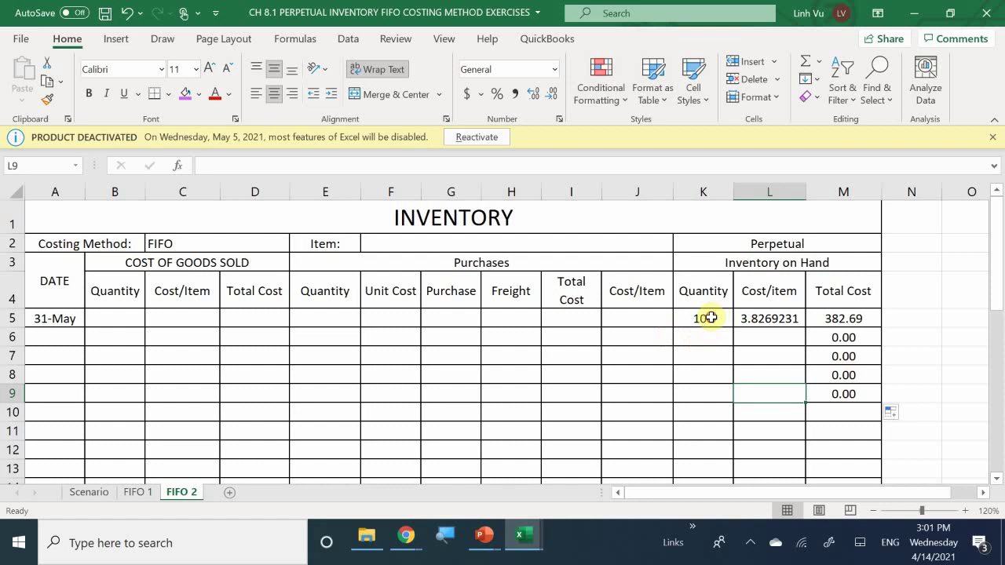
drag(711, 318, 851, 322)
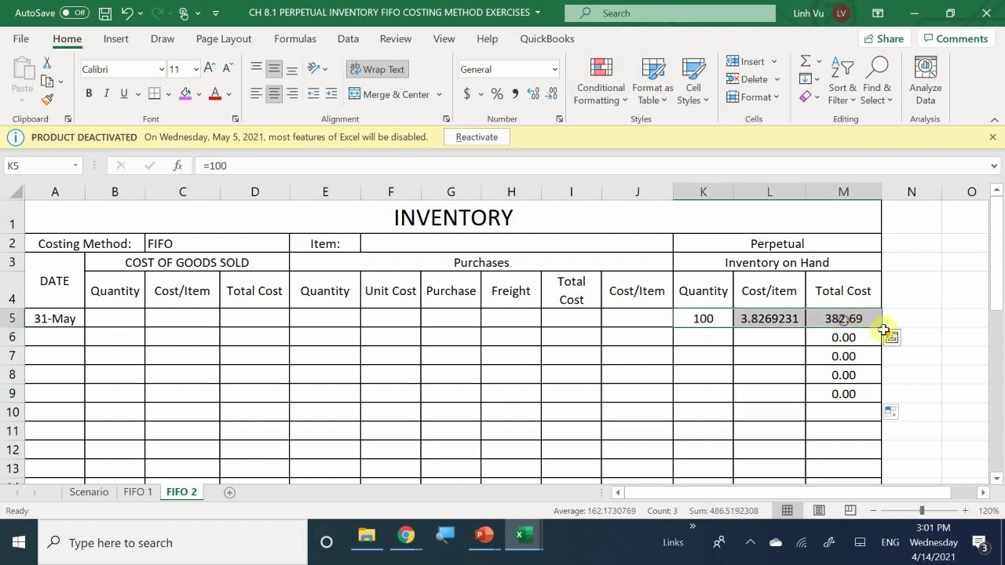
click(185, 94)
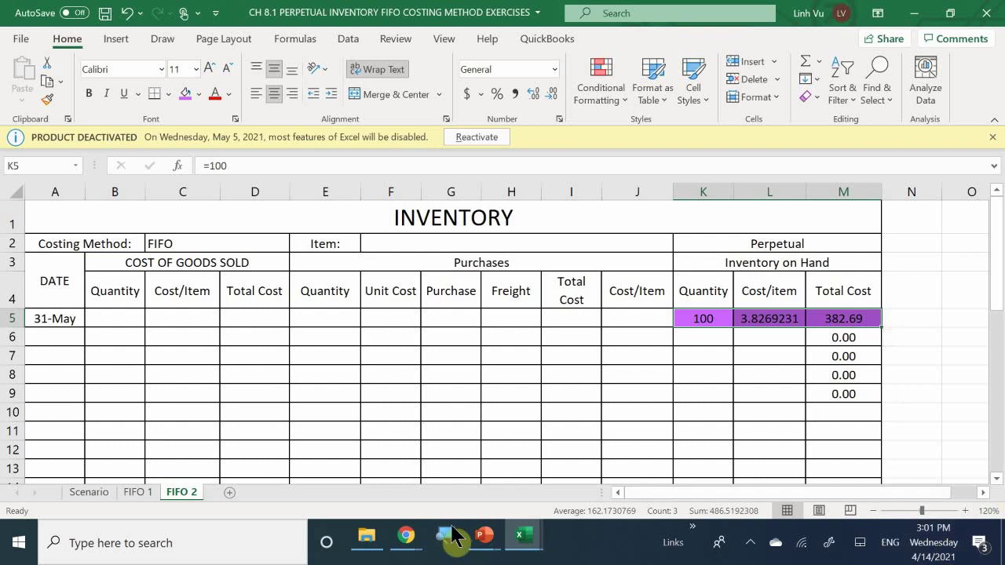
Consult the June transactions in the Scenario sheet and enter 6/5 as the date in A6 of FIFO 2.
click(82, 492)
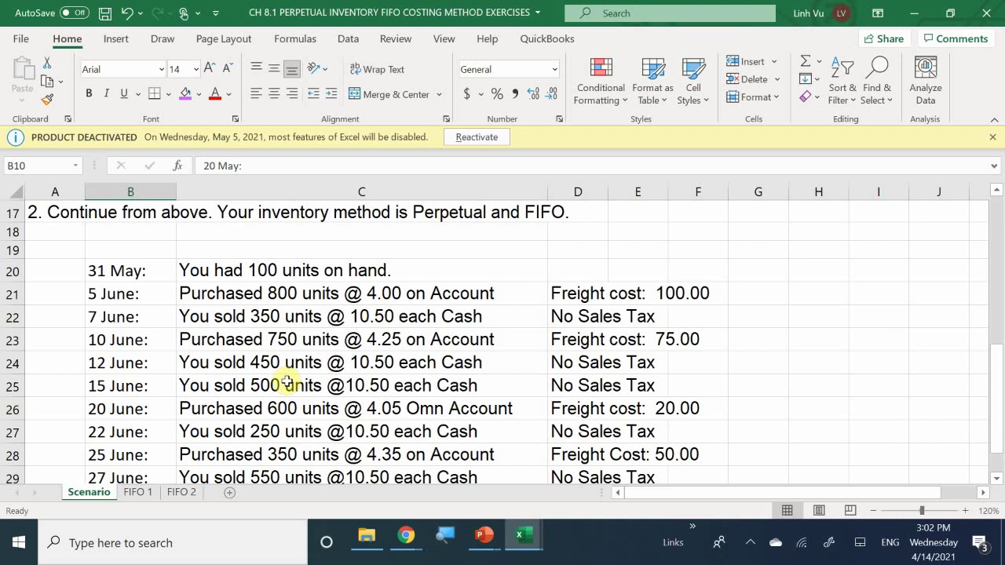
click(180, 491)
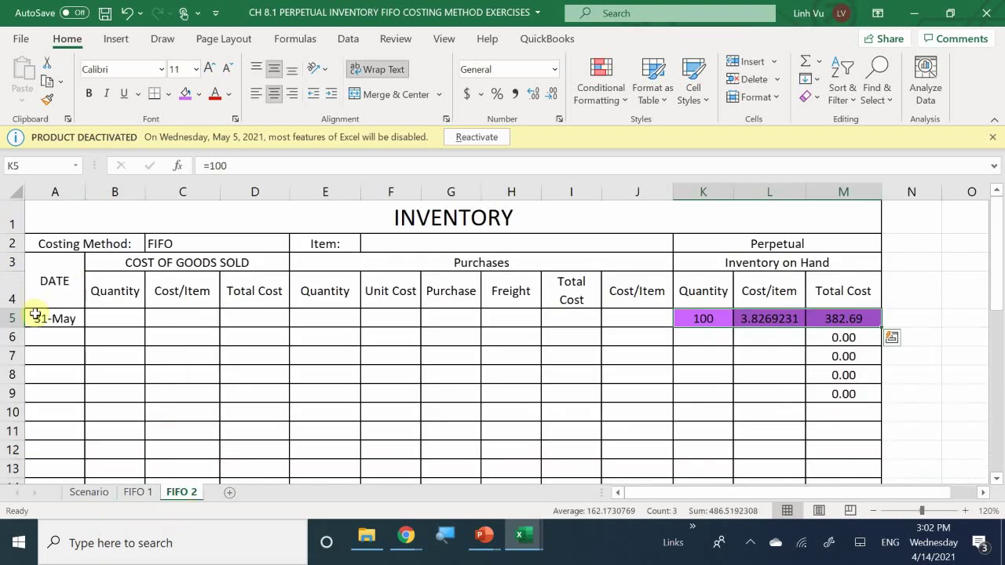
click(52, 336)
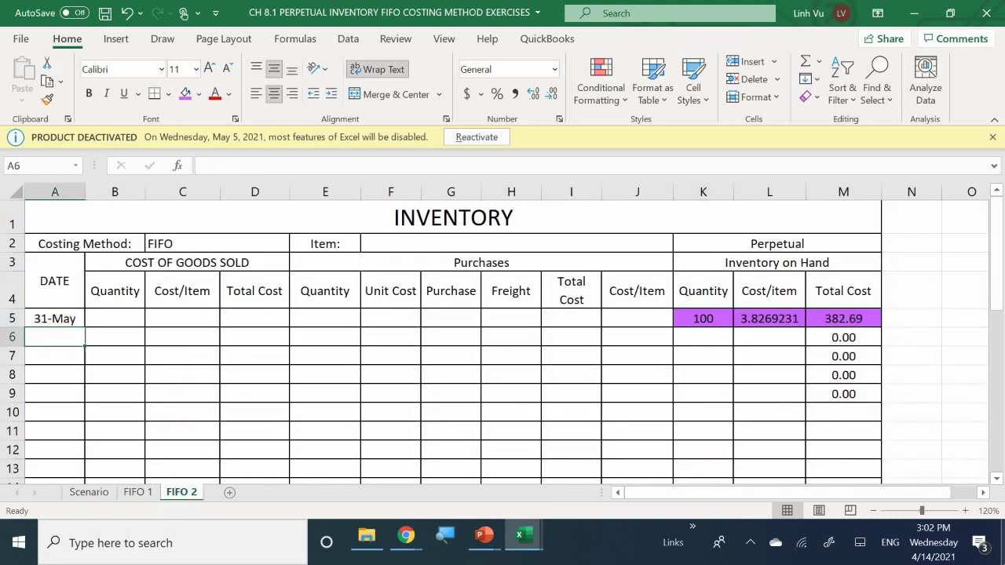
text(6/5)
key(Return)
Enter 800 as the 5-Jun purchase quantity in E6.
key(Right)
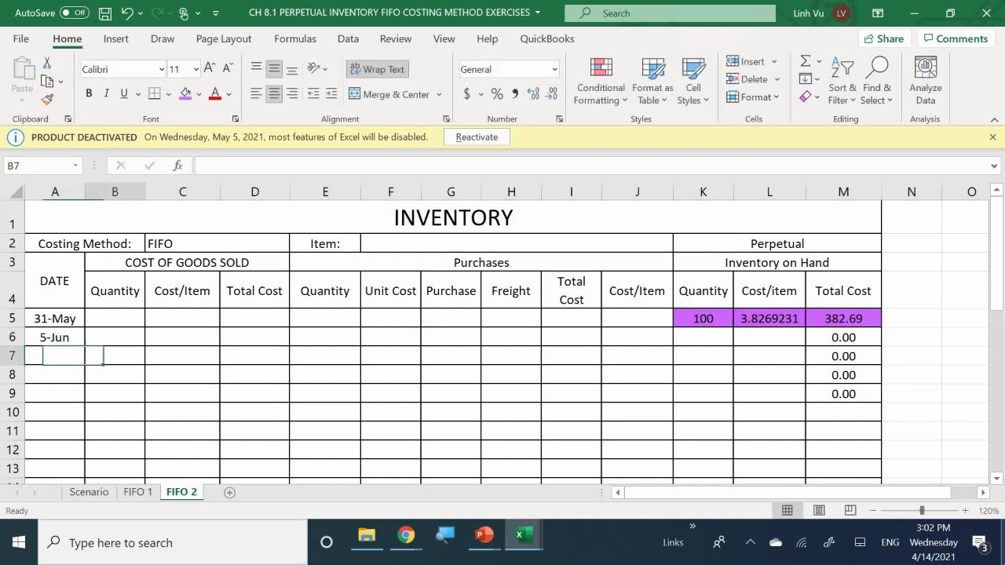
key(Up)
key(Right)
key(Right)
key(Right)
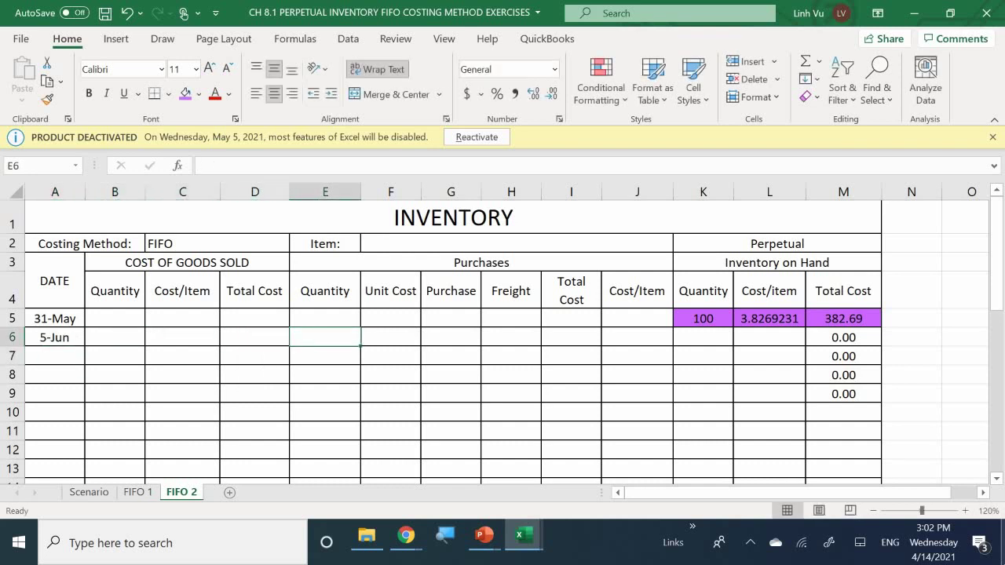
text(400)
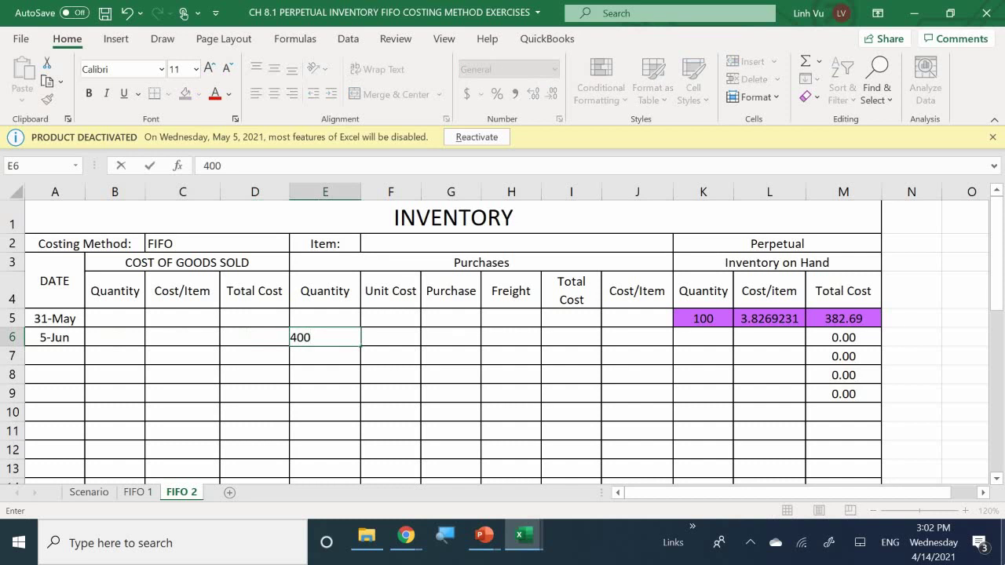
key(BackSpace)
key(BackSpace)
key(BackSpace)
text(800)
key(Return)
Enter the 5-Jun purchase's unit cost of 4.00 in F6 and freight of 100 in H6.
click(390, 337)
text(4.00)
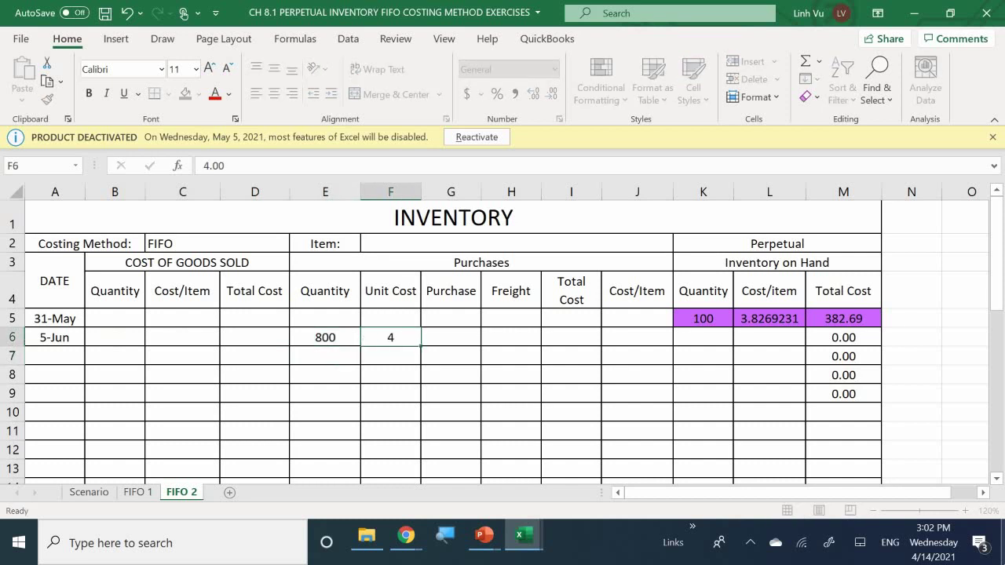
key(Return)
key(Right)
click(511, 337)
text(100)
key(Return)
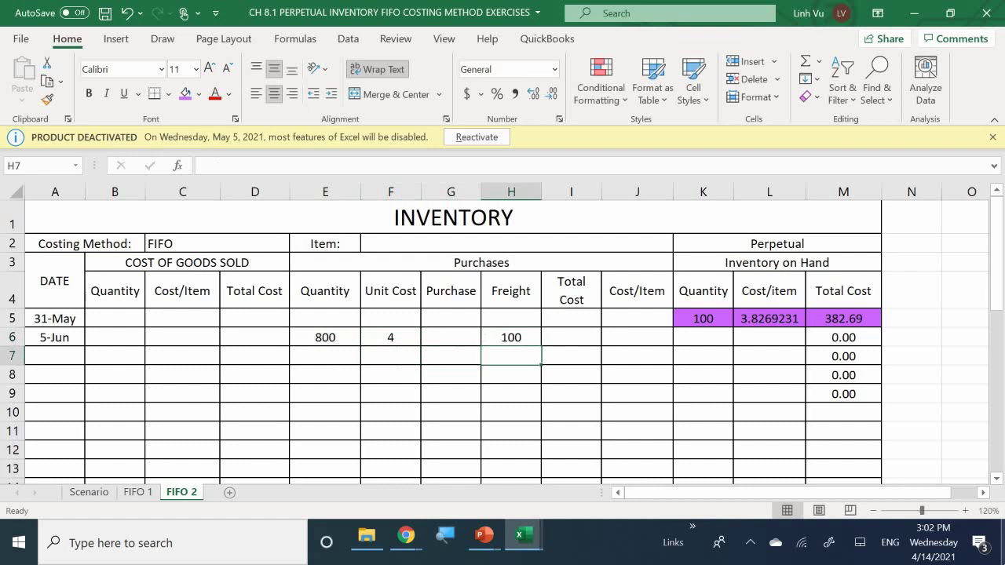
Apply the comma number style to the purchase cost cells F6:J28.
click(394, 340)
drag(394, 341, 635, 431)
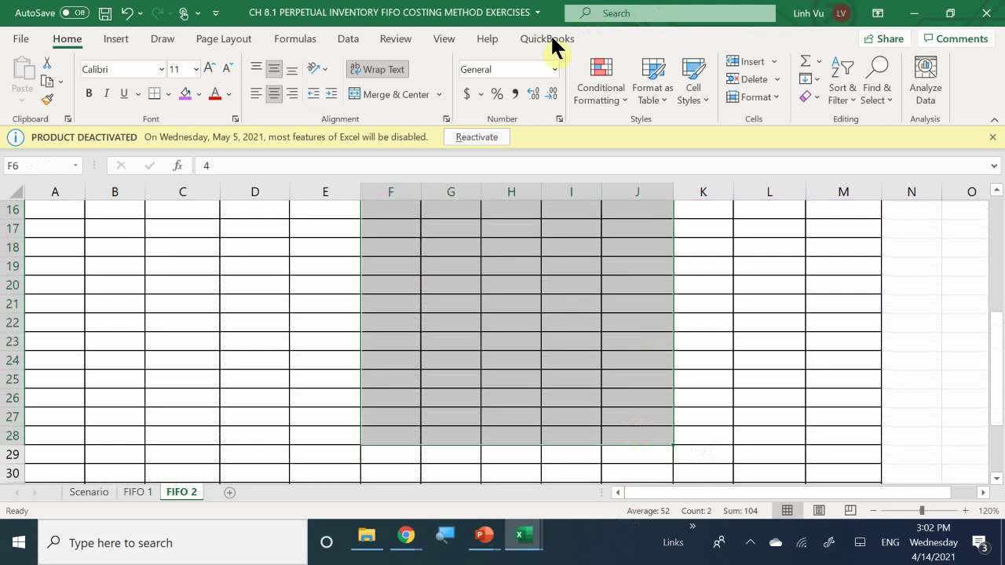
click(512, 94)
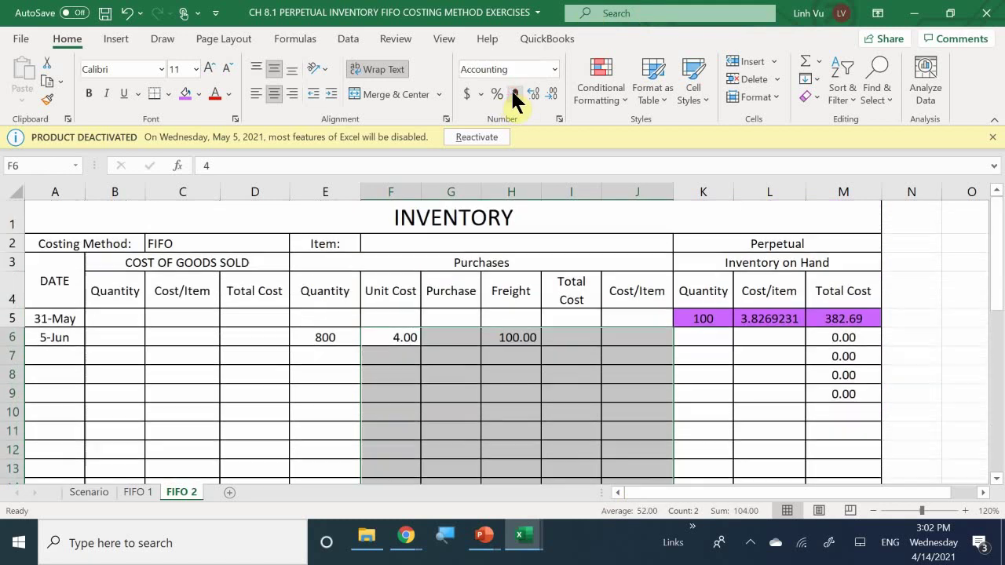
Calculate the 5-Jun purchase amount in G6 with the formula =E6*F6.
click(449, 337)
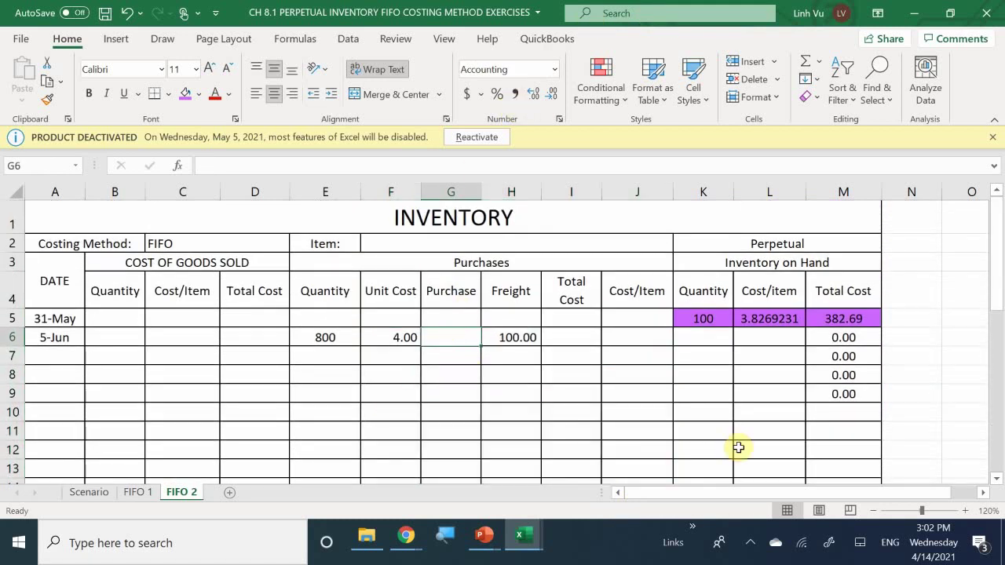
text(=)
key(Left)
key(Left)
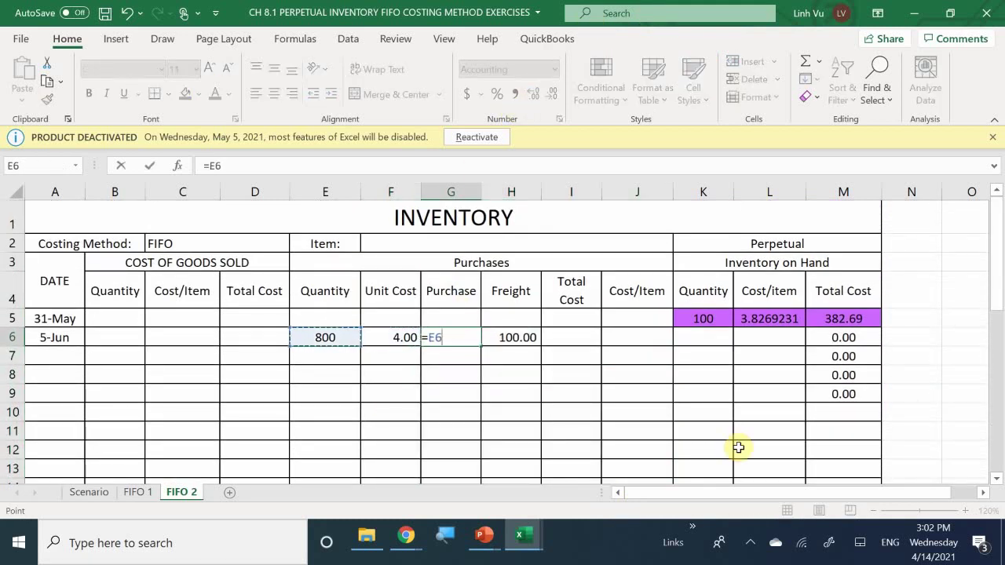
text(*)
key(Left)
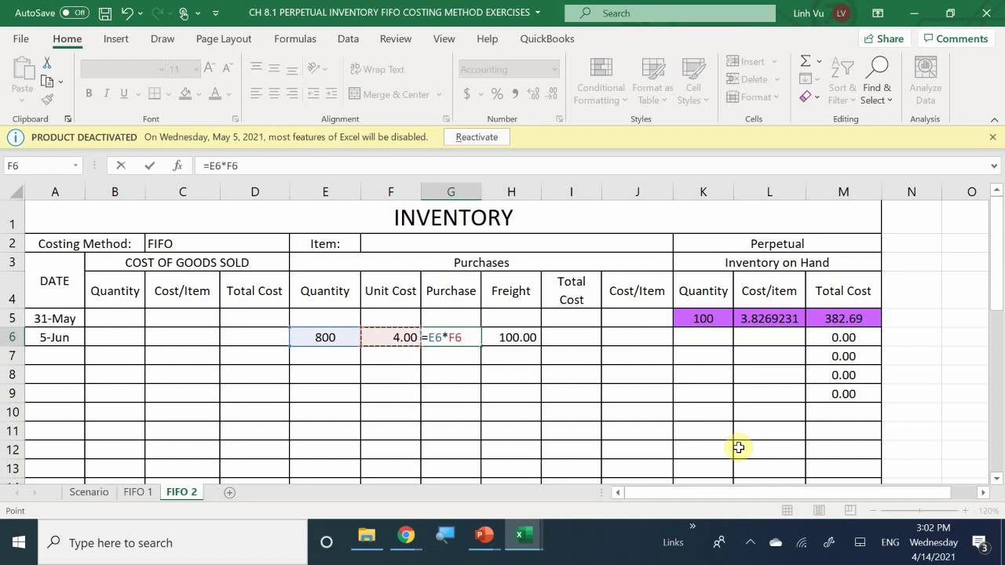
key(Return)
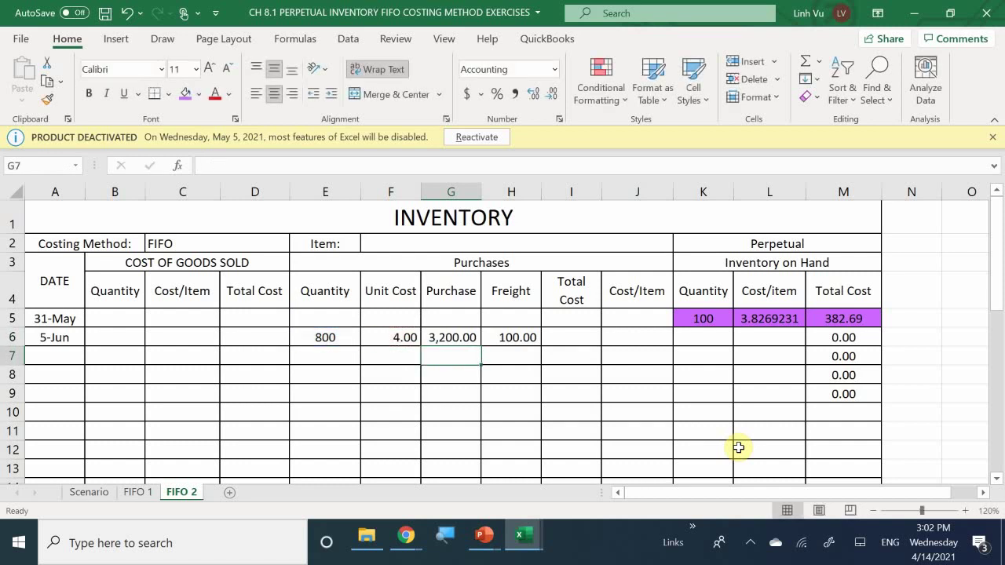
Calculate the 5-Jun total cost including freight in I6 with the formula =G6+H6.
key(Right)
key(Right)
key(Up)
text(=)
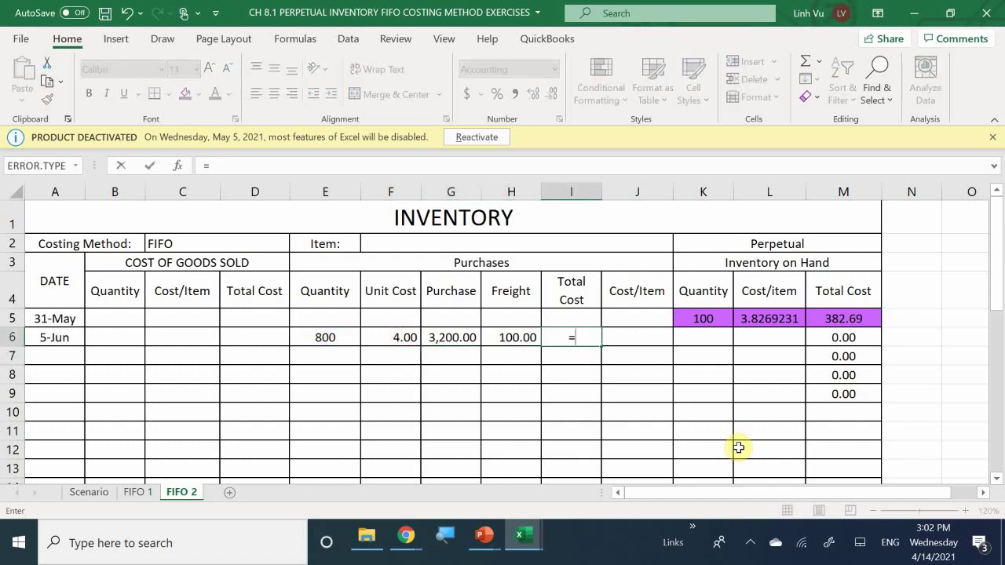
key(Left)
key(Left)
text(+)
key(Left)
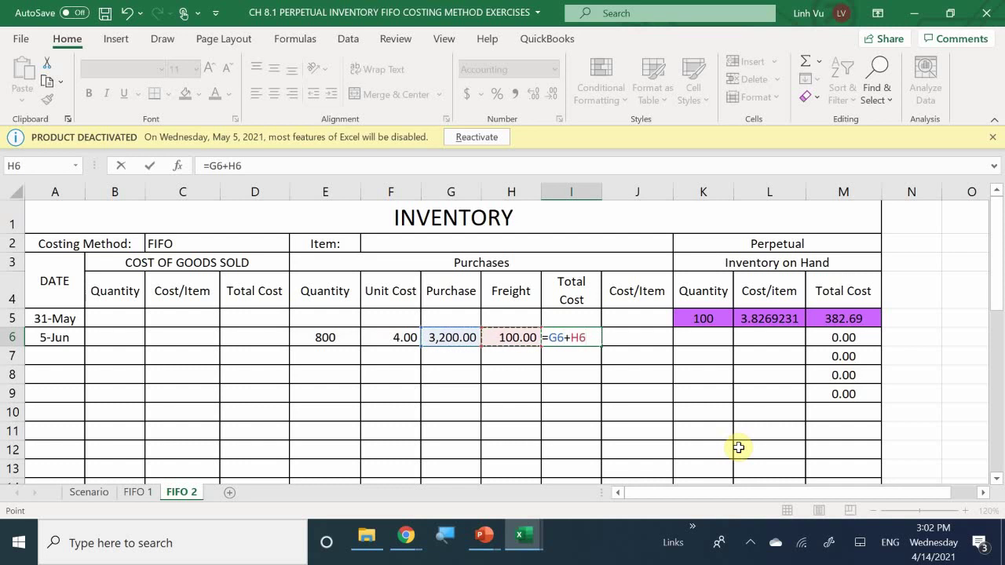
key(Return)
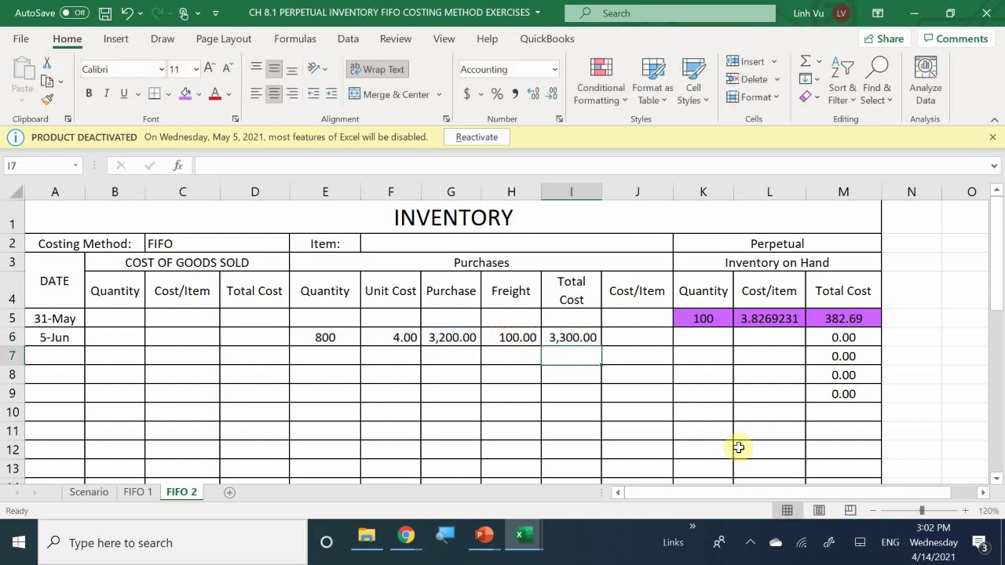
Calculate the 5-Jun cost per item in J6 with the formula =I6/E6.
key(Right)
key(Up)
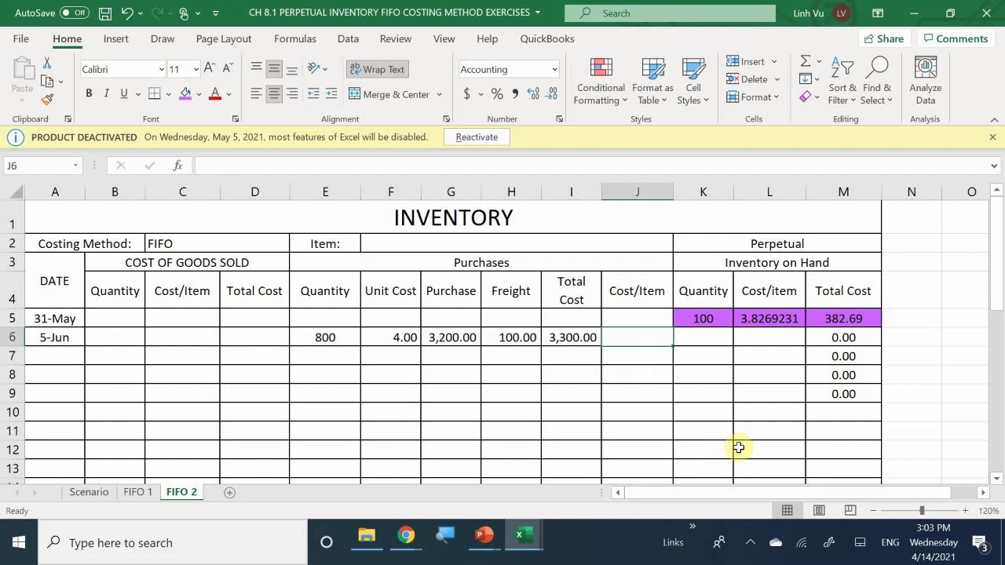
text(=)
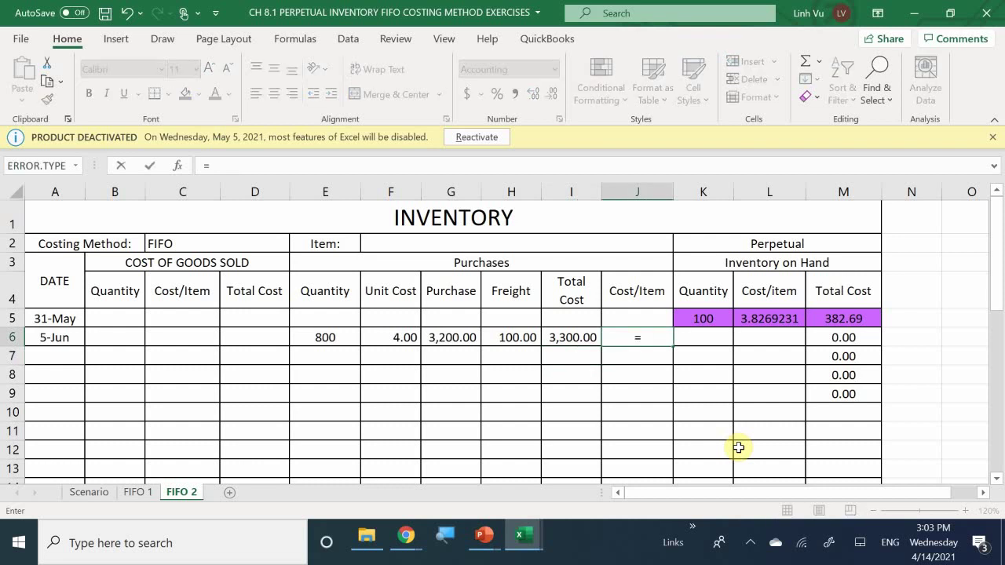
key(Left)
text(/)
key(Left)
key(Left)
key(Left)
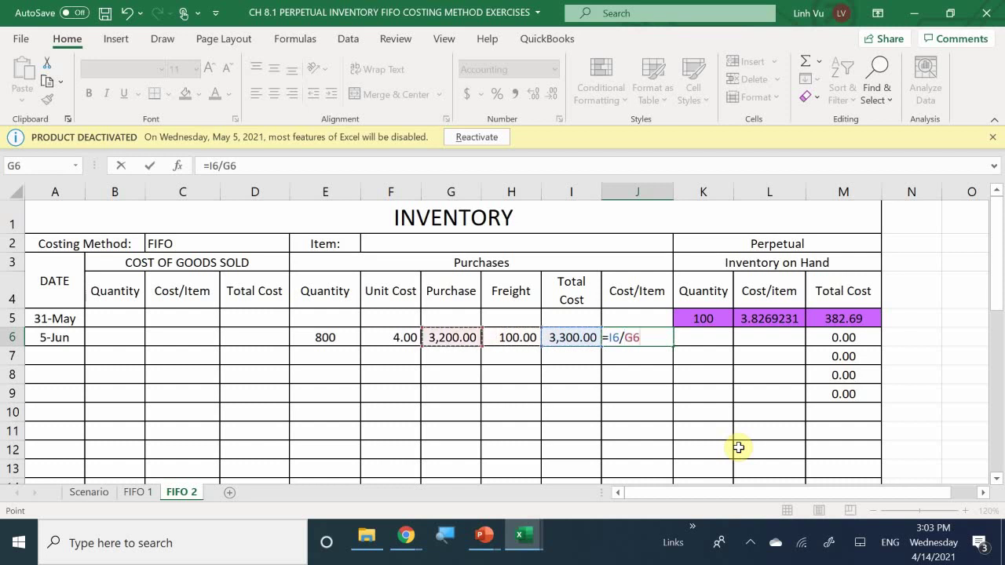
key(Left)
key(Left)
key(Return)
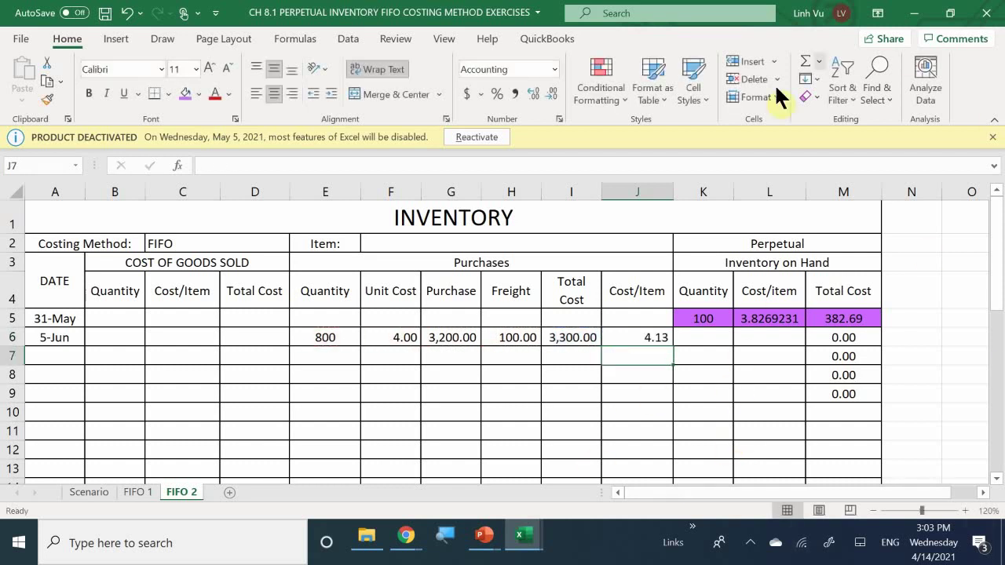
Show the 5-Jun cost per item in J6 with four decimal places.
click(645, 334)
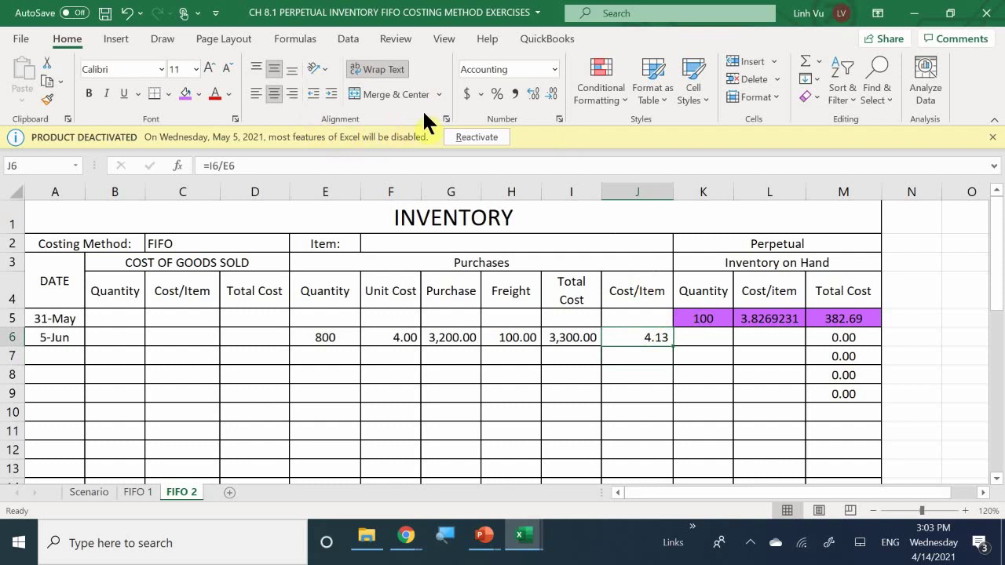
click(531, 92)
click(531, 93)
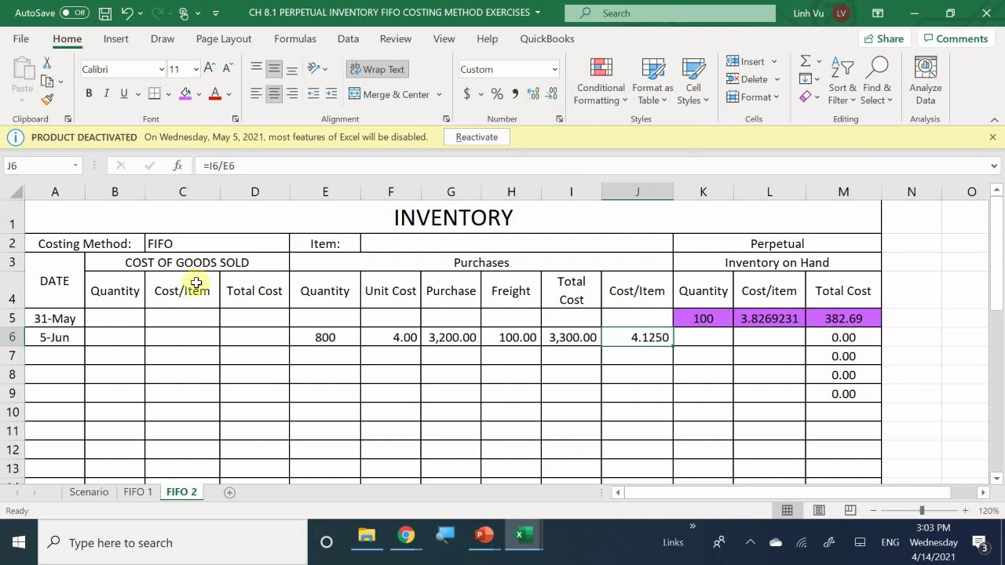
Link the 5-Jun on-hand quantity in K6 to the purchased quantity with the formula =E6.
click(694, 339)
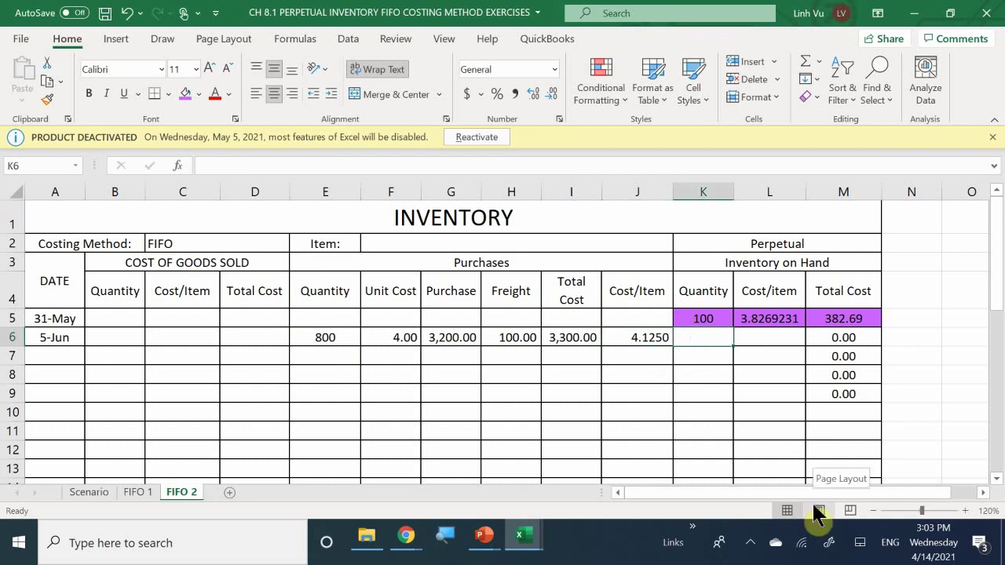
text(=)
key(Left)
key(Left)
key(Left)
key(Left)
key(Left)
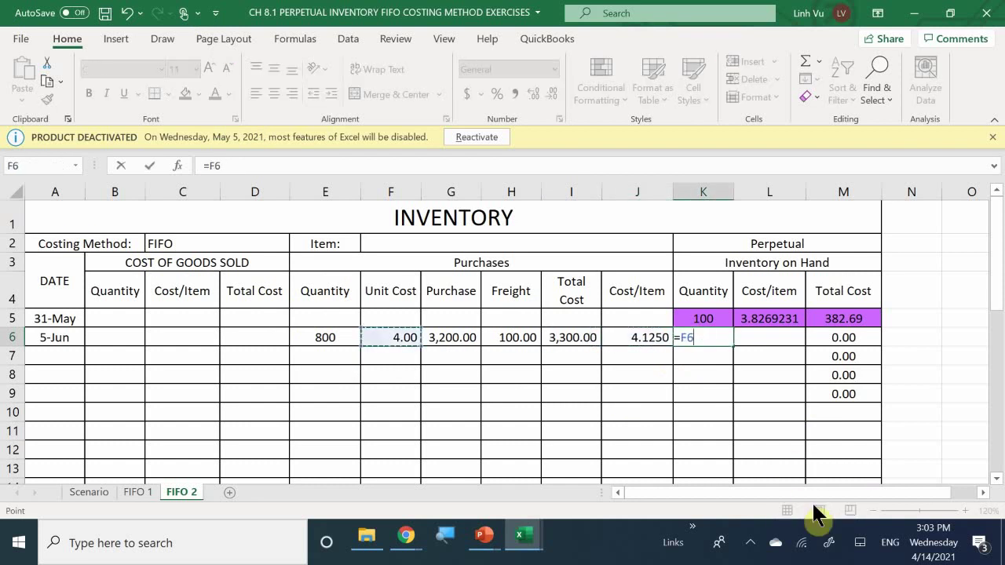
key(Left)
key(Return)
Link the 5-Jun on-hand cost per item in L6 to the purchase cost per item with =J6.
key(Right)
key(Up)
text(=)
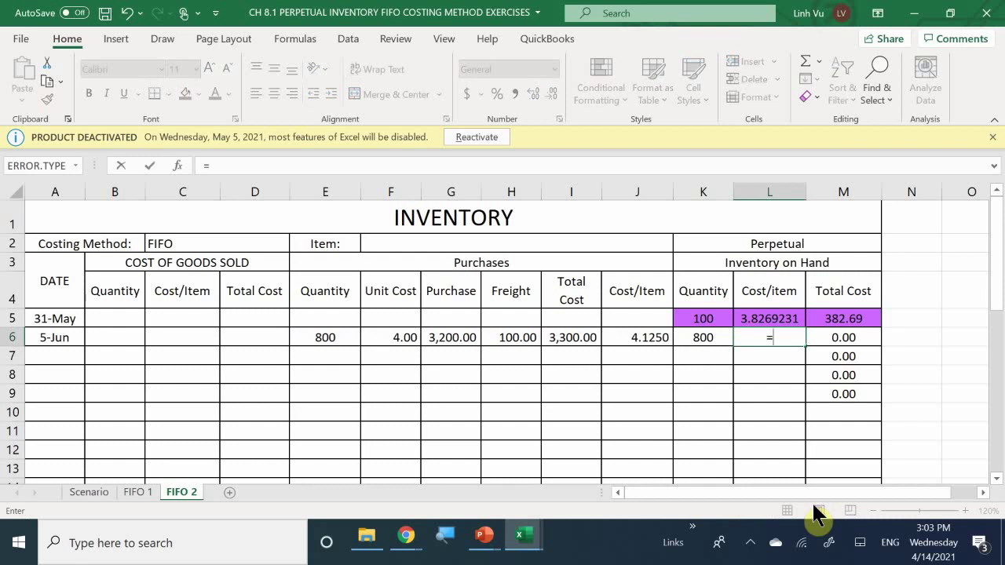
key(Left)
key(Left)
key(Left)
key(Right)
key(Return)
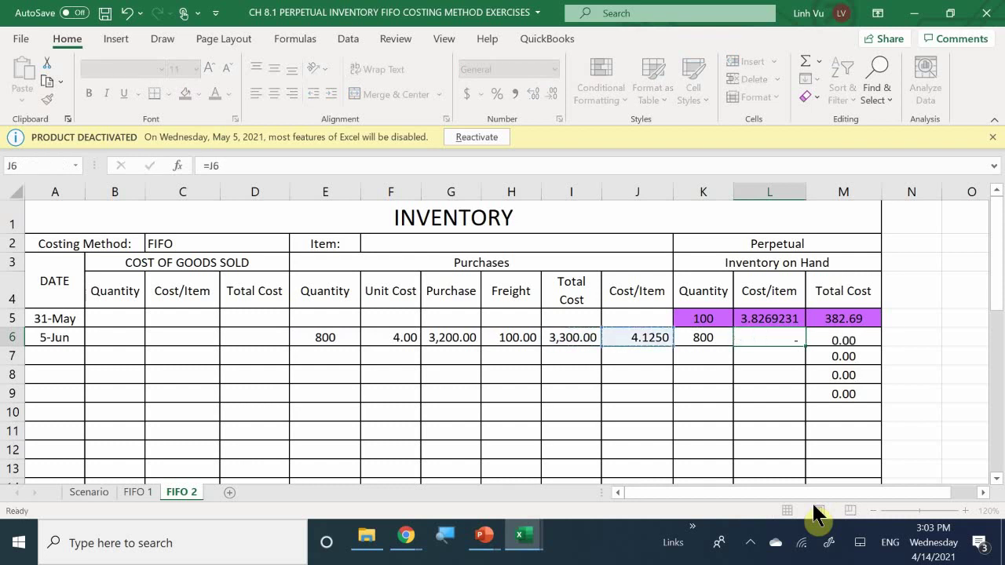
key(Right)
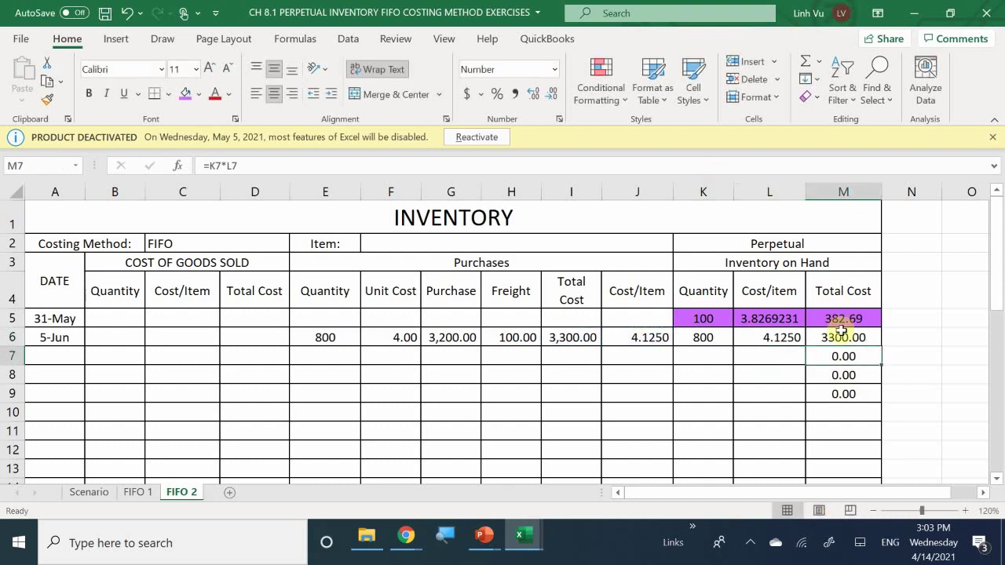
Fill the 5-Jun purchase and inventory cells E6:M6 with the standard light blue colour.
drag(840, 337, 317, 338)
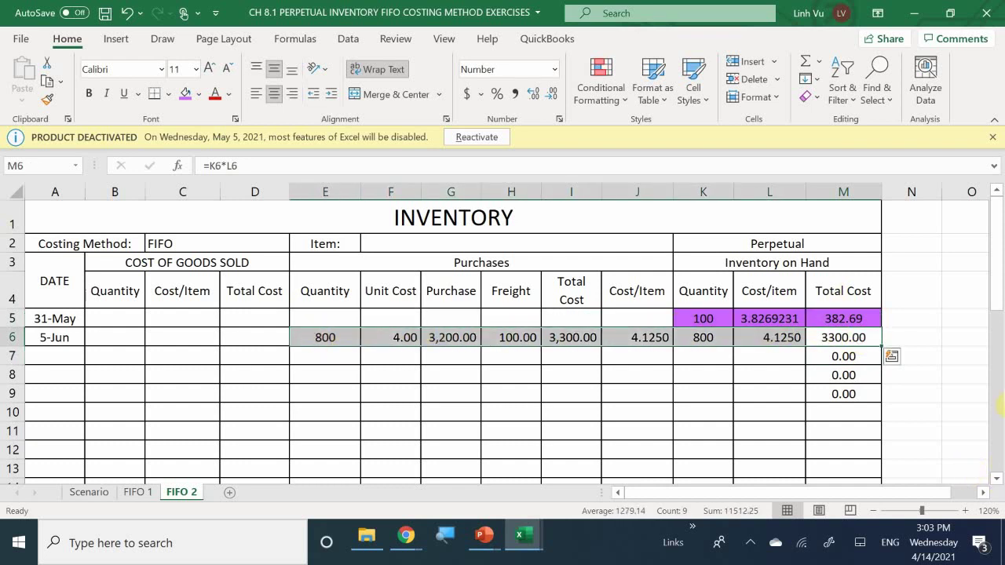
click(199, 94)
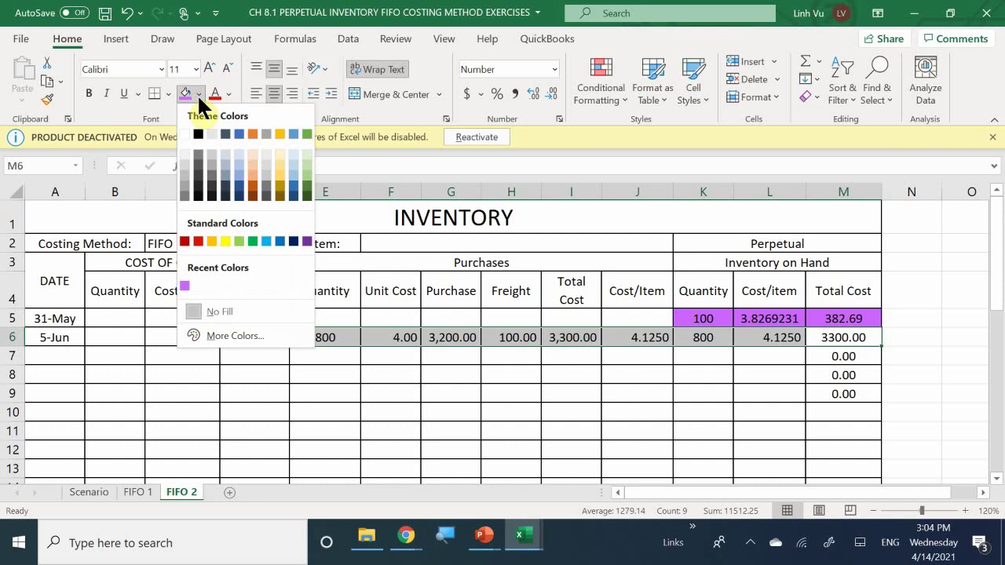
click(266, 242)
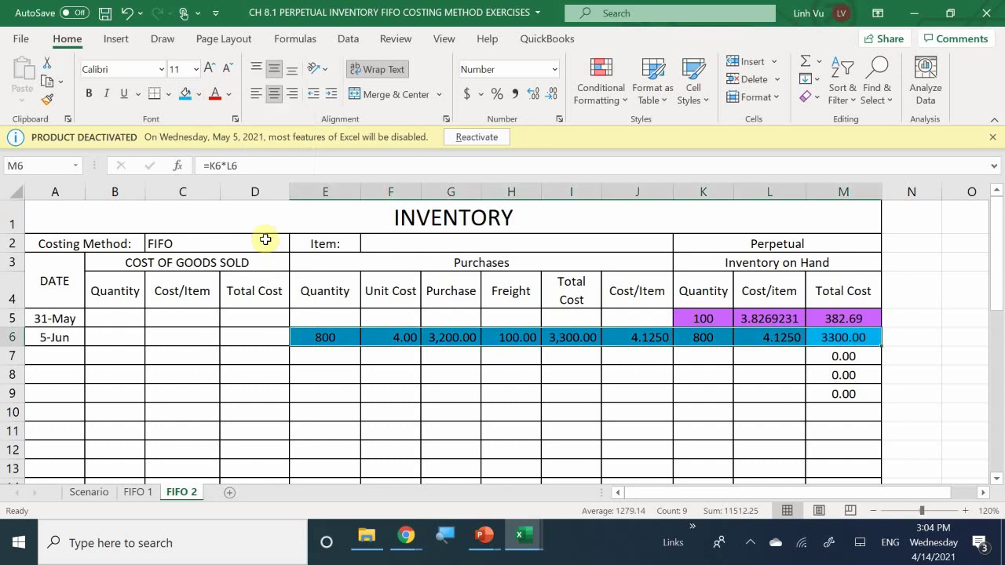
click(448, 386)
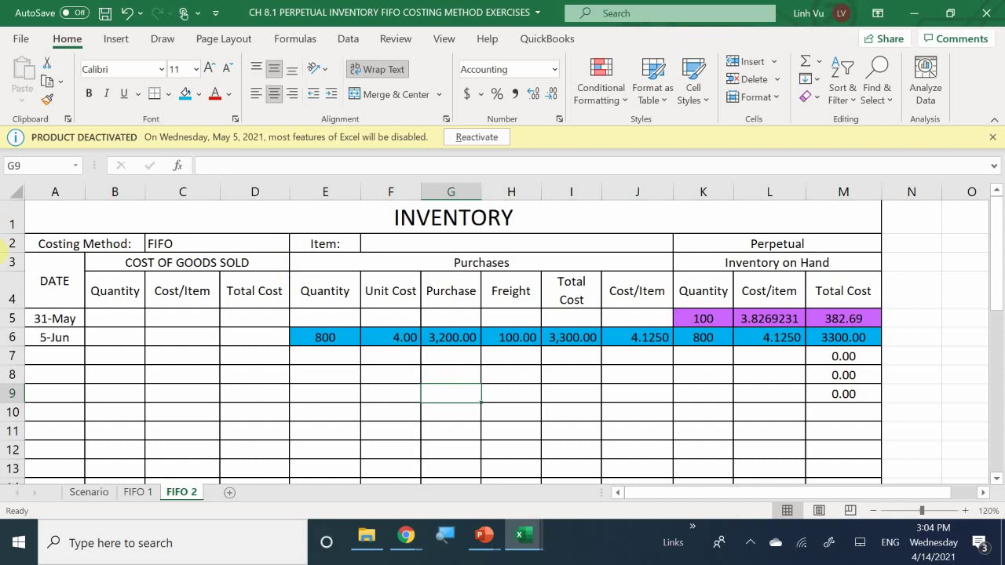
Check the 7 June sale in the Scenario sheet and enter 5/7 as the date in A7 of FIFO 2.
click(87, 493)
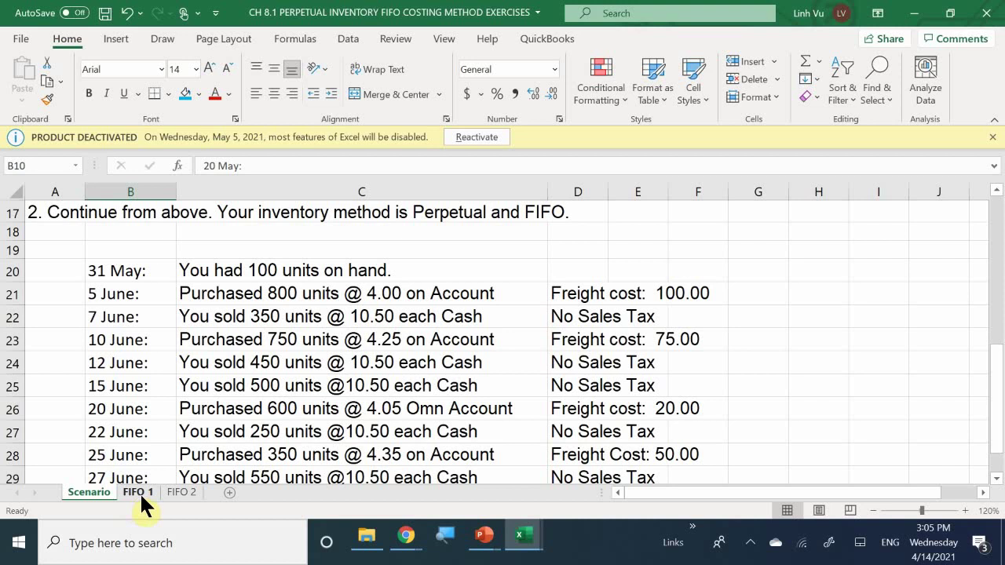
click(180, 491)
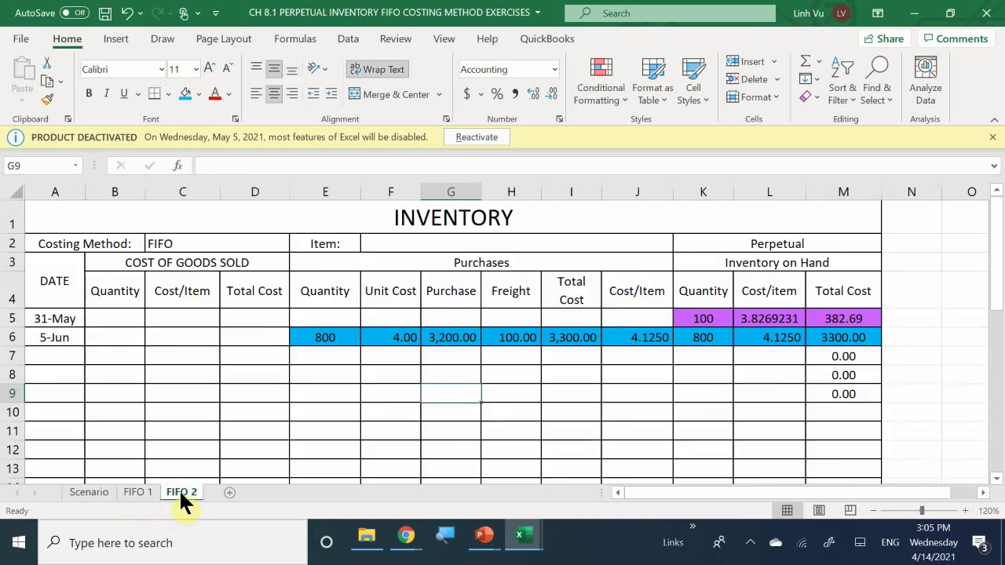
click(64, 357)
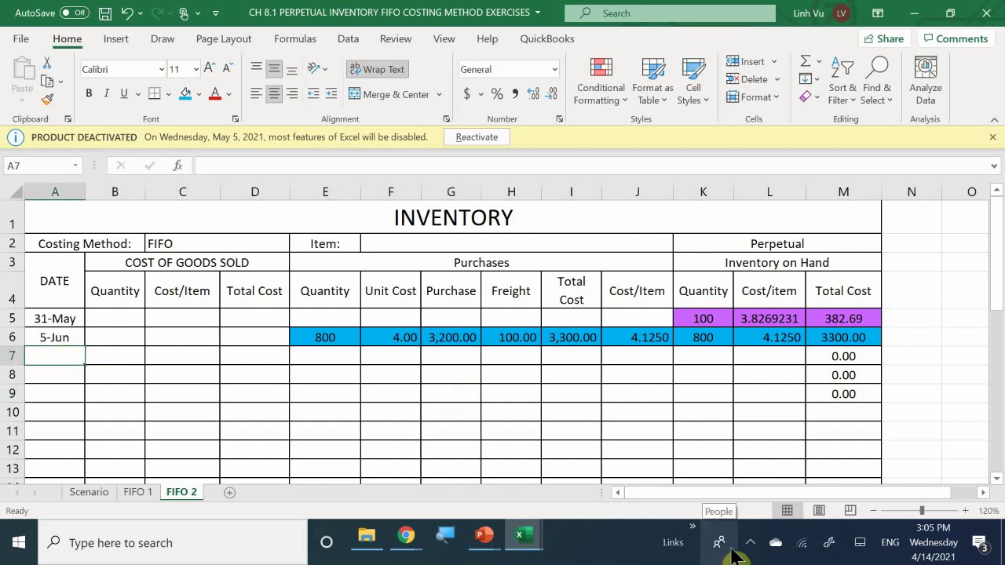
text(5/7)
key(Tab)
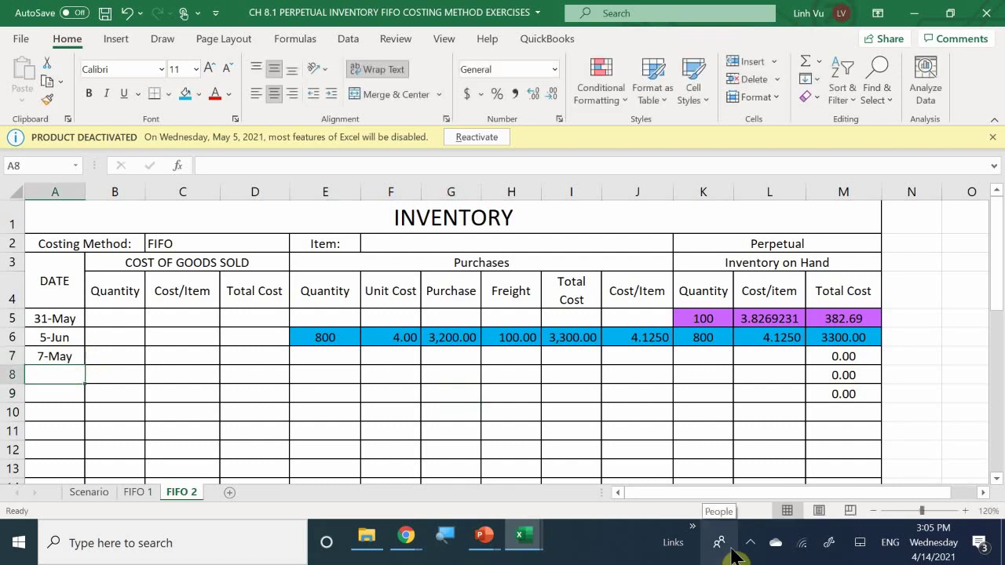
Enter 350 as the cost of goods sold quantity in B7.
text(350)
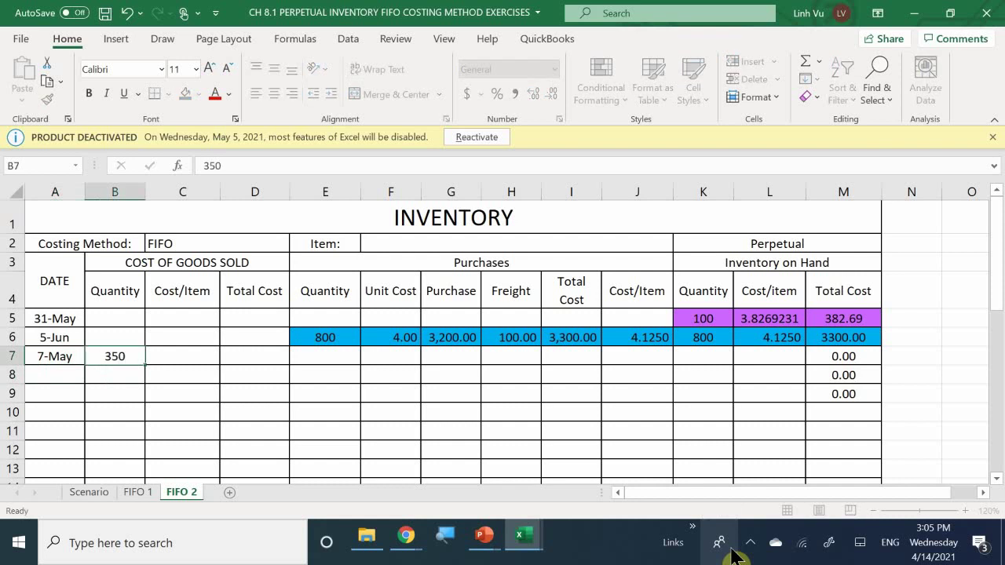
key(Down)
key(Right)
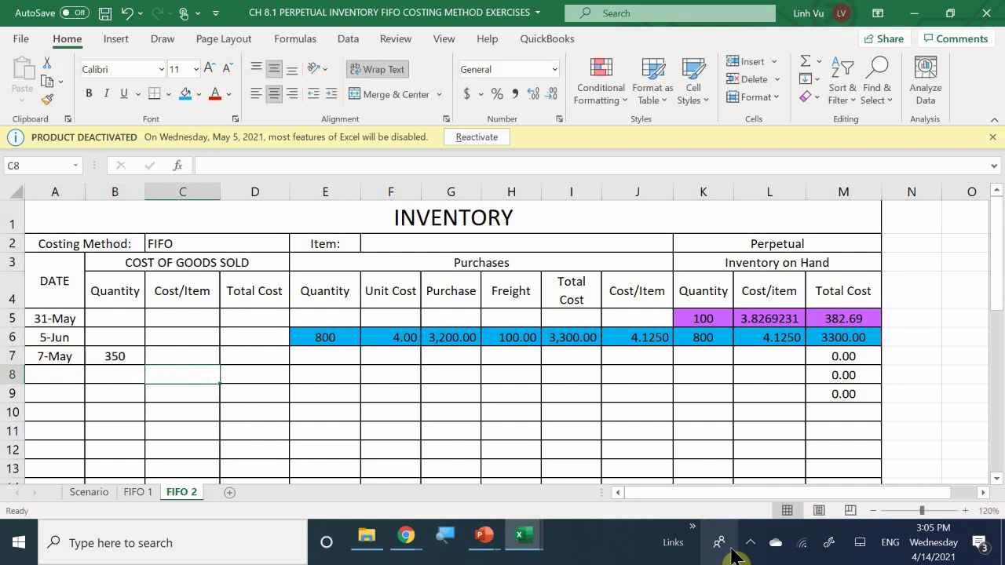
key(Up)
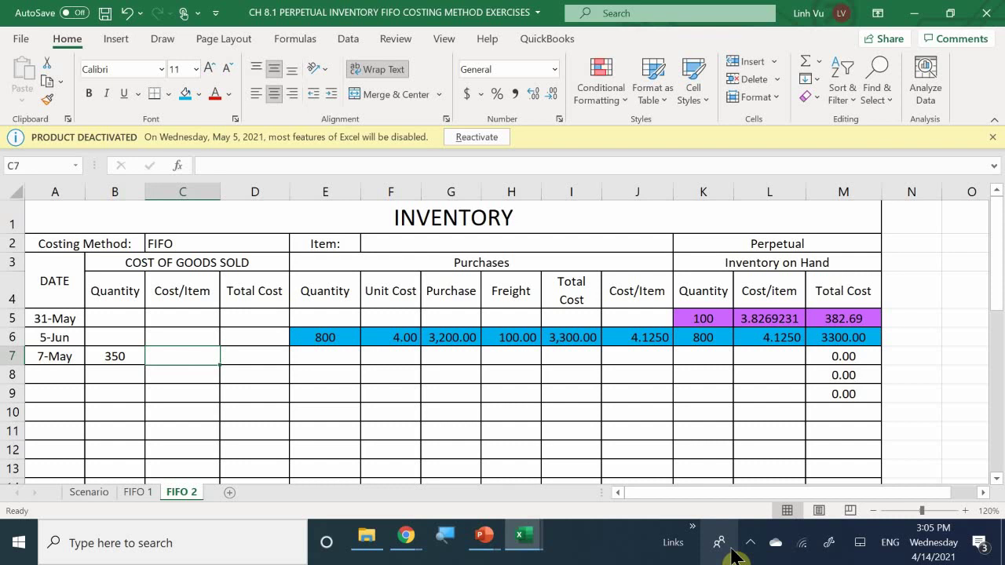
key(Left)
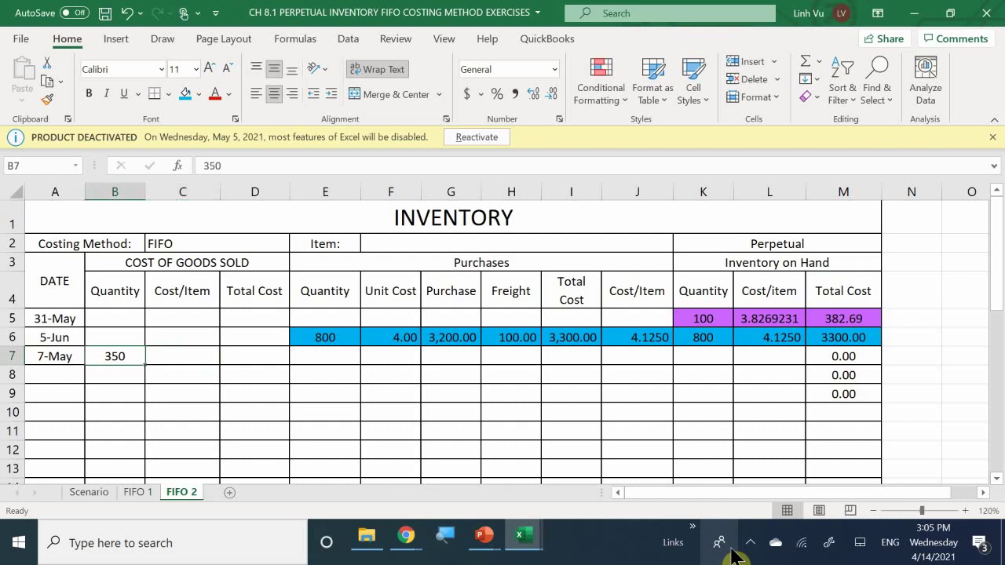
Set the sold quantity in B7 to 100 for the units taken from the 31-May inventory.
key(BackSpace)
text(100)
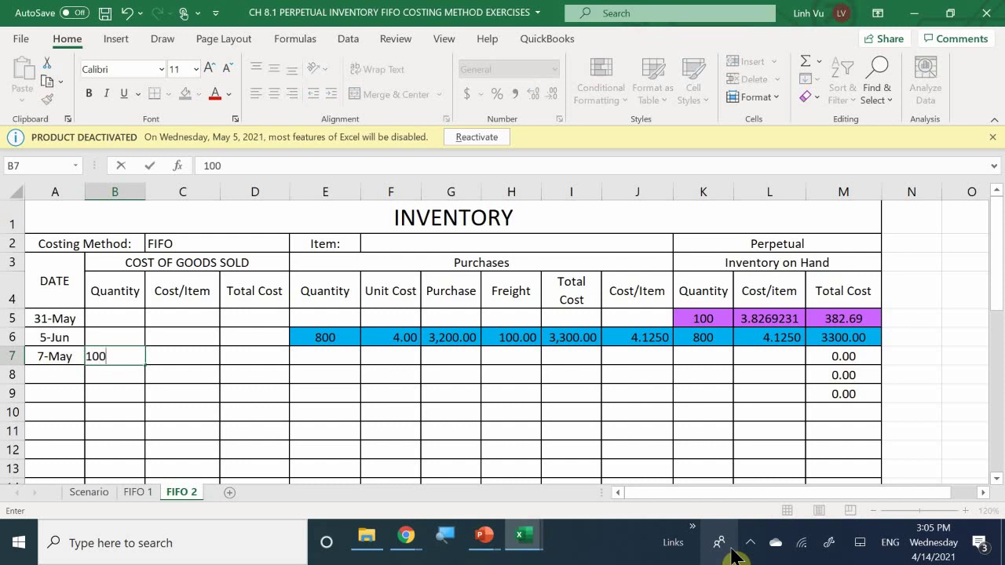
key(Return)
Calculate the rest of the 350 units sold in B8 with the formula =350-B7.
text(=)
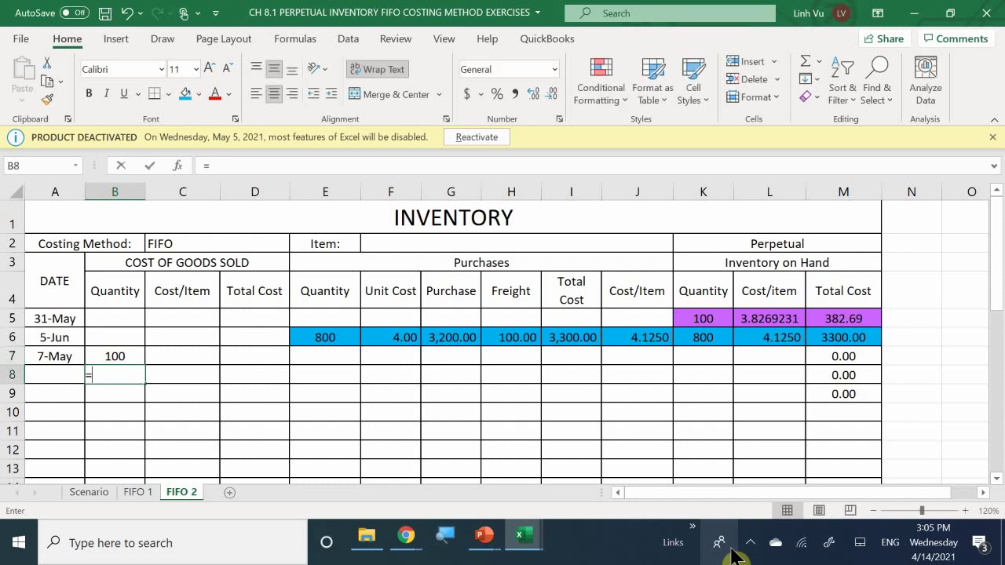
text(250)
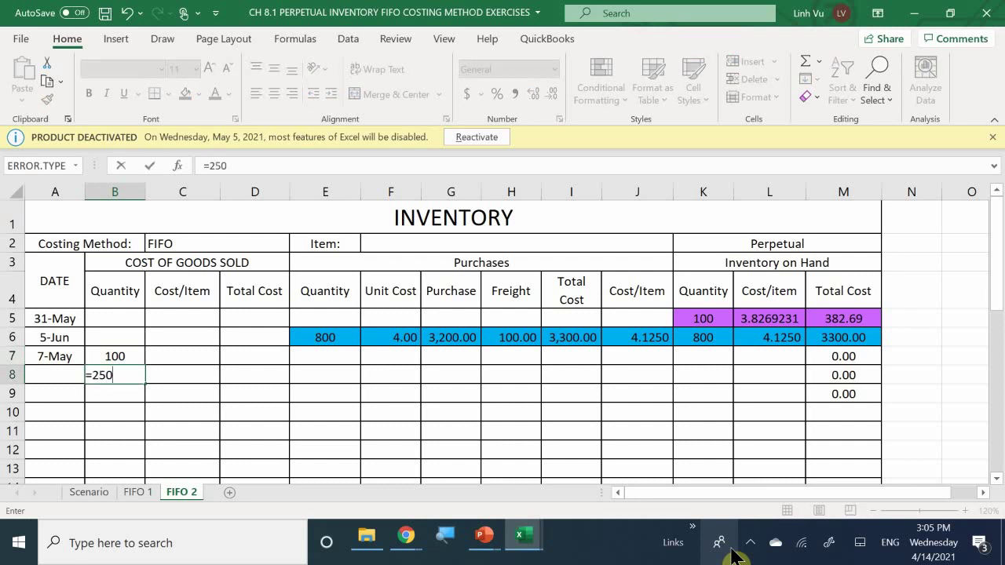
key(BackSpace)
key(BackSpace)
key(BackSpace)
text(350-)
key(Up)
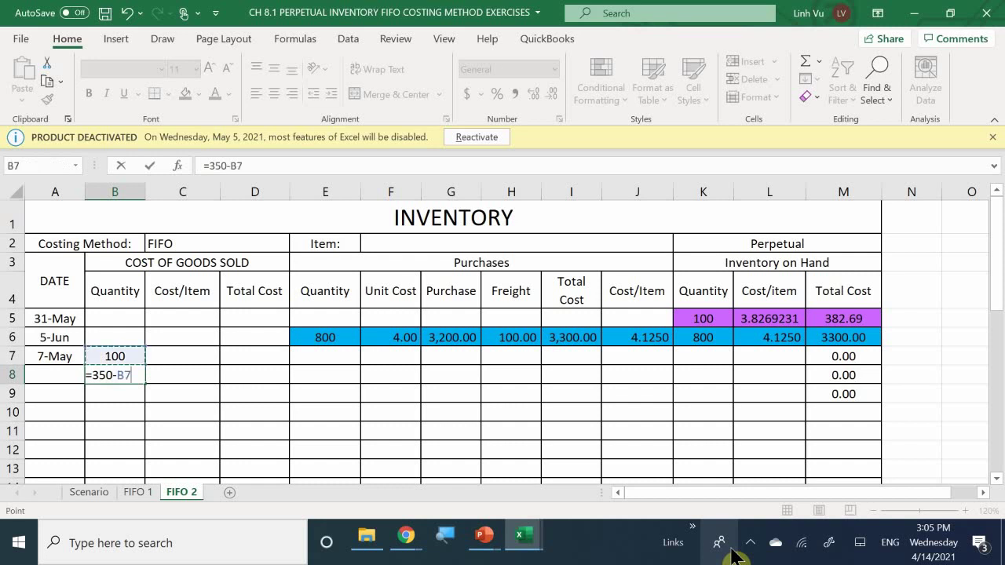
key(Return)
Total the quantity sold in B9 with the formula =B7+B8.
text(=)
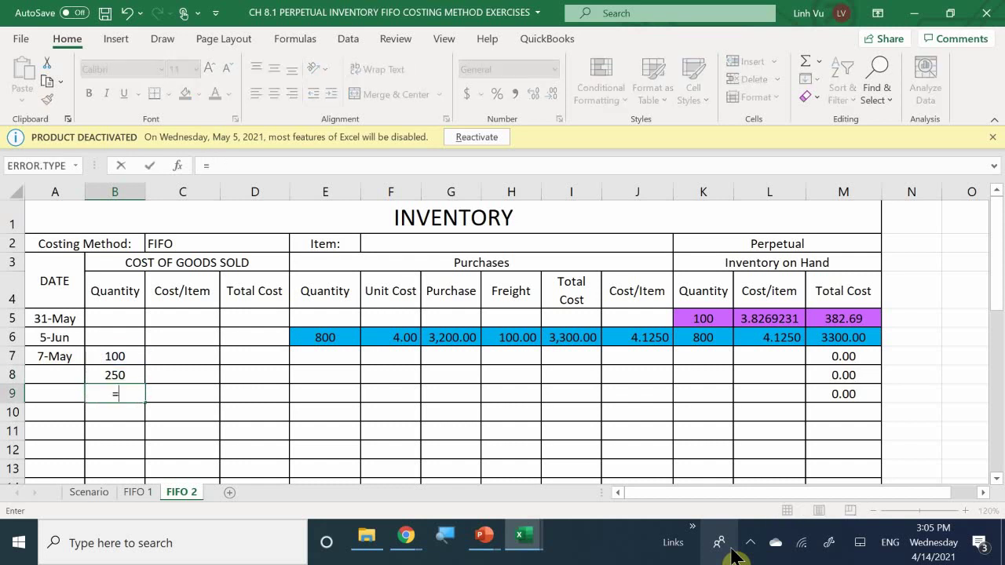
key(Up)
key(Up)
text(+)
key(Up)
key(Return)
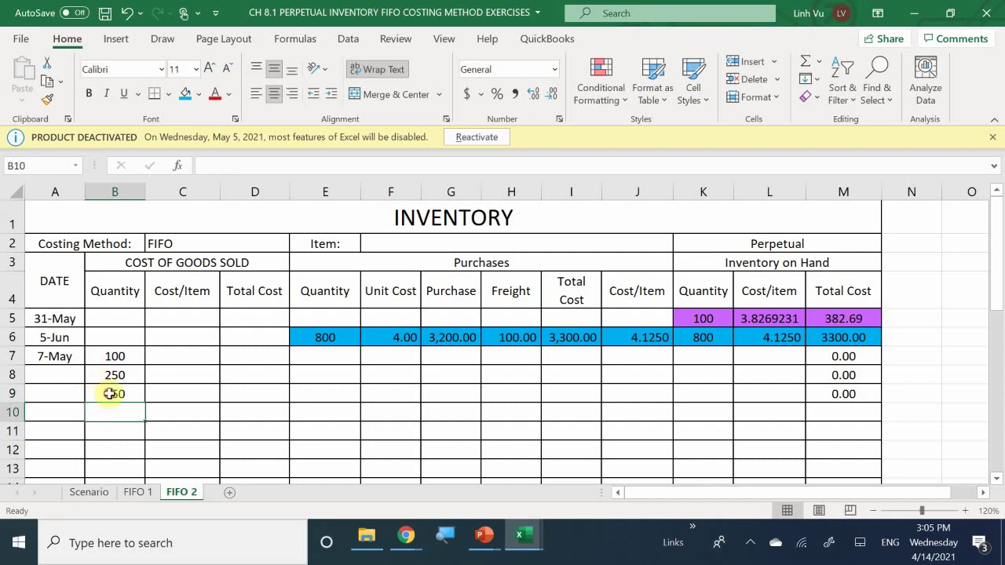
Fill the cost of goods sold total cells B9:D9 with a light blue theme colour.
drag(112, 391, 238, 390)
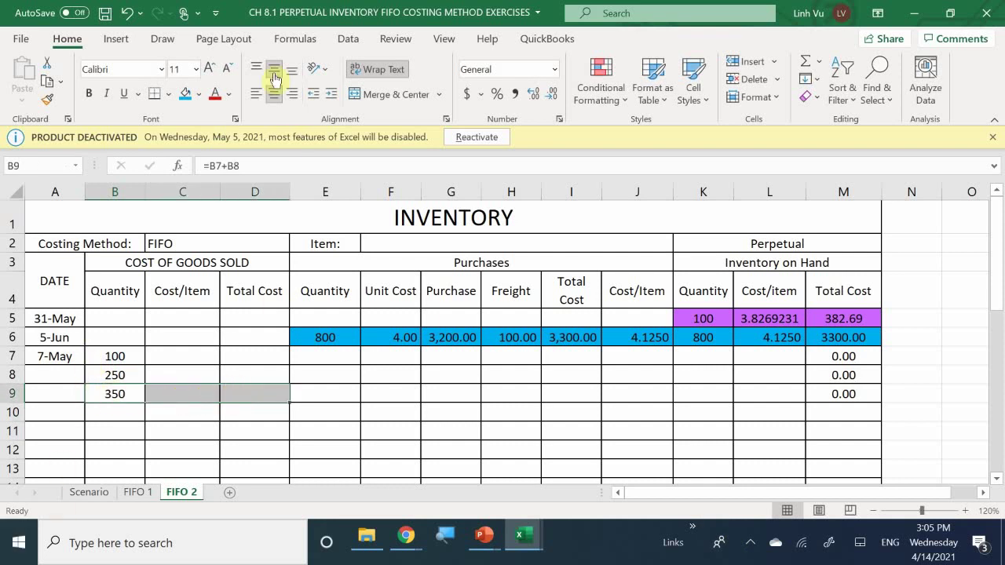
click(196, 93)
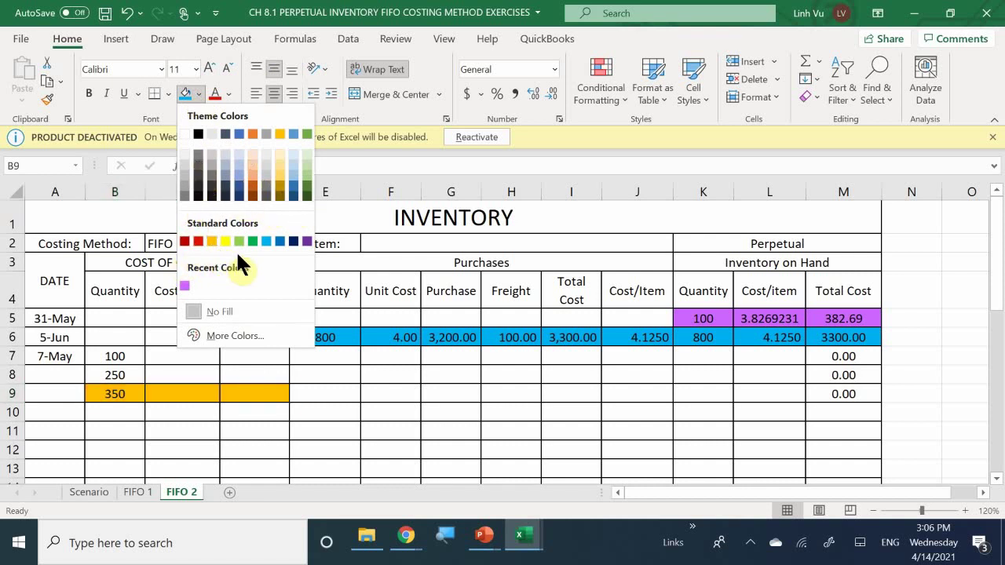
click(292, 170)
click(139, 396)
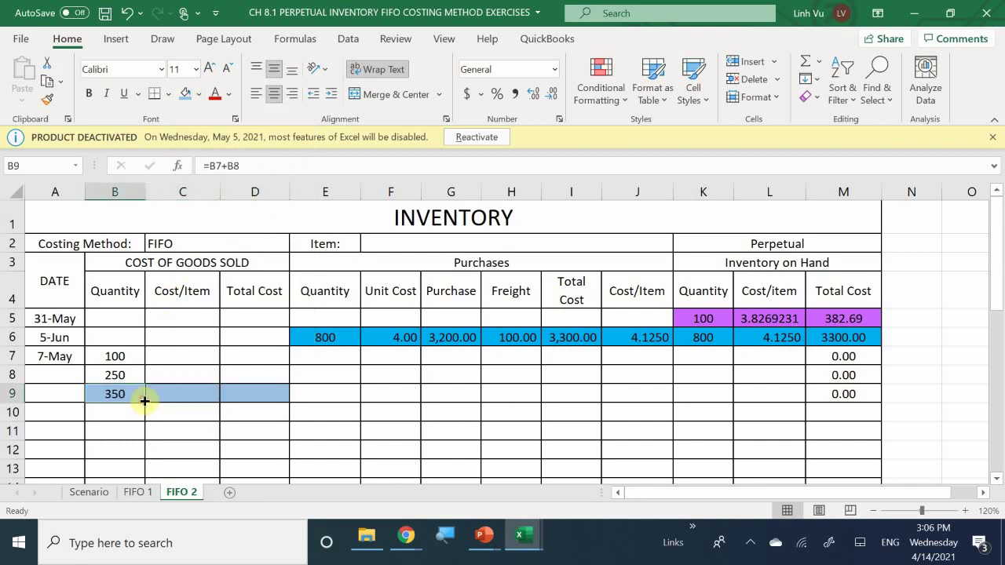
Link the cost per item in C7 to the 31-May inventory cost with the formula =L5.
click(172, 352)
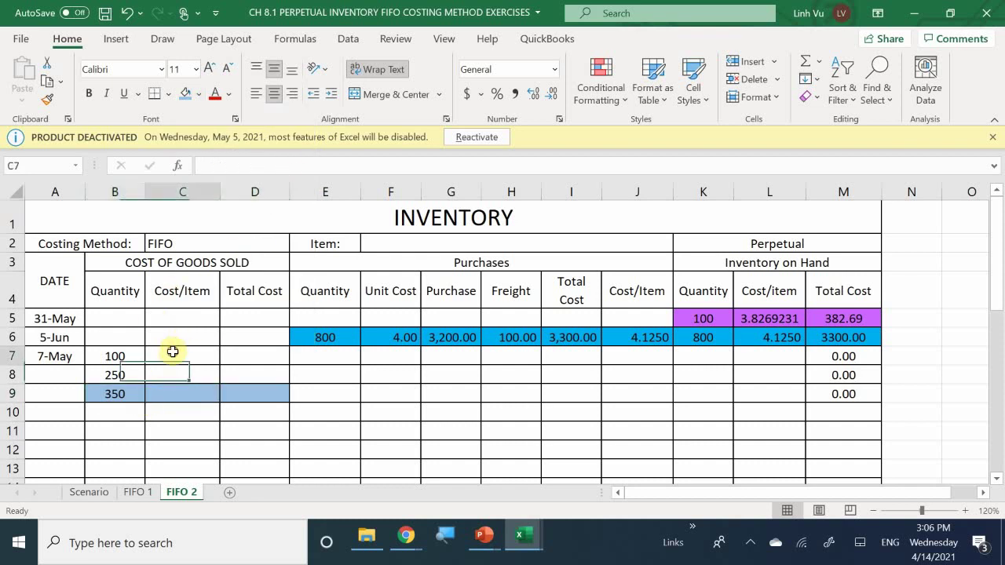
click(135, 376)
click(173, 359)
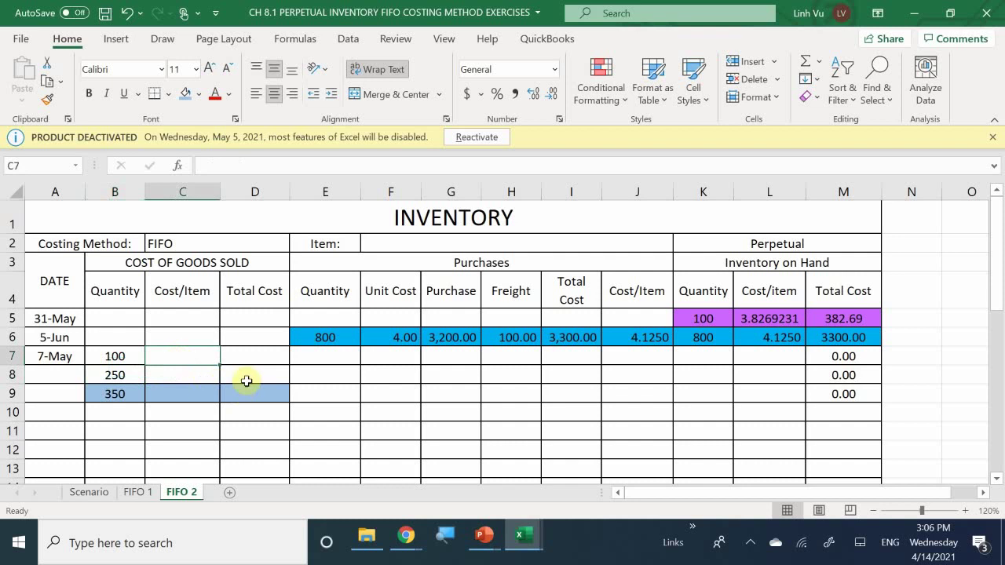
text(=)
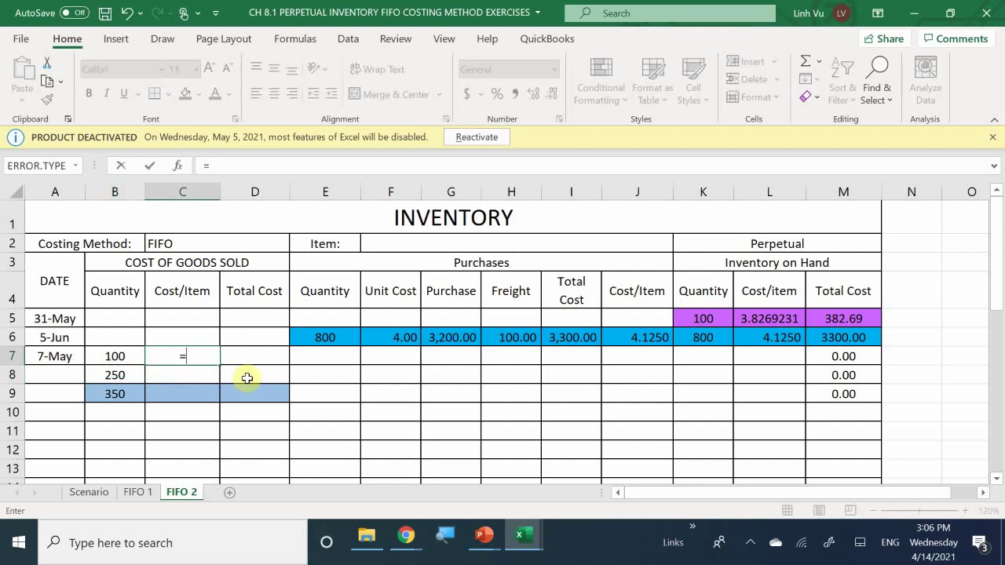
click(778, 322)
key(Tab)
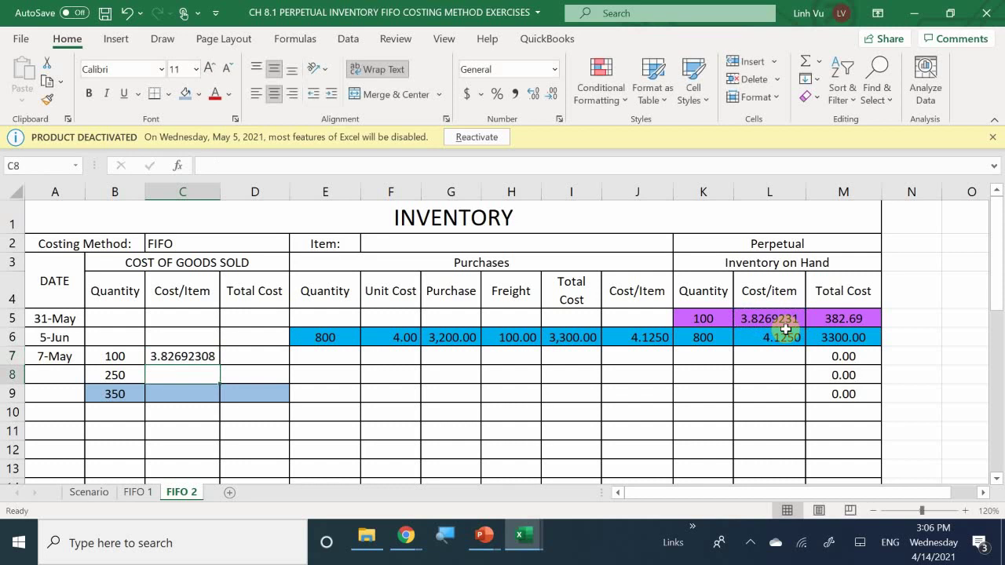
Calculate the total cost of the first 100 units sold in D7 with the formula =ROUND(B7*C7,2).
text(=)
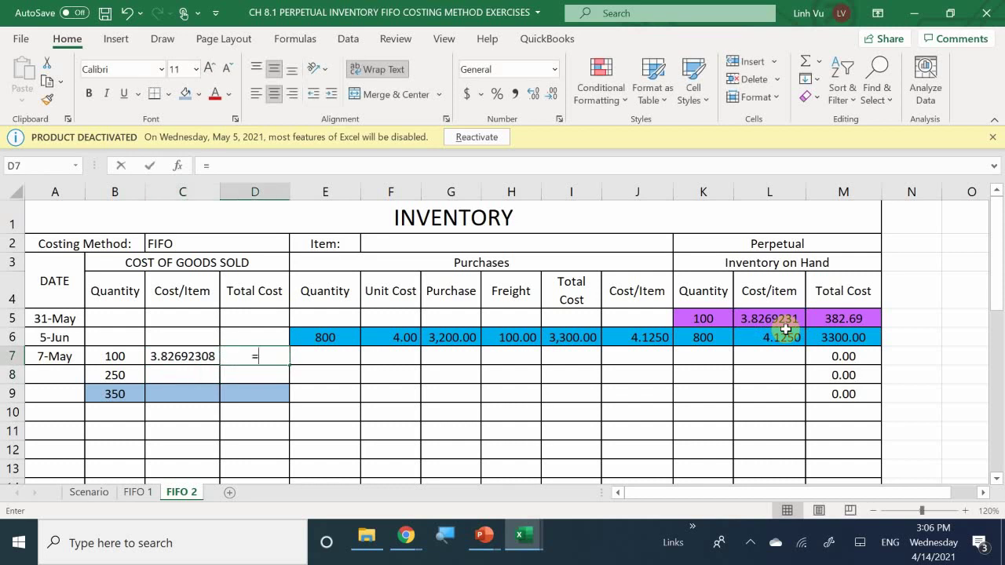
key(Left)
key(Left)
key(BackSpace)
key(BackSpace)
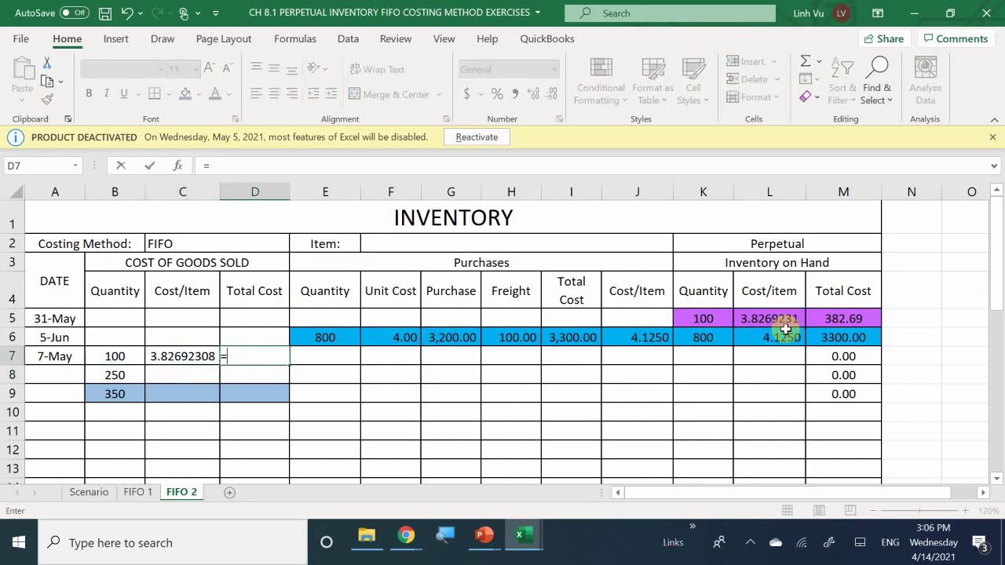
text(ro)
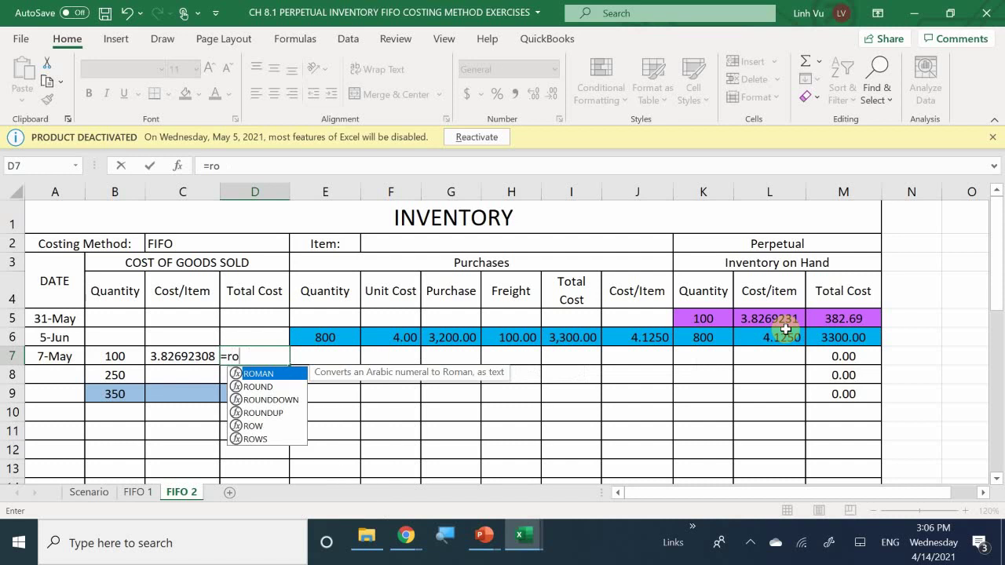
text(und()
key(Left)
key(Left)
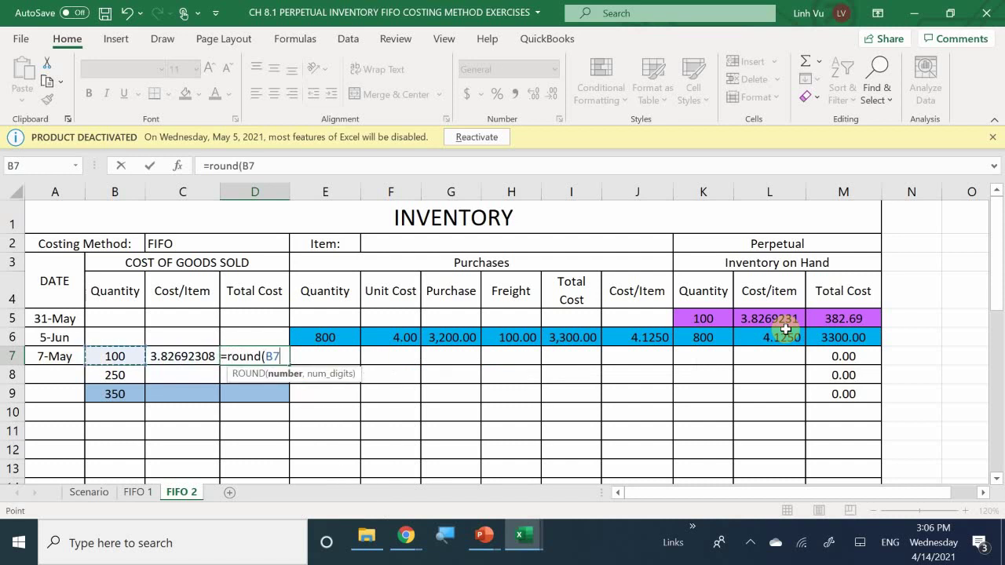
text(*)
key(Left)
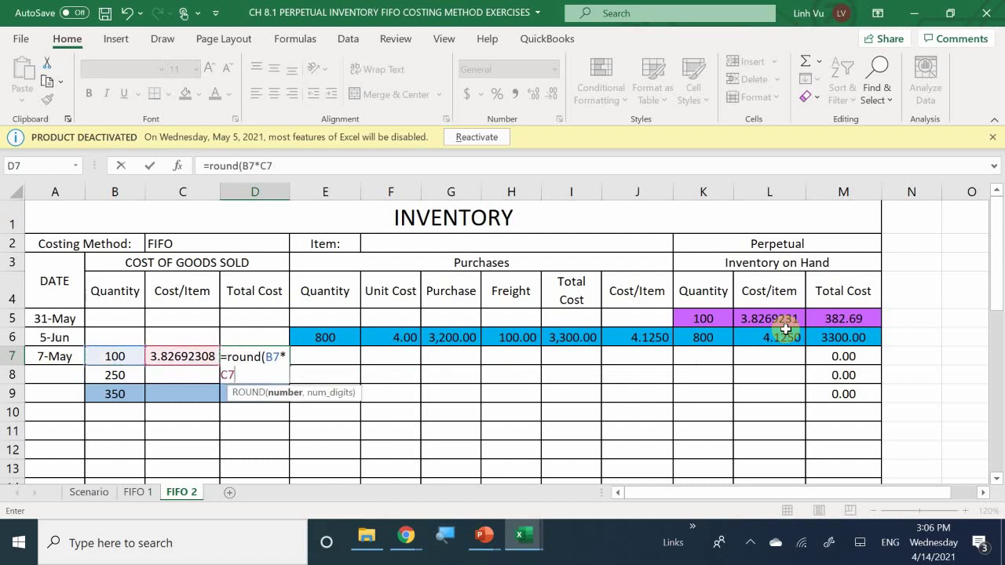
text(,2))
key(Return)
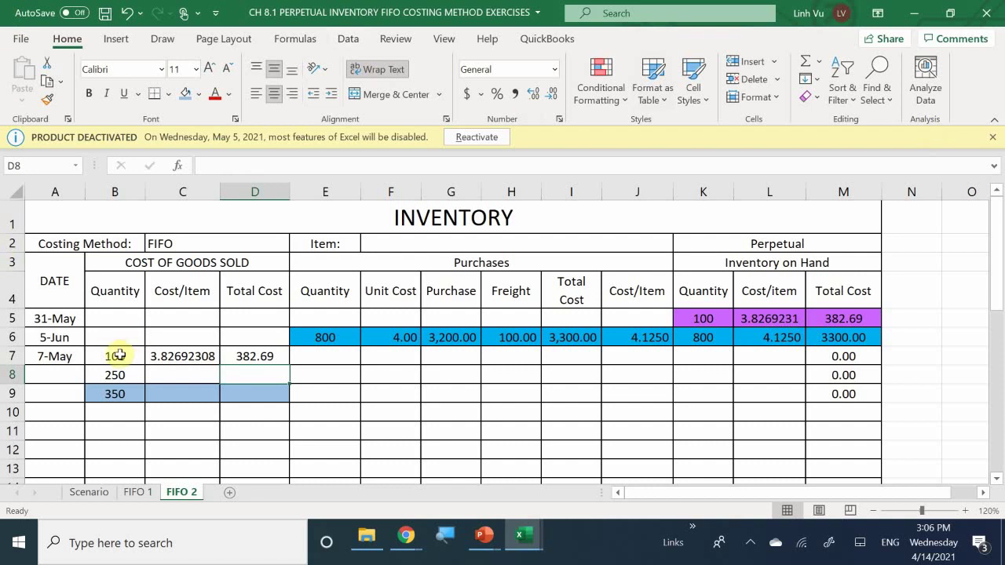
Fill the cost of goods sold cells B7:D7 with the recently used purple colour.
drag(117, 356, 245, 361)
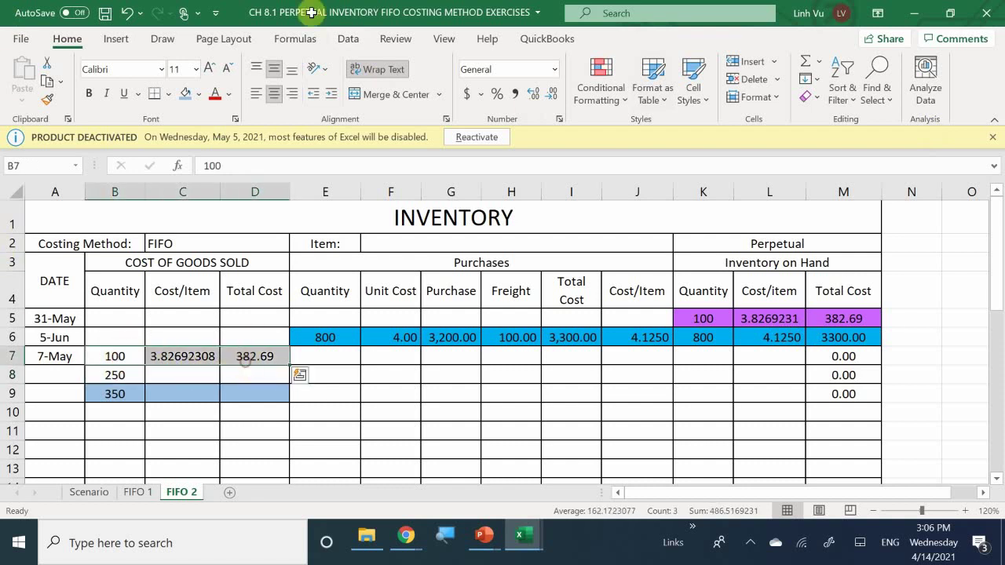
click(198, 93)
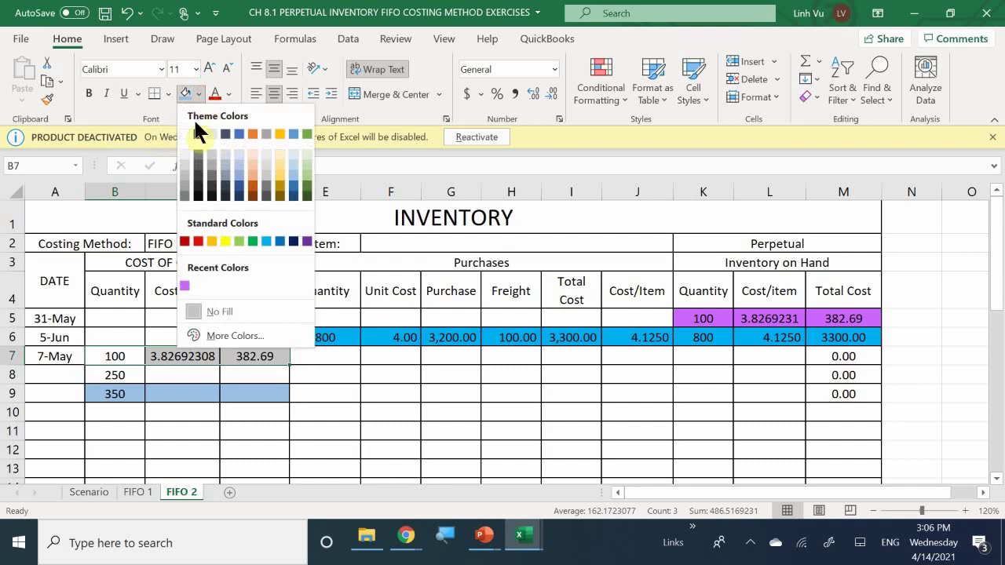
click(187, 286)
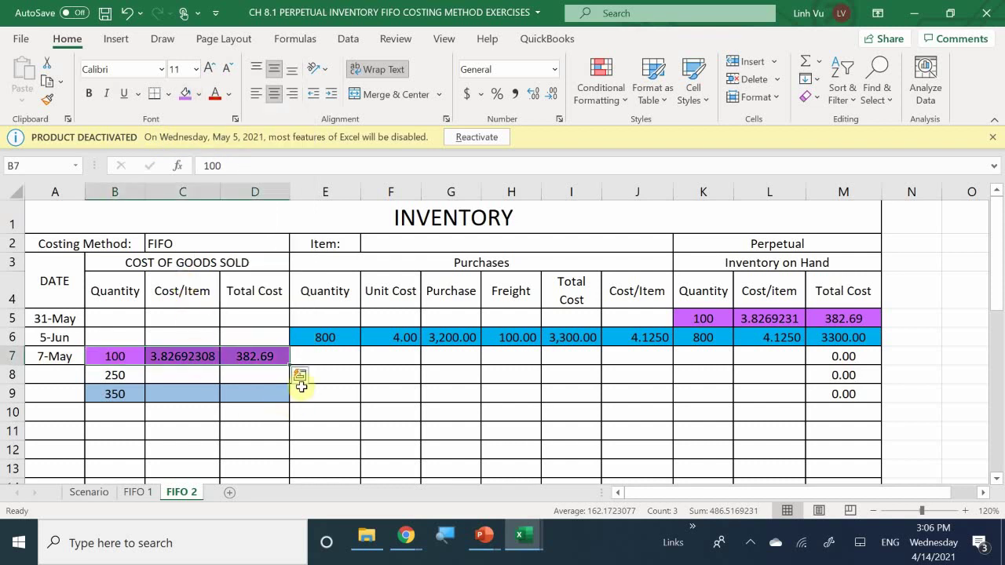
click(336, 413)
Enter the 31-May quantity 100 in E7 and deduct the units sold in E8 with the formula -B7.
click(338, 360)
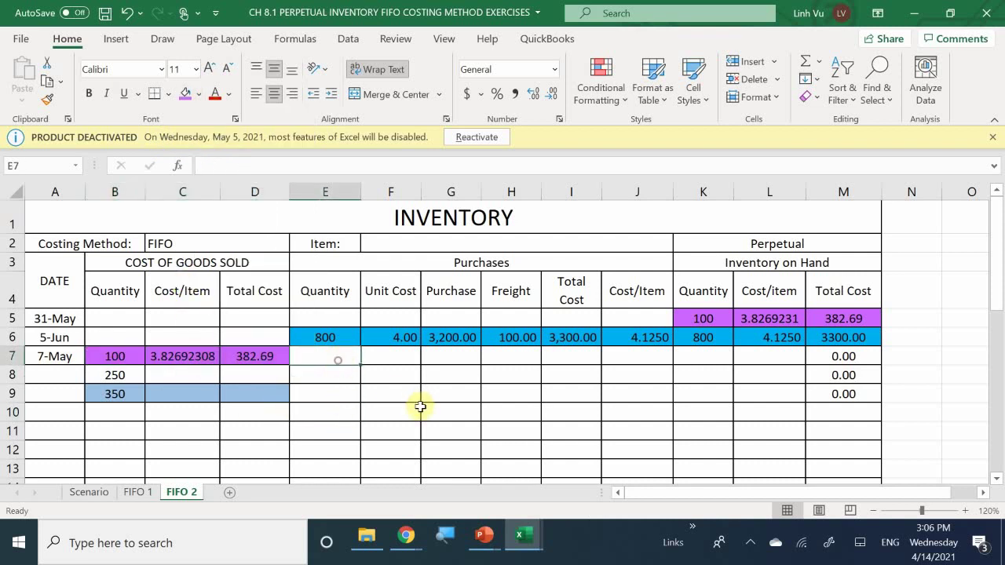
text(=)
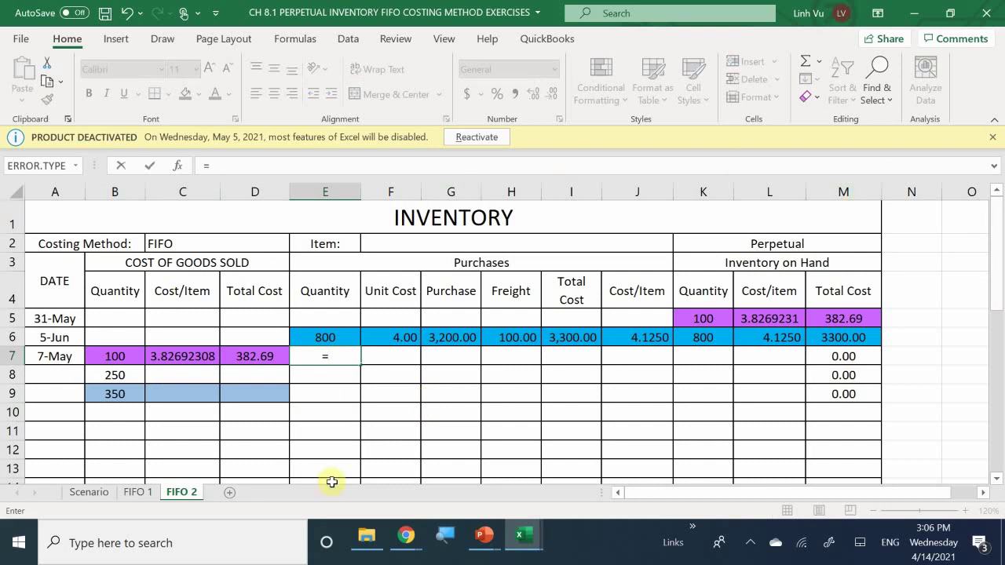
key(BackSpace)
text(100)
key(Return)
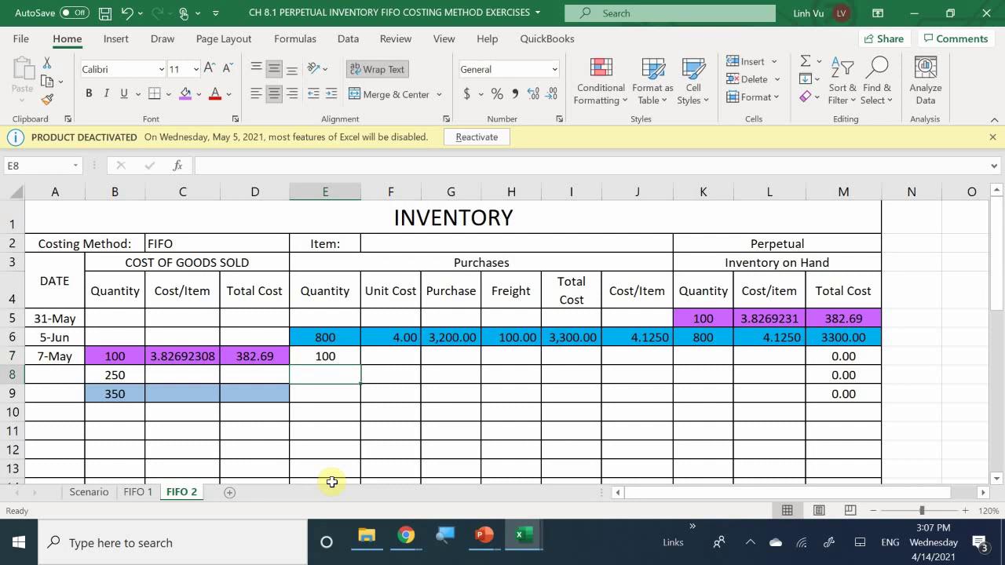
text(-)
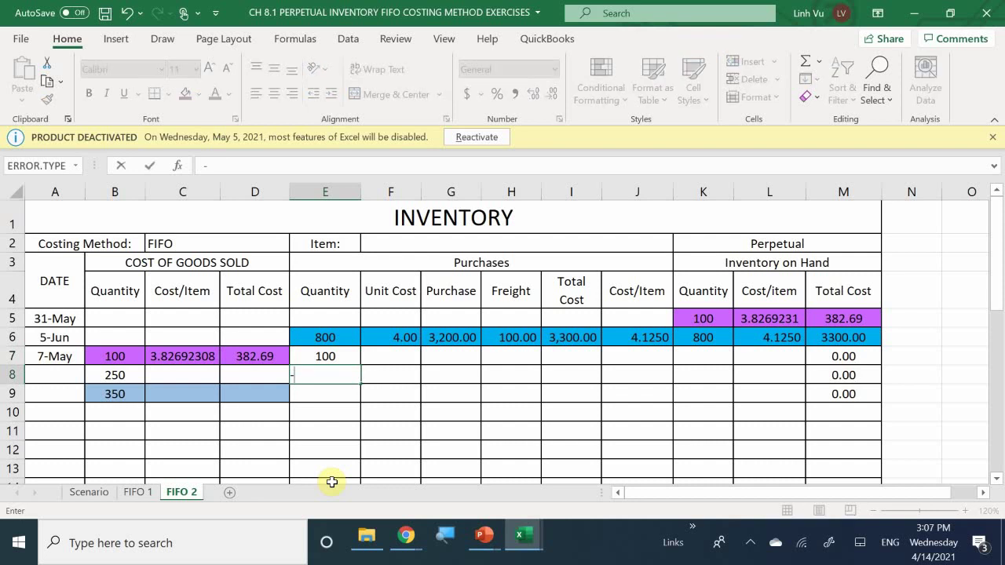
click(114, 357)
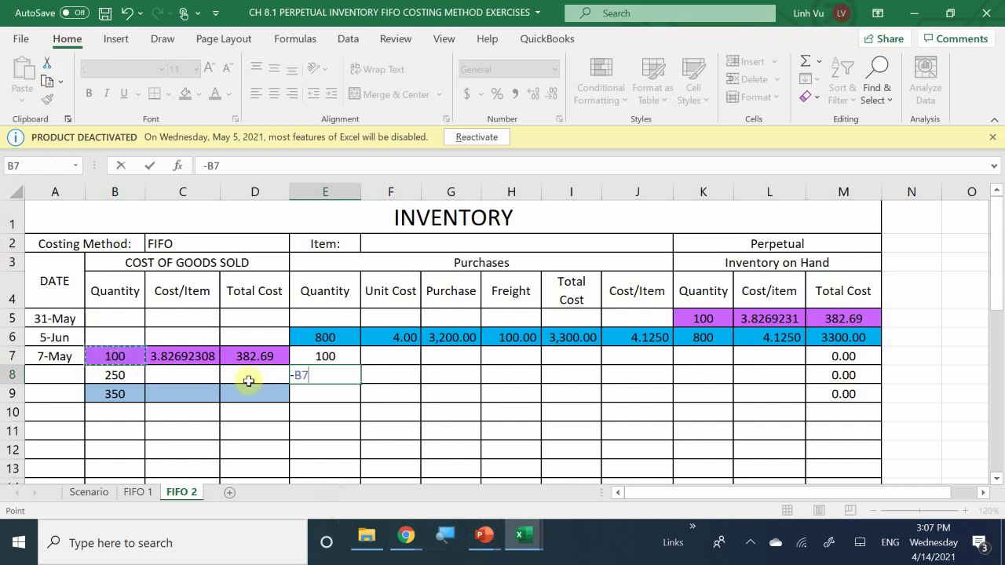
key(Return)
Calculate the remaining 31-May quantity in E9 with the formula =E7+E8.
text(=)
key(Up)
key(Up)
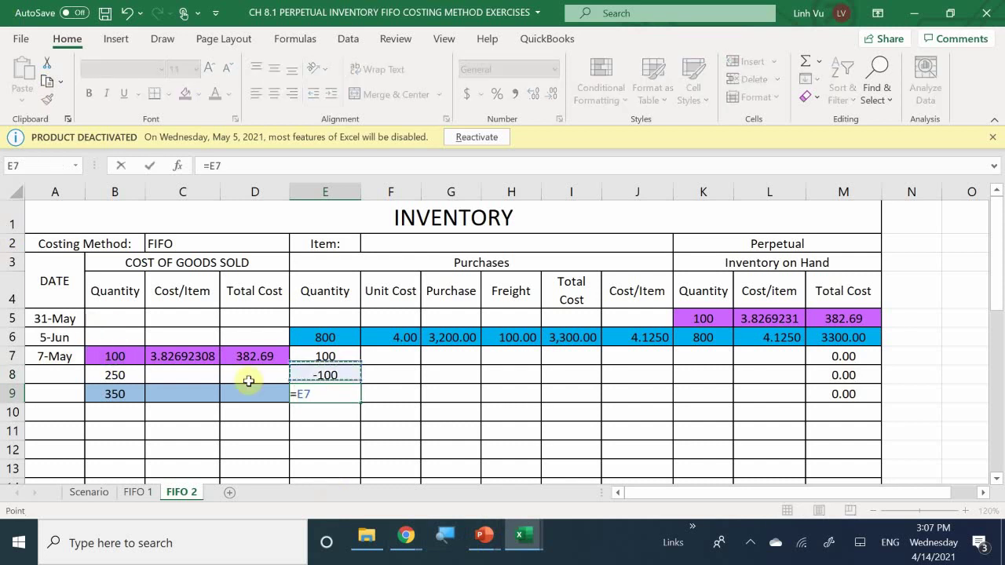
text(+)
key(Up)
key(Return)
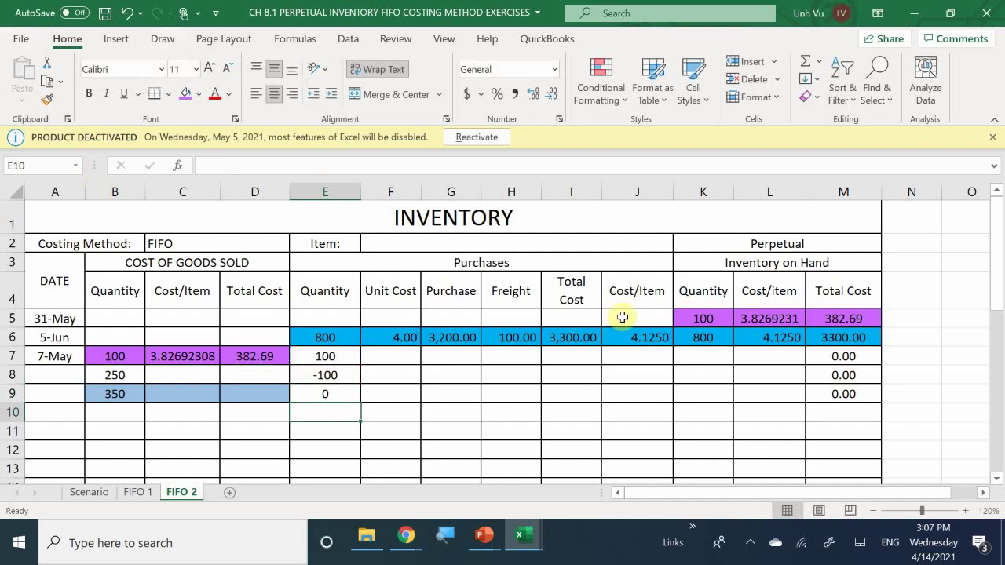
Enter the 31-May total cost 382.69 in I7 and deduct the cost sold in I8 with the formula -D7.
click(568, 357)
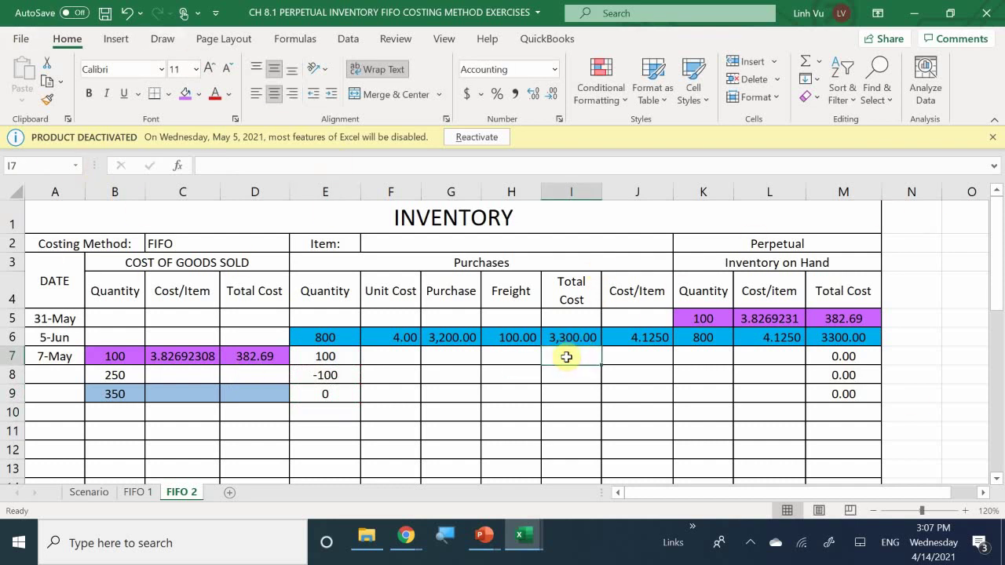
text(382.69)
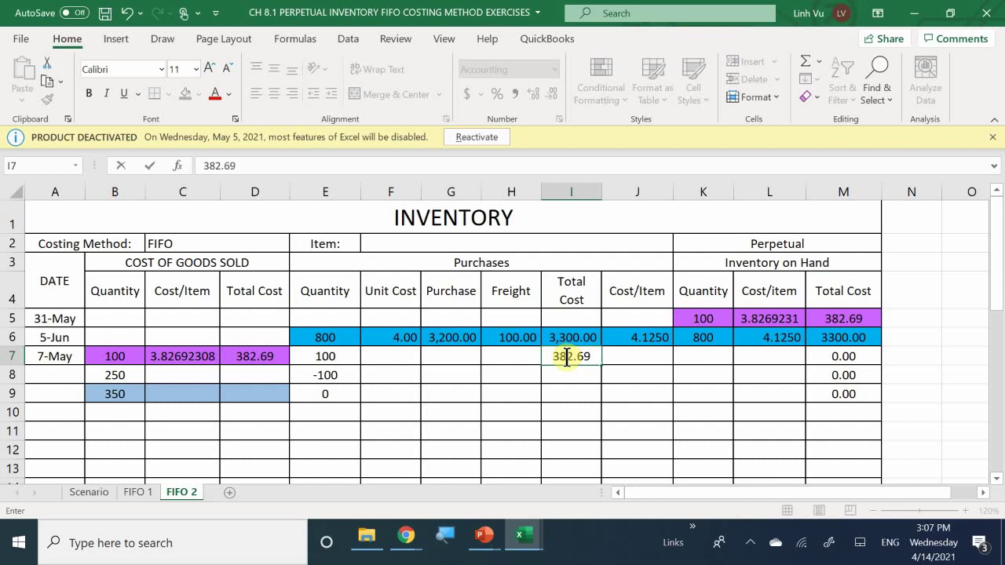
key(Return)
text(-)
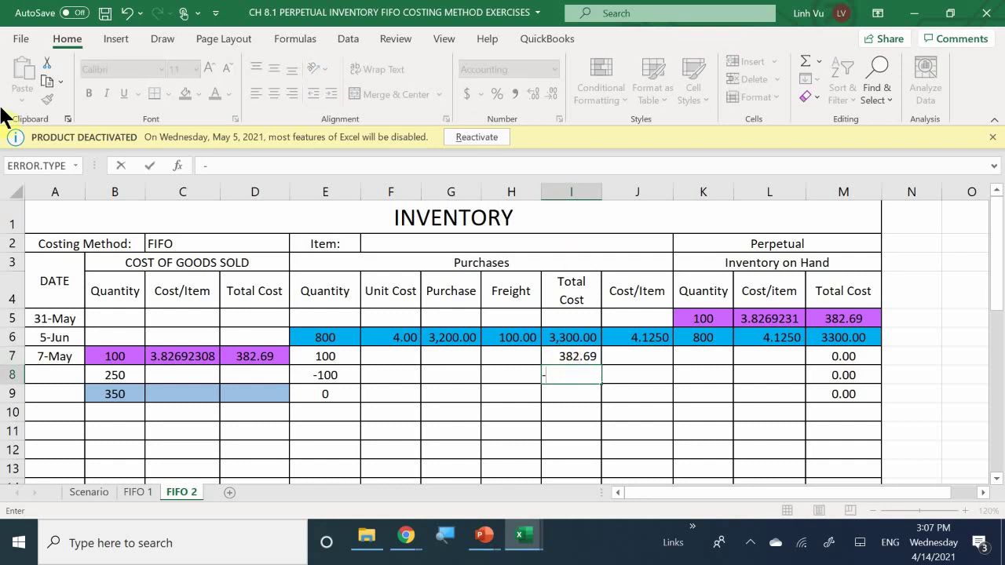
click(255, 355)
key(Return)
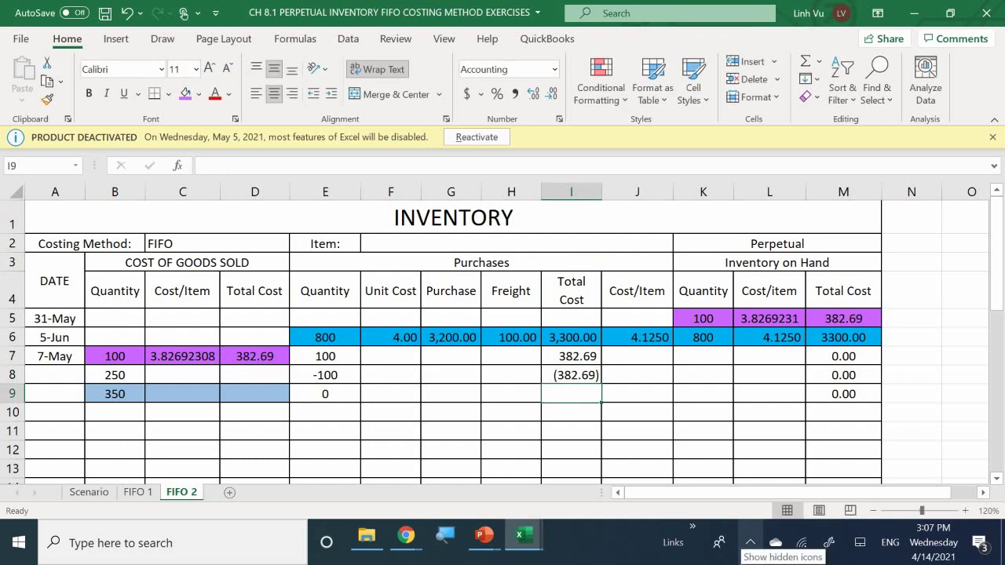
Calculate the remaining 31-May total cost in I9 with the formula =I7+I8.
text(=)
key(Up)
key(Up)
text(+)
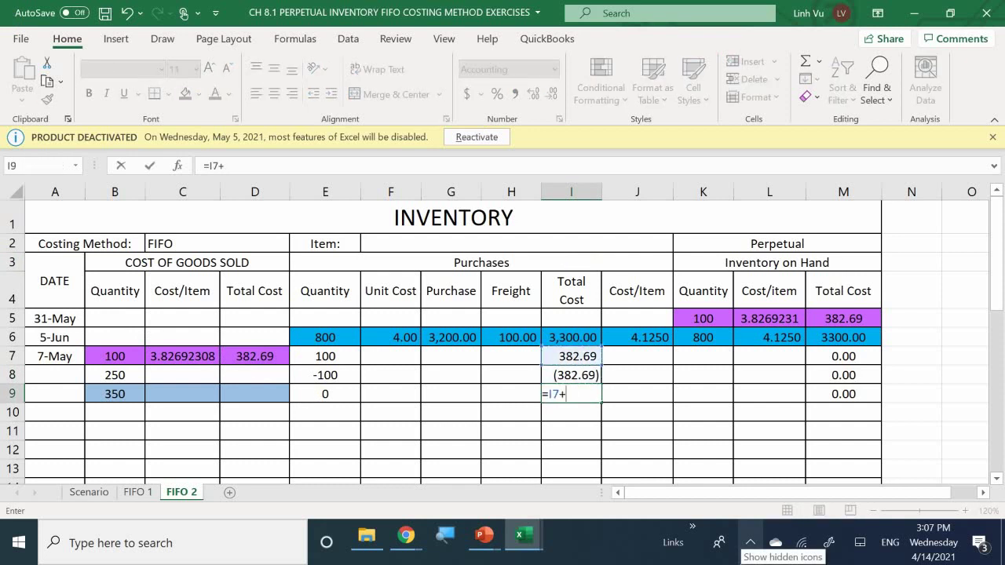
key(Up)
key(Return)
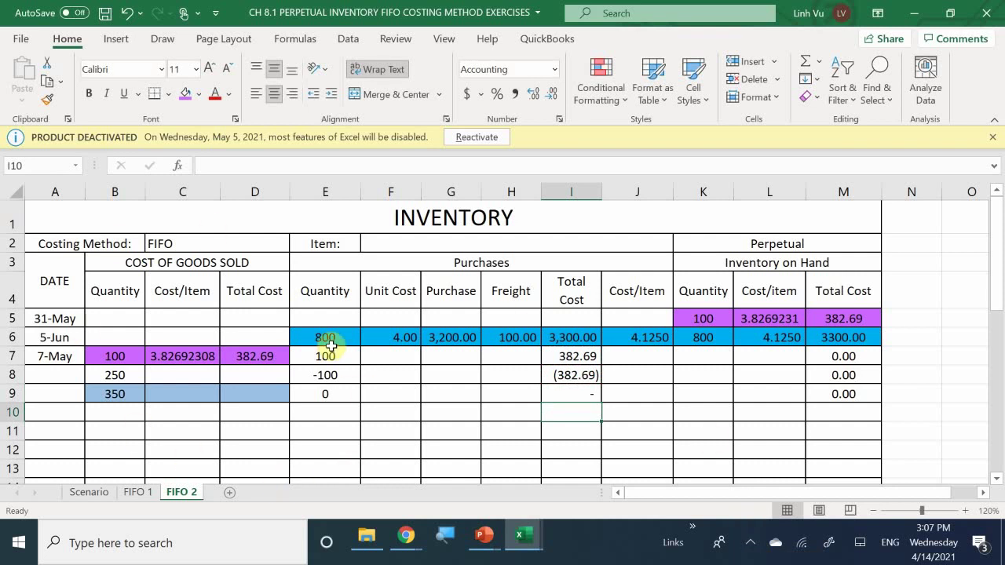
Fill the 31-May inventory working cells E7:I9 with the same purple colour.
drag(331, 350, 596, 396)
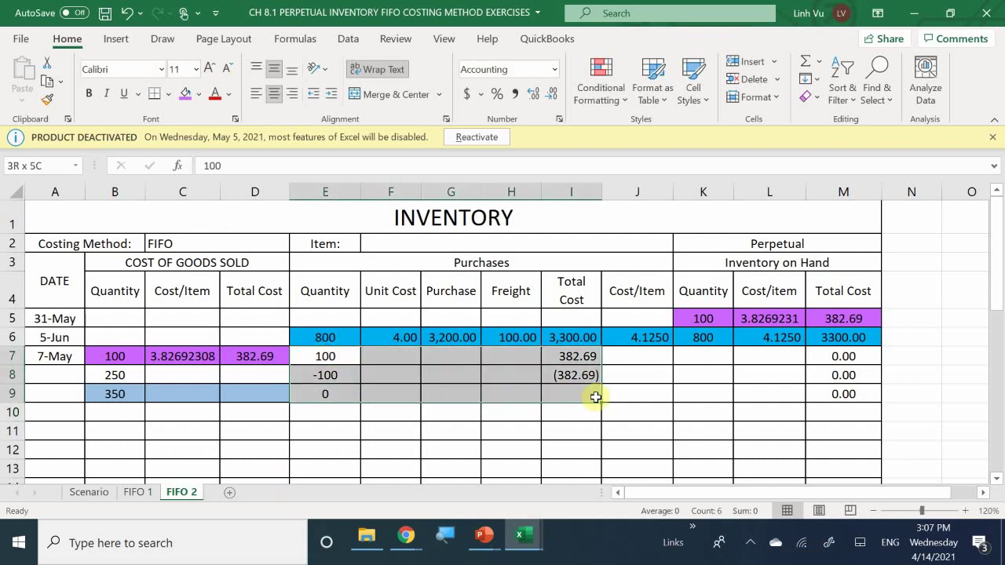
drag(596, 396, 595, 399)
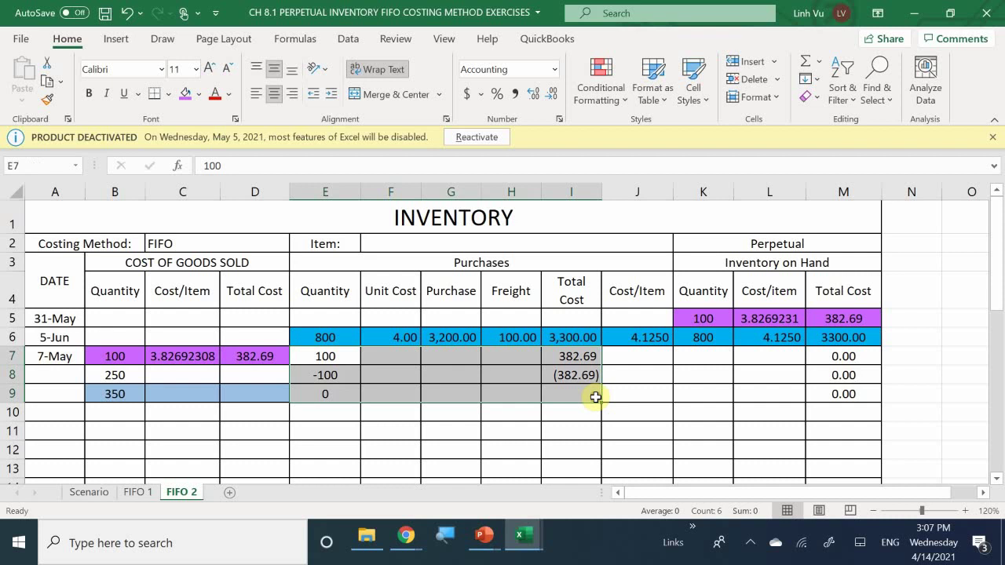
click(185, 95)
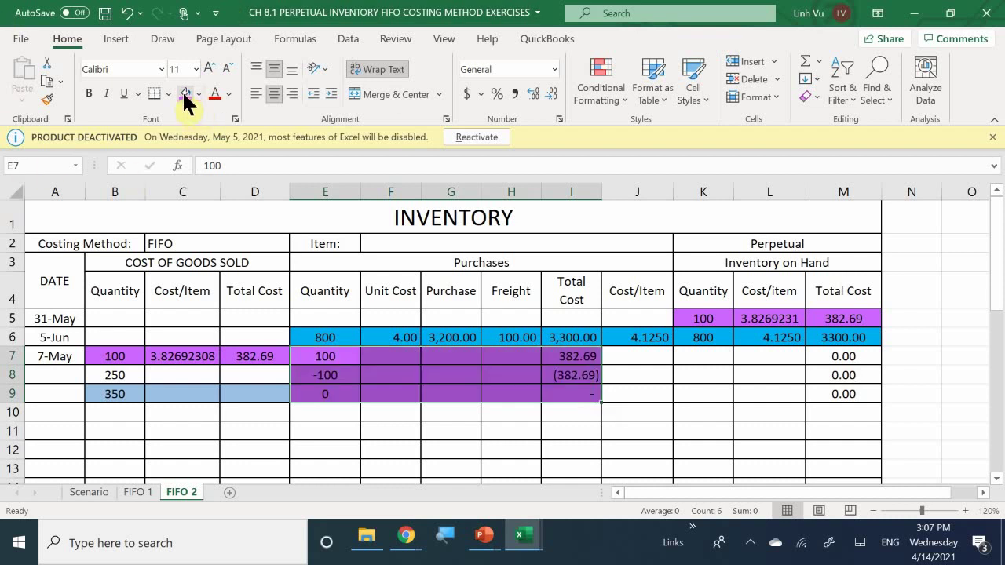
click(374, 407)
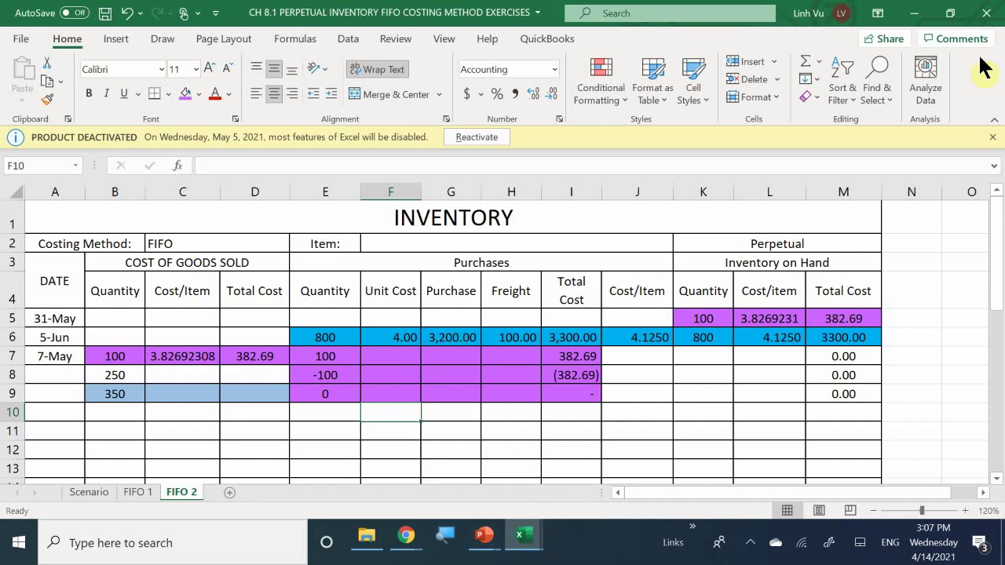
Set the 31-May inventory on hand quantity in K5 to 0.
click(704, 320)
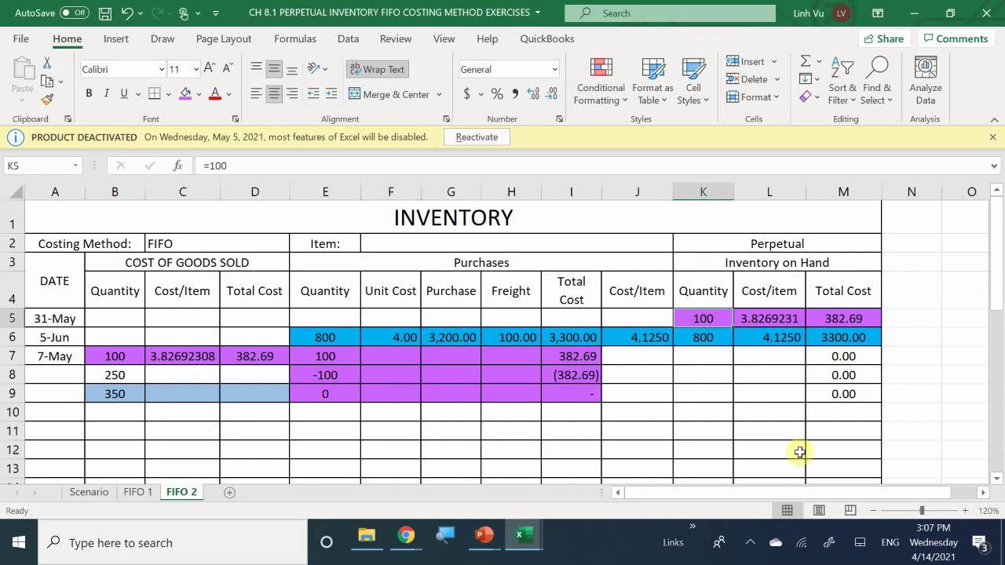
text(0)
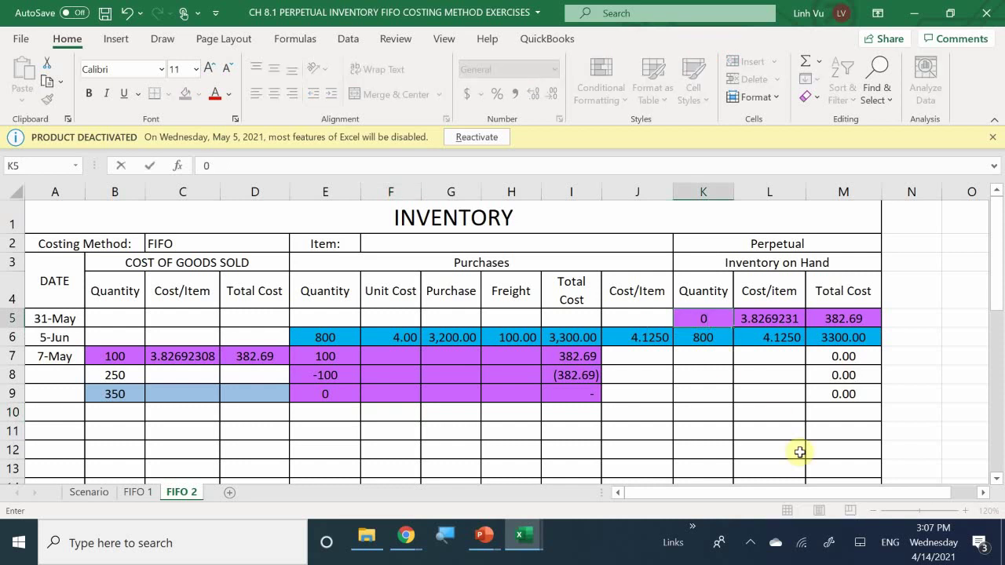
key(Return)
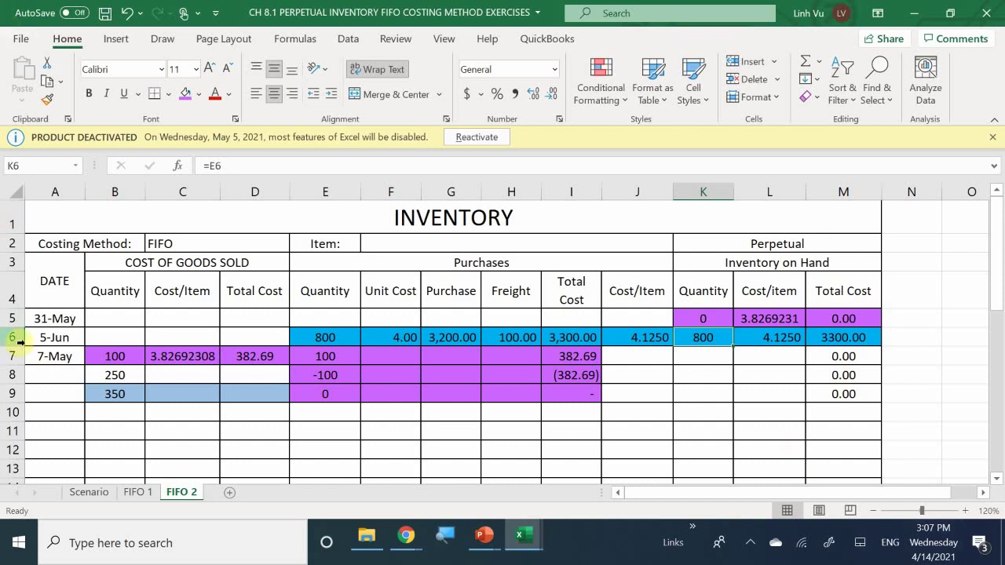
Set the cost per item for the 250 units sold in C8 with the formula =L6.
click(168, 376)
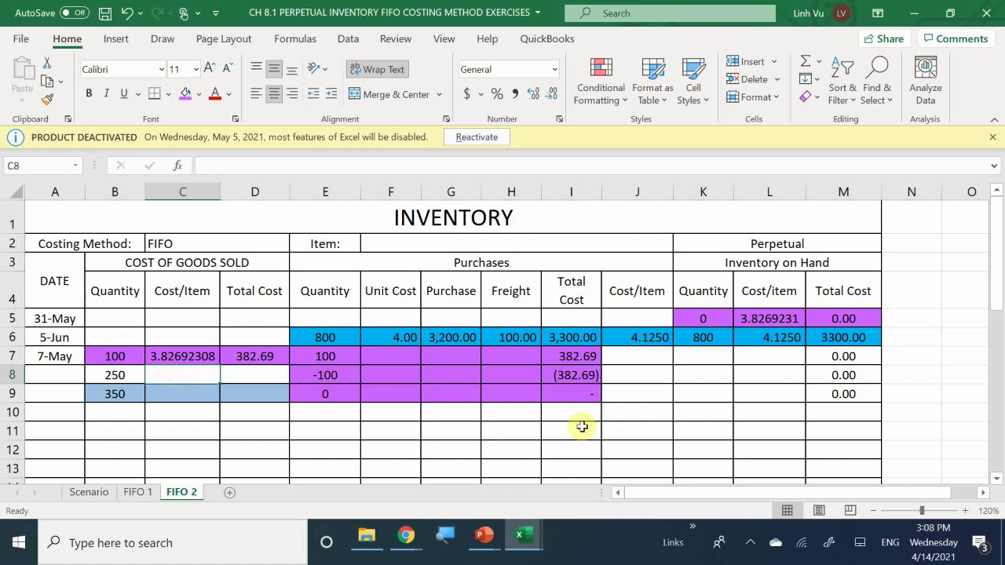
text(=)
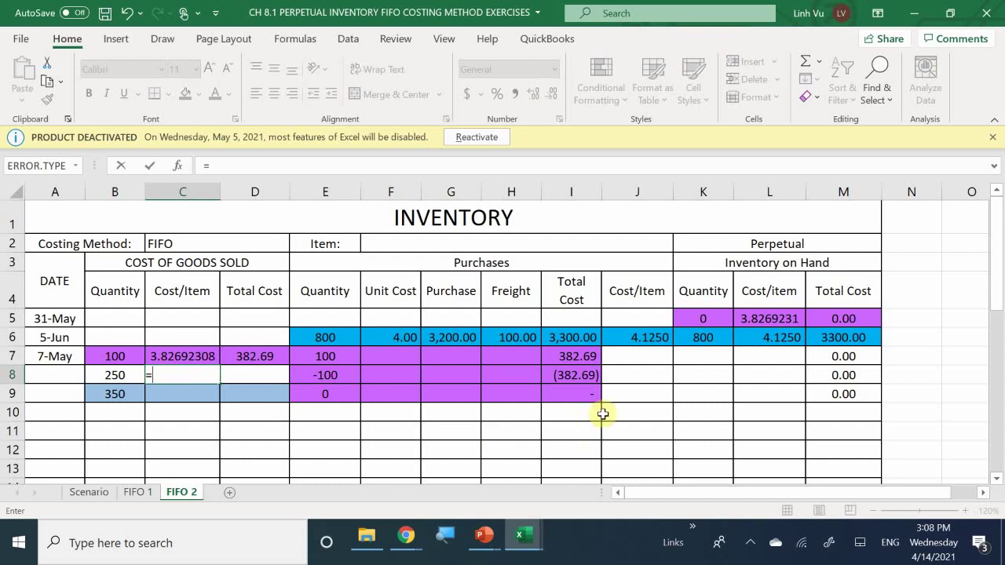
click(770, 334)
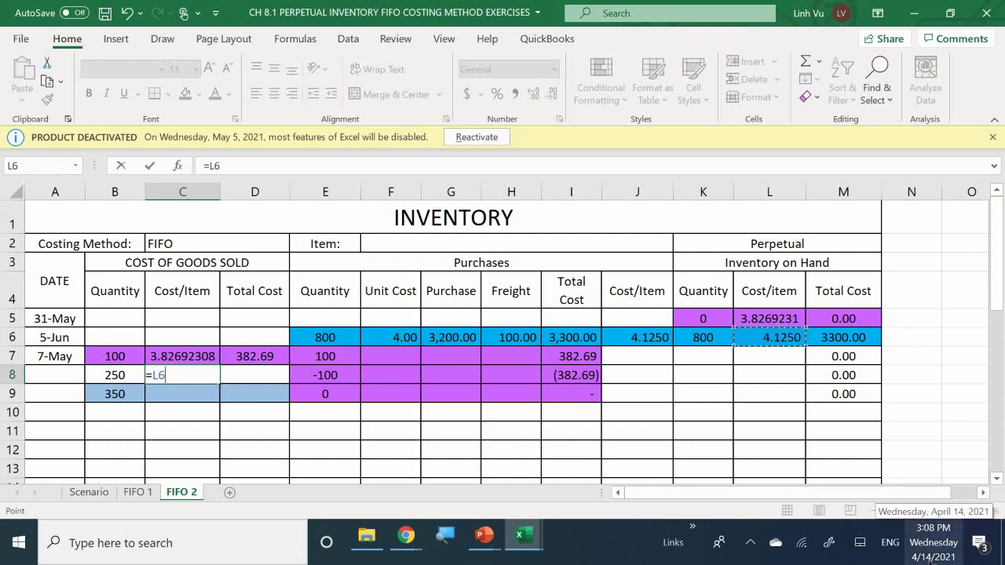
key(Return)
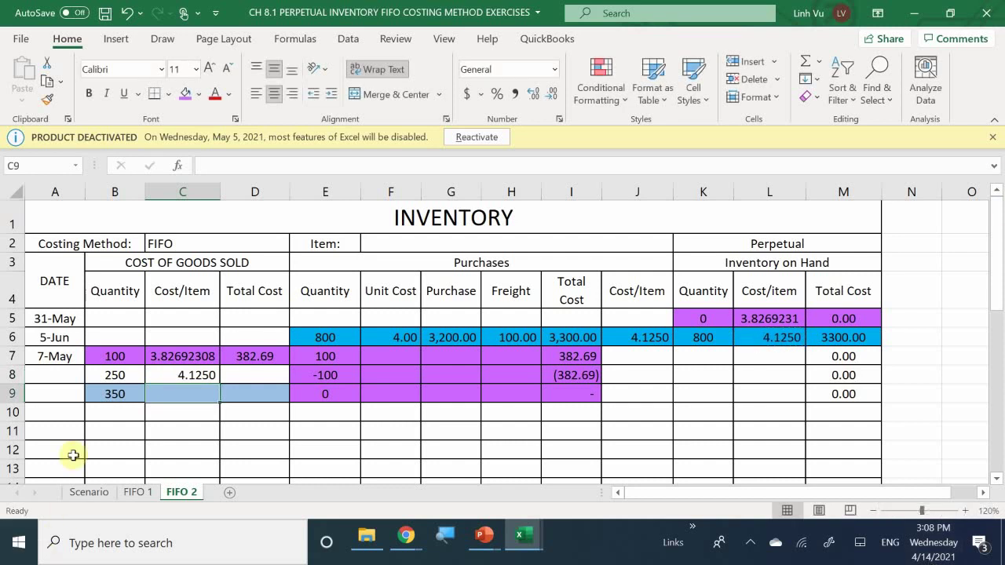
Fill the 250-unit cost of goods sold cells B8:D8 with the same light blue as the 5-Jun row.
drag(115, 375, 253, 362)
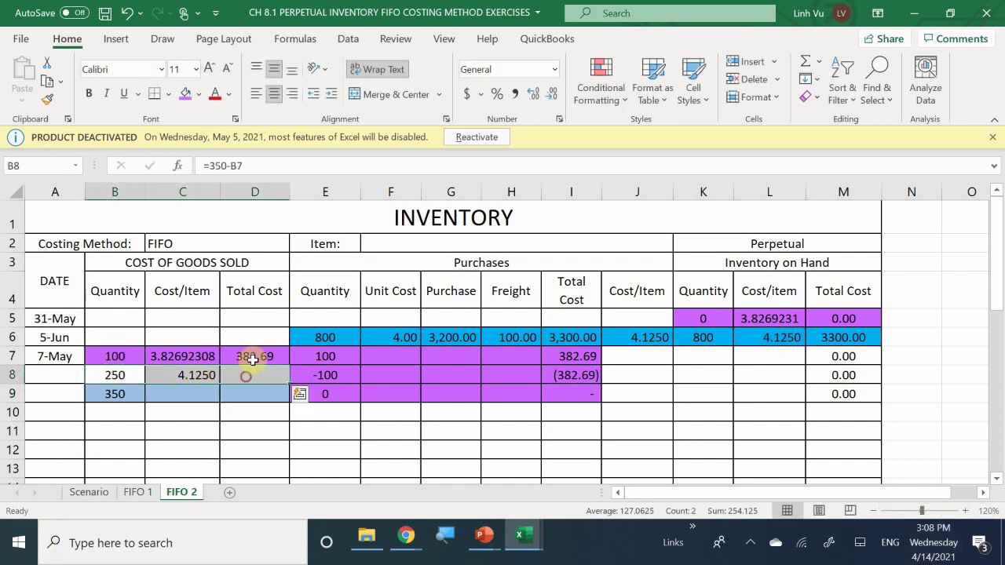
click(200, 94)
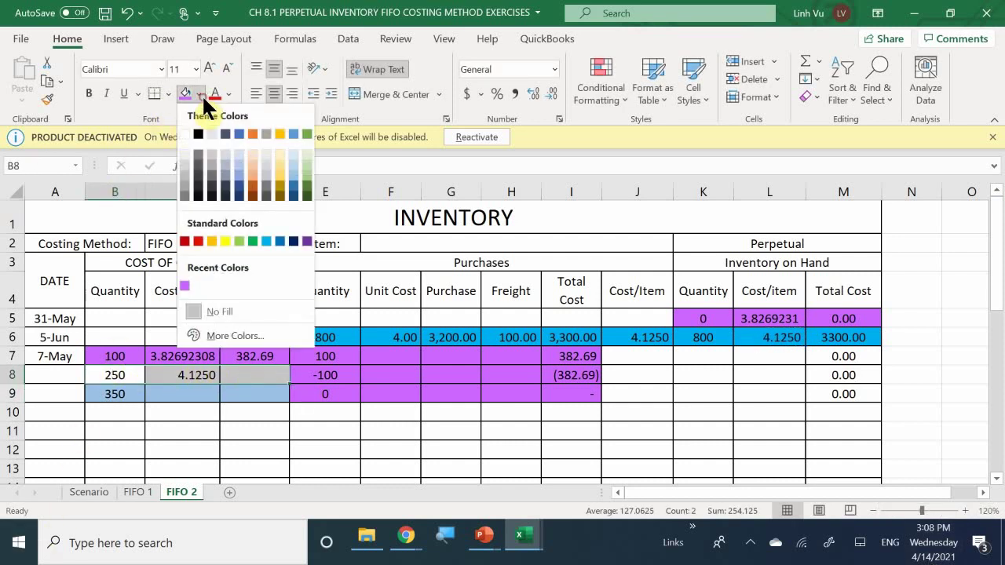
click(267, 241)
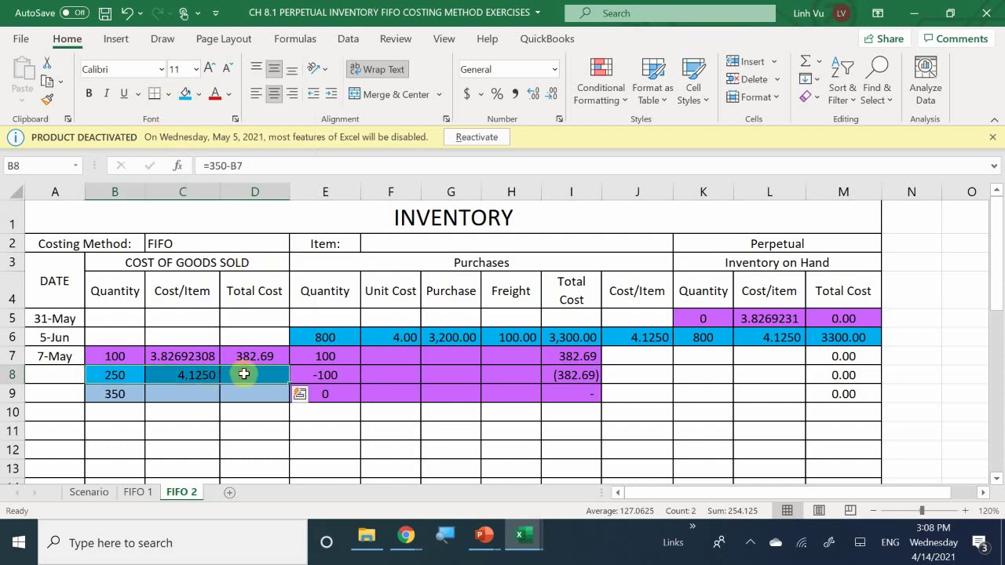
click(247, 379)
text(=)
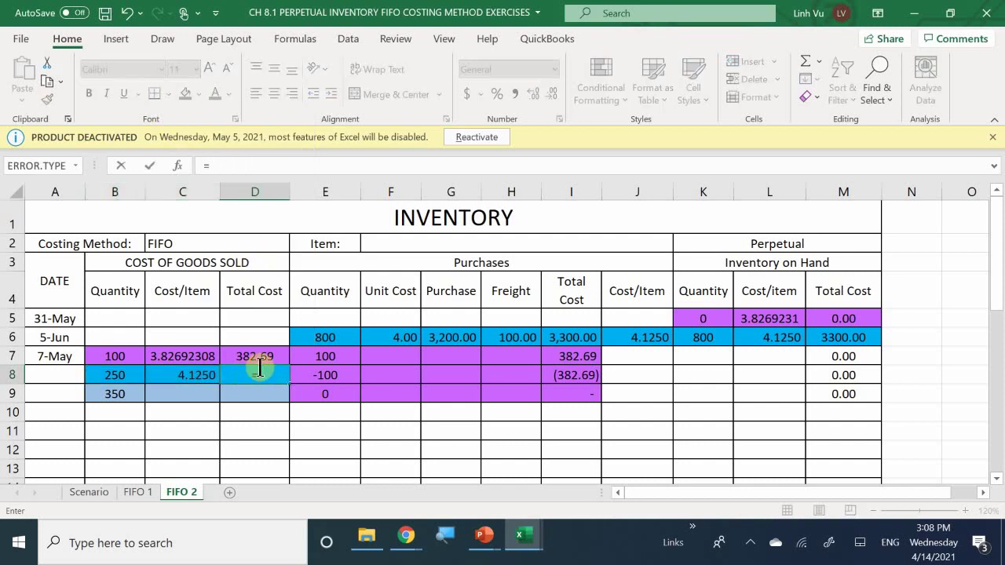
text(round()
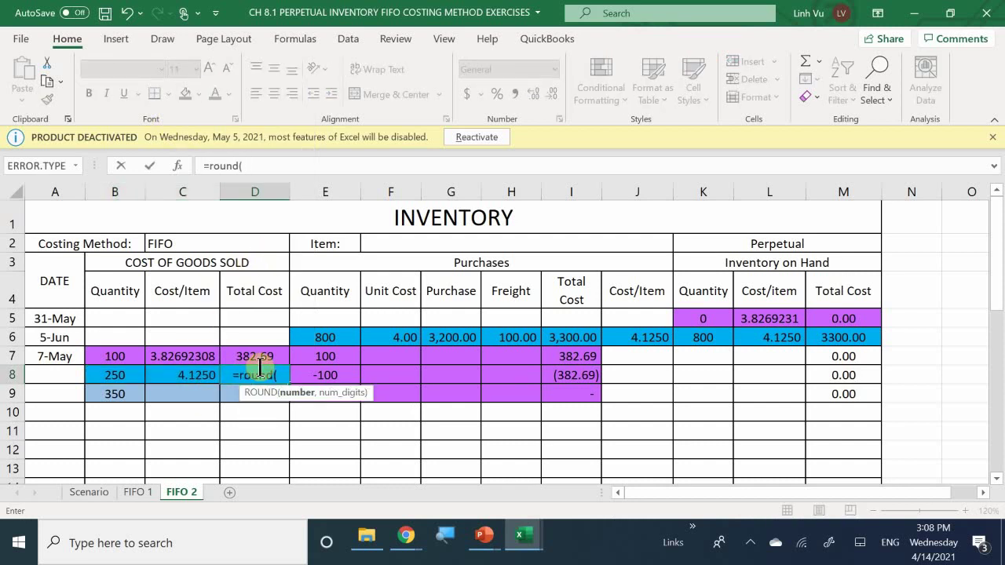
key(Left)
key(Left)
text(*)
key(Left)
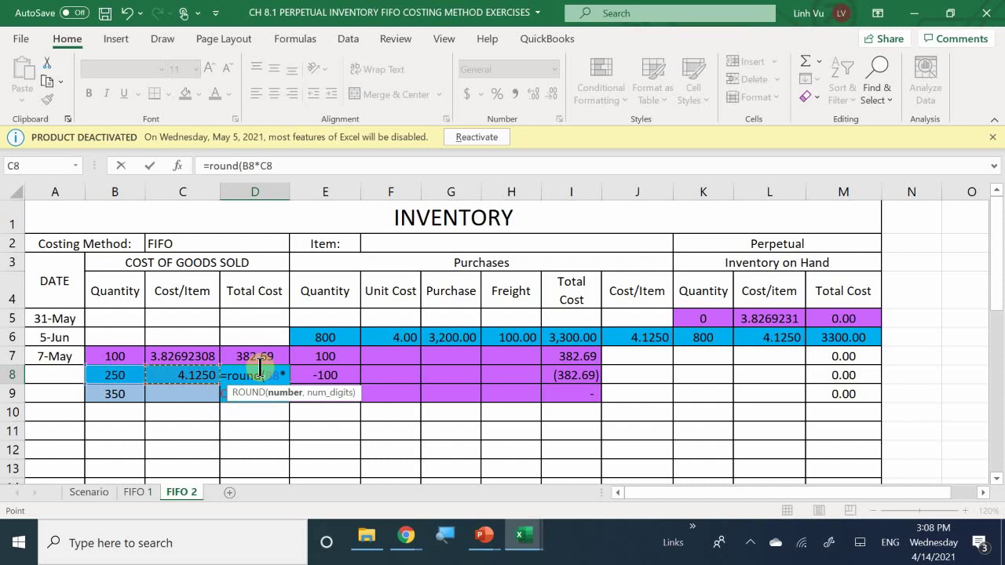
text(b)
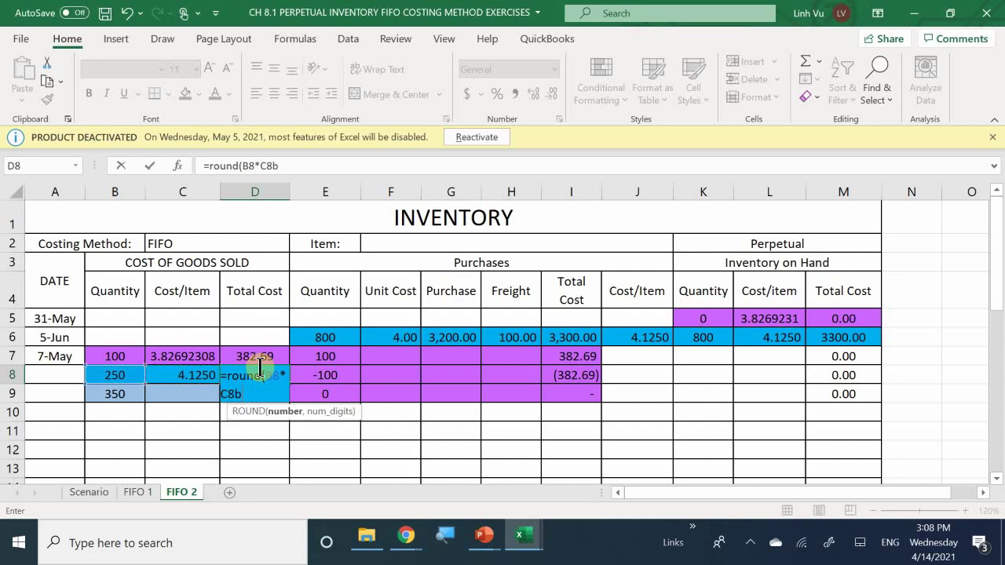
text(,2)
key(Return)
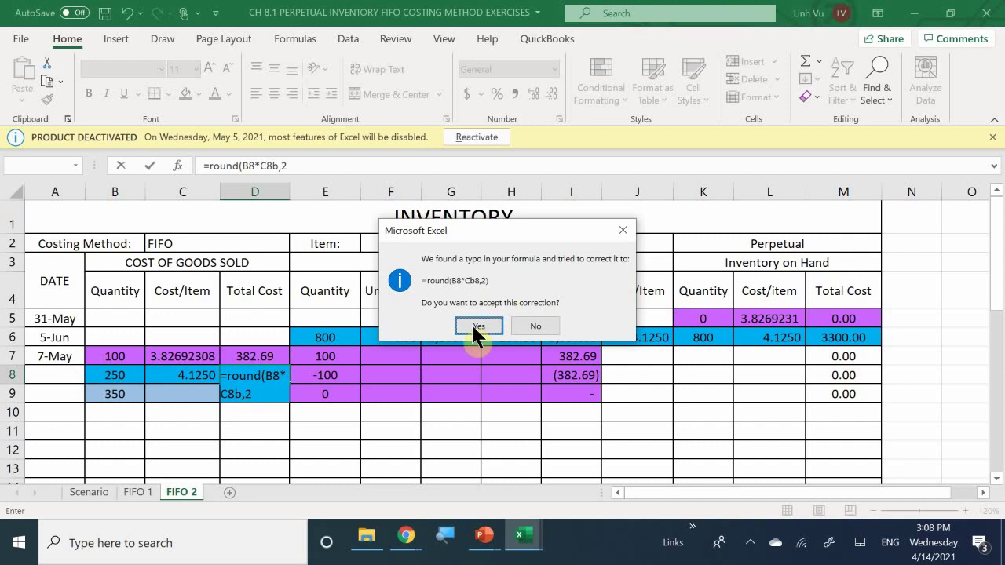
click(478, 325)
Calculate the total cost of the 250 units sold in D8 with the formula =ROUND(B8*C8,2).
click(255, 374)
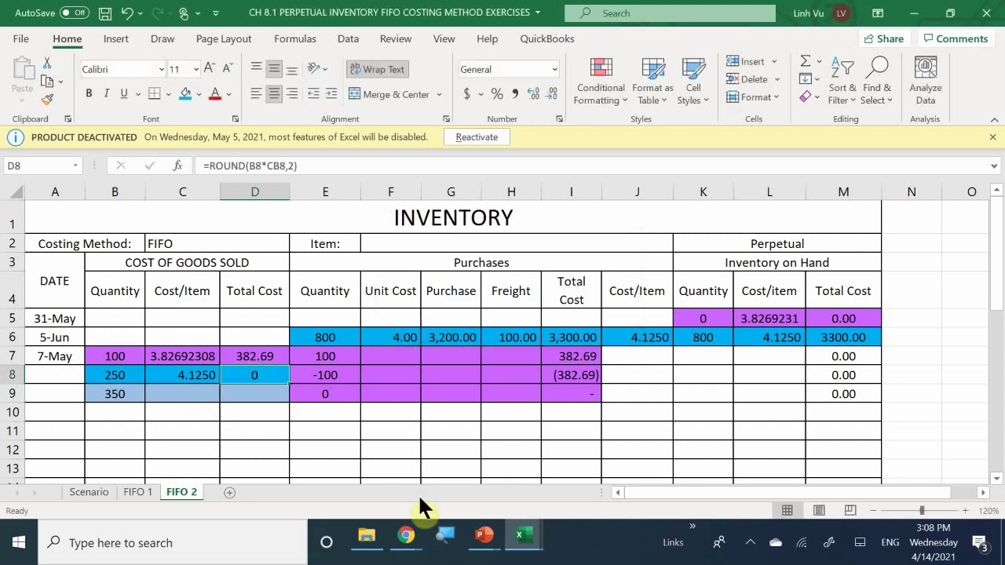
text(=round()
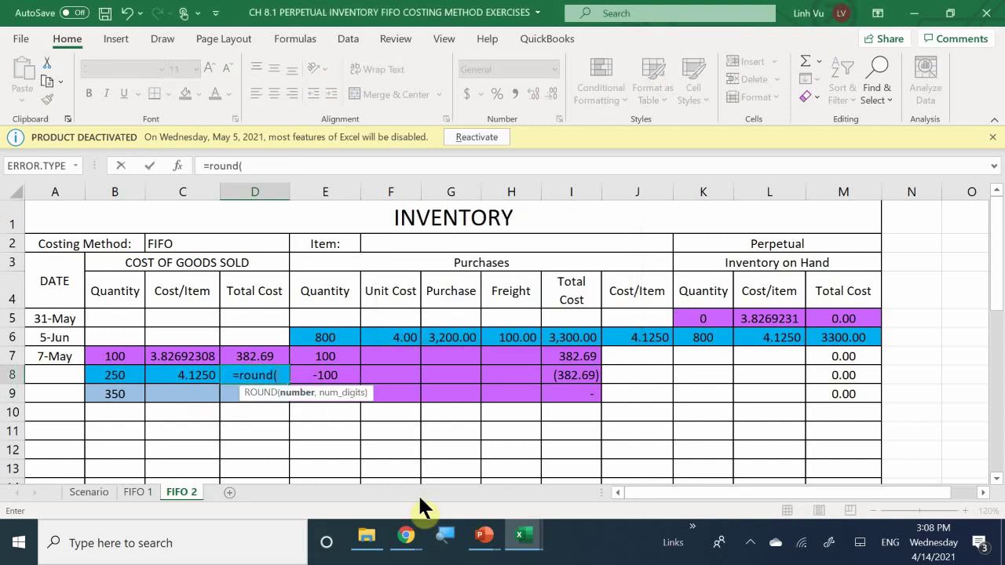
key(Left)
key(Left)
text(*)
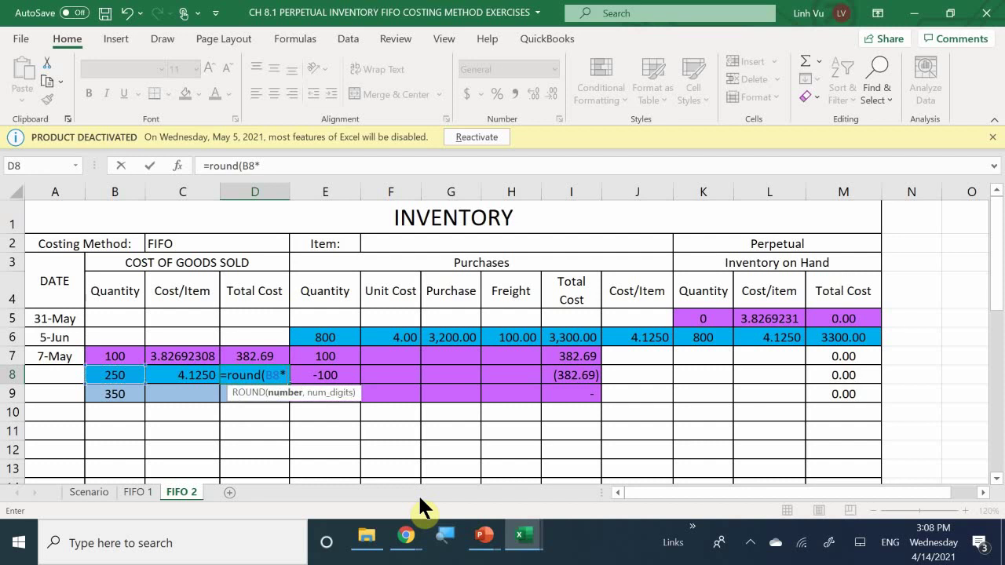
key(Left)
text(n)
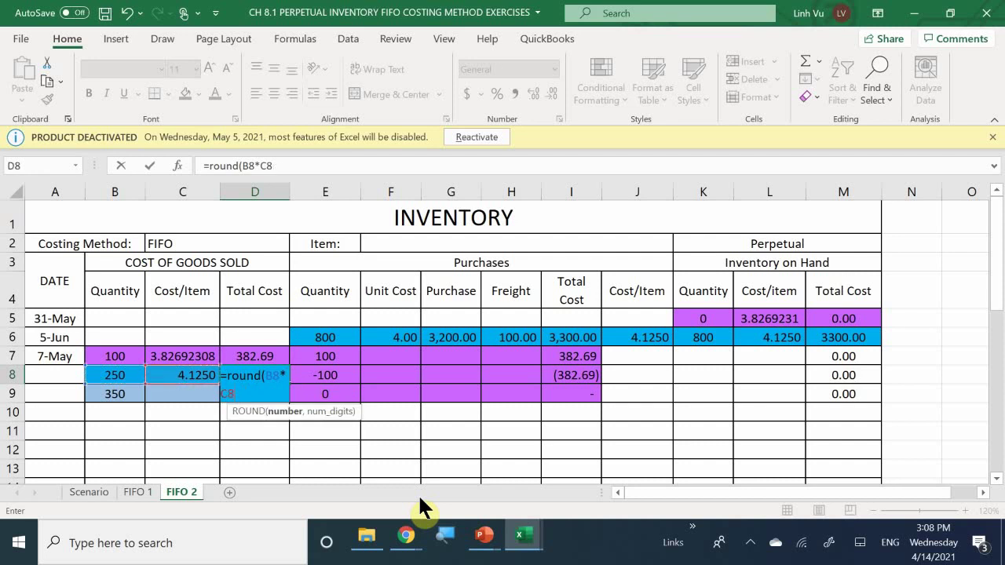
text(,2)
key(Return)
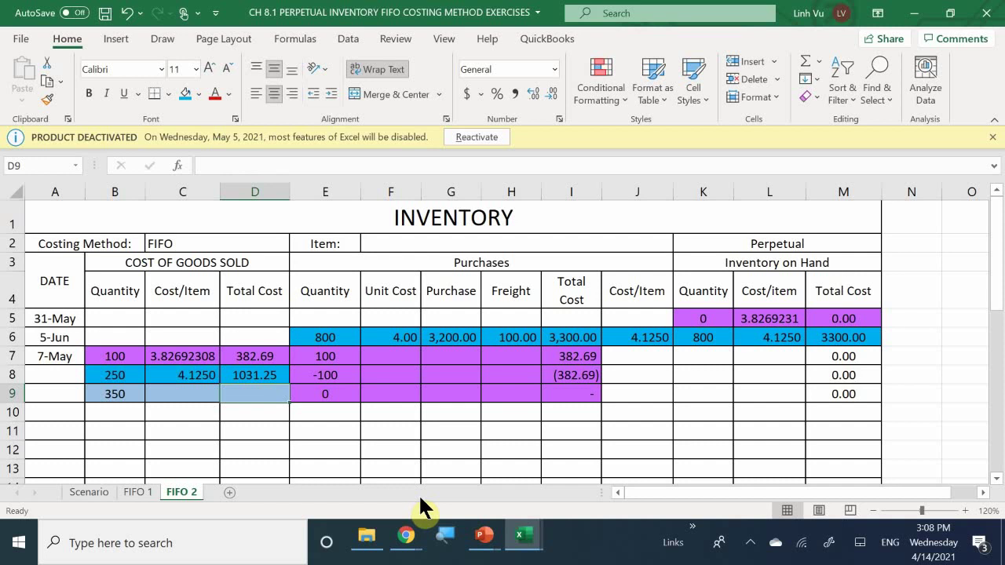
Bring the 5-Jun purchase quantity into E10 with =E6 and deduct the units sold in E11 with the formula -B8.
click(320, 338)
click(325, 411)
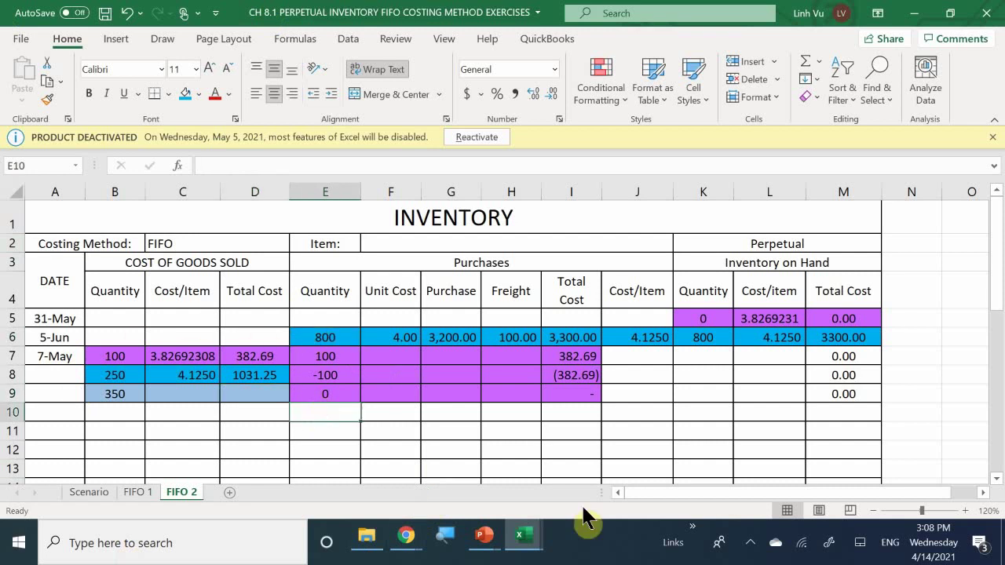
text(=)
key(Up)
key(Up)
key(Up)
key(Up)
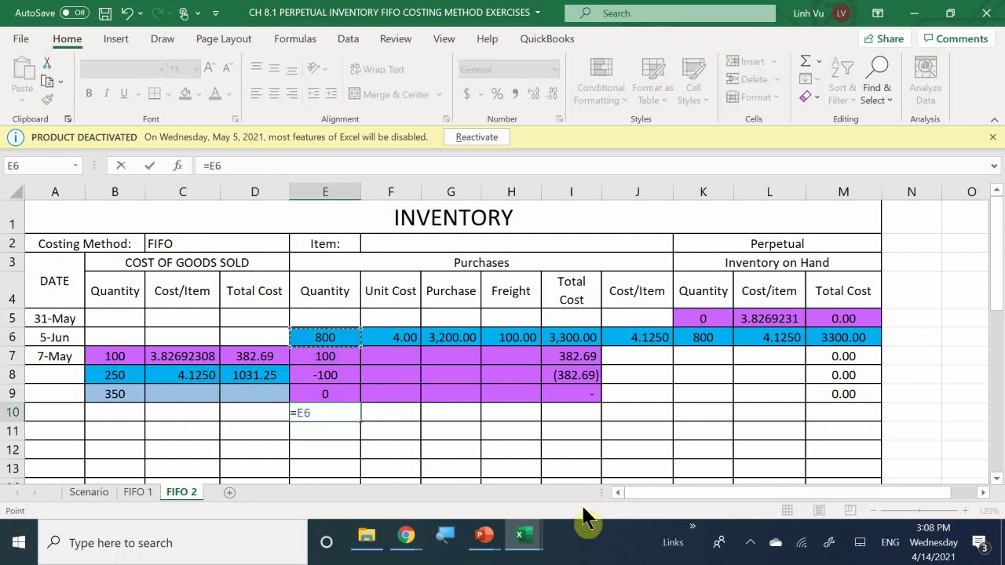
key(Return)
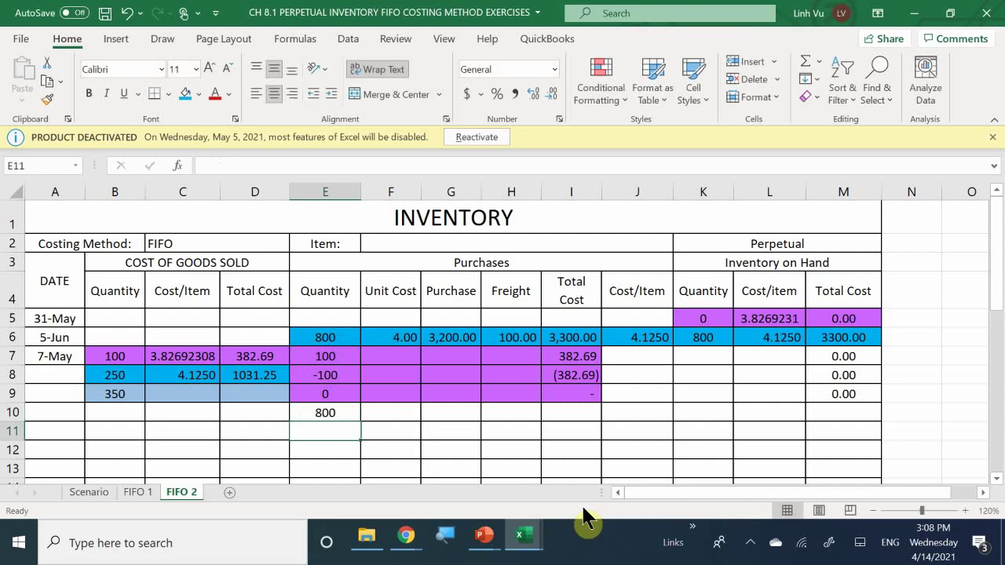
text(-)
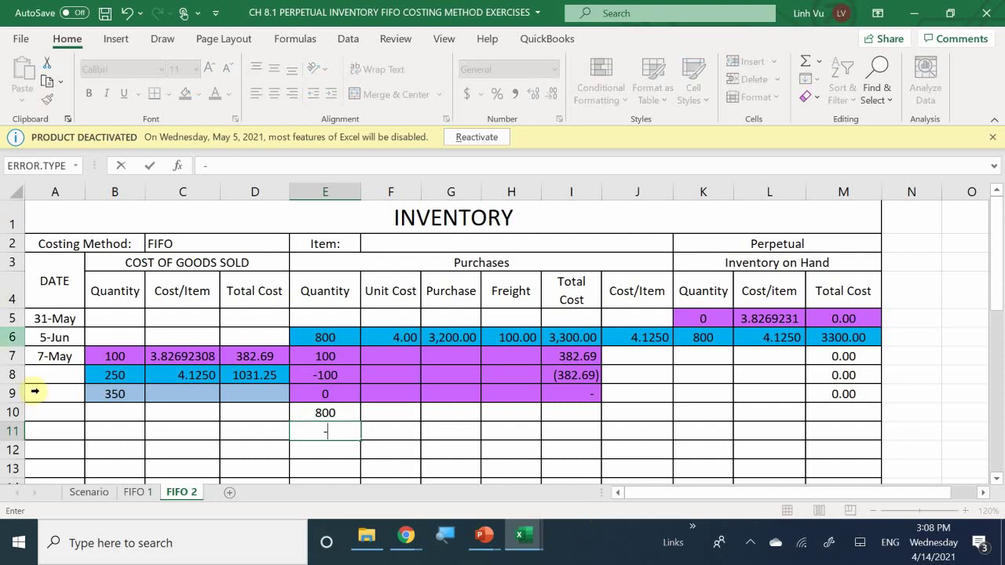
click(114, 372)
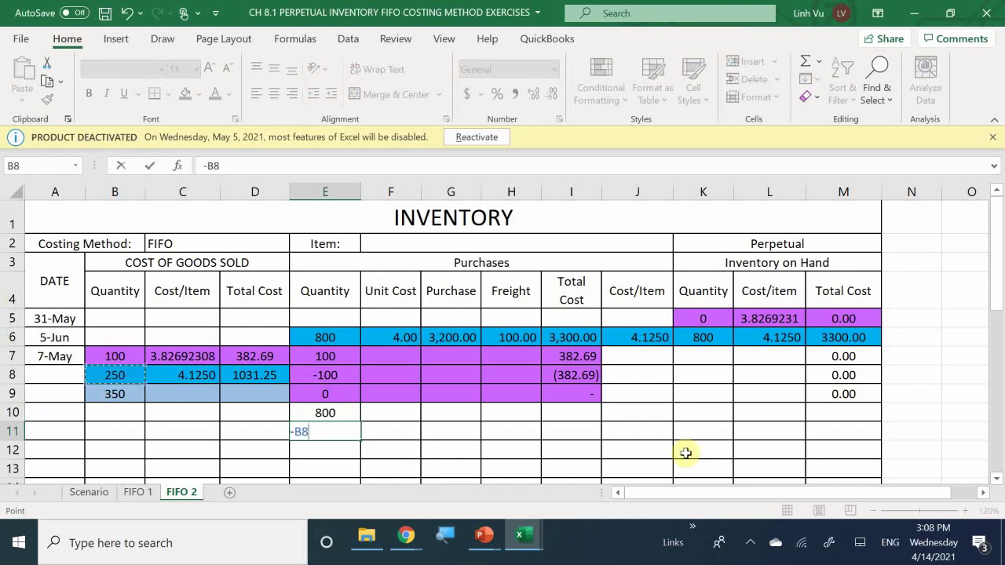
key(Return)
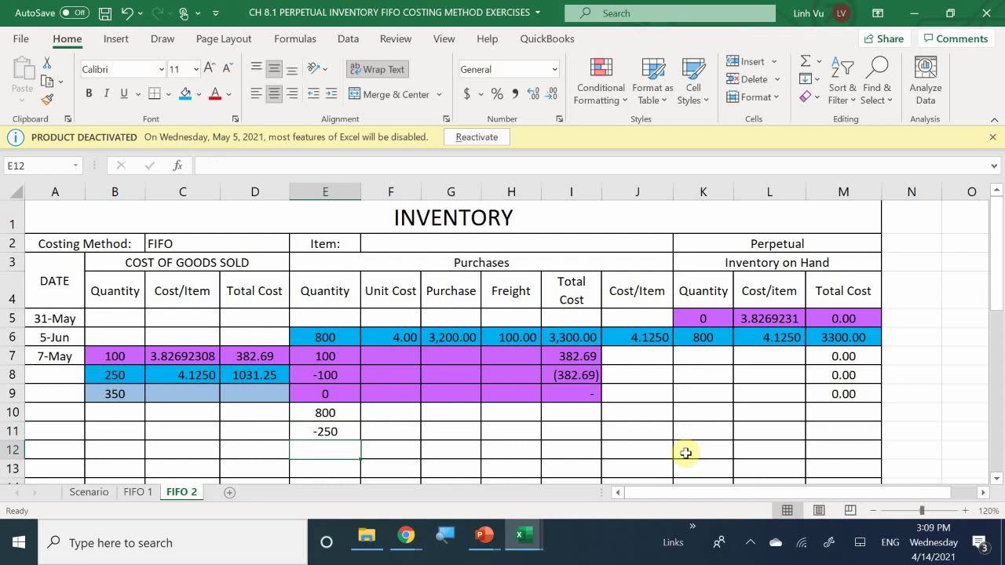
Calculate the remaining 5-Jun quantity in E12 with the formula =E10+E11.
text(=)
key(Up)
key(Up)
text(+)
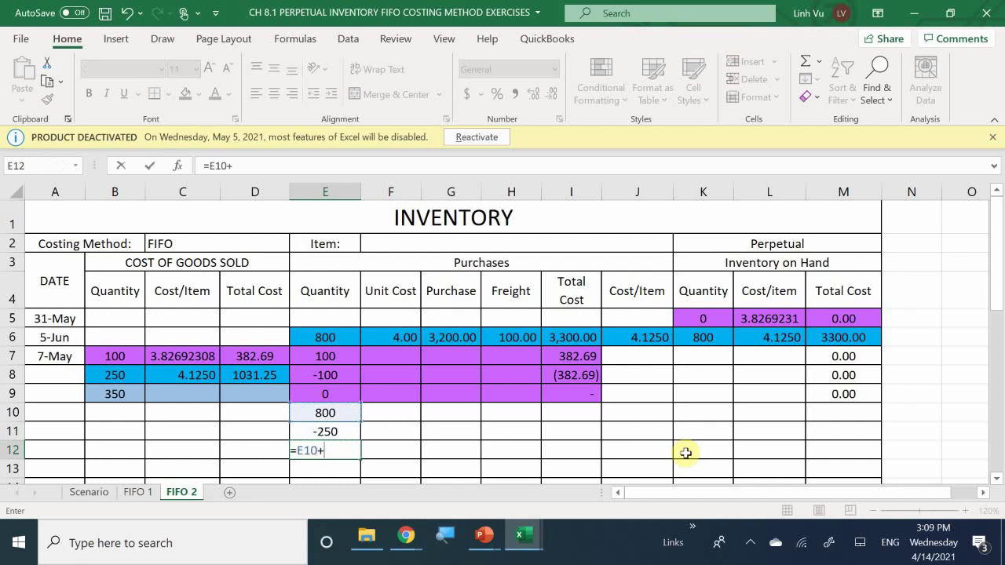
key(Up)
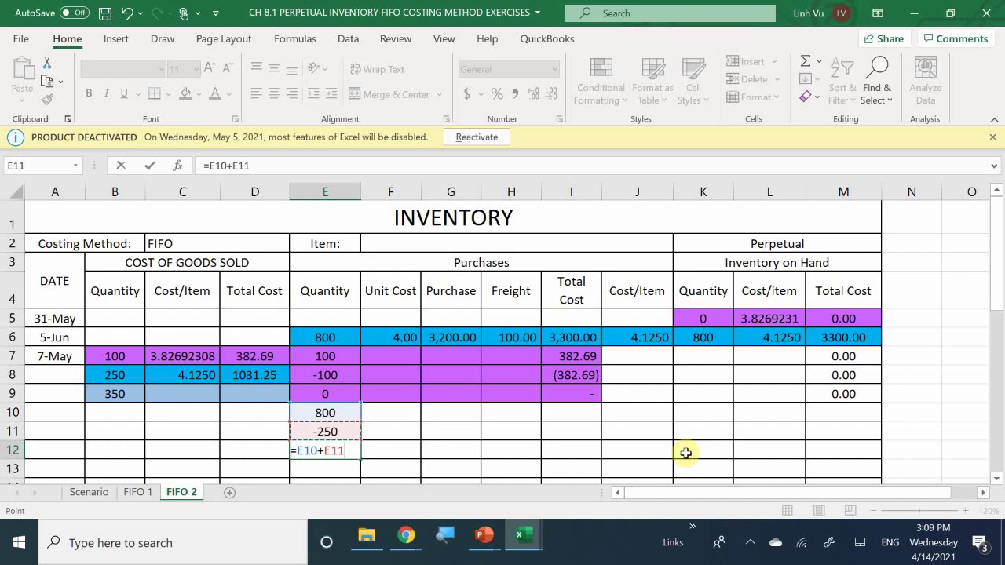
key(Return)
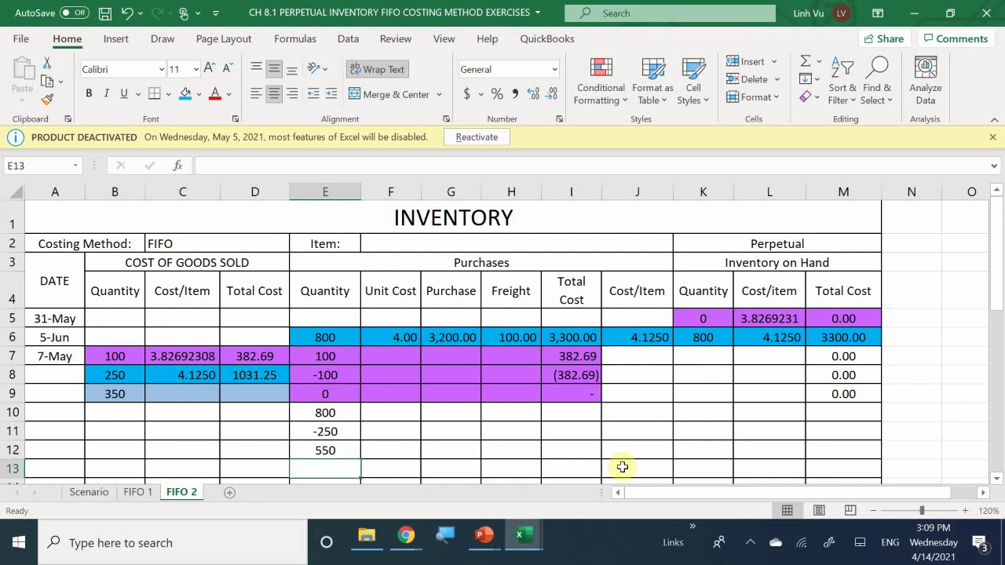
Bring the 5-Jun total cost into I10 with =I6 and deduct the cost sold in I11 with the formula -D8.
click(582, 413)
text(=)
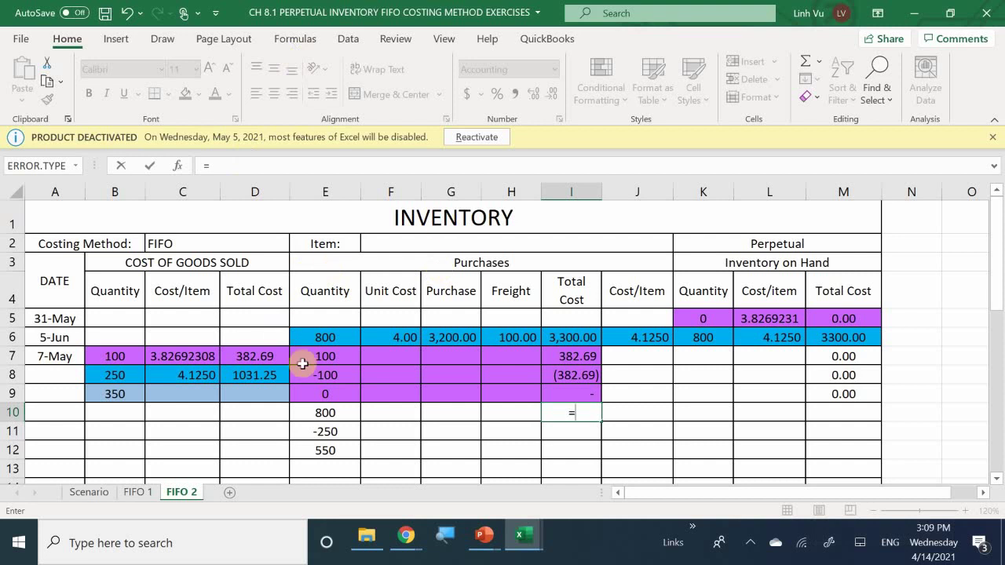
click(568, 336)
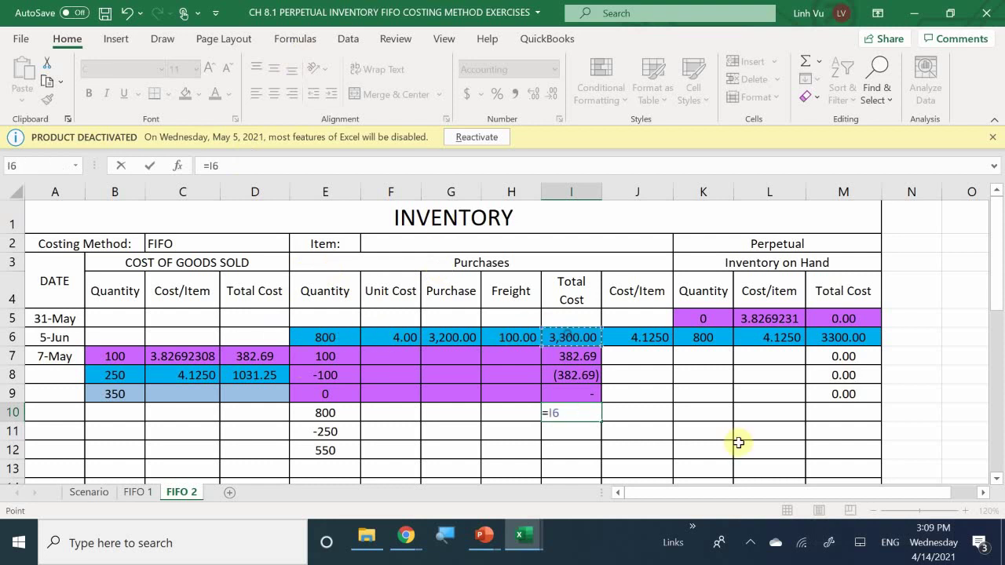
key(Return)
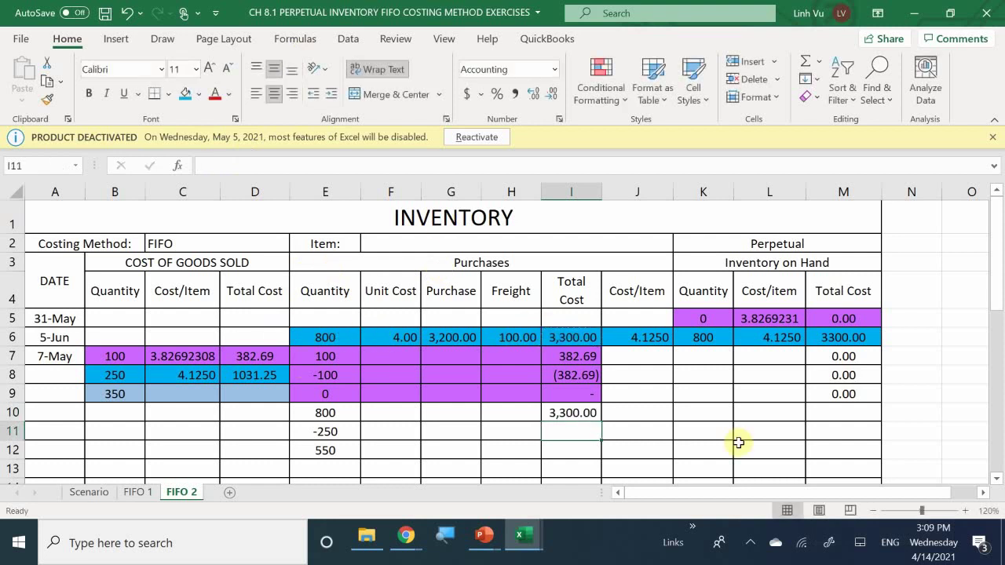
text(-)
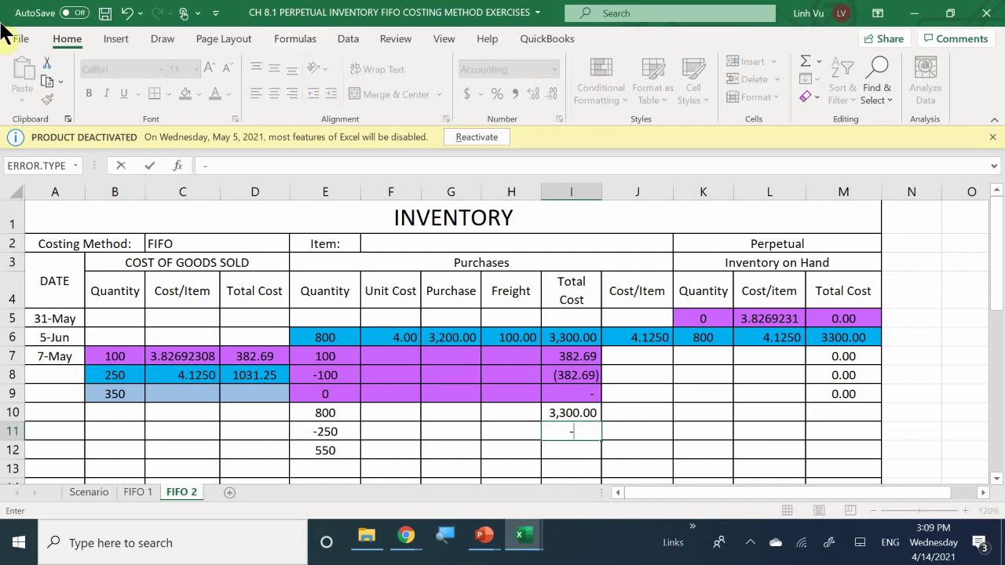
click(242, 379)
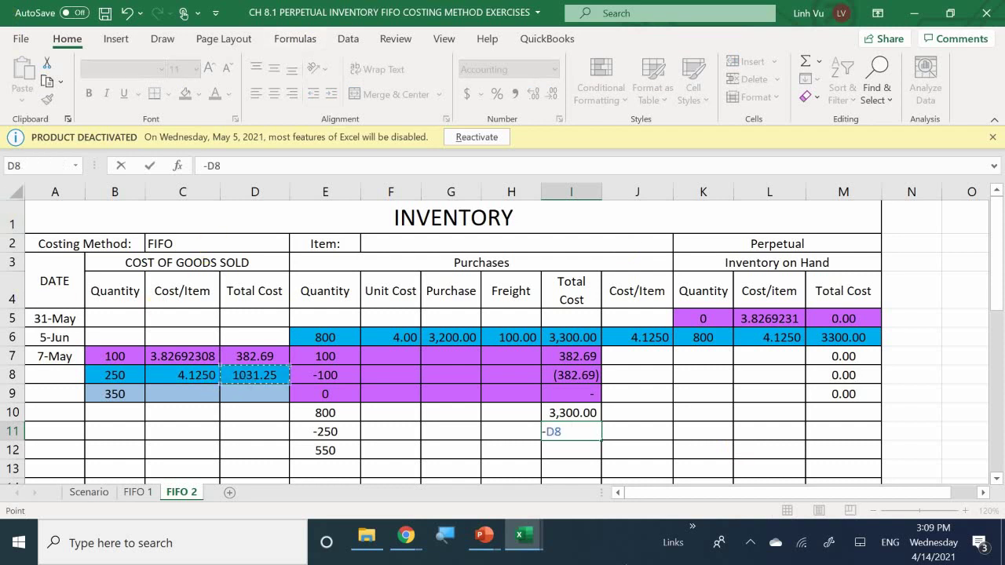
key(Return)
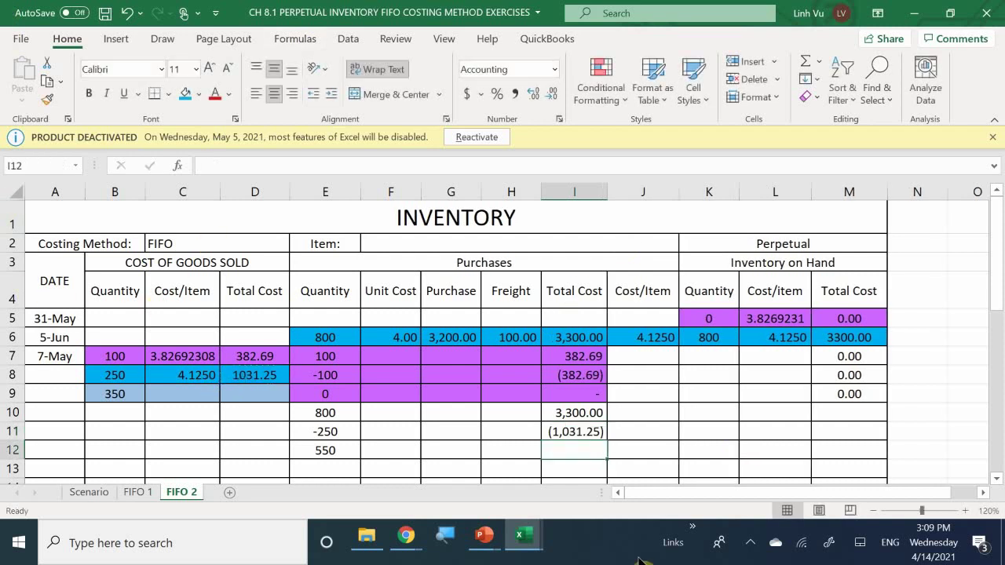
Calculate the remaining 5-Jun total cost in I12 with the formula =I10+I11.
text(=I10+)
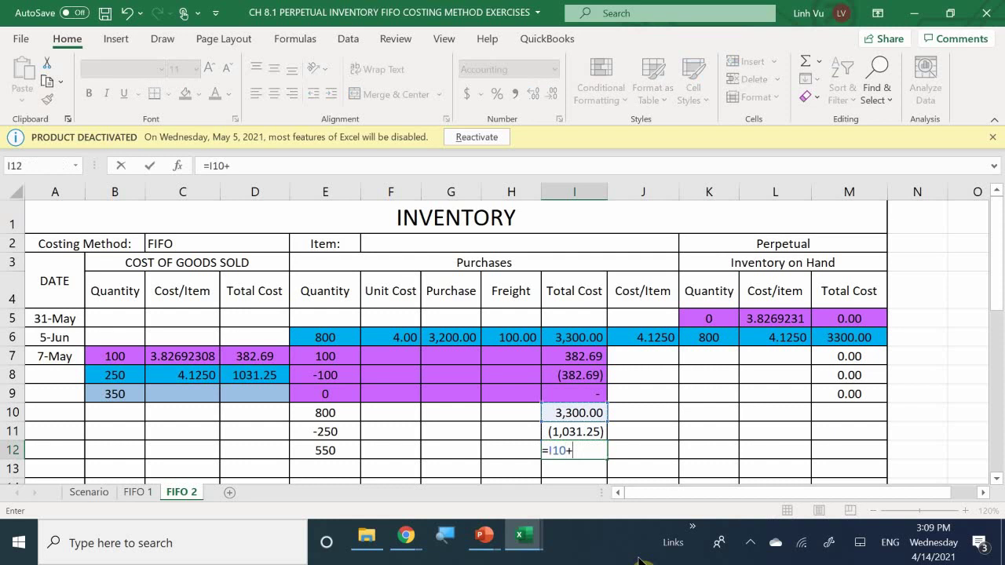
key(Up)
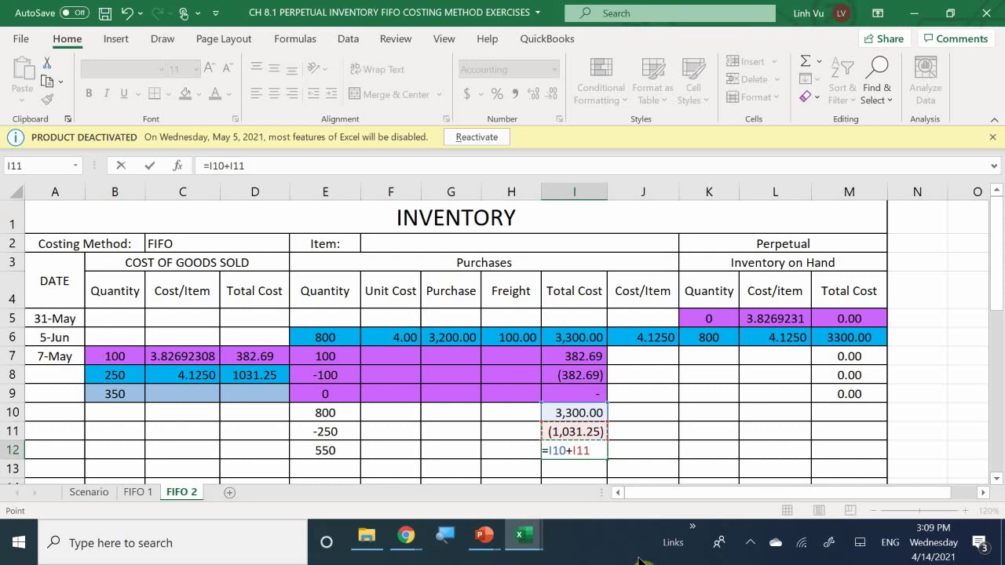
key(Return)
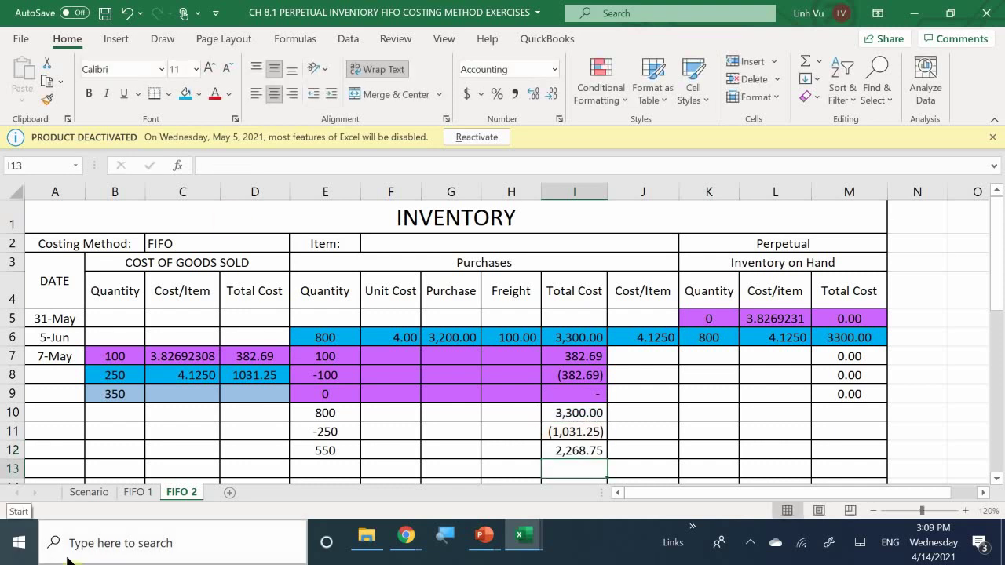
Fill the 5-Jun layer calculation in E10:I12 with the standard light blue colour.
drag(325, 412, 565, 448)
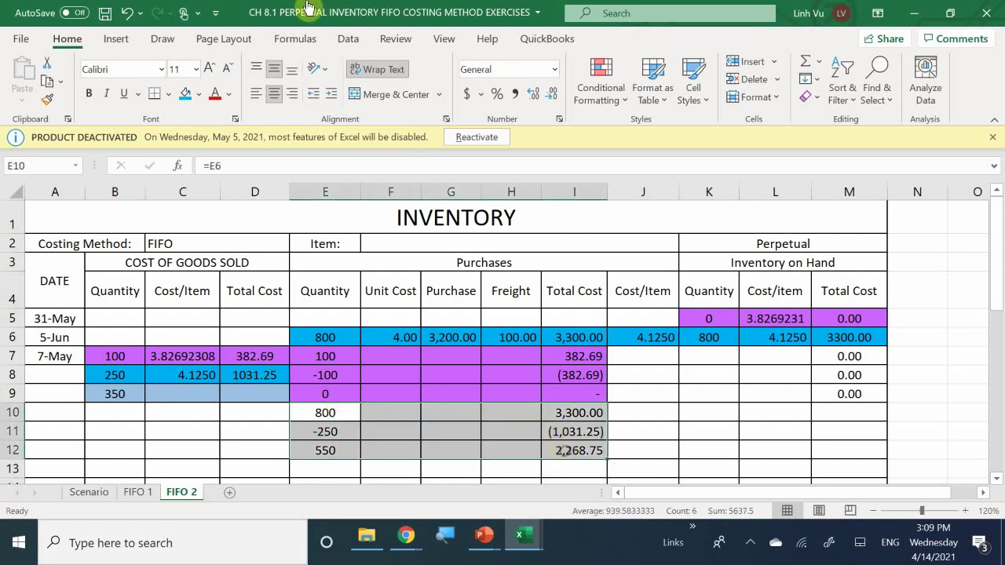
click(198, 93)
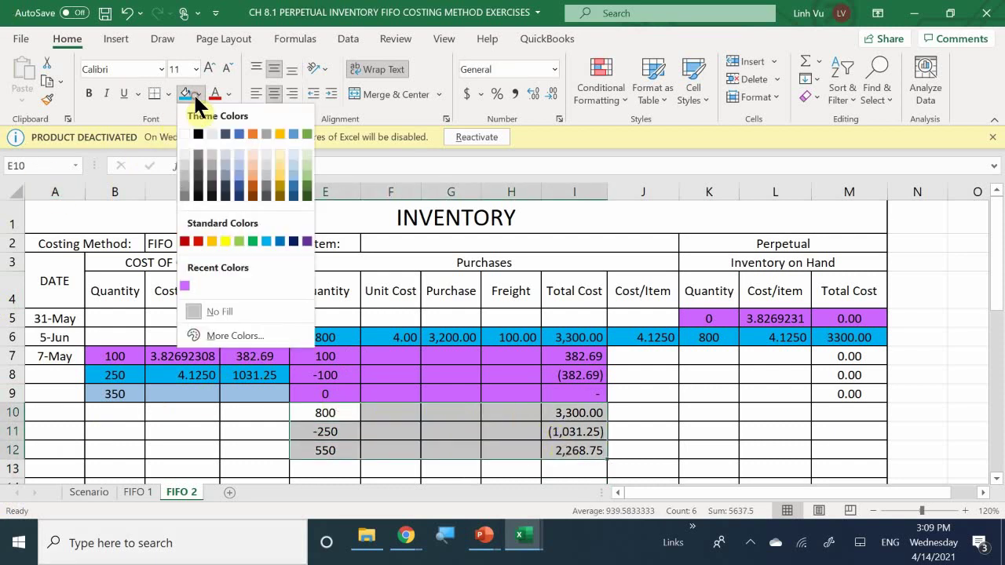
click(266, 241)
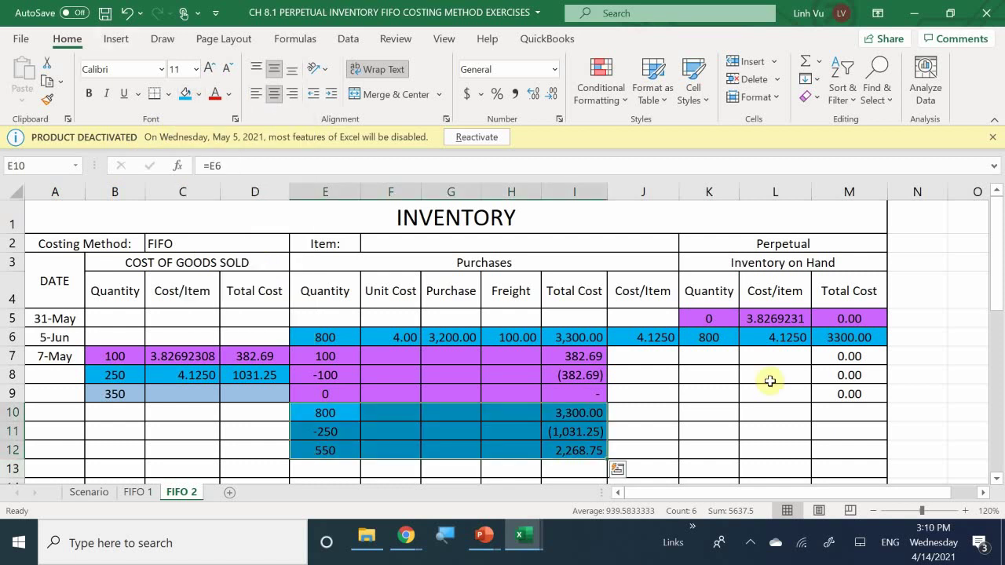
Update the 5-Jun layer's quantity on hand in K6 to 550.
click(584, 451)
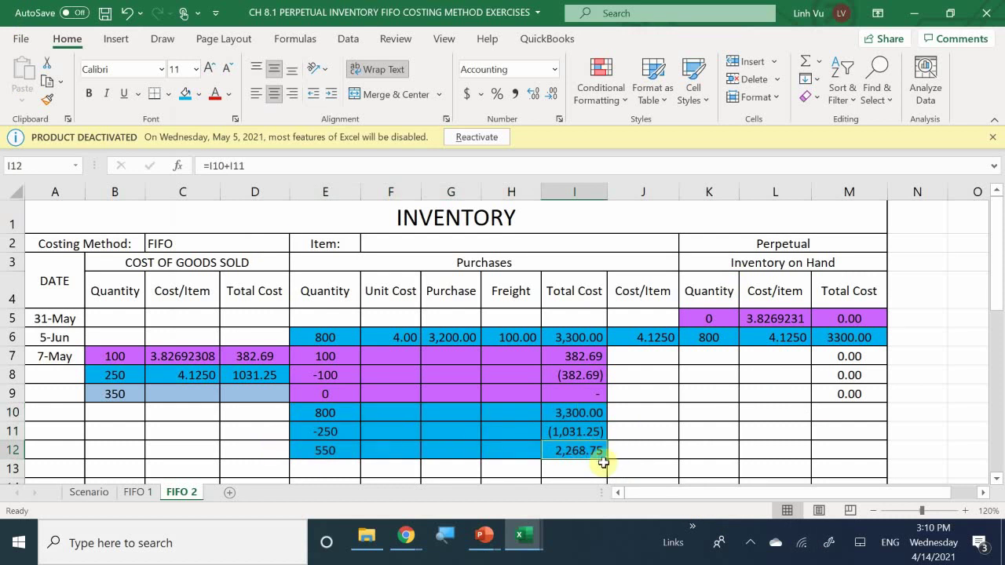
click(709, 338)
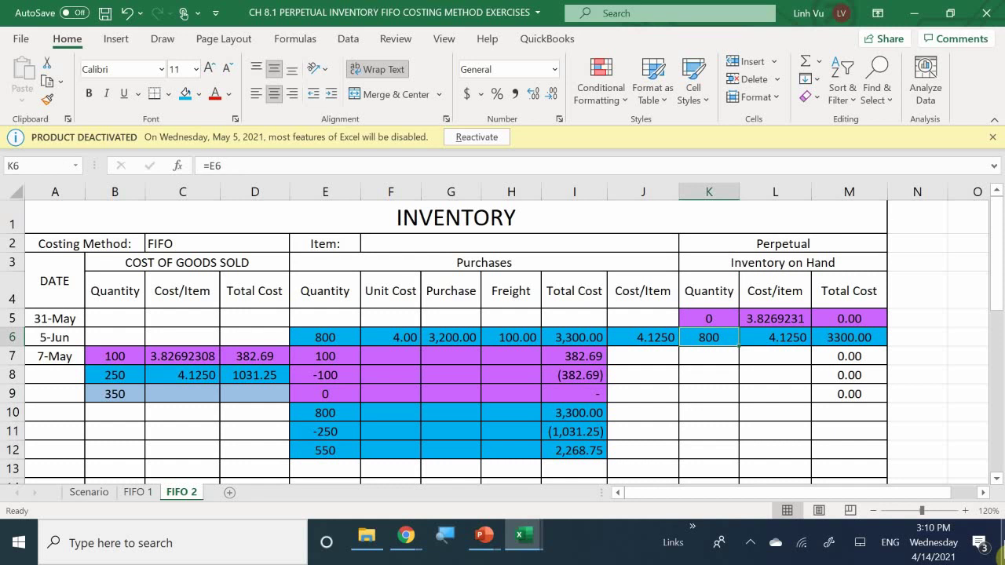
text(550)
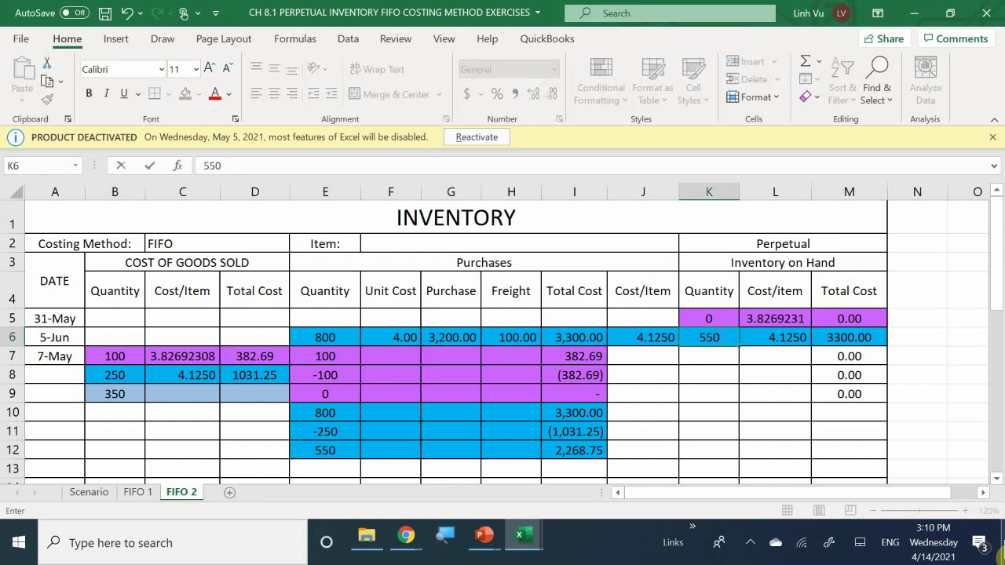
key(Return)
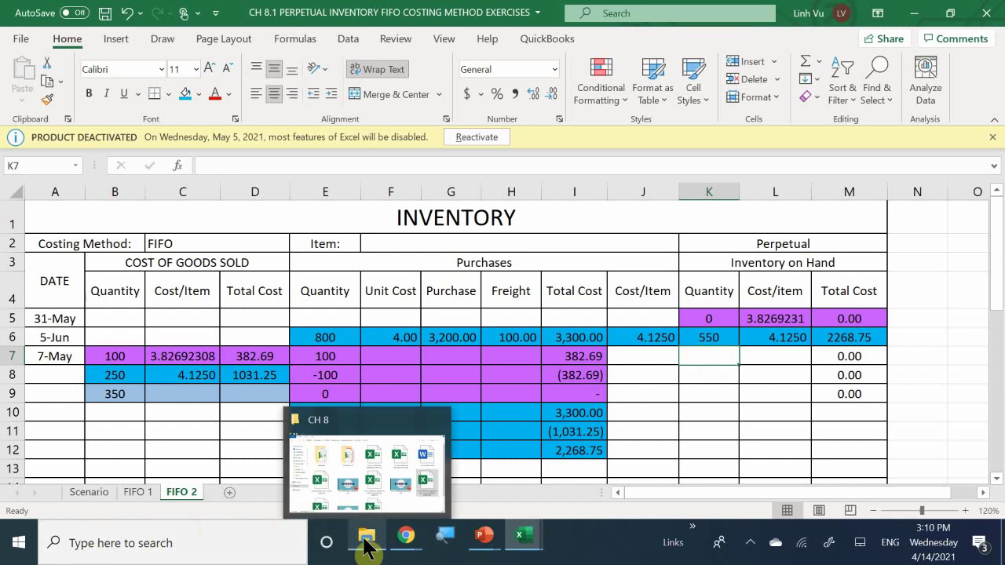
Check the next transaction in the Scenario sheet and enter its date 6/10 in A13 of the FIFO 2 sheet.
mouse_move(500, 540)
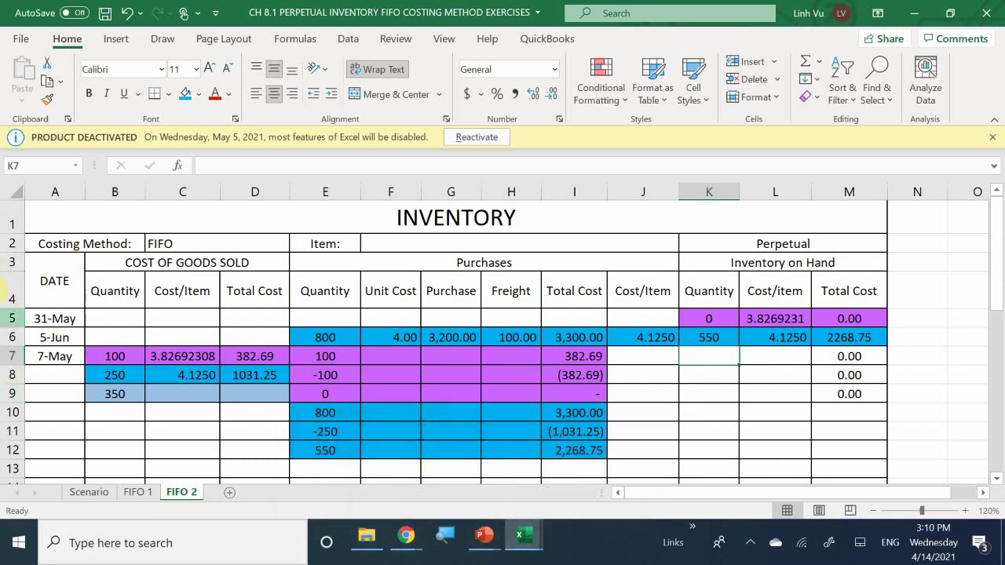
click(269, 375)
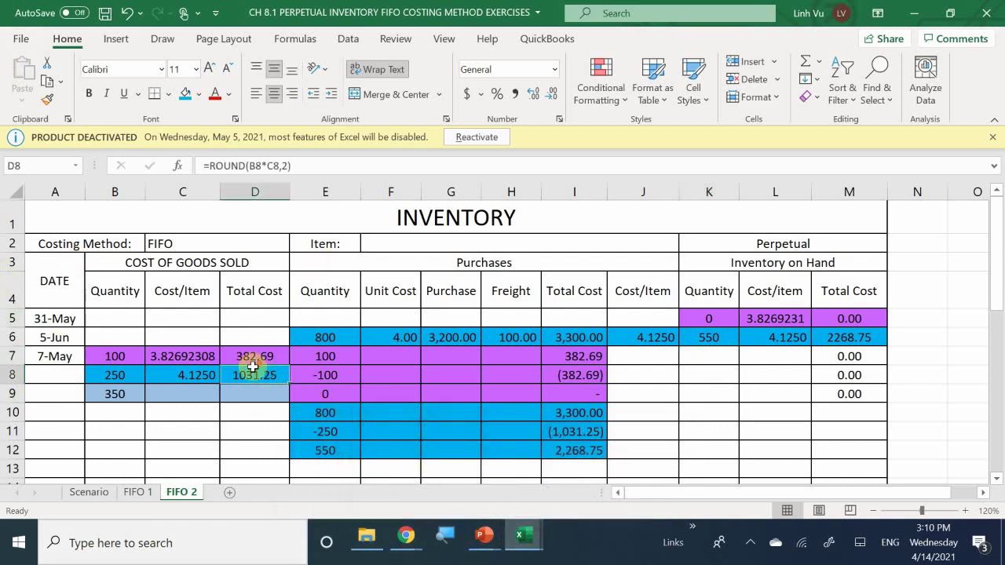
scroll(250, 357, down, 1)
click(89, 493)
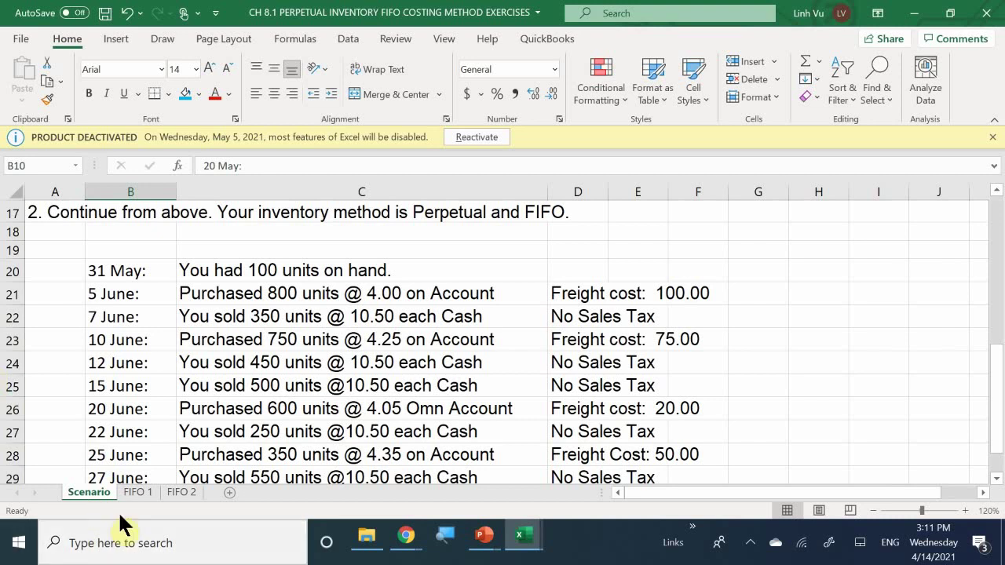
click(180, 495)
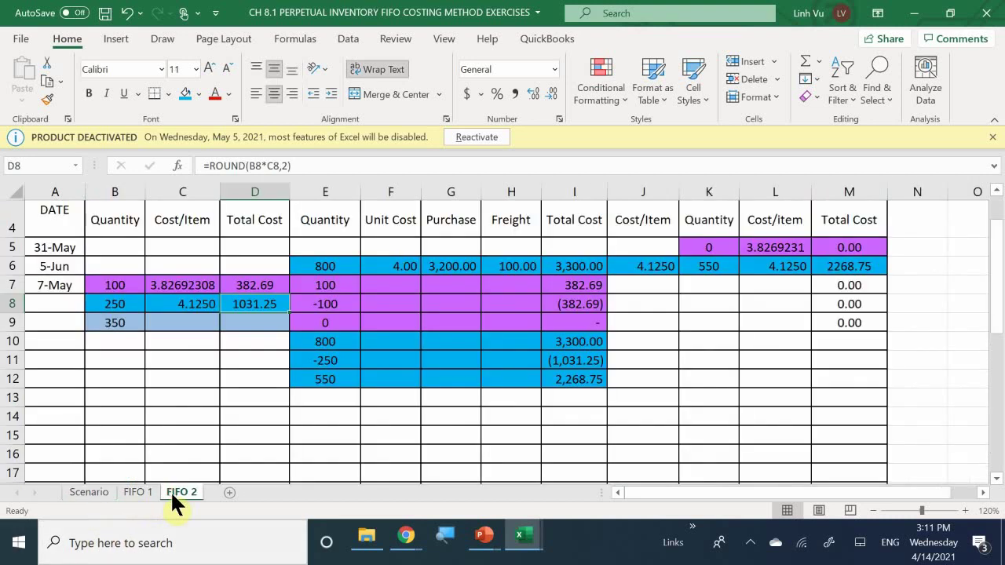
click(55, 401)
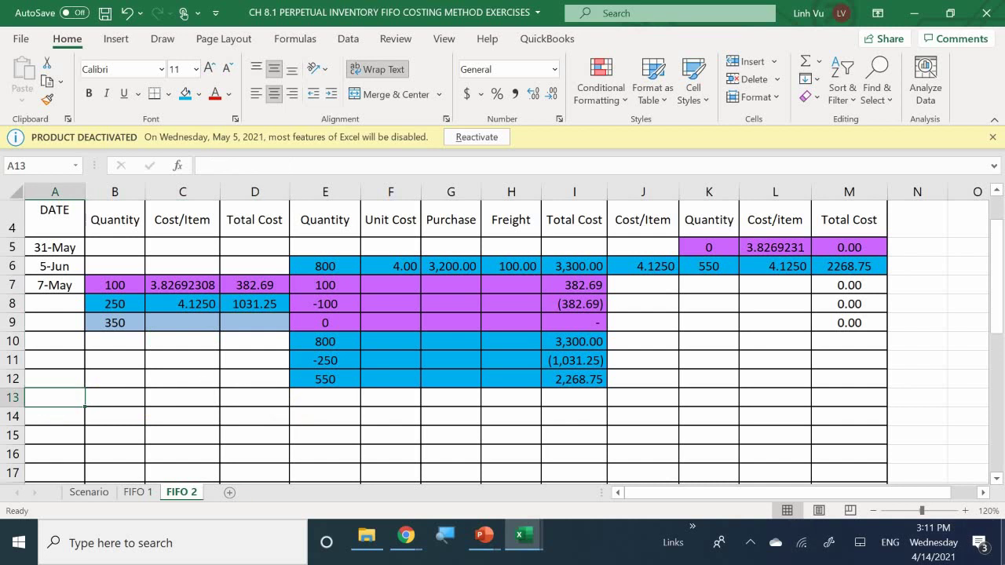
text(6/10)
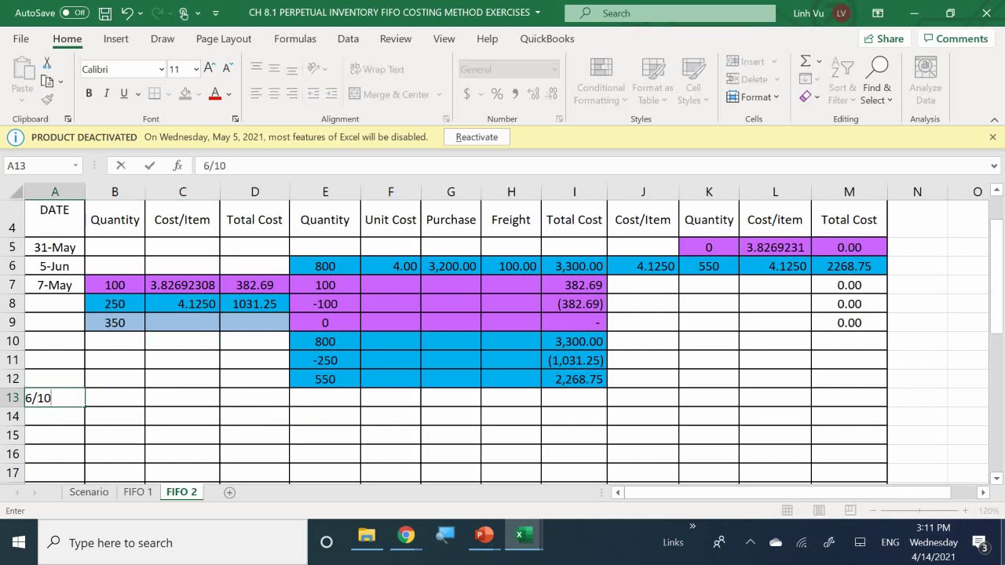
key(Return)
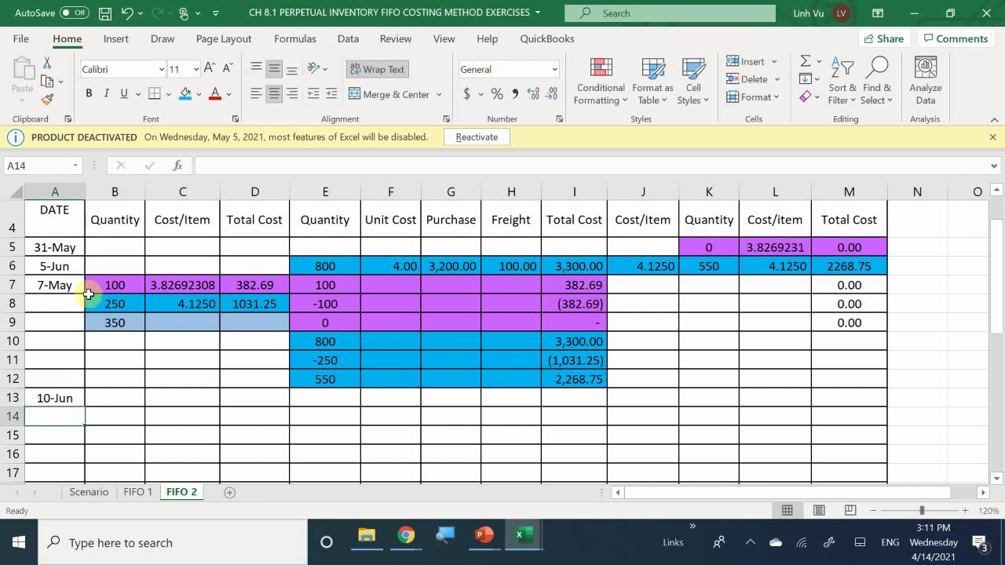
Correct the date of the first sale in A7 to 6/7.
click(49, 286)
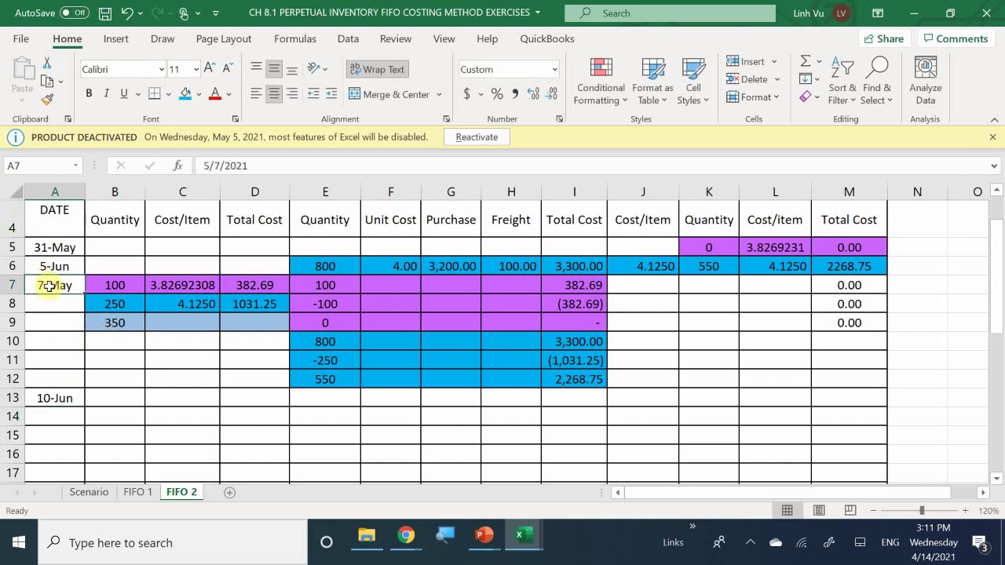
text(6/7)
key(Return)
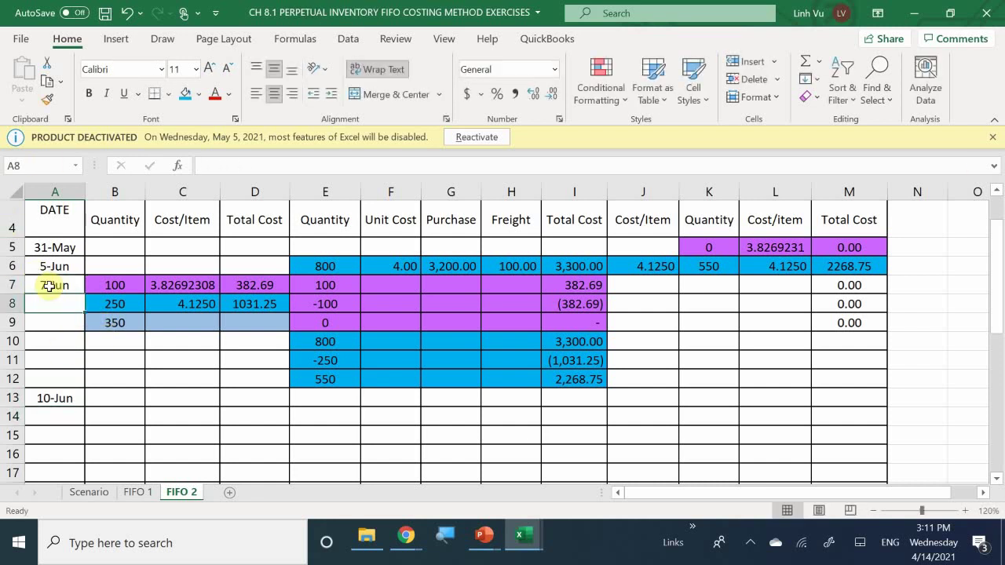
Enter the 10-Jun purchase quantity 750 in E13 and the unit cost 4.25 in F13.
key(Down)
key(Down)
key(Down)
key(Down)
key(Down)
key(Right)
key(Right)
key(Right)
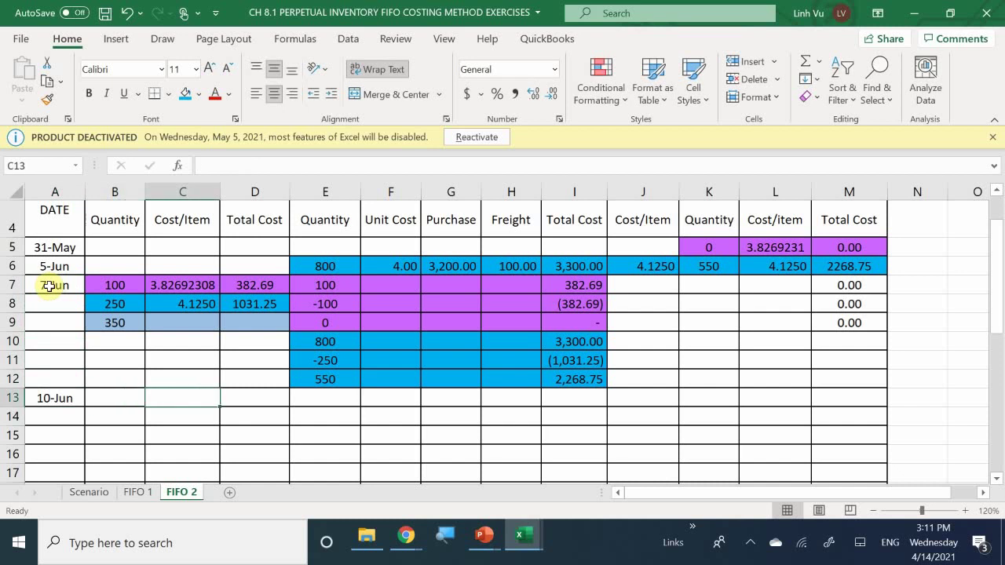
key(Right)
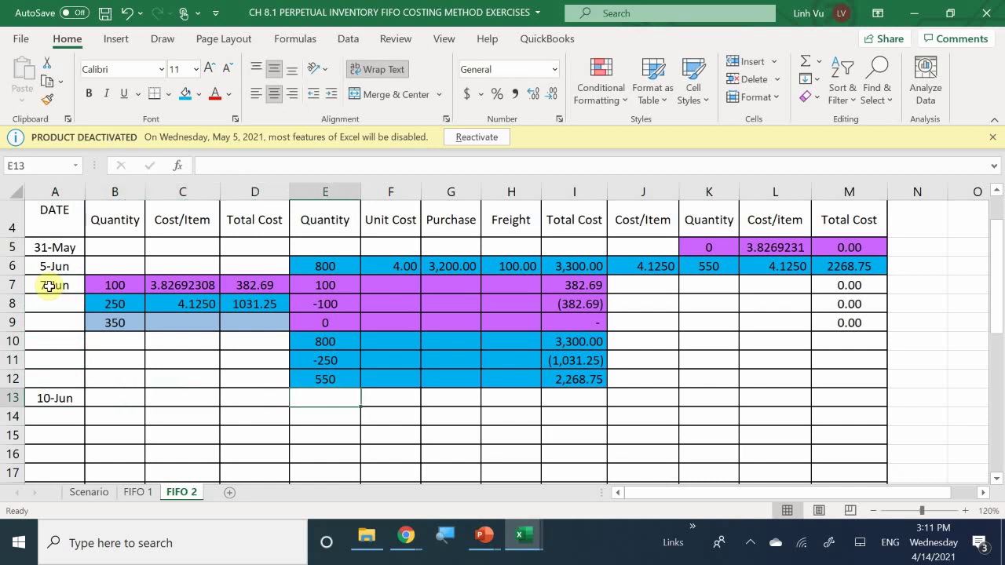
text(750)
key(Return)
key(Up)
key(Right)
text(4.)
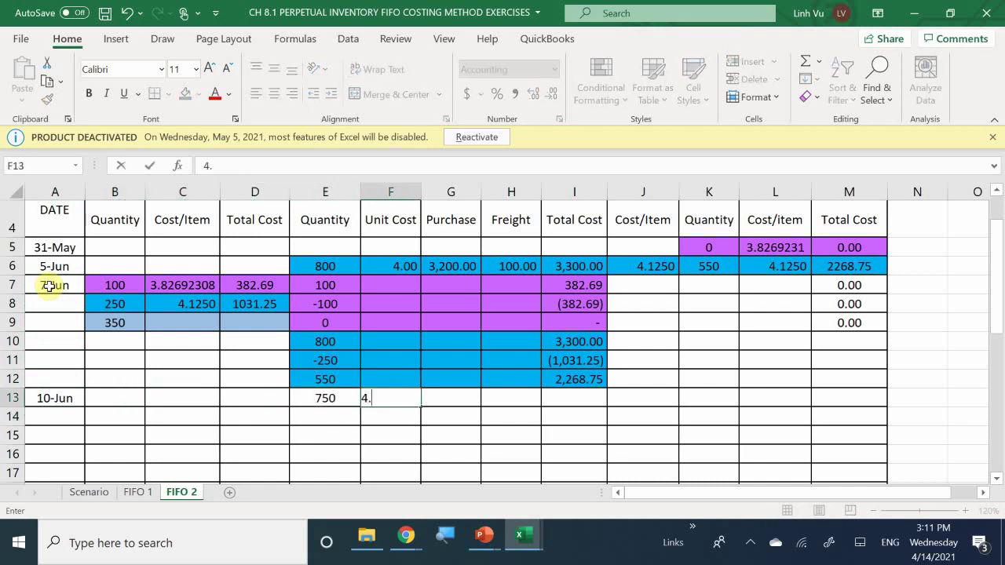
text(25)
key(Return)
Enter the 10-Jun freight cost of 75 in H13.
key(Right)
key(Up)
key(Right)
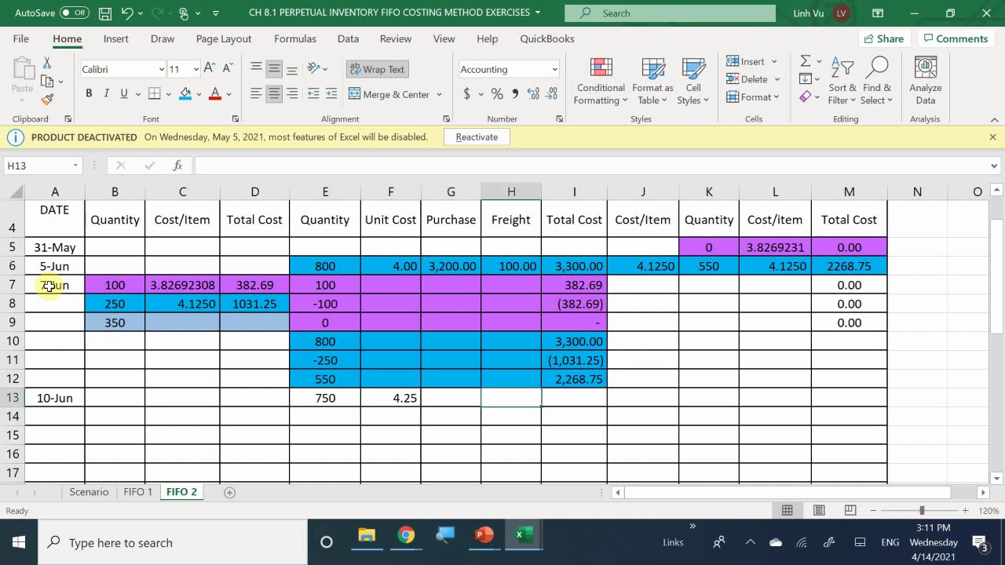
text(75)
key(Return)
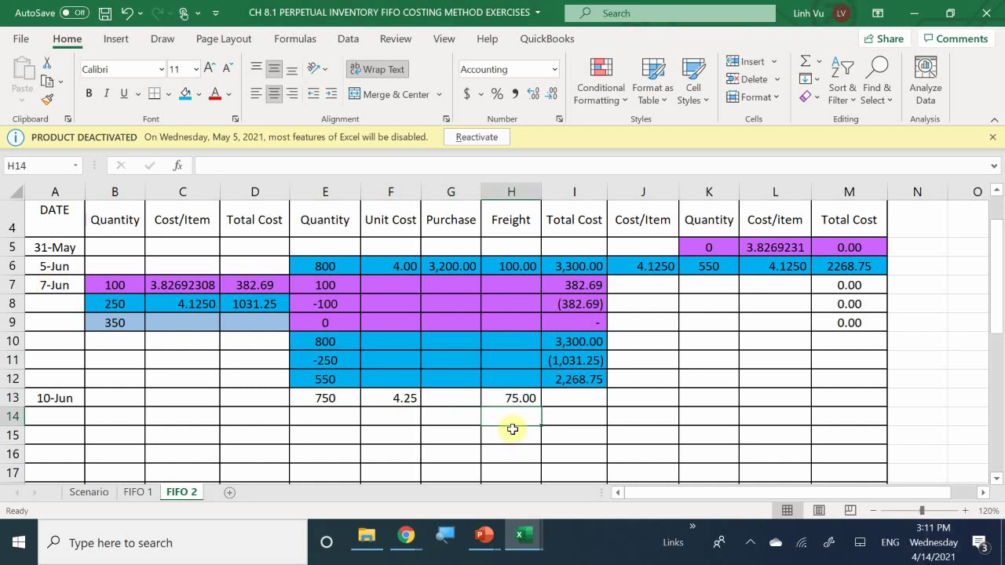
Calculate the 10-Jun purchase amount in G13 with the formula =E13*F13.
click(450, 397)
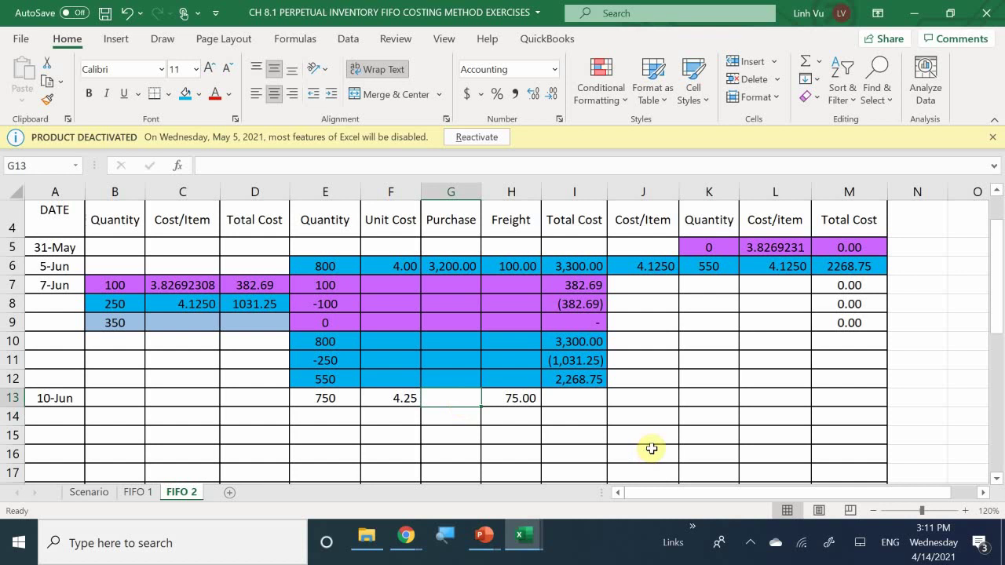
text(=)
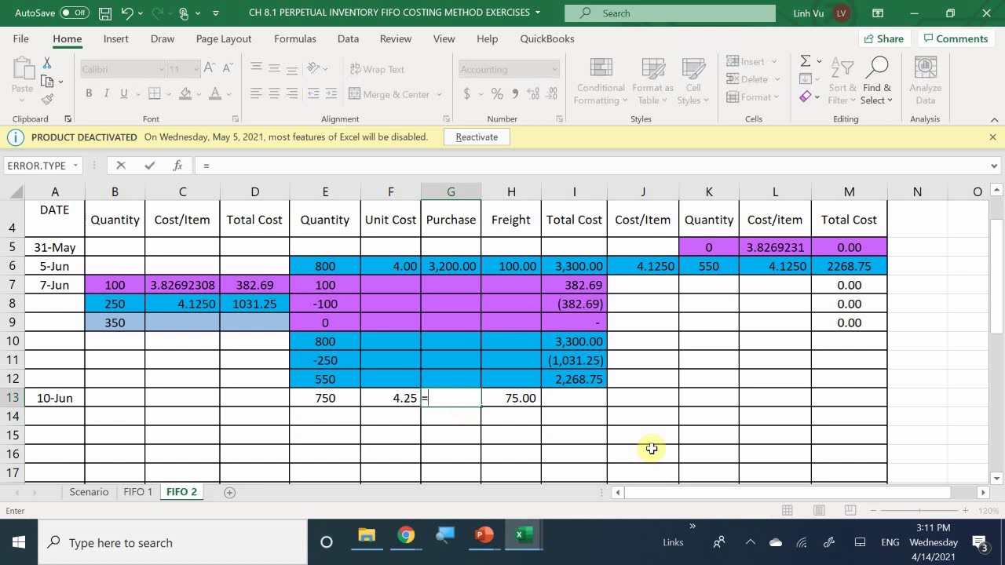
key(Left)
key(Left)
text(*)
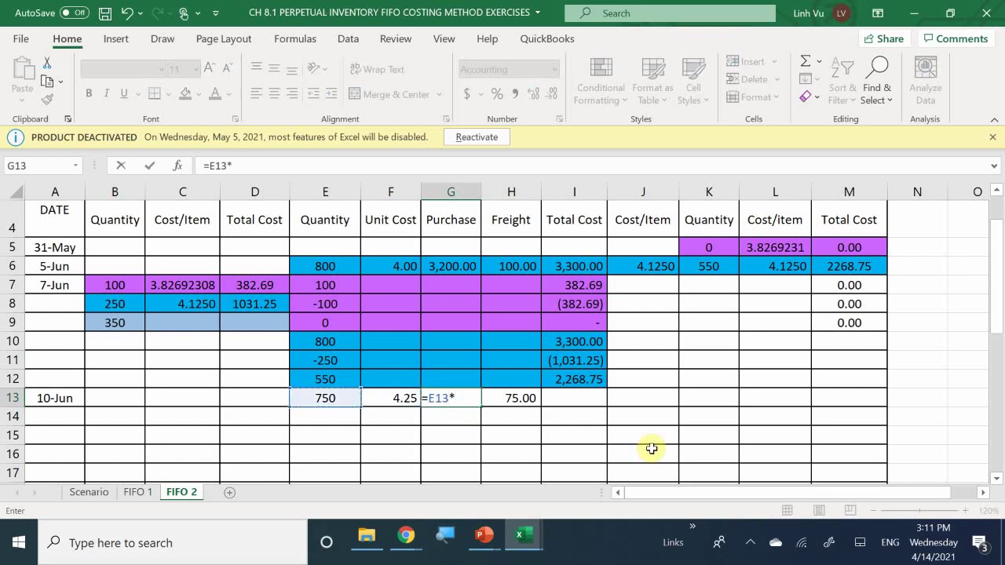
key(Left)
key(Return)
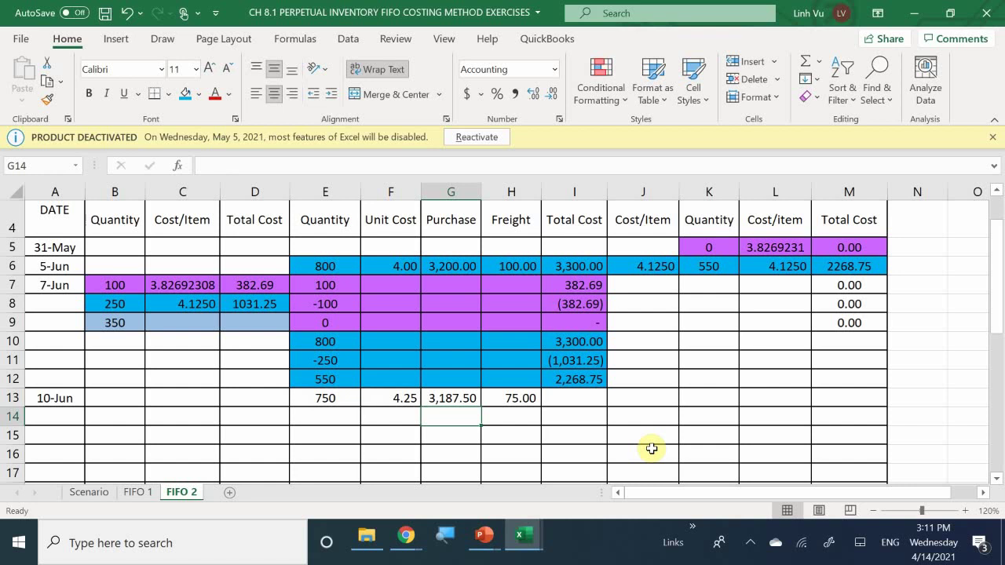
Calculate the 10-Jun total cost in I13 with the formula =G13+H13.
key(Up)
key(Right)
key(Right)
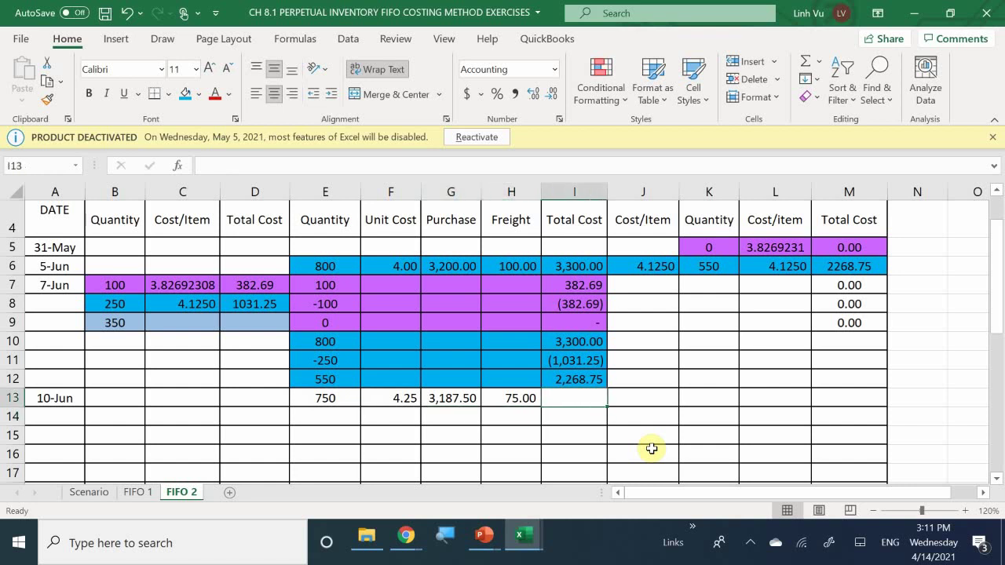
text(=)
key(Left)
key(Left)
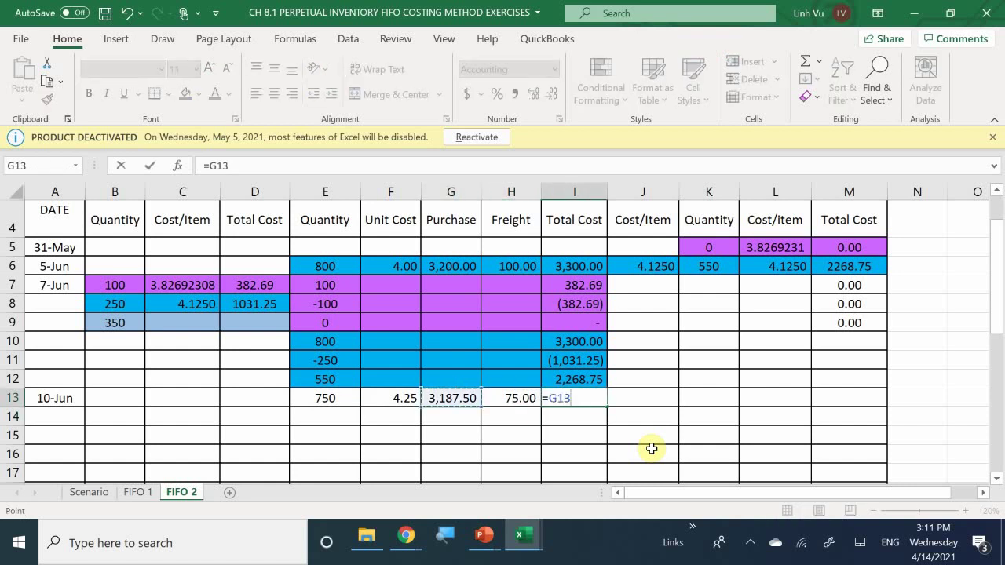
text(+)
key(Left)
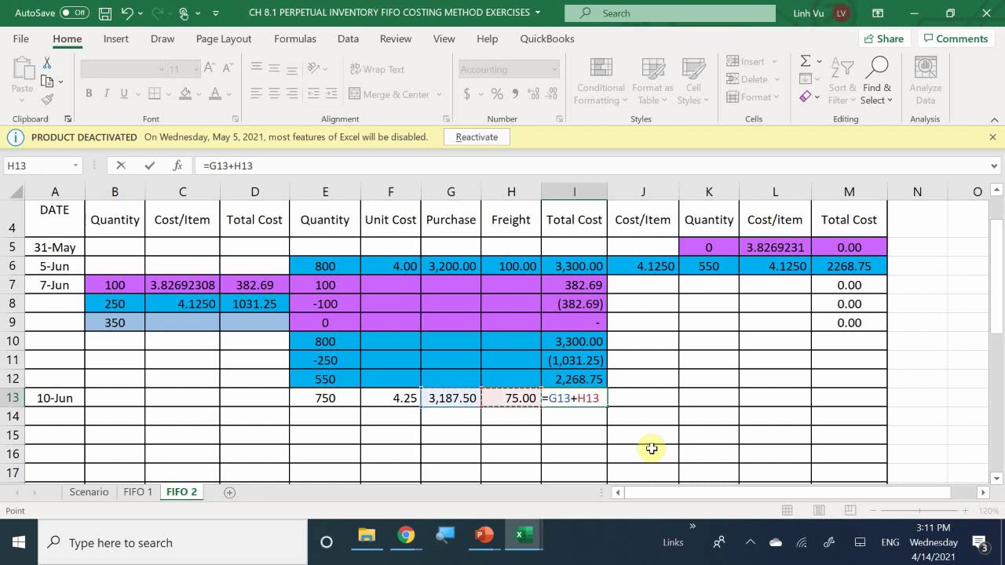
key(Return)
Calculate the 10-Jun cost per item in J13 with the formula =I13/E13.
key(Right)
key(Up)
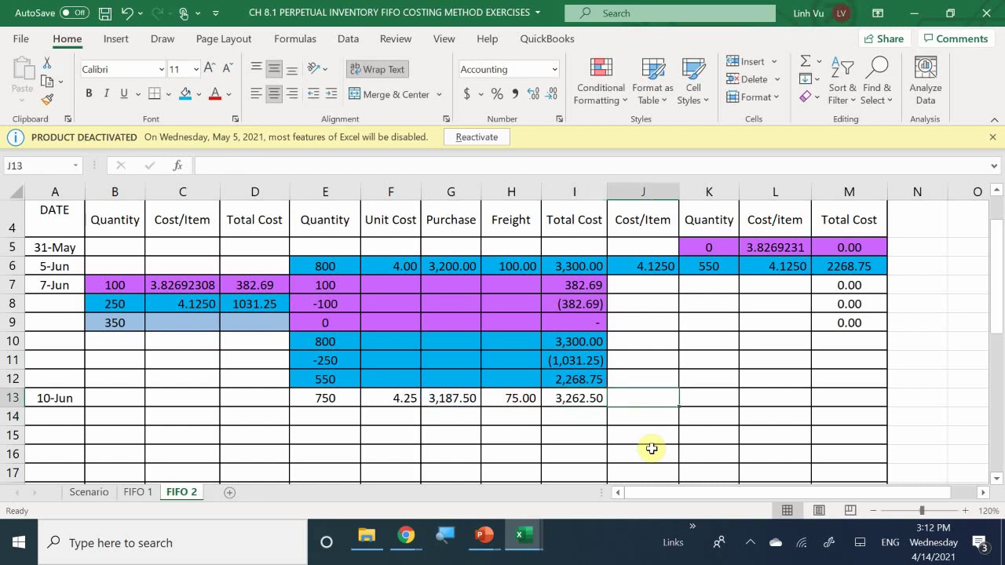
text(=)
key(Left)
text(/)
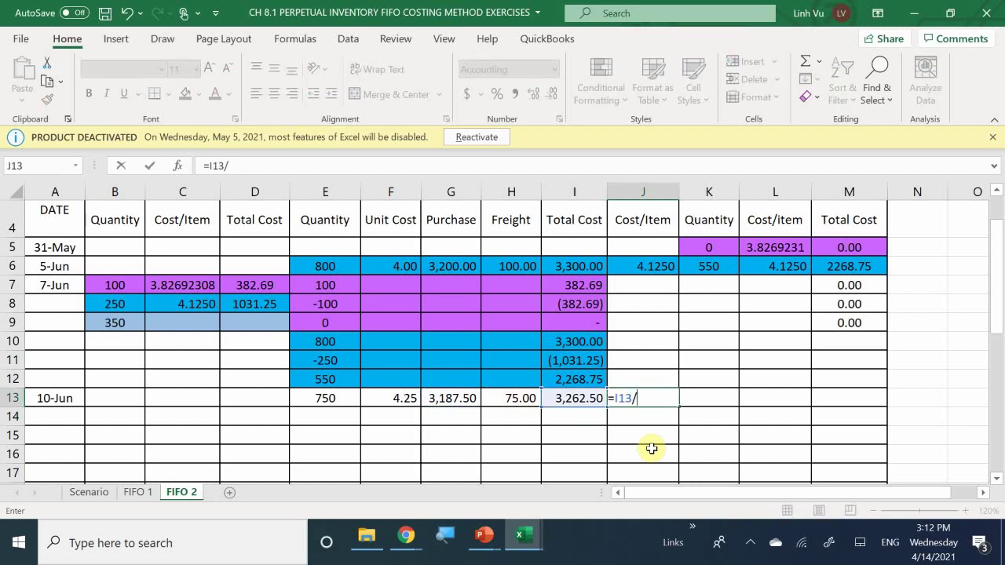
key(Left)
key(Left)
key(Left)
key(Left)
key(Left)
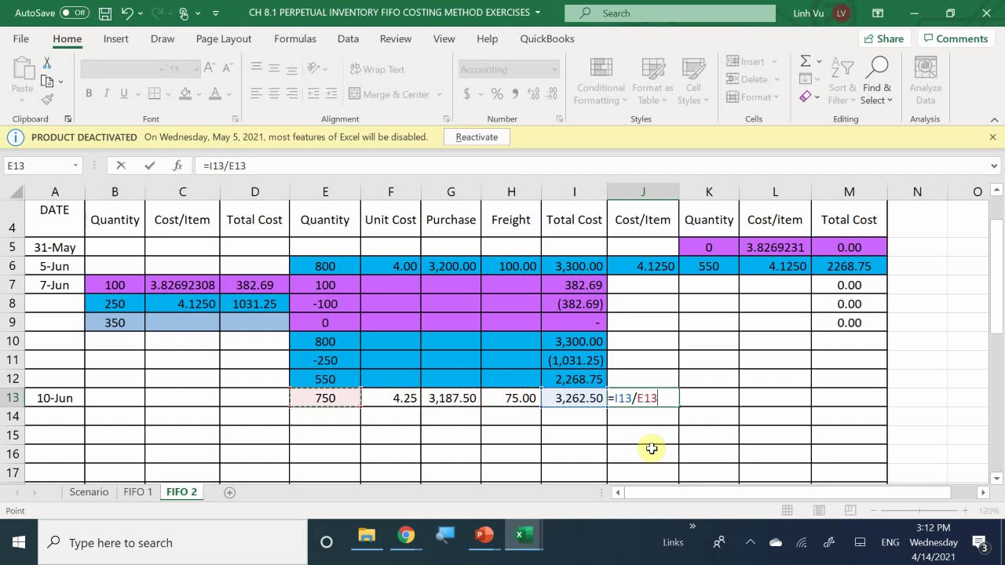
key(Return)
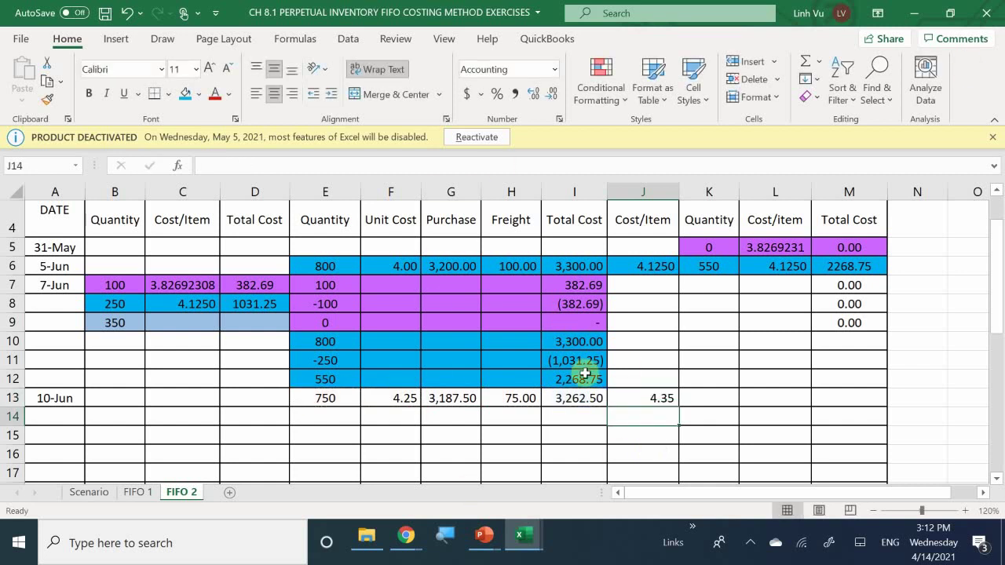
click(662, 398)
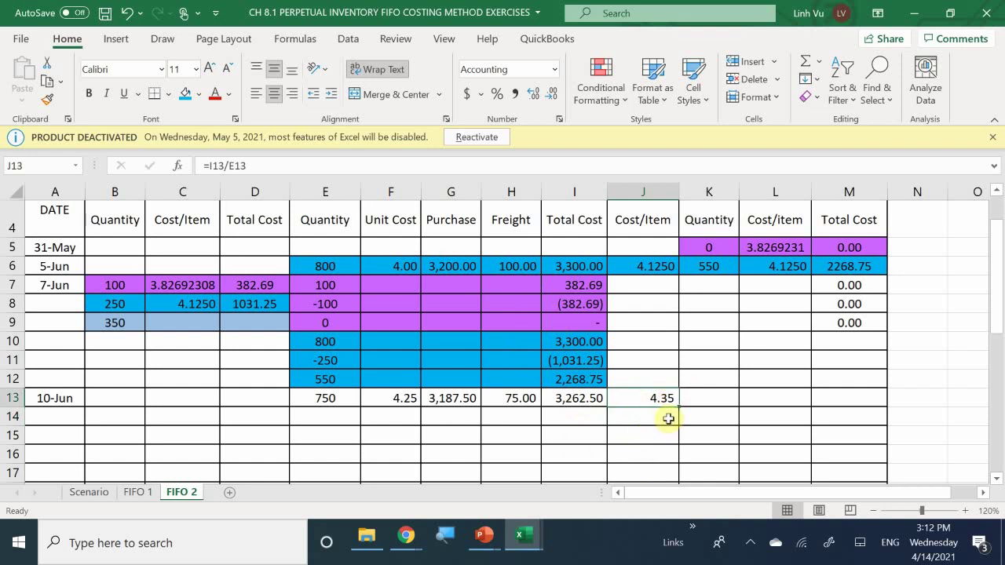
Fill the 10-Jun purchase cells E13:J13 with yellow.
drag(660, 395, 332, 401)
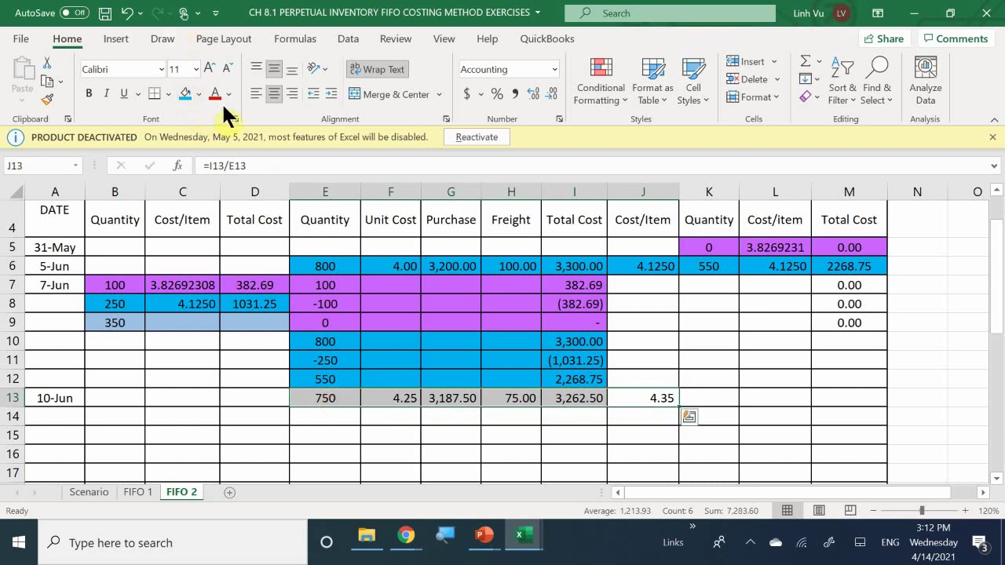
click(200, 95)
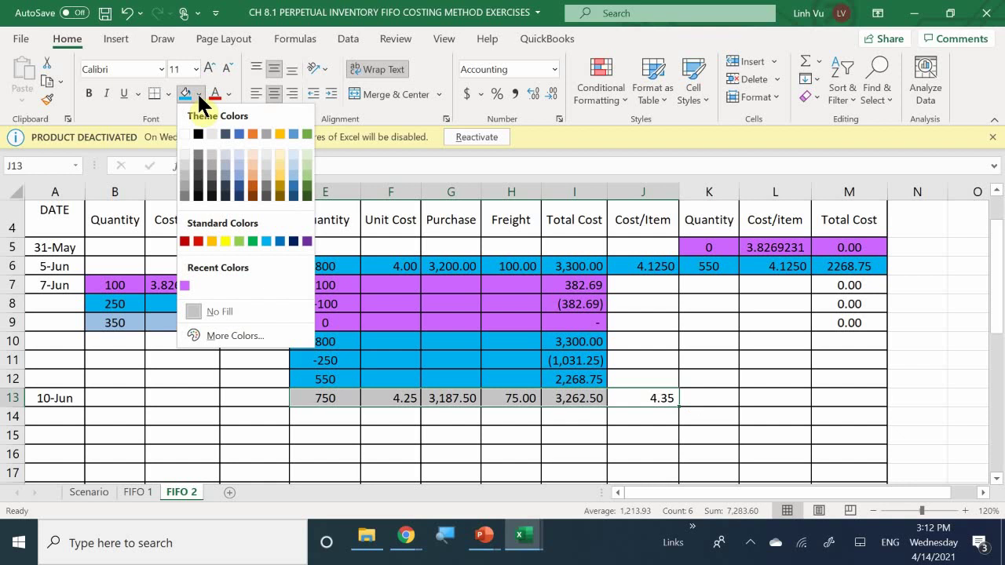
click(226, 241)
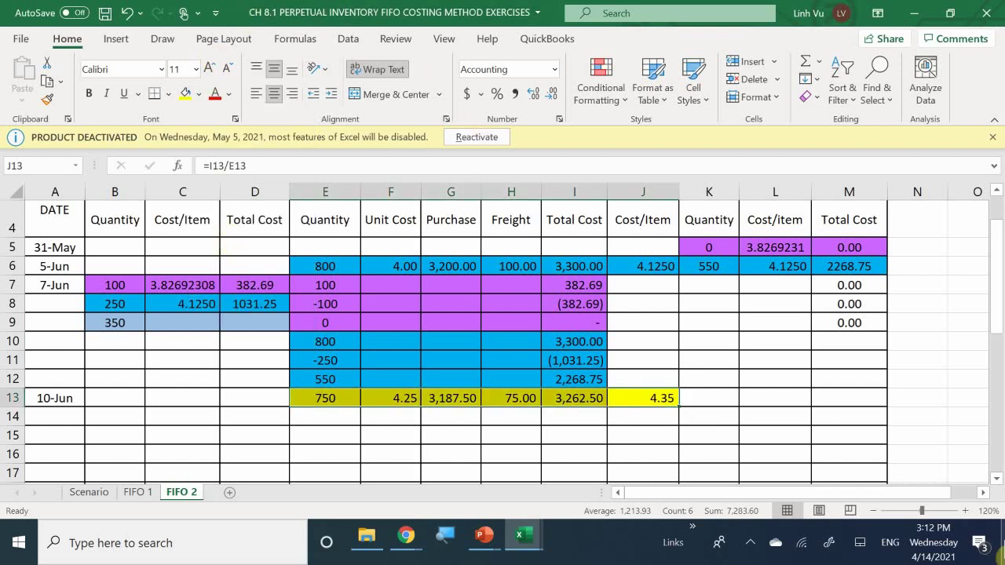
Add the 10-Jun layer to the inventory on hand, linking quantity K7 with =E13 and cost per item L7 with =J13.
click(720, 283)
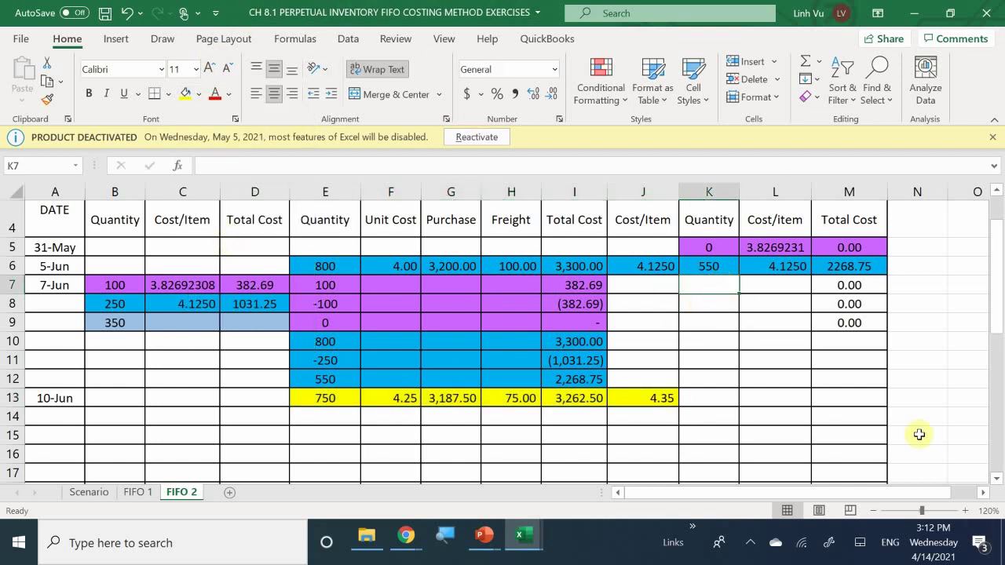
text(=)
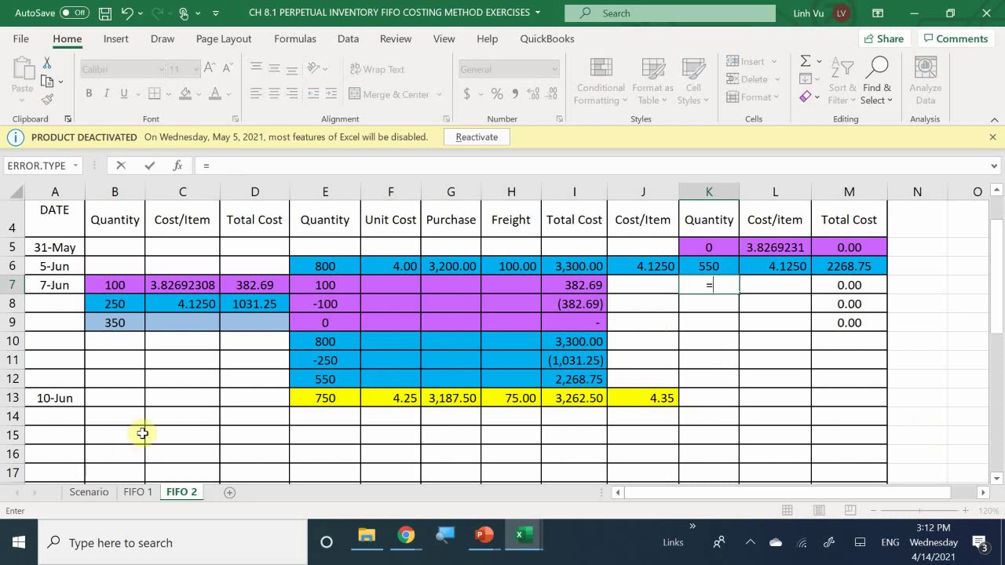
click(313, 404)
key(Tab)
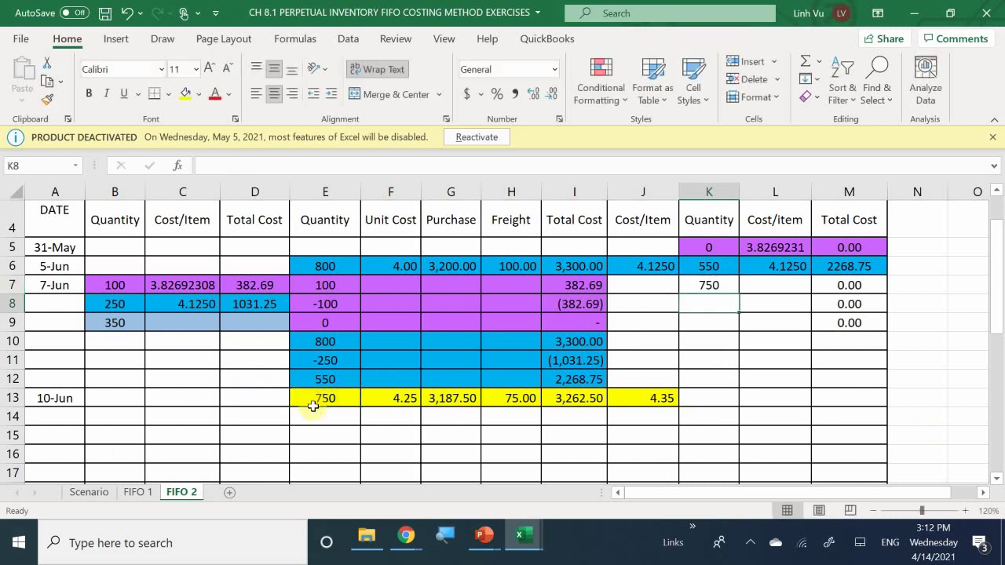
text(=)
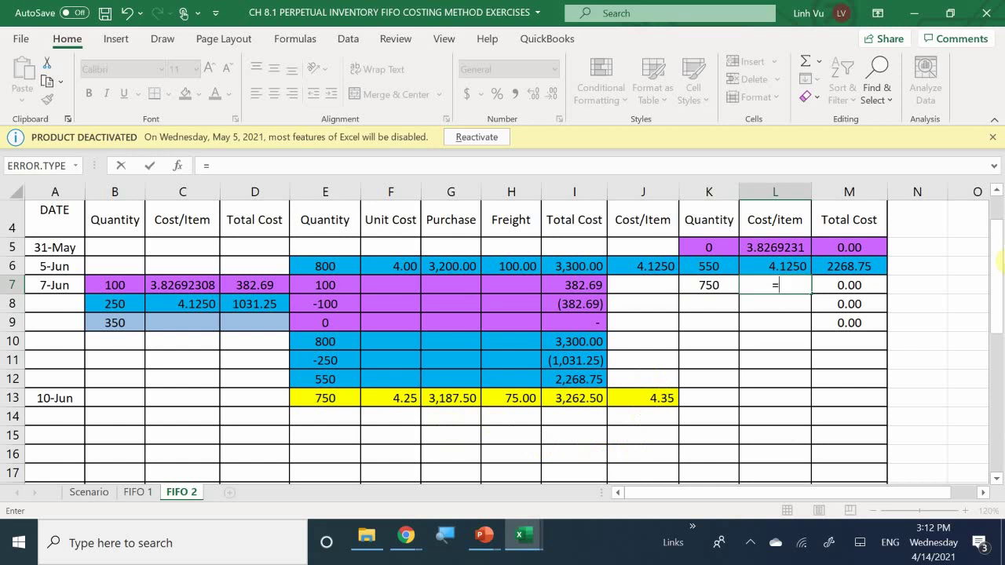
click(645, 402)
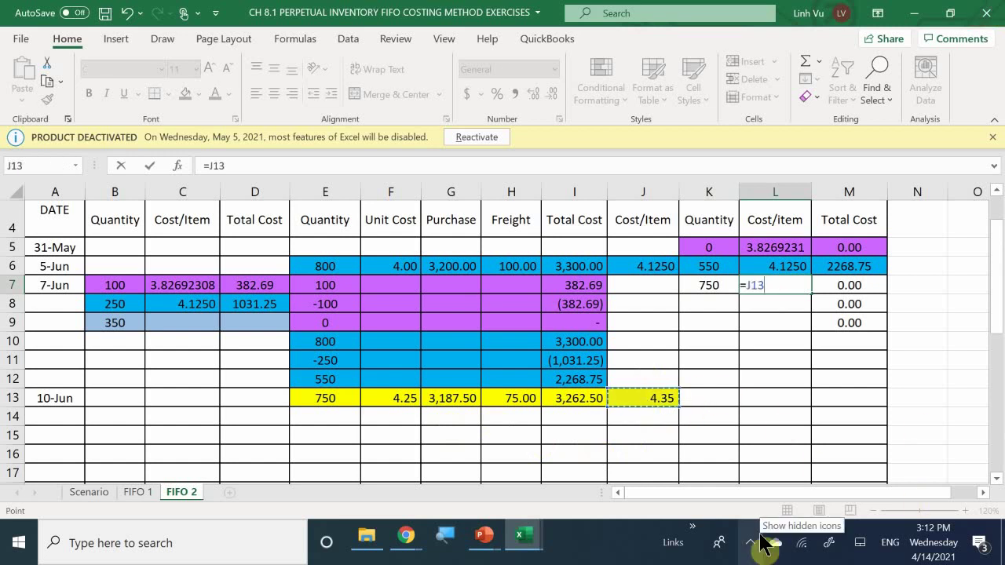
key(Return)
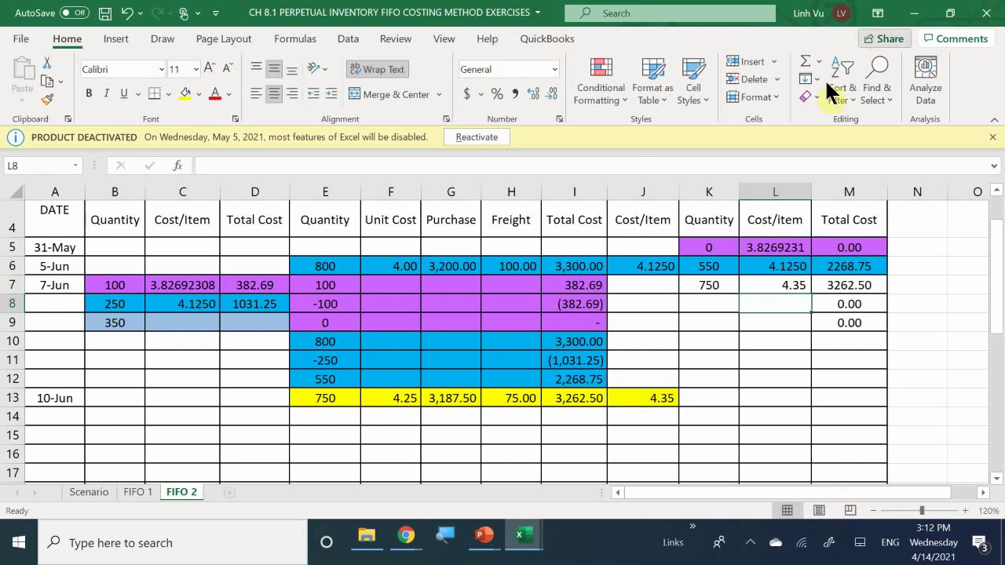
Fill the new on-hand inventory layer K7:M7 with the same yellow as the 10-Jun purchase.
drag(846, 284, 710, 290)
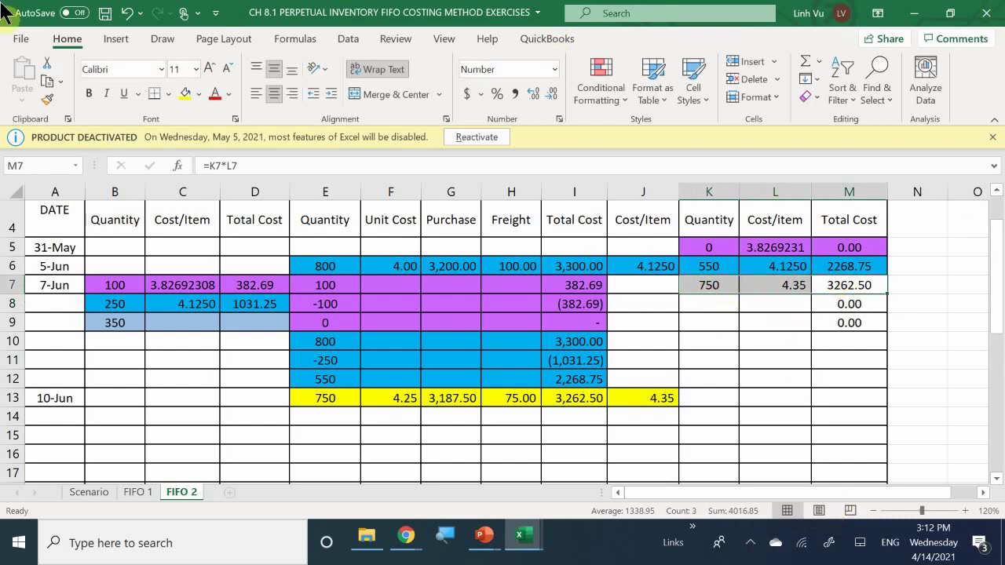
click(180, 95)
click(759, 367)
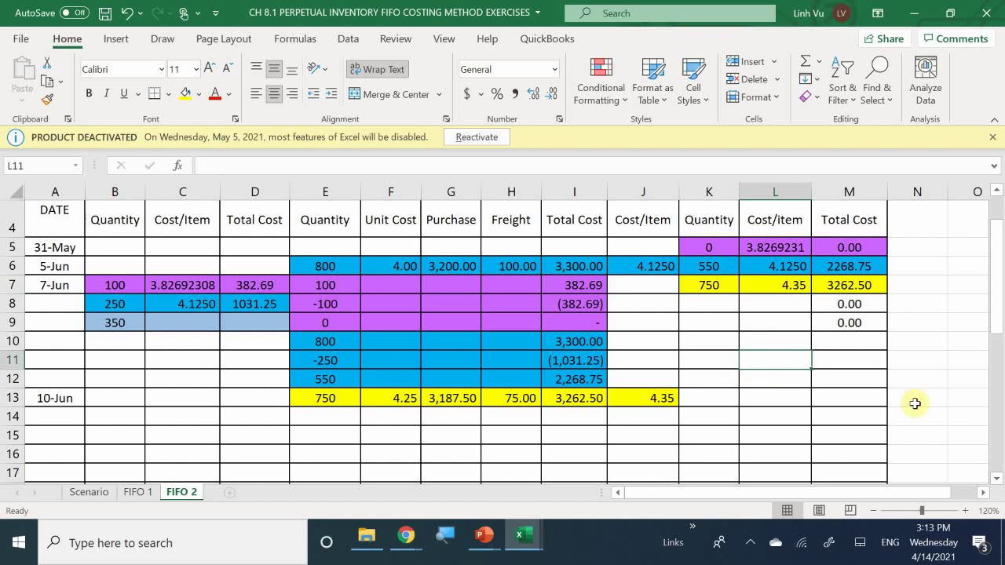
click(750, 545)
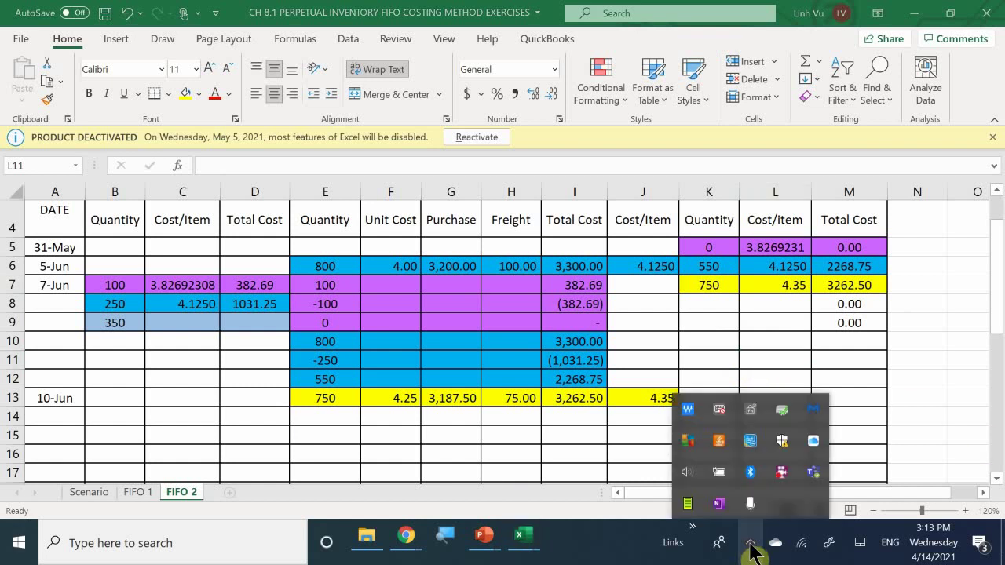
right_click(783, 476)
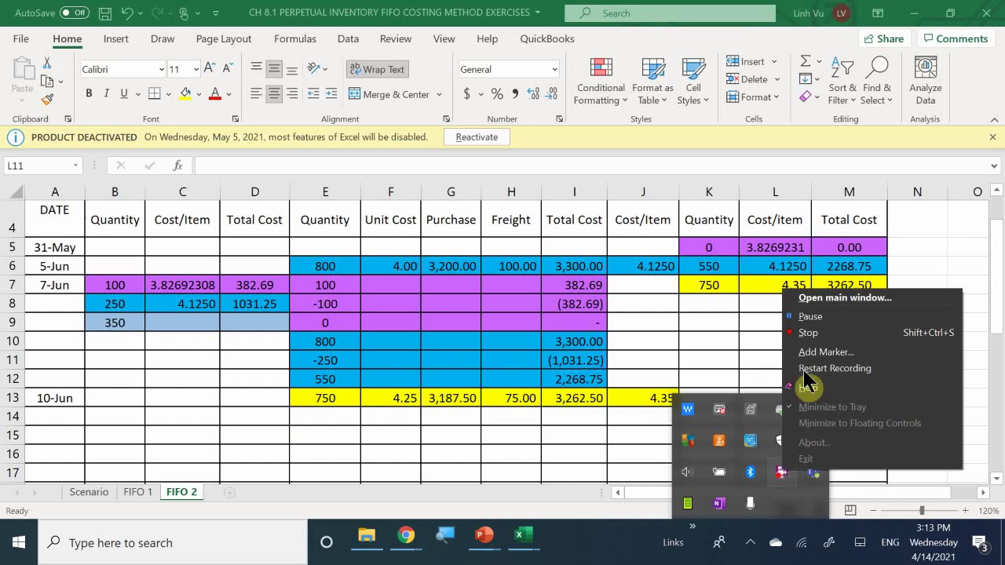